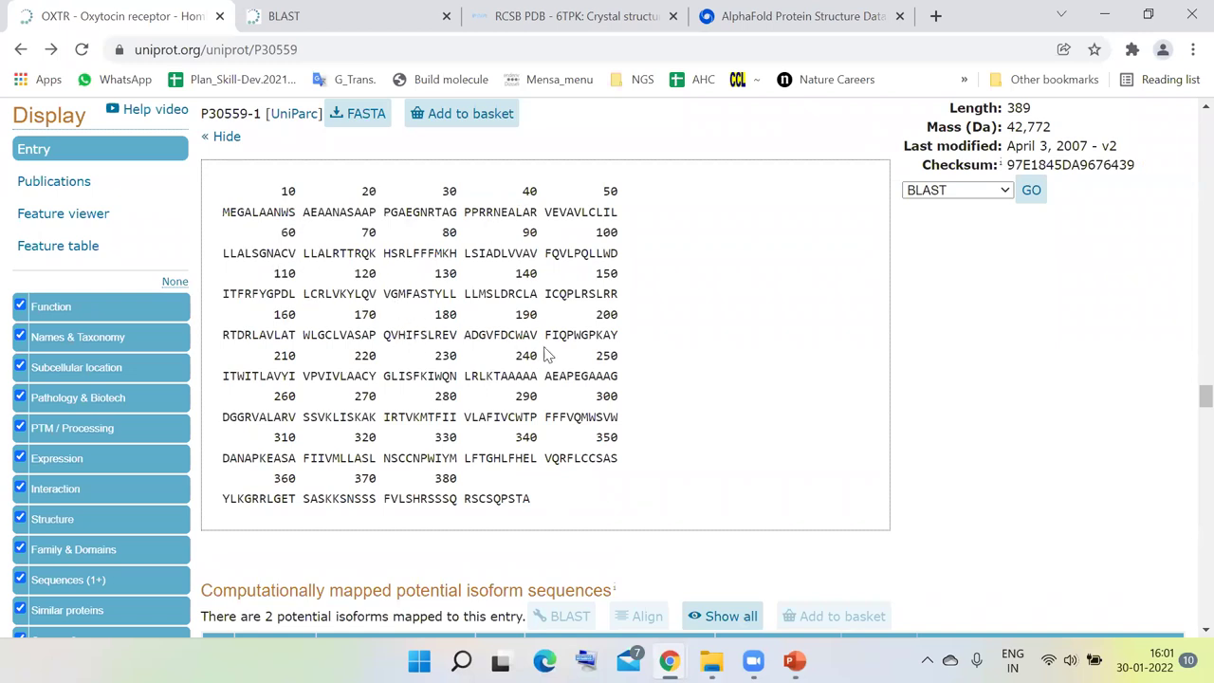
- Review the oxytocin receptor entry's sequence, cross-references and PTM / Processing sections on the UniProt page
{"action": "scroll", "coordinate": [607, 349], "scroll_direction": "down", "scroll_amount": 1}
{"action": "scroll", "coordinate": [753, 341], "scroll_direction": "up", "scroll_amount": 1}
{"action": "scroll", "coordinate": [672, 352], "scroll_direction": "down", "scroll_amount": 3}
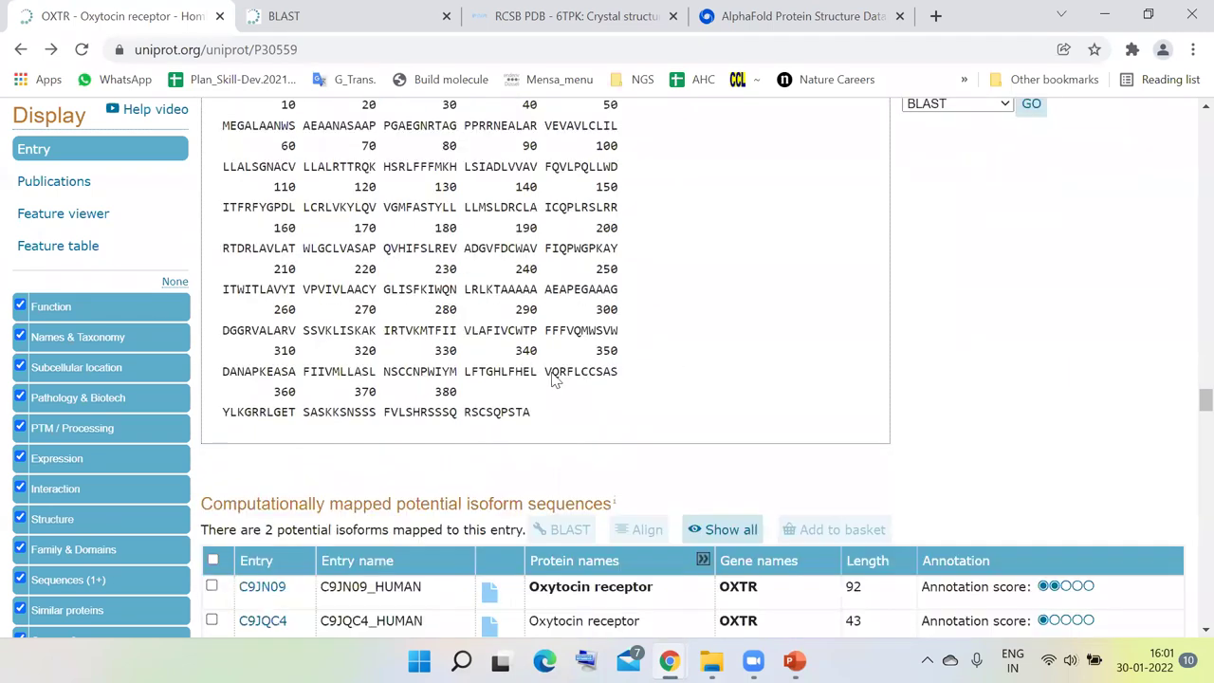
{"action": "scroll", "coordinate": [559, 403], "scroll_direction": "down", "scroll_amount": 6}
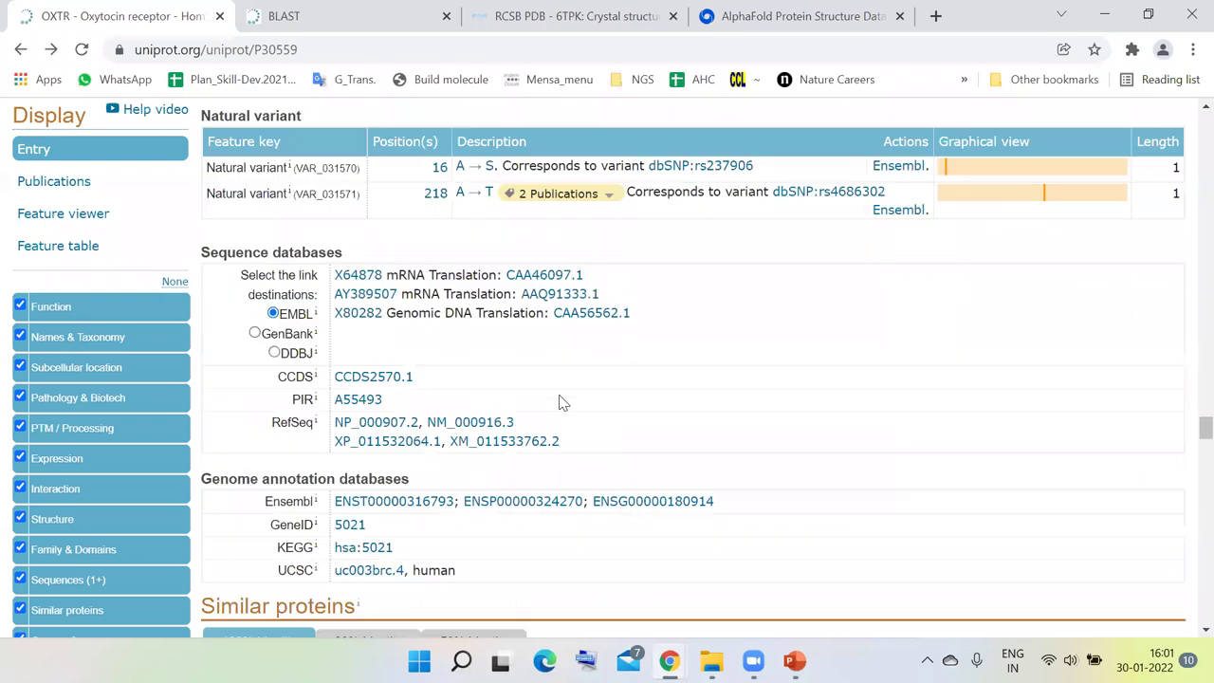
{"action": "scroll", "coordinate": [559, 403], "scroll_direction": "down", "scroll_amount": 8}
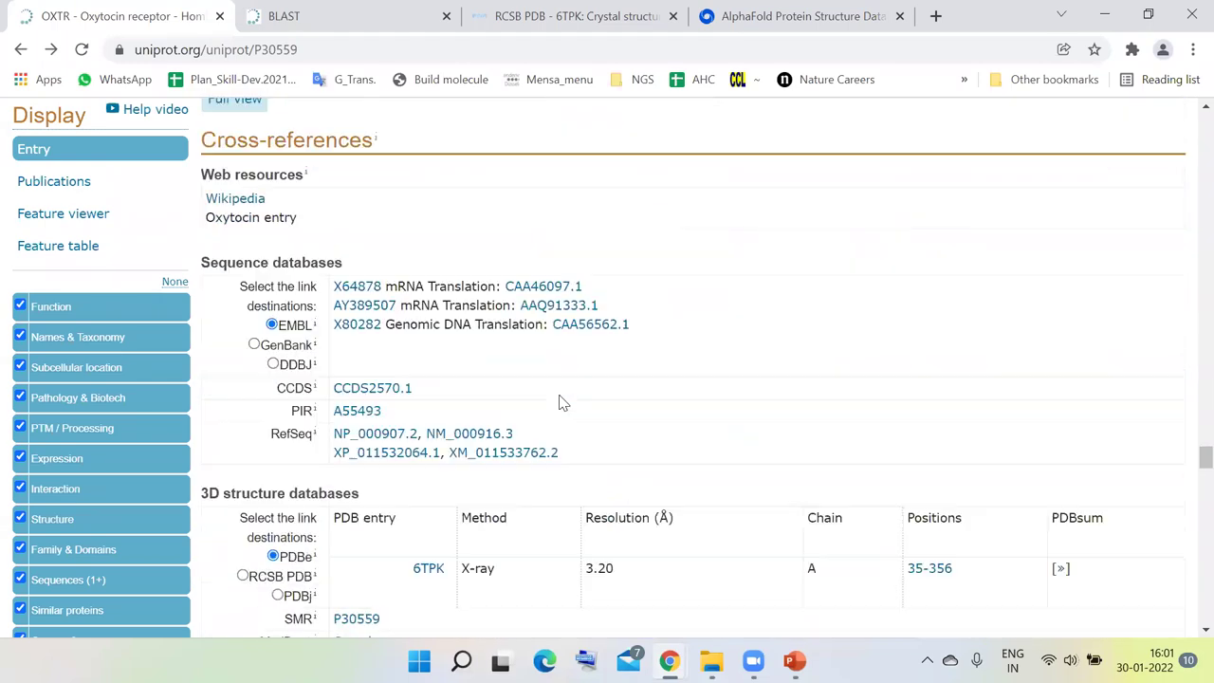
{"action": "scroll", "coordinate": [559, 403], "scroll_direction": "down", "scroll_amount": 6}
{"action": "scroll", "coordinate": [559, 403], "scroll_direction": "down", "scroll_amount": 18}
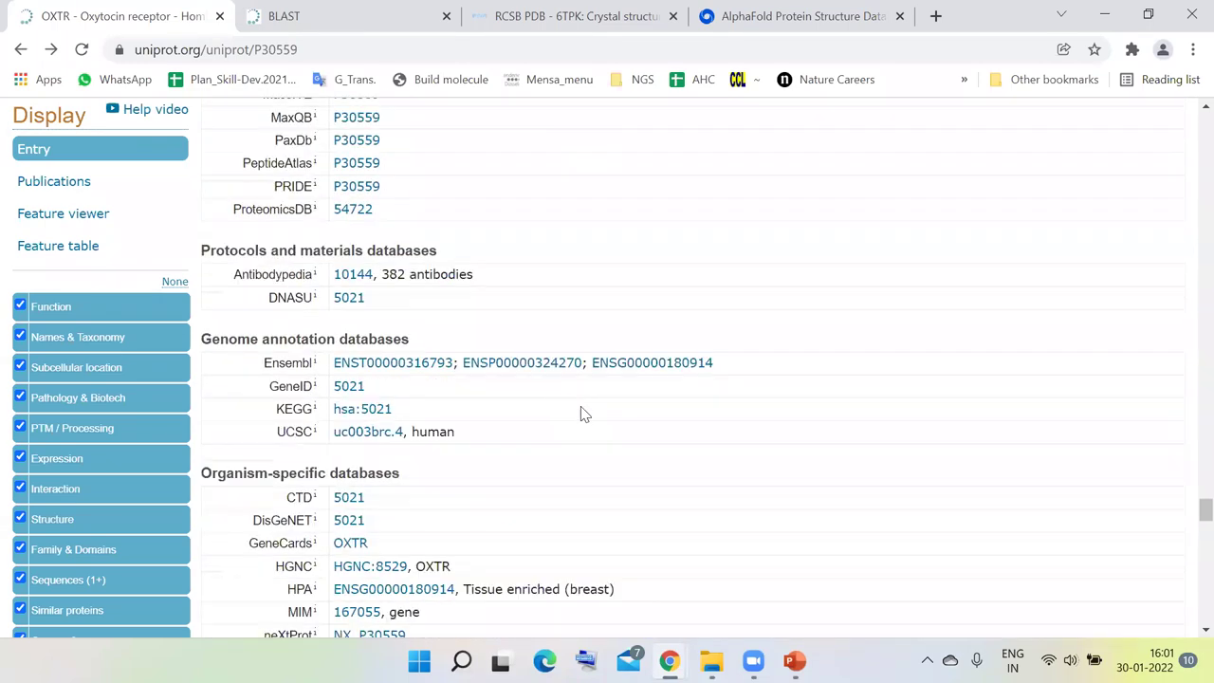
{"action": "scroll", "coordinate": [1166, 531], "scroll_direction": "down", "scroll_amount": 8}
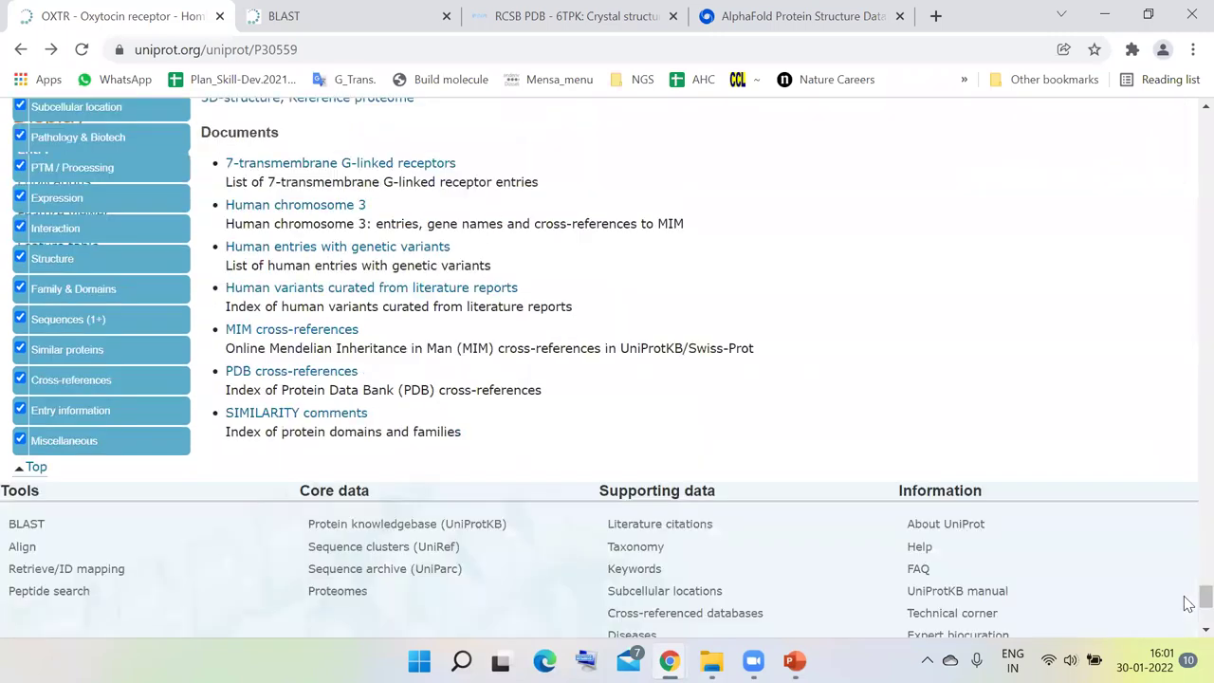
{"action": "scroll", "coordinate": [1073, 346], "scroll_direction": "up", "scroll_amount": 20}
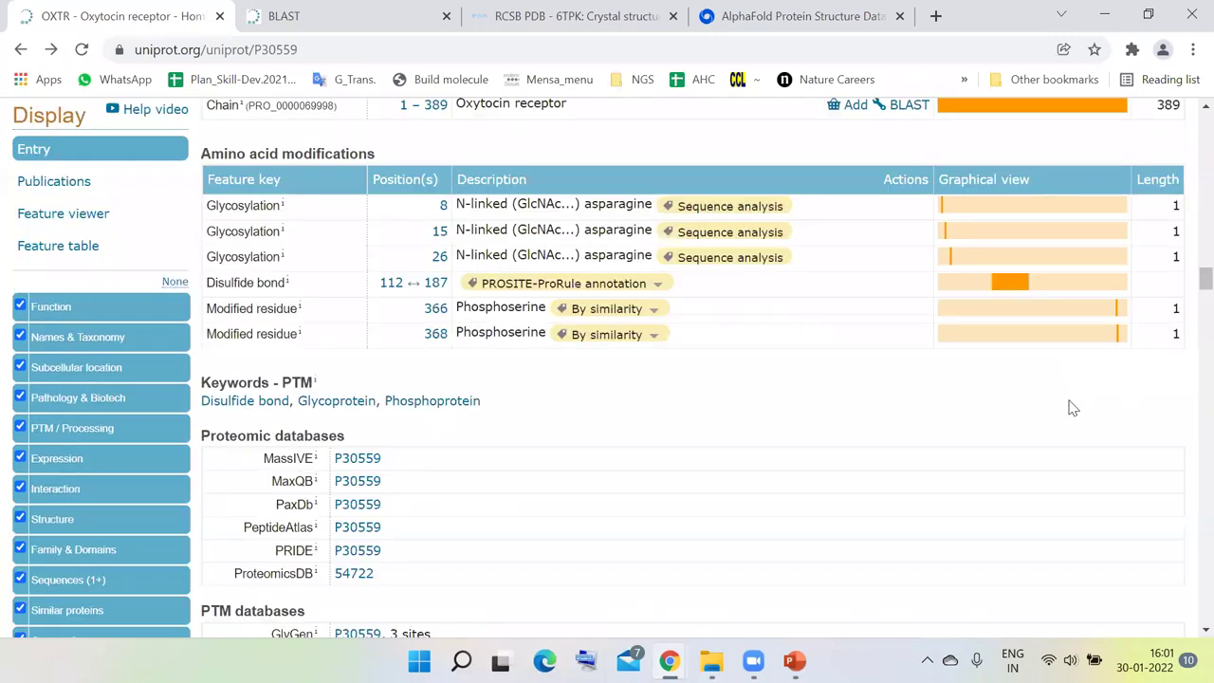
{"action": "scroll", "coordinate": [549, 452], "scroll_direction": "up", "scroll_amount": 2}
{"action": "scroll", "coordinate": [545, 426], "scroll_direction": "up", "scroll_amount": 2}
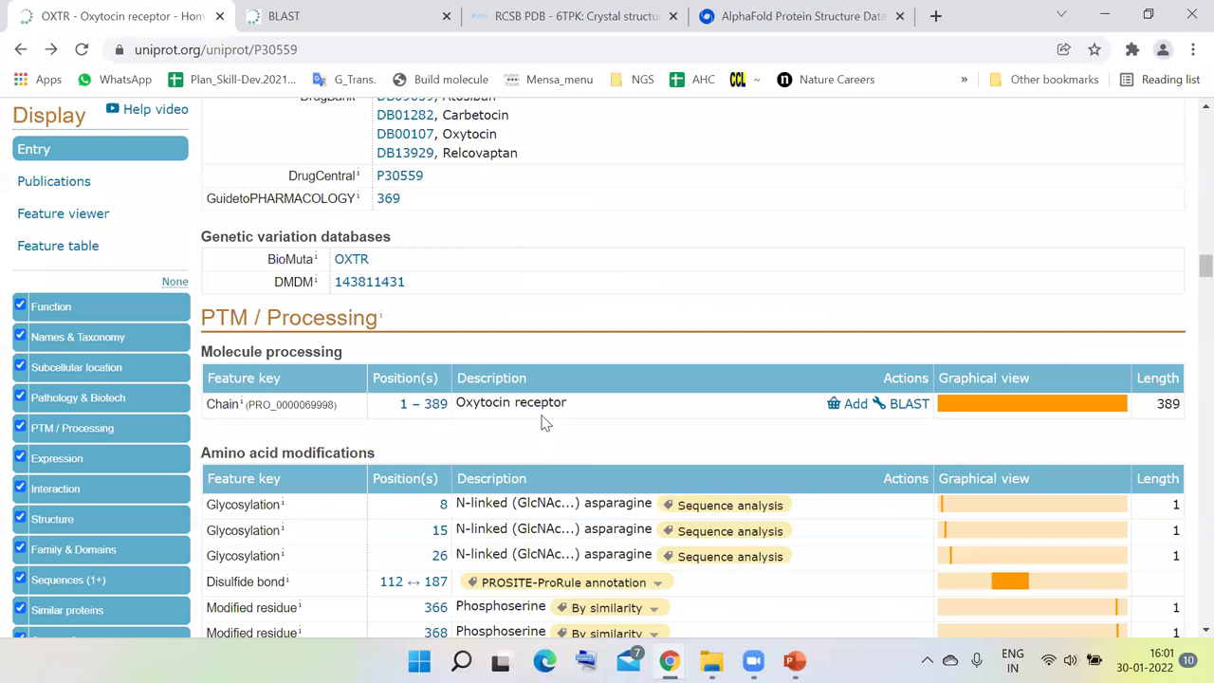
{"action": "scroll", "coordinate": [544, 415], "scroll_direction": "down", "scroll_amount": 3}
{"action": "scroll", "coordinate": [546, 417], "scroll_direction": "down", "scroll_amount": 15}
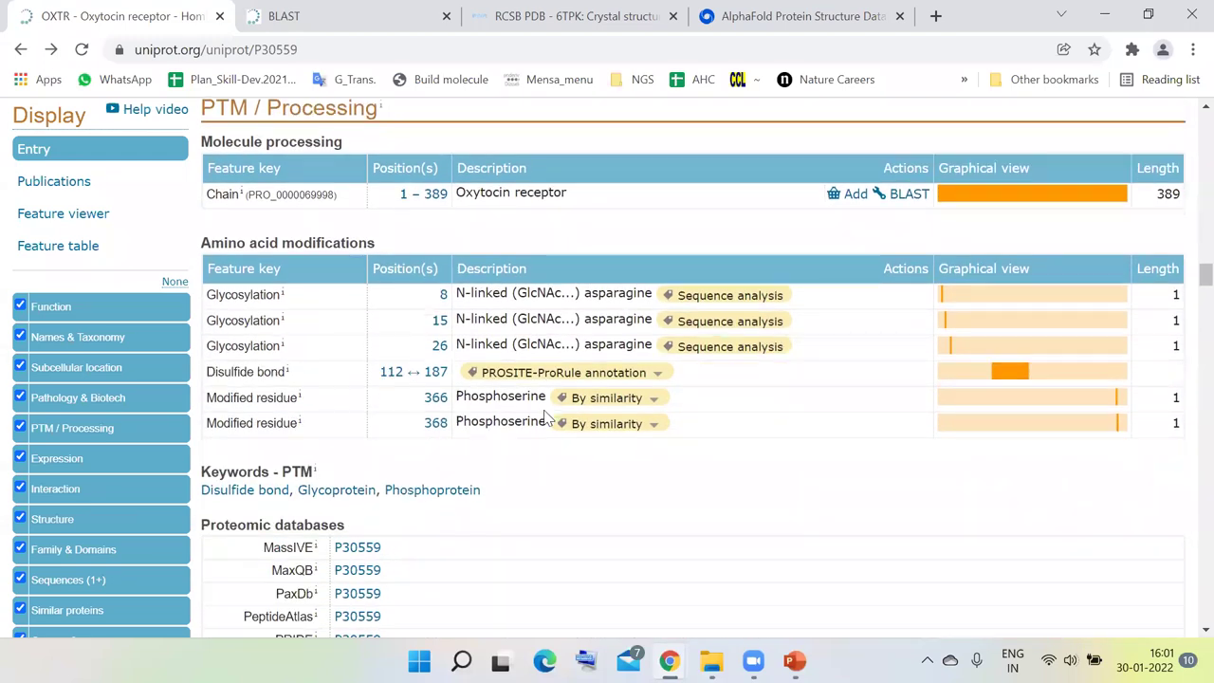
- Copy the complete P30559 FASTA sequence, including its header line, from the UniProt BLAST query form
{"action": "left_click", "coordinate": [319, 22]}
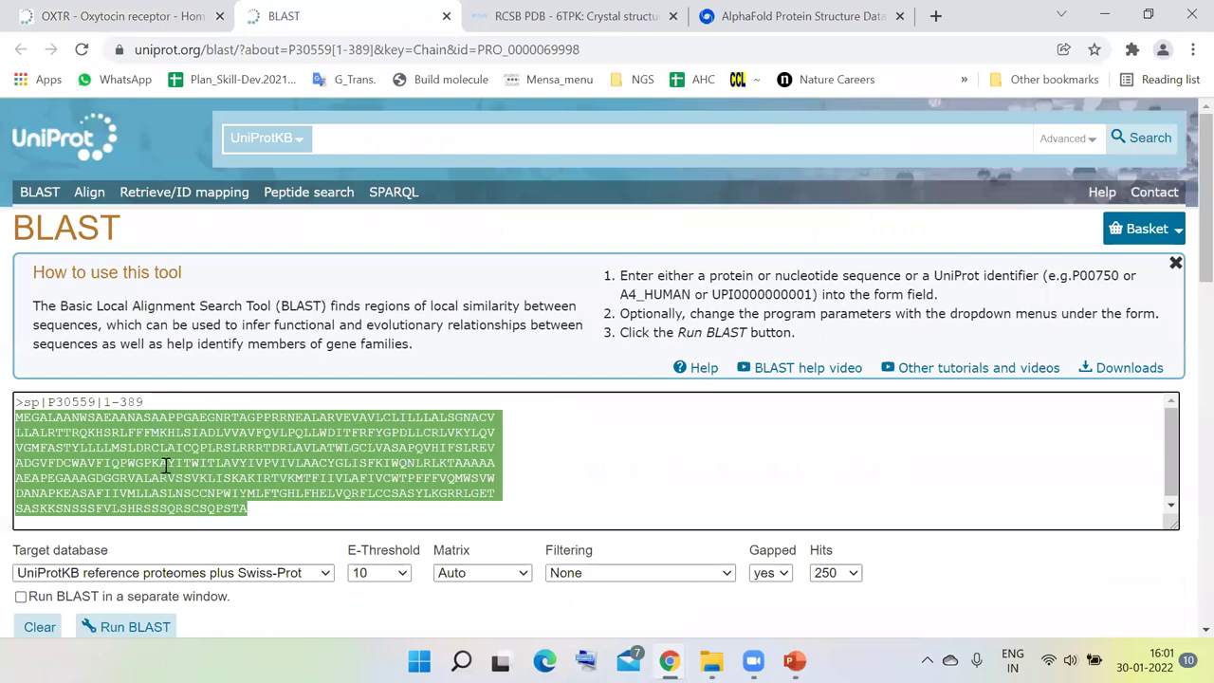
{"action": "left_click", "coordinate": [262, 509]}
{"action": "key", "text": "ctrl+a"}
{"action": "right_click", "coordinate": [243, 489]}
{"action": "left_click", "coordinate": [339, 253]}
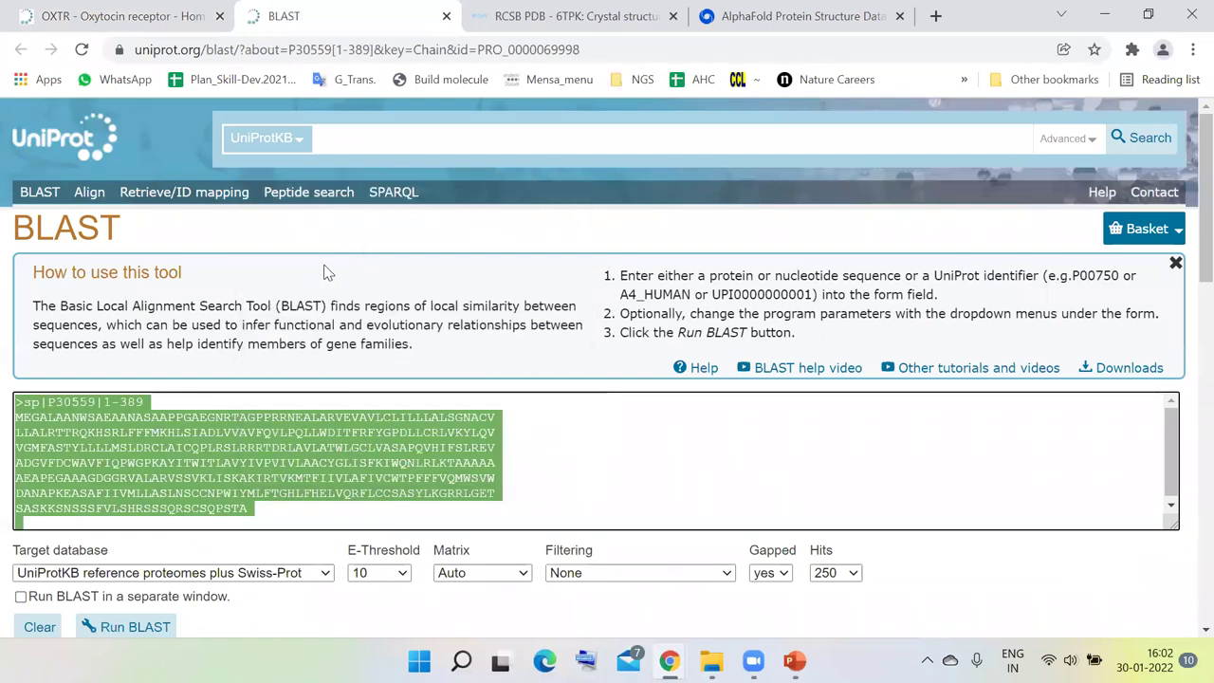
- Search the web for "blast p" in place of the 6TPK structure page and open the NCBI Protein BLAST result
{"action": "left_click", "coordinate": [529, 25]}
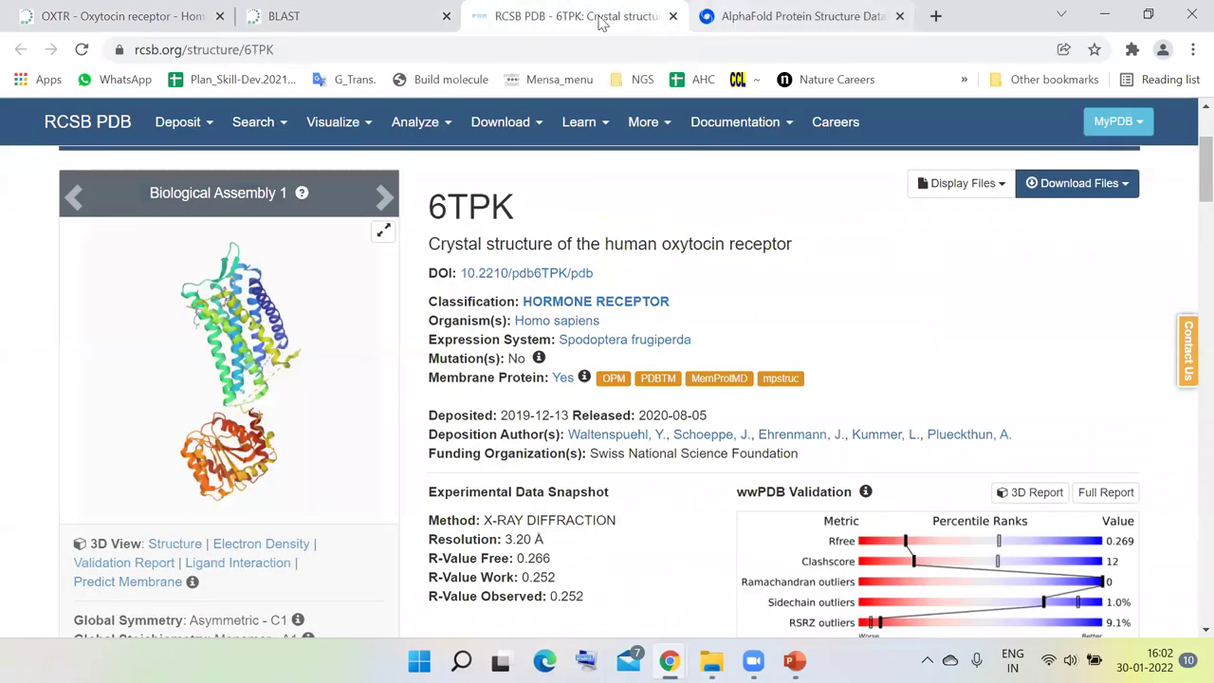
{"action": "left_click", "coordinate": [559, 52]}
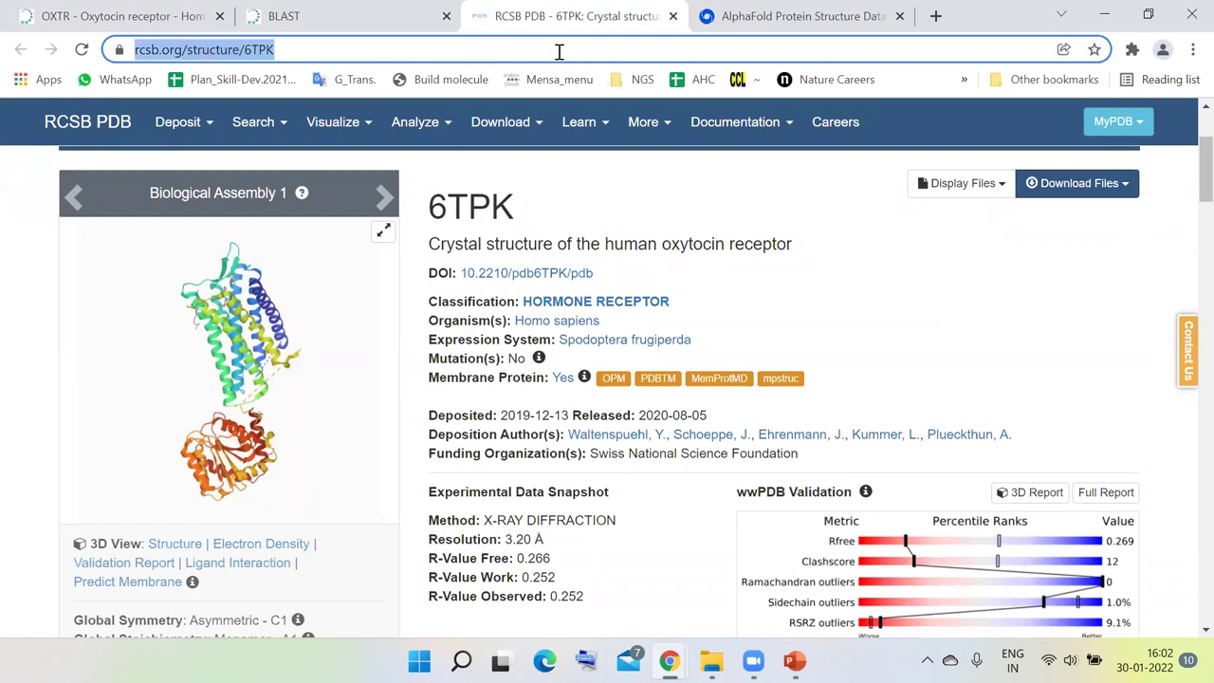
{"action": "type", "text": "blast b"}
{"action": "key", "text": "BackSpace"}
{"action": "type", "text": "p"}
{"action": "key", "text": "Return"}
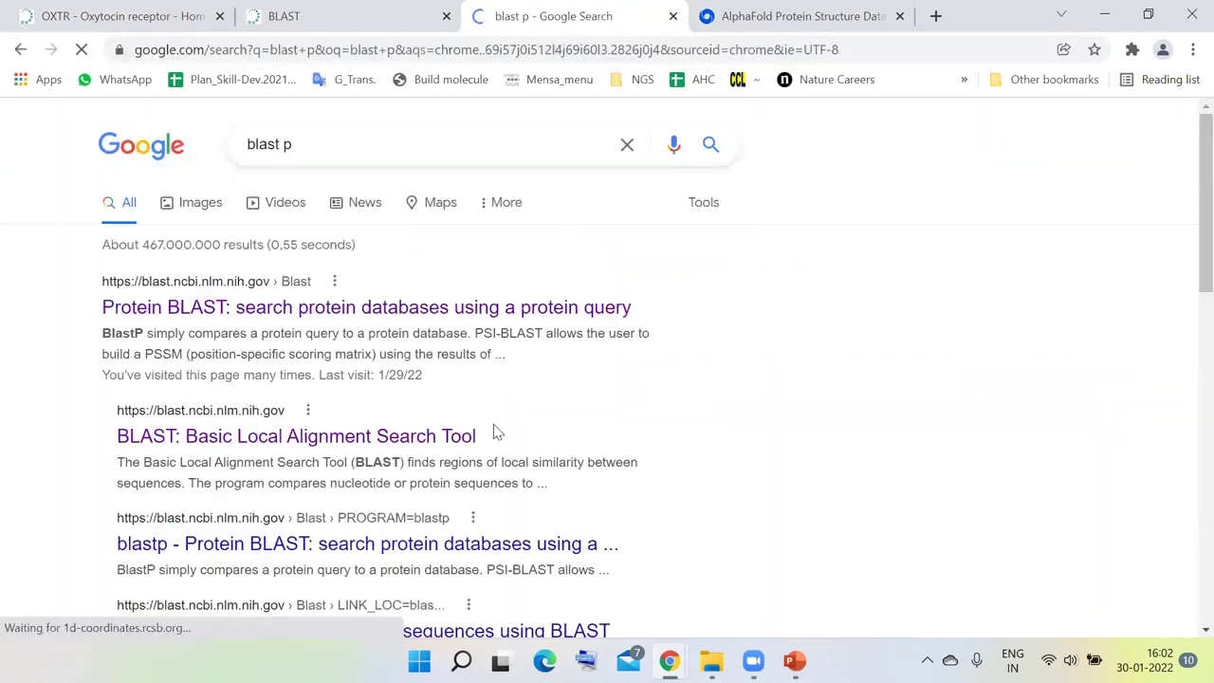
{"action": "left_click", "coordinate": [477, 317]}
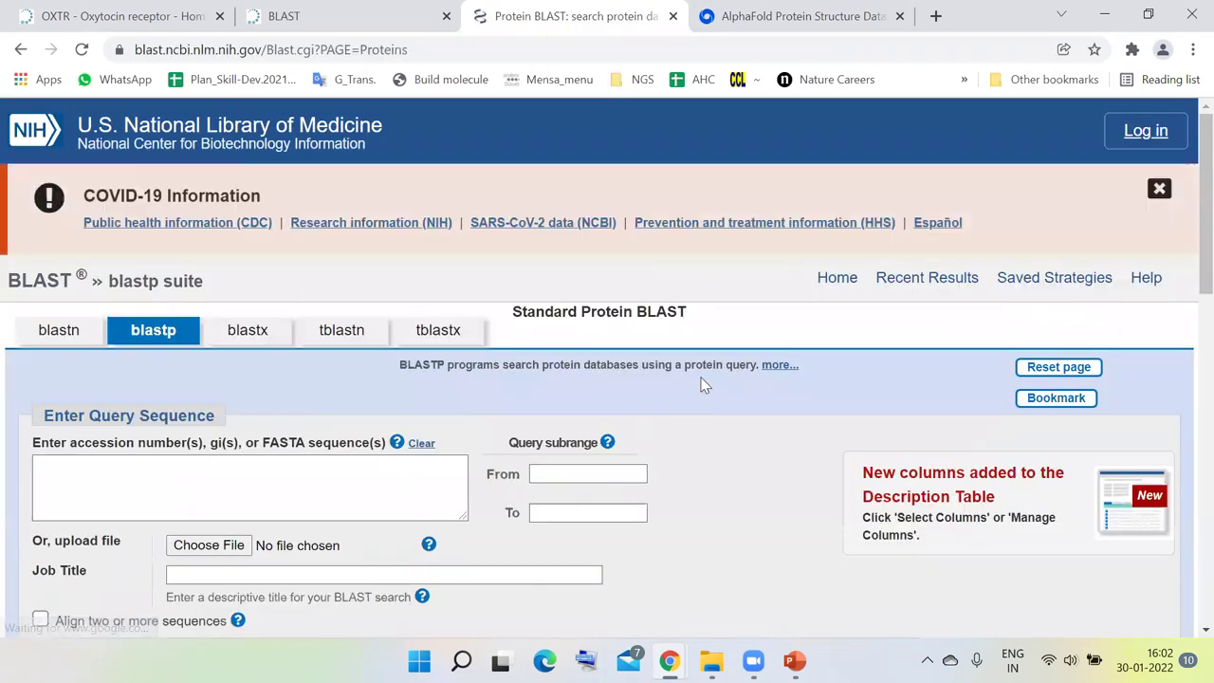
- Paste the copied FASTA sequence into the blastp query sequence box and enlarge the box to show more of it
{"action": "scroll", "coordinate": [705, 384], "scroll_direction": "down", "scroll_amount": 2}
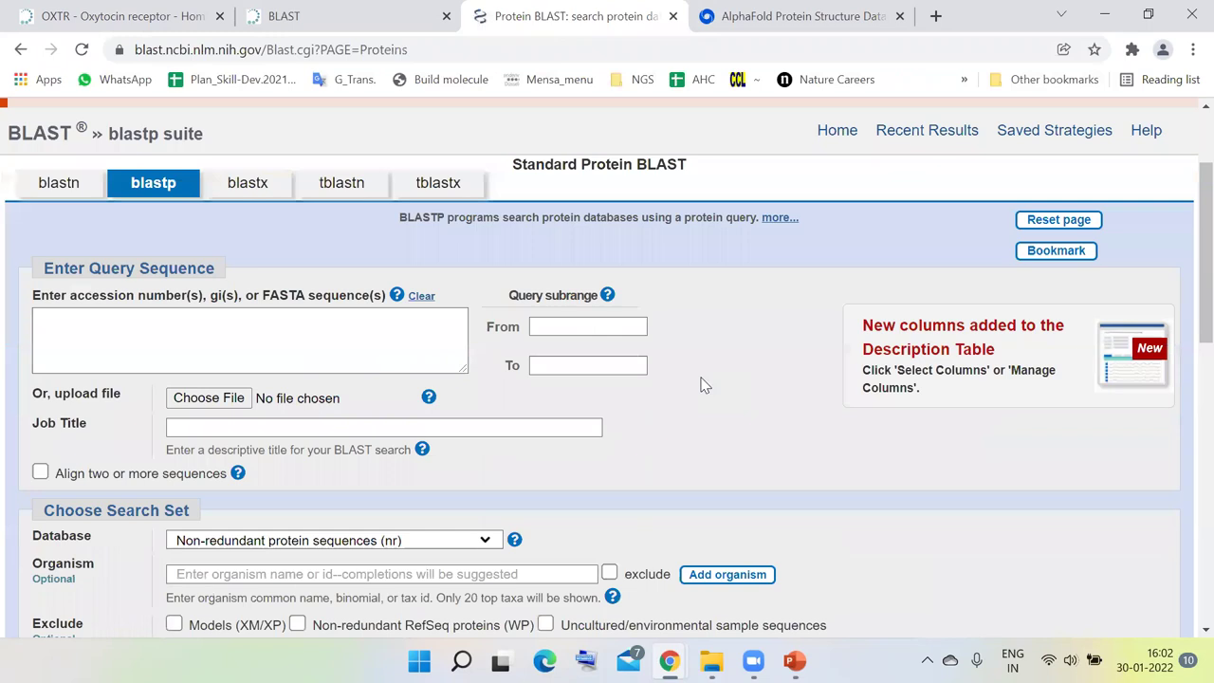
{"action": "scroll", "coordinate": [705, 384], "scroll_direction": "down", "scroll_amount": 1}
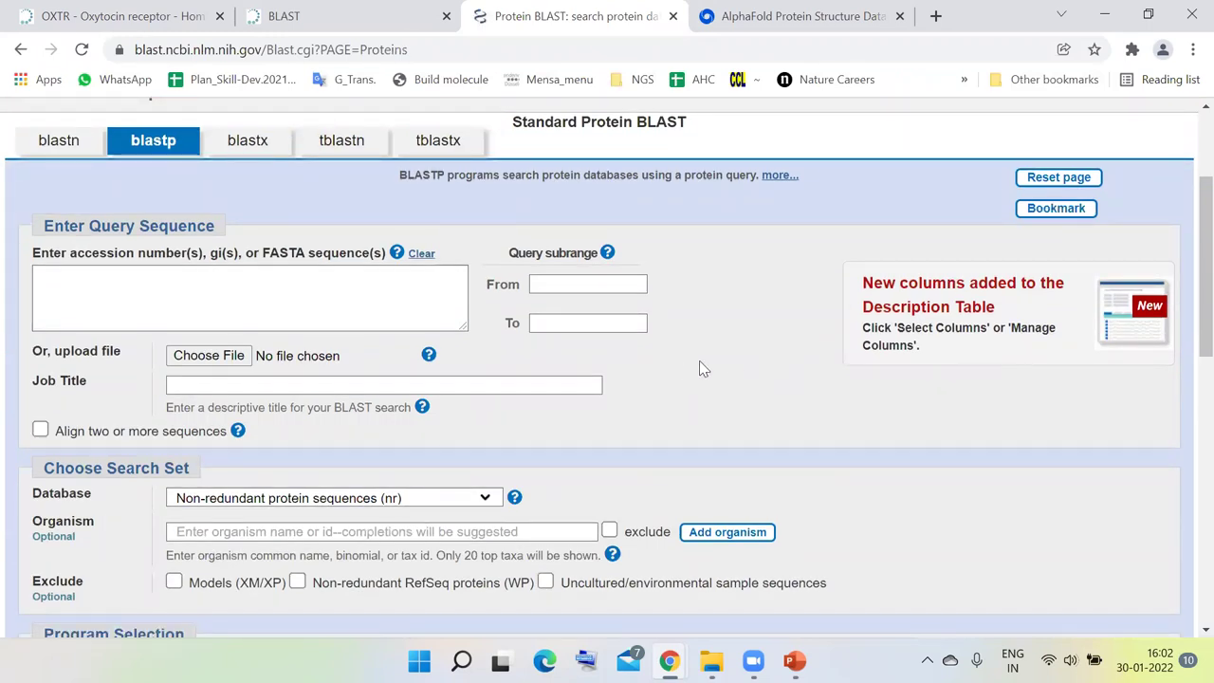
{"action": "scroll", "coordinate": [661, 388], "scroll_direction": "up", "scroll_amount": 2}
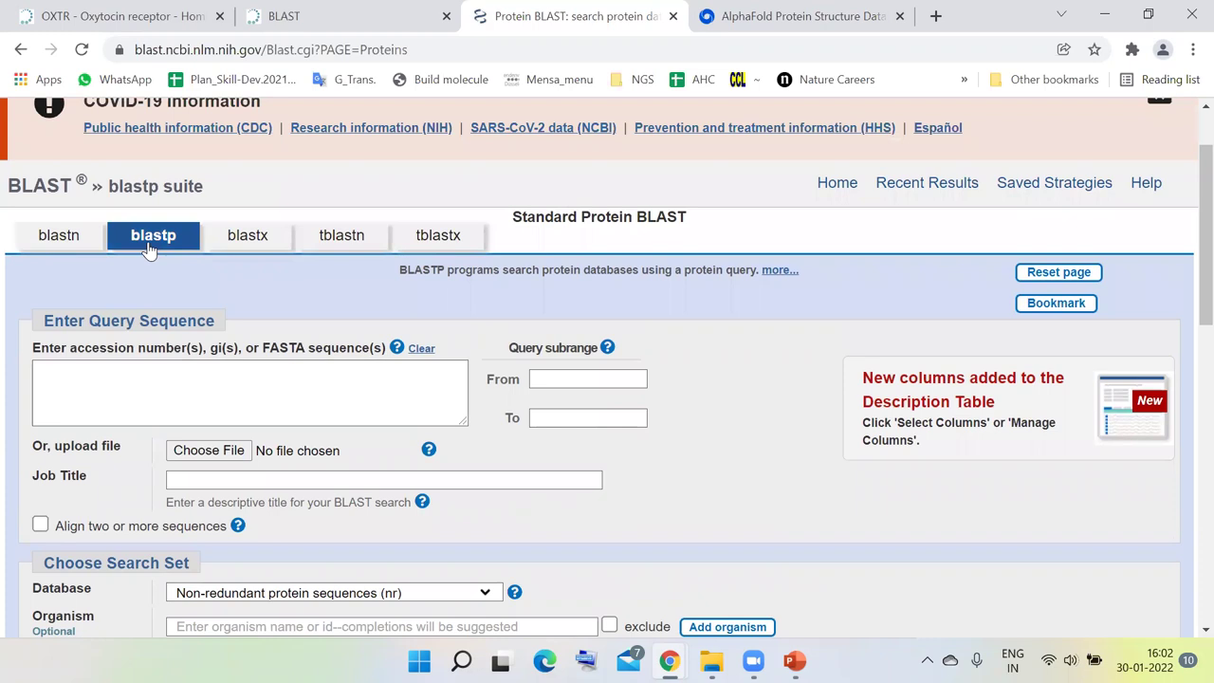
{"action": "scroll", "coordinate": [672, 398], "scroll_direction": "down", "scroll_amount": 1}
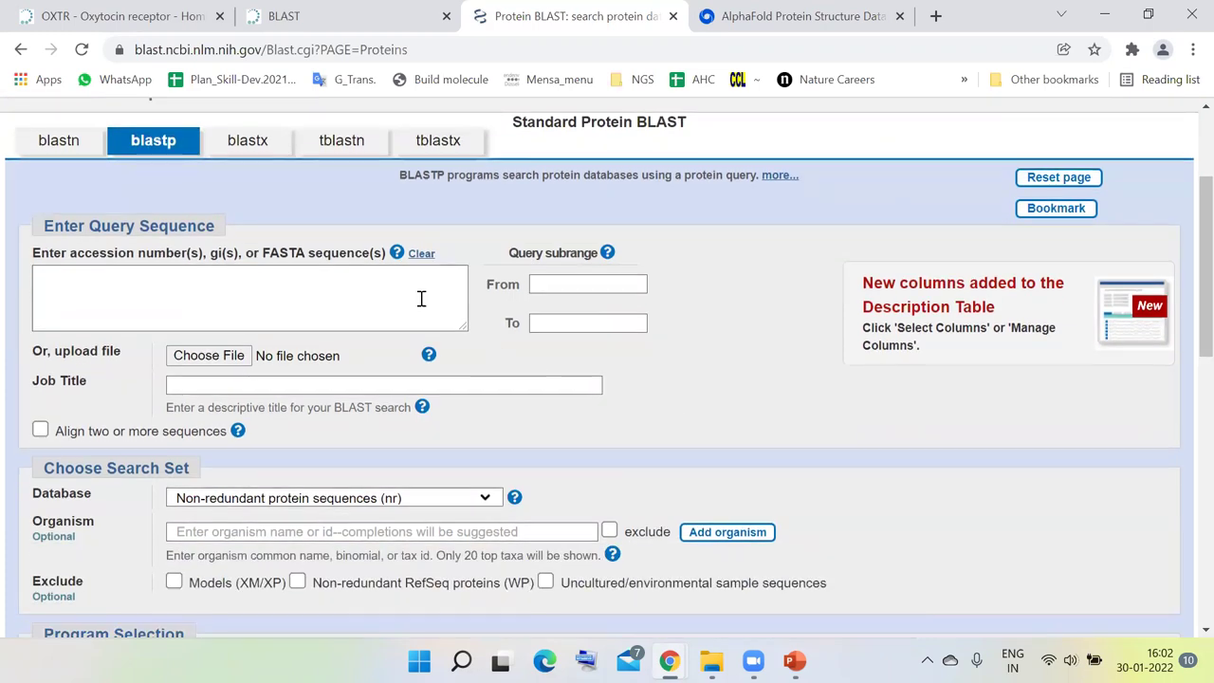
{"action": "left_click", "coordinate": [335, 292]}
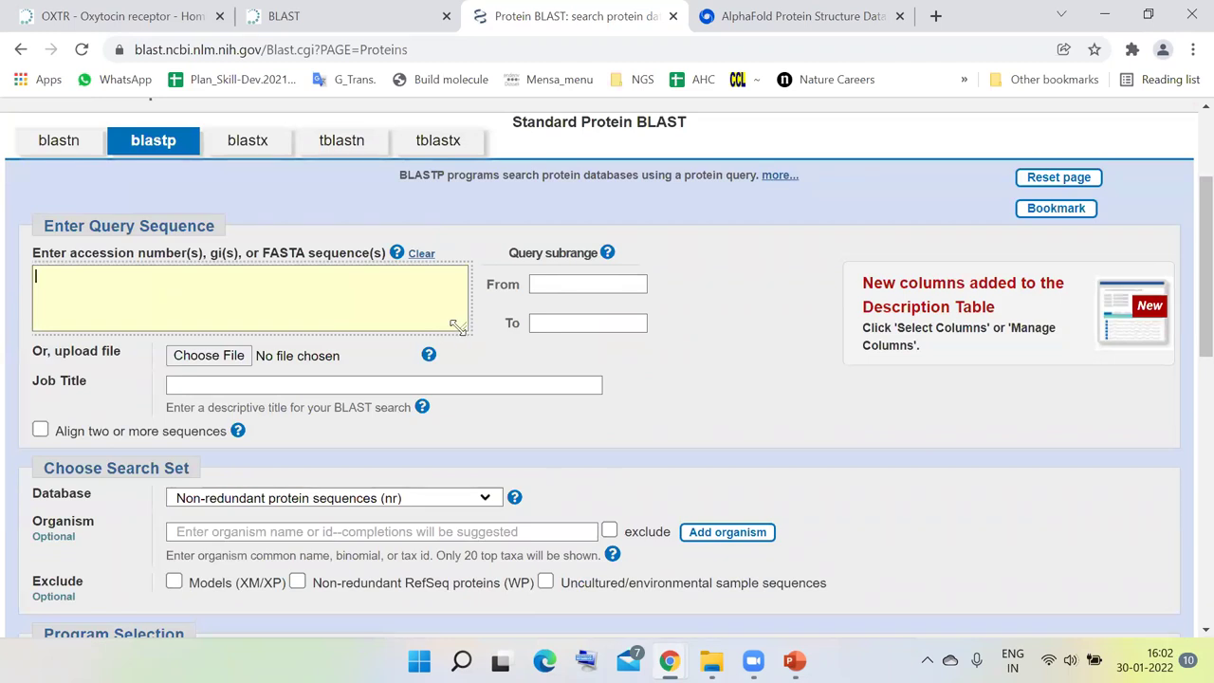
{"action": "left_click_drag", "start_coordinate": [463, 328], "coordinate": [578, 388]}
{"action": "right_click", "coordinate": [313, 284]}
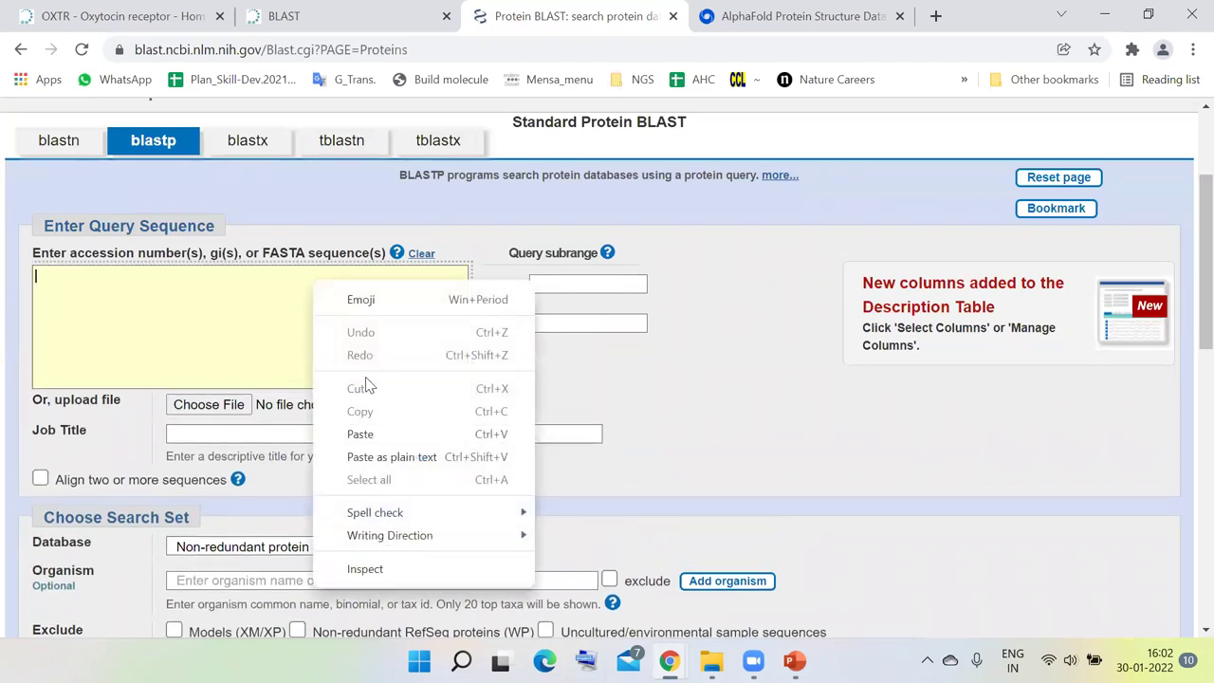
{"action": "left_click", "coordinate": [377, 433]}
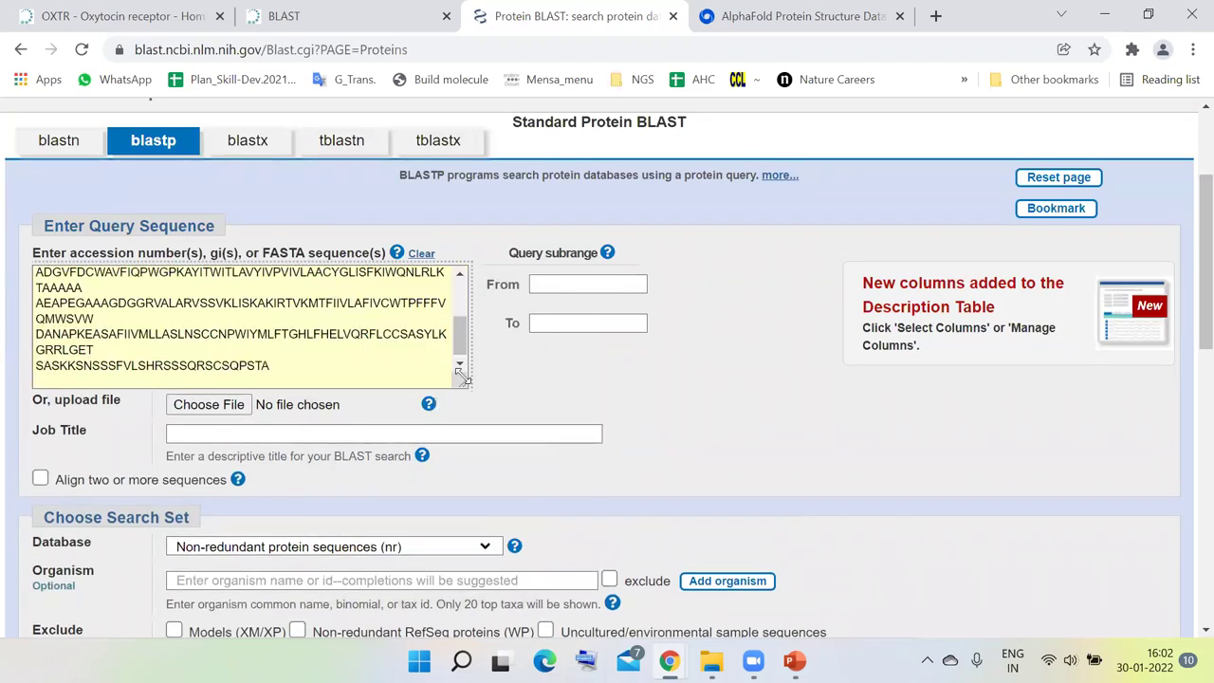
{"action": "left_click_drag", "start_coordinate": [464, 387], "coordinate": [729, 421]}
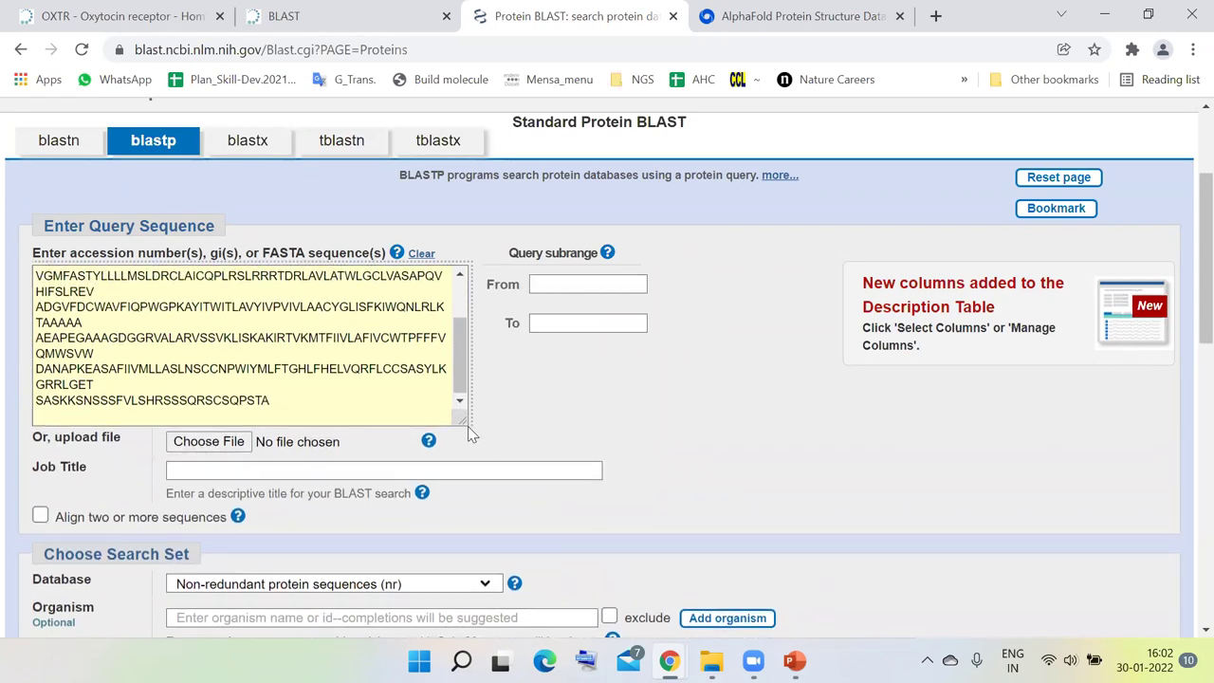
{"action": "left_click_drag", "start_coordinate": [484, 426], "coordinate": [693, 493]}
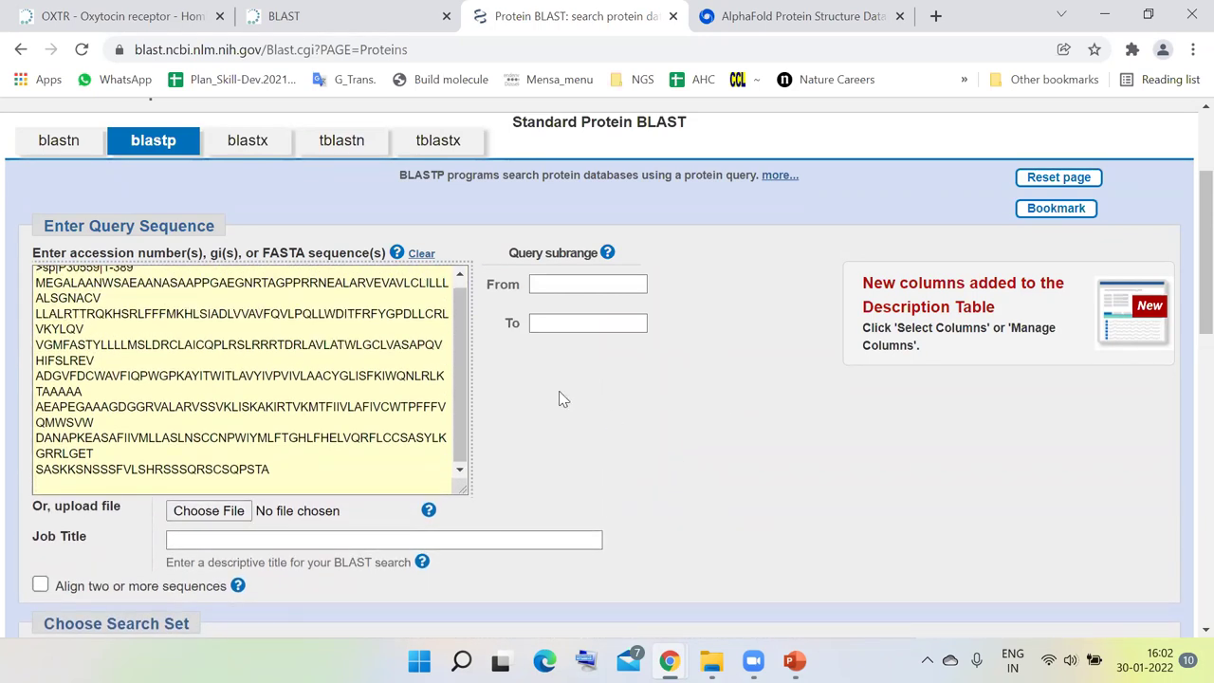
{"action": "scroll", "coordinate": [455, 310], "scroll_direction": "up", "scroll_amount": 1}
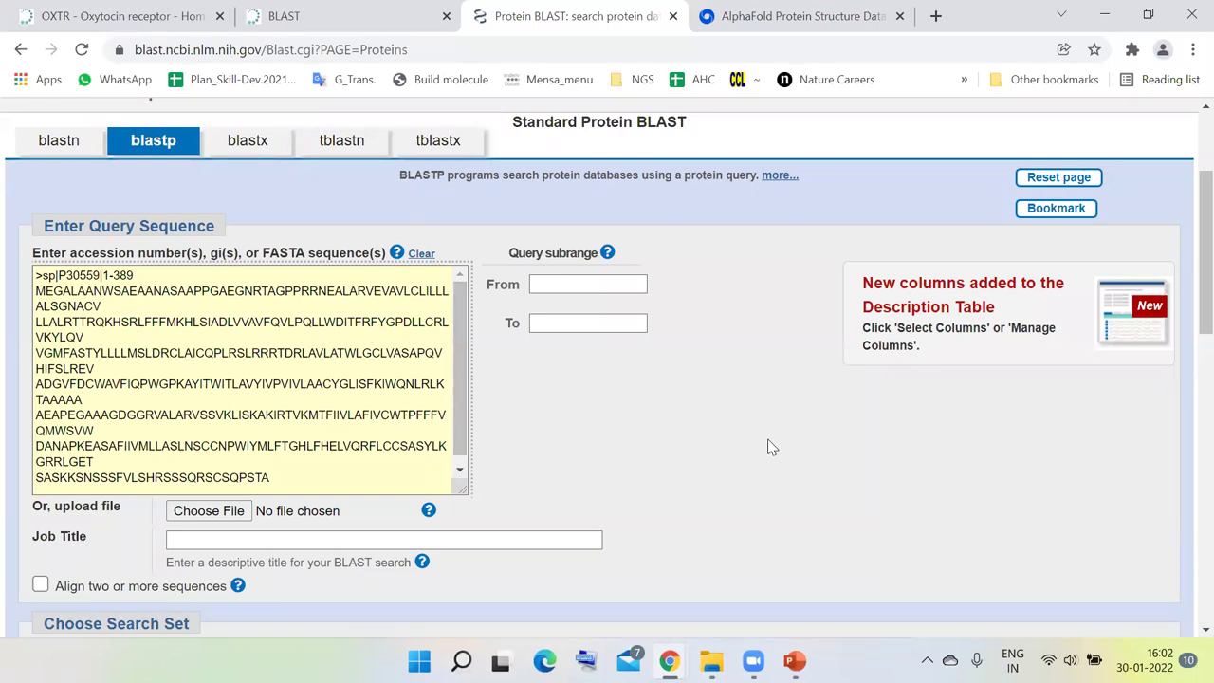
- Replace the job title of the BLAST search with "MoMo course SSGSA"
{"action": "scroll", "coordinate": [770, 447], "scroll_direction": "down", "scroll_amount": 2}
{"action": "left_click", "coordinate": [555, 350]}
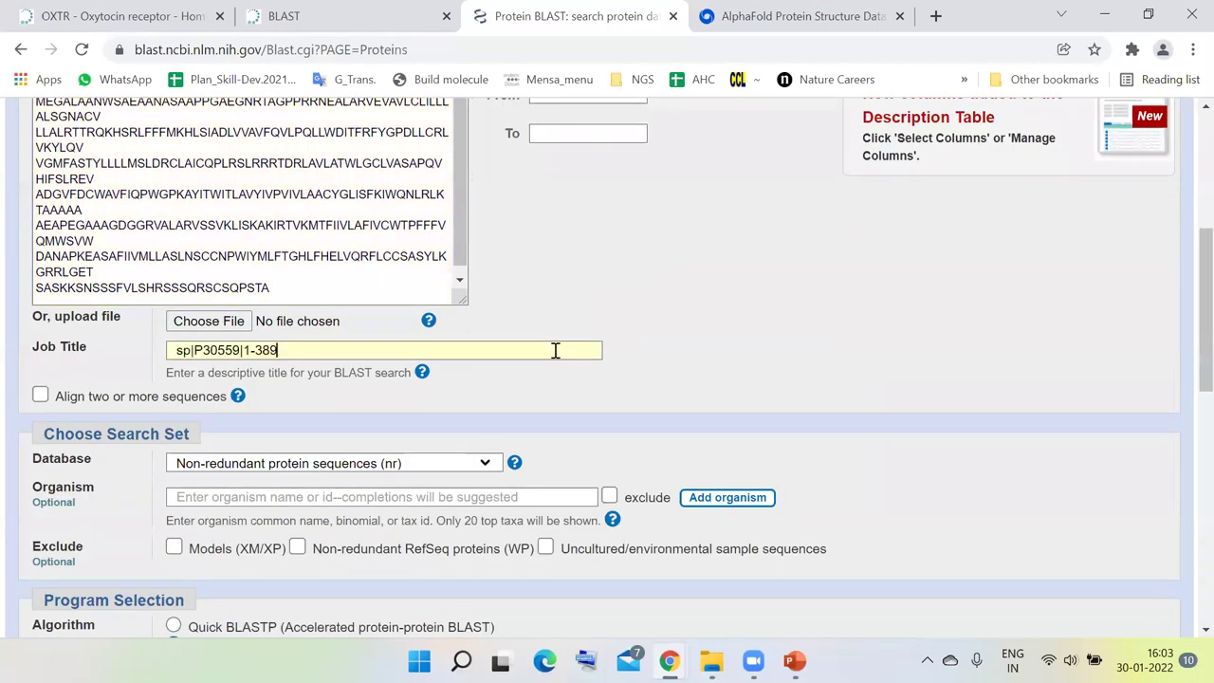
{"action": "key", "text": "ctrl+a"}
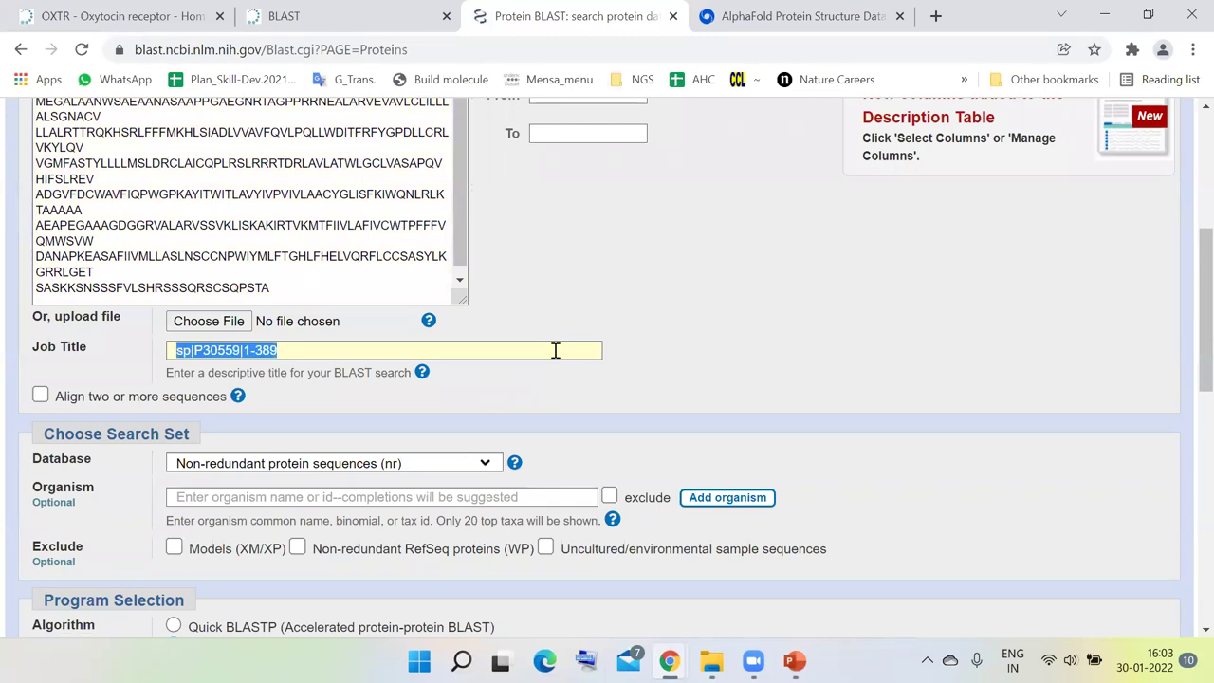
{"action": "type", "text": "MoMo cour"}
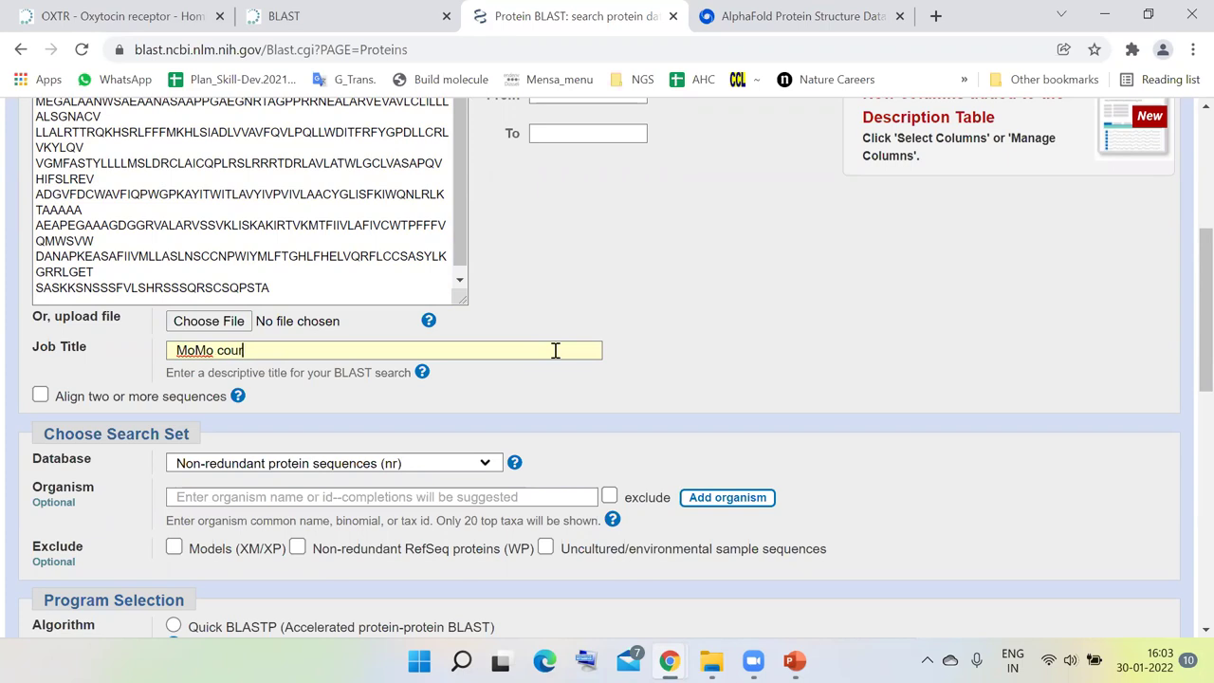
{"action": "type", "text": "se SSGSA"}
{"action": "left_click", "coordinate": [678, 366]}
- Set the search database to Protein Data Bank proteins(pdb)
{"action": "scroll", "coordinate": [676, 366], "scroll_direction": "down", "scroll_amount": 2}
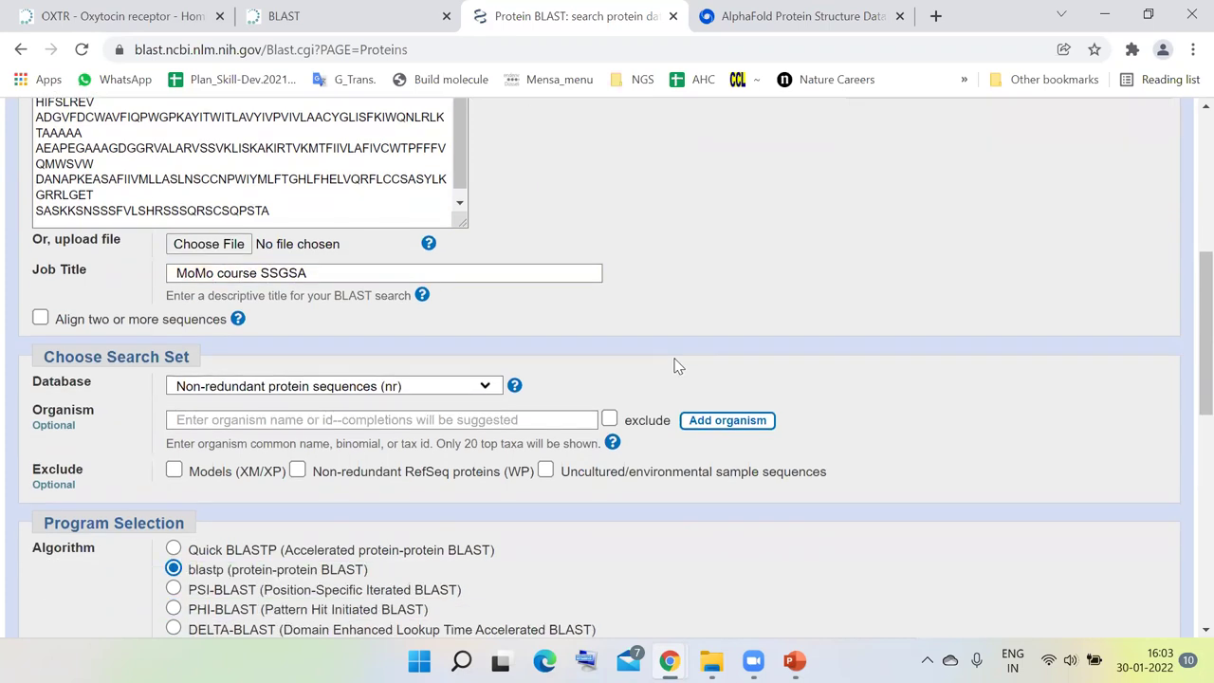
{"action": "scroll", "coordinate": [588, 313], "scroll_direction": "up", "scroll_amount": 1}
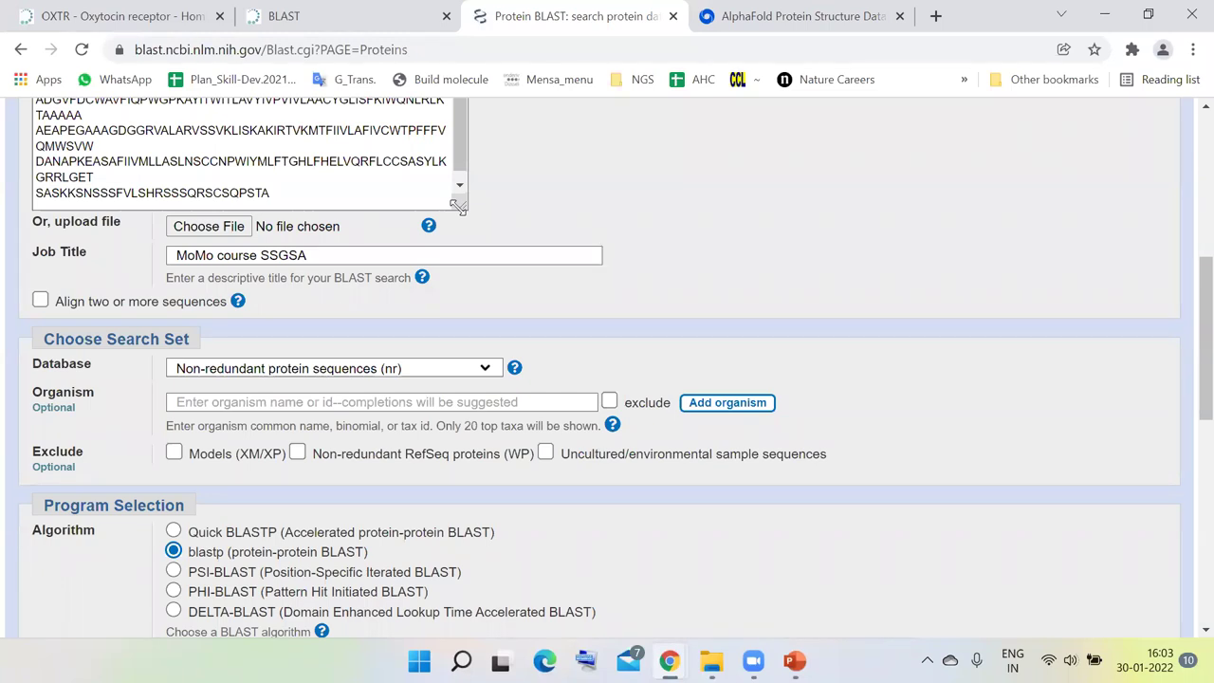
{"action": "left_click", "coordinate": [478, 369]}
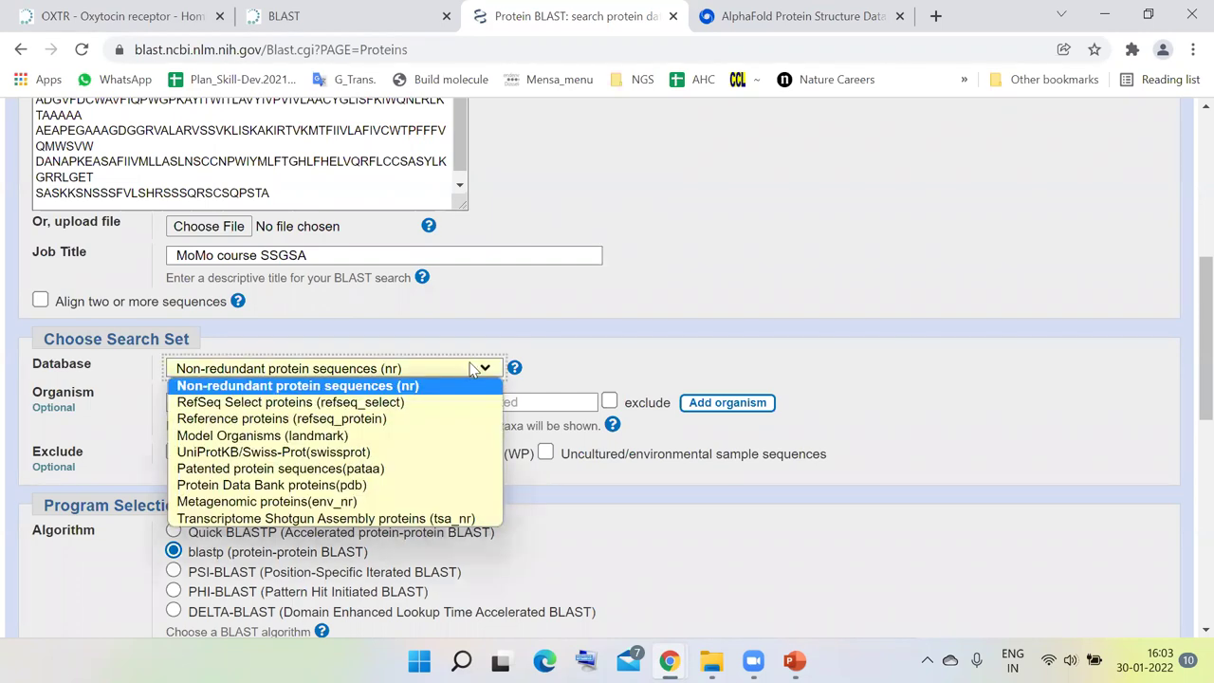
{"action": "left_click", "coordinate": [292, 485]}
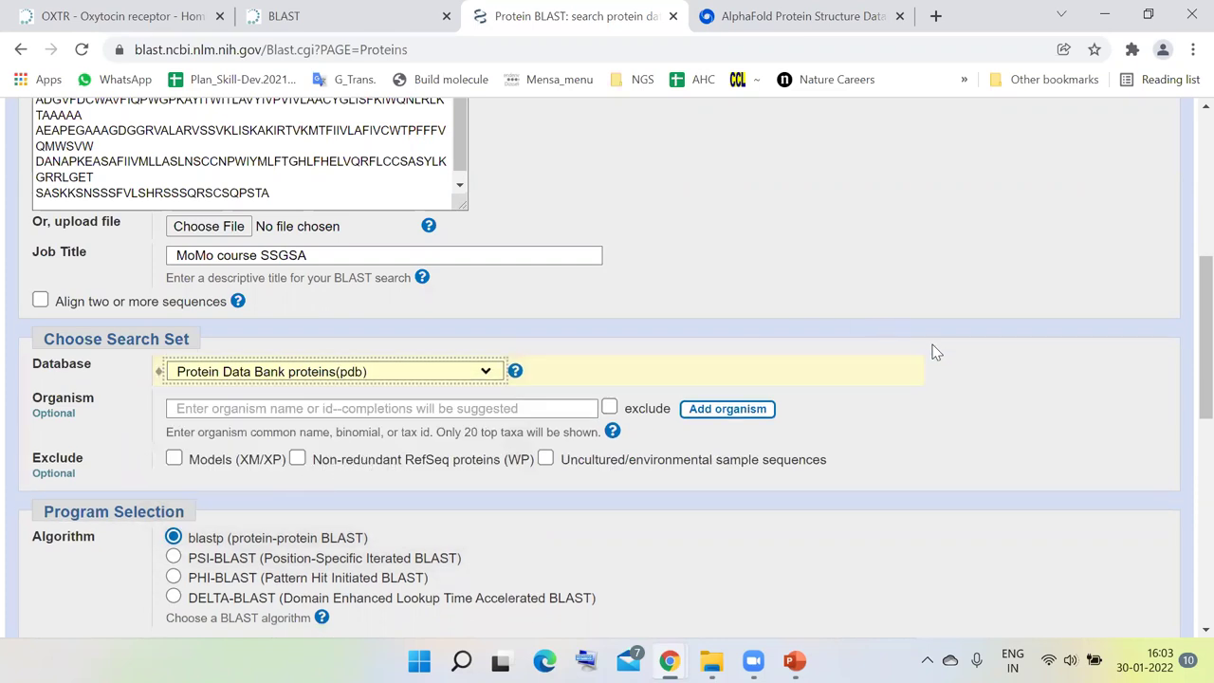
- Restrict the search organism to Homo sapiens (taxid:9606)
{"action": "scroll", "coordinate": [934, 353], "scroll_direction": "down", "scroll_amount": 1}
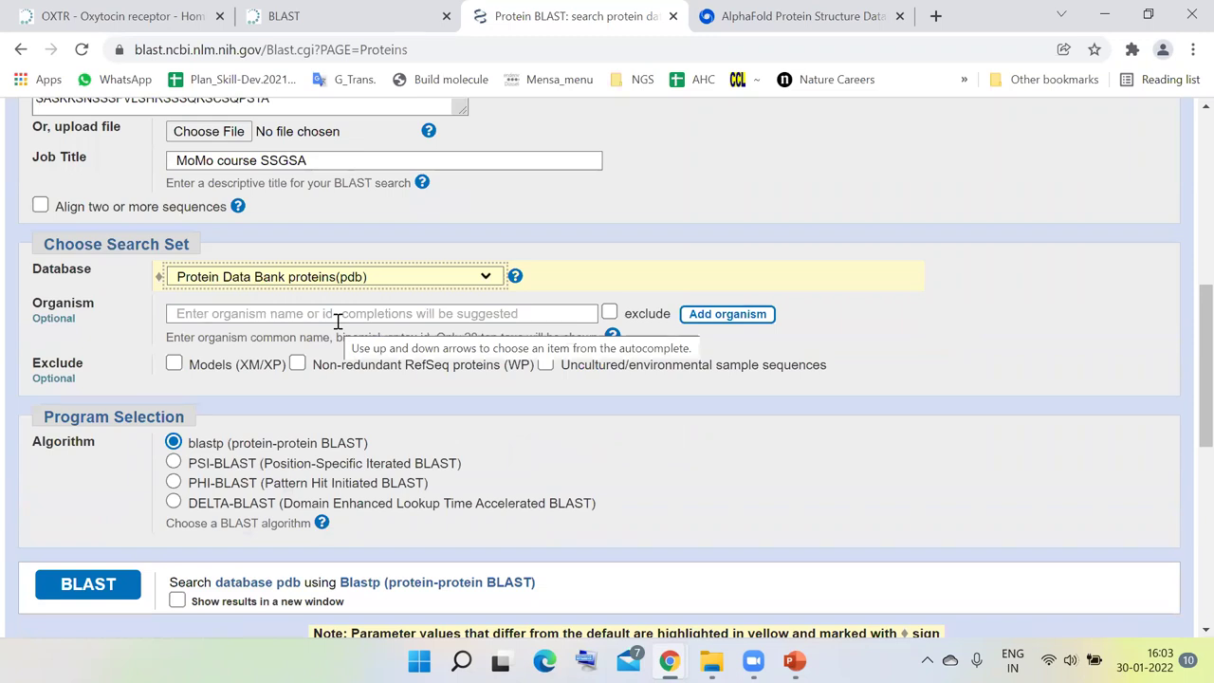
{"action": "left_click", "coordinate": [412, 323]}
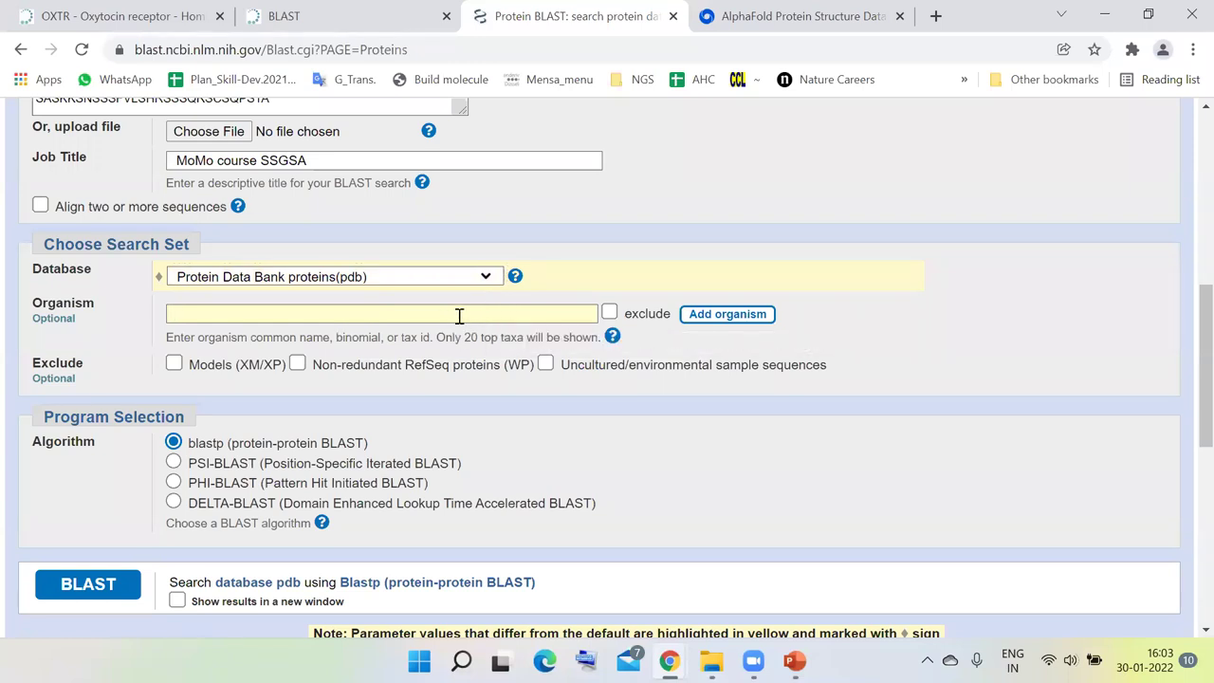
{"action": "type", "text": "Homo"}
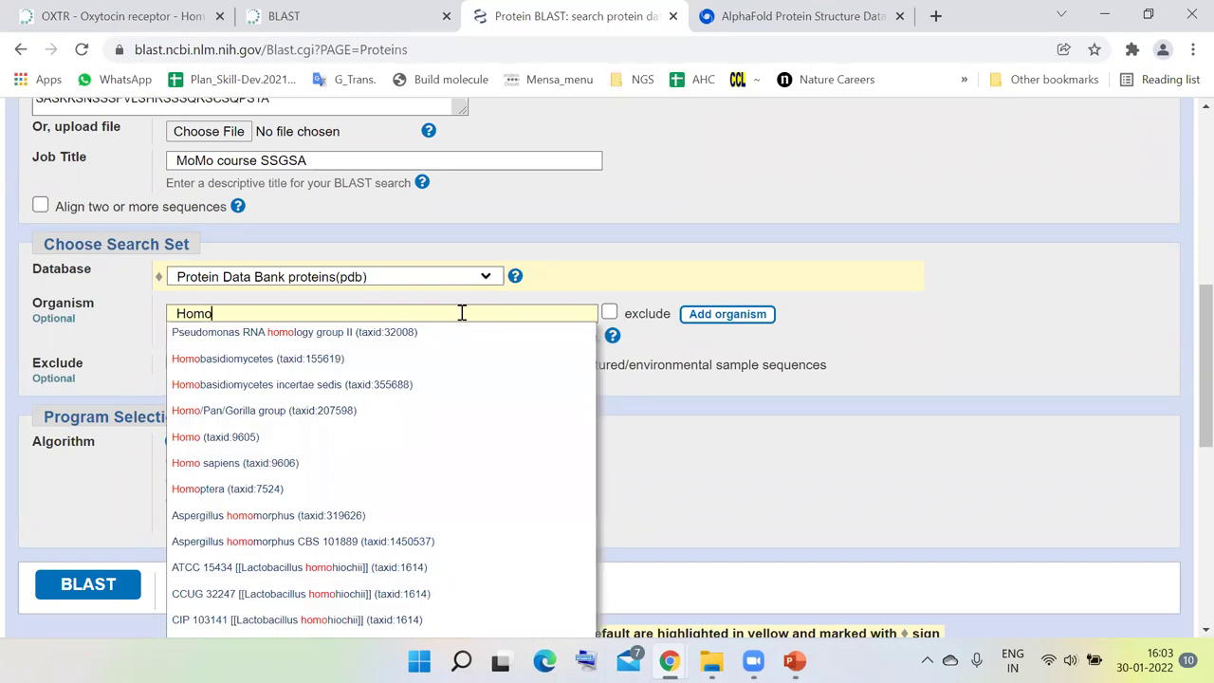
{"action": "left_click", "coordinate": [298, 464]}
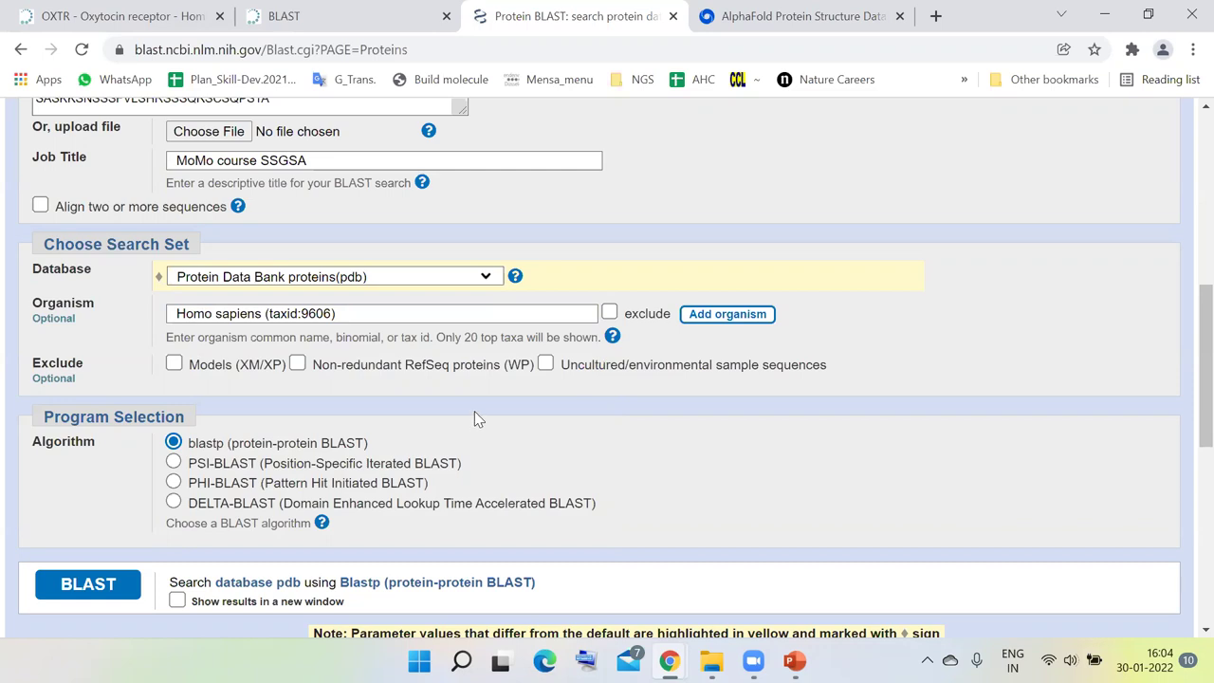
- Exclude Models (XM/XP) sequences from the BLAST search set
{"action": "scroll", "coordinate": [474, 414], "scroll_direction": "down", "scroll_amount": 1}
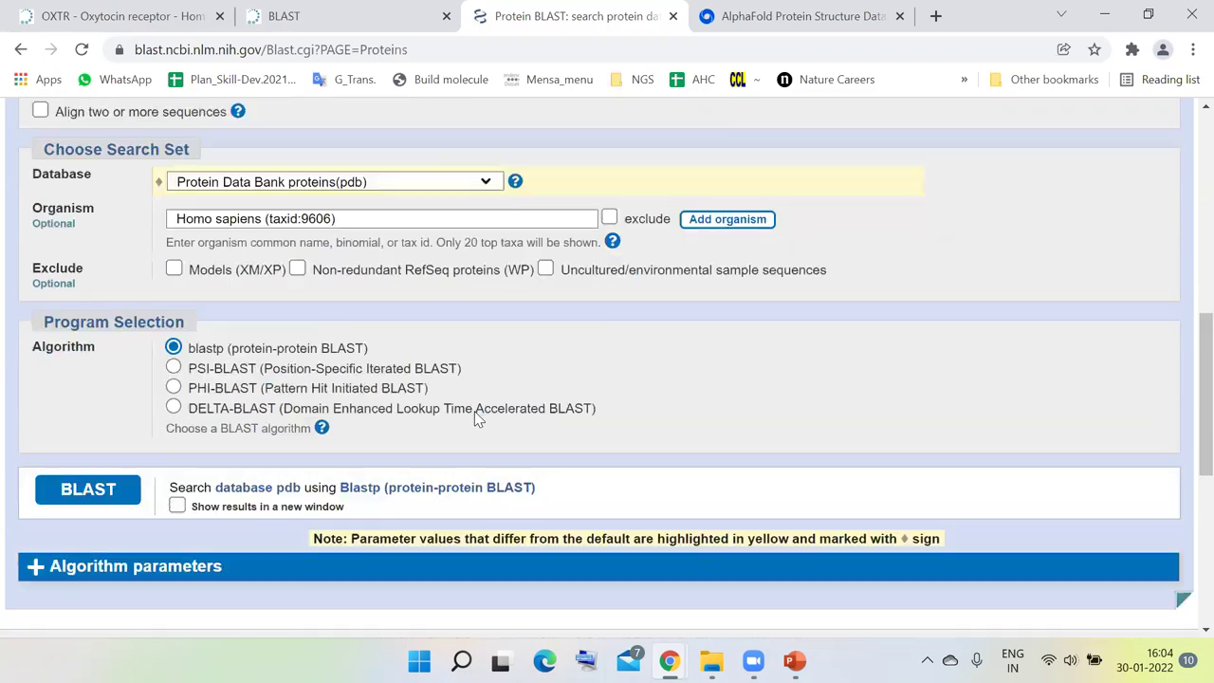
{"action": "left_click", "coordinate": [175, 270]}
{"action": "scroll", "coordinate": [353, 330], "scroll_direction": "down", "scroll_amount": 1}
{"action": "scroll", "coordinate": [352, 330], "scroll_direction": "down", "scroll_amount": 1}
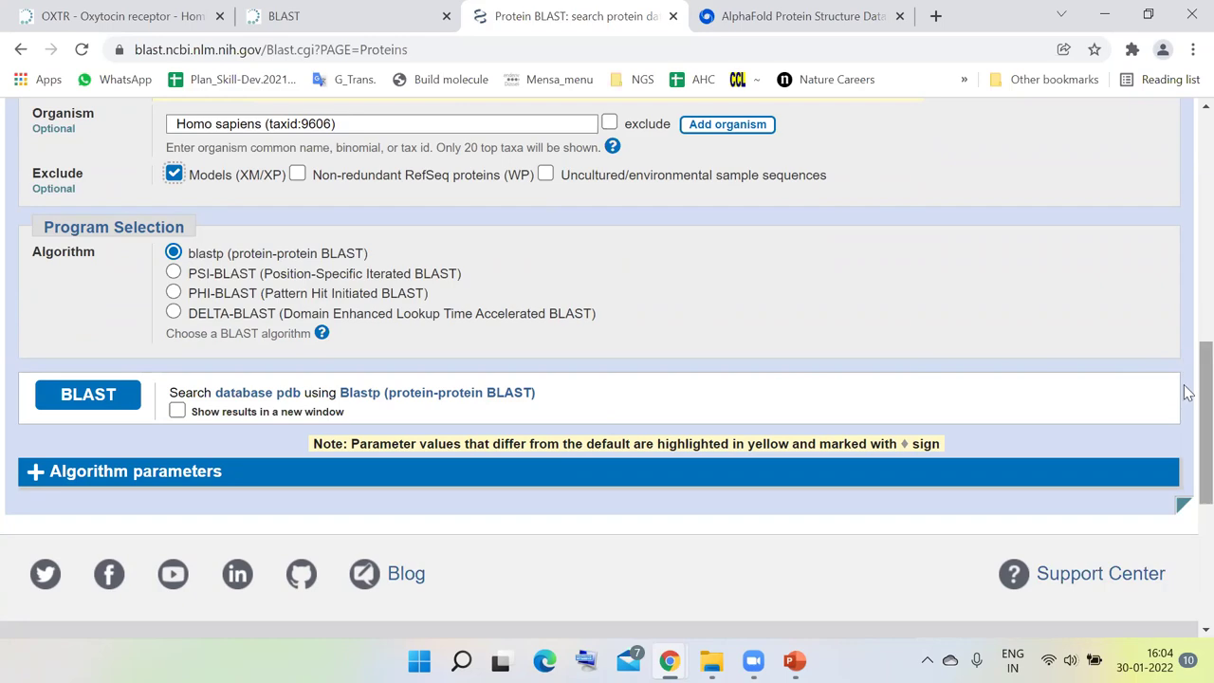
- Set the BLAST results to show in a new window and run the blastp search against the pdb database
{"action": "scroll", "coordinate": [1166, 162], "scroll_direction": "up", "scroll_amount": 8}
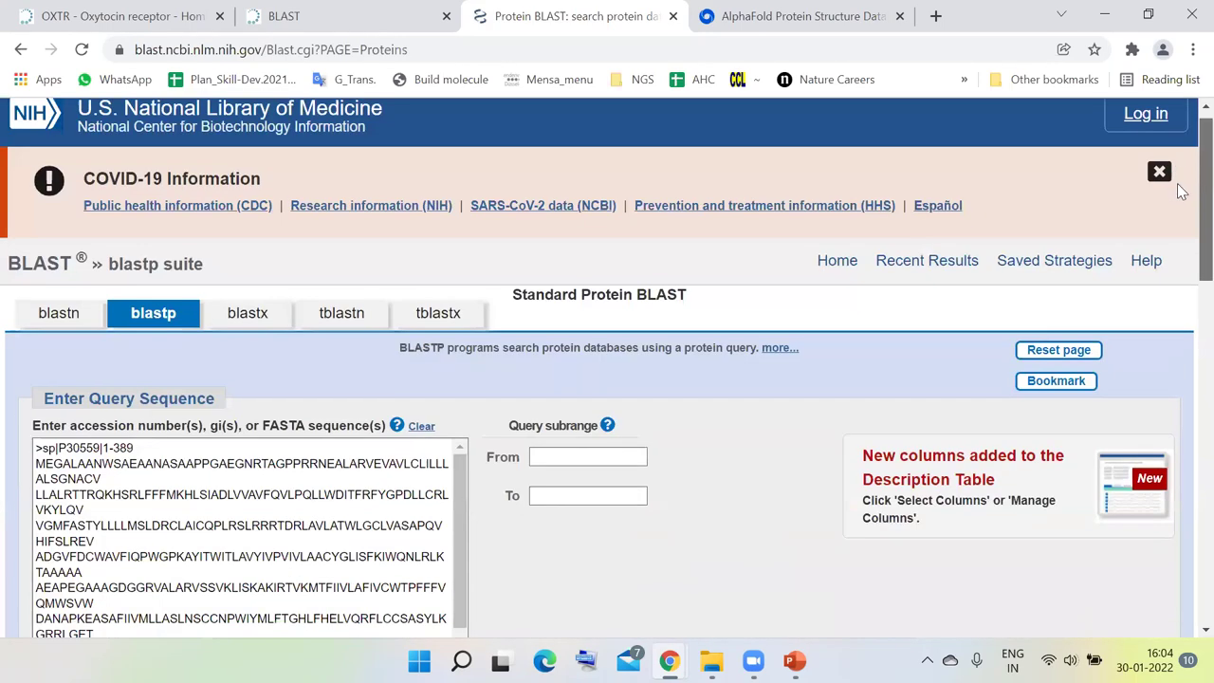
{"action": "scroll", "coordinate": [608, 483], "scroll_direction": "down", "scroll_amount": 10}
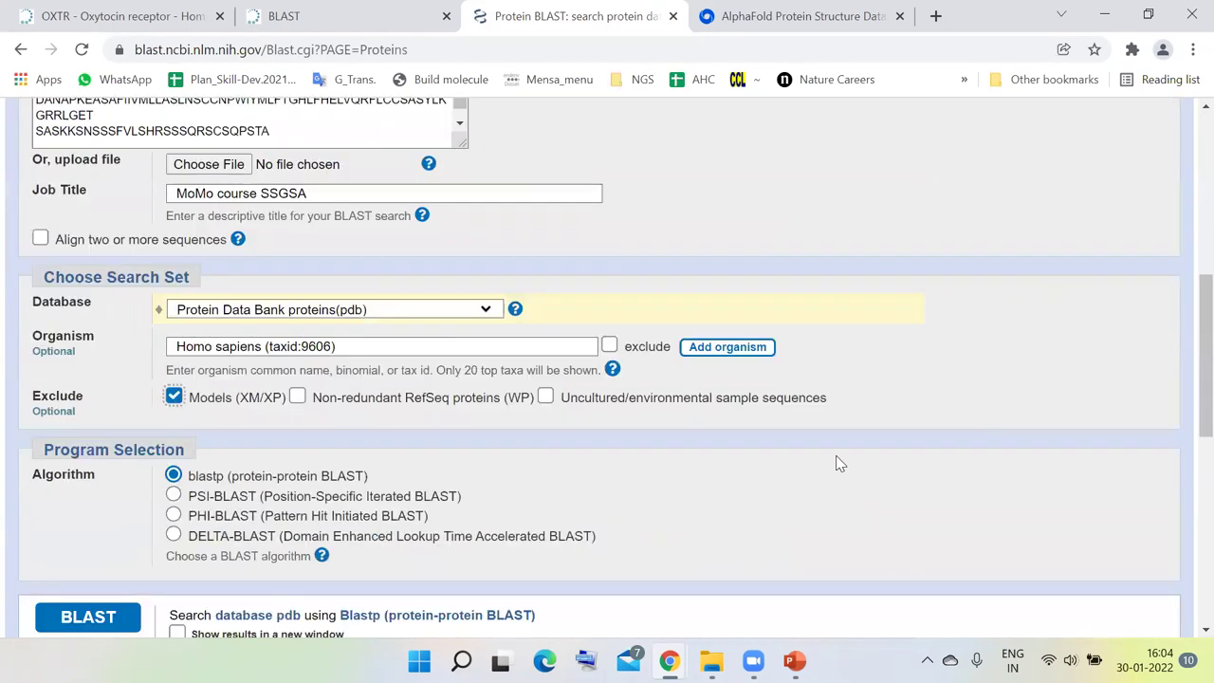
{"action": "scroll", "coordinate": [571, 448], "scroll_direction": "up", "scroll_amount": 4}
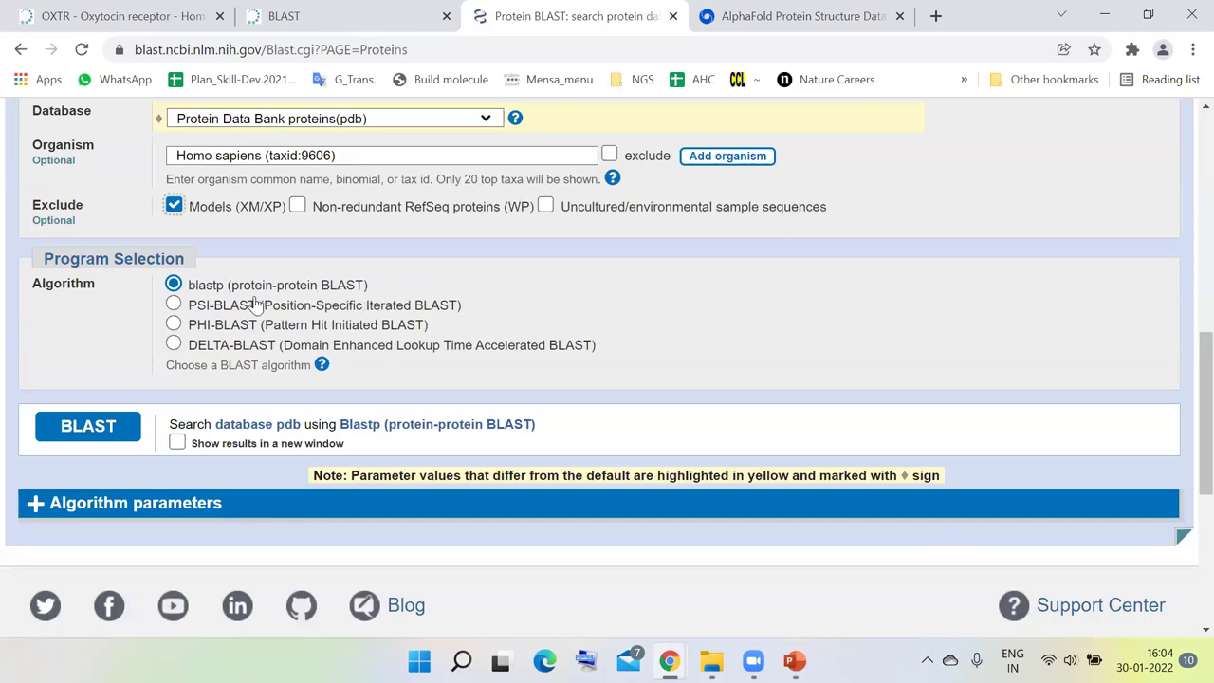
{"action": "scroll", "coordinate": [399, 235], "scroll_direction": "up", "scroll_amount": 1}
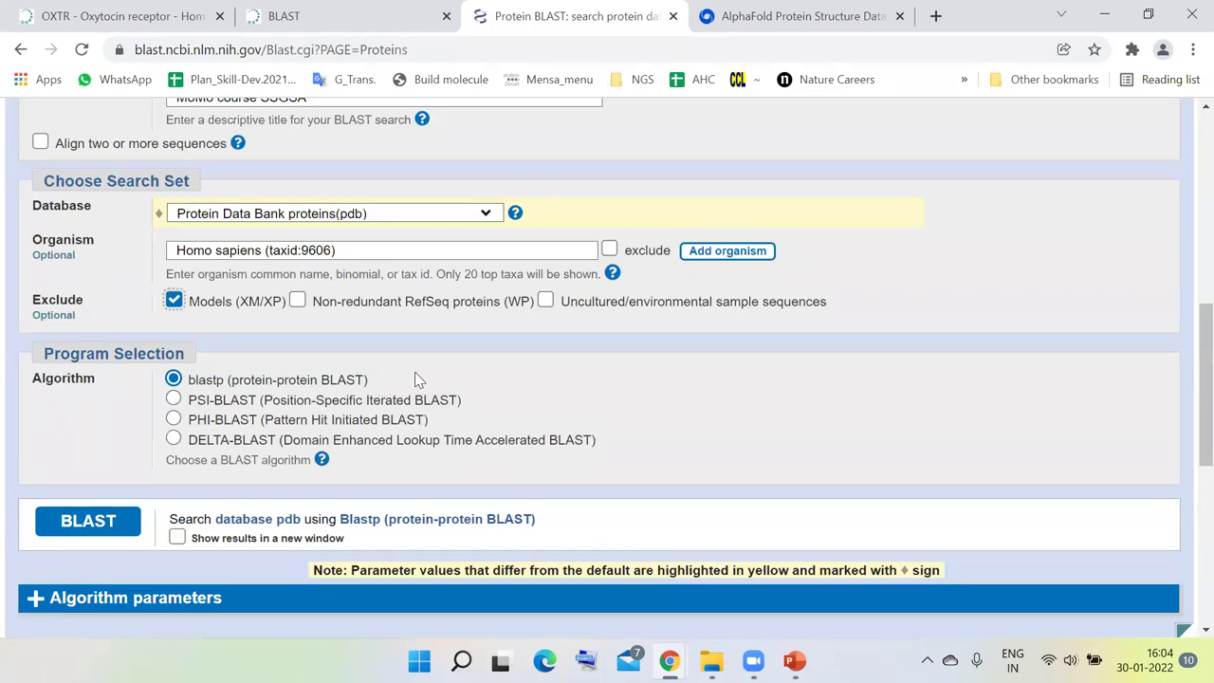
{"action": "scroll", "coordinate": [408, 398], "scroll_direction": "up", "scroll_amount": 1}
{"action": "scroll", "coordinate": [285, 446], "scroll_direction": "down", "scroll_amount": 1}
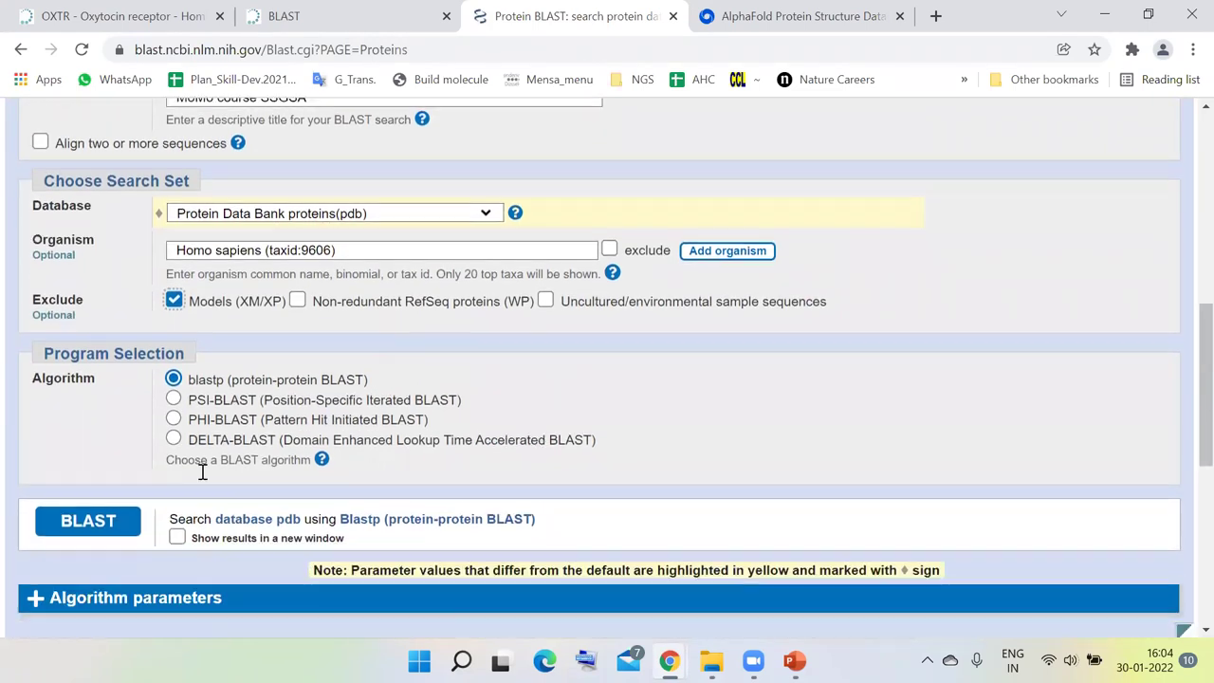
{"action": "left_click", "coordinate": [178, 538]}
{"action": "scroll", "coordinate": [440, 360], "scroll_direction": "up", "scroll_amount": 3}
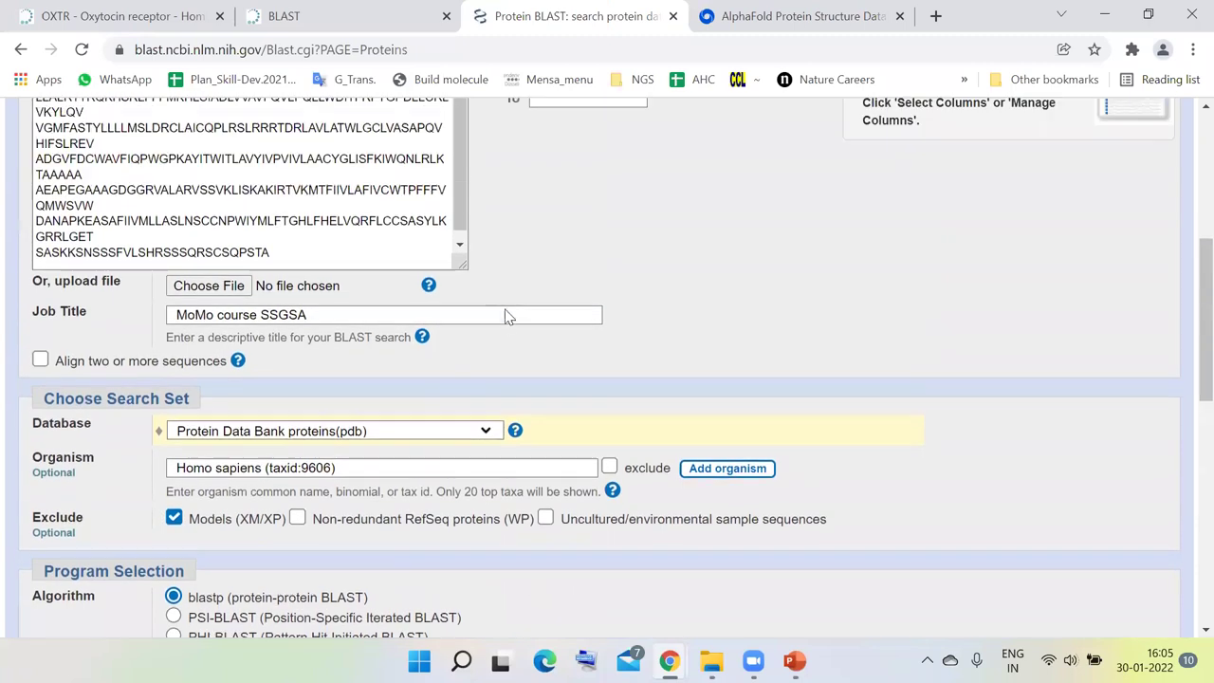
{"action": "scroll", "coordinate": [626, 359], "scroll_direction": "down", "scroll_amount": 3}
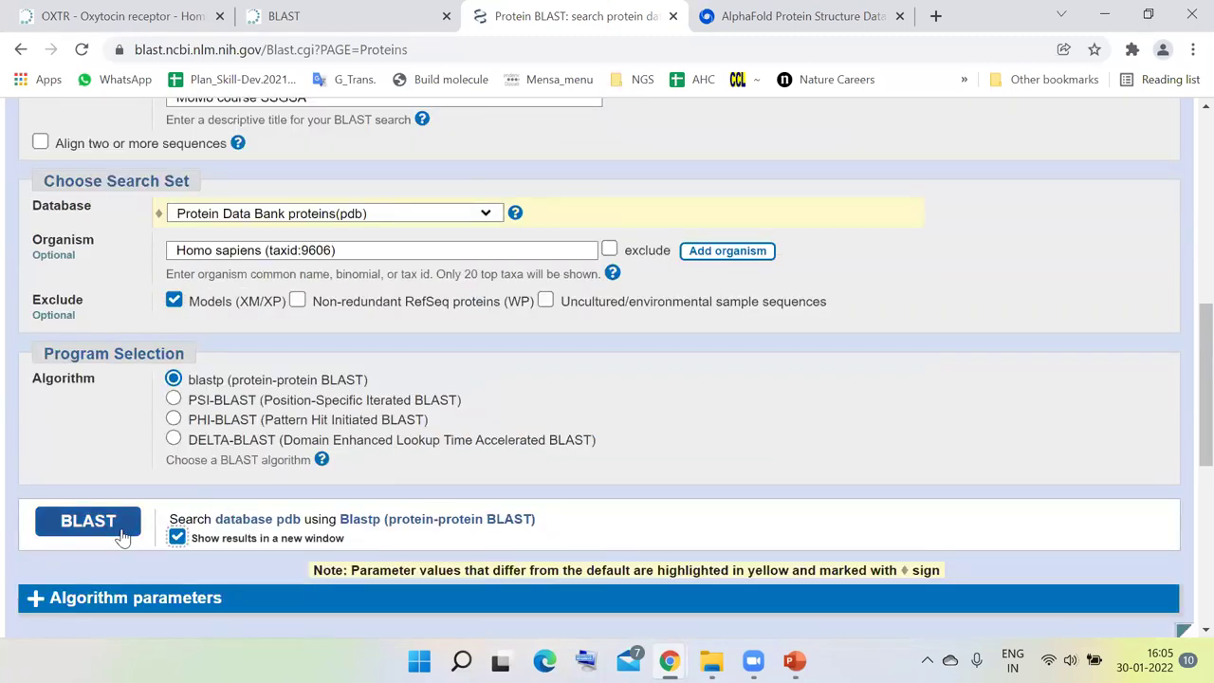
{"action": "left_click", "coordinate": [121, 537]}
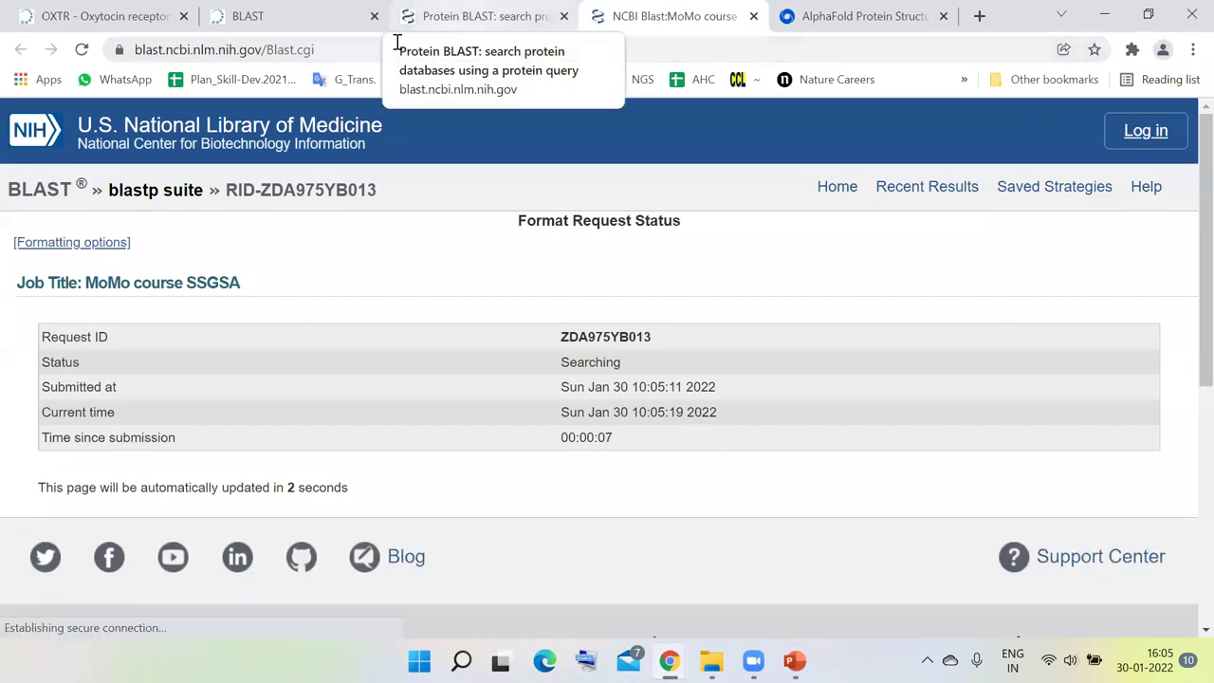
{"action": "left_click", "coordinate": [180, 50]}
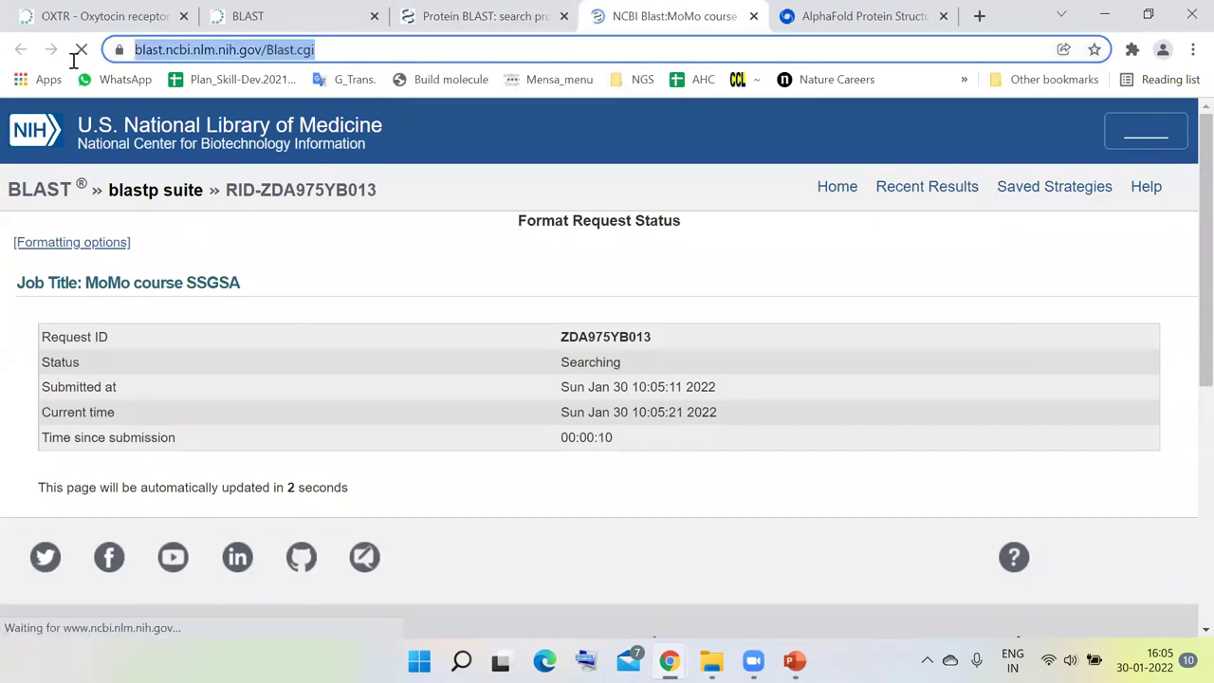
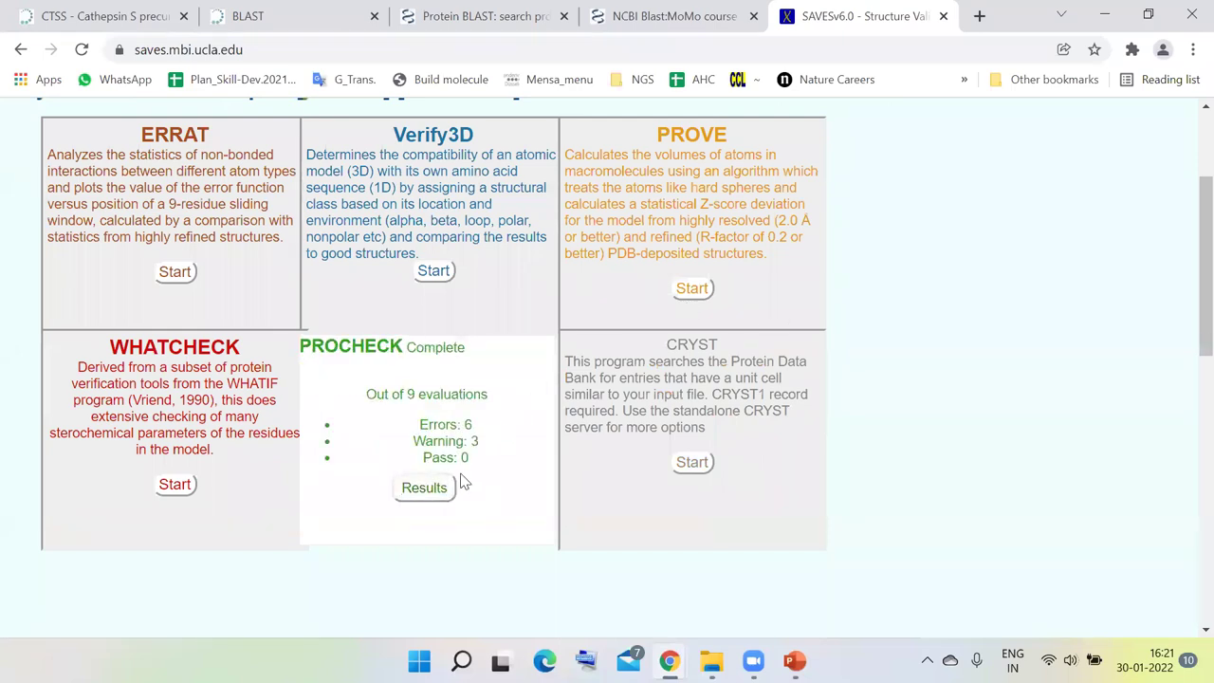
- Open the PROCHECK results for the 1mbn.pdb job in SAVES and display its main Ramachandran plot
{"action": "left_click", "coordinate": [444, 492]}
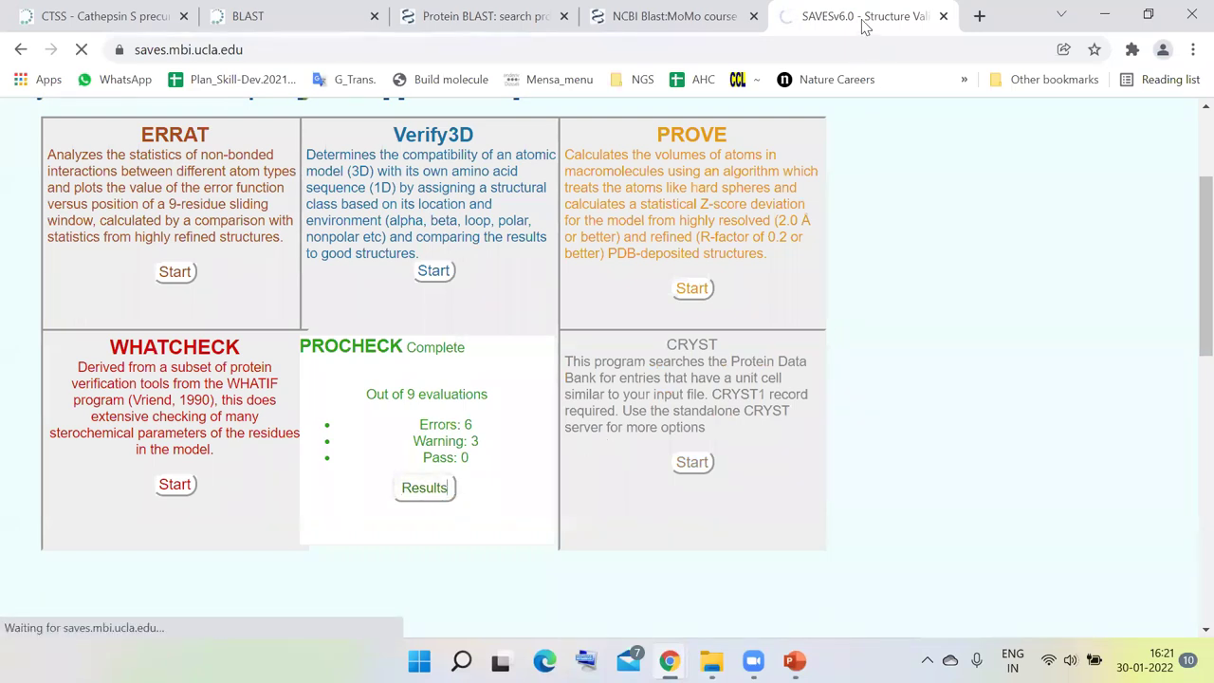
{"action": "scroll", "coordinate": [635, 393], "scroll_direction": "down", "scroll_amount": 2}
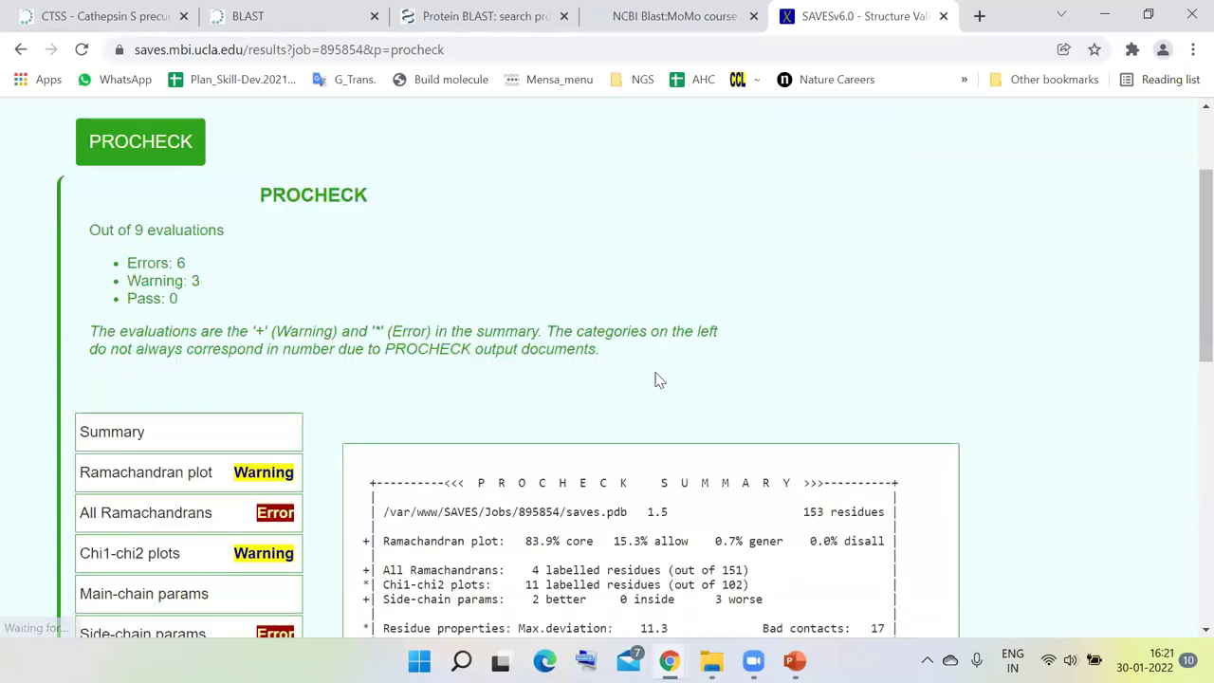
{"action": "left_click", "coordinate": [224, 442]}
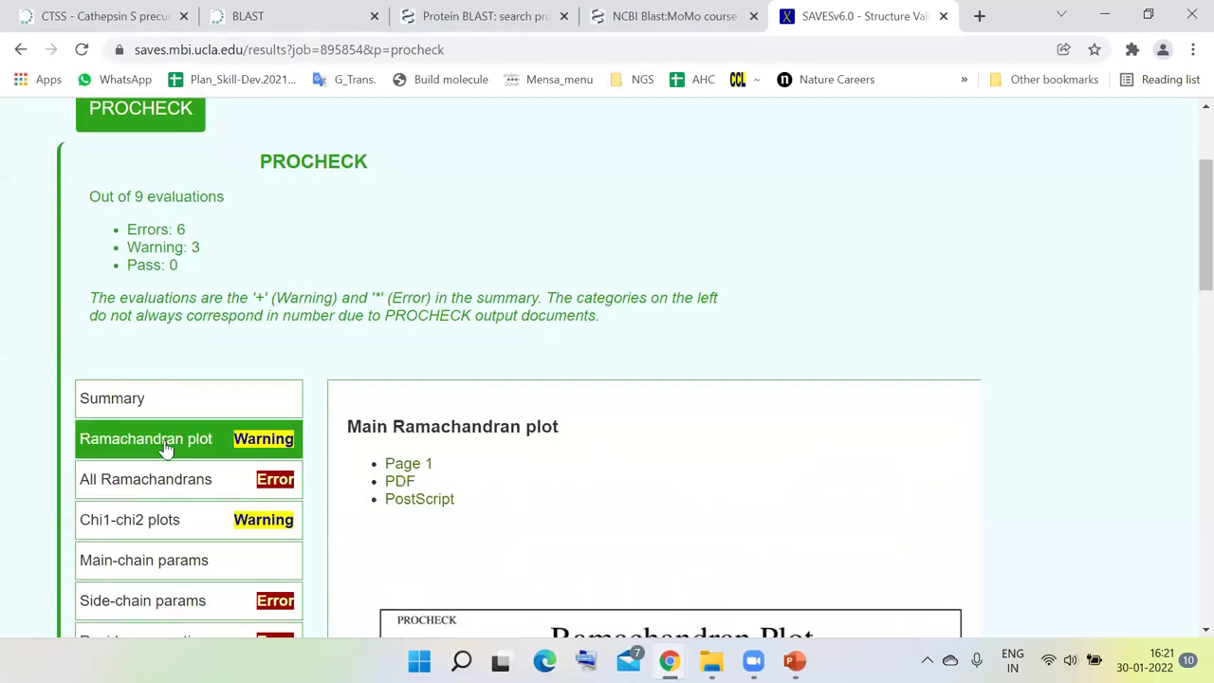
- Examine the Ramachandran plot's favoured and allowed regions, its outlying residues and the plot statistics below it
{"action": "scroll", "coordinate": [634, 455], "scroll_direction": "down", "scroll_amount": 5}
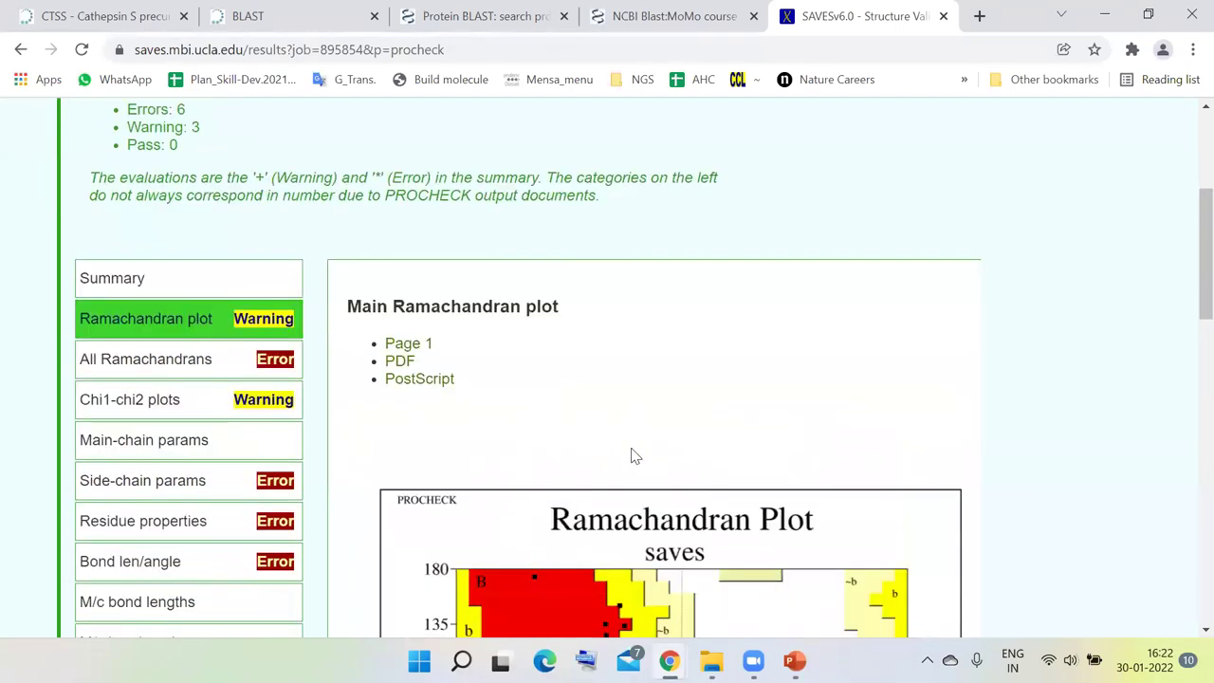
{"action": "scroll", "coordinate": [938, 400], "scroll_direction": "down", "scroll_amount": 1}
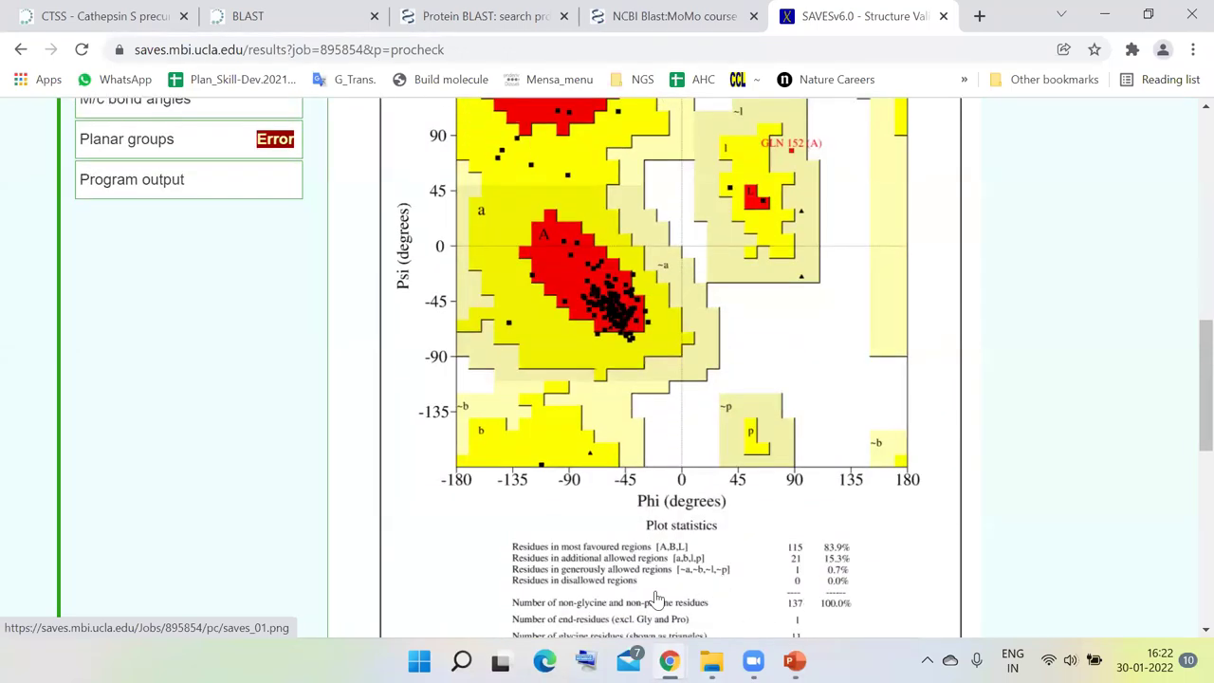
{"action": "scroll", "coordinate": [827, 519], "scroll_direction": "up", "scroll_amount": 1}
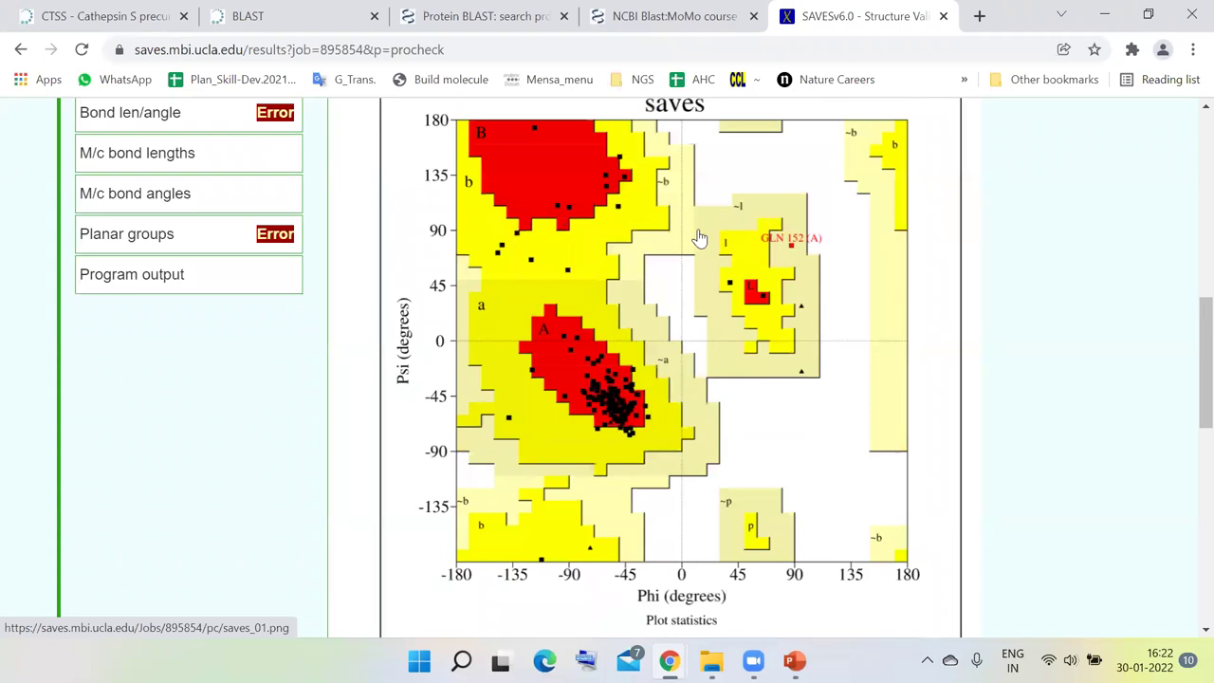
{"action": "scroll", "coordinate": [831, 528], "scroll_direction": "down", "scroll_amount": 1}
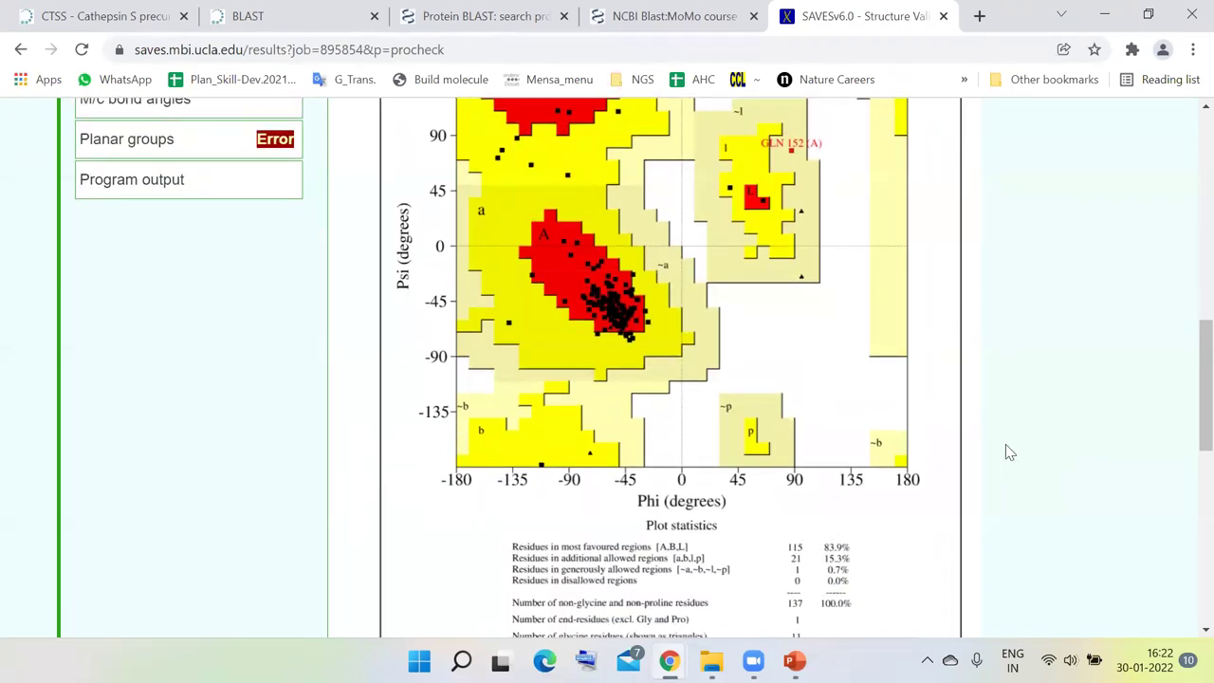
{"action": "scroll", "coordinate": [1007, 452], "scroll_direction": "up", "scroll_amount": 1}
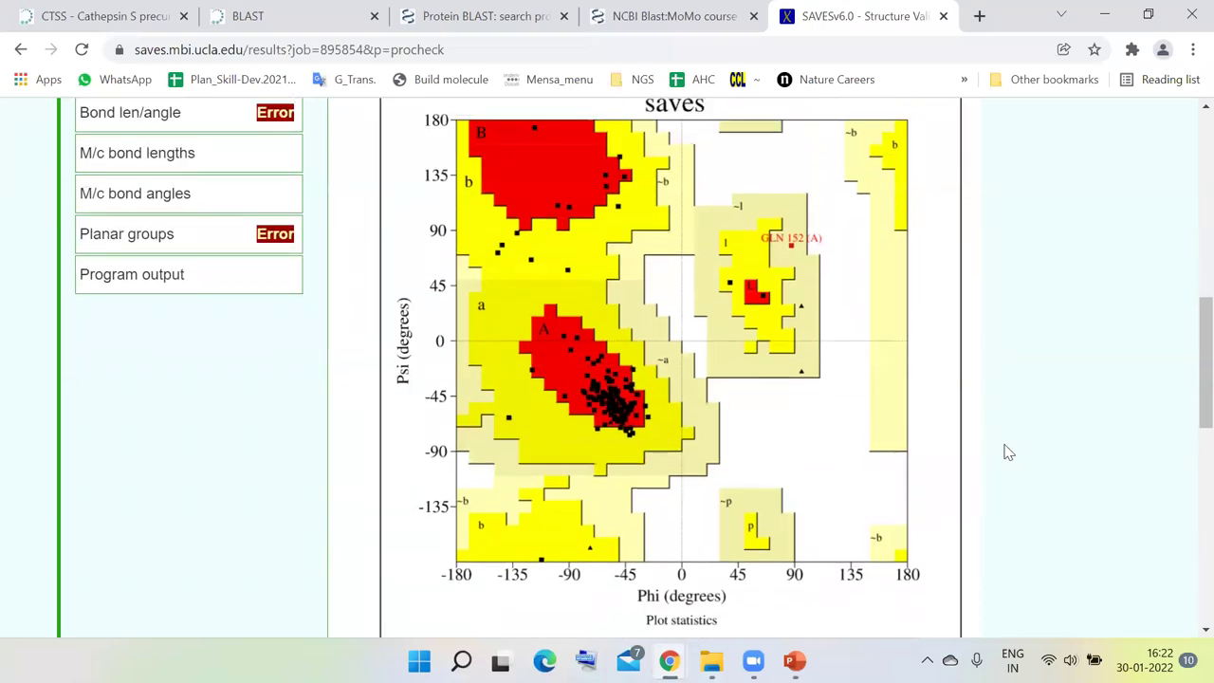
{"action": "scroll", "coordinate": [900, 474], "scroll_direction": "down", "scroll_amount": 1}
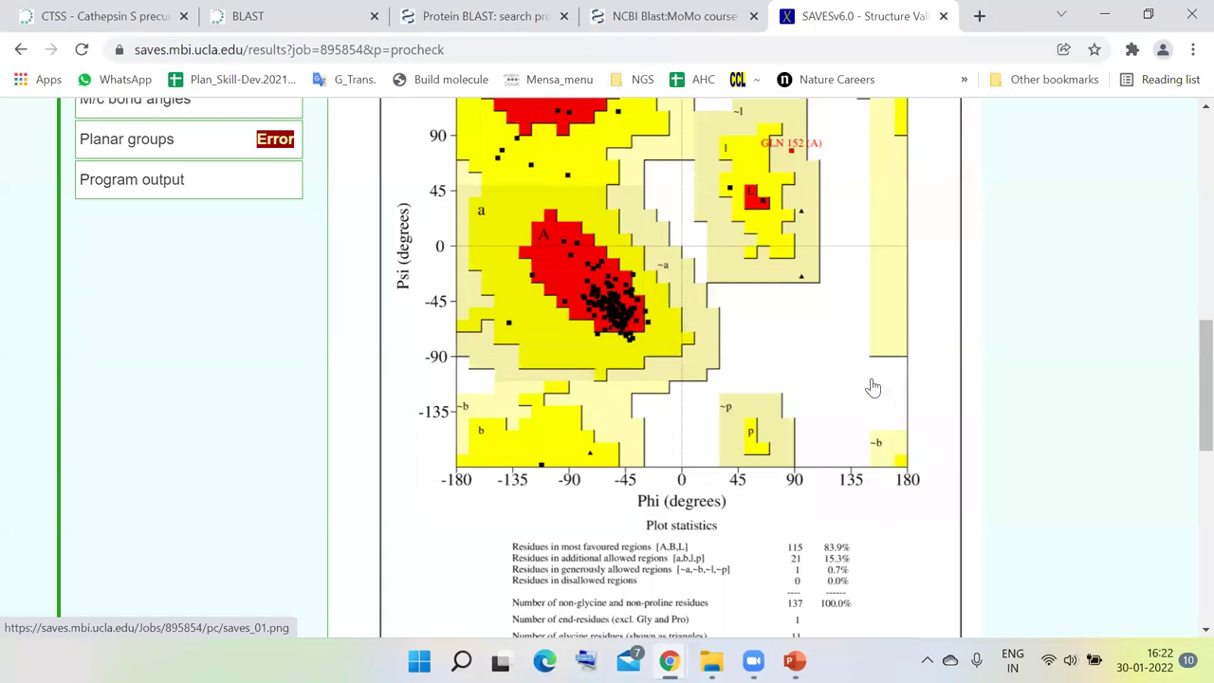
{"action": "scroll", "coordinate": [693, 563], "scroll_direction": "up", "scroll_amount": 3}
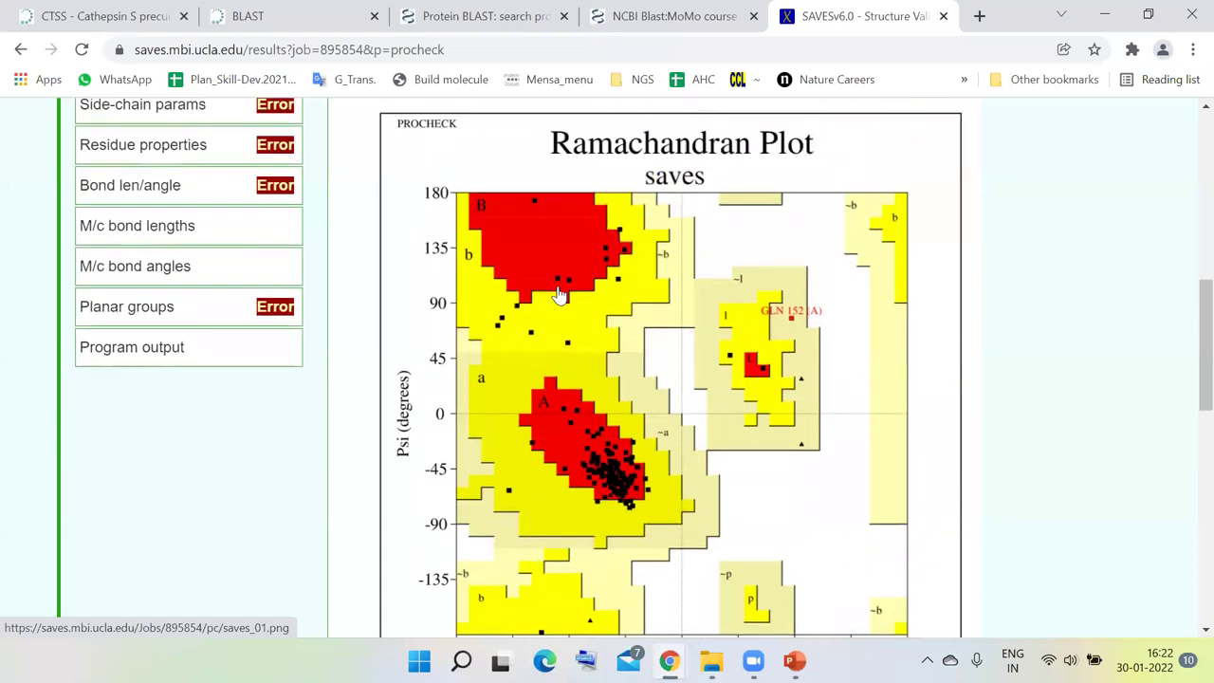
{"action": "scroll", "coordinate": [700, 488], "scroll_direction": "down", "scroll_amount": 3}
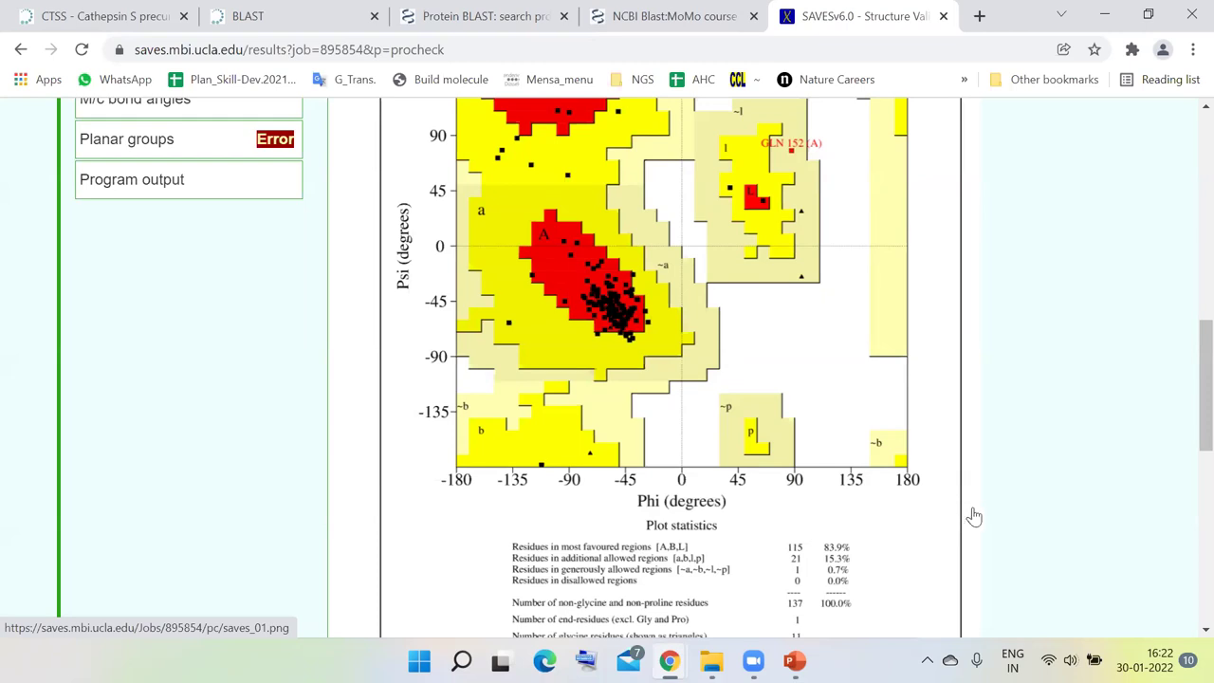
{"action": "scroll", "coordinate": [976, 510], "scroll_direction": "down", "scroll_amount": 3}
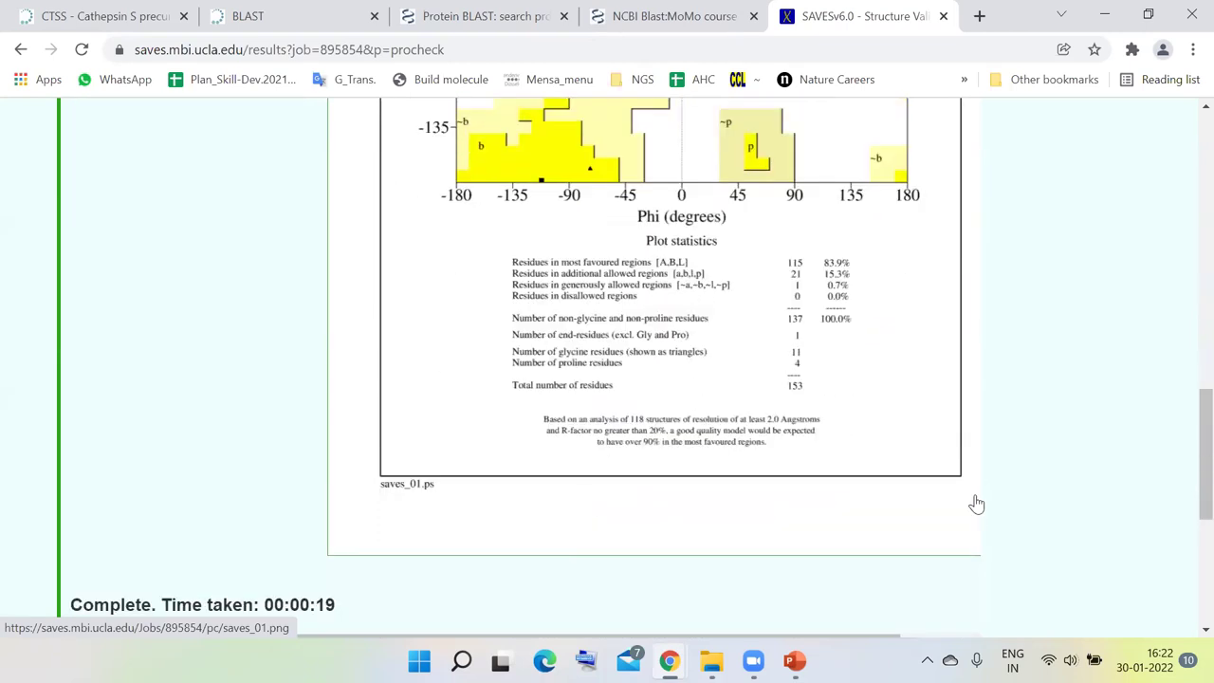
{"action": "scroll", "coordinate": [975, 504], "scroll_direction": "up", "scroll_amount": 6}
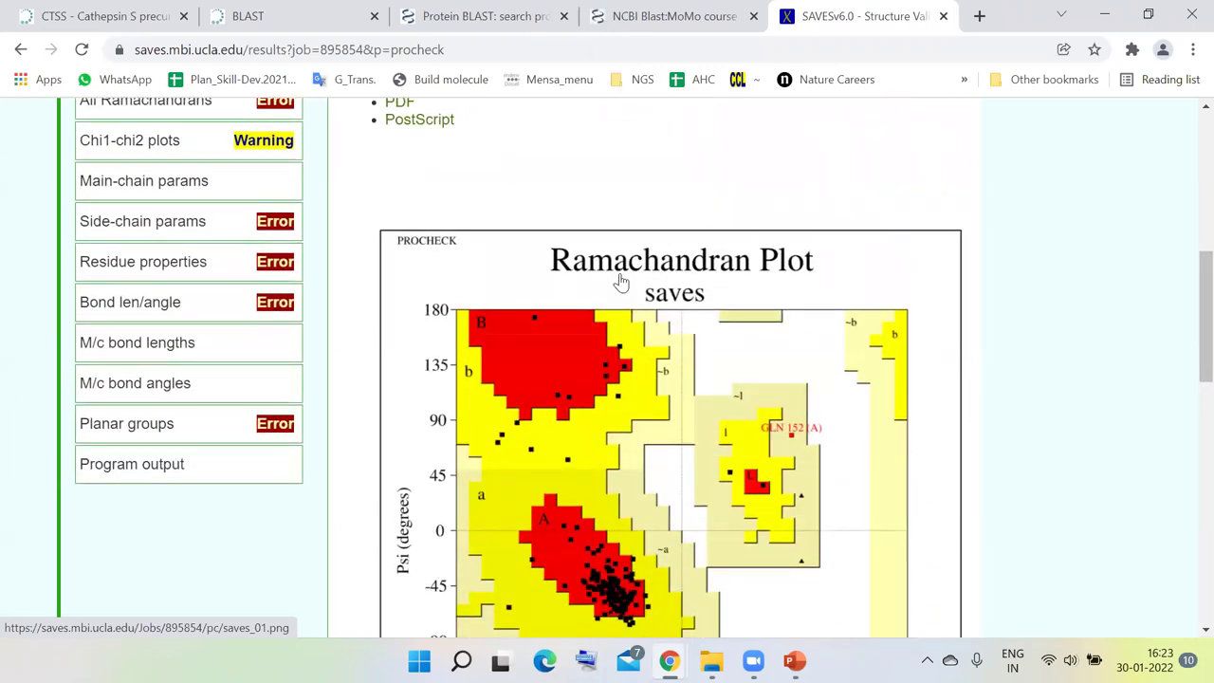
{"action": "scroll", "coordinate": [427, 356], "scroll_direction": "up", "scroll_amount": 2}
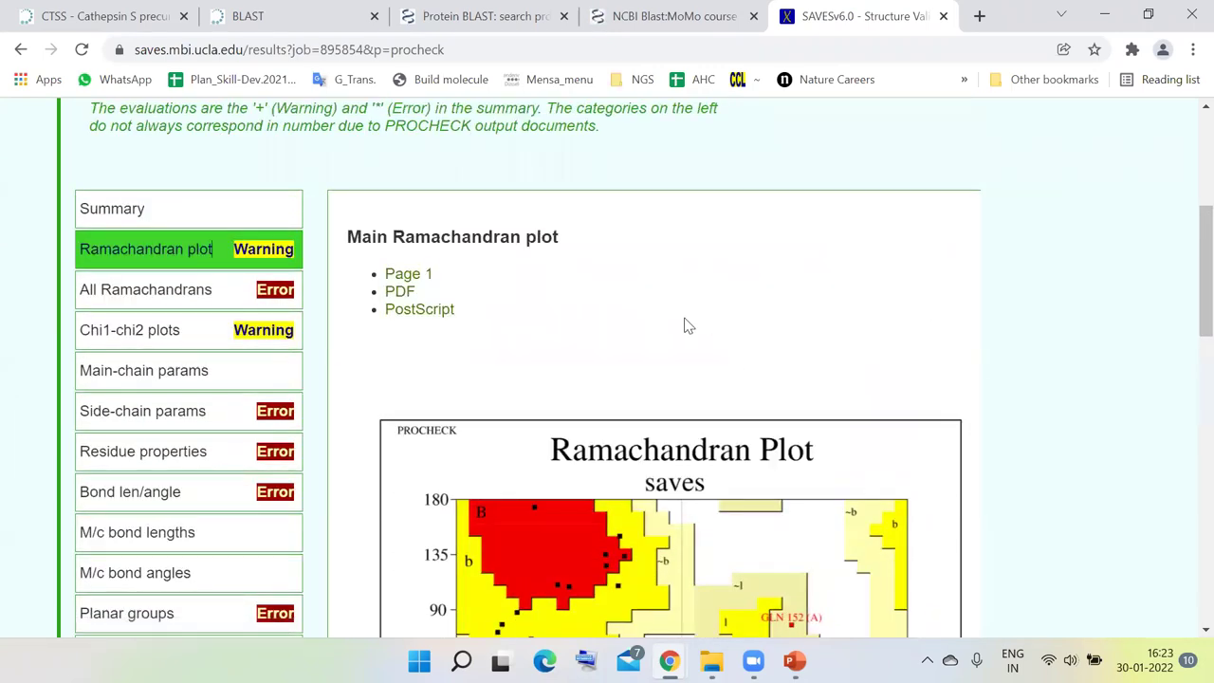
{"action": "scroll", "coordinate": [642, 339], "scroll_direction": "up", "scroll_amount": 2}
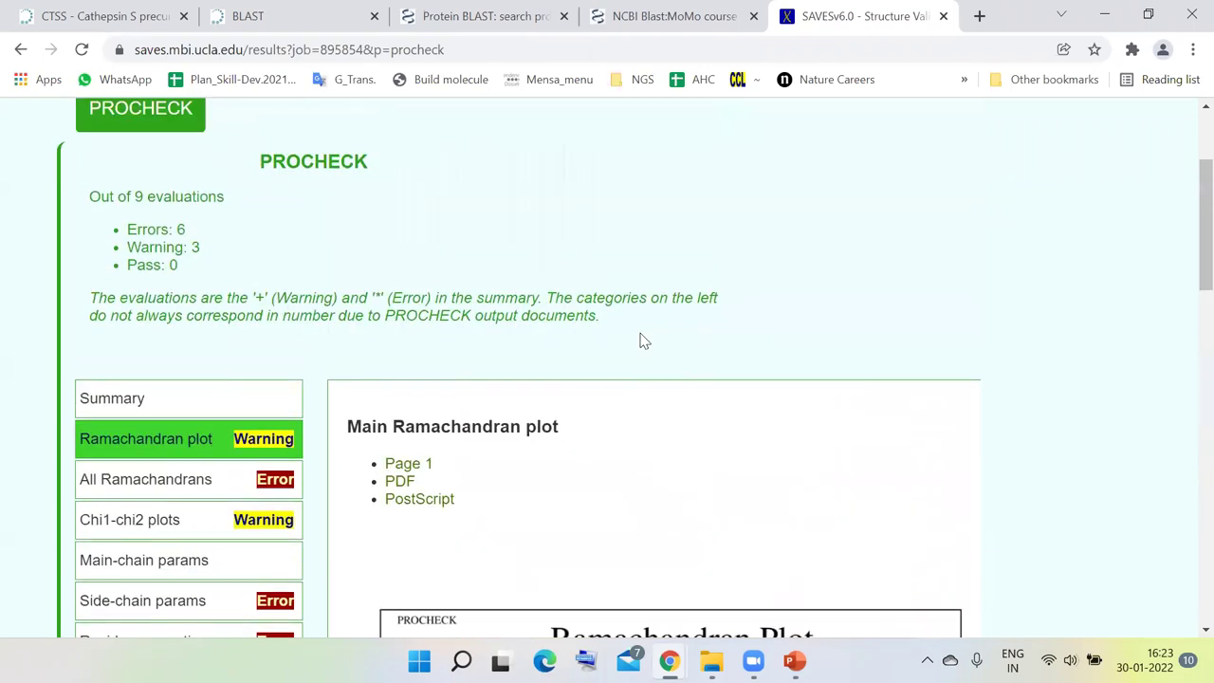
- Return from the PROCHECK results to the job's control panel and start a new SAVES job
{"action": "scroll", "coordinate": [642, 340], "scroll_direction": "up", "scroll_amount": 2}
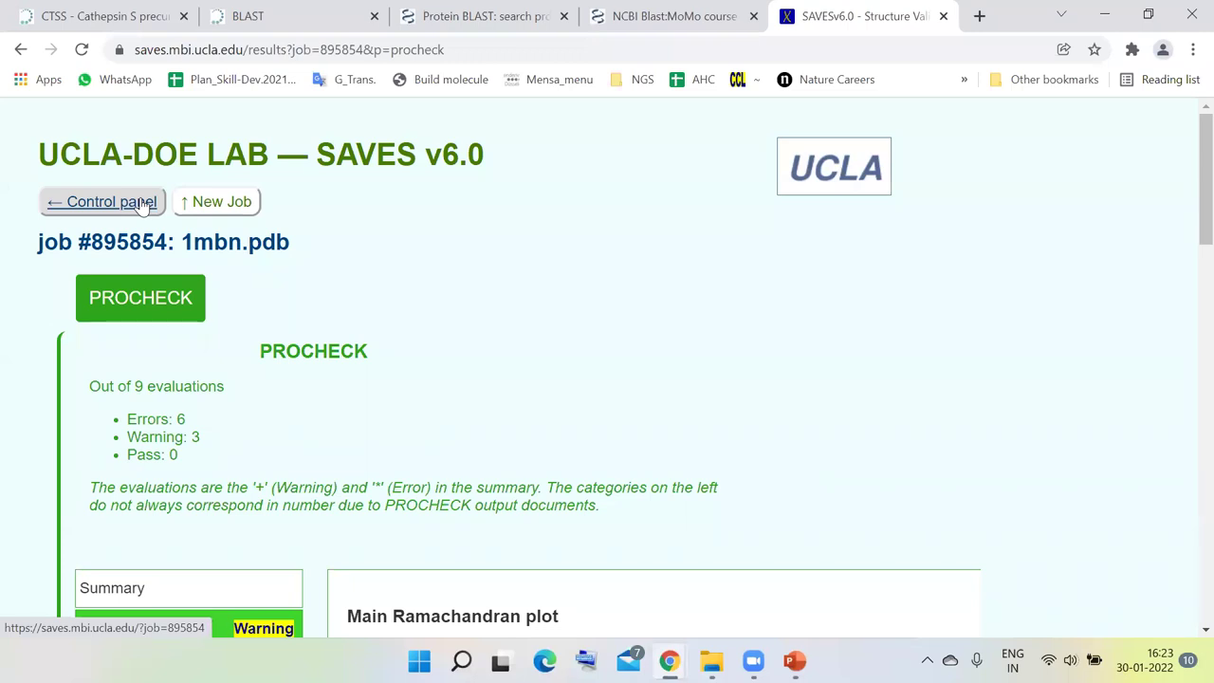
{"action": "scroll", "coordinate": [825, 332], "scroll_direction": "down", "scroll_amount": 4}
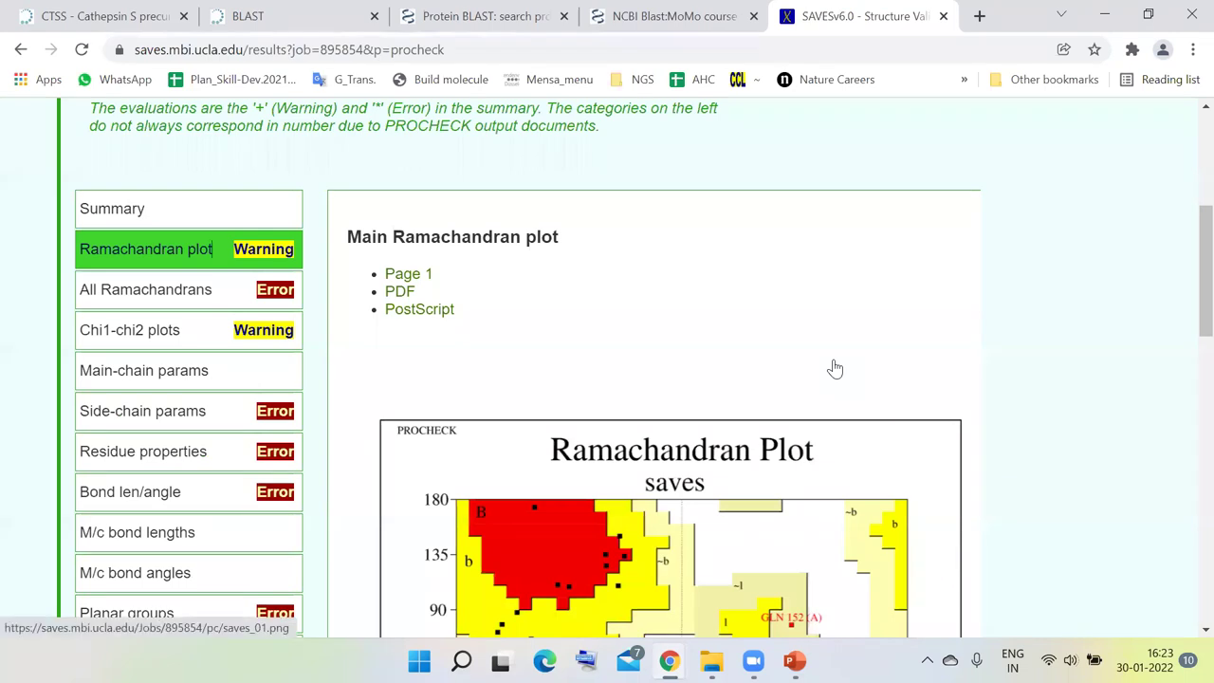
{"action": "scroll", "coordinate": [816, 365], "scroll_direction": "up", "scroll_amount": 4}
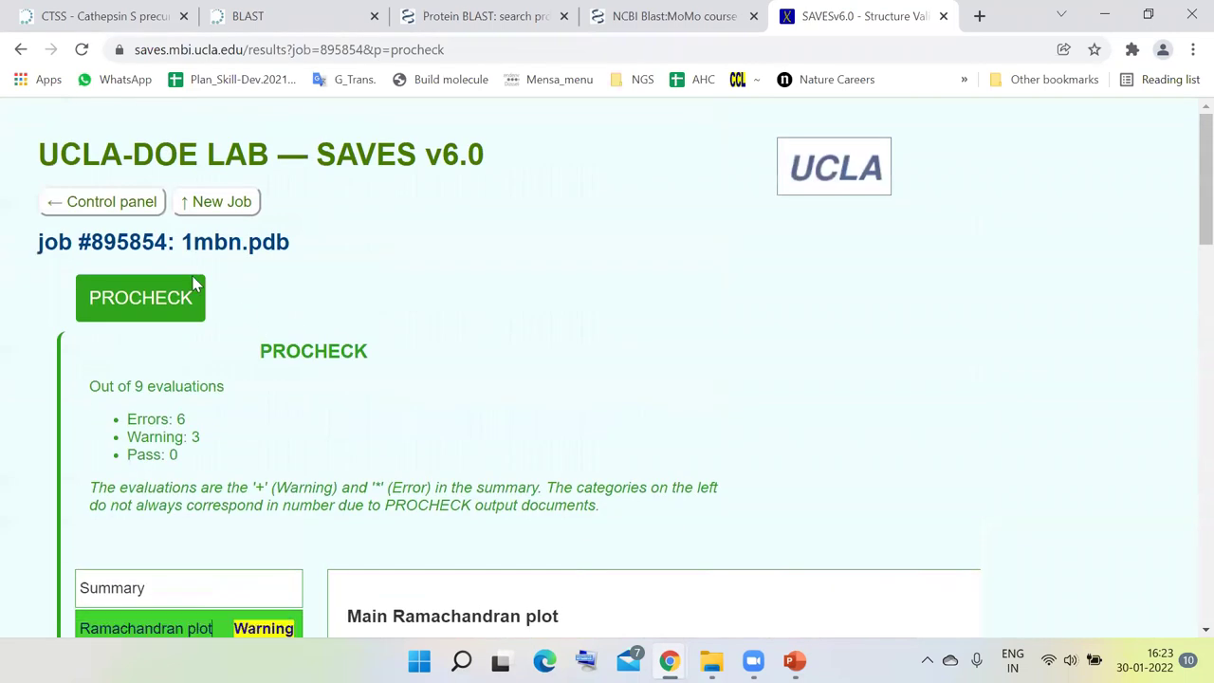
{"action": "left_click", "coordinate": [119, 211]}
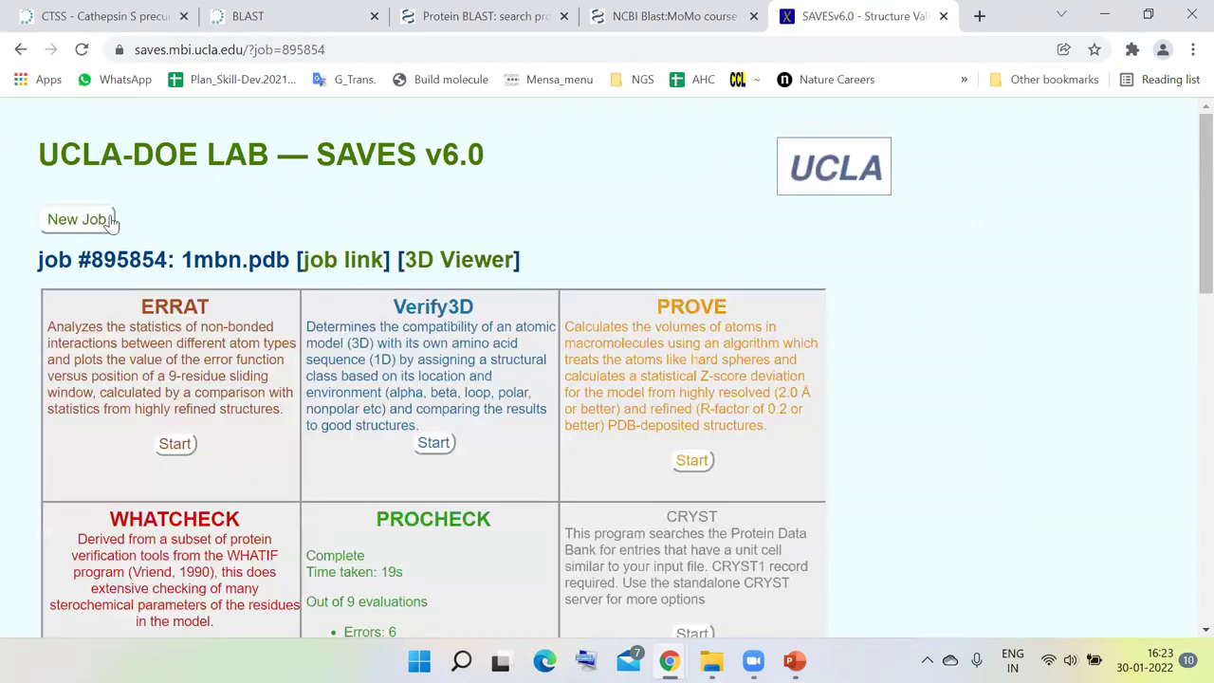
{"action": "left_click", "coordinate": [95, 220]}
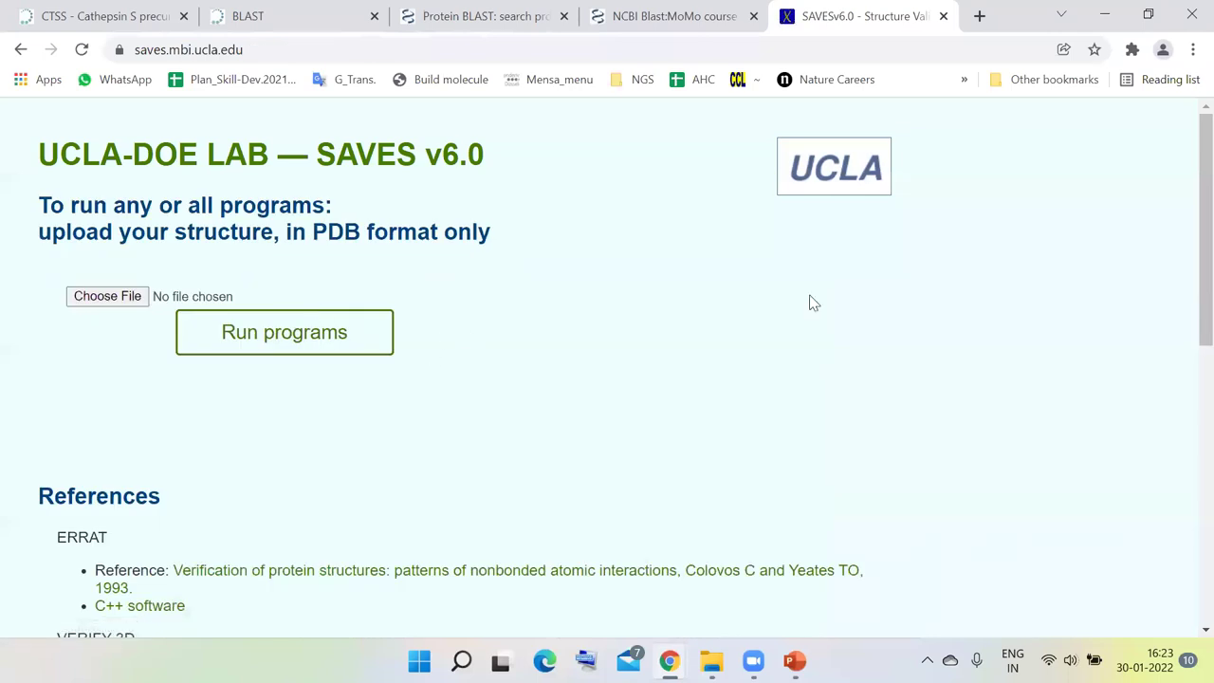
- Check the status of the "MoMo course SSGSA" BLAST search, then switch to the MMws_Jan22 presentation in PowerPoint
{"action": "left_click", "coordinate": [669, 29]}
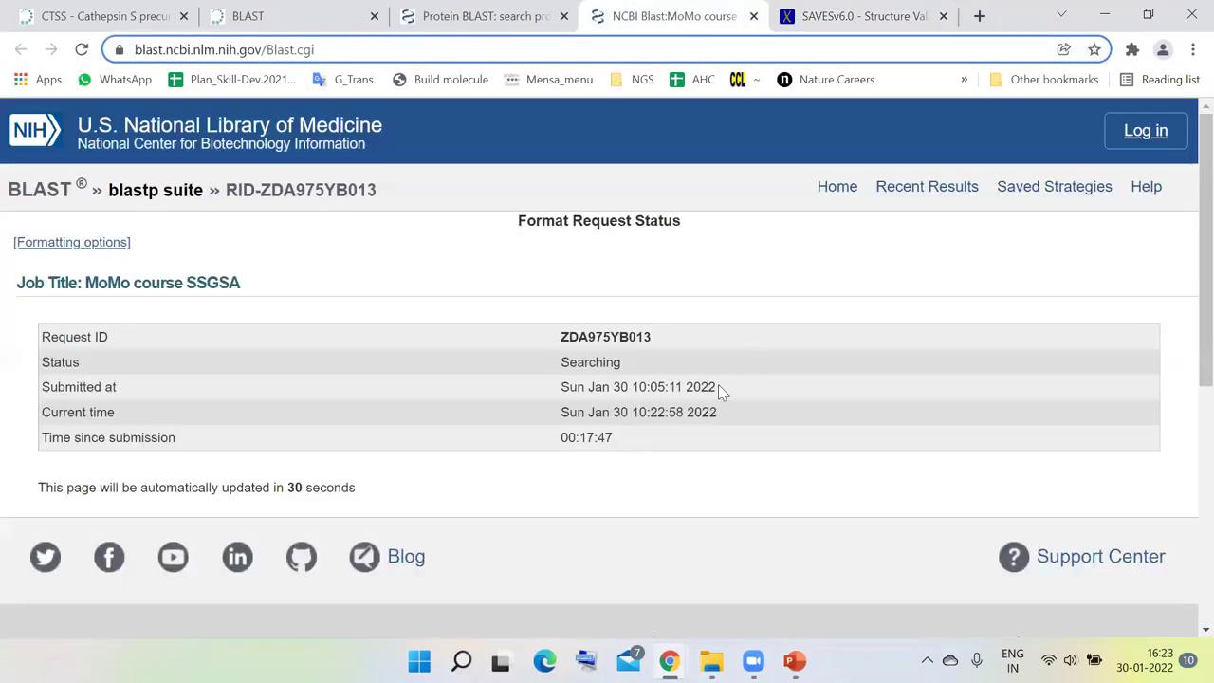
{"action": "scroll", "coordinate": [677, 403], "scroll_direction": "down", "scroll_amount": 3}
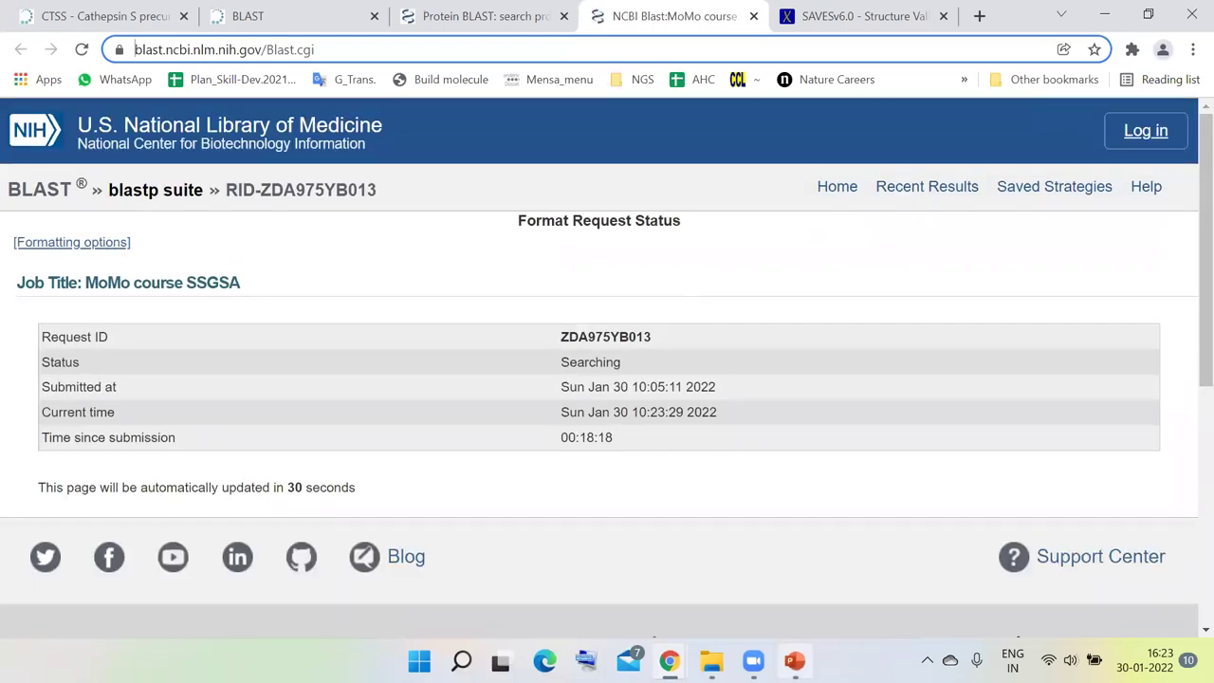
{"action": "left_click", "coordinate": [795, 661]}
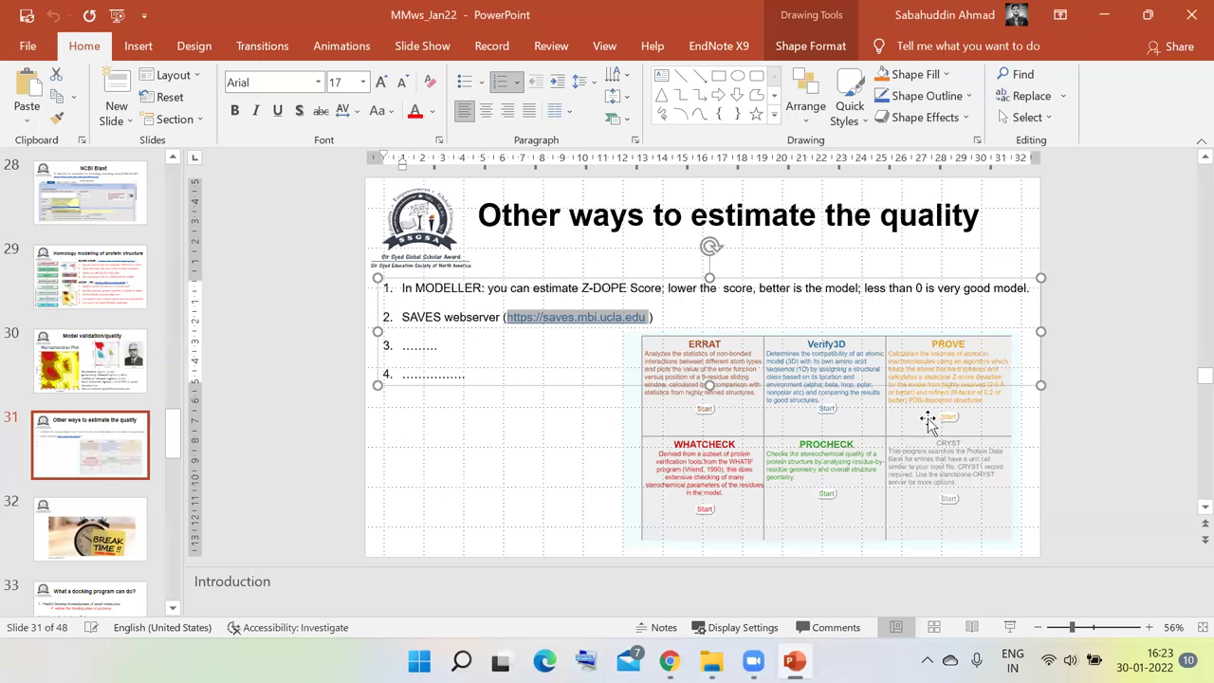
- Present the "Model validation/quality" and "Homology modeling of protein structure" slides full screen, and end the slide show
{"action": "left_click", "coordinate": [92, 481]}
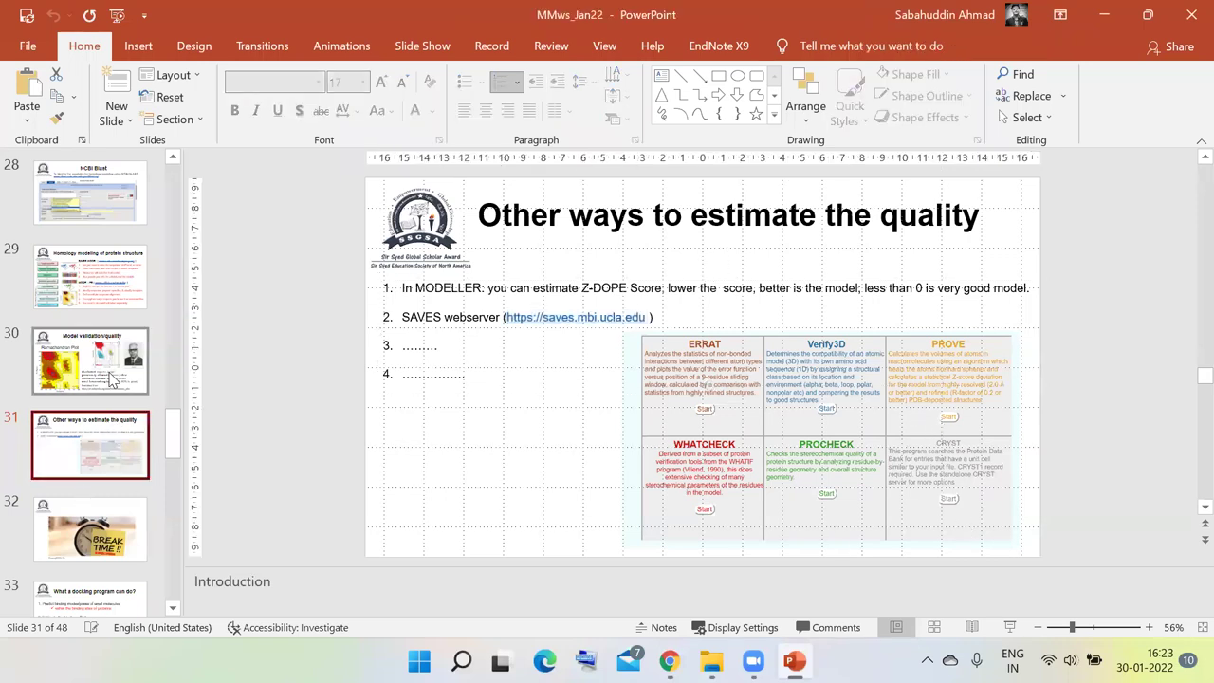
{"action": "left_click", "coordinate": [111, 379]}
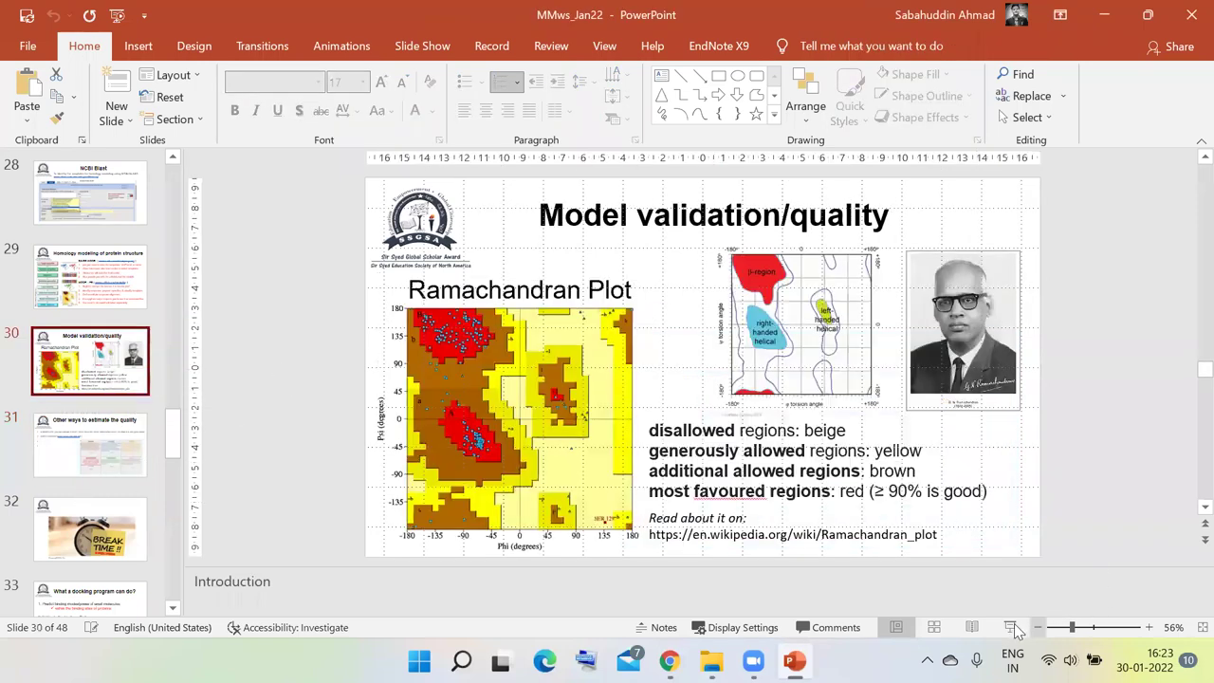
{"action": "key", "text": "shift+F5"}
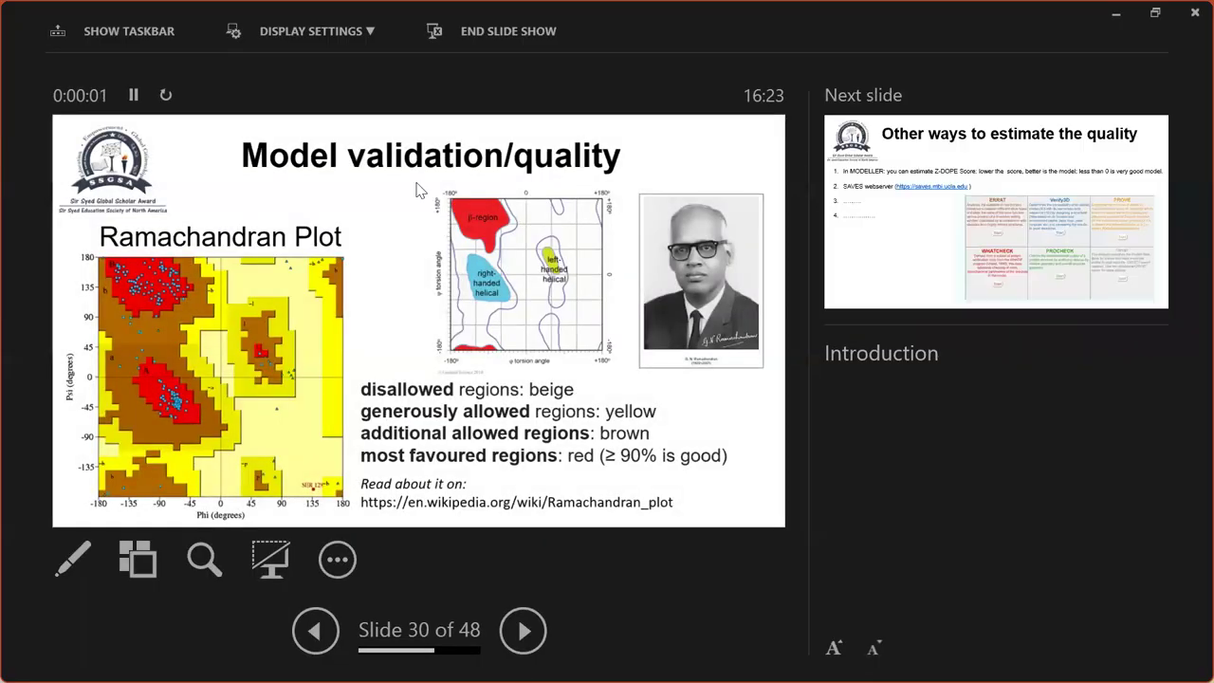
{"action": "left_click", "coordinate": [325, 34]}
{"action": "scroll", "coordinate": [548, 204], "scroll_direction": "up", "scroll_amount": 2, "text": "ctrl"}
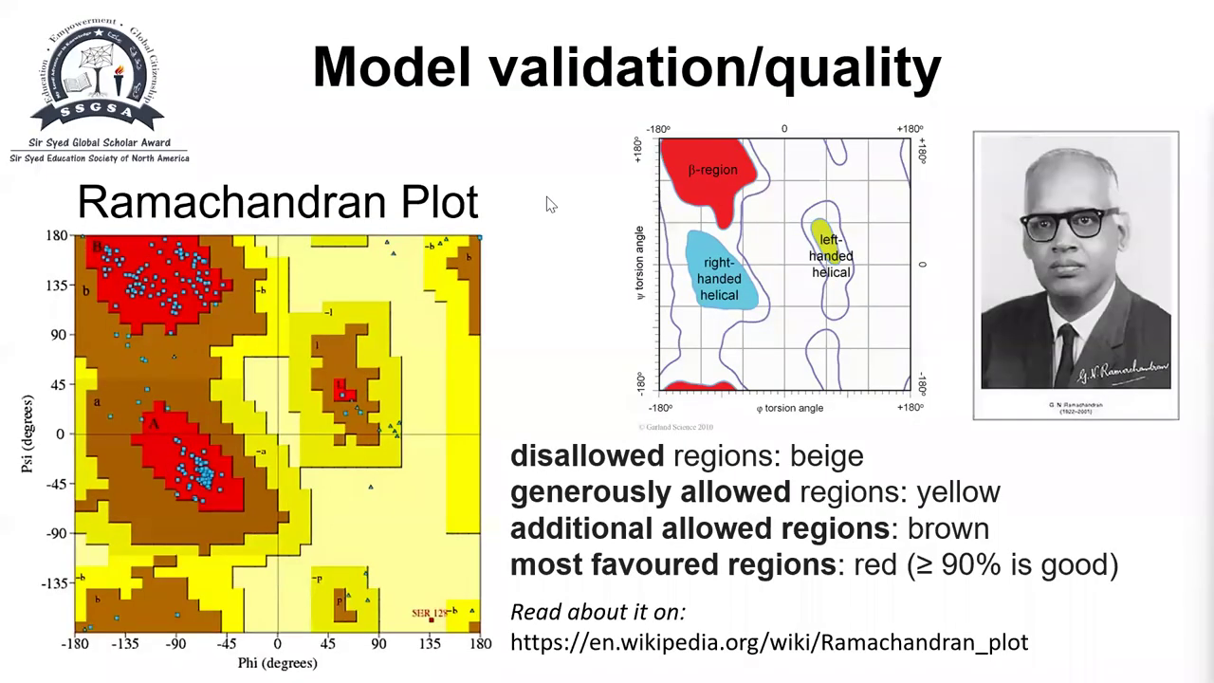
{"action": "key", "text": "Right"}
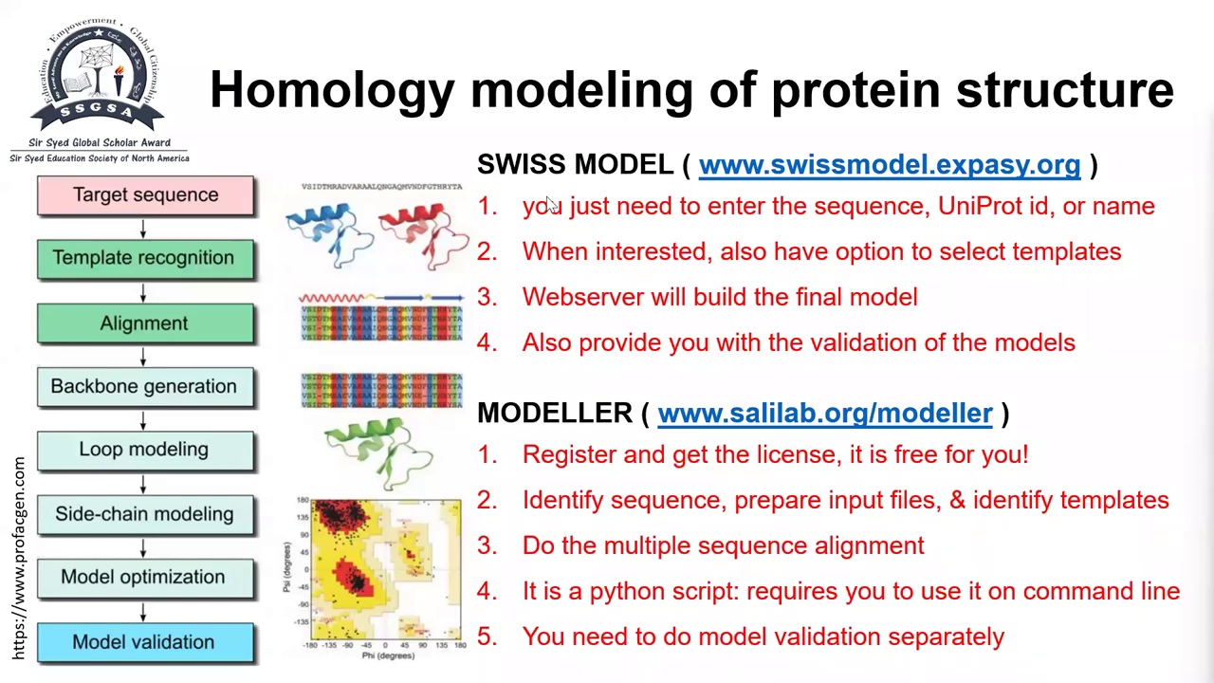
{"action": "key", "text": "Escape"}
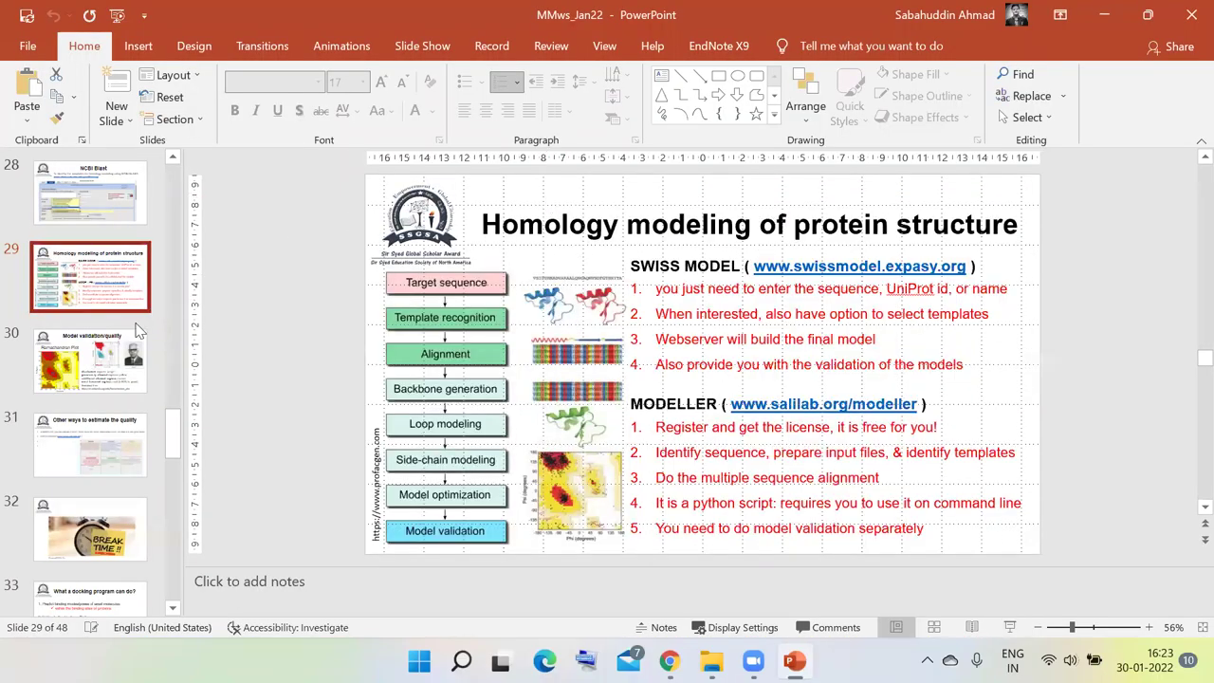
{"action": "left_click_drag", "start_coordinate": [754, 266], "coordinate": [971, 262]}
{"action": "key", "text": "ctrl+c"}
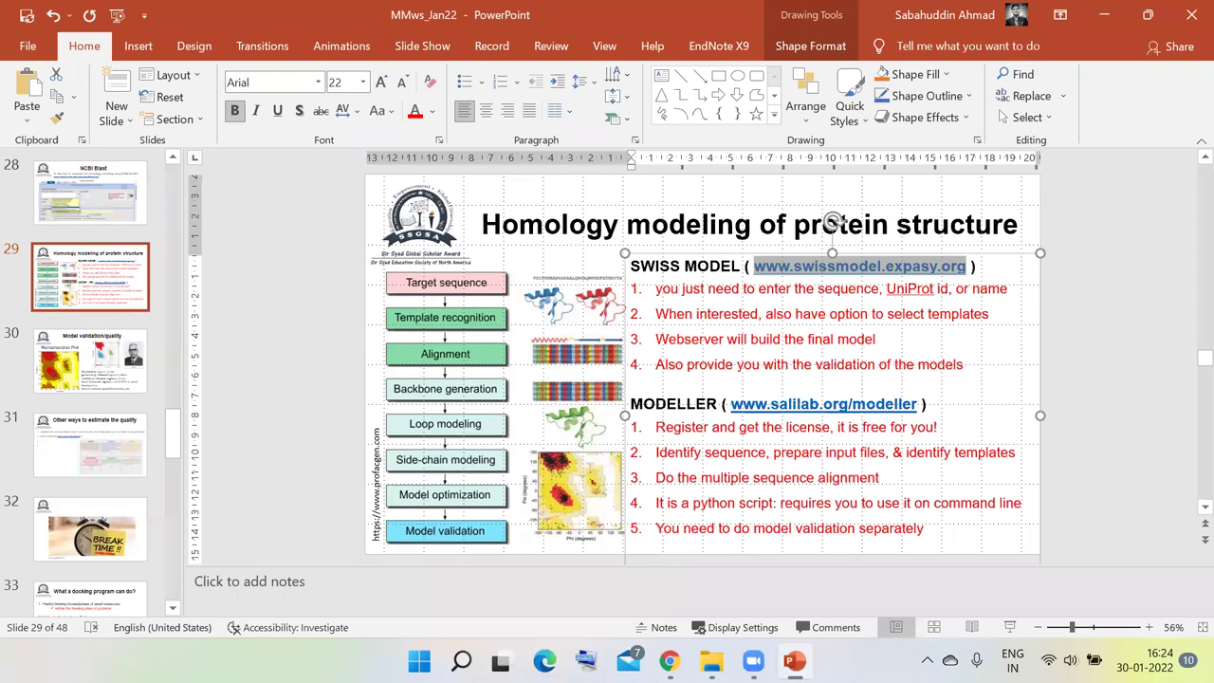
{"action": "mouse_move", "coordinate": [669, 660]}
{"action": "left_click", "coordinate": [770, 559]}
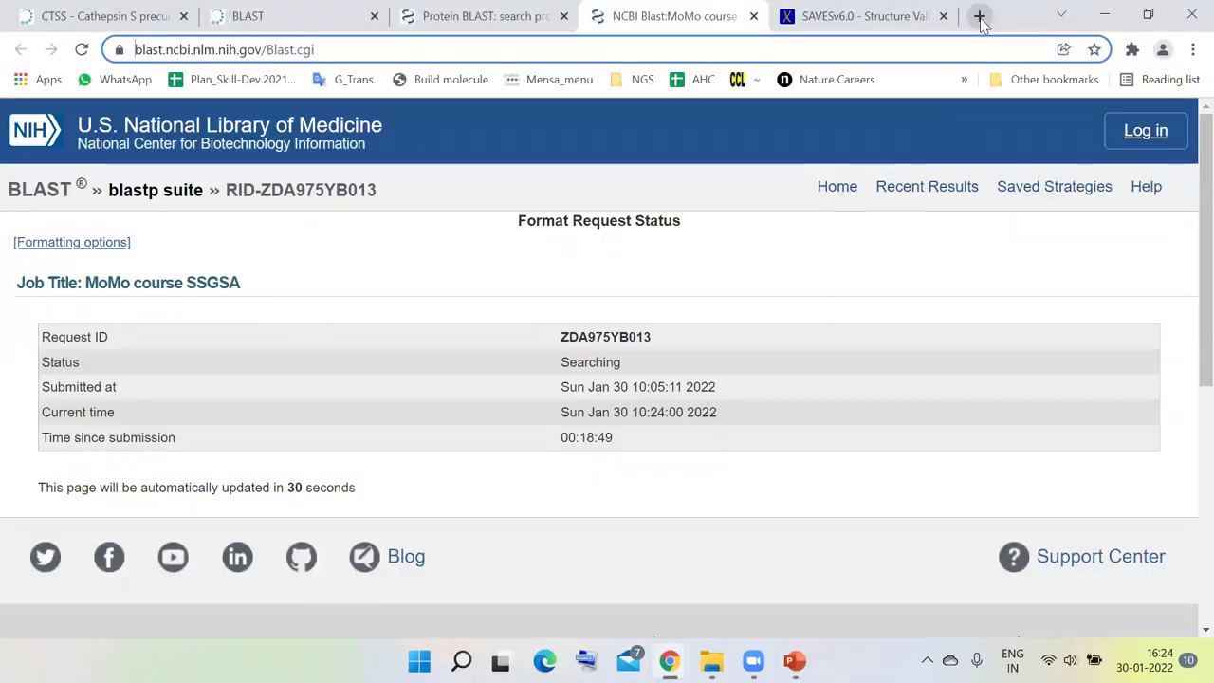
{"action": "left_click", "coordinate": [980, 16]}
{"action": "key", "text": "ctrl+v"}
{"action": "key", "text": "Return"}
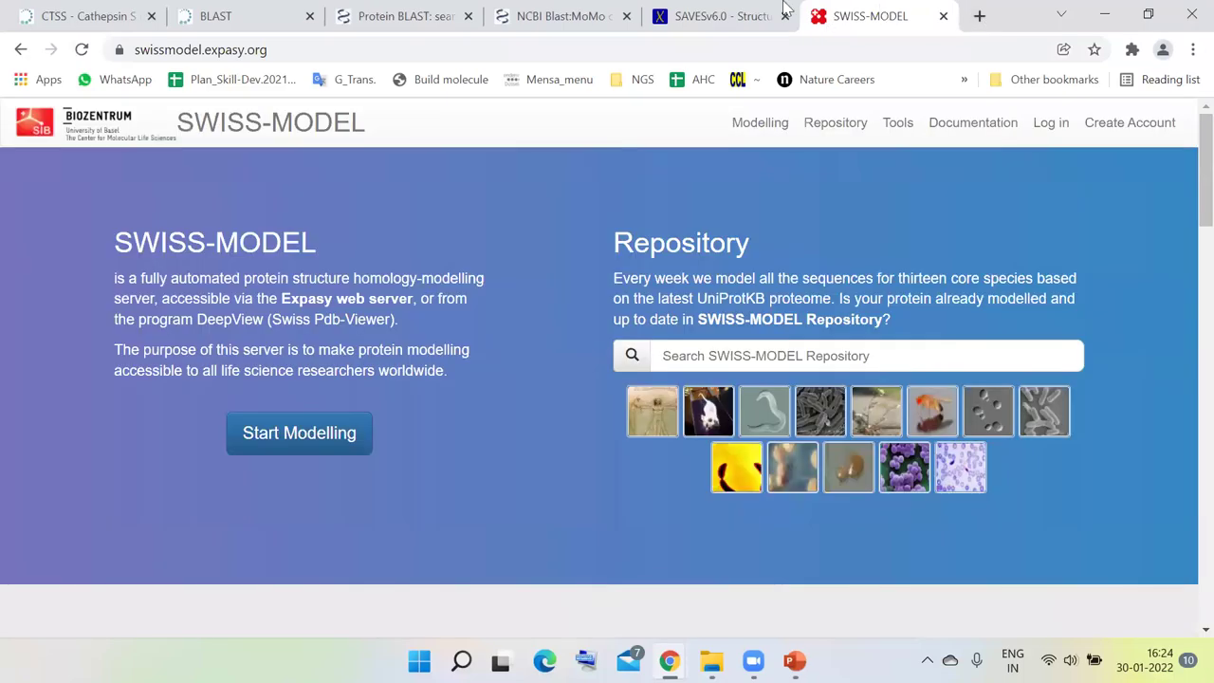
- Review the database, organism, algorithm and query sequence entries on the Protein BLAST search form
{"action": "left_click", "coordinate": [432, 12]}
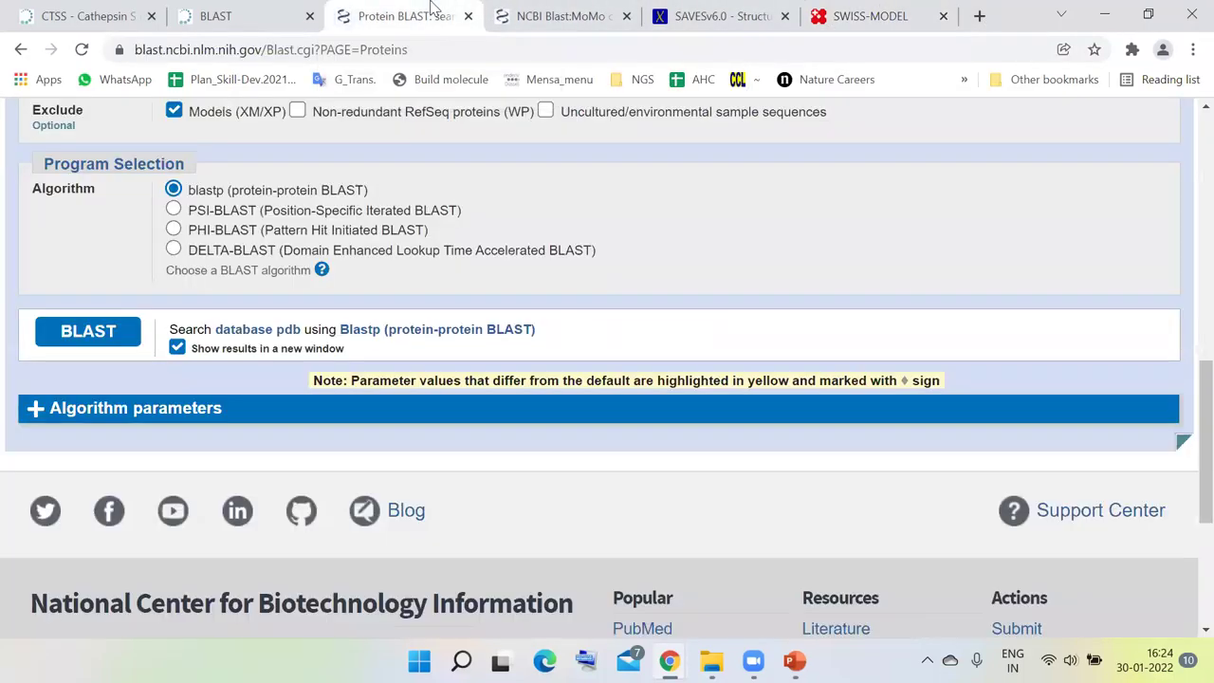
{"action": "scroll", "coordinate": [520, 212], "scroll_direction": "up", "scroll_amount": 2}
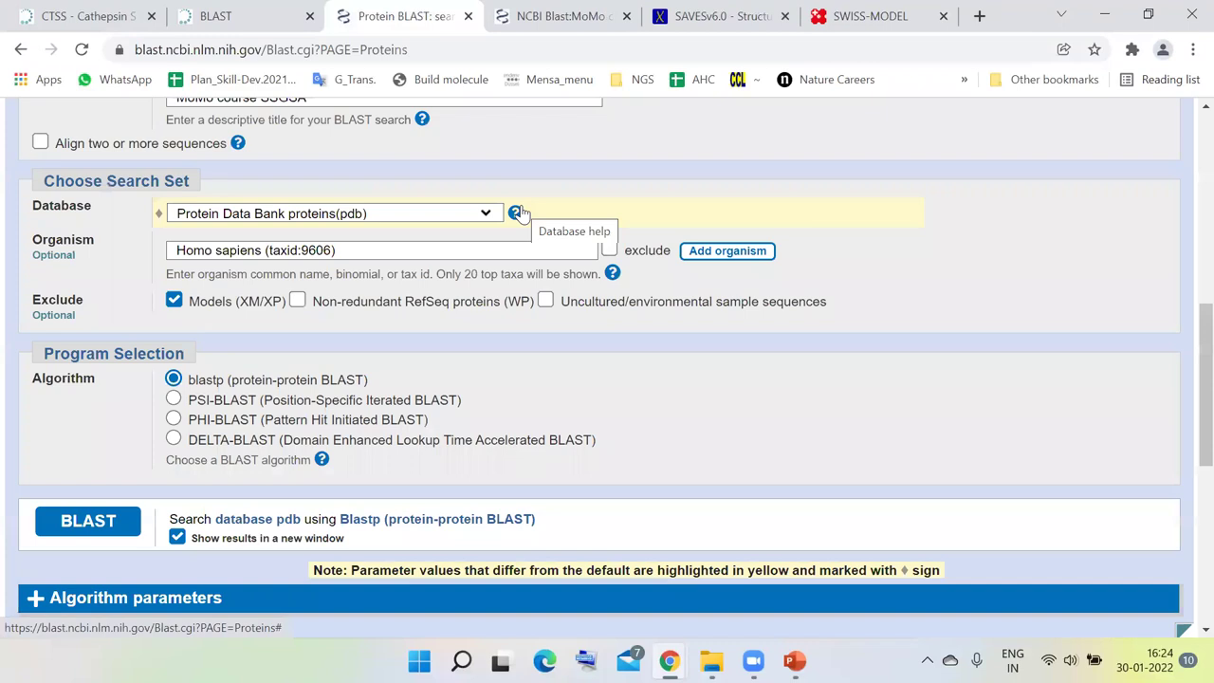
{"action": "scroll", "coordinate": [521, 212], "scroll_direction": "up", "scroll_amount": 3}
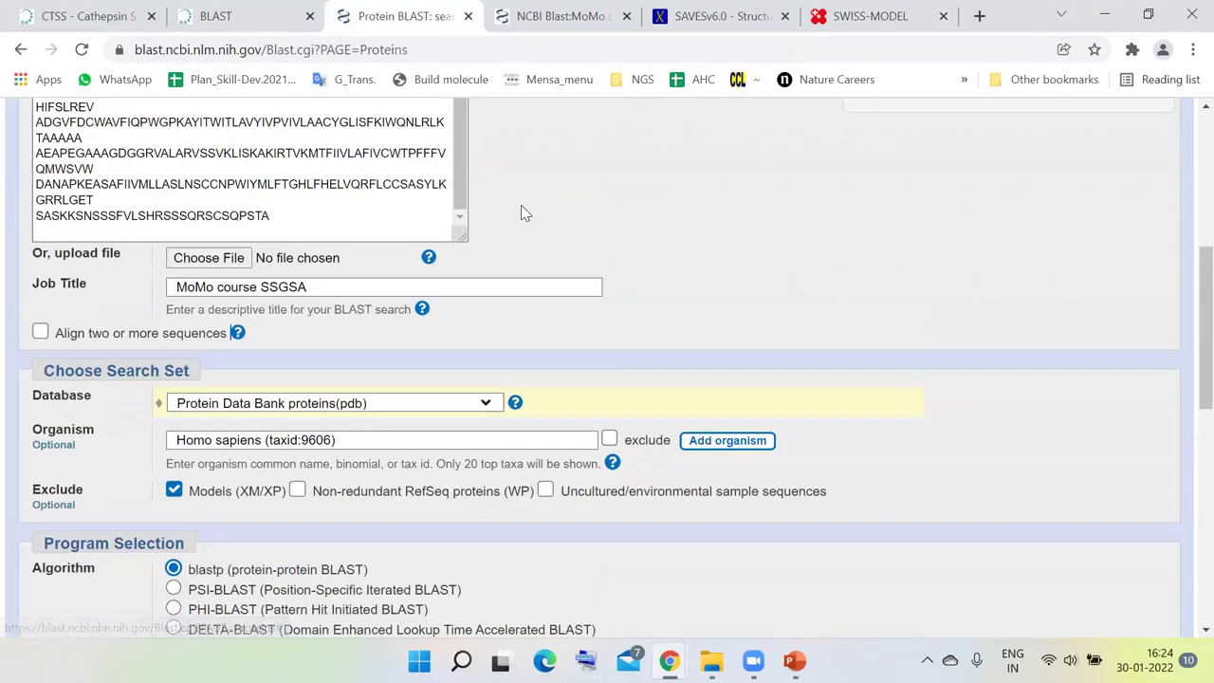
{"action": "scroll", "coordinate": [521, 212], "scroll_direction": "up", "scroll_amount": 1}
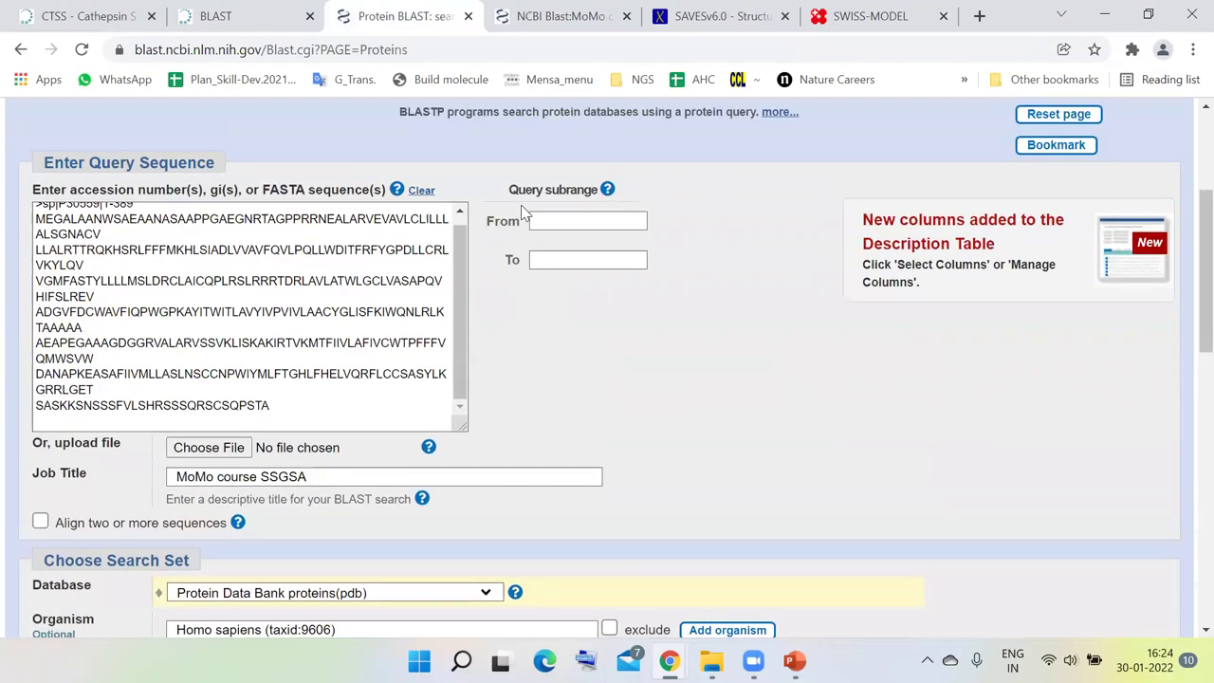
{"action": "scroll", "coordinate": [520, 211], "scroll_direction": "up", "scroll_amount": 2}
{"action": "scroll", "coordinate": [521, 212], "scroll_direction": "down", "scroll_amount": 5}
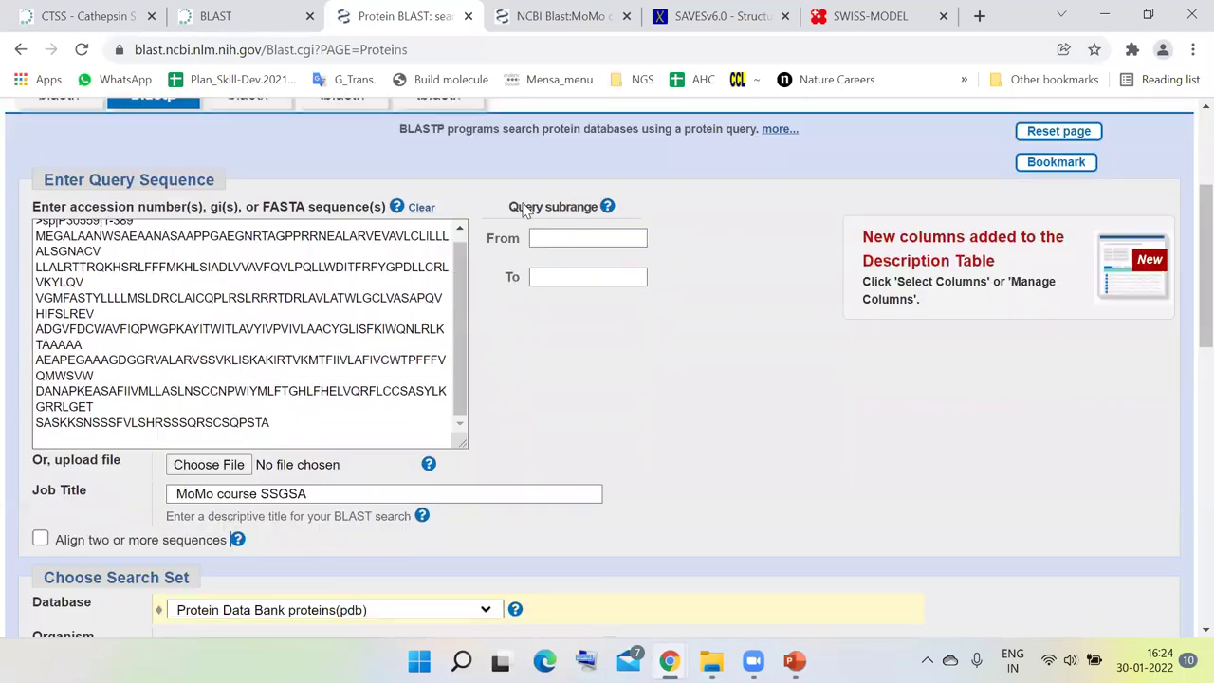
- Check the request status of the "MoMo course SSGSA" BLAST job, comparing it with its search form
{"action": "left_click", "coordinate": [537, 13]}
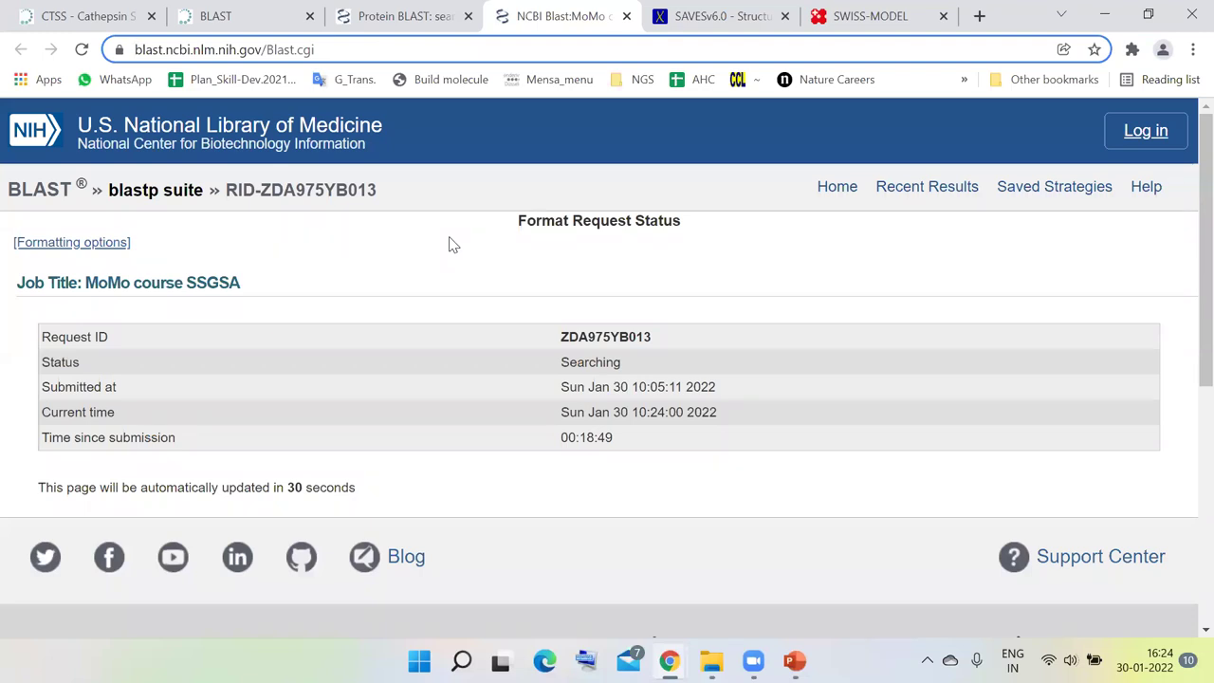
{"action": "left_click", "coordinate": [409, 17]}
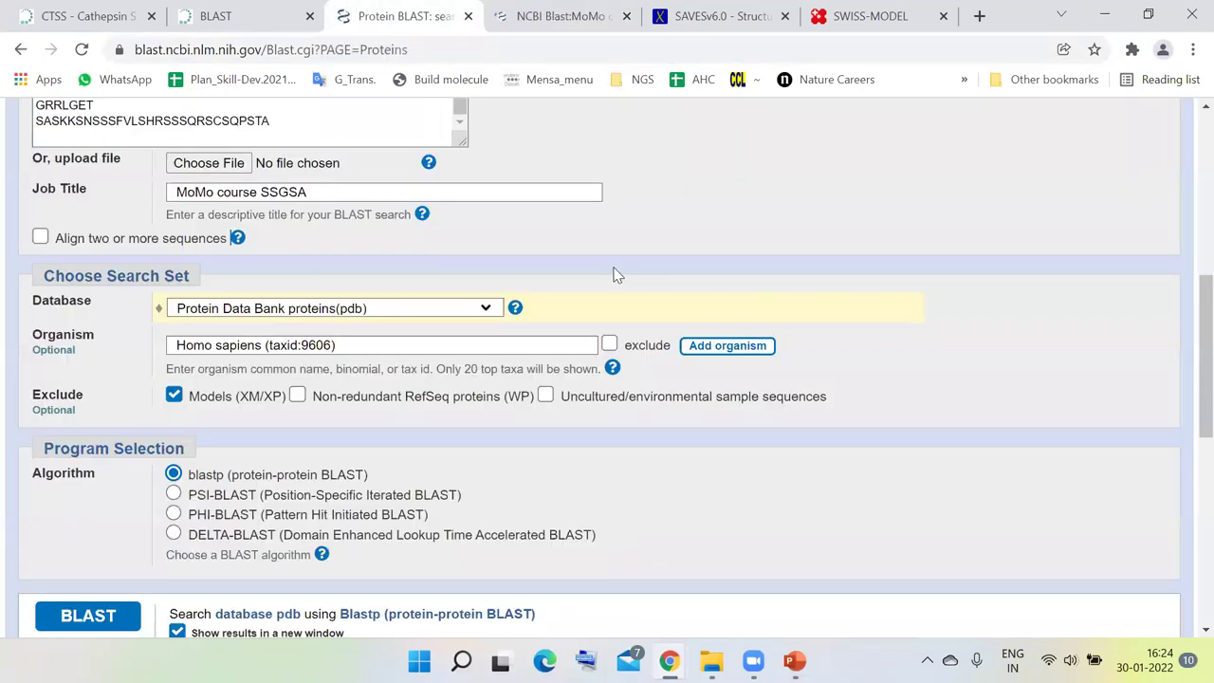
{"action": "left_click", "coordinate": [565, 16]}
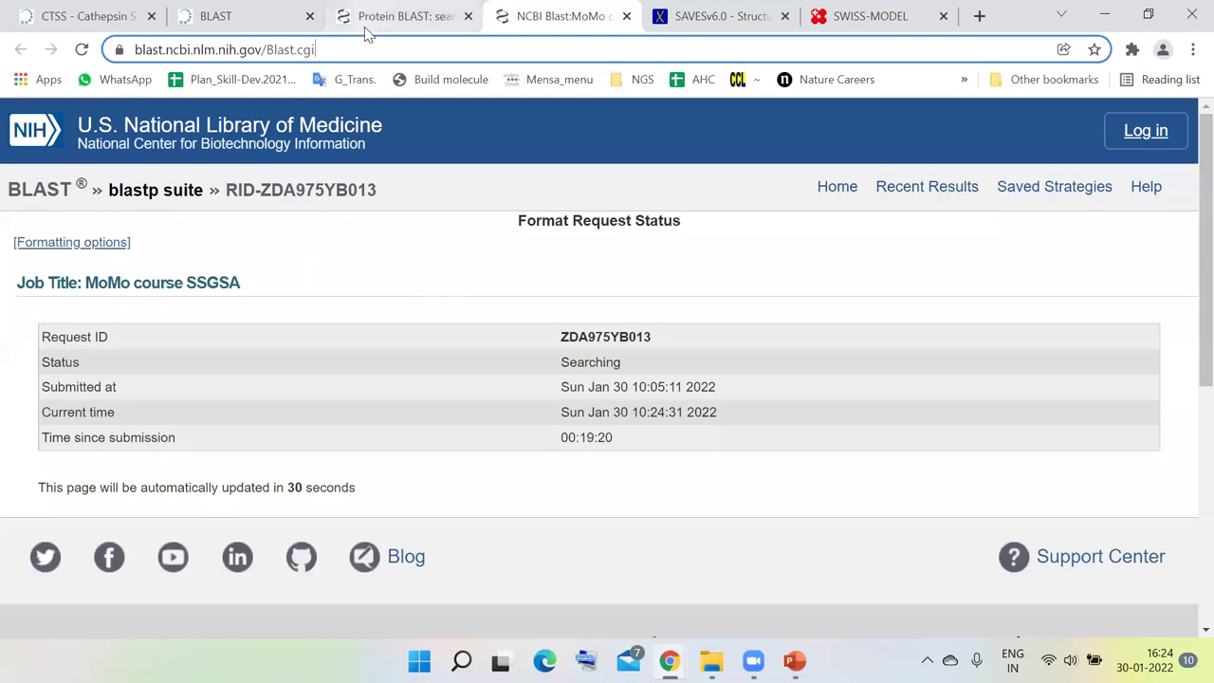
- Examine the full P30559 query sequence, including its FASTA header, and the search set on the Protein BLAST form
{"action": "left_click", "coordinate": [399, 16]}
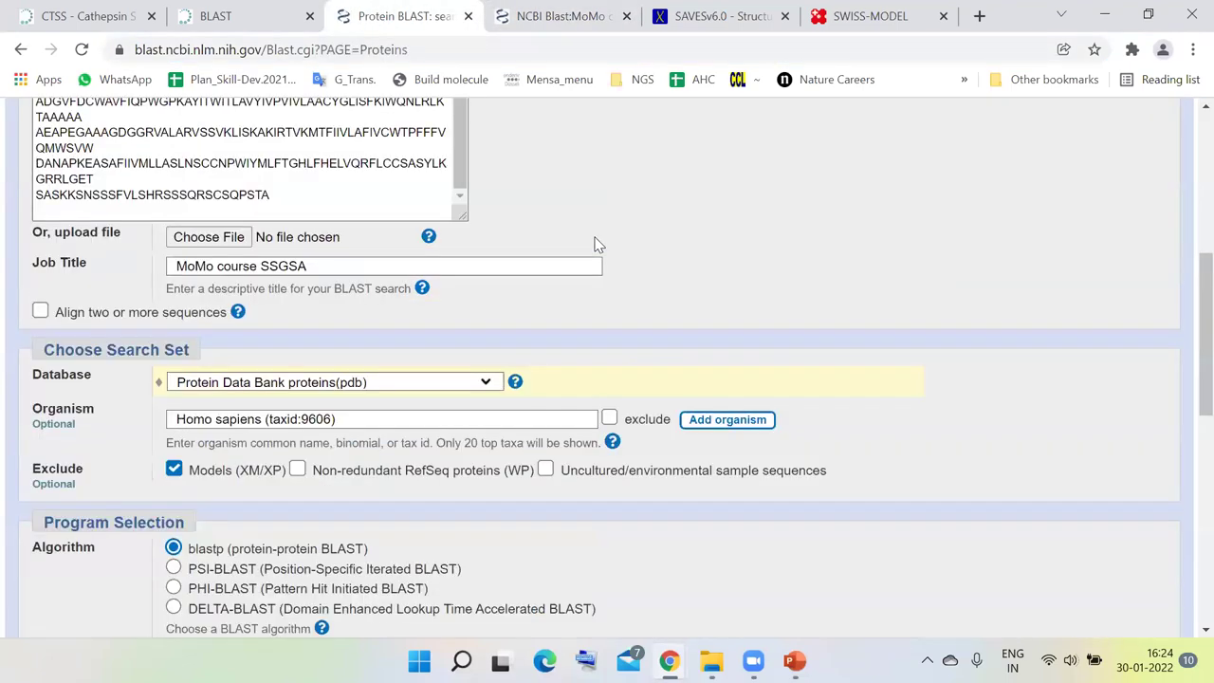
{"action": "scroll", "coordinate": [595, 245], "scroll_direction": "up", "scroll_amount": 4}
{"action": "scroll", "coordinate": [663, 270], "scroll_direction": "down", "scroll_amount": 3}
{"action": "scroll", "coordinate": [703, 285], "scroll_direction": "down", "scroll_amount": 1}
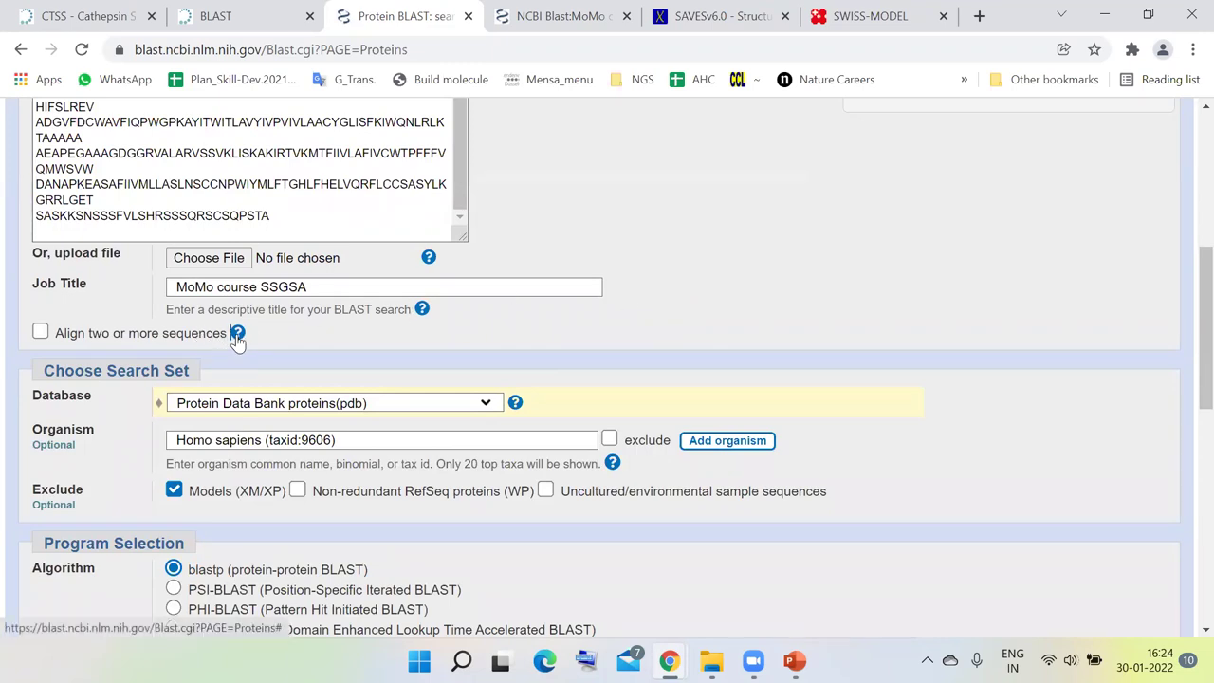
{"action": "scroll", "coordinate": [683, 220], "scroll_direction": "up", "scroll_amount": 1}
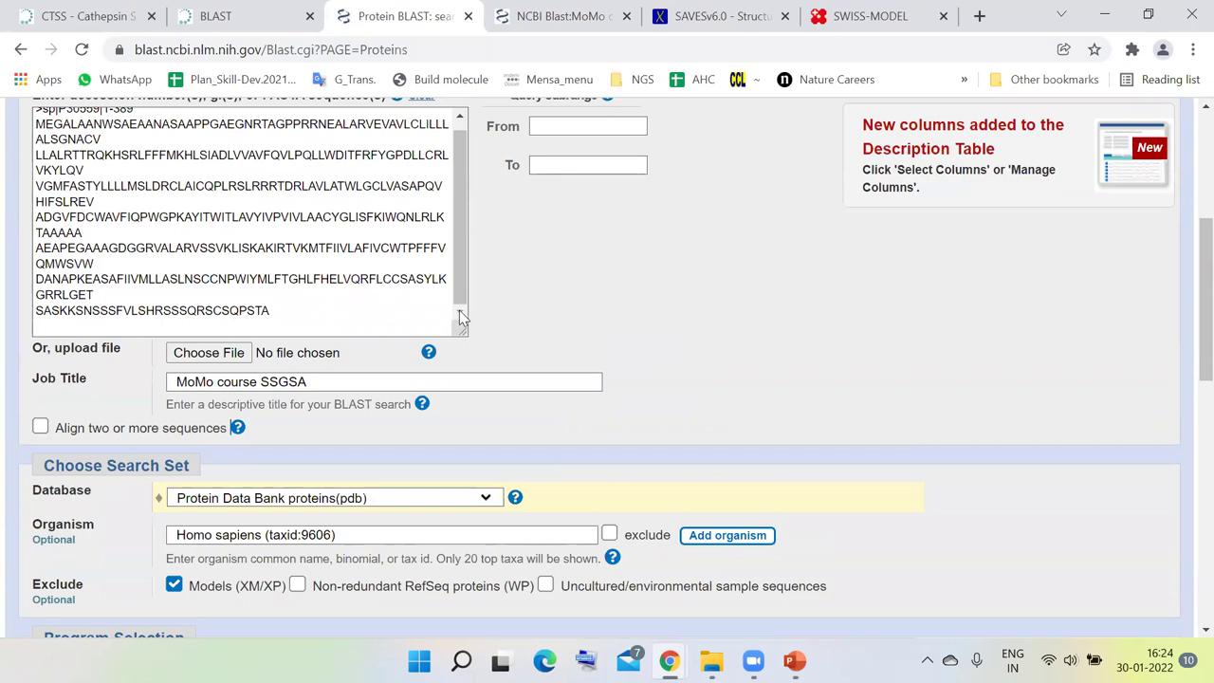
{"action": "left_click_drag", "start_coordinate": [456, 239], "coordinate": [464, 224]}
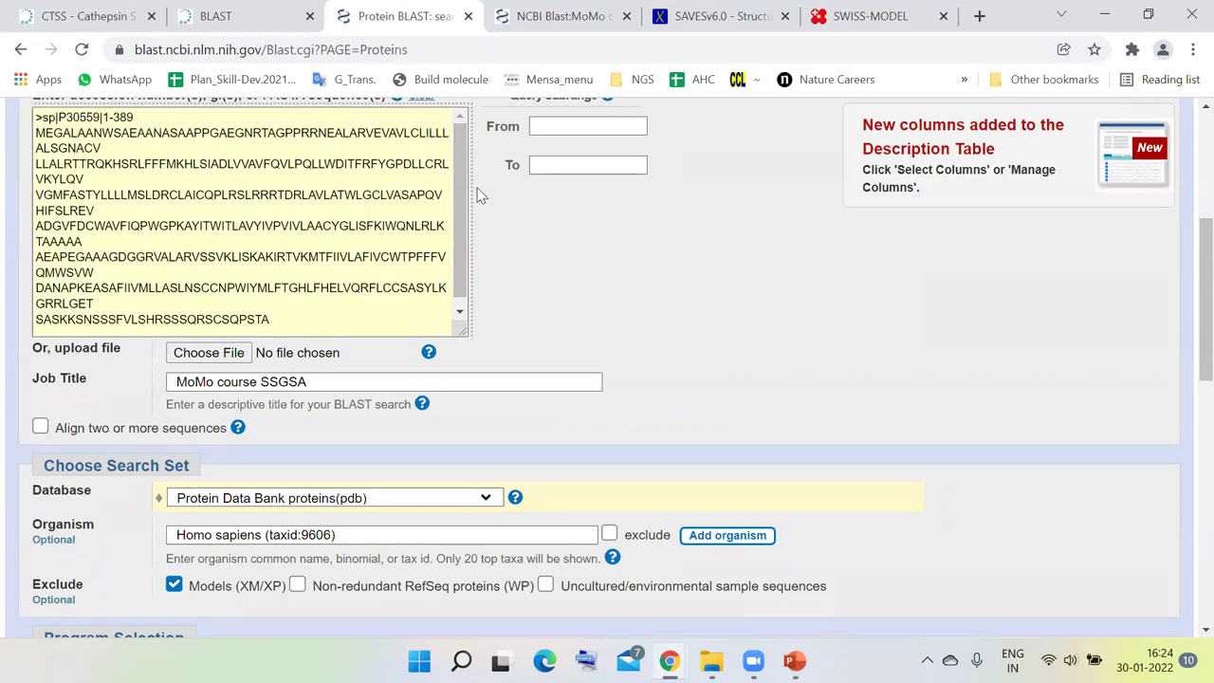
{"action": "scroll", "coordinate": [534, 277], "scroll_direction": "up", "scroll_amount": 1}
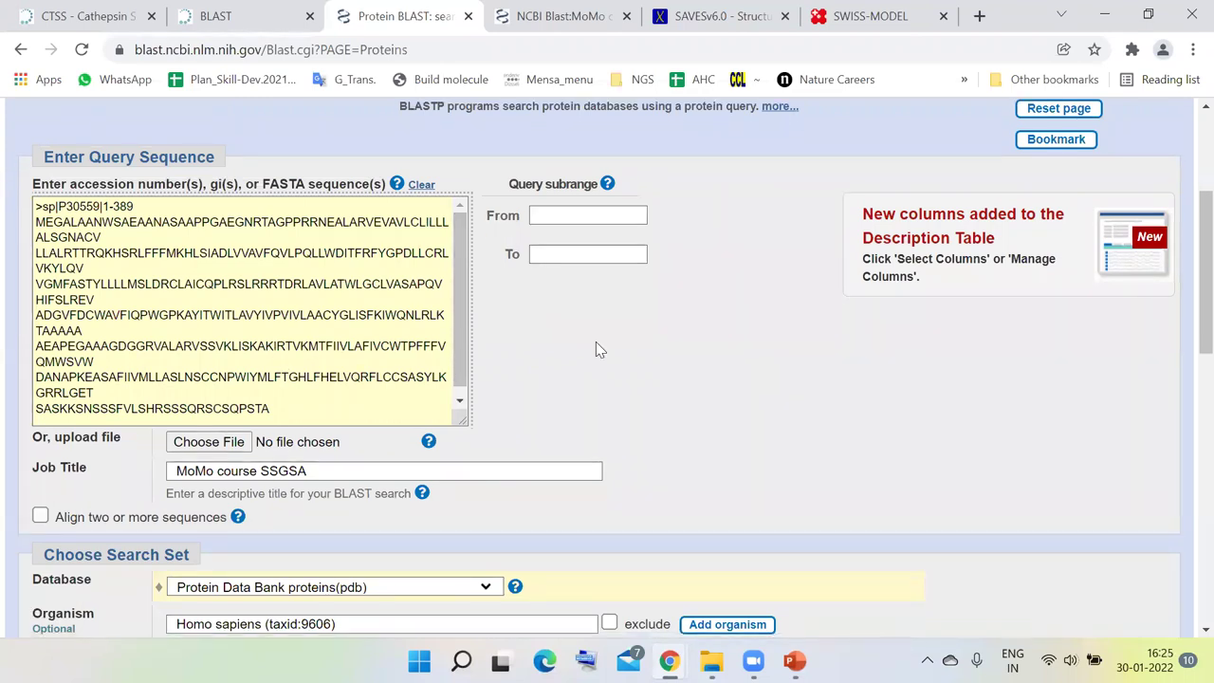
{"action": "scroll", "coordinate": [607, 343], "scroll_direction": "down", "scroll_amount": 1}
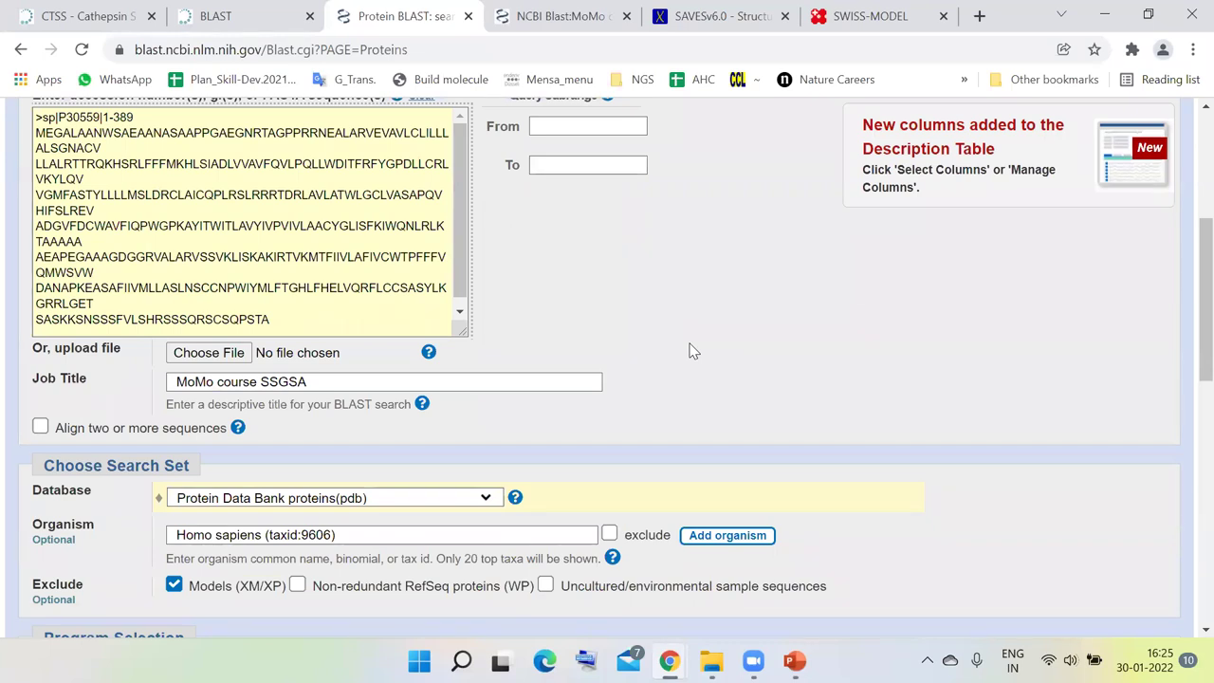
- Turn on alignment of two or more sequences in blastp and activate the empty subject sequence field
{"action": "left_click", "coordinate": [220, 428]}
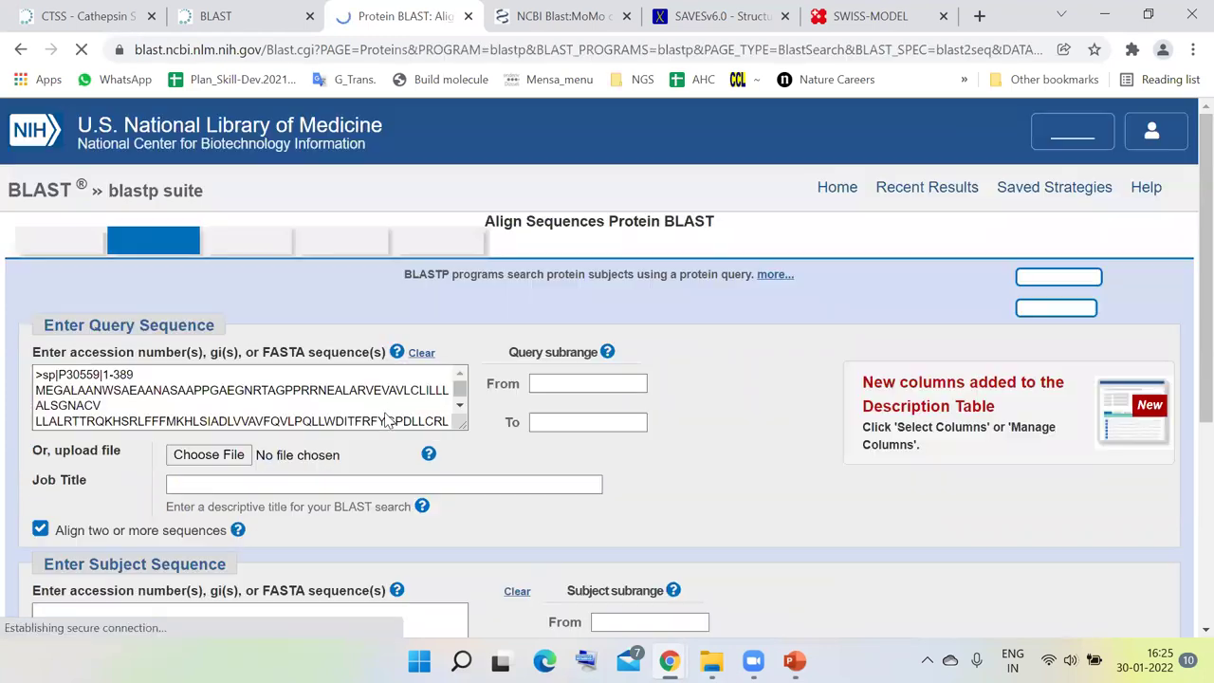
{"action": "scroll", "coordinate": [393, 496], "scroll_direction": "down", "scroll_amount": 2}
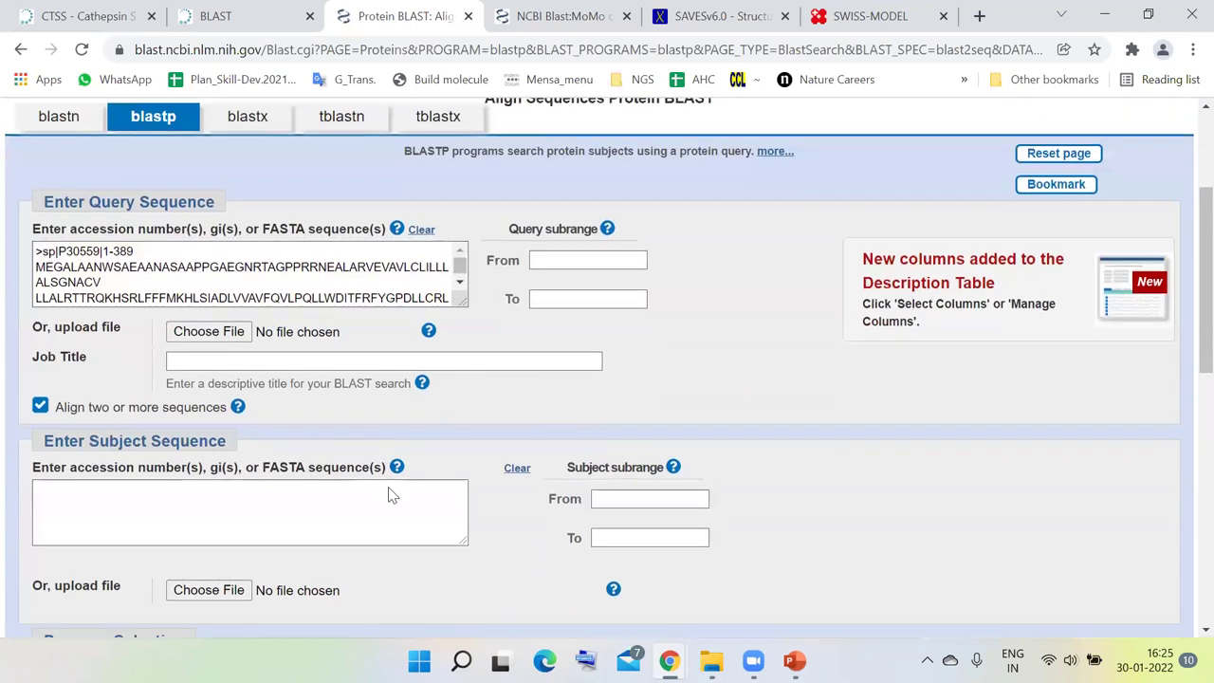
{"action": "left_click", "coordinate": [262, 358]}
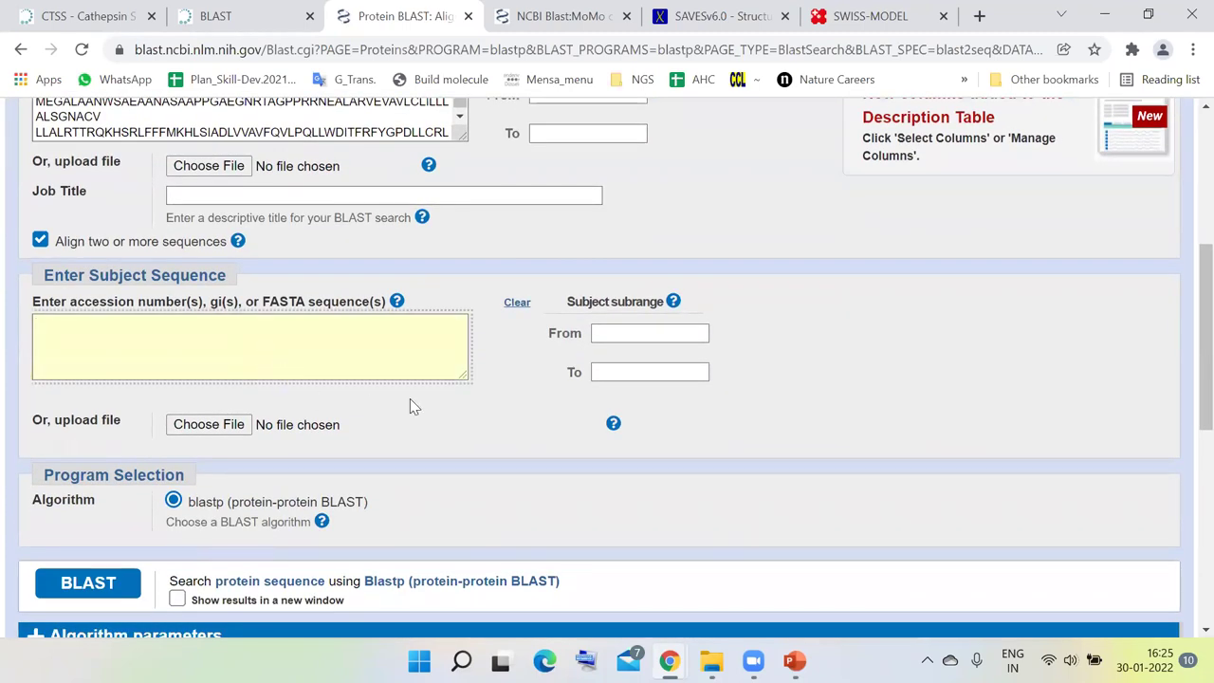
{"action": "scroll", "coordinate": [411, 399], "scroll_direction": "up", "scroll_amount": 2}
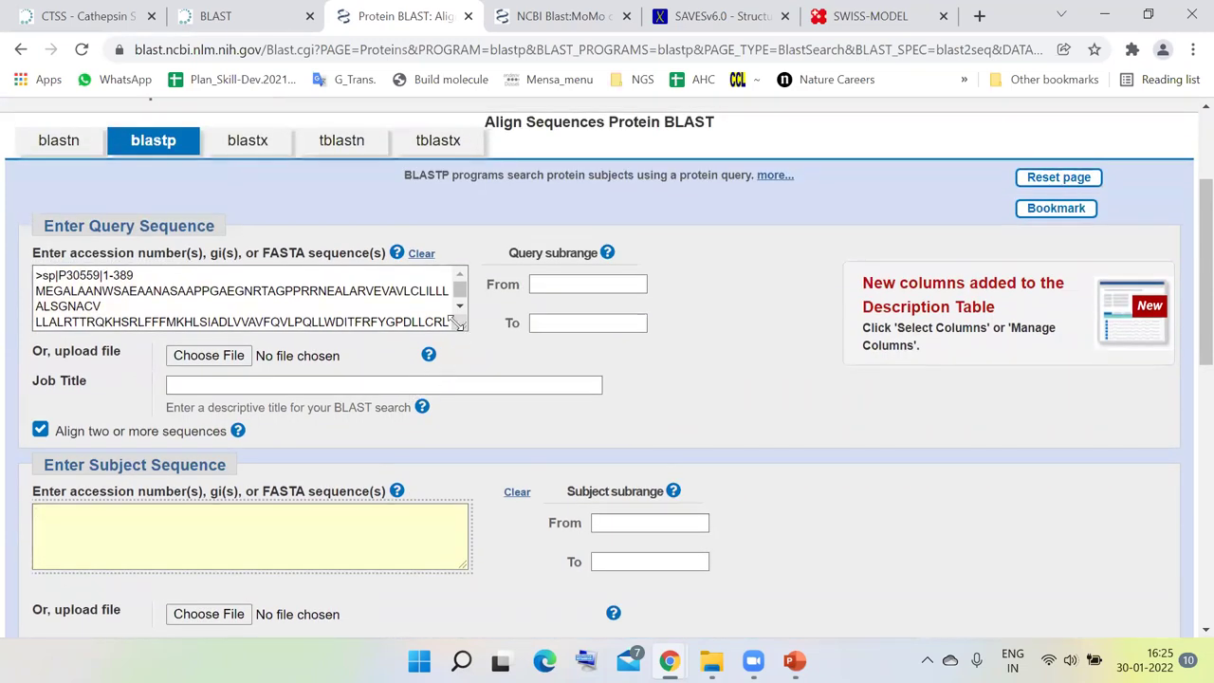
- Enlarge the query sequence box and look over the subject sequence and program selection sections of the alignment form
{"action": "left_click_drag", "start_coordinate": [458, 322], "coordinate": [534, 455]}
{"action": "scroll", "coordinate": [683, 447], "scroll_direction": "down", "scroll_amount": 1}
{"action": "scroll", "coordinate": [689, 445], "scroll_direction": "down", "scroll_amount": 3}
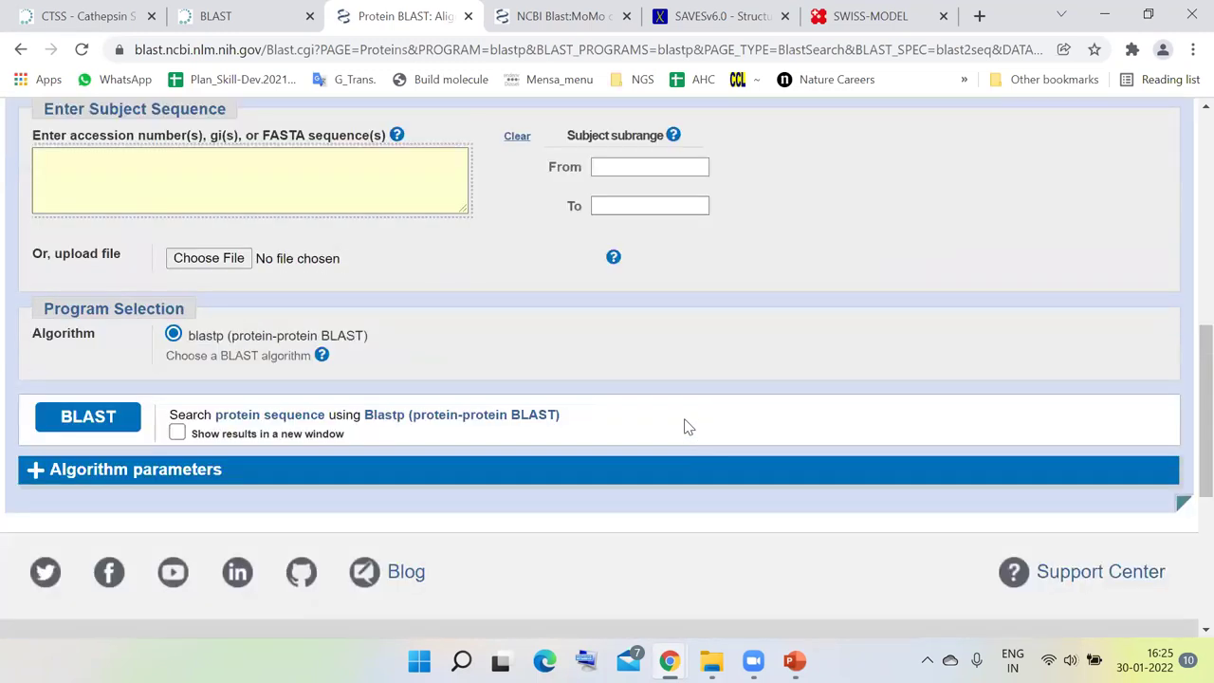
{"action": "scroll", "coordinate": [684, 420], "scroll_direction": "up", "scroll_amount": 3}
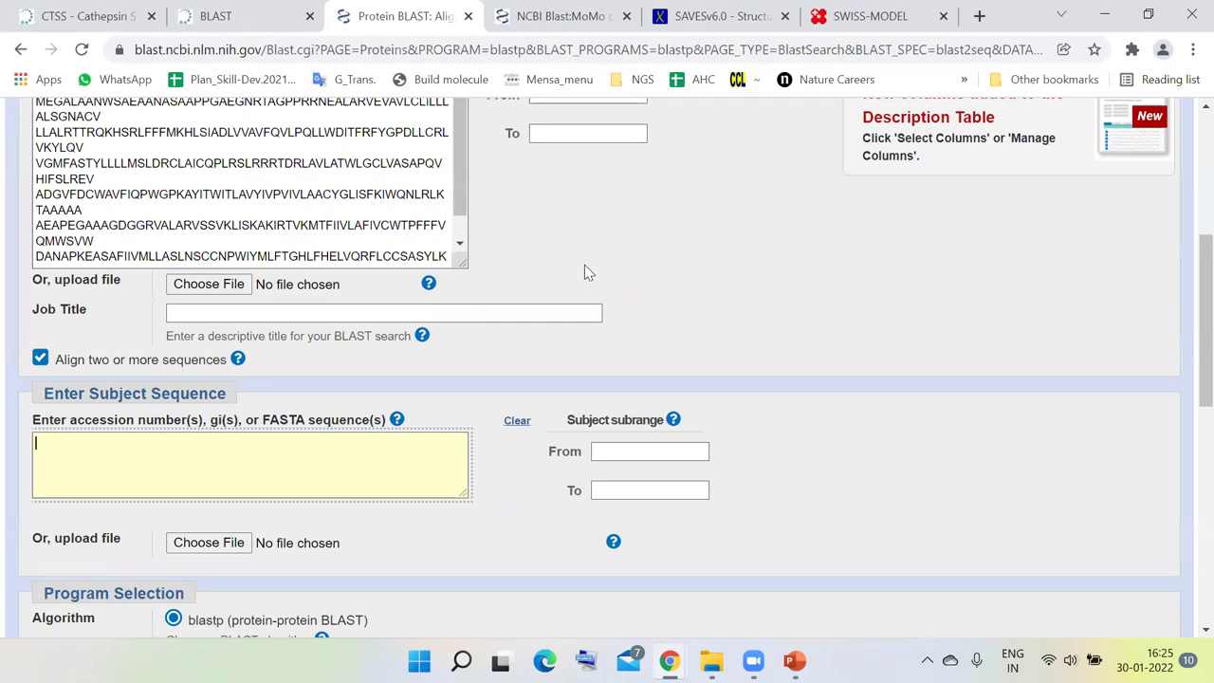
{"action": "scroll", "coordinate": [584, 264], "scroll_direction": "up", "scroll_amount": 3}
{"action": "scroll", "coordinate": [502, 327], "scroll_direction": "up", "scroll_amount": 1}
{"action": "scroll", "coordinate": [474, 365], "scroll_direction": "down", "scroll_amount": 2}
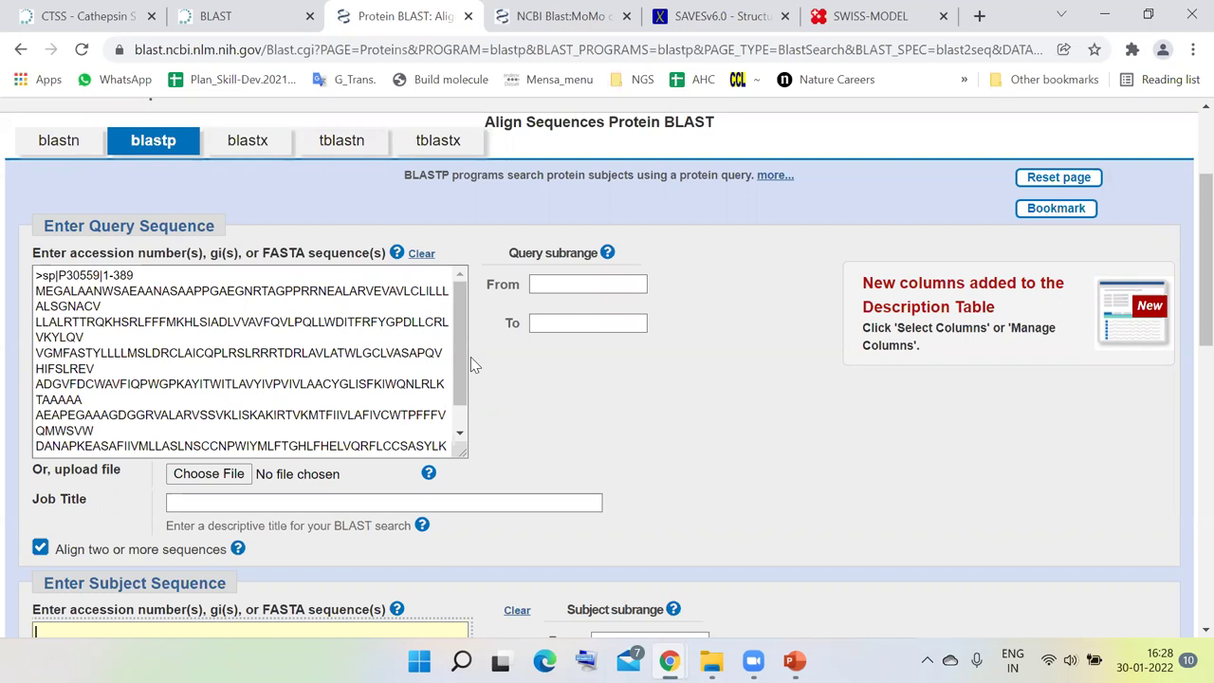
- Check the "MoMo course SSGSA" BLAST job again and view its list of sequences producing significant alignments
{"action": "left_click", "coordinate": [536, 14]}
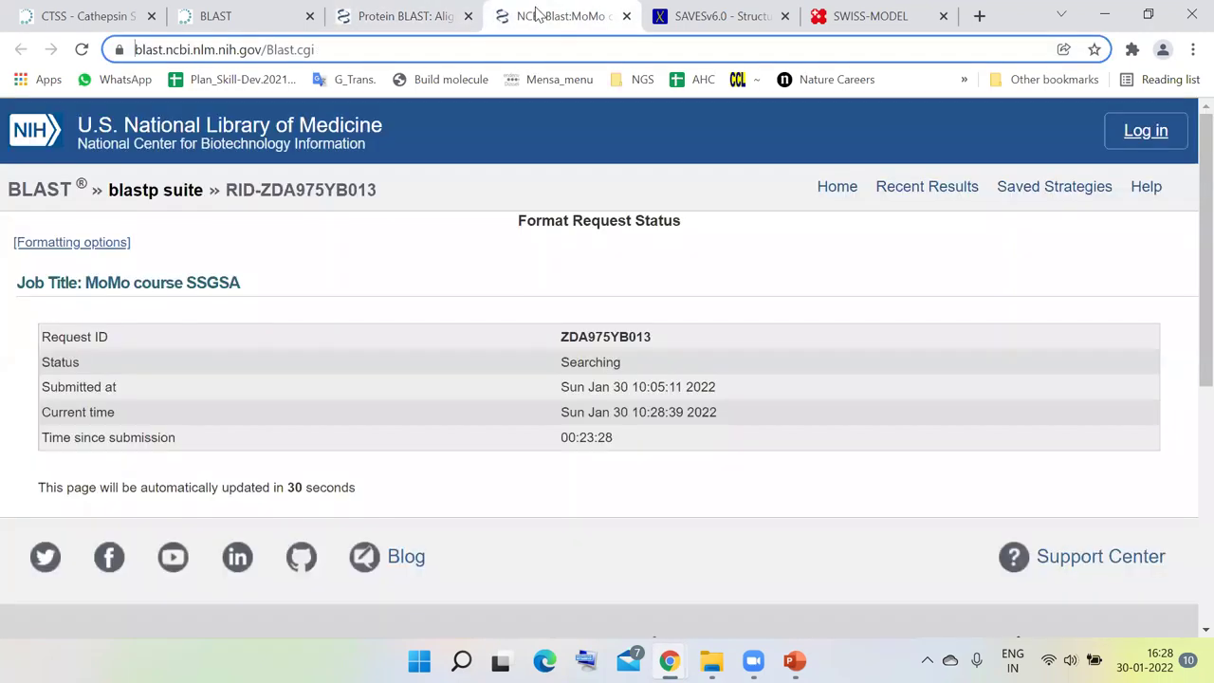
{"action": "left_click", "coordinate": [403, 16]}
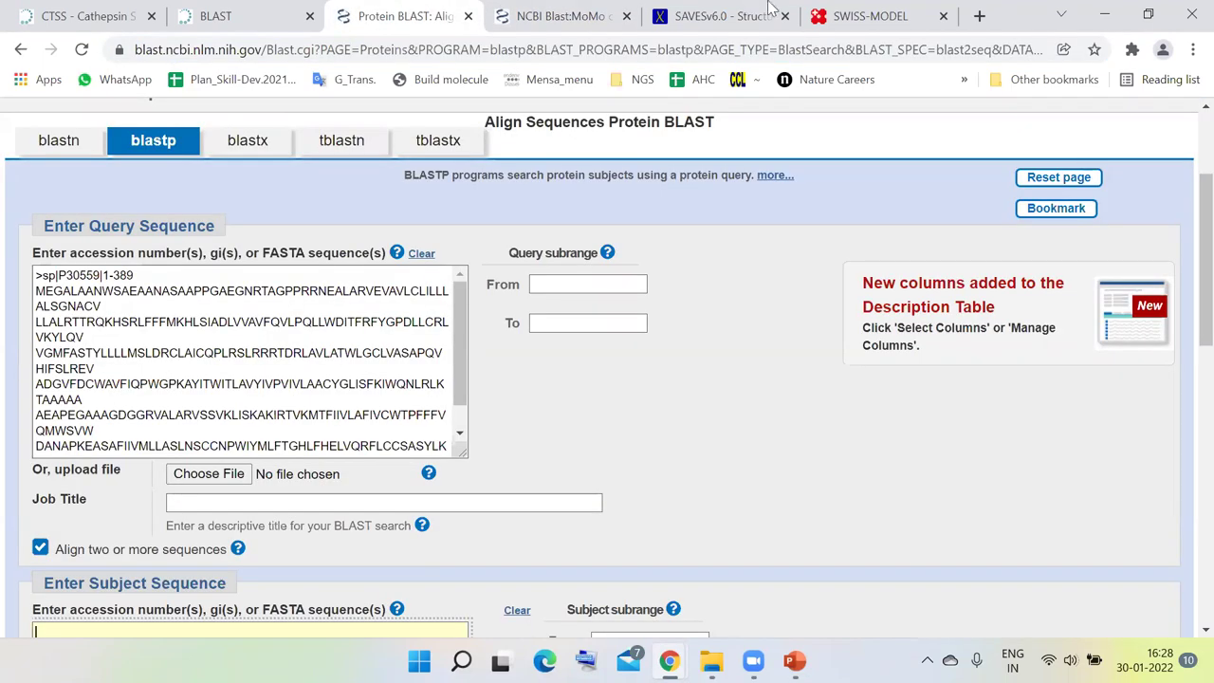
{"action": "left_click", "coordinate": [852, 14]}
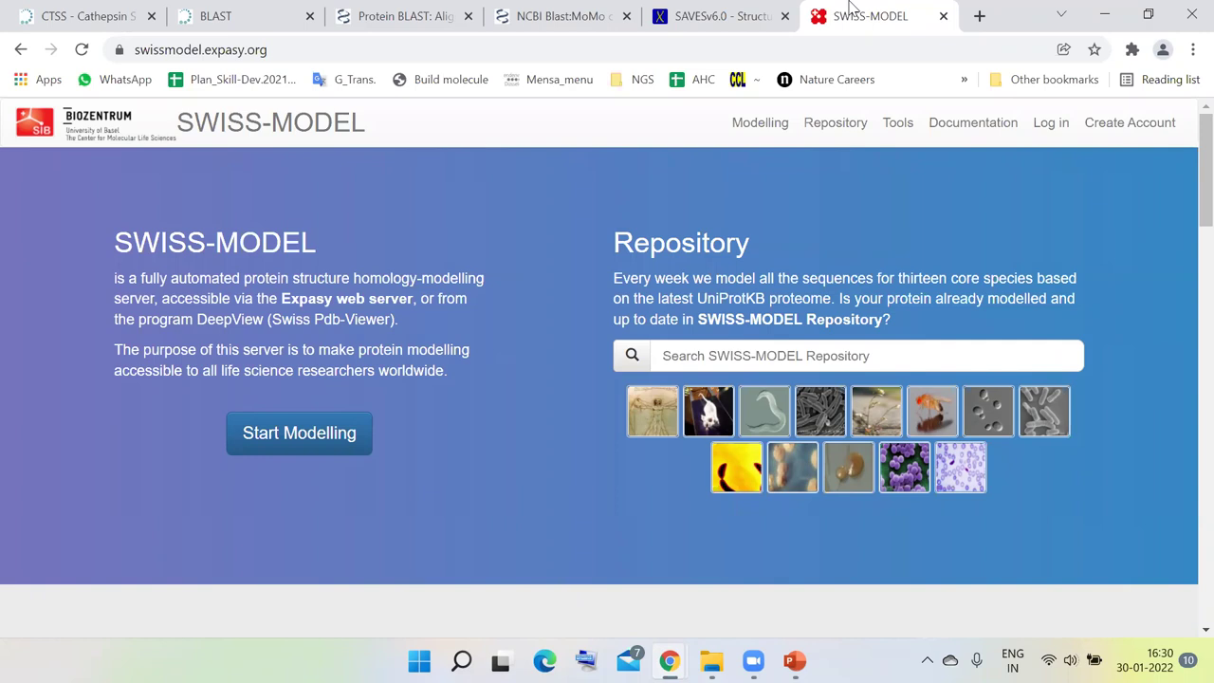
{"action": "left_click", "coordinate": [595, 14]}
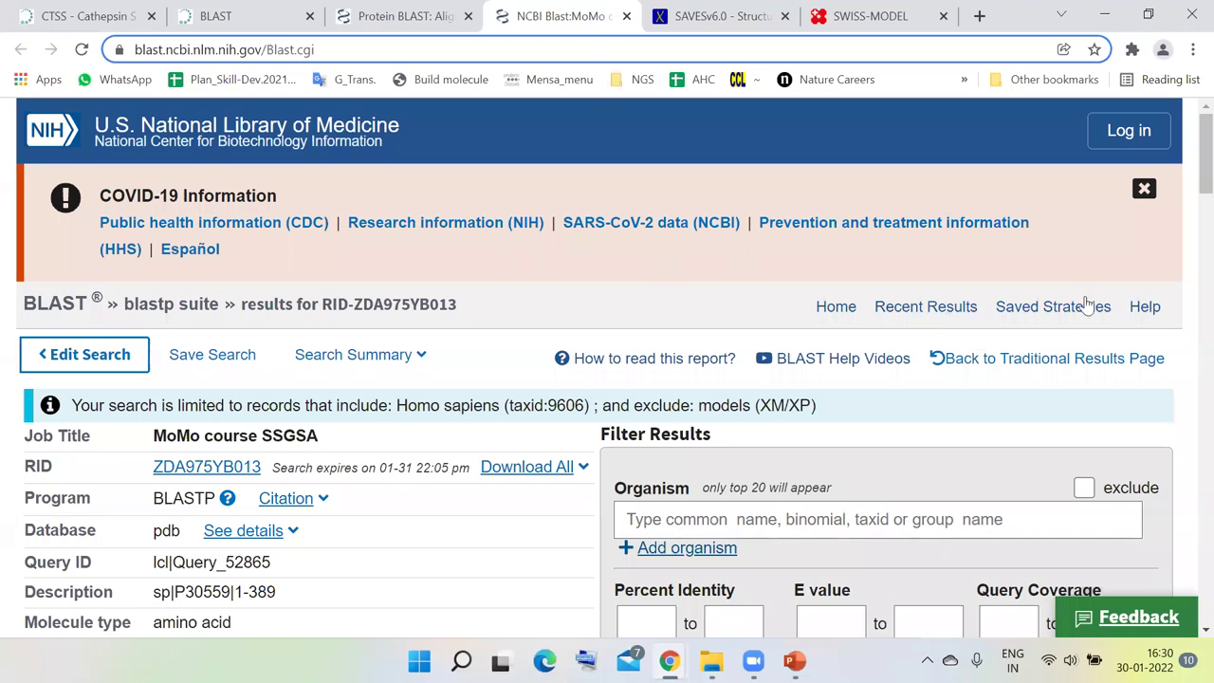
{"action": "left_click_drag", "start_coordinate": [1204, 163], "coordinate": [1188, 238]}
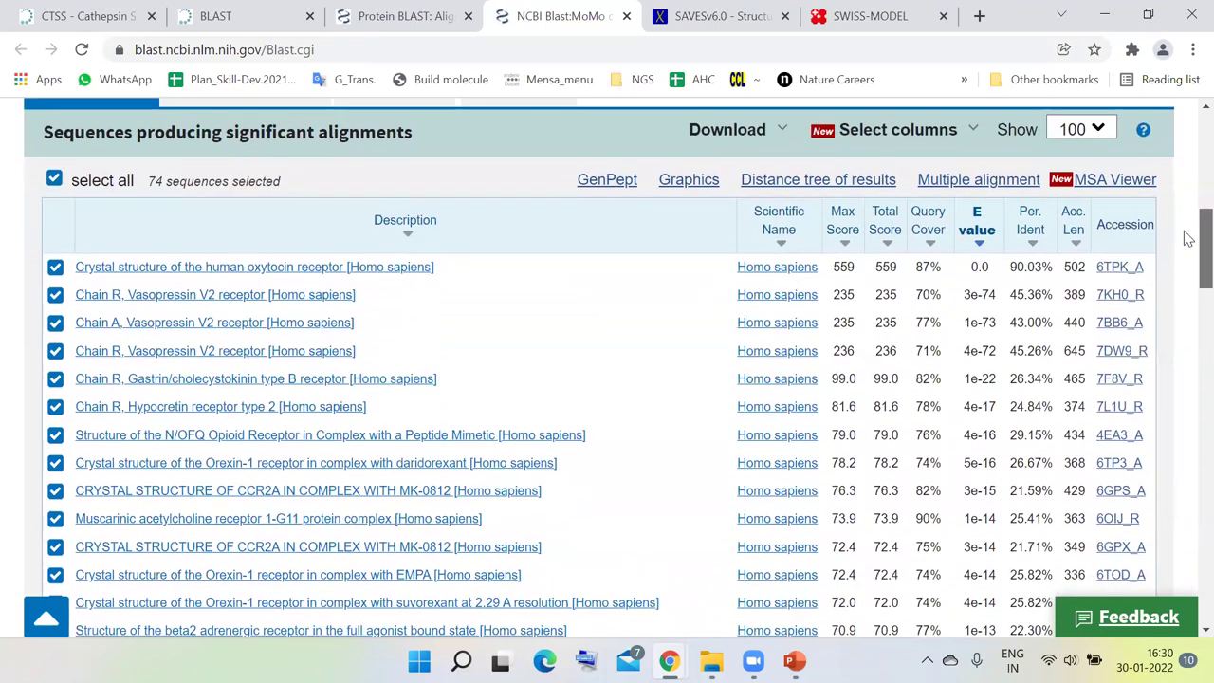
- Look through the list of sequences producing significant alignments, from the top oxytocin receptor hit to the low-scoring hits
{"action": "scroll", "coordinate": [1187, 232], "scroll_direction": "down", "scroll_amount": 10}
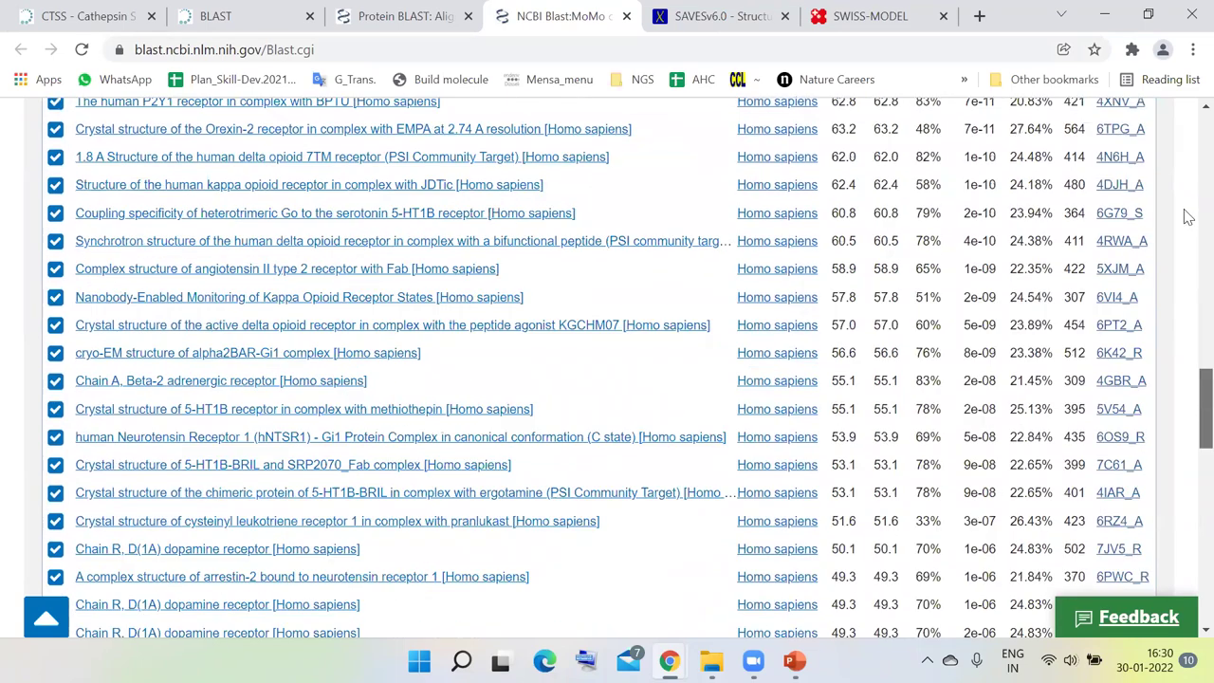
{"action": "scroll", "coordinate": [1188, 217], "scroll_direction": "up", "scroll_amount": 15}
{"action": "scroll", "coordinate": [1185, 227], "scroll_direction": "down", "scroll_amount": 4}
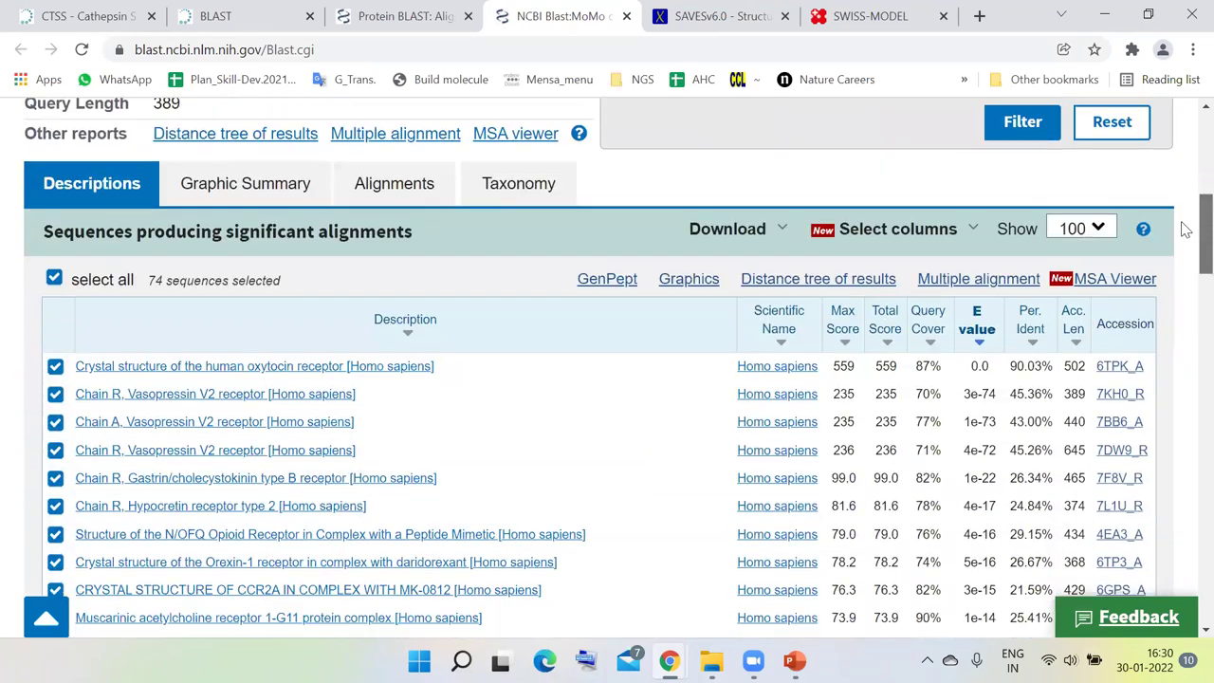
{"action": "scroll", "coordinate": [1185, 227], "scroll_direction": "down", "scroll_amount": 2}
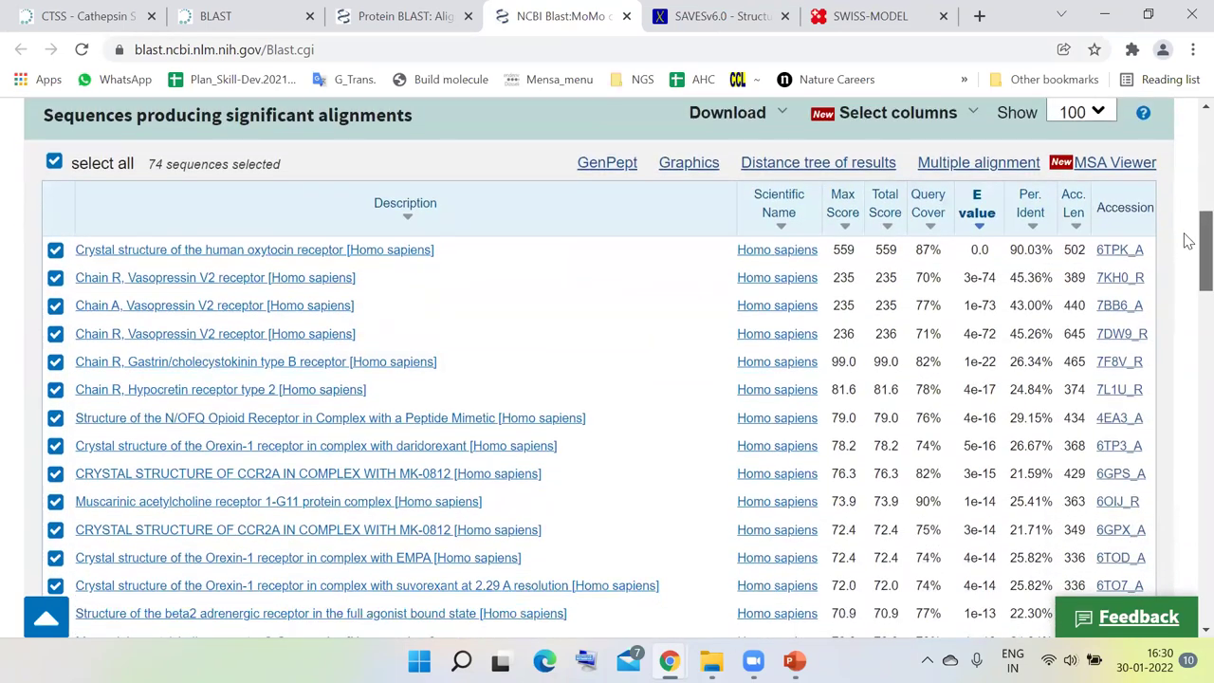
{"action": "scroll", "coordinate": [1188, 237], "scroll_direction": "up", "scroll_amount": 1}
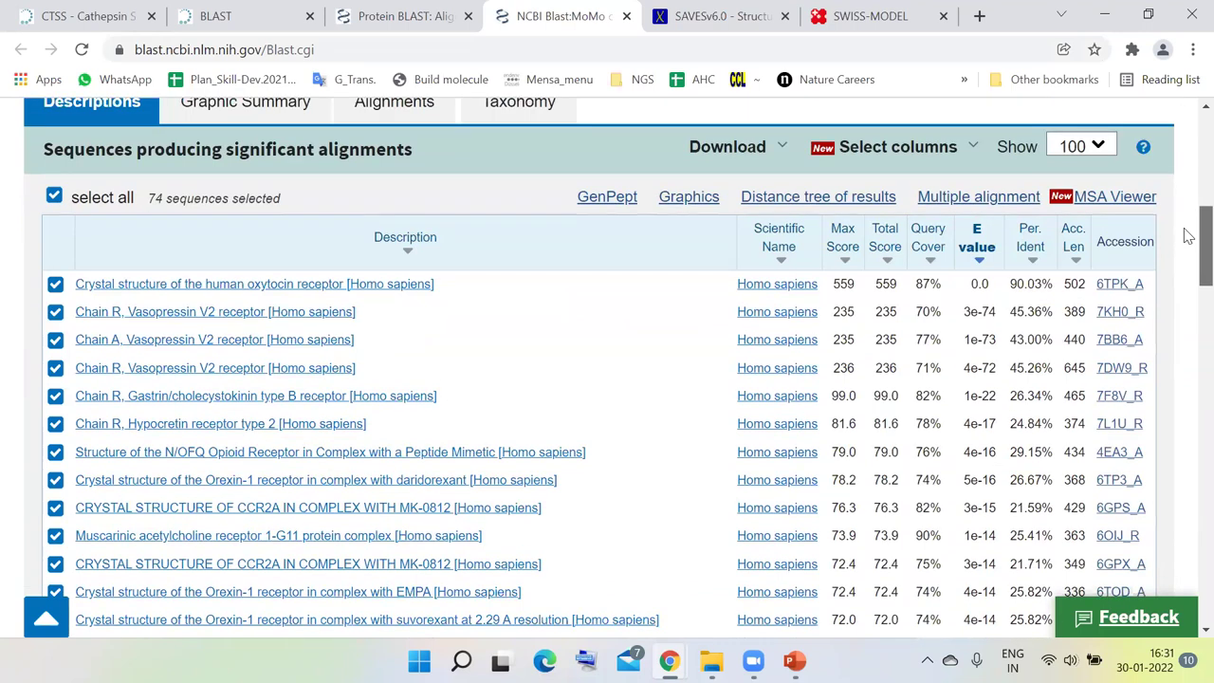
{"action": "scroll", "coordinate": [1189, 237], "scroll_direction": "down", "scroll_amount": 3}
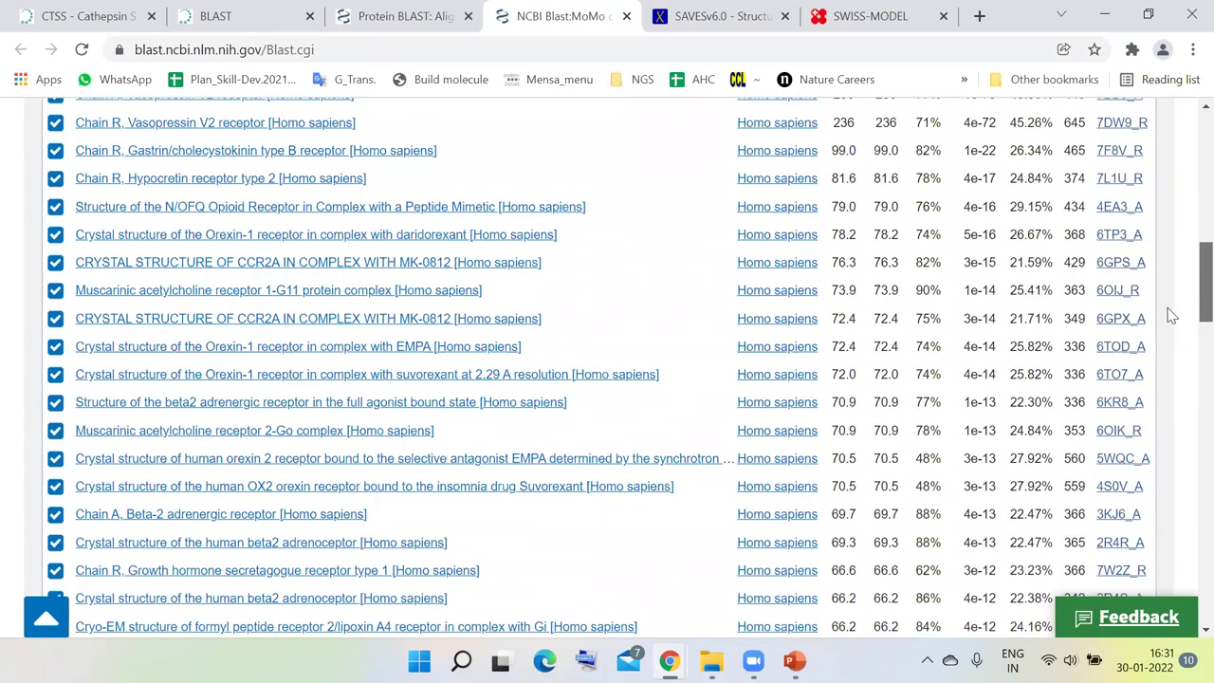
{"action": "scroll", "coordinate": [1181, 356], "scroll_direction": "down", "scroll_amount": 2}
{"action": "scroll", "coordinate": [1185, 368], "scroll_direction": "down", "scroll_amount": 4}
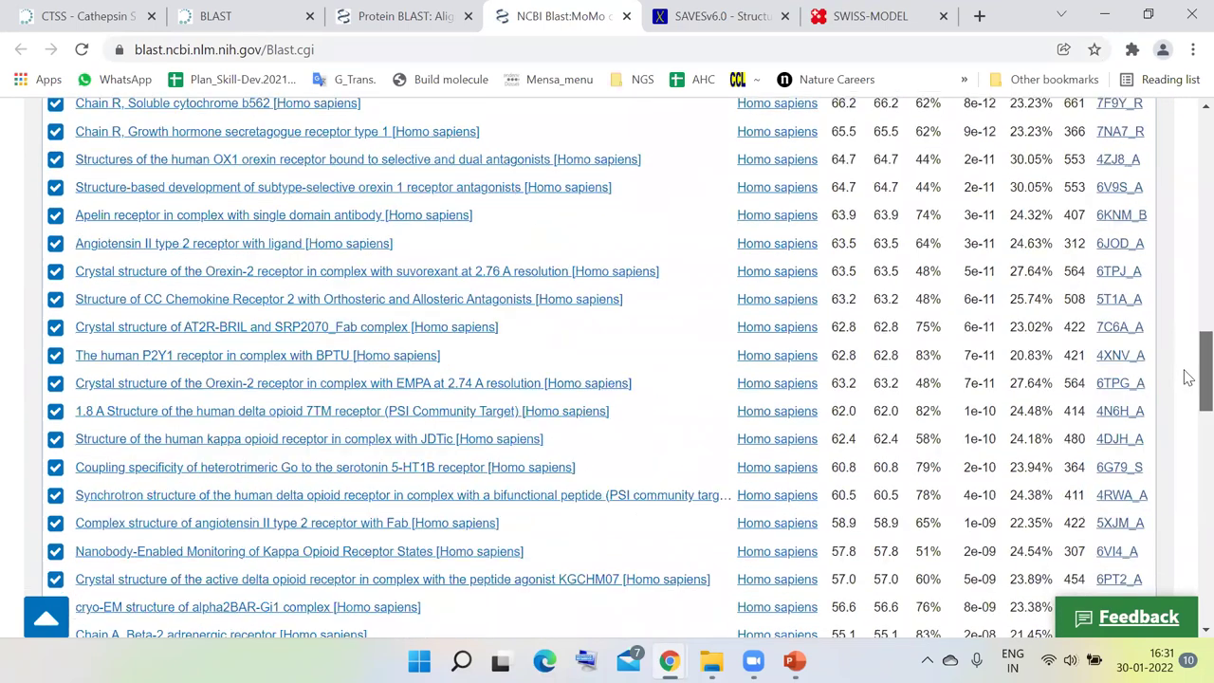
{"action": "scroll", "coordinate": [1186, 365], "scroll_direction": "up", "scroll_amount": 2}
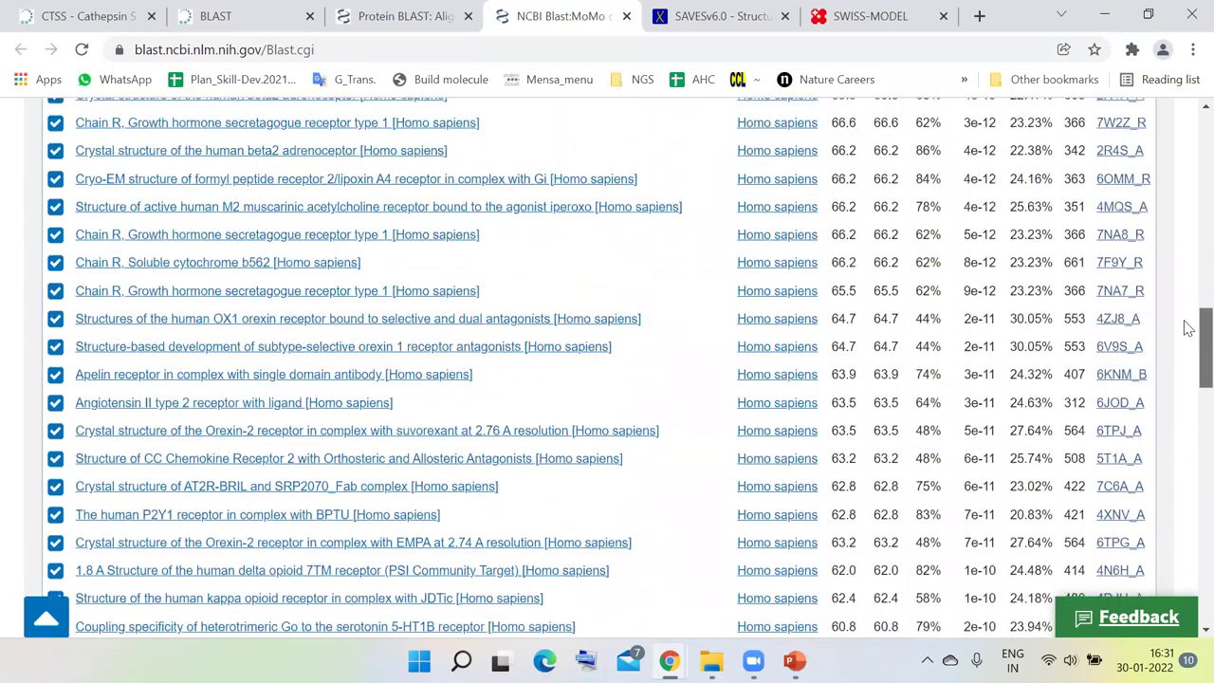
{"action": "scroll", "coordinate": [1188, 314], "scroll_direction": "up", "scroll_amount": 4}
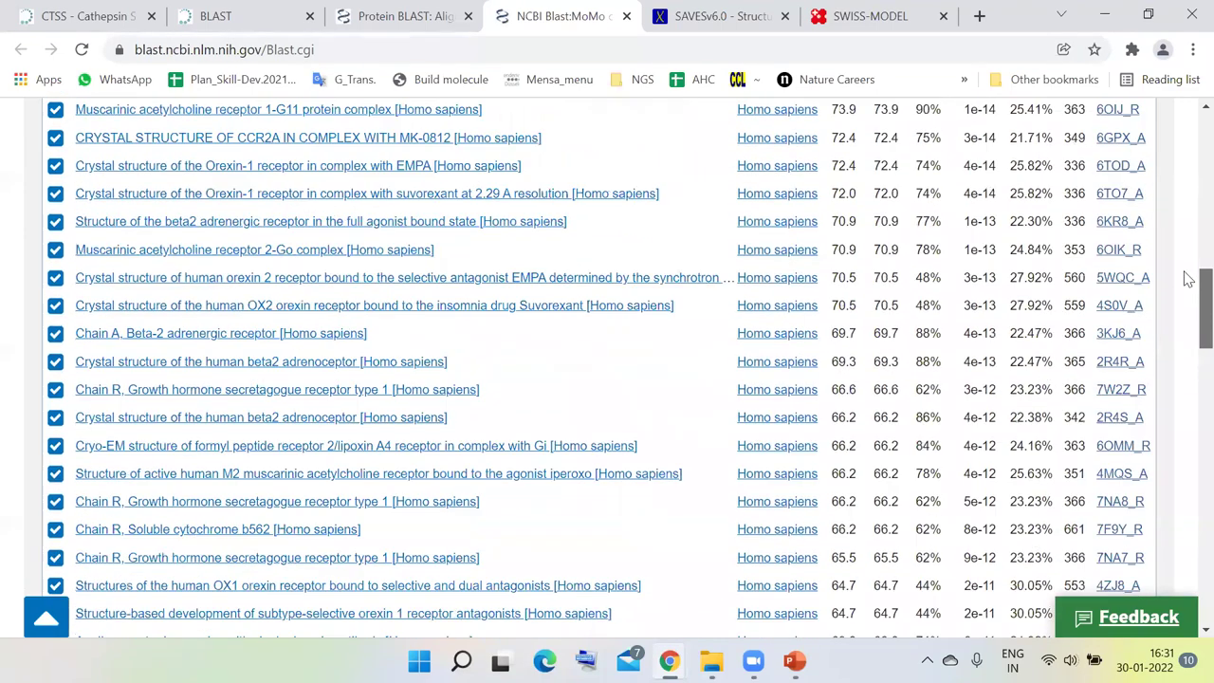
{"action": "scroll", "coordinate": [1186, 237], "scroll_direction": "up", "scroll_amount": 3}
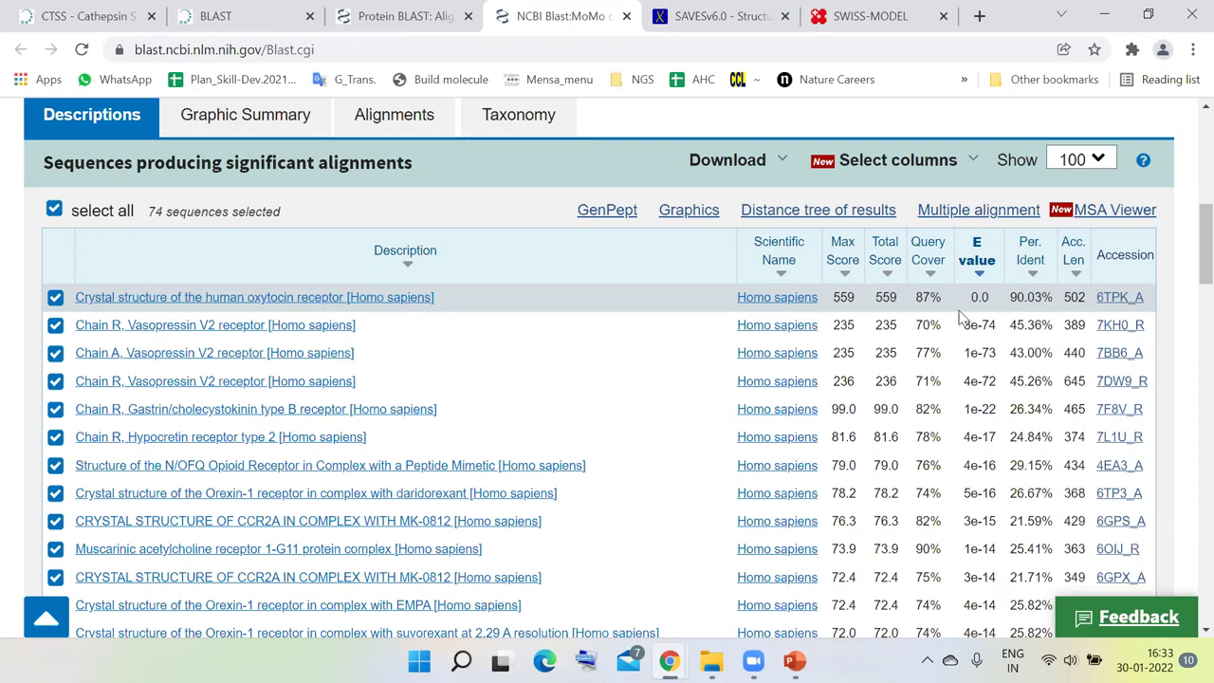
- Highlight the query cover and percent identity of the top hit, the human oxytocin receptor crystal structure 6TPK_A
{"action": "left_click_drag", "start_coordinate": [916, 297], "coordinate": [944, 298]}
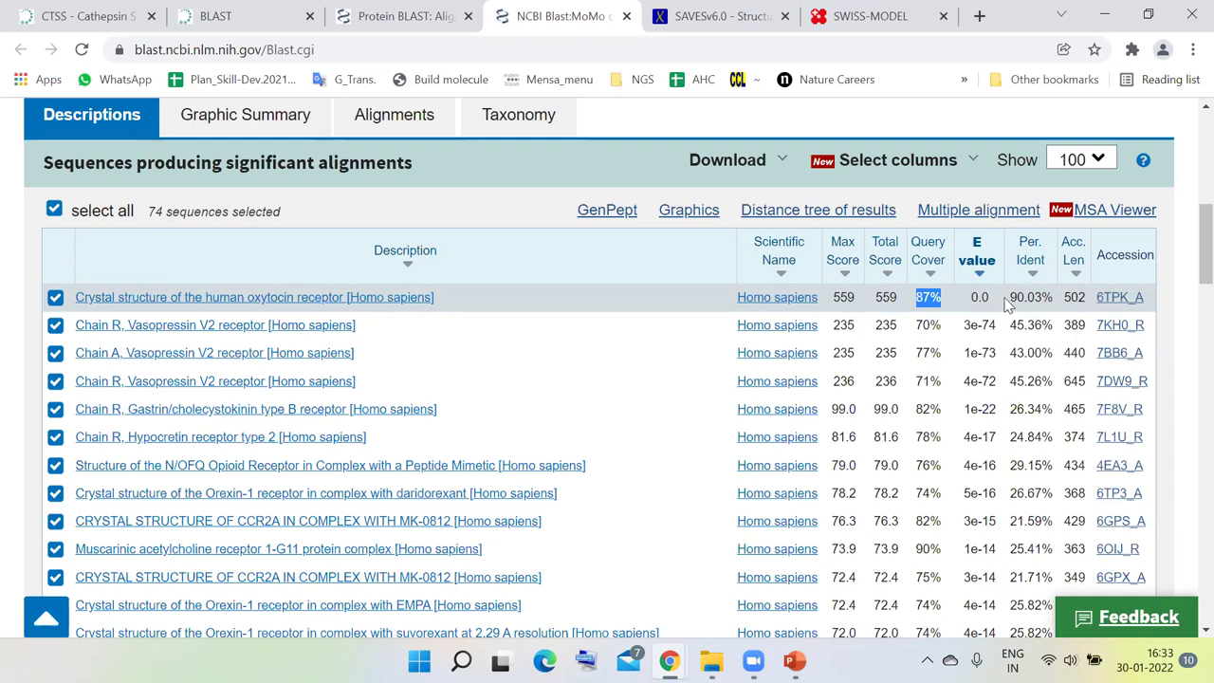
{"action": "left_click_drag", "start_coordinate": [1011, 297], "coordinate": [1051, 297]}
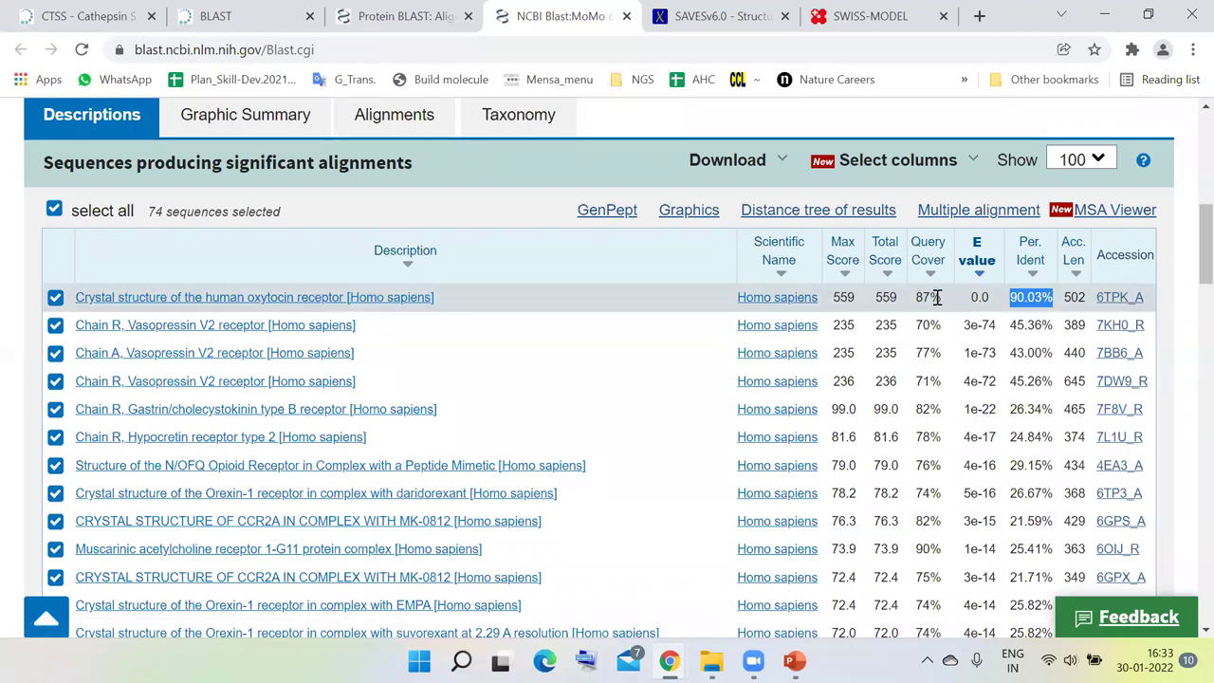
{"action": "left_click_drag", "start_coordinate": [939, 297], "coordinate": [916, 297]}
- Search UniProtKB for "oxytocin receptor" and open the human entry P30559 (OXYR_HUMAN)
{"action": "left_click", "coordinate": [102, 11]}
{"action": "left_click", "coordinate": [176, 11]}
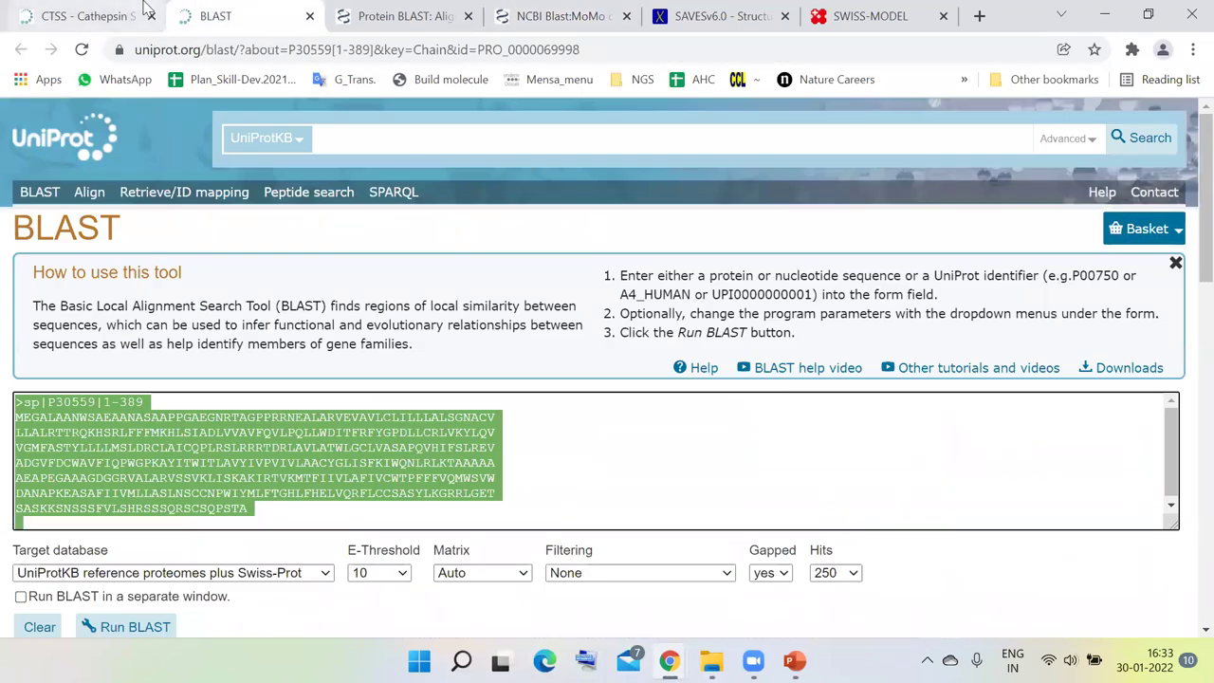
{"action": "left_click", "coordinate": [69, 8]}
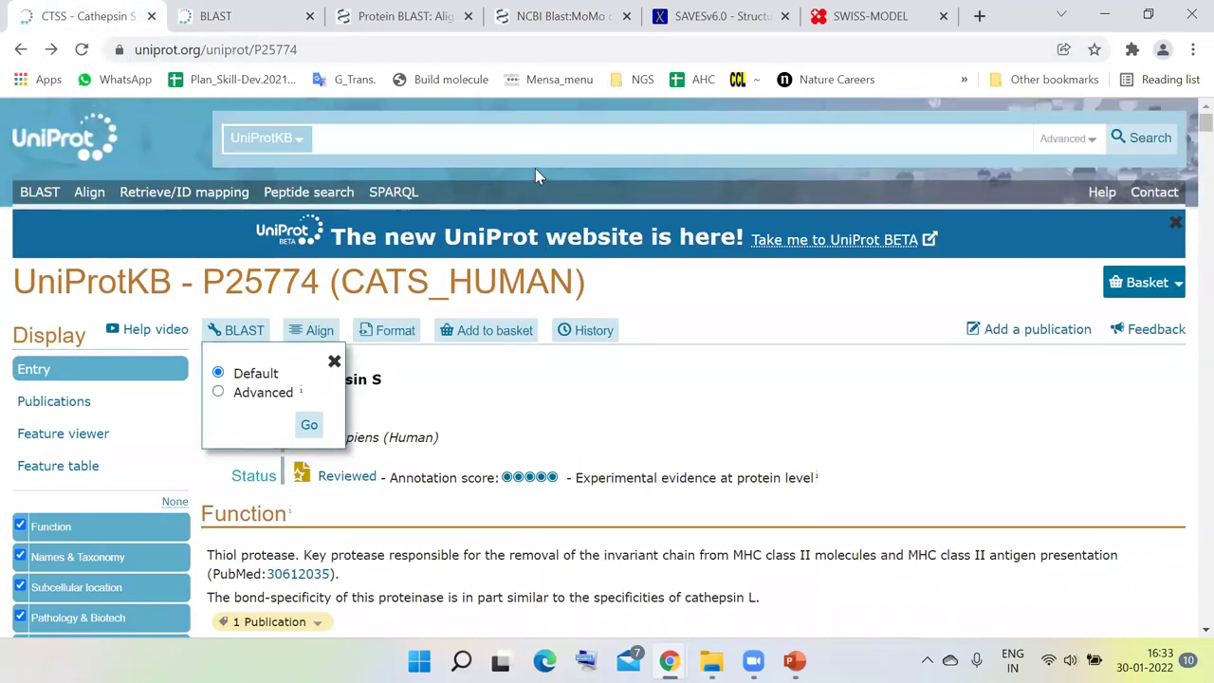
{"action": "left_click", "coordinate": [531, 145]}
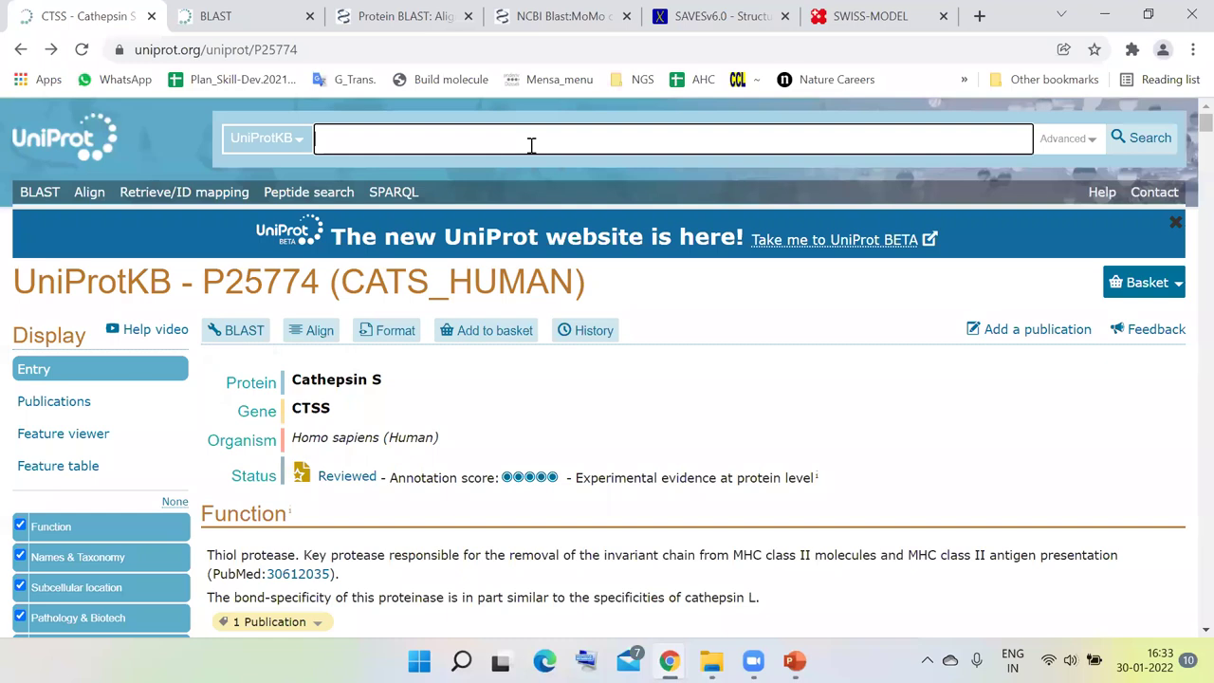
{"action": "type", "text": "oxytocin receptor"}
{"action": "key", "text": "Return"}
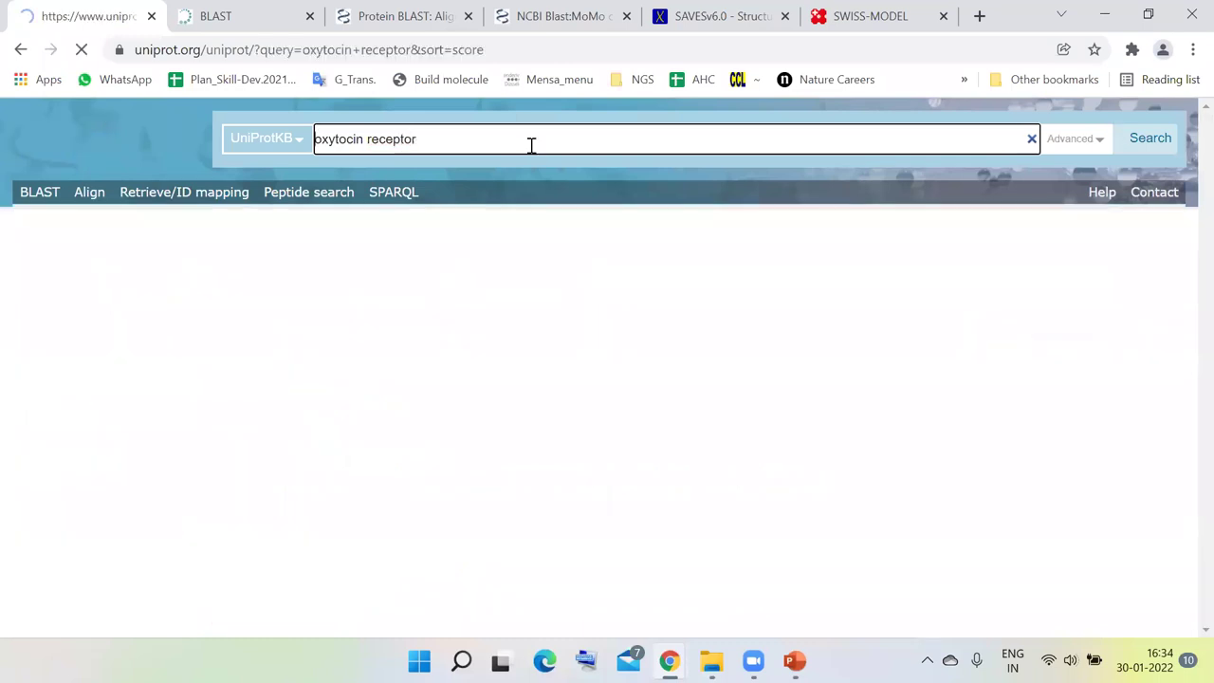
{"action": "scroll", "coordinate": [568, 443], "scroll_direction": "down", "scroll_amount": 5}
{"action": "scroll", "coordinate": [316, 309], "scroll_direction": "up", "scroll_amount": 2}
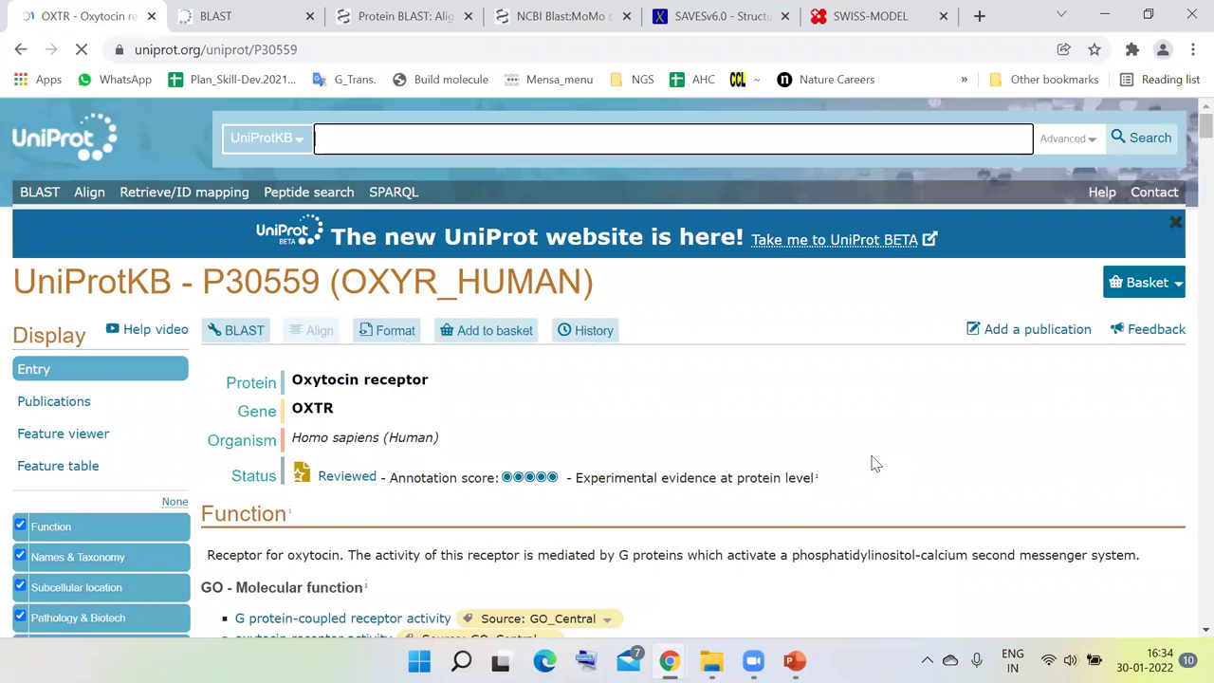
- Examine the P30559 entry's structure table and full sequence, checking which residue positions the PDB structure 6TPK covers
{"action": "scroll", "coordinate": [872, 461], "scroll_direction": "down", "scroll_amount": 8}
{"action": "scroll", "coordinate": [1005, 445], "scroll_direction": "down", "scroll_amount": 20}
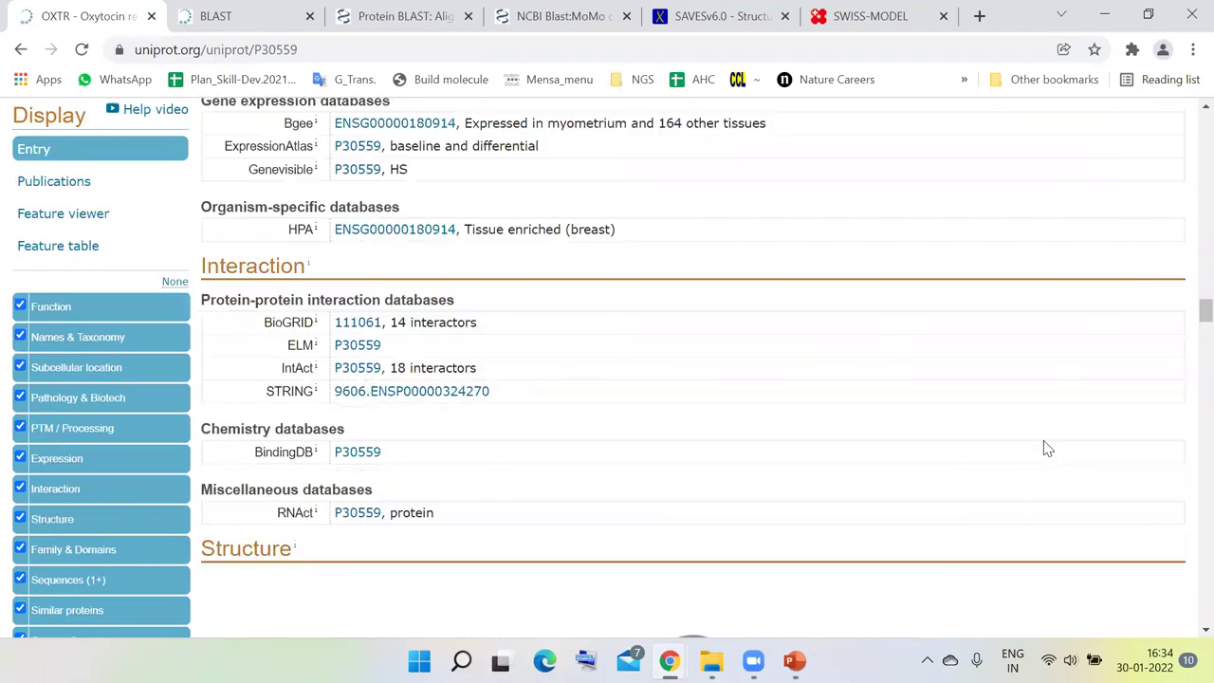
{"action": "scroll", "coordinate": [1032, 446], "scroll_direction": "up", "scroll_amount": 10}
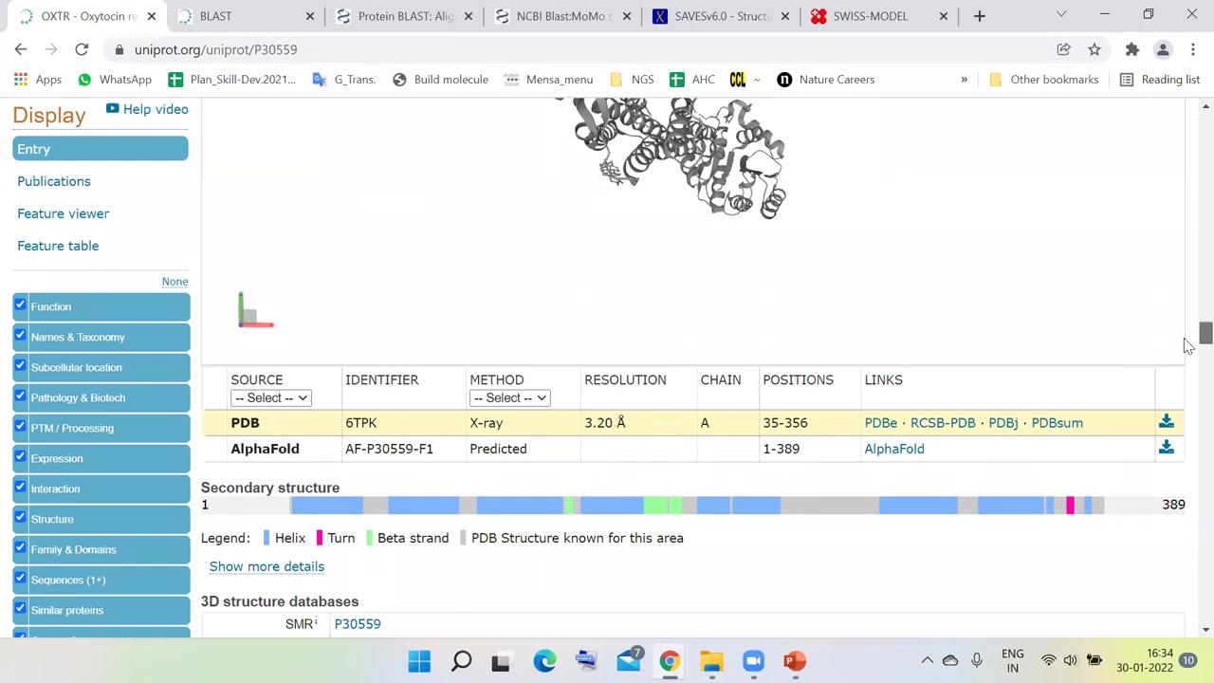
{"action": "scroll", "coordinate": [1185, 361], "scroll_direction": "down", "scroll_amount": 9}
{"action": "scroll", "coordinate": [1185, 391], "scroll_direction": "down", "scroll_amount": 5}
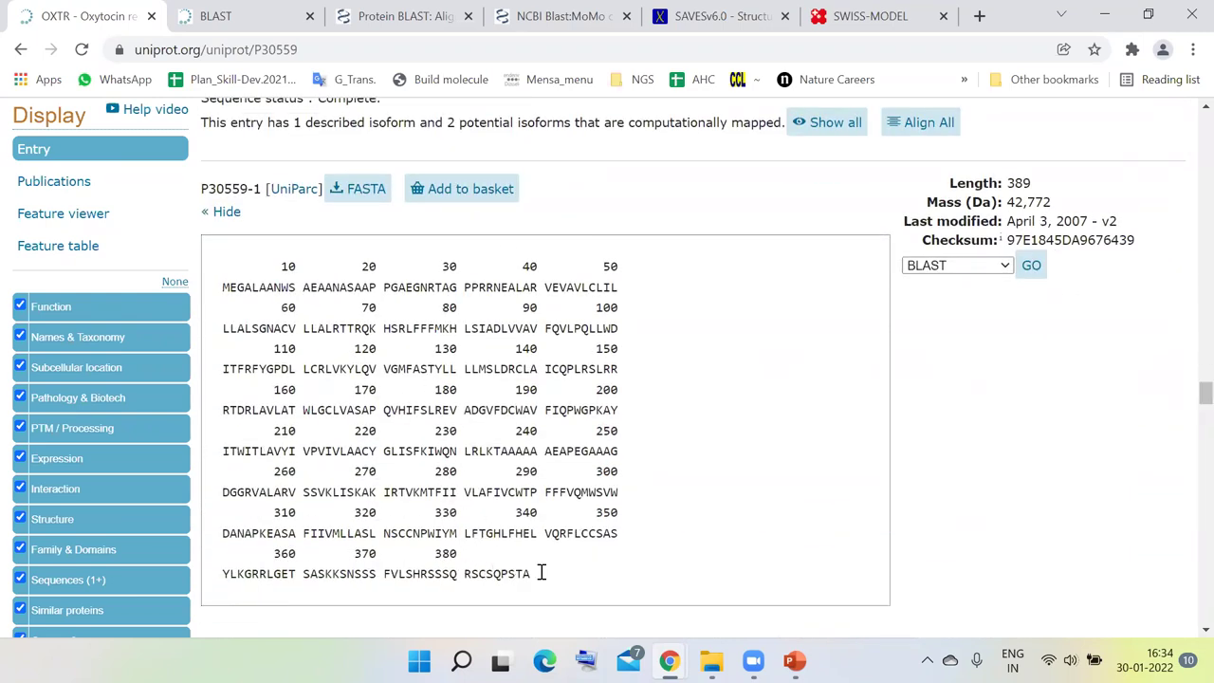
{"action": "scroll", "coordinate": [764, 518], "scroll_direction": "up", "scroll_amount": 2}
{"action": "scroll", "coordinate": [813, 503], "scroll_direction": "up", "scroll_amount": 10}
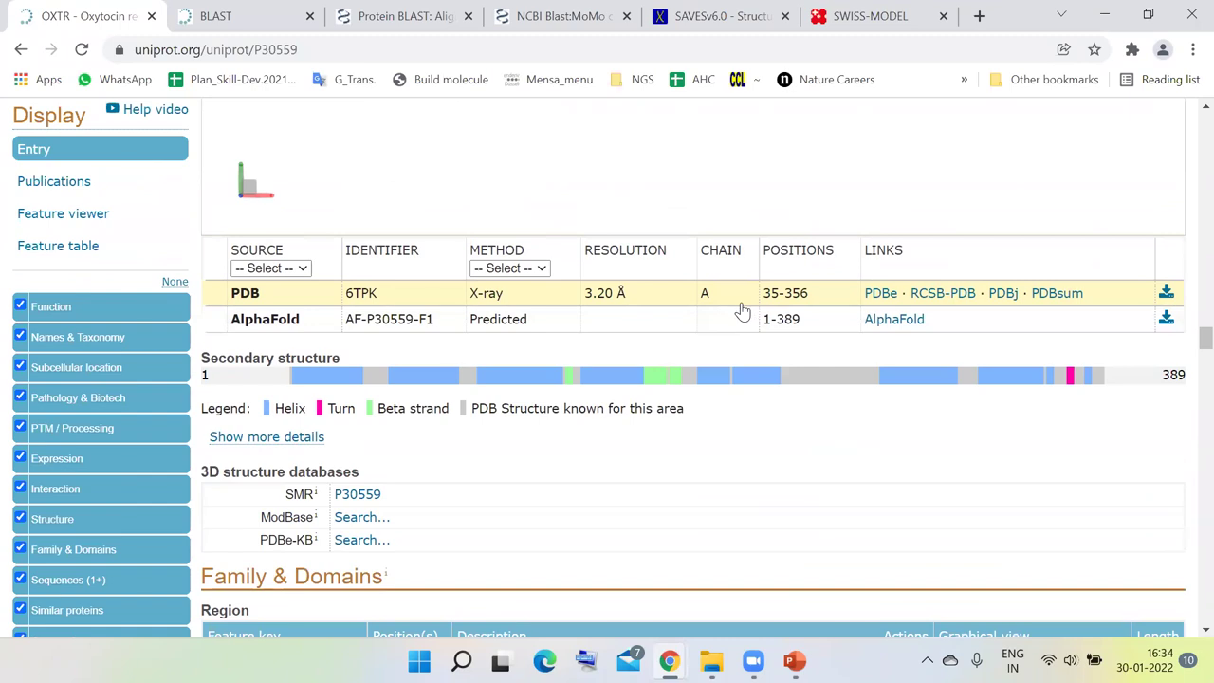
{"action": "left_click", "coordinate": [802, 299]}
- Return to the BLAST results and highlight the query cover of 6TPK_A and the accession length of 7KH0_R
{"action": "left_click", "coordinate": [548, 17]}
{"action": "double_click", "coordinate": [930, 296]}
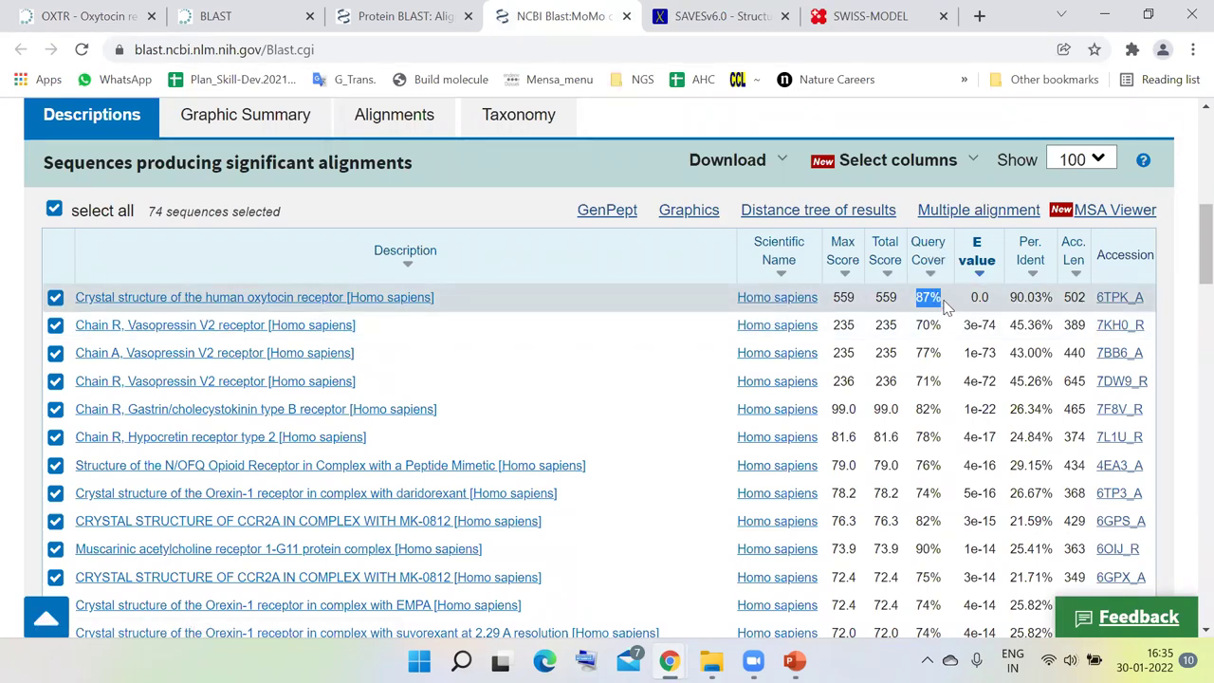
{"action": "left_click", "coordinate": [944, 307]}
{"action": "left_click_drag", "start_coordinate": [943, 300], "coordinate": [918, 298]}
{"action": "left_click_drag", "start_coordinate": [941, 297], "coordinate": [916, 298]}
{"action": "left_click", "coordinate": [941, 298]}
{"action": "left_click_drag", "start_coordinate": [941, 298], "coordinate": [916, 300]}
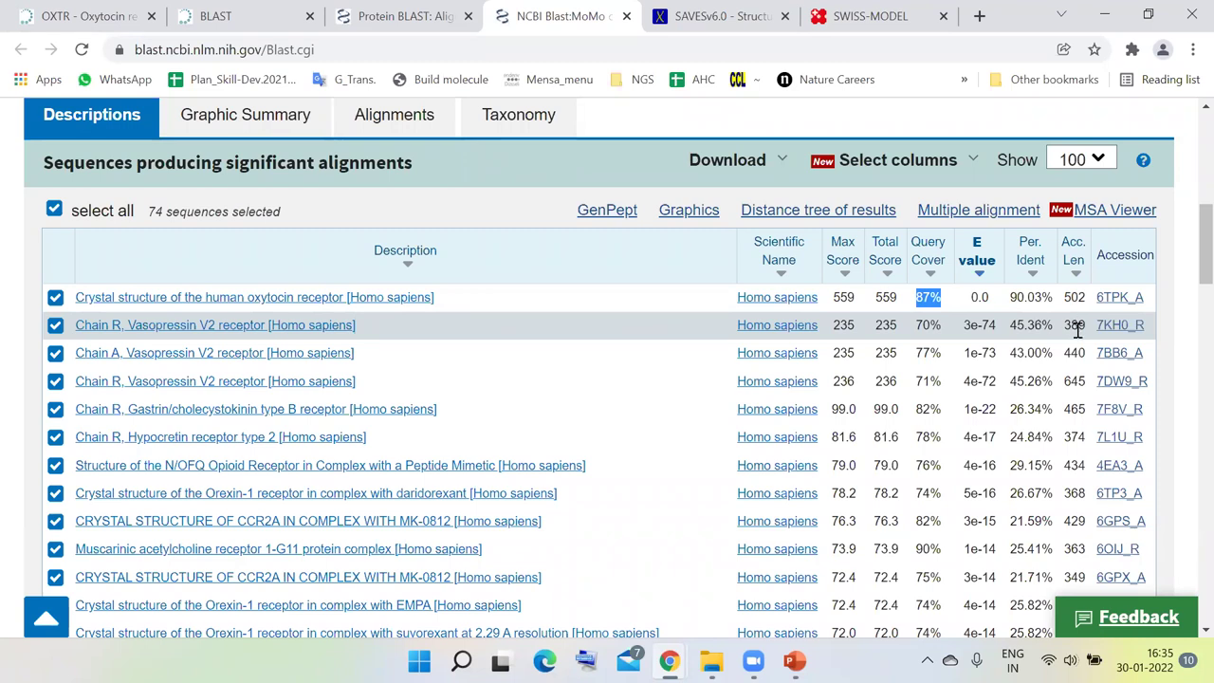
{"action": "left_click_drag", "start_coordinate": [1088, 325], "coordinate": [1069, 327]}
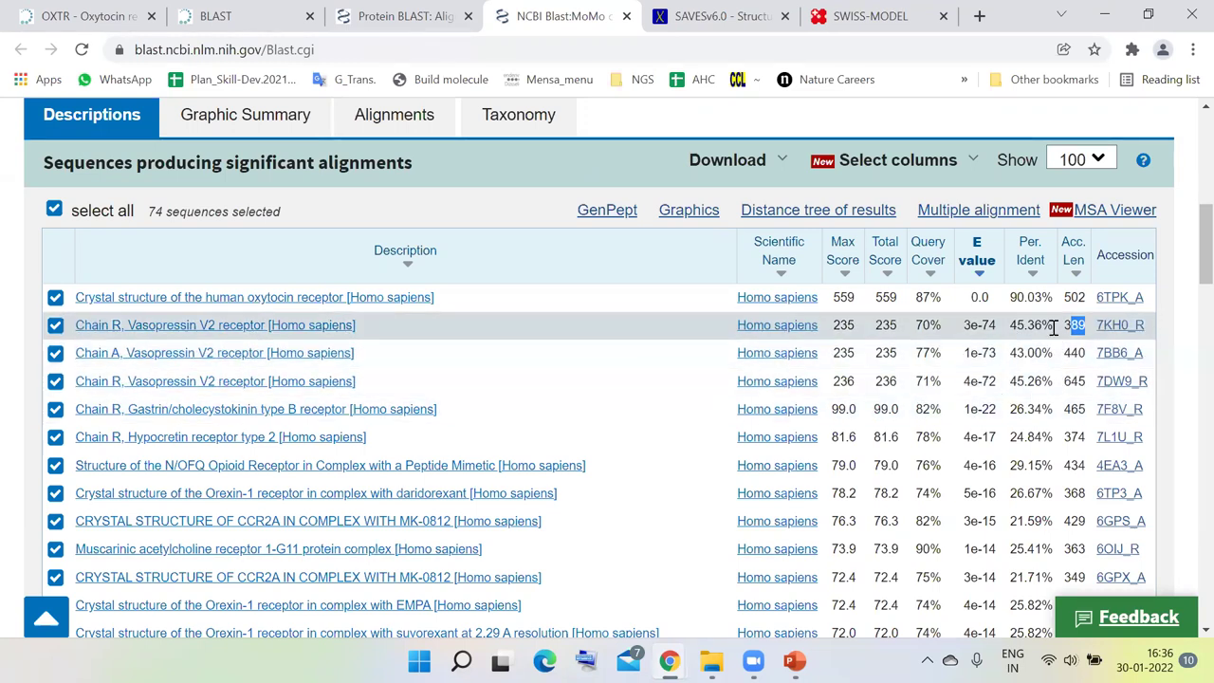
- Open the protein records of the three vasopressin V2 receptor hits 7KH0_R, 7BB6_A and 7DW9_R in separate browser tabs
{"action": "left_click_drag", "start_coordinate": [1052, 325], "coordinate": [1119, 334]}
{"action": "right_click", "coordinate": [1119, 334]}
{"action": "left_click", "coordinate": [1079, 339]}
{"action": "right_click", "coordinate": [1109, 354]}
{"action": "left_click", "coordinate": [1078, 373]}
{"action": "right_click", "coordinate": [1111, 382]}
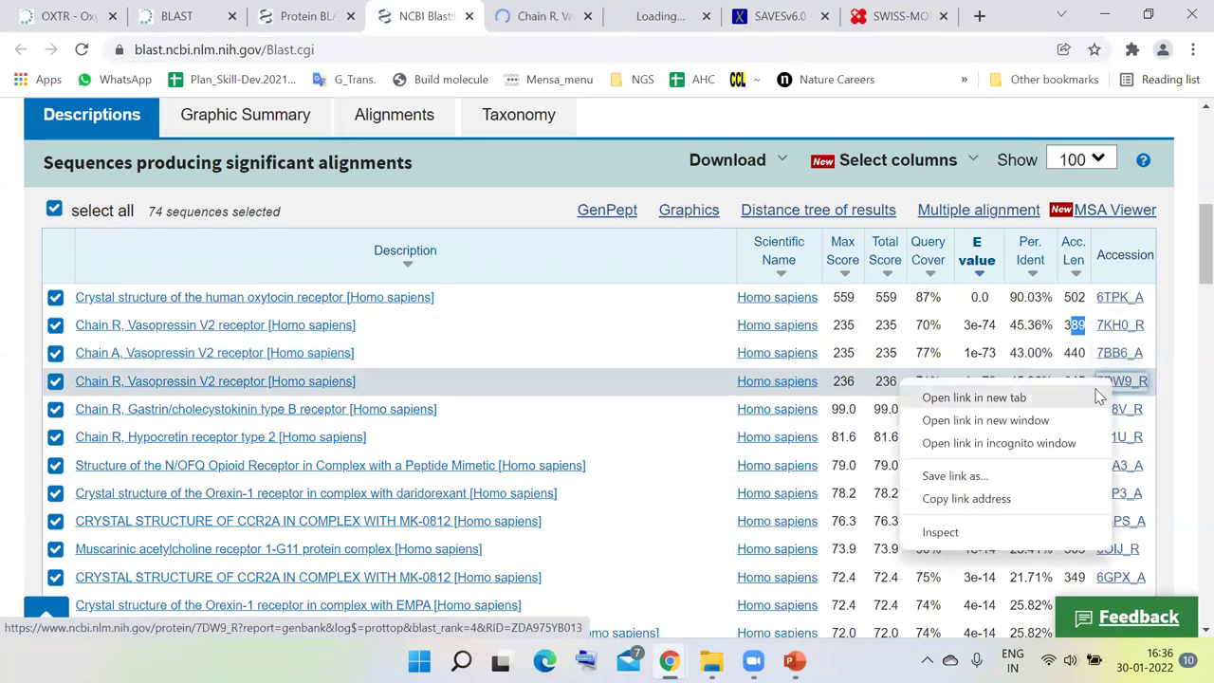
{"action": "left_click", "coordinate": [1091, 398]}
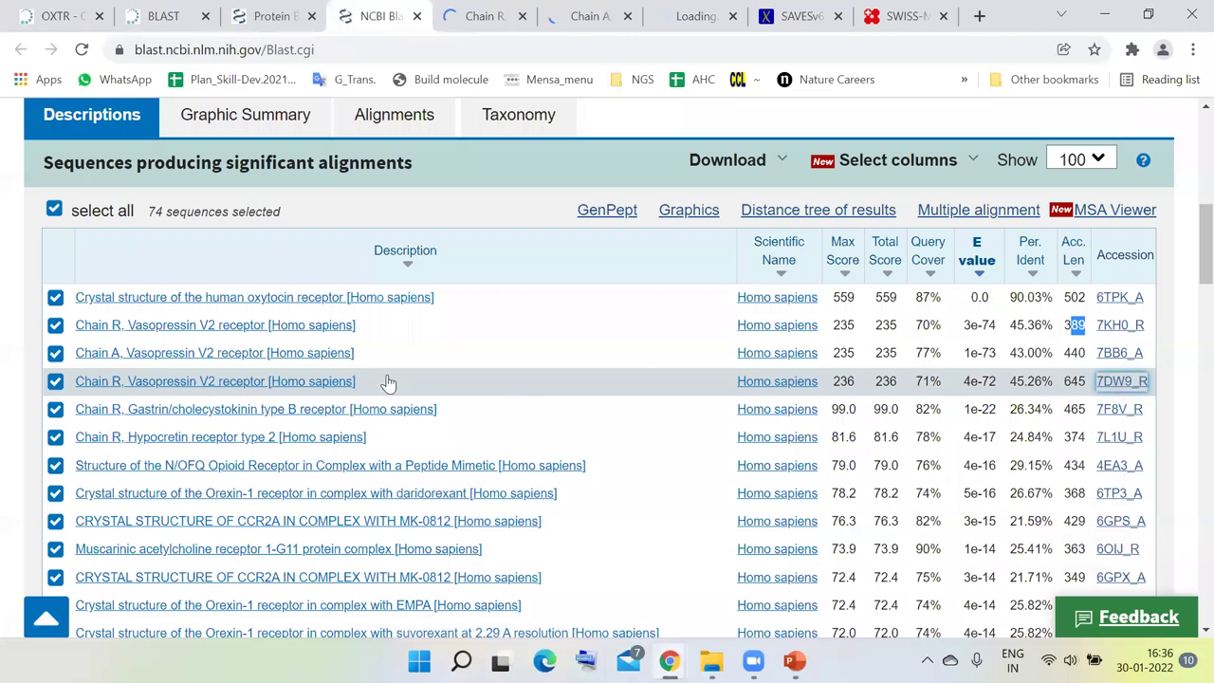
- Open the 7KH0_R record again, keep only one copy of it, and view its 3D structure method and resolution
{"action": "left_click", "coordinate": [1125, 326]}
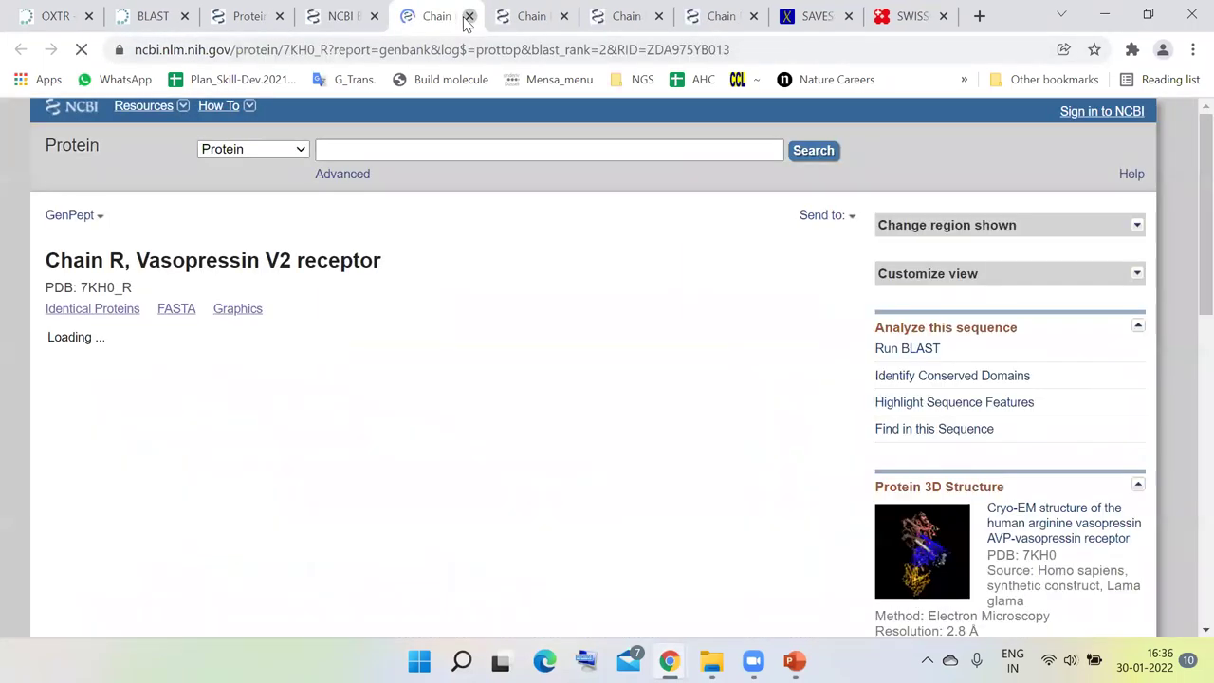
{"action": "key", "text": "ctrl+shift+Tab"}
{"action": "left_click", "coordinate": [432, 10]}
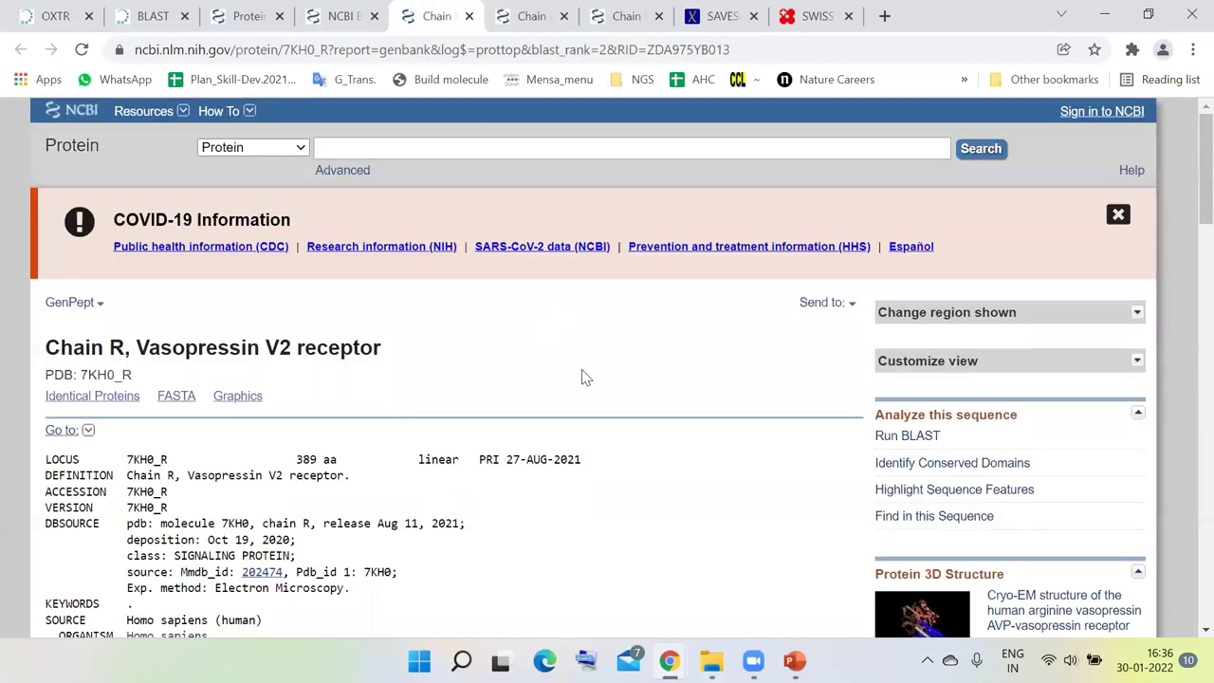
{"action": "scroll", "coordinate": [586, 396], "scroll_direction": "down", "scroll_amount": 2}
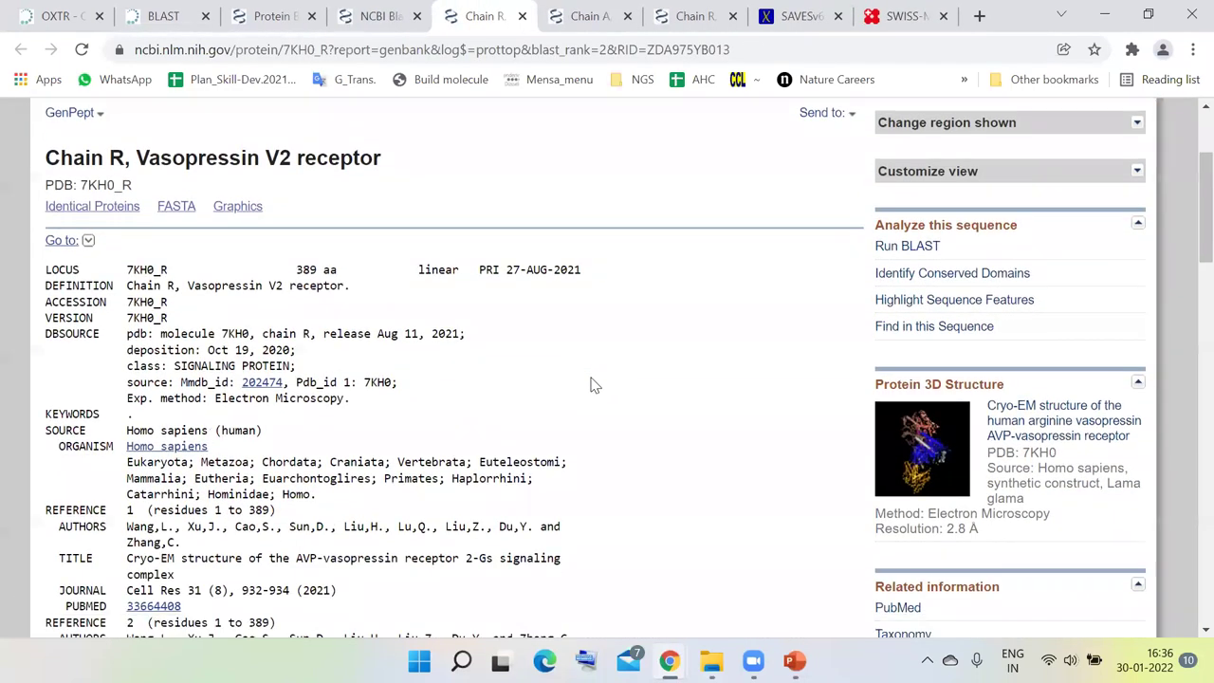
- Check the 7BB6_A record's structure resolution against its entry in the BLAST hit list and close that record
{"action": "left_click", "coordinate": [588, 16]}
{"action": "scroll", "coordinate": [641, 297], "scroll_direction": "down", "scroll_amount": 2}
{"action": "scroll", "coordinate": [641, 297], "scroll_direction": "down", "scroll_amount": 1}
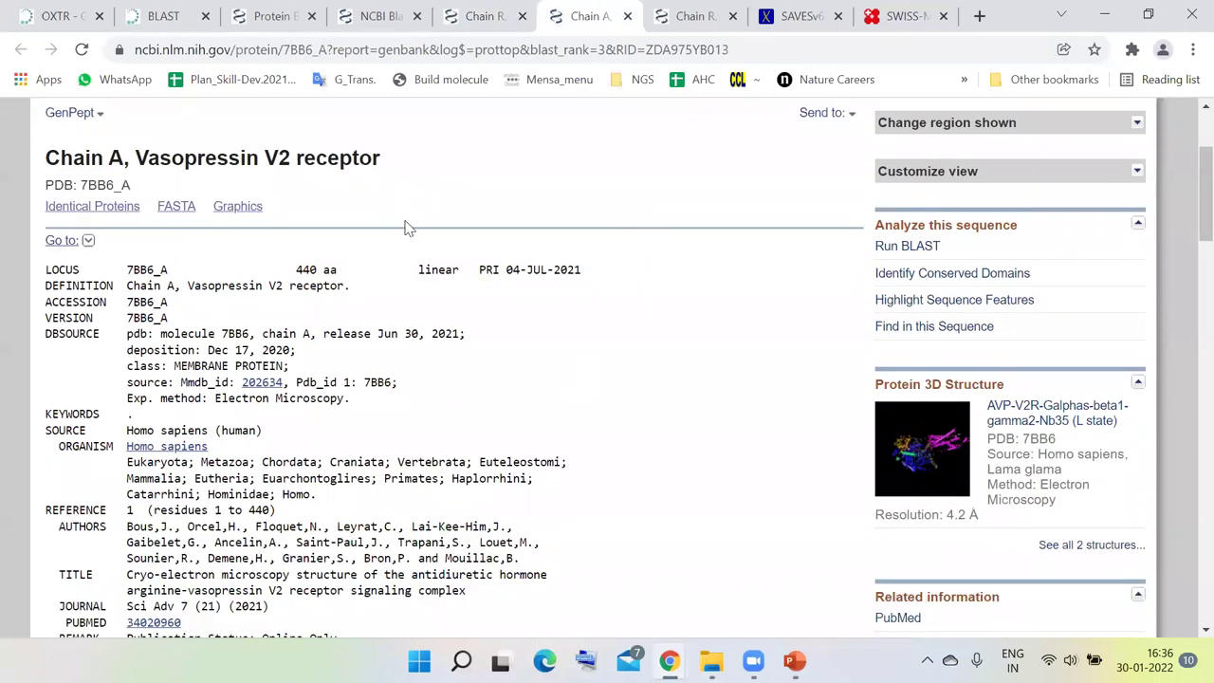
{"action": "left_click", "coordinate": [374, 14]}
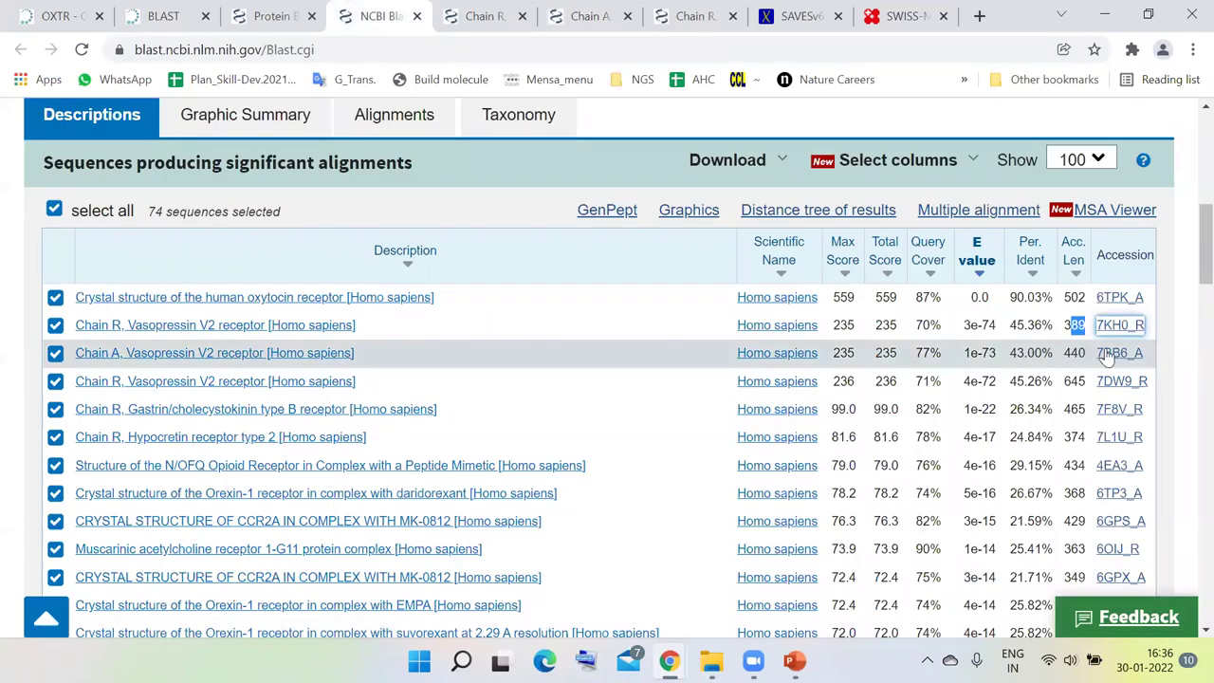
{"action": "left_click", "coordinate": [583, 13]}
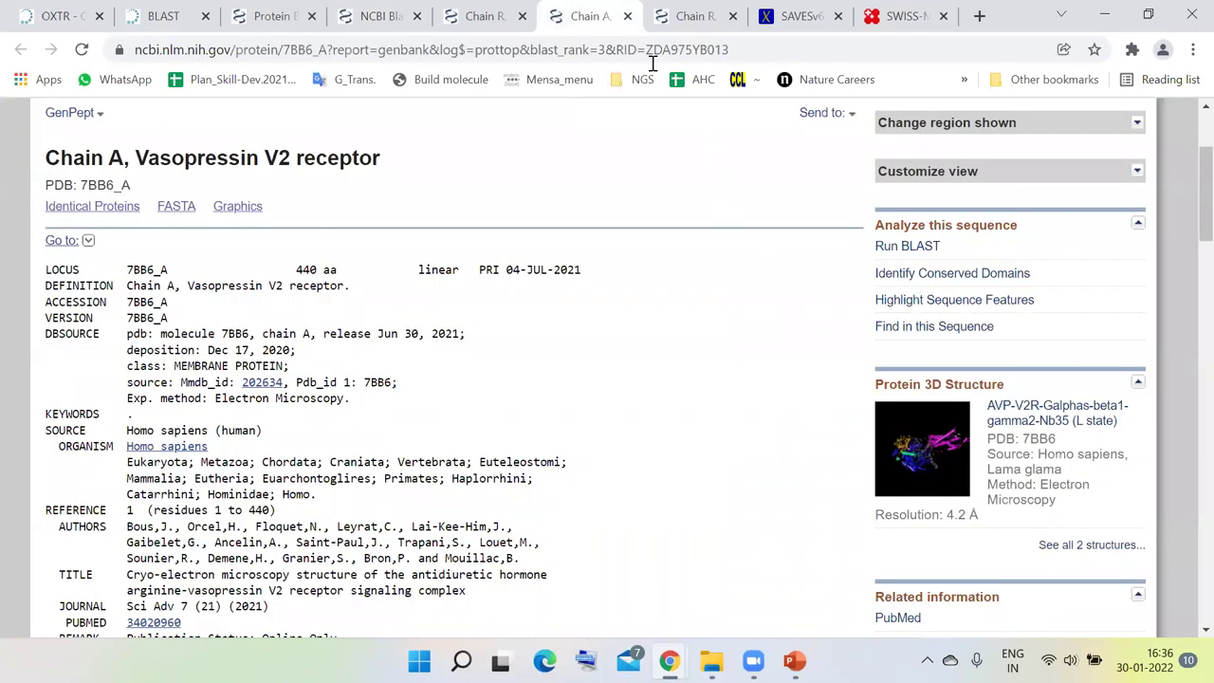
{"action": "middle_click", "coordinate": [580, 19]}
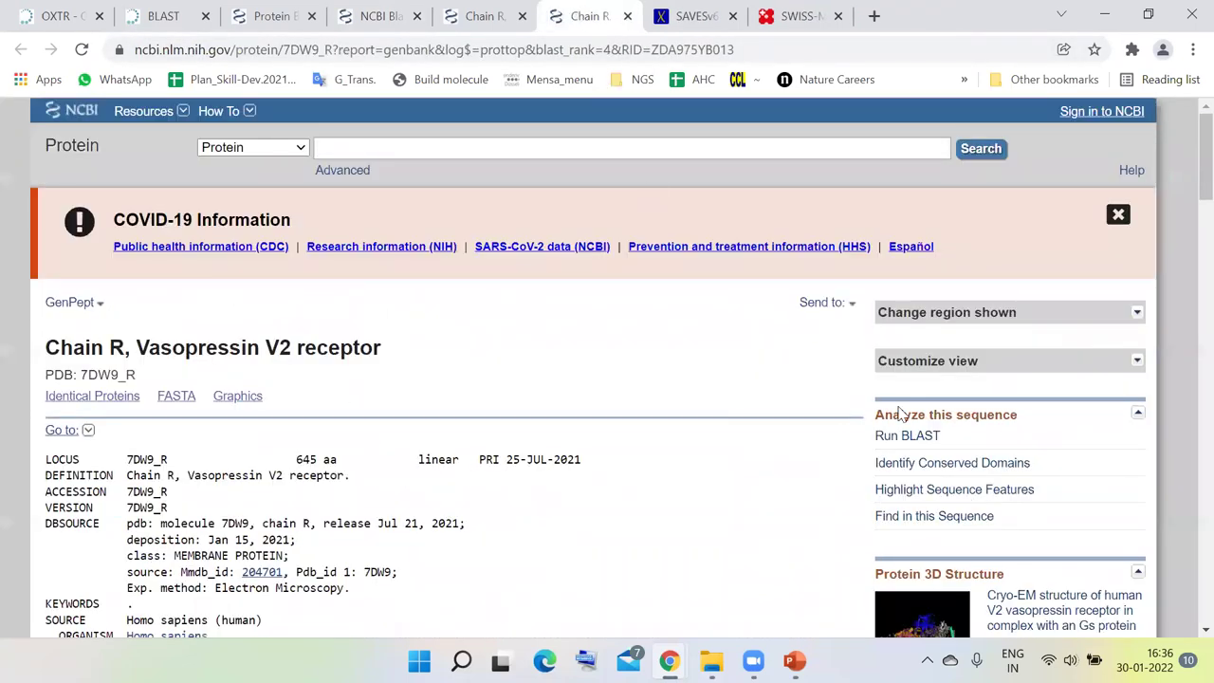
- Compare the structure method and resolution of the 7DW9_R record with those of the 7KH0_R record
{"action": "scroll", "coordinate": [943, 453], "scroll_direction": "down", "scroll_amount": 2}
{"action": "scroll", "coordinate": [960, 453], "scroll_direction": "down", "scroll_amount": 1}
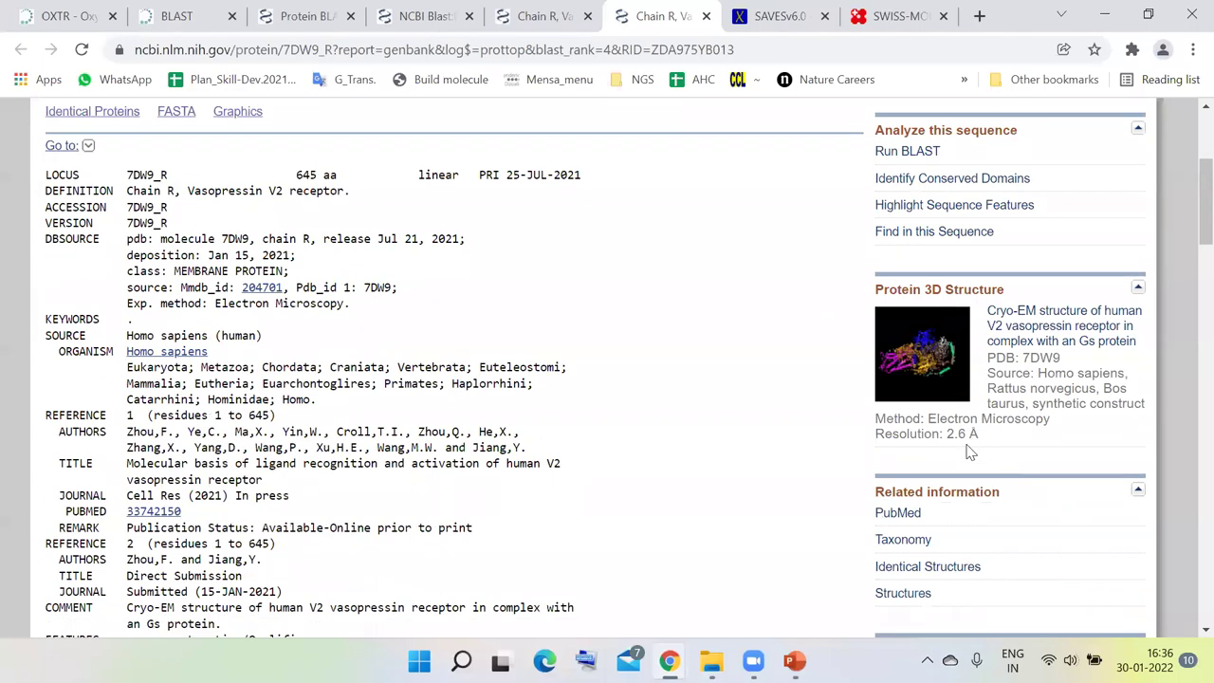
{"action": "left_click", "coordinate": [548, 13]}
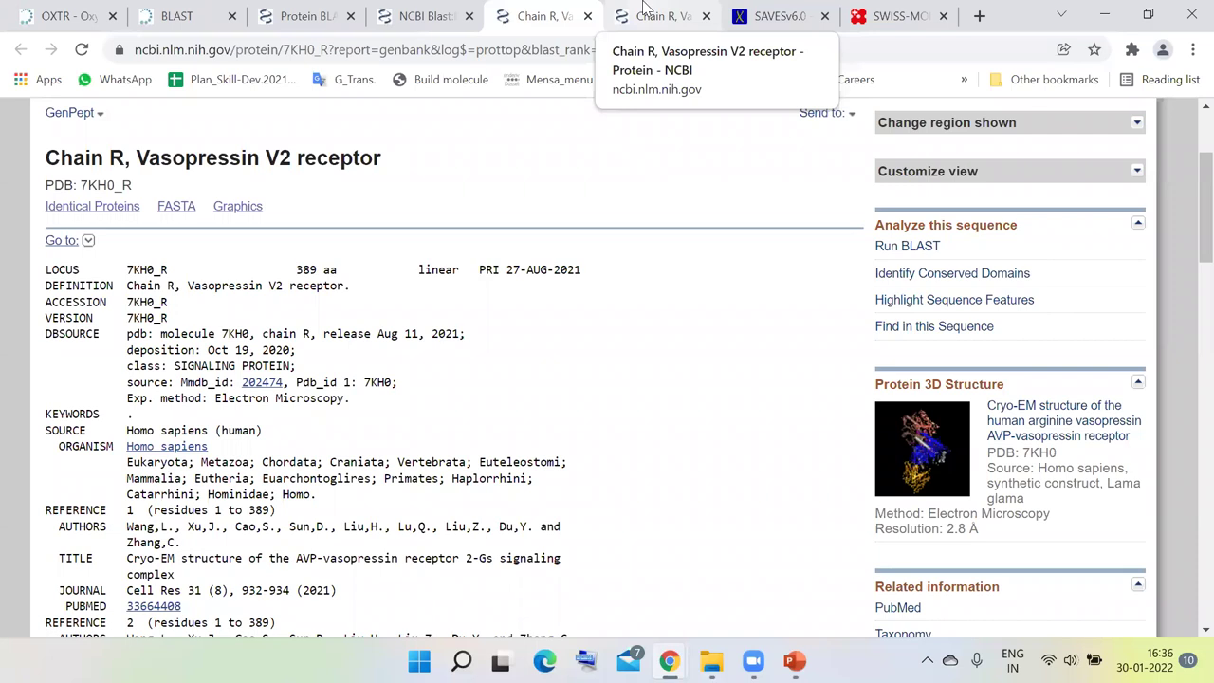
{"action": "left_click", "coordinate": [642, 14]}
{"action": "left_click", "coordinate": [542, 13]}
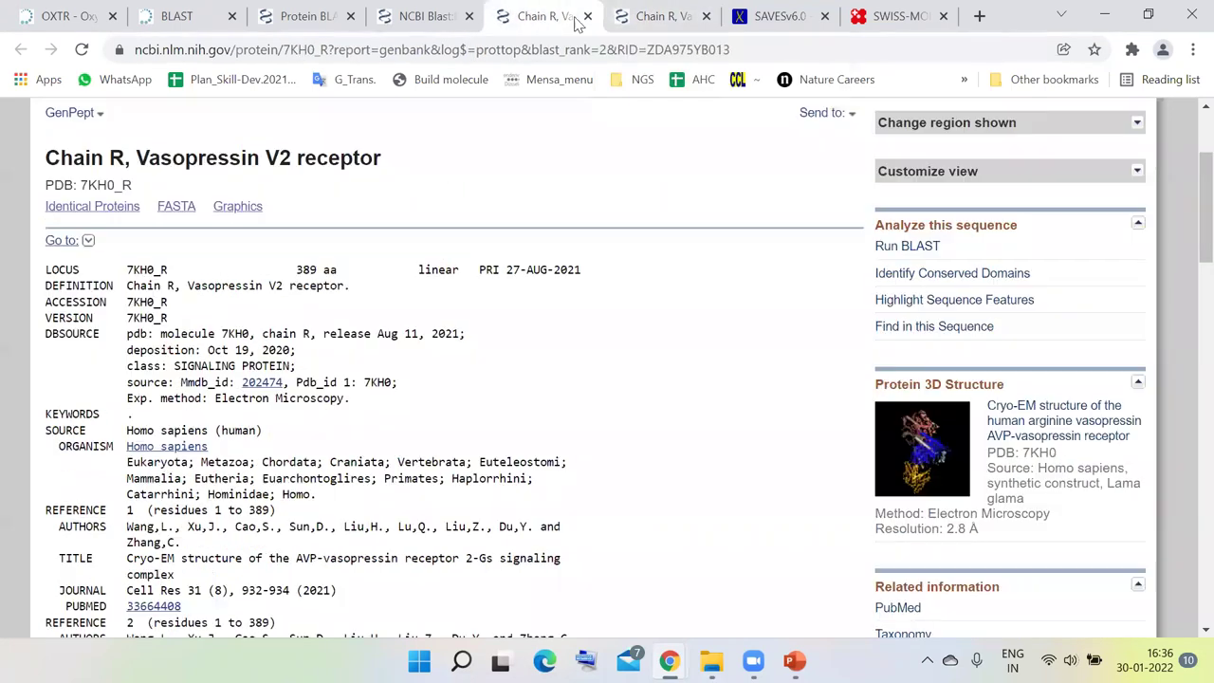
- Close the 7KH0_R record and compare the scores, coverage and identity of the 7DW9_R and 7KH0_R hits in the BLAST list
{"action": "left_click", "coordinate": [587, 17]}
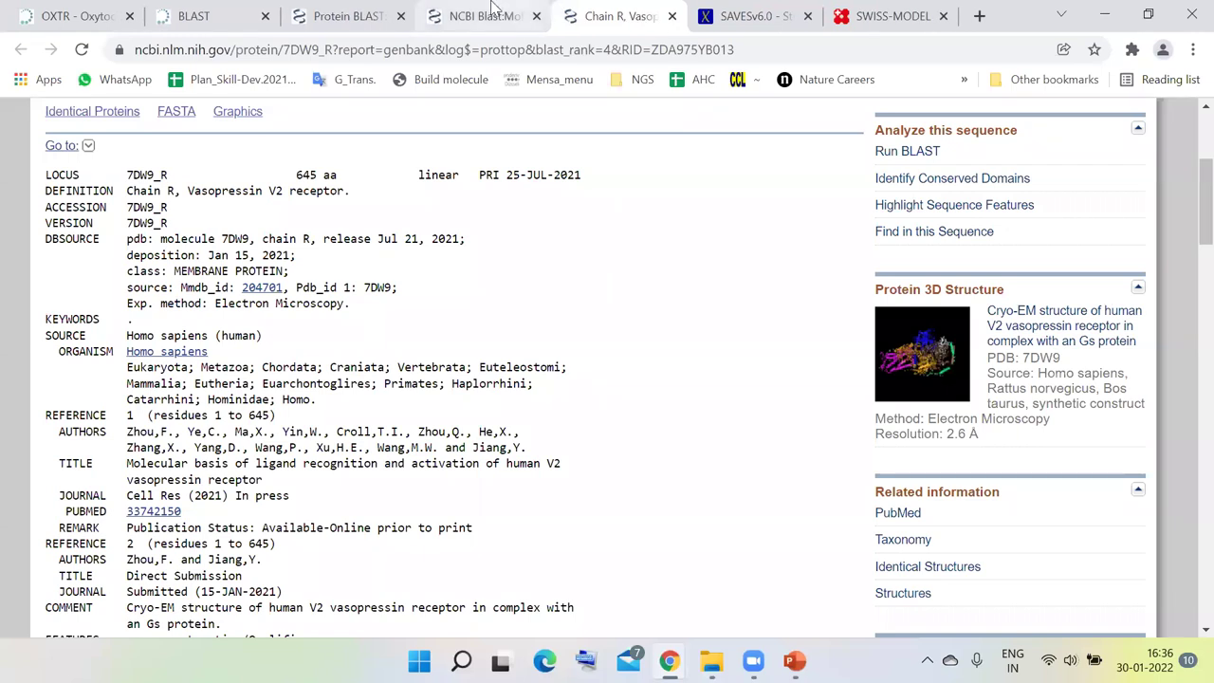
{"action": "key", "text": "ctrl+shift+Tab"}
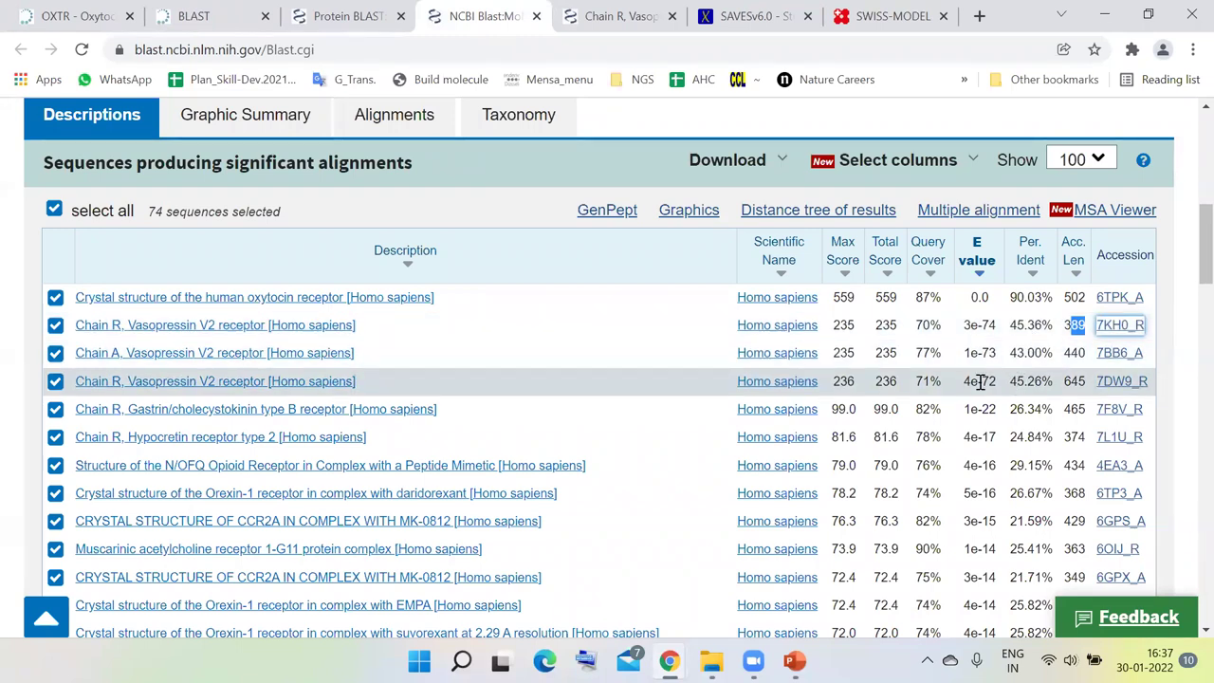
{"action": "left_click_drag", "start_coordinate": [834, 381], "coordinate": [1091, 382]}
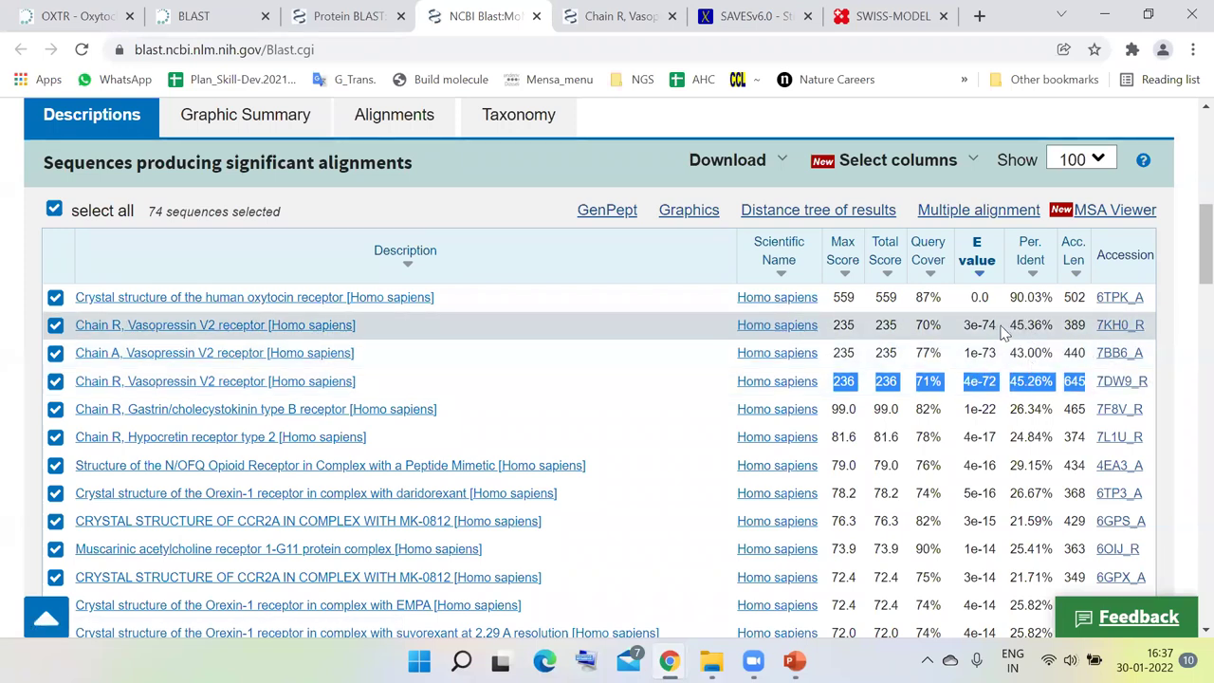
{"action": "left_click_drag", "start_coordinate": [838, 322], "coordinate": [1020, 380]}
{"action": "left_click", "coordinate": [1053, 358]}
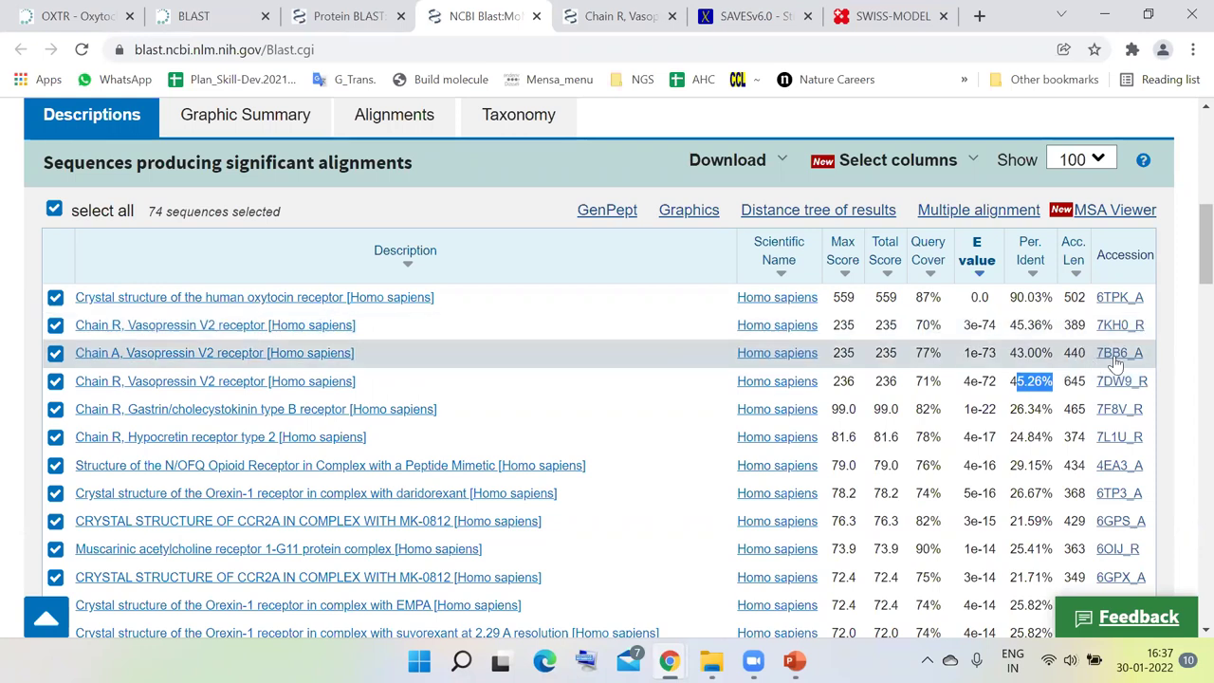
- Copy the PDB ID 7DW9 from the BLAST hit list and open the RCSB PDB homepage in a new browser tab
{"action": "left_click_drag", "start_coordinate": [1097, 381], "coordinate": [1133, 382]}
{"action": "key", "text": "ctrl+c"}
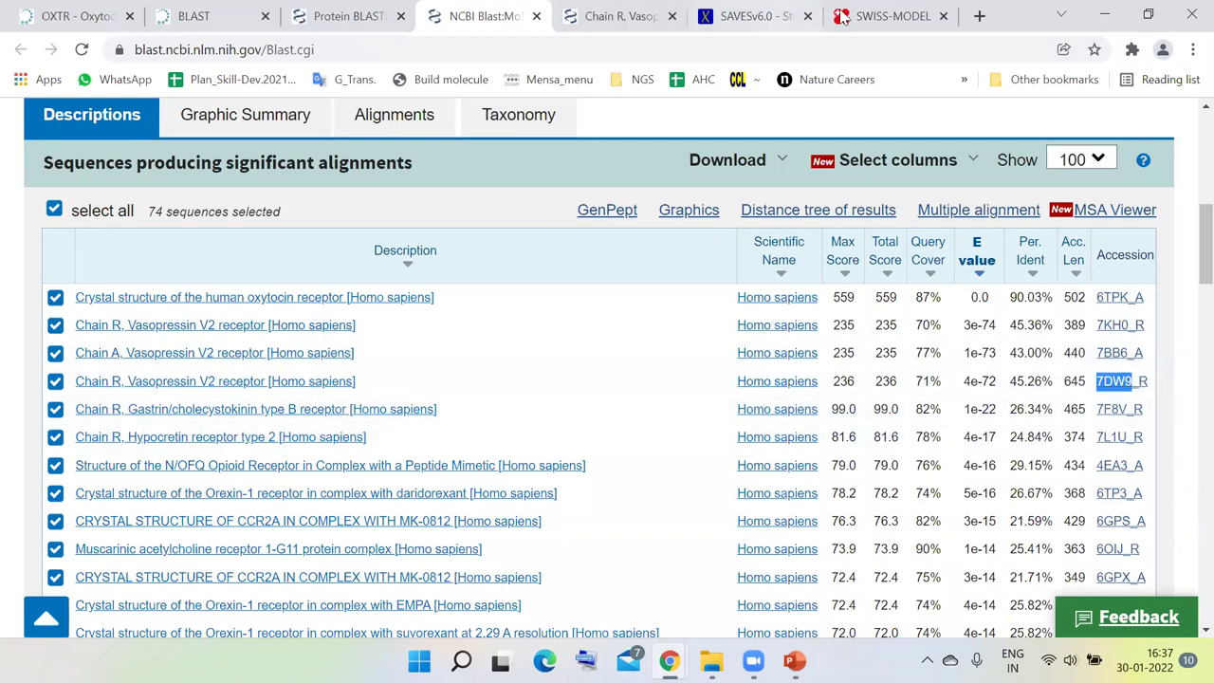
{"action": "left_click", "coordinate": [981, 16]}
{"action": "type", "text": "rcs pdb"}
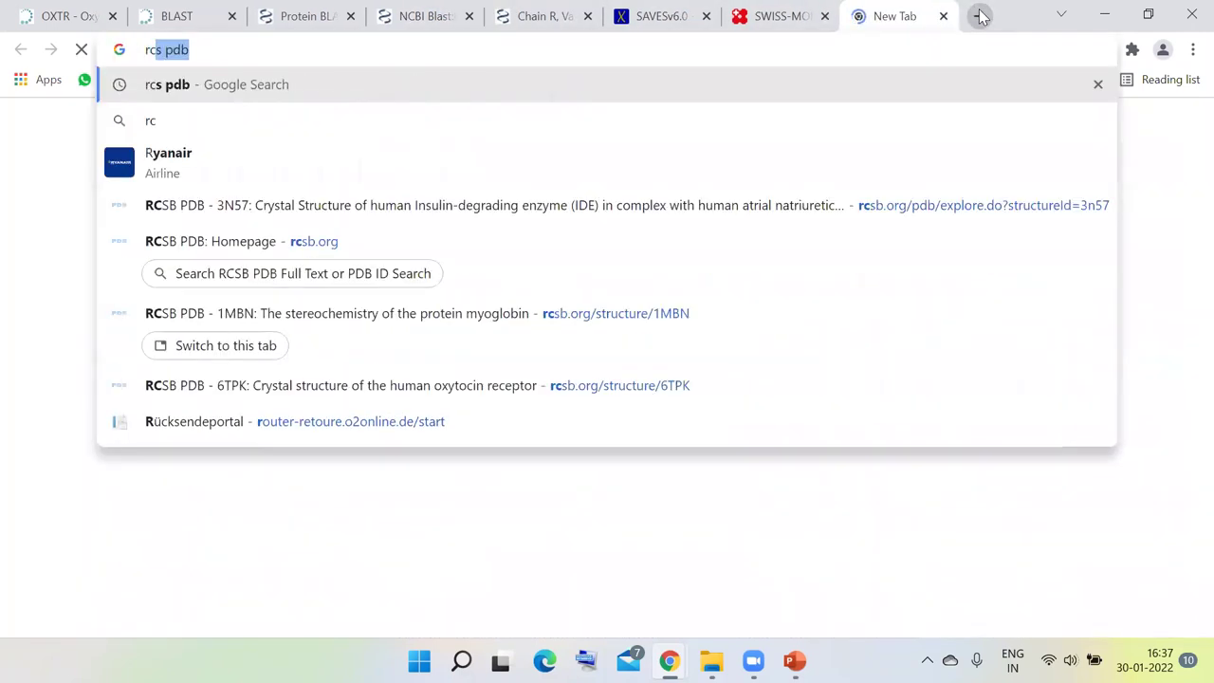
{"action": "key", "text": "Return"}
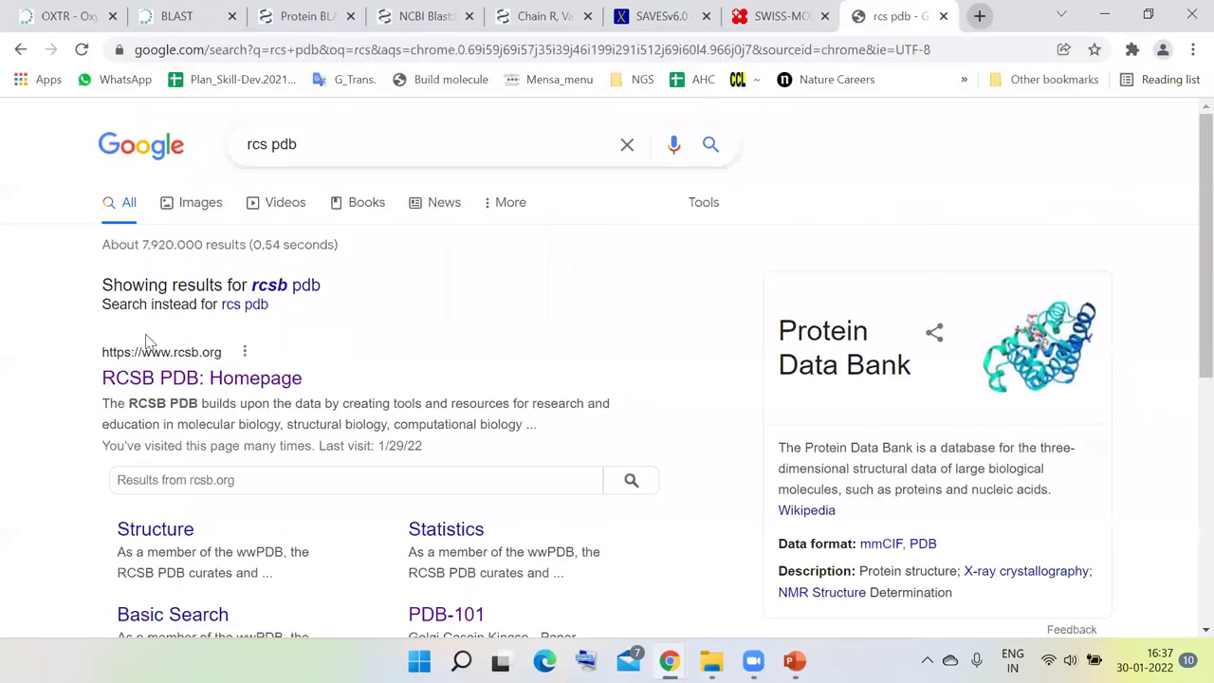
{"action": "left_click", "coordinate": [182, 376]}
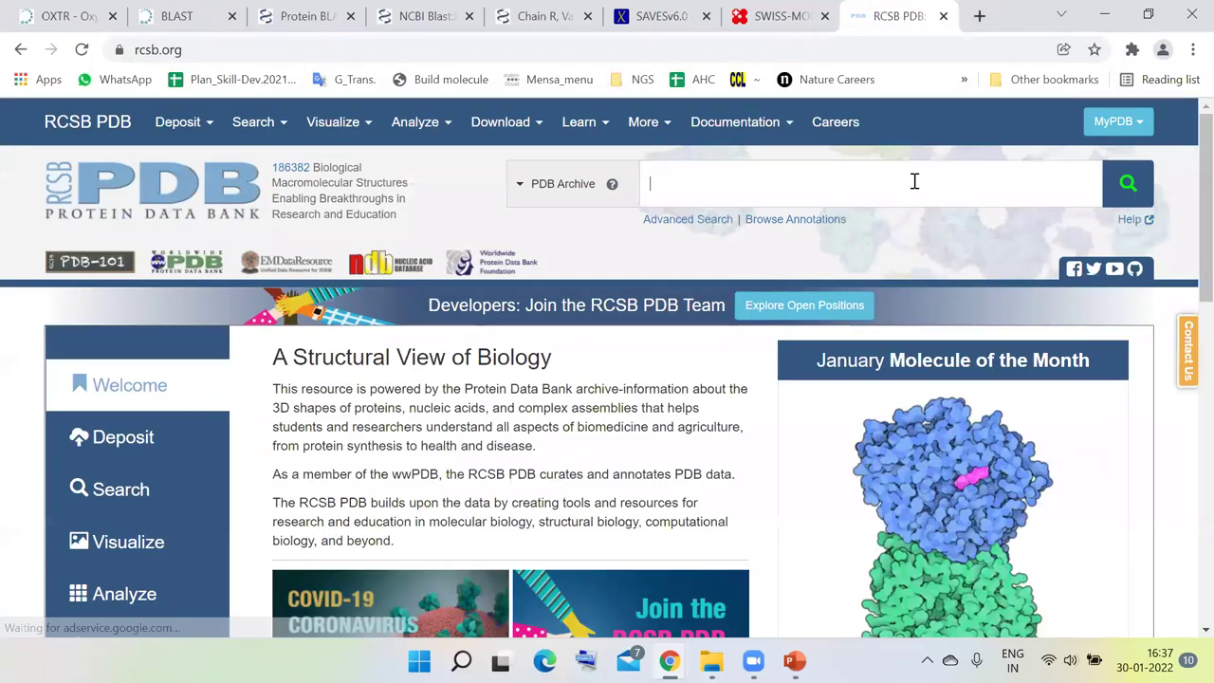
- Open the 7DW9 structure entry in the PDB archive, view its experimental data and file download formats, and close the page
{"action": "key", "text": "ctrl+v"}
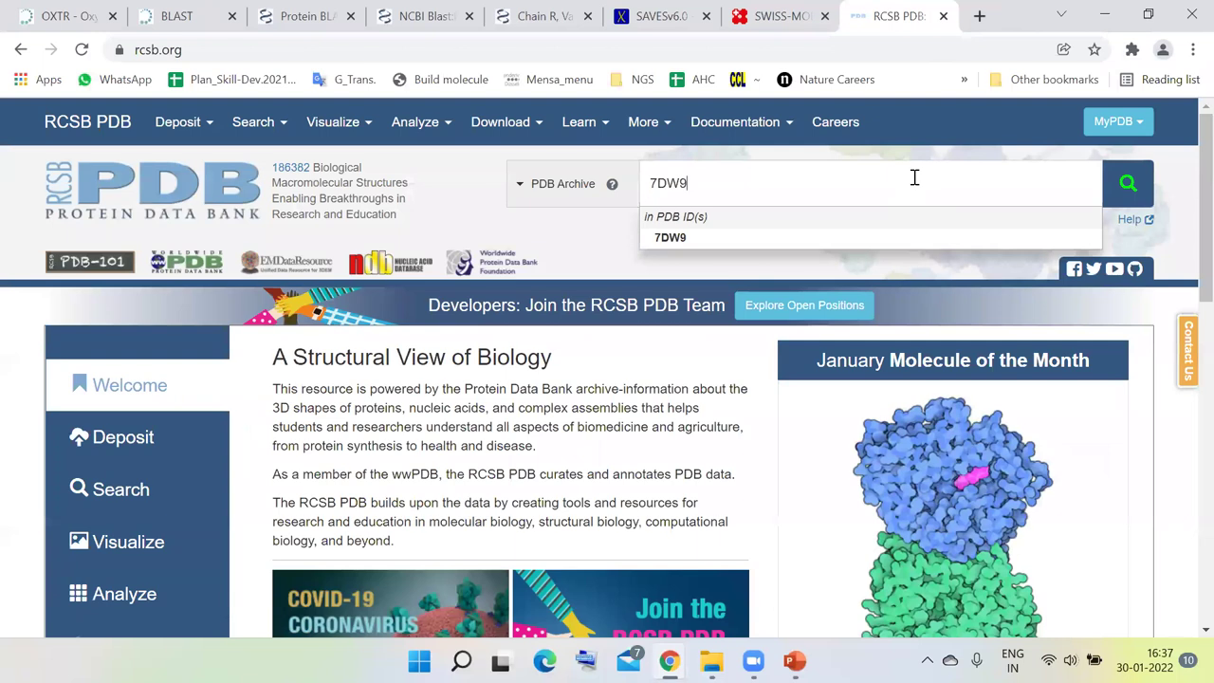
{"action": "key", "text": "Down"}
{"action": "key", "text": "Return"}
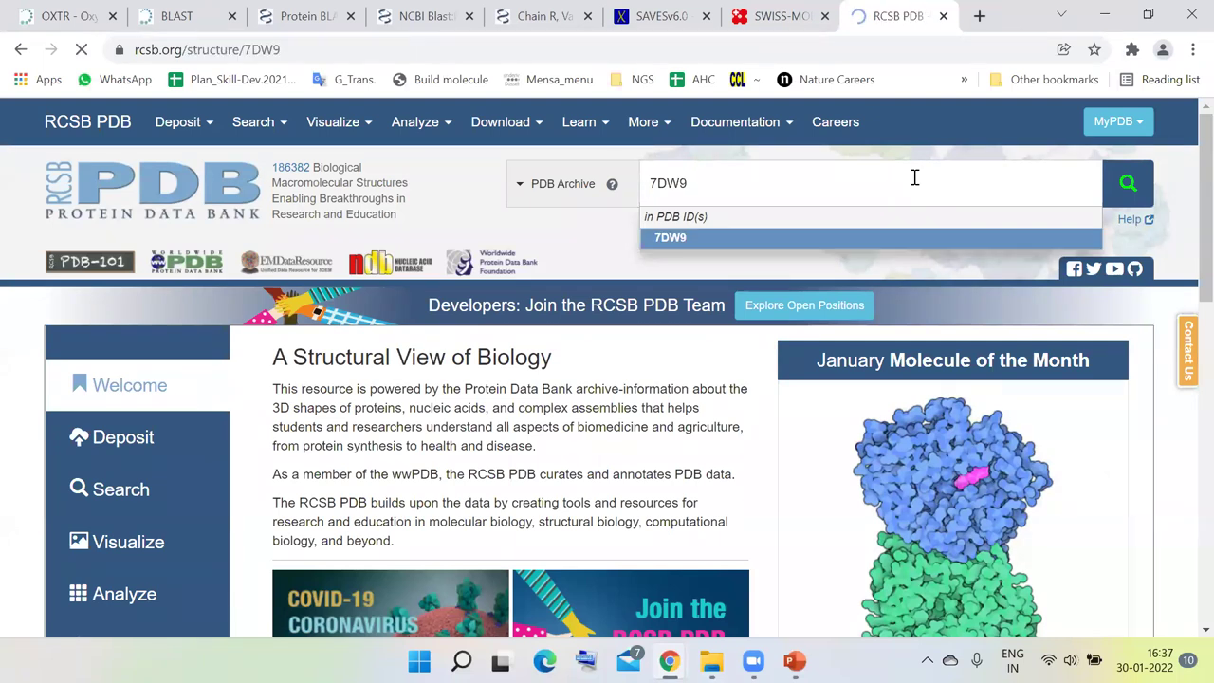
{"action": "scroll", "coordinate": [962, 332], "scroll_direction": "down", "scroll_amount": 3}
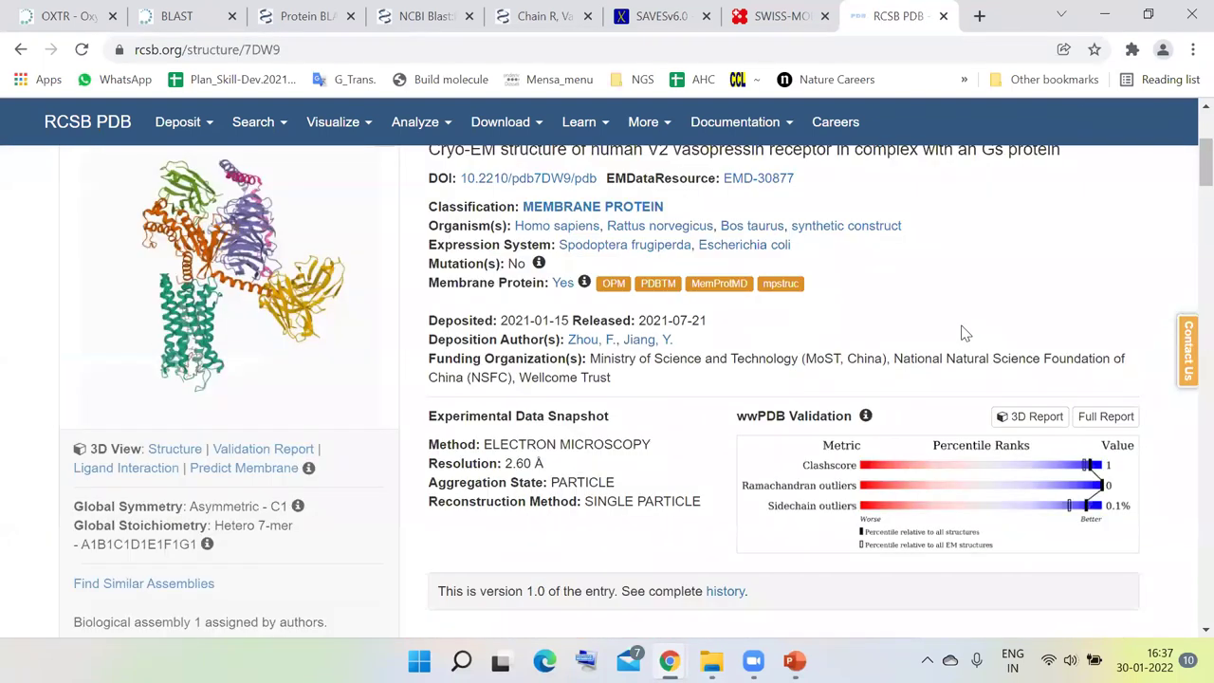
{"action": "scroll", "coordinate": [963, 332], "scroll_direction": "down", "scroll_amount": 3}
{"action": "scroll", "coordinate": [1040, 366], "scroll_direction": "up", "scroll_amount": 4}
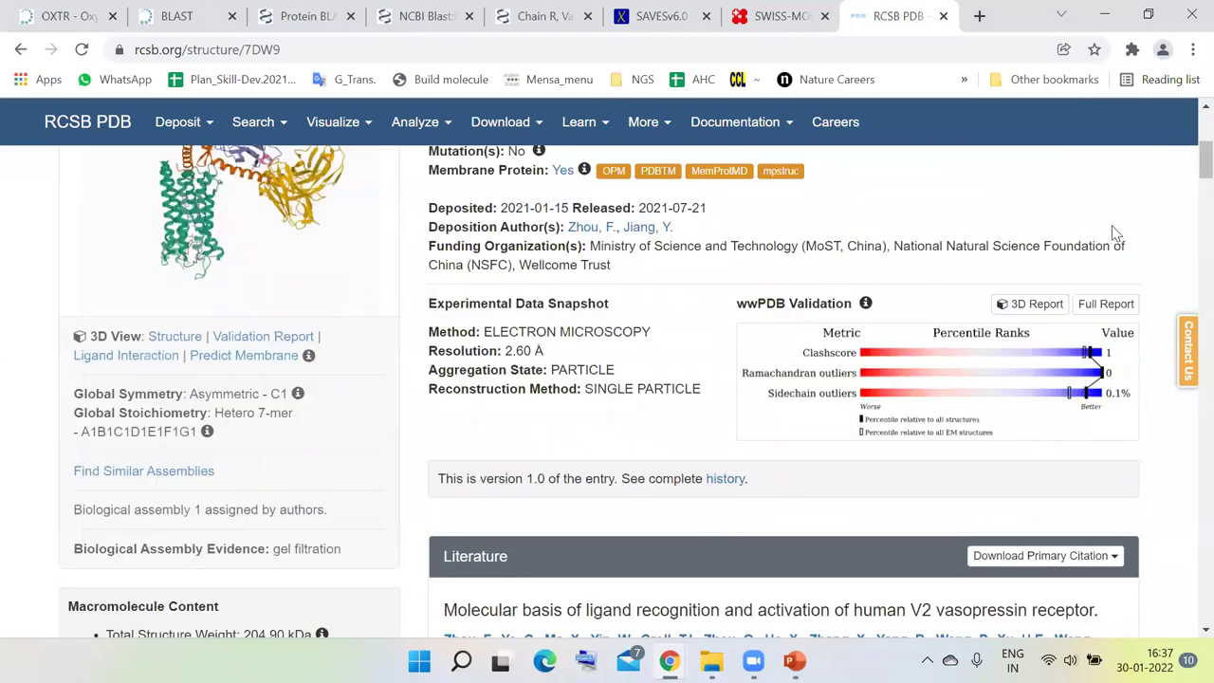
{"action": "left_click", "coordinate": [1121, 188]}
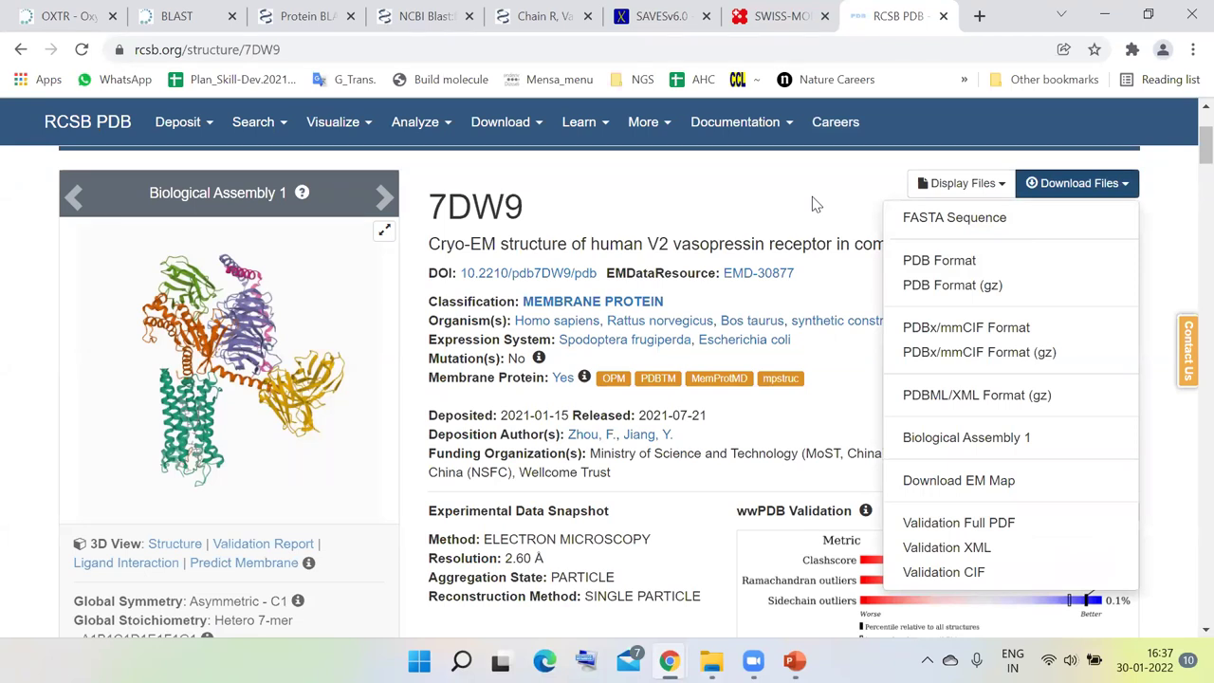
{"action": "left_click", "coordinate": [943, 16]}
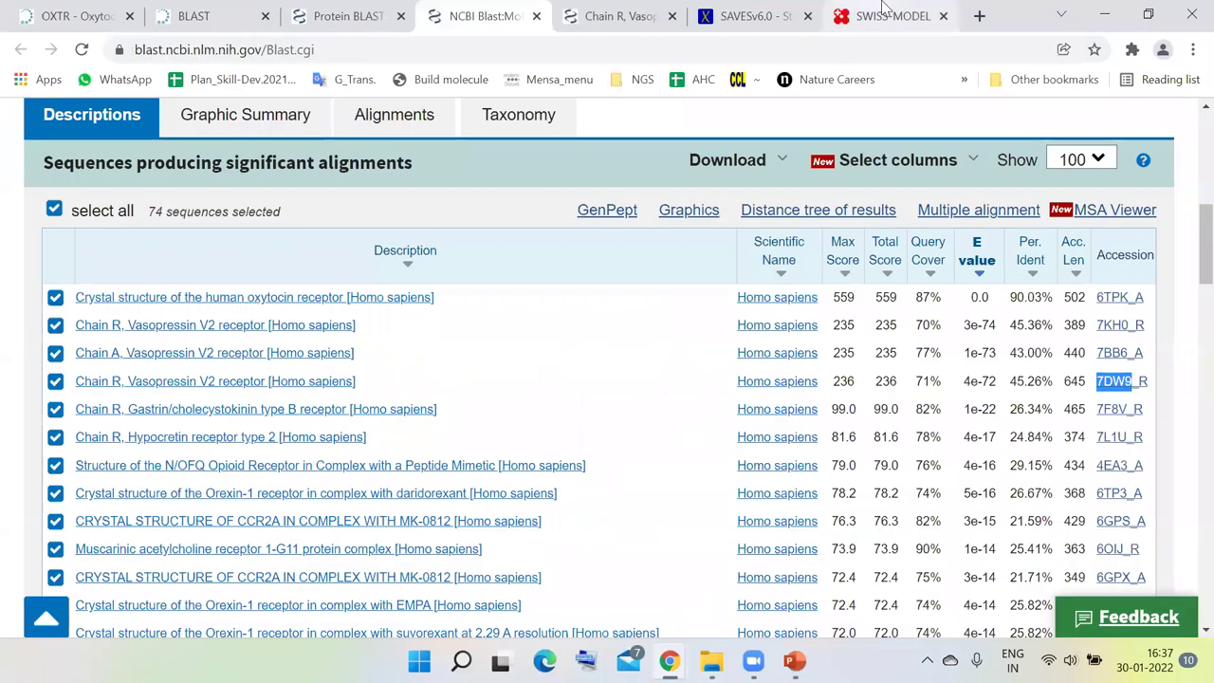
- Switch to SWISS-MODEL, search its repository for "oxytocin receptor", view the matches, and return to the start page
{"action": "left_click", "coordinate": [889, 14]}
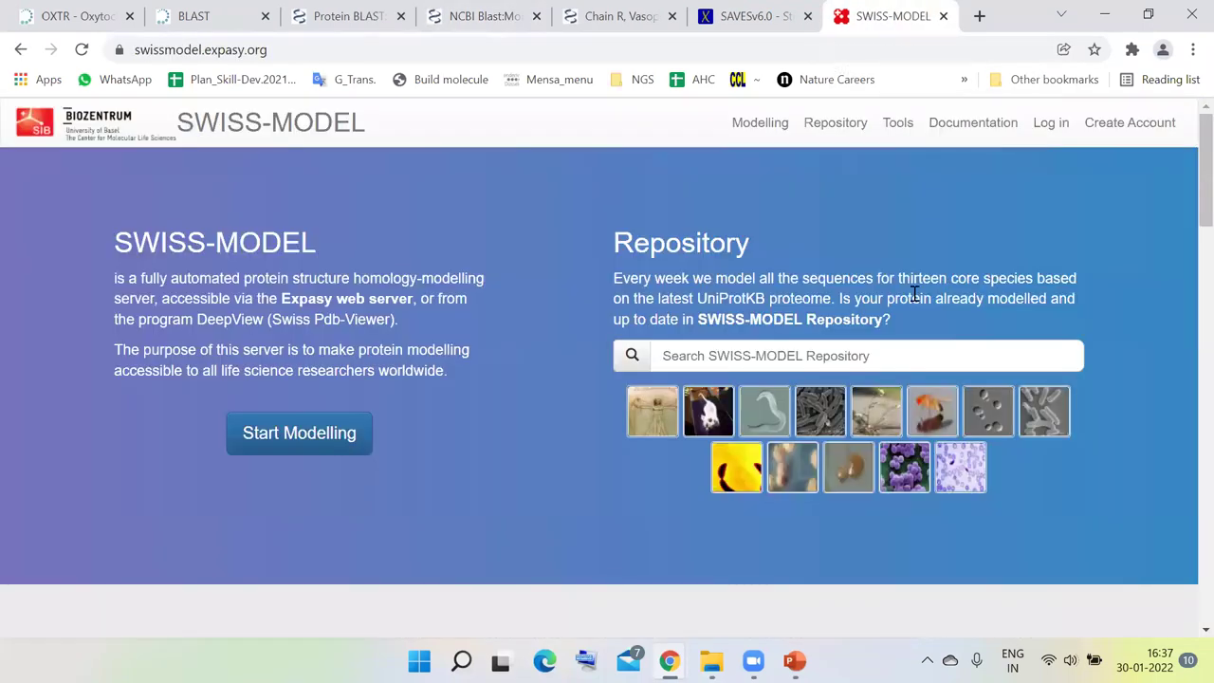
{"action": "left_click", "coordinate": [834, 353]}
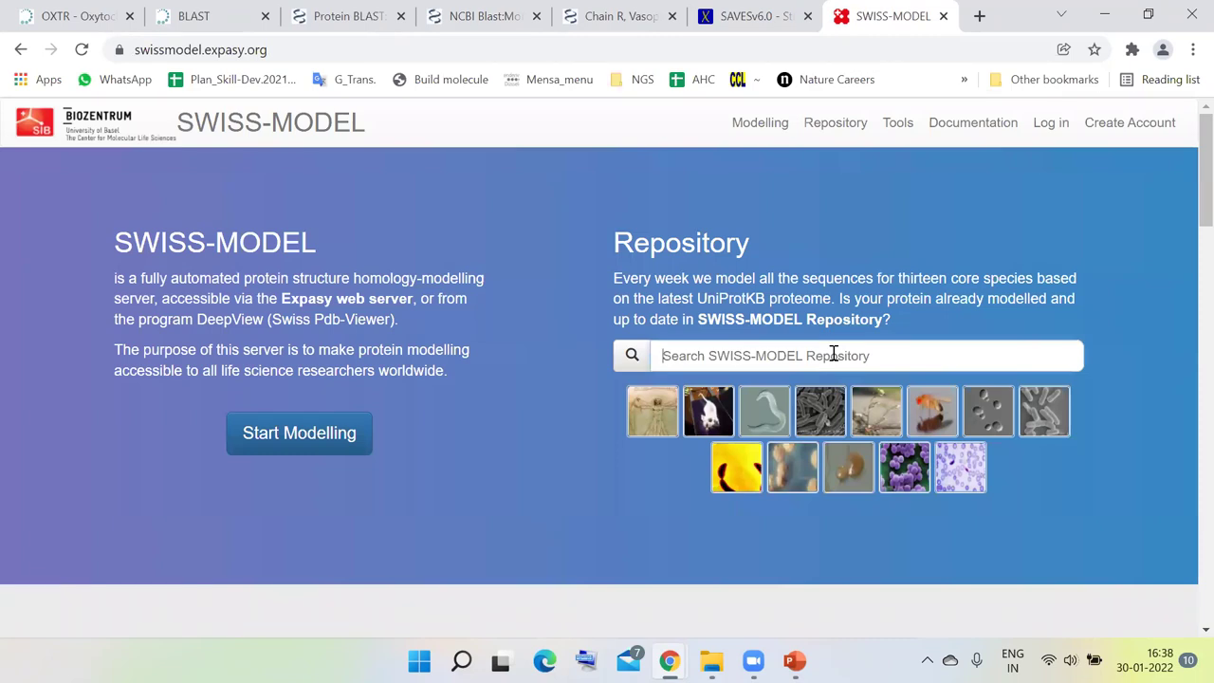
{"action": "type", "text": "oxytocin receptor"}
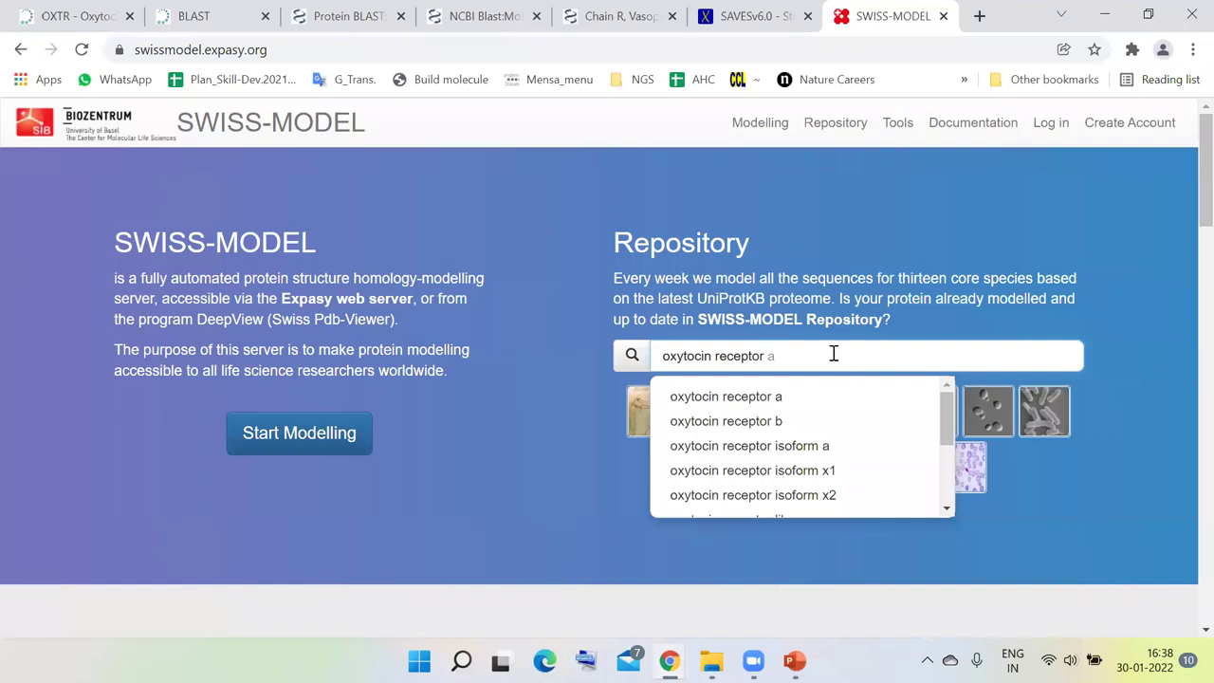
{"action": "key", "text": "Return"}
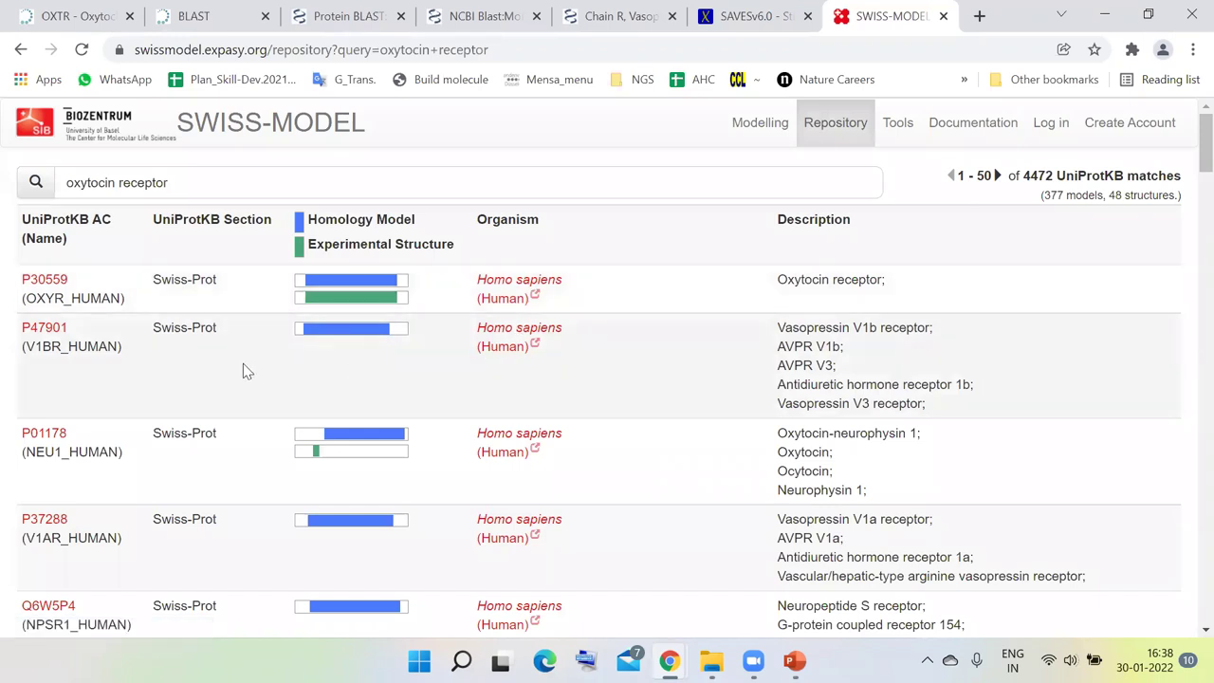
{"action": "left_click", "coordinate": [21, 49]}
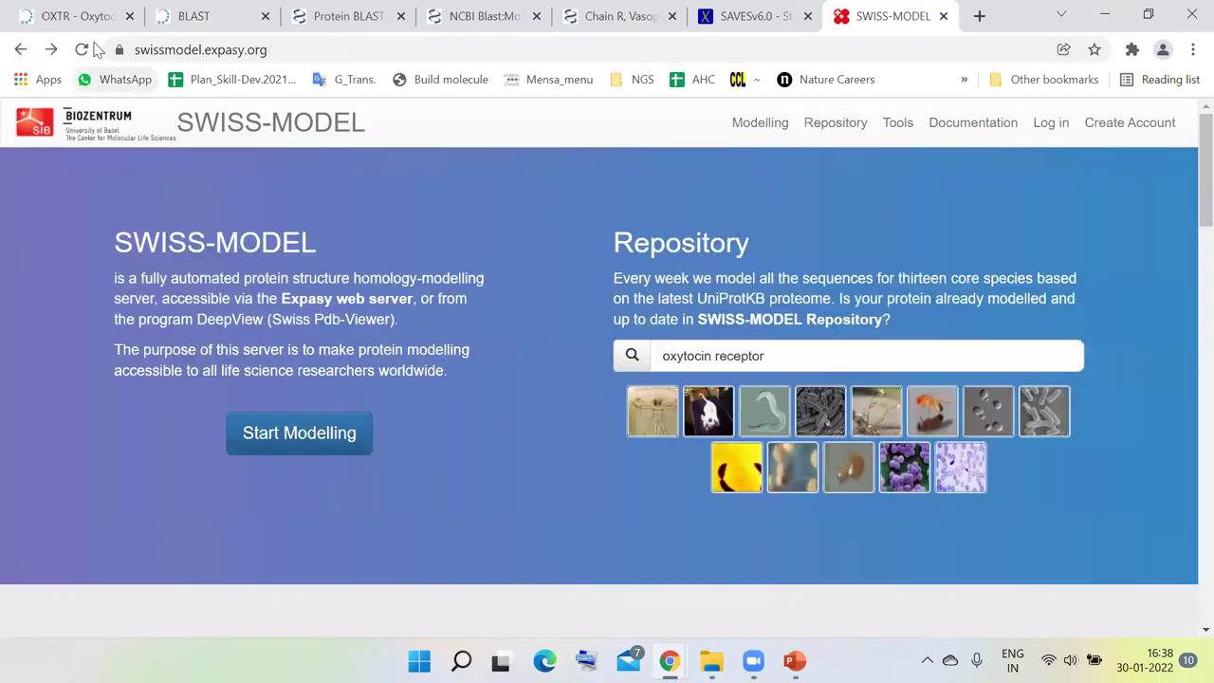
- Copy the accession P30559 from the heading of the human oxytocin receptor's UniProt entry
{"action": "left_click", "coordinate": [90, 8]}
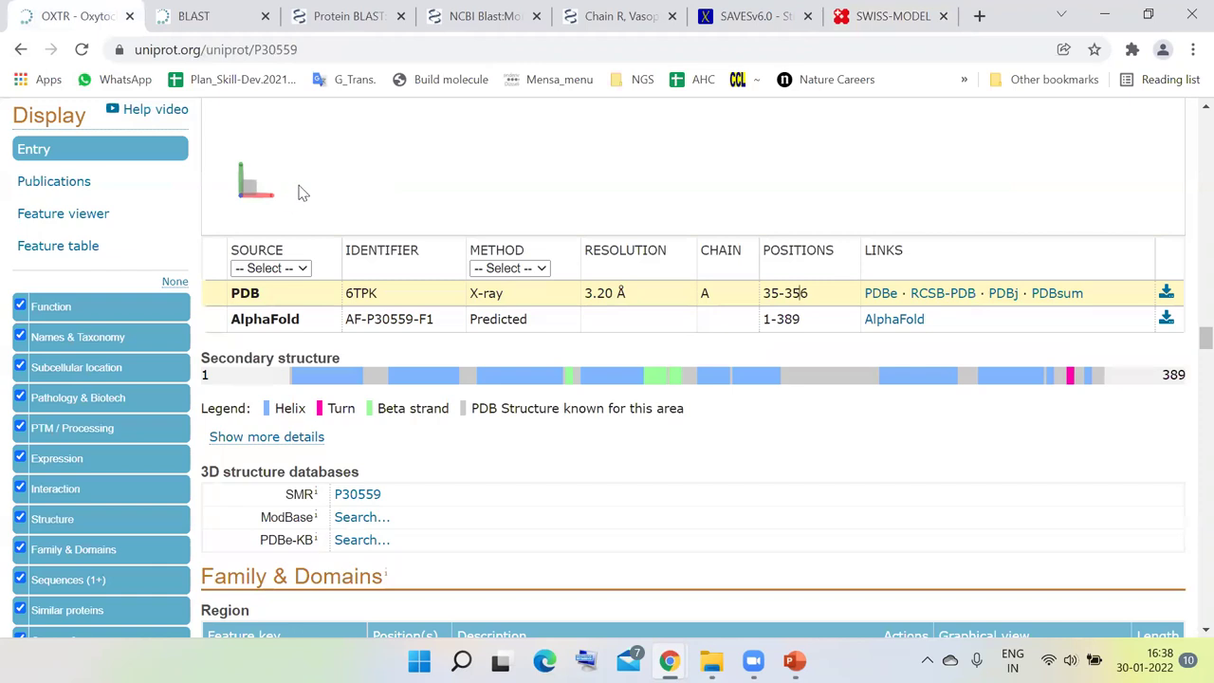
{"action": "scroll", "coordinate": [1188, 287], "scroll_direction": "up", "scroll_amount": 10}
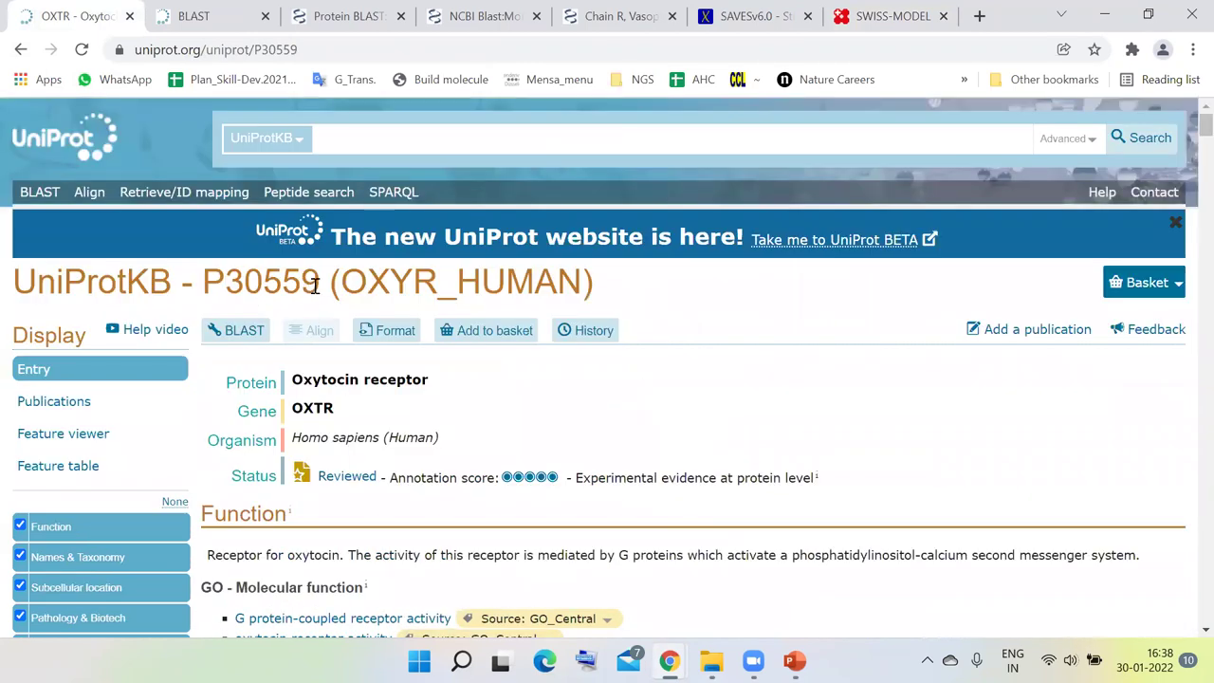
{"action": "left_click_drag", "start_coordinate": [315, 286], "coordinate": [206, 282]}
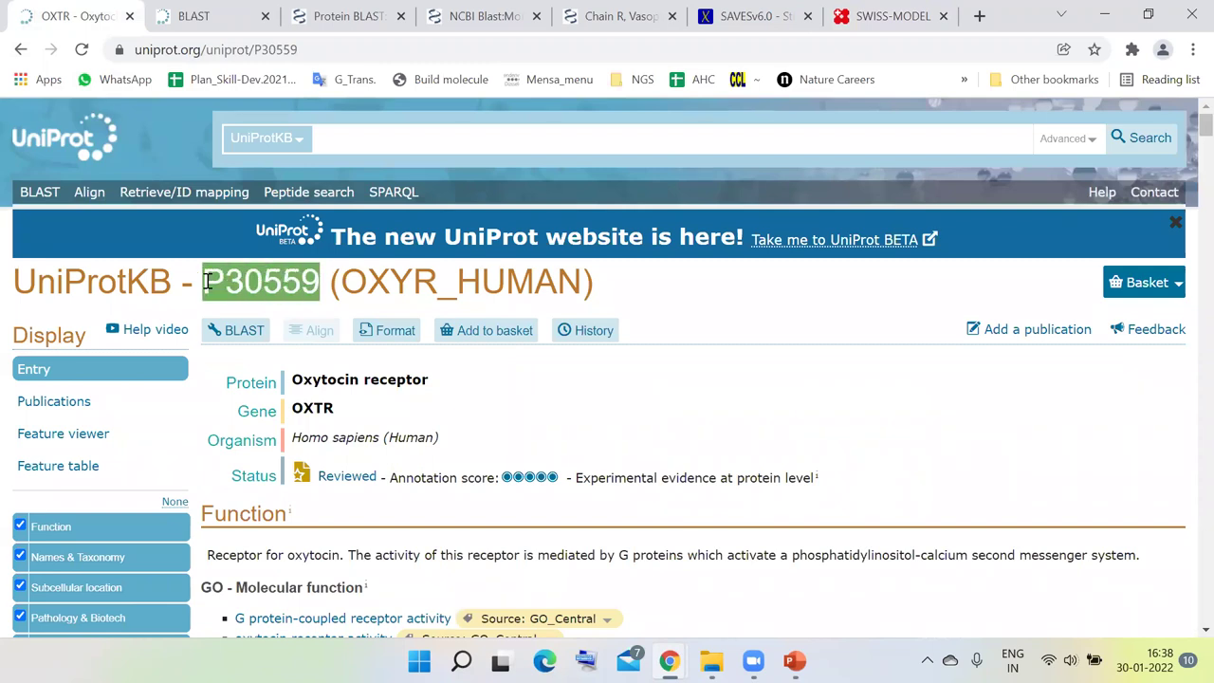
{"action": "right_click", "coordinate": [292, 281]}
{"action": "left_click", "coordinate": [337, 284]}
- Replace the SWISS-MODEL Repository search text with P30559 and open the matching repository entry
{"action": "left_click", "coordinate": [869, 11]}
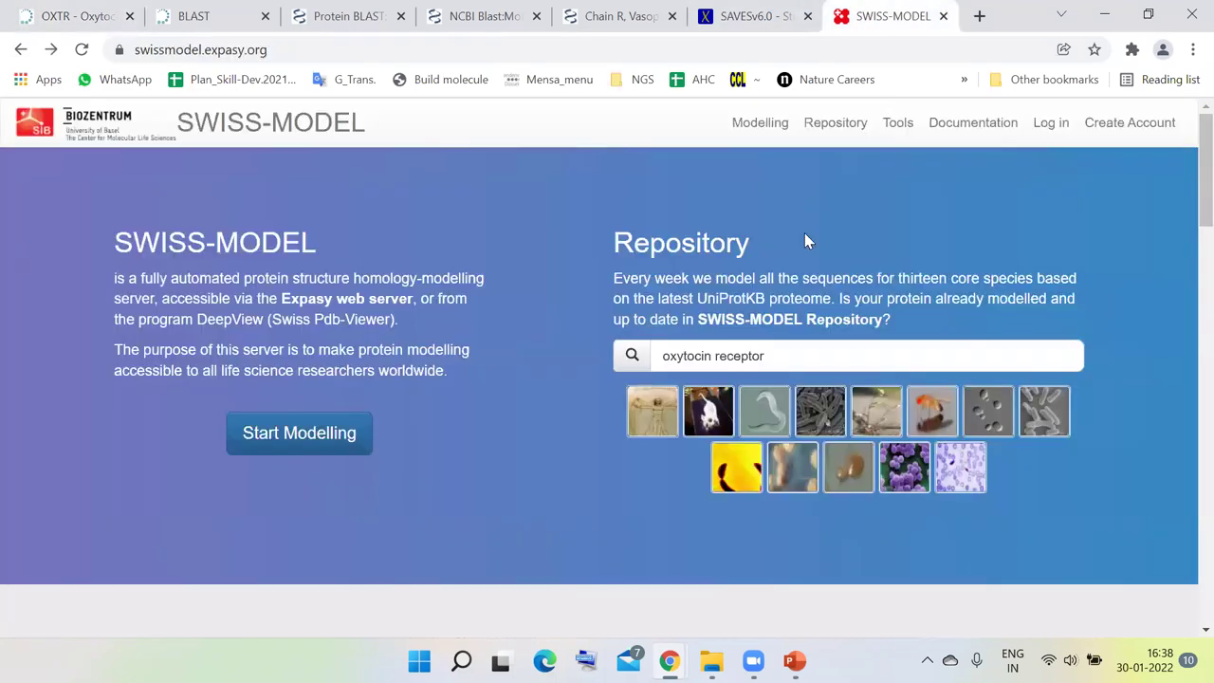
{"action": "left_click", "coordinate": [792, 354]}
{"action": "key", "text": "ctrl+a"}
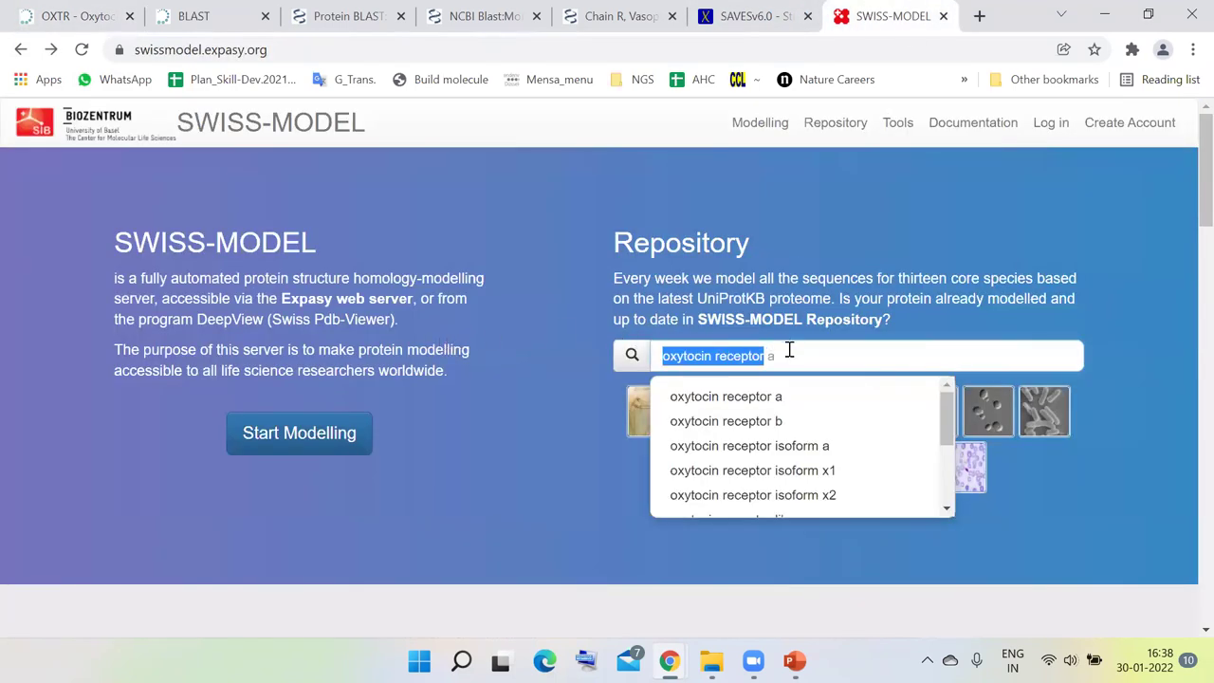
{"action": "key", "text": "ctrl+v"}
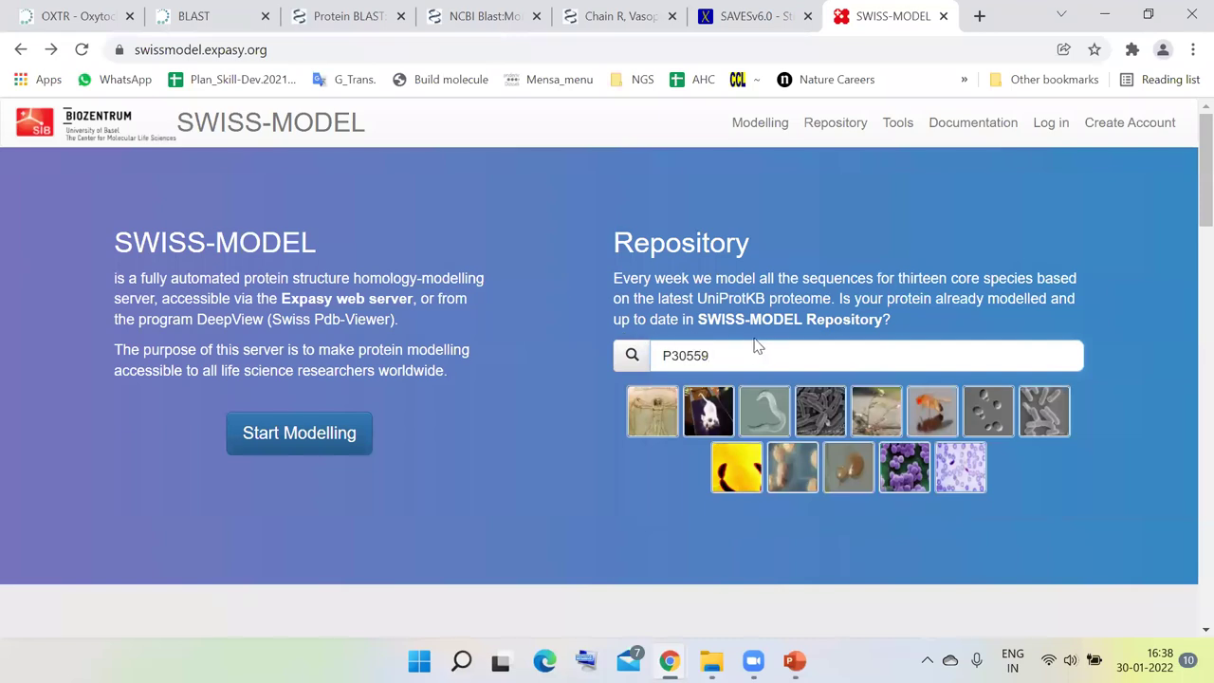
{"action": "key", "text": "Return"}
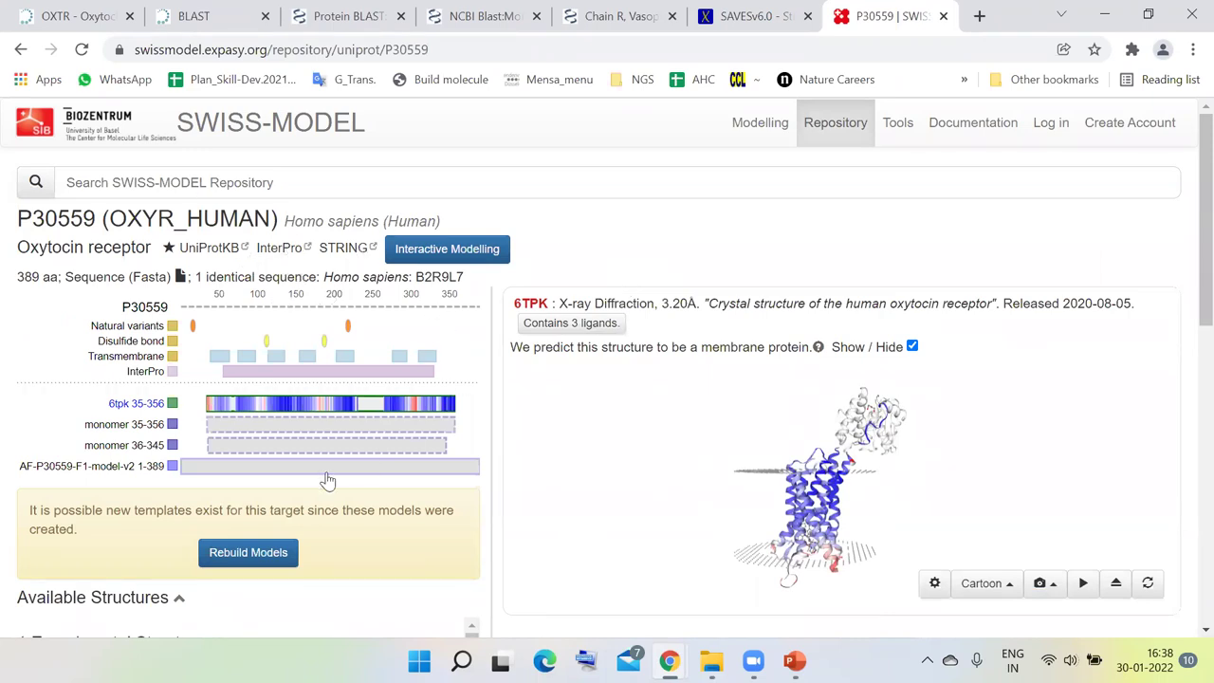
- Examine the experimental structure and SWISS-MODEL models available for P30559, sorting the models by QMEANDisCo in ascending order
{"action": "scroll", "coordinate": [376, 468], "scroll_direction": "down", "scroll_amount": 2}
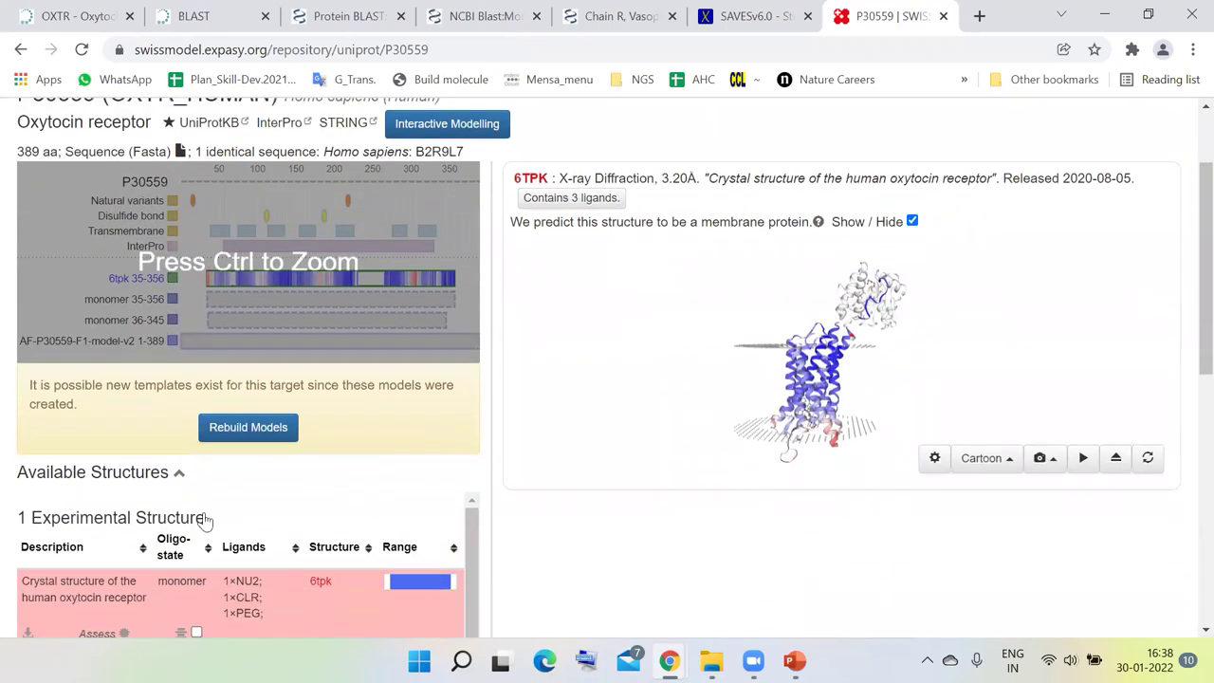
{"action": "scroll", "coordinate": [217, 522], "scroll_direction": "down", "scroll_amount": 2}
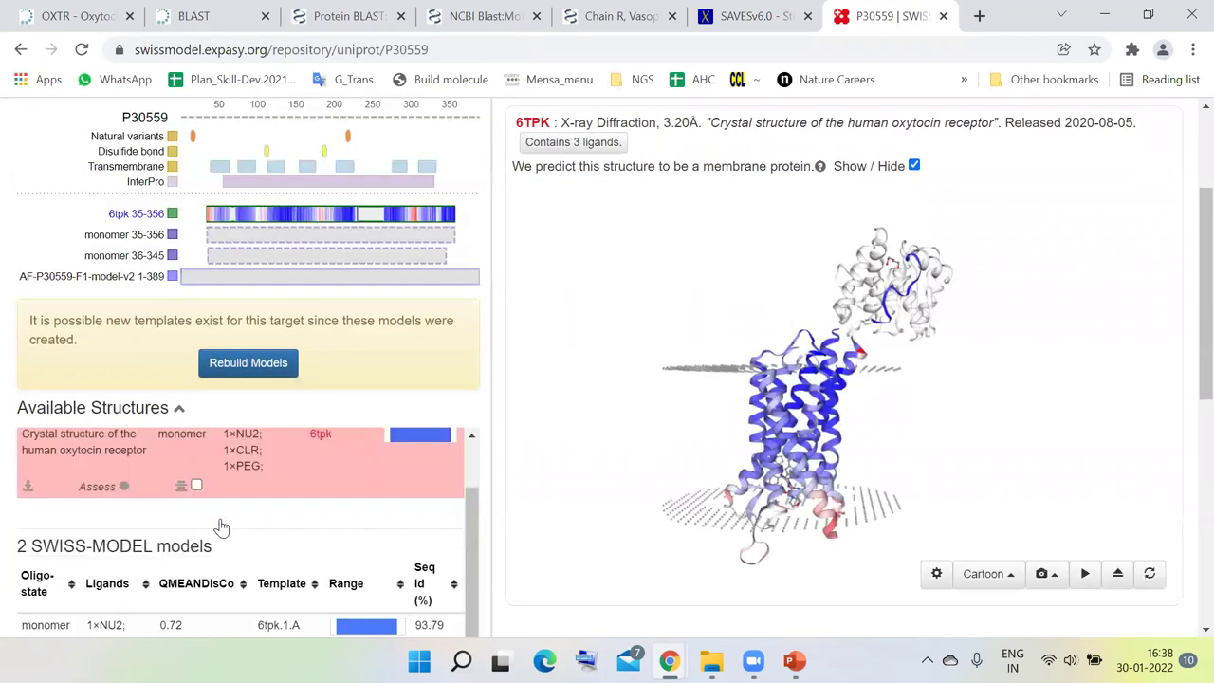
{"action": "scroll", "coordinate": [285, 544], "scroll_direction": "down", "scroll_amount": 2}
{"action": "scroll", "coordinate": [312, 548], "scroll_direction": "up", "scroll_amount": 2}
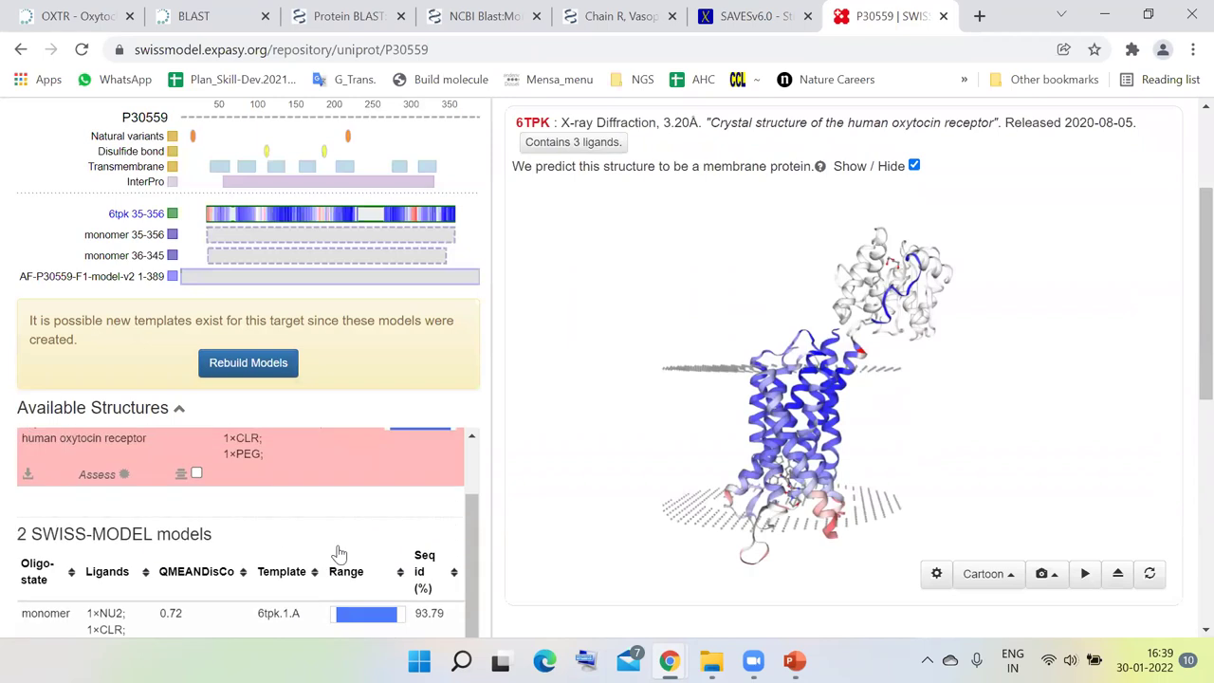
{"action": "scroll", "coordinate": [541, 487], "scroll_direction": "down", "scroll_amount": 1}
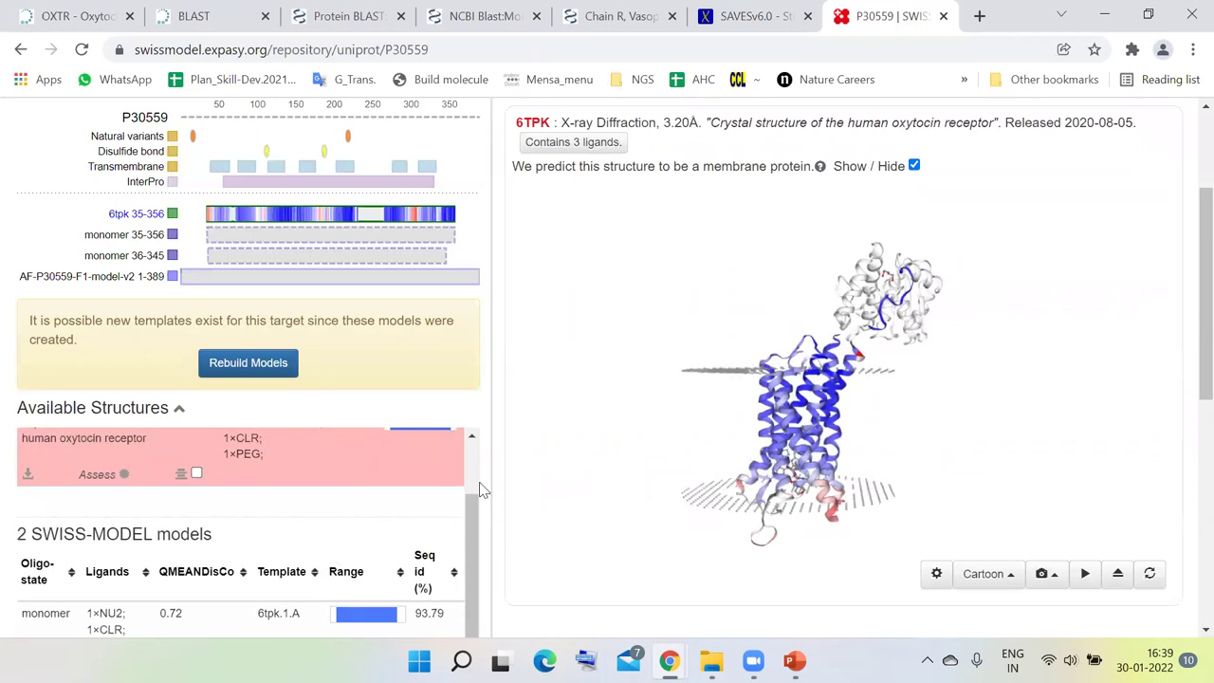
{"action": "scroll", "coordinate": [471, 520], "scroll_direction": "down", "scroll_amount": 2}
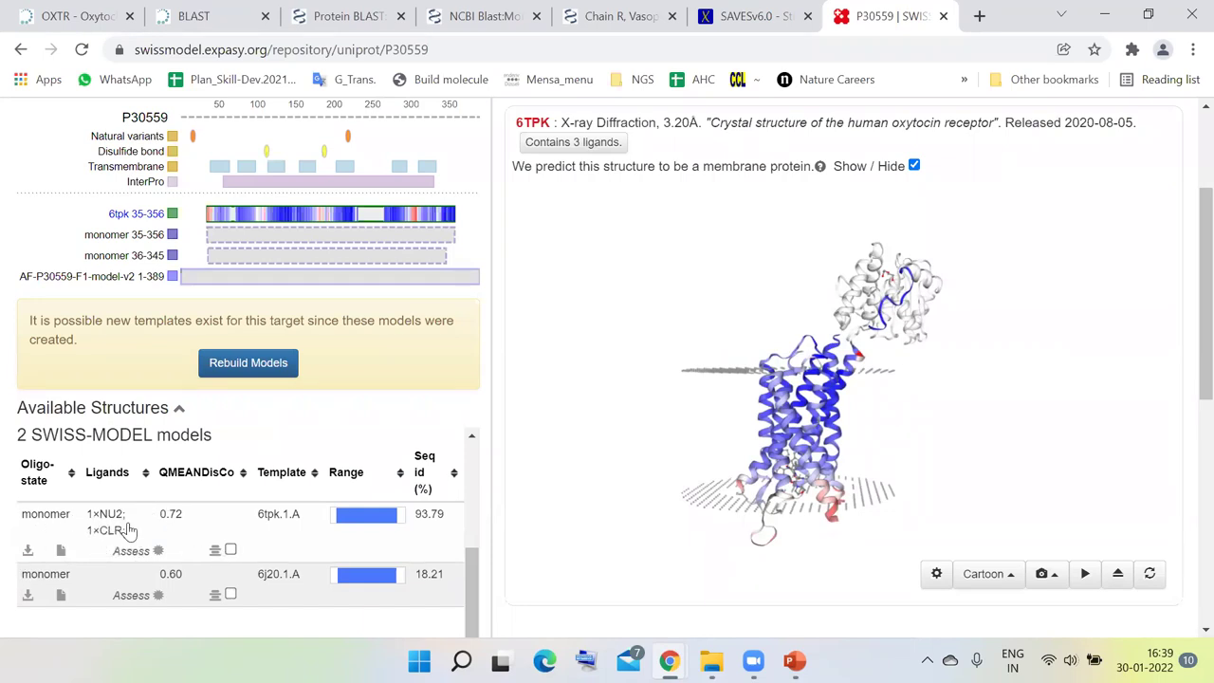
{"action": "scroll", "coordinate": [75, 557], "scroll_direction": "up", "scroll_amount": 2}
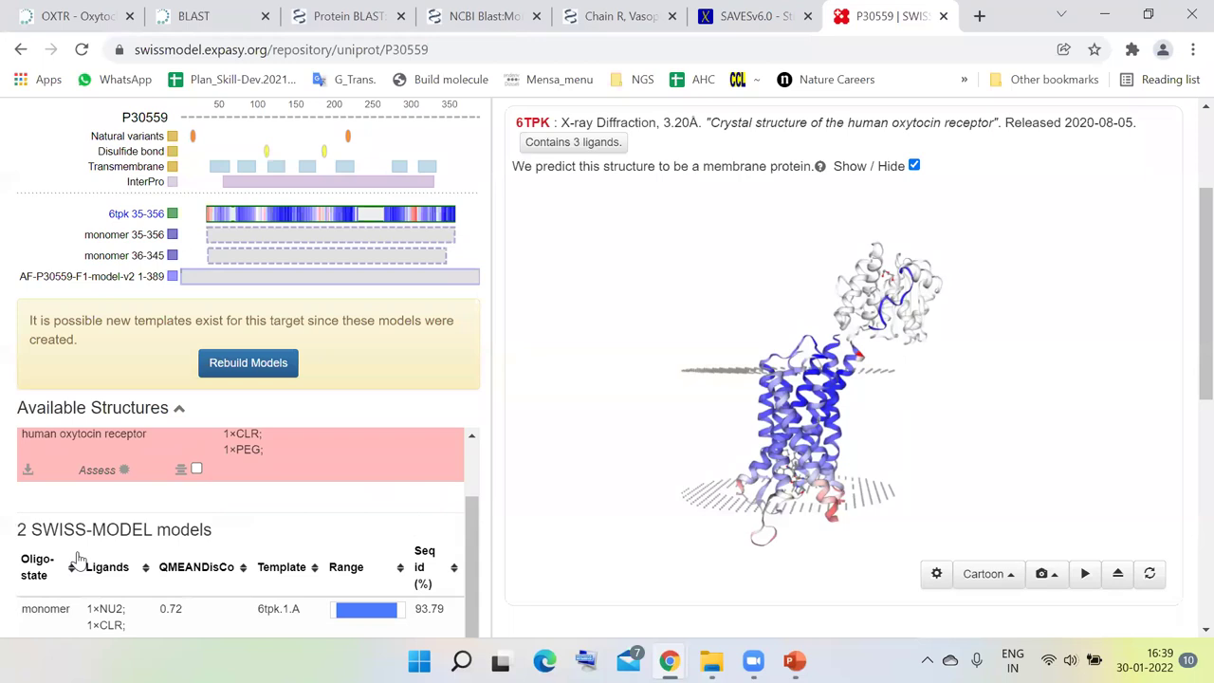
{"action": "scroll", "coordinate": [190, 569], "scroll_direction": "down", "scroll_amount": 2}
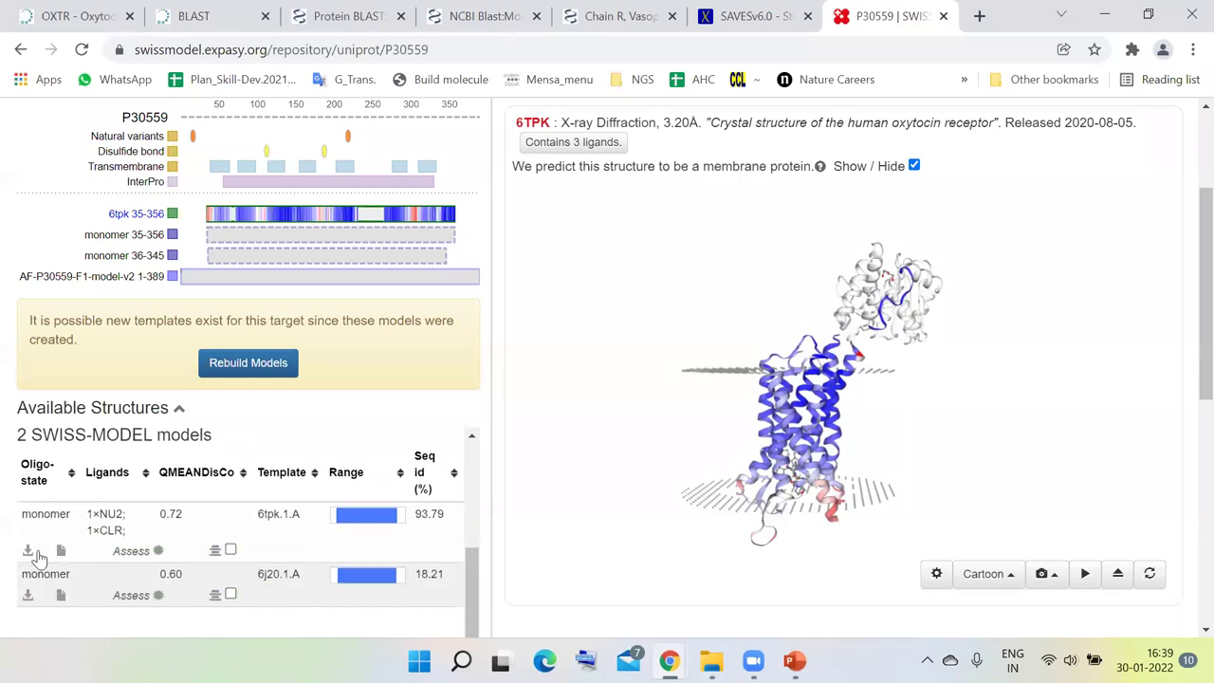
{"action": "left_click", "coordinate": [243, 464]}
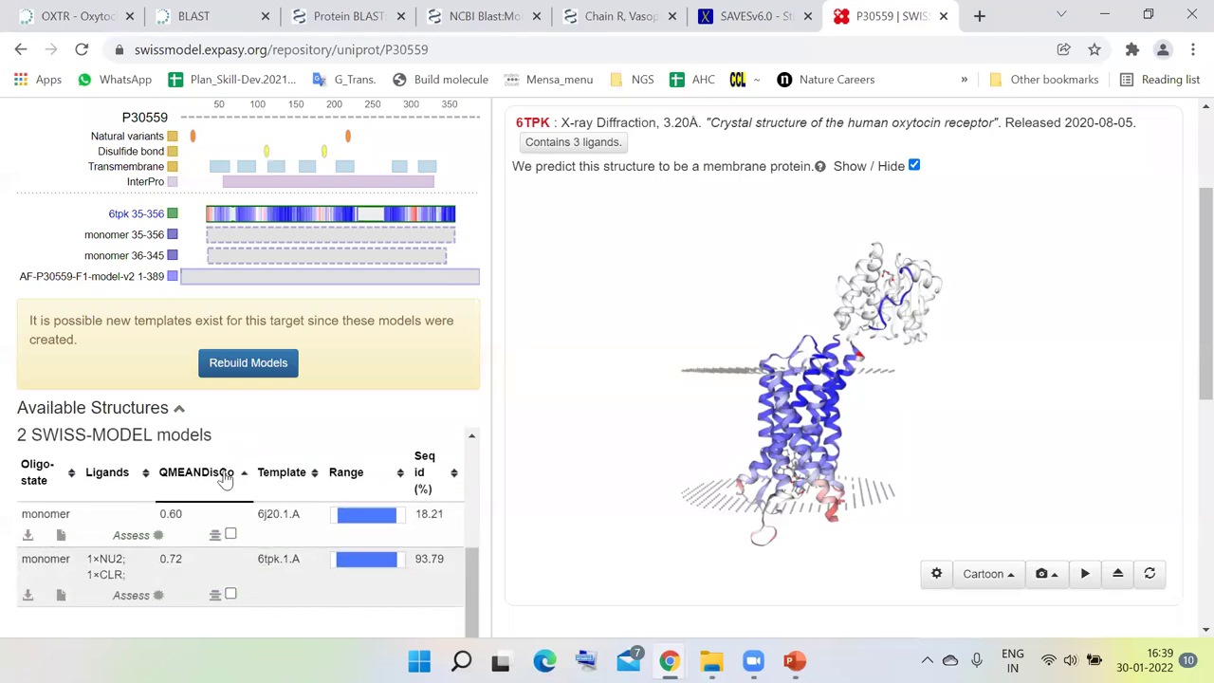
{"action": "scroll", "coordinate": [225, 479], "scroll_direction": "up", "scroll_amount": 5}
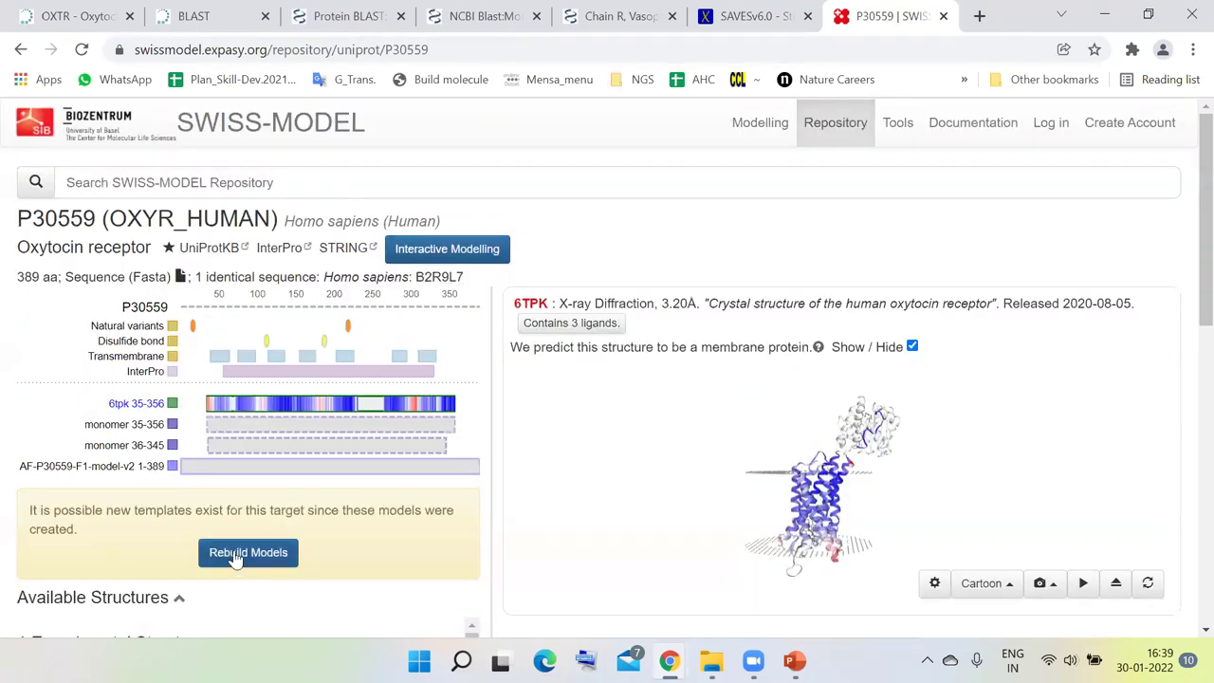
- Open interactive modelling for P30559, clear the preloaded target sequence, and paste the copied accession as the target
{"action": "left_click", "coordinate": [456, 250]}
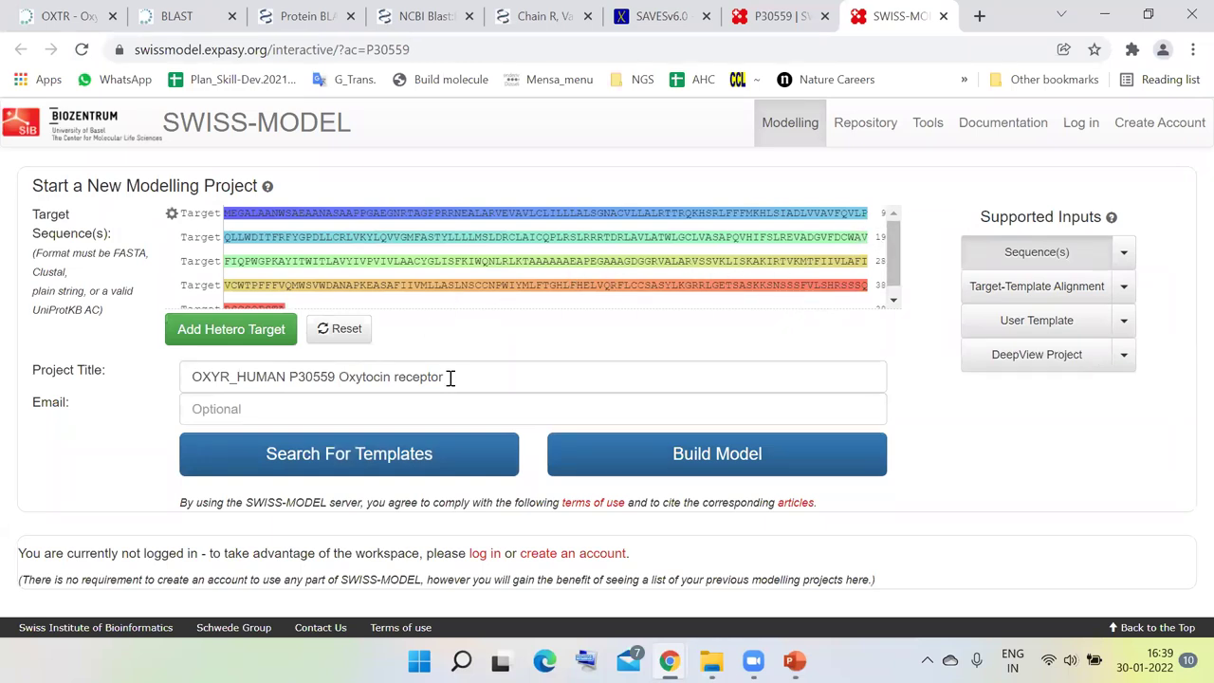
{"action": "left_click", "coordinate": [328, 328]}
{"action": "left_click", "coordinate": [497, 250]}
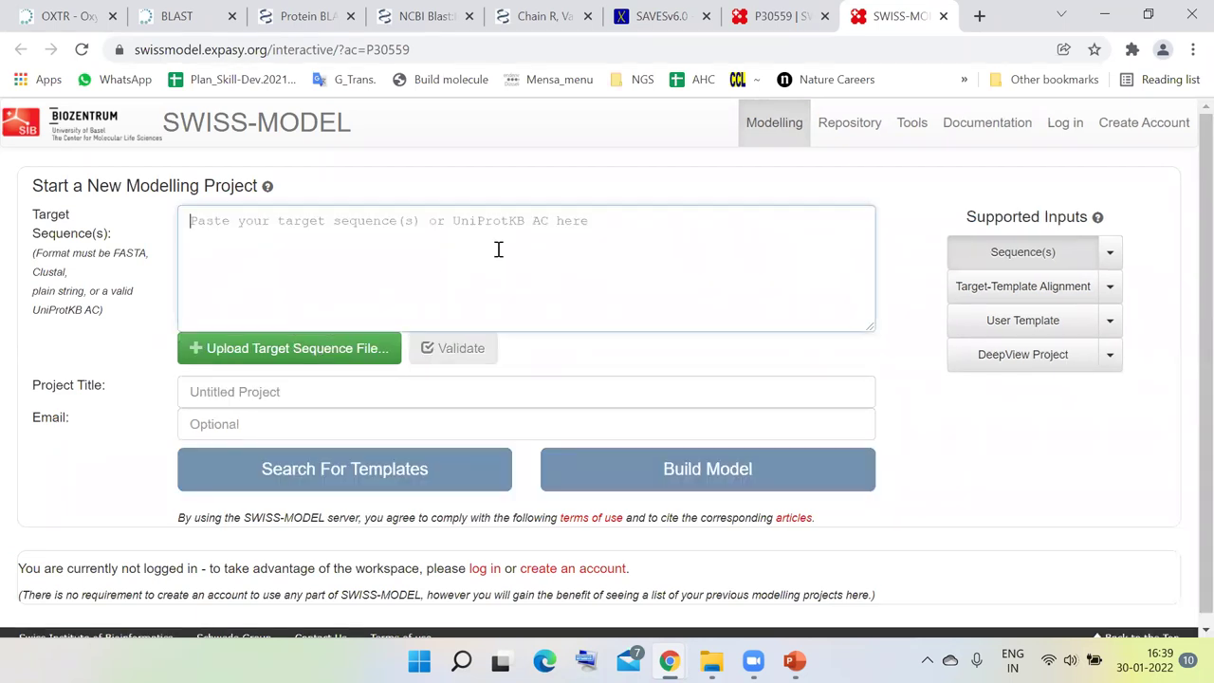
{"action": "key", "text": "ctrl+v"}
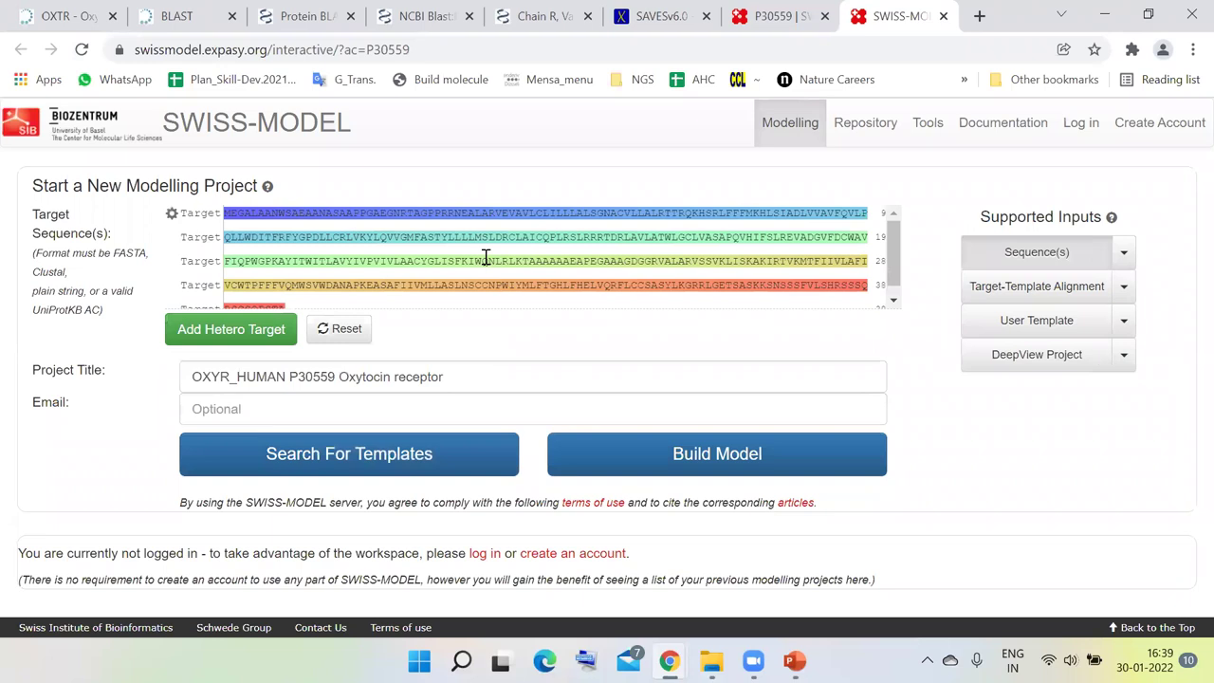
- Copy the full P30559 FASTA sequence from the UniProt BLAST form and use it to replace the SWISS-MODEL target
{"action": "left_click", "coordinate": [190, 14]}
{"action": "left_click", "coordinate": [315, 449]}
{"action": "key", "text": "ctrl+a"}
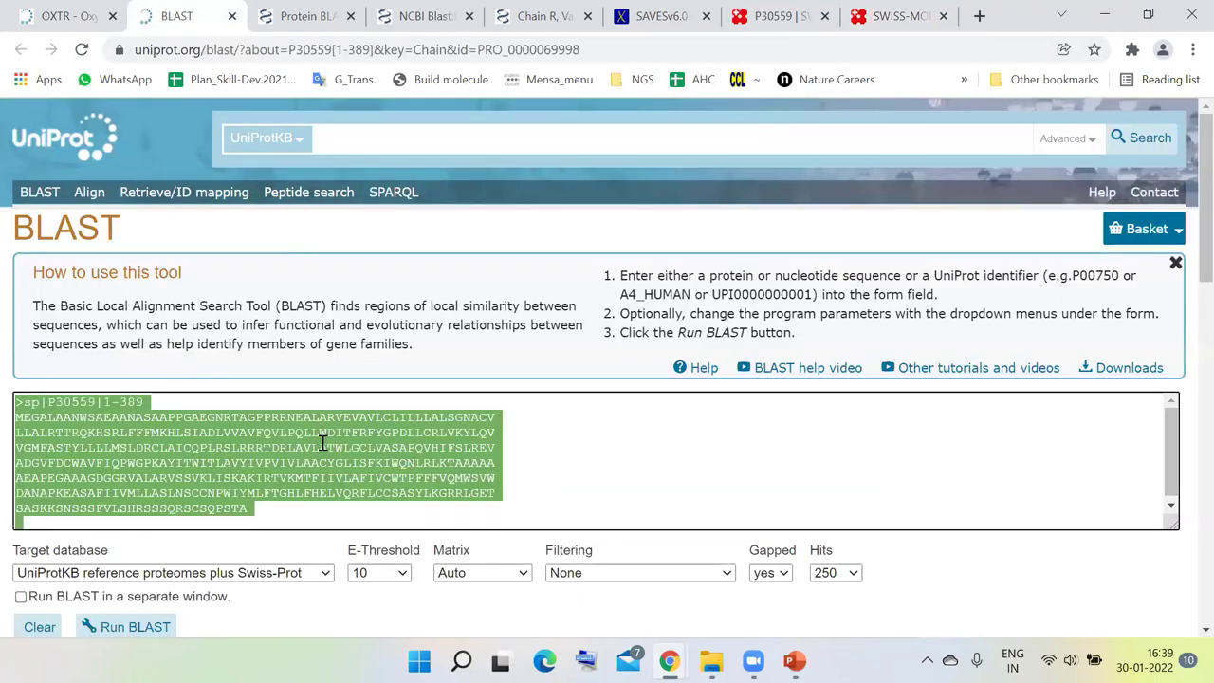
{"action": "left_click", "coordinate": [287, 455]}
{"action": "key", "text": "ctrl+a"}
{"action": "left_click", "coordinate": [891, 16]}
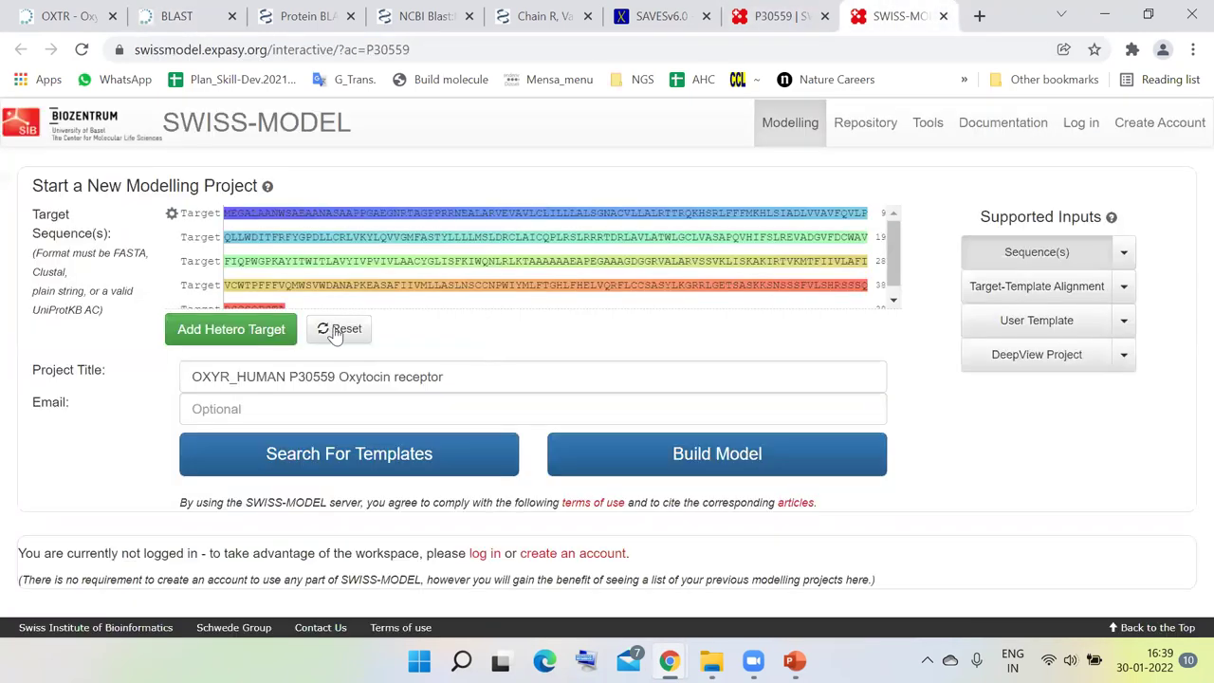
{"action": "left_click", "coordinate": [337, 329]}
{"action": "left_click", "coordinate": [404, 265]}
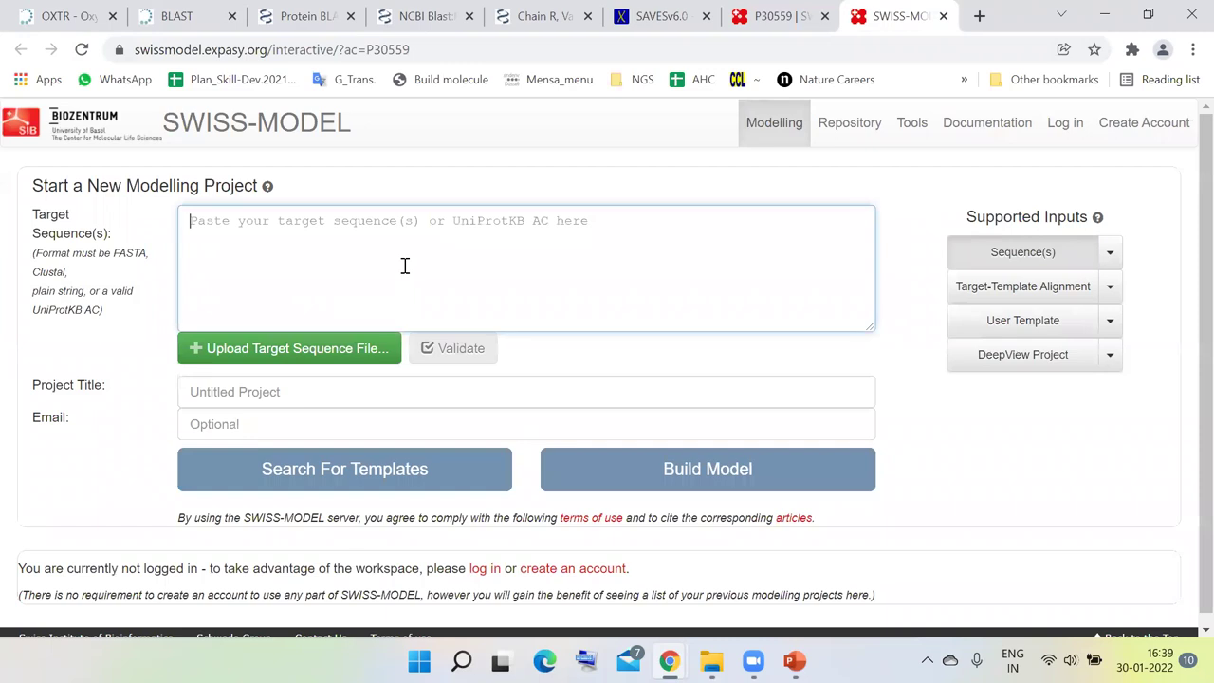
{"action": "key", "text": "ctrl+v"}
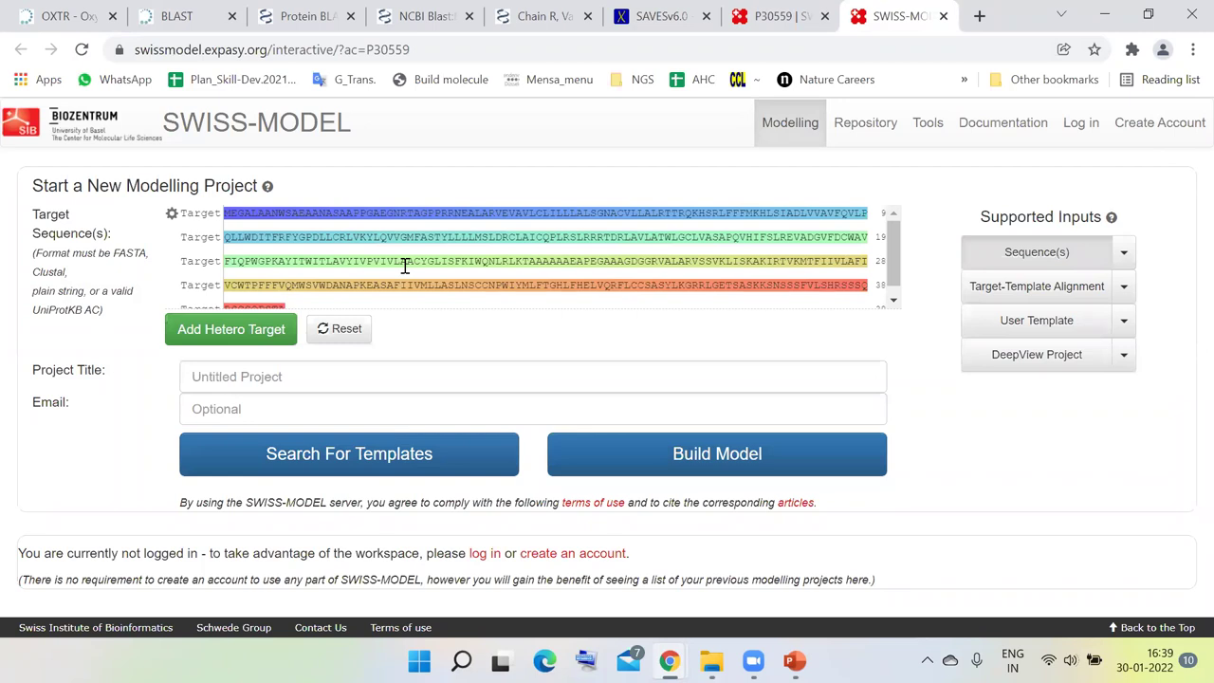
- Title the modelling project "Bla Bla", leave the optional email empty, and start the template search
{"action": "left_click", "coordinate": [353, 369]}
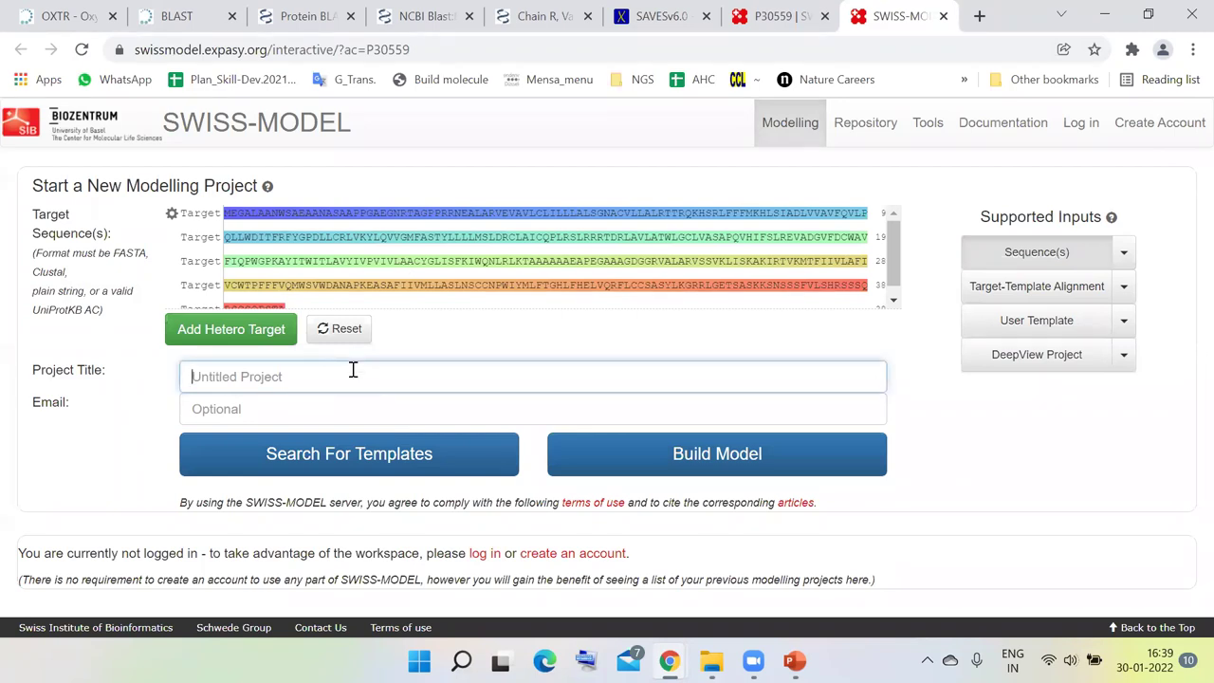
{"action": "type", "text": "Bla Bla"}
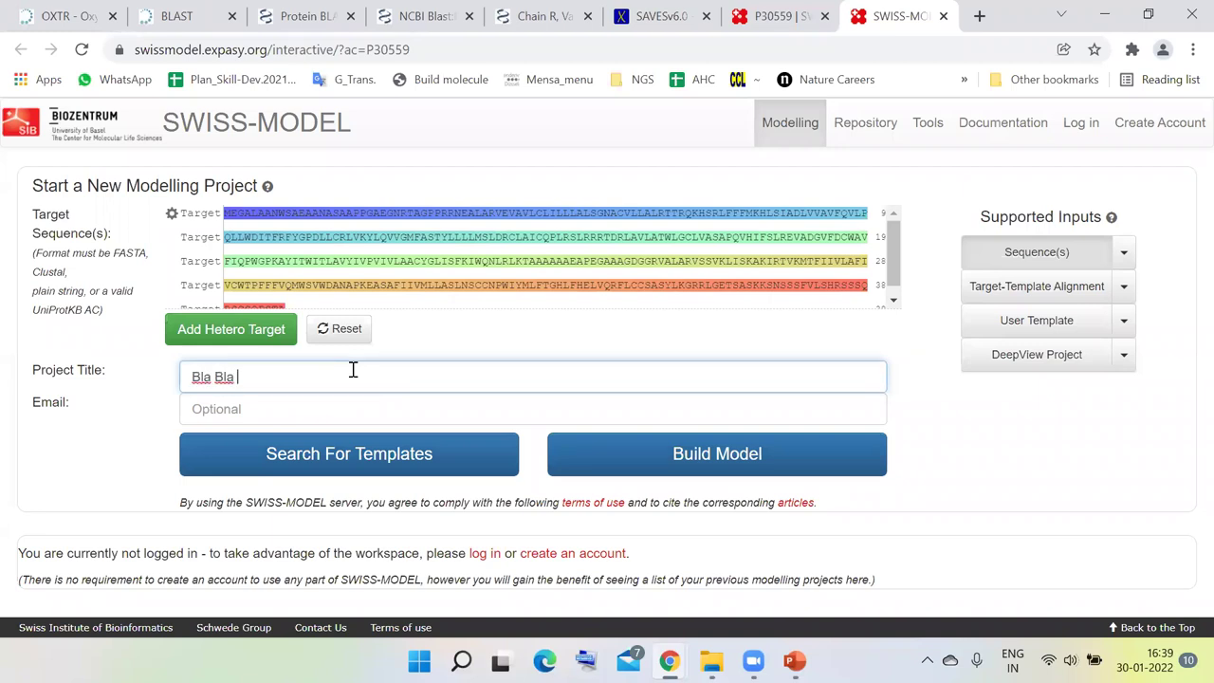
{"action": "left_click", "coordinate": [313, 403]}
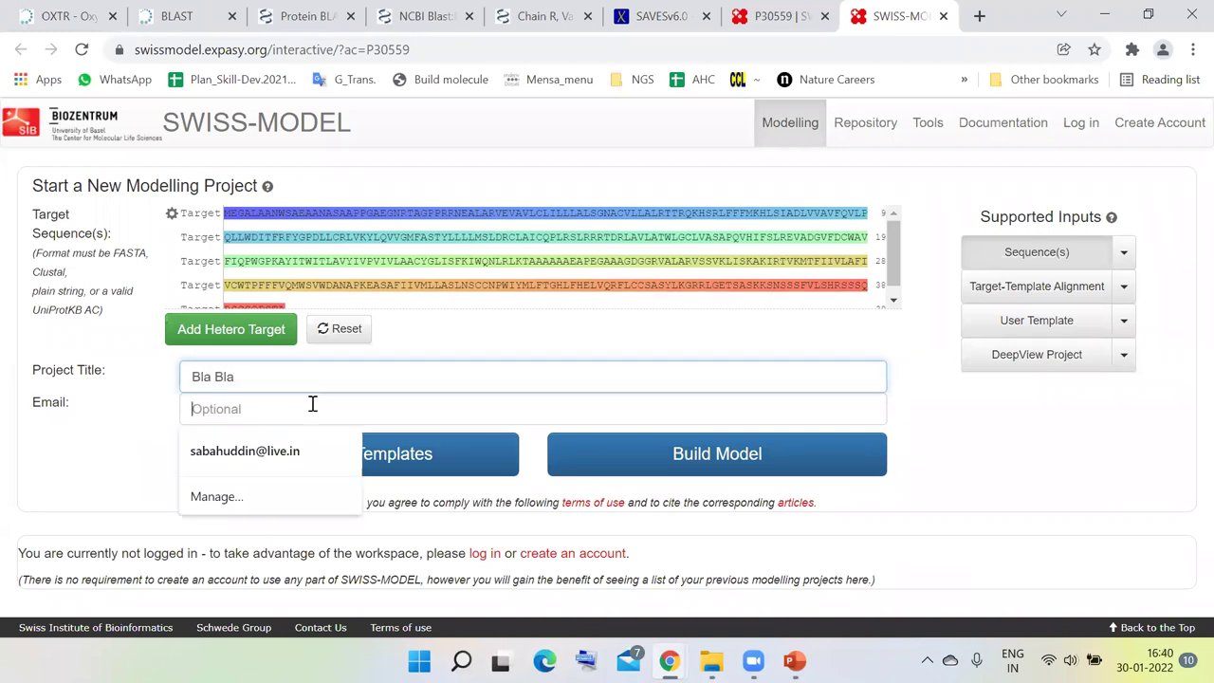
{"action": "left_click", "coordinate": [164, 419]}
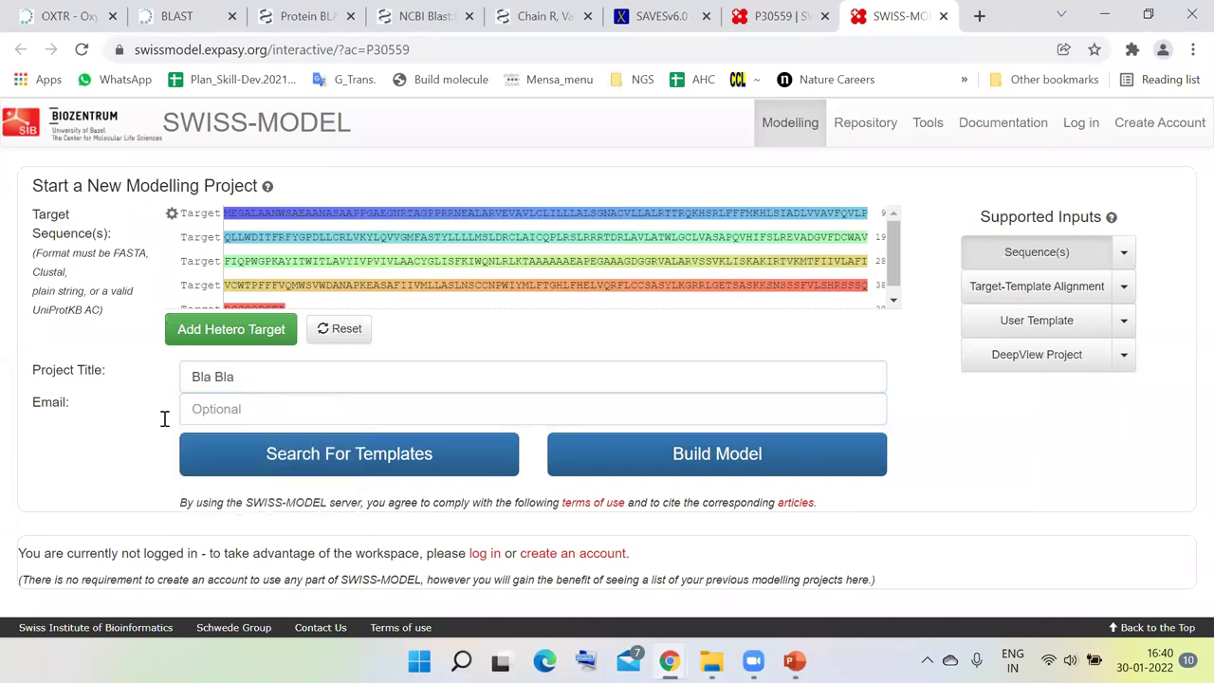
{"action": "left_click", "coordinate": [389, 459]}
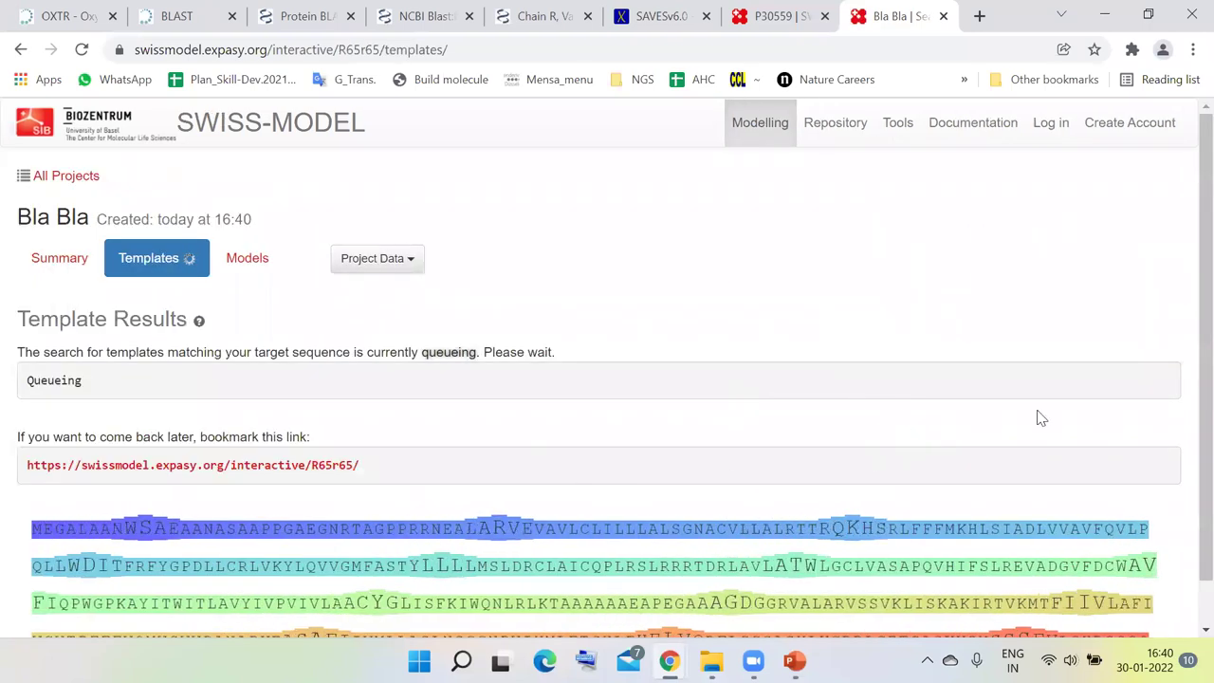
- Follow the template search progress log, examining the HHblits and BLAST stages run against SMTL
{"action": "scroll", "coordinate": [848, 404], "scroll_direction": "down", "scroll_amount": 1}
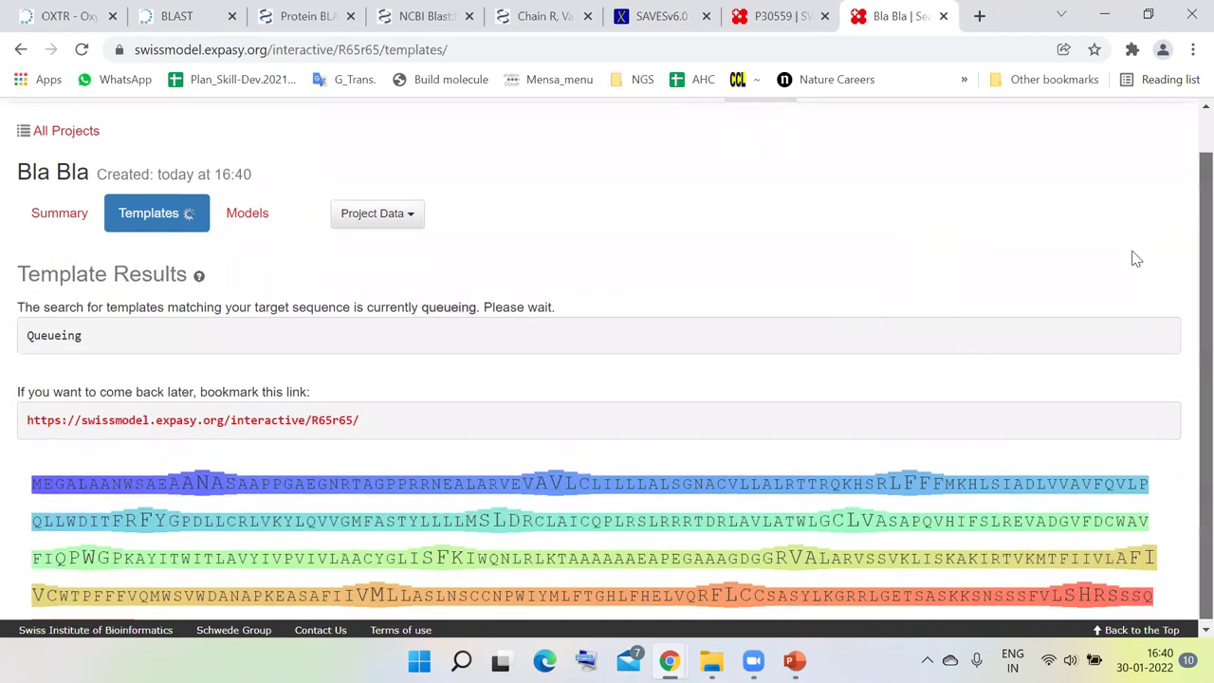
{"action": "scroll", "coordinate": [1133, 260], "scroll_direction": "up", "scroll_amount": 1}
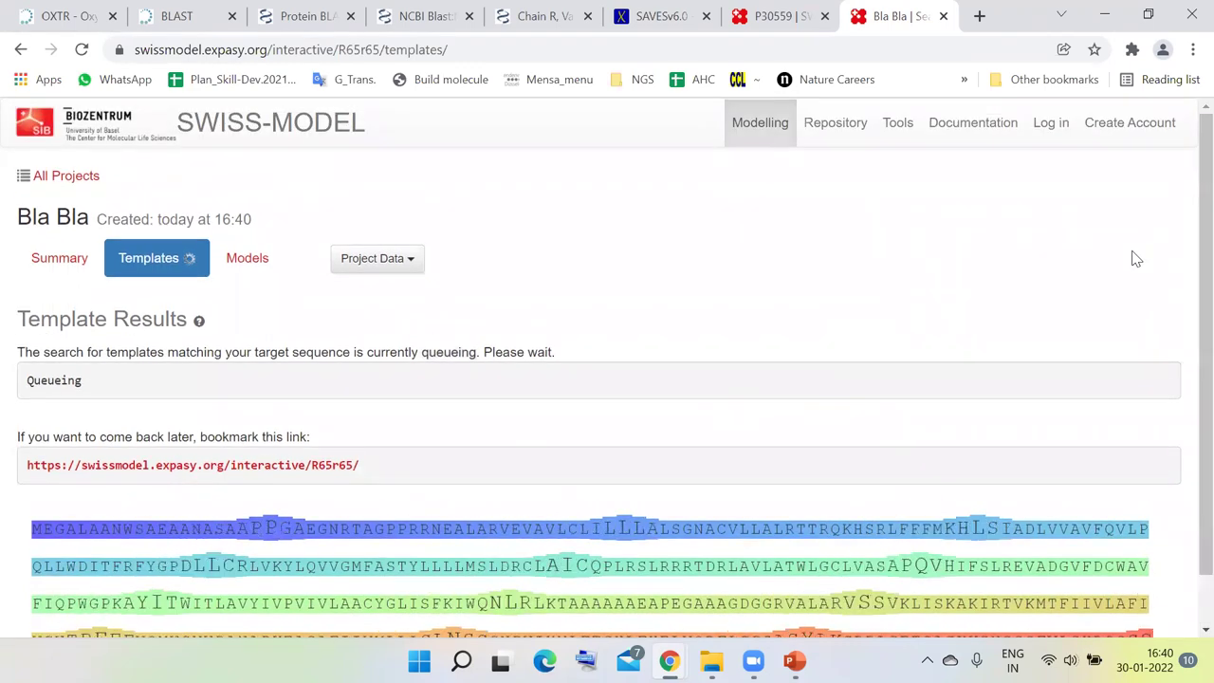
{"action": "left_click", "coordinate": [187, 262]}
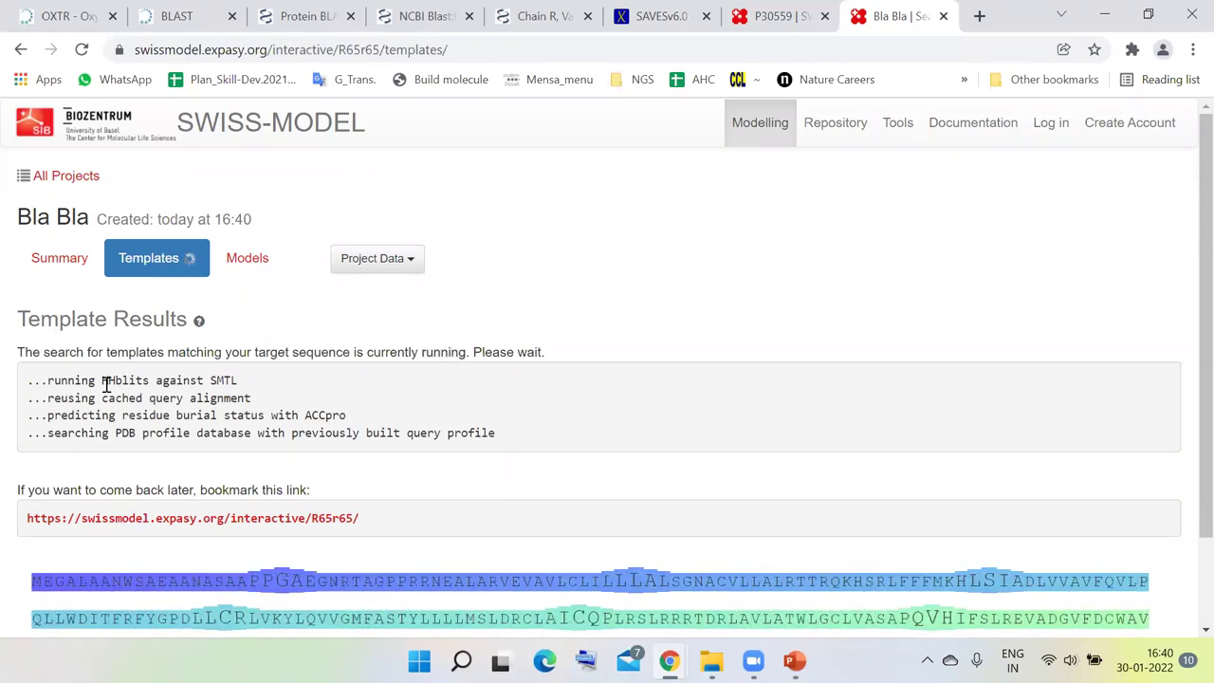
{"action": "left_click_drag", "start_coordinate": [103, 380], "coordinate": [148, 382]}
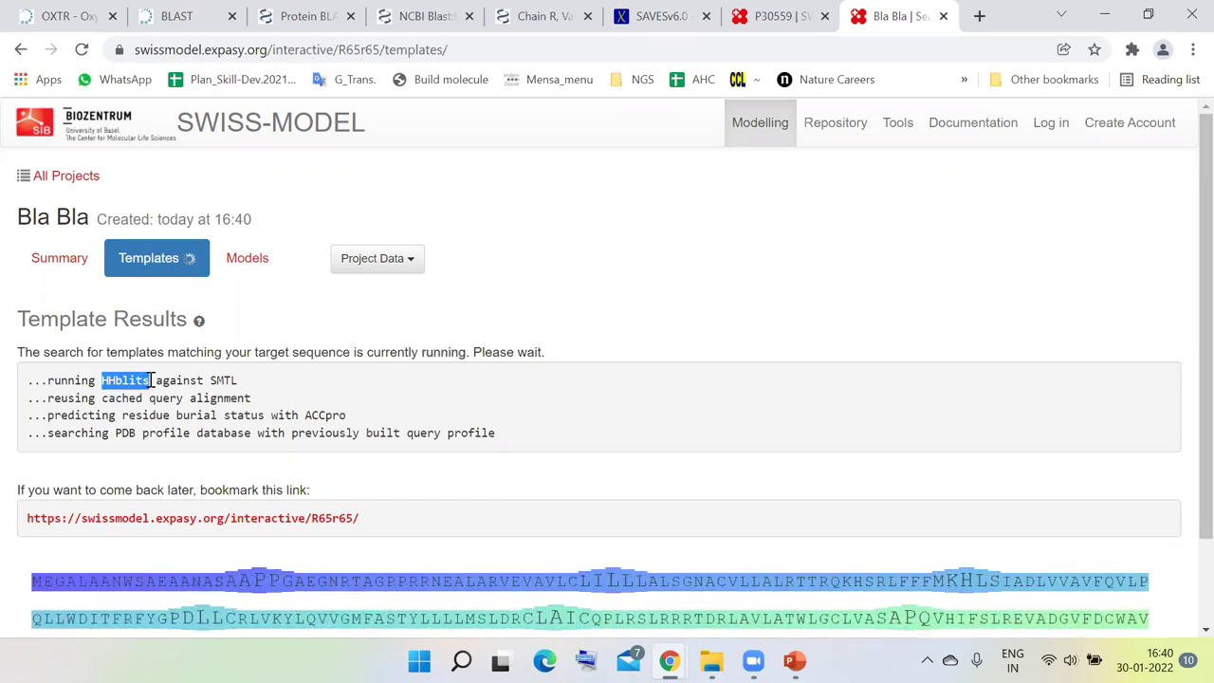
{"action": "left_click_drag", "start_coordinate": [151, 380], "coordinate": [107, 377]}
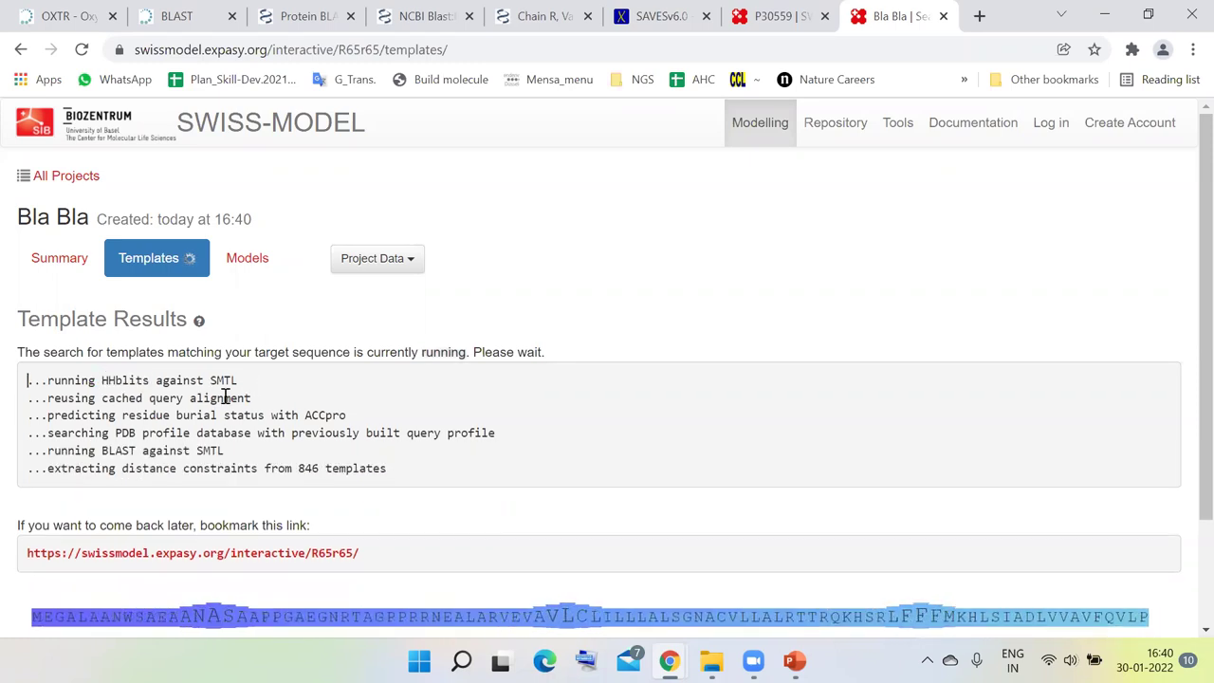
{"action": "left_click_drag", "start_coordinate": [137, 453], "coordinate": [100, 455]}
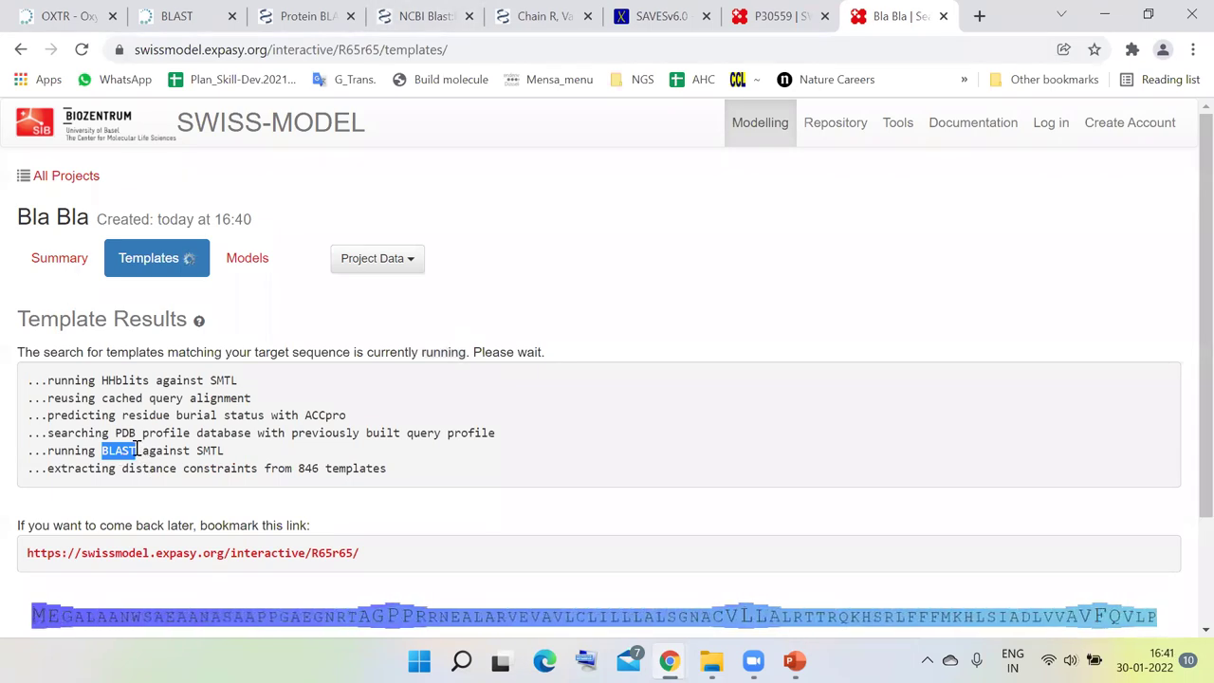
{"action": "left_click", "coordinate": [138, 449]}
{"action": "double_click", "coordinate": [117, 450]}
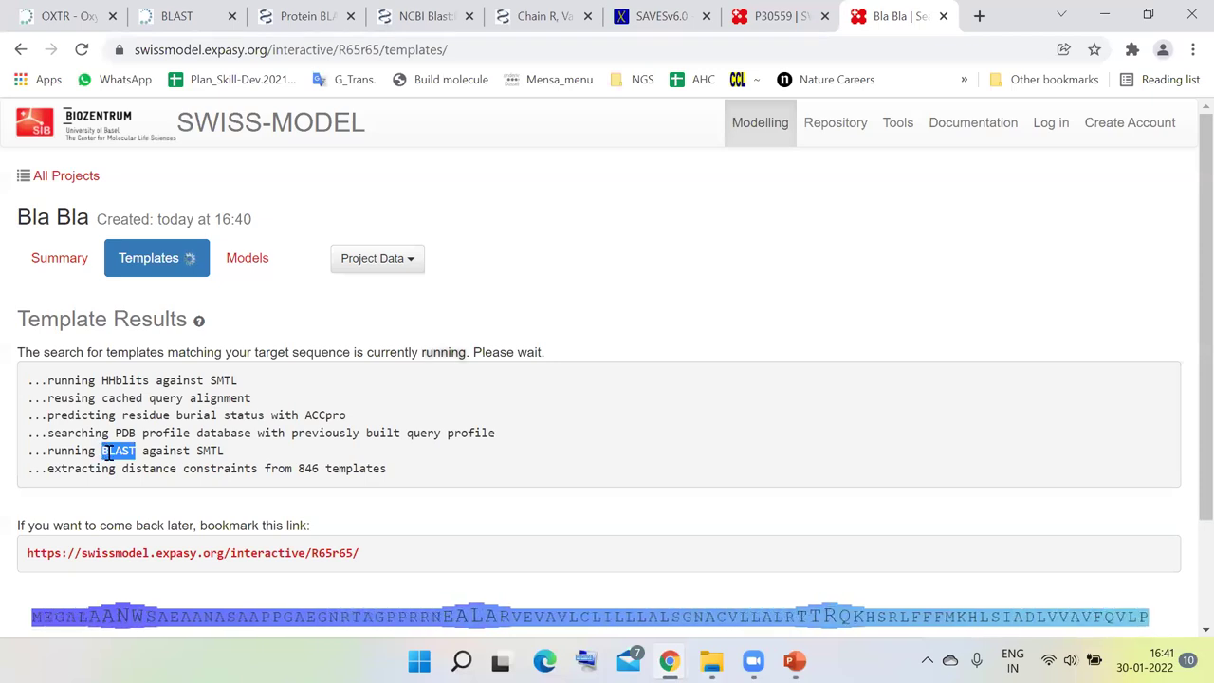
{"action": "double_click", "coordinate": [142, 381]}
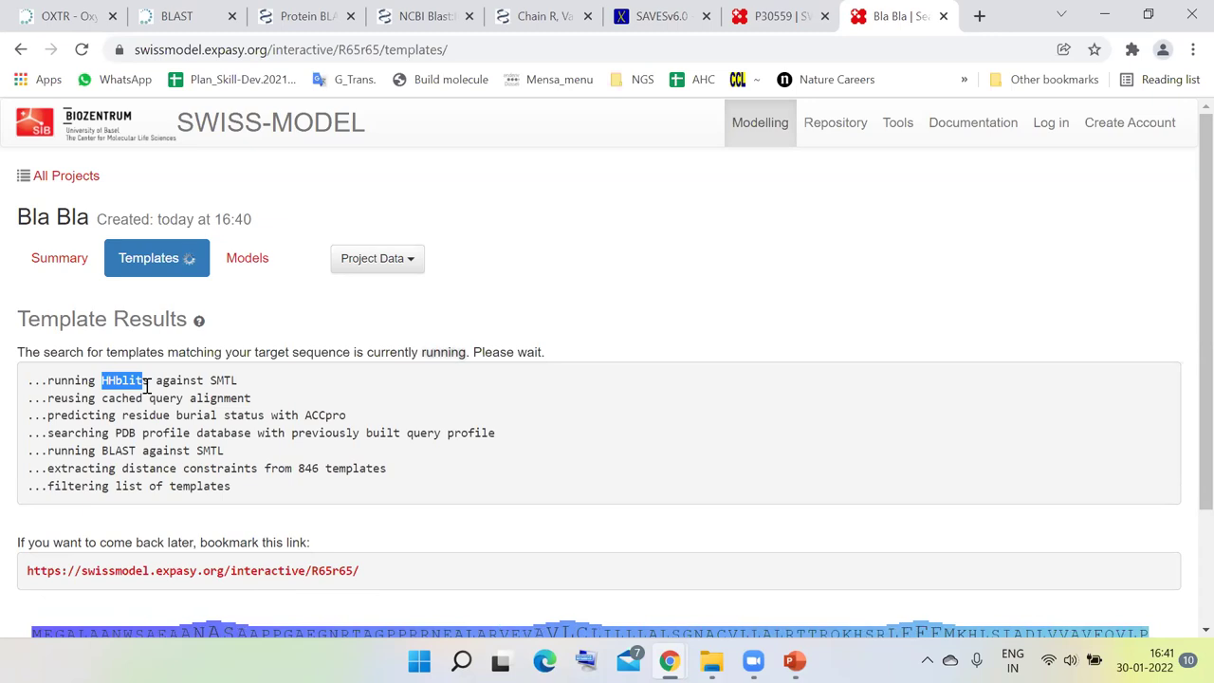
{"action": "double_click", "coordinate": [121, 451]}
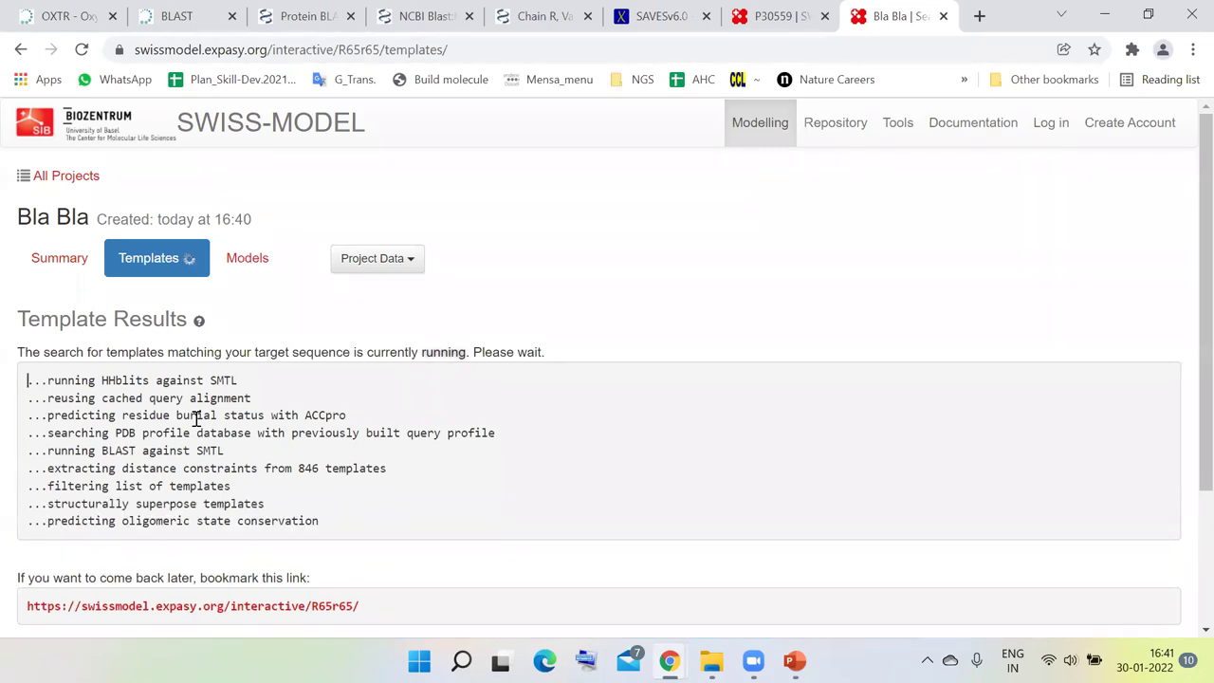
- Examine the template results' coverage, GMQE and identity, deselecting and reselecting the first 6tpk.1.A oxytocin receptor template
{"action": "scroll", "coordinate": [428, 416], "scroll_direction": "down", "scroll_amount": 3}
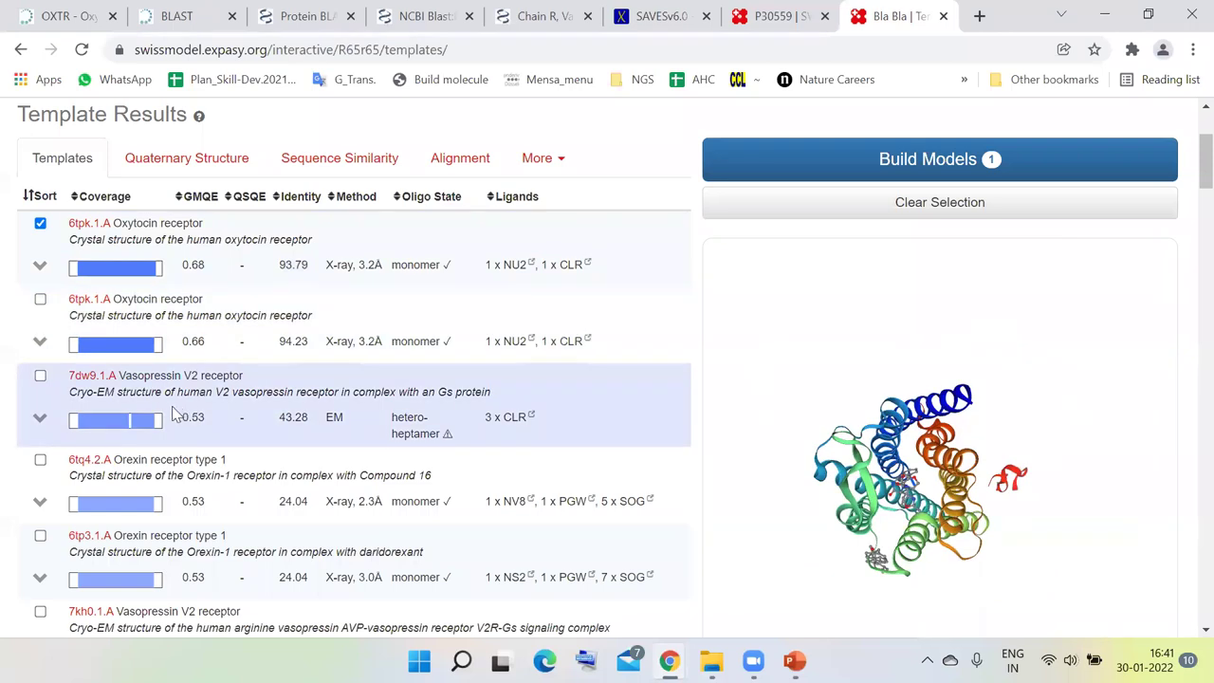
{"action": "scroll", "coordinate": [824, 363], "scroll_direction": "up", "scroll_amount": 3}
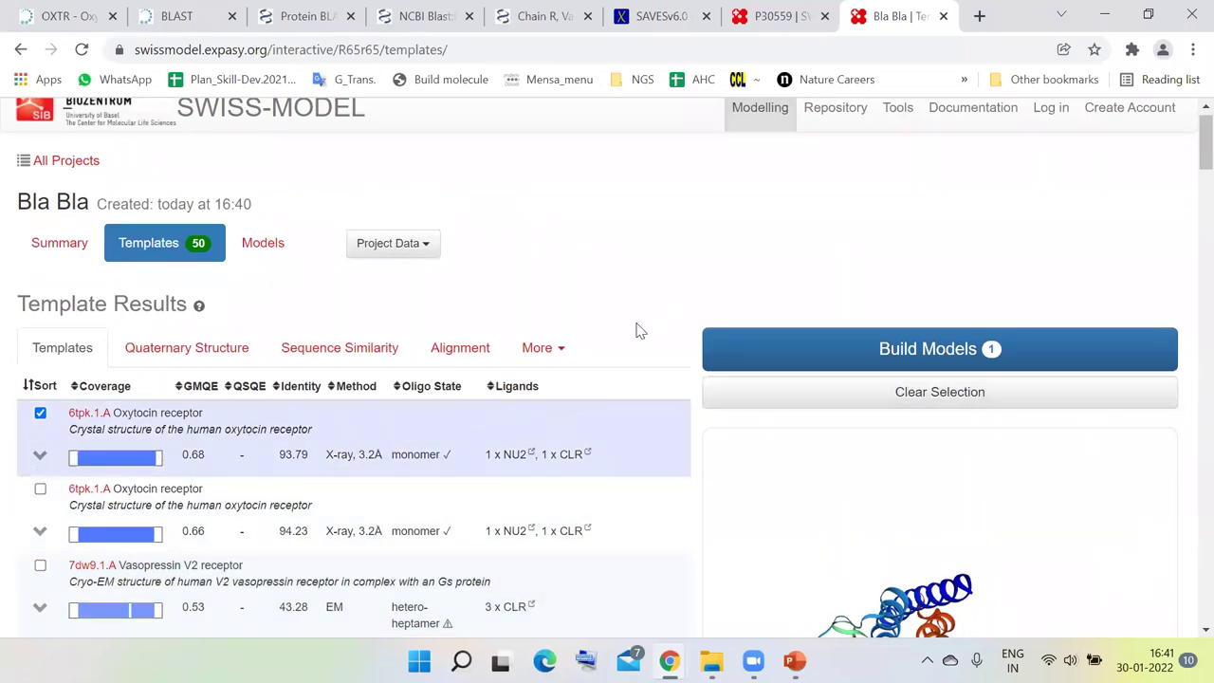
{"action": "scroll", "coordinate": [225, 434], "scroll_direction": "down", "scroll_amount": 1}
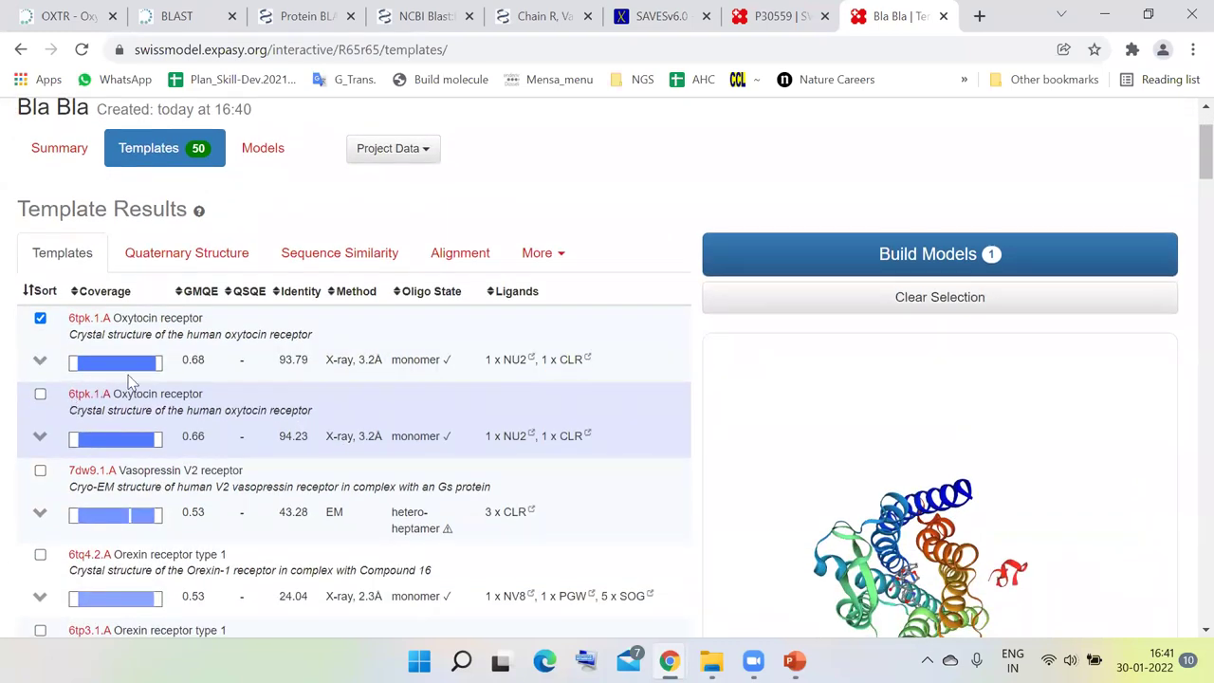
{"action": "left_click", "coordinate": [40, 319]}
{"action": "scroll", "coordinate": [143, 398], "scroll_direction": "down", "scroll_amount": 2}
{"action": "scroll", "coordinate": [166, 393], "scroll_direction": "up", "scroll_amount": 1}
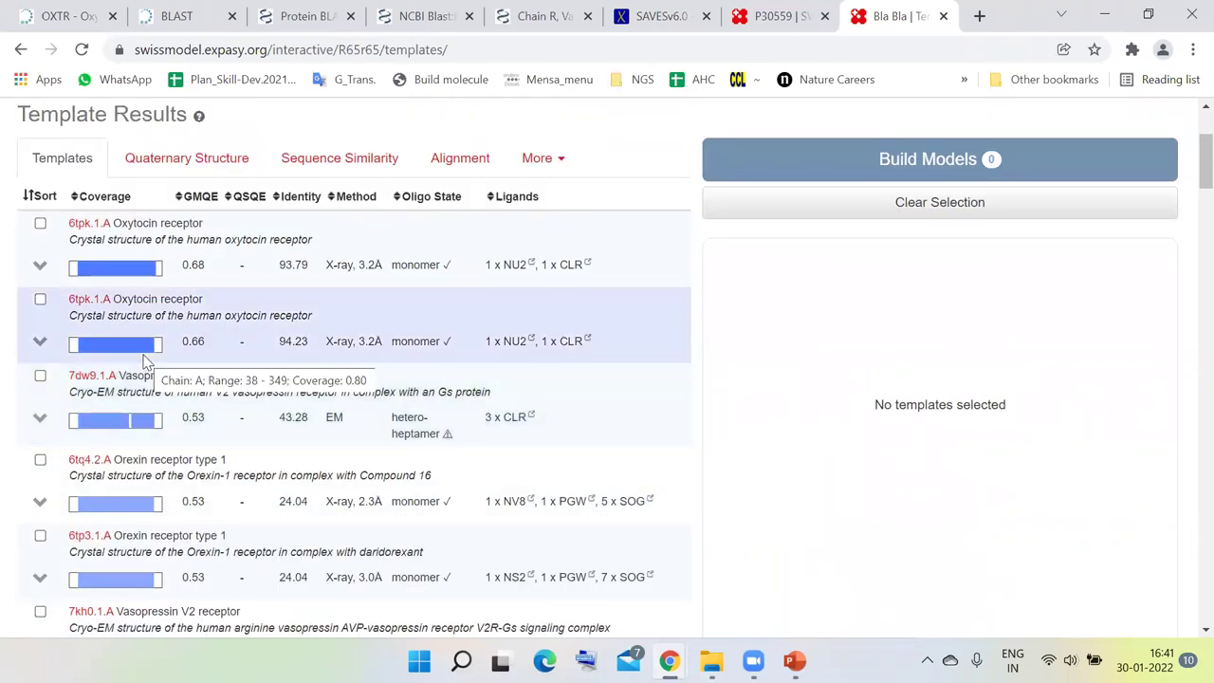
{"action": "scroll", "coordinate": [237, 365], "scroll_direction": "up", "scroll_amount": 3}
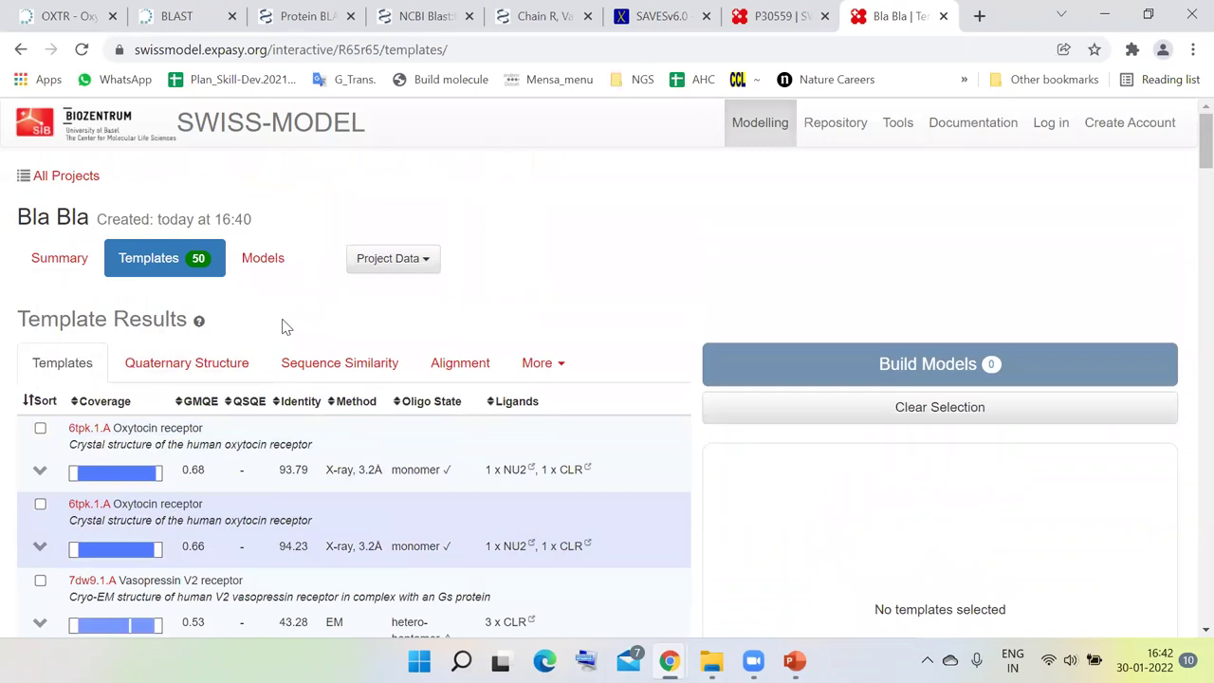
{"action": "left_click", "coordinate": [40, 430]}
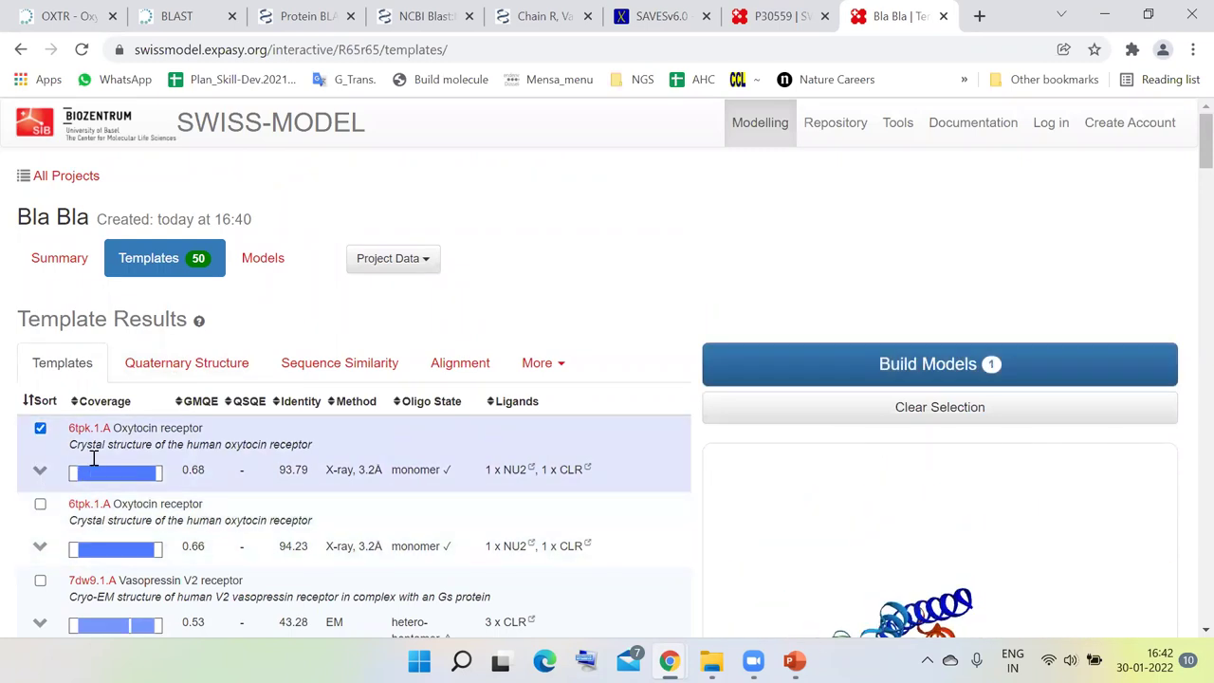
- Open the details page of the selected 6tpk.1.A template in a separate browser tab and view it
{"action": "scroll", "coordinate": [1157, 346], "scroll_direction": "down", "scroll_amount": 2}
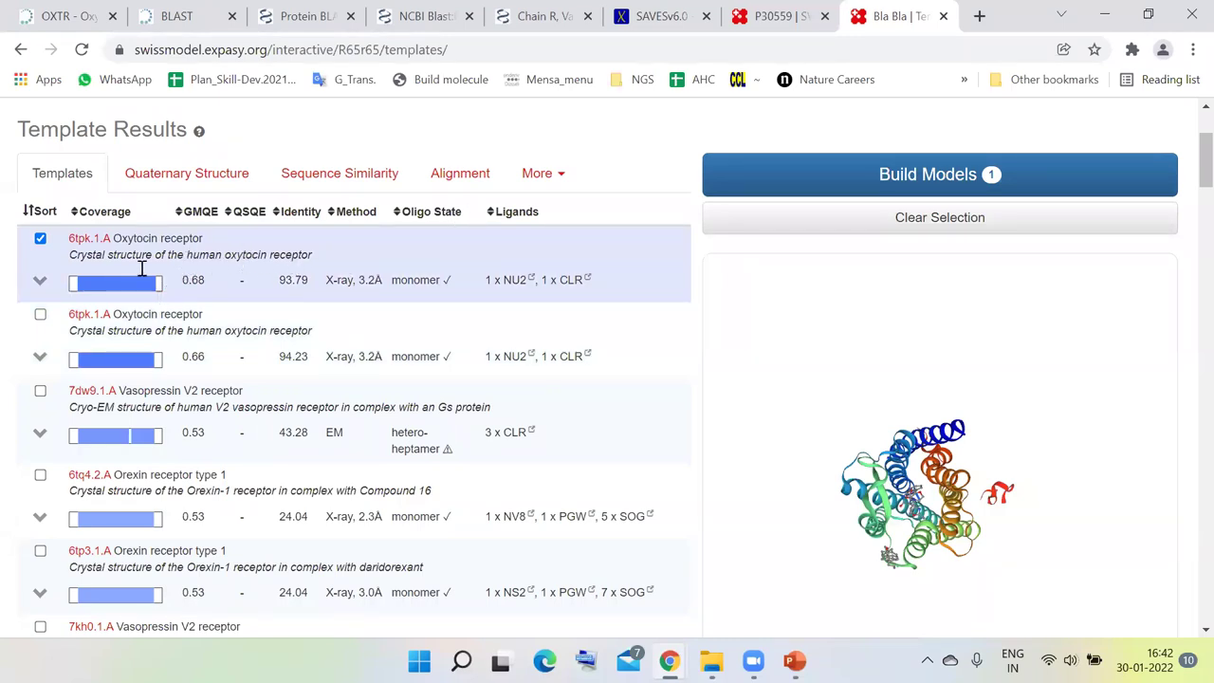
{"action": "middle_click", "coordinate": [89, 240]}
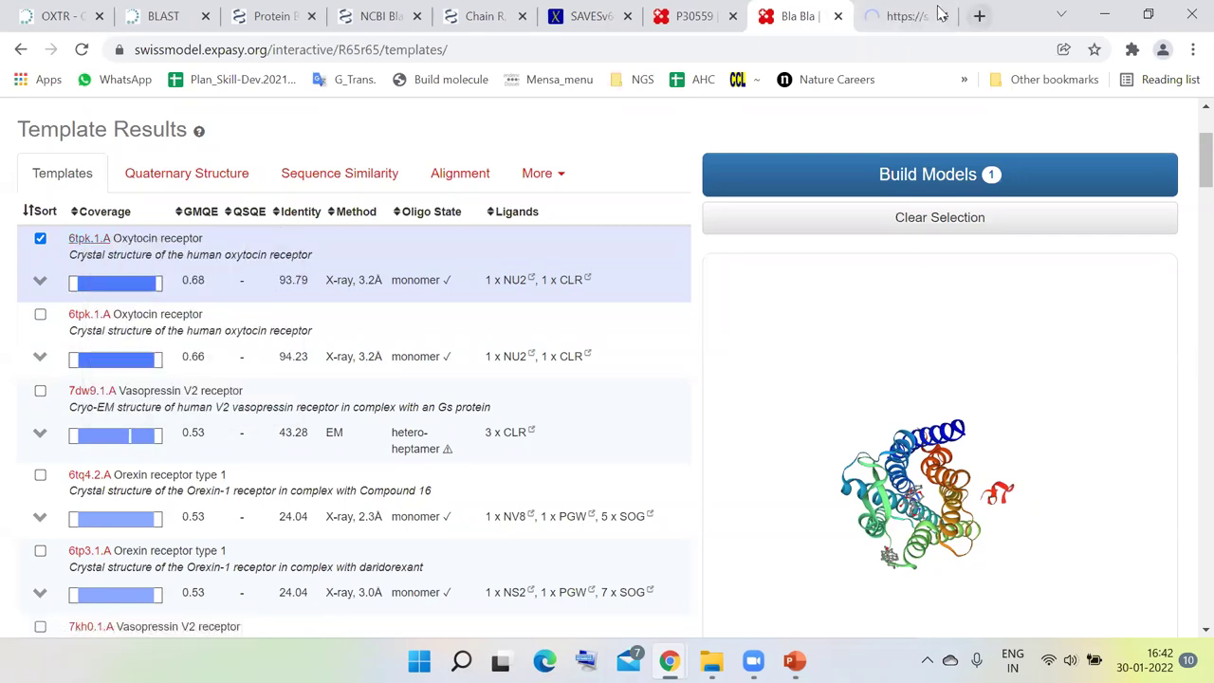
{"action": "left_click", "coordinate": [916, 12]}
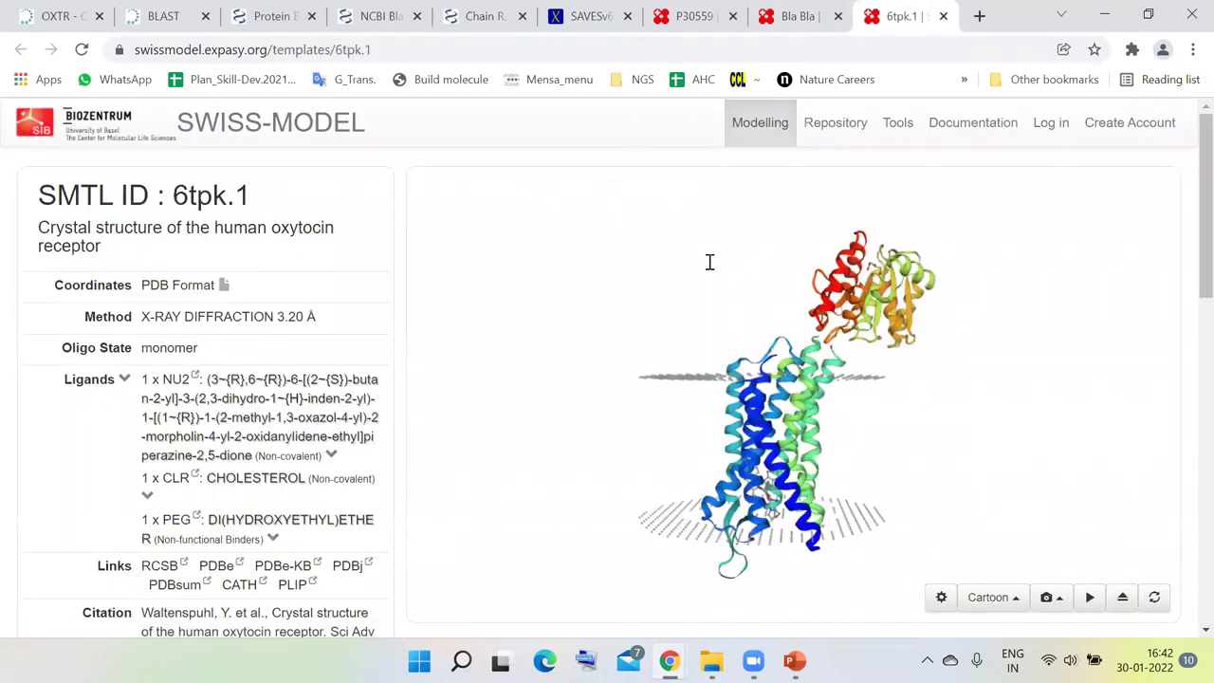
- Go to the RCSB PDB website through a web search for "rcs pdb" and open the structure entry 6tpk
{"action": "left_click", "coordinate": [573, 47]}
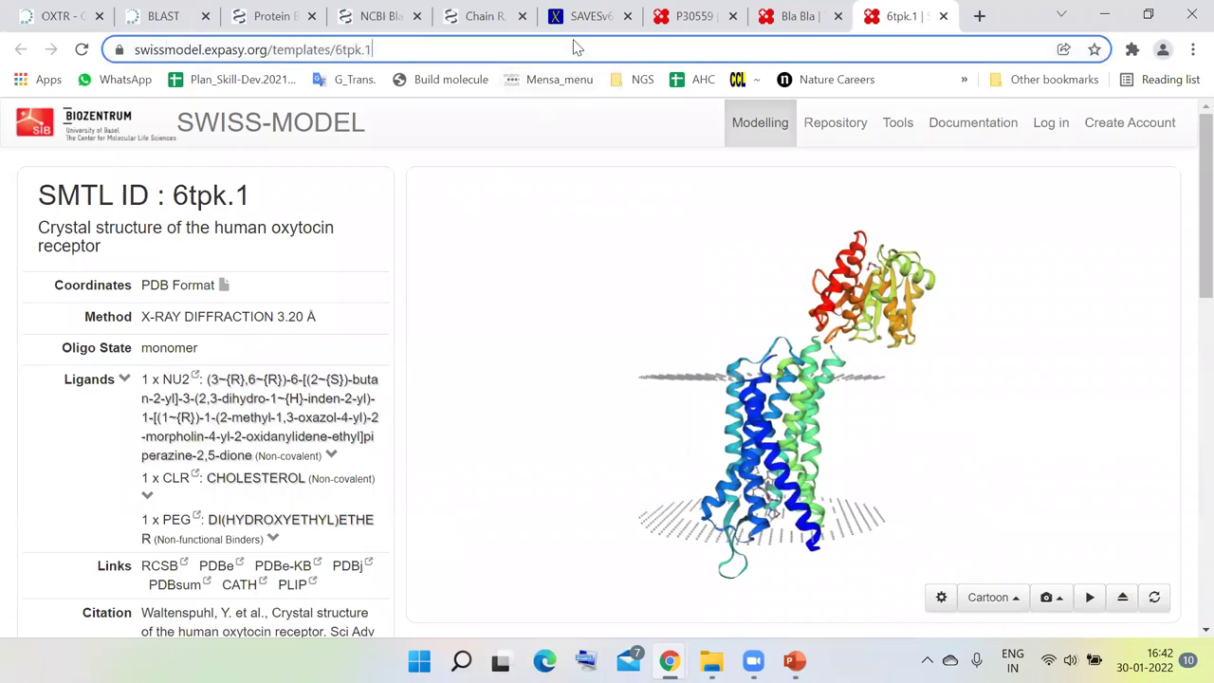
{"action": "type", "text": "rcs pdb"}
{"action": "key", "text": "Return"}
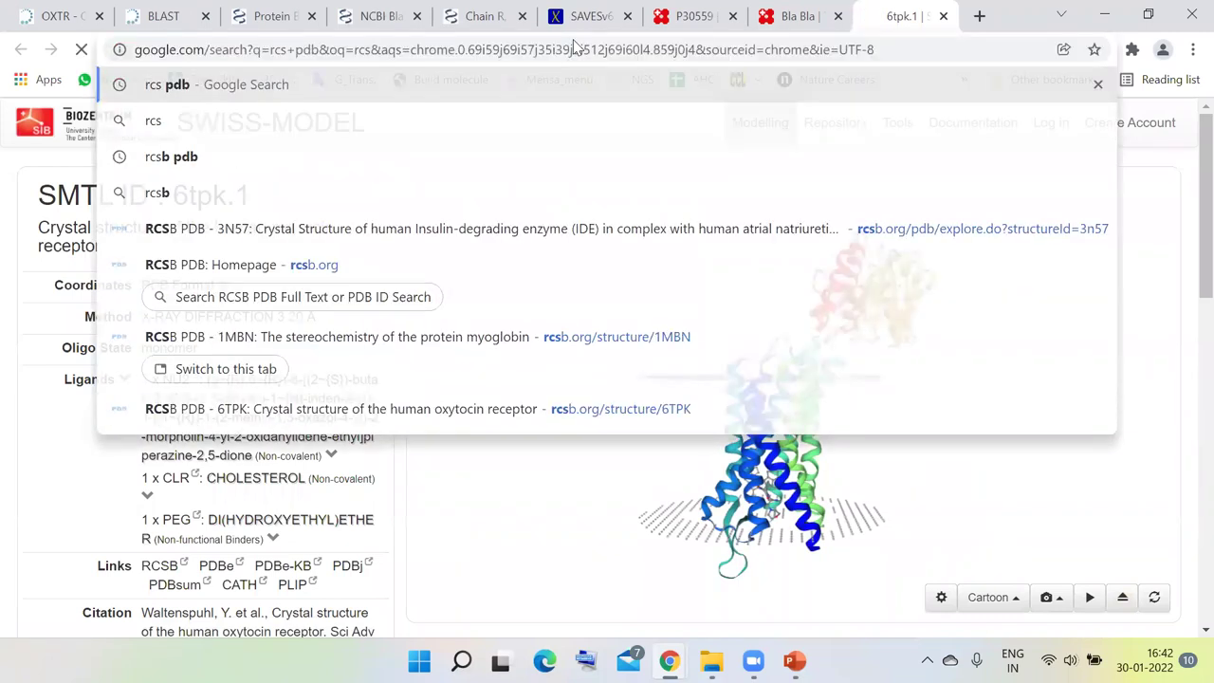
{"action": "left_click", "coordinate": [194, 372]}
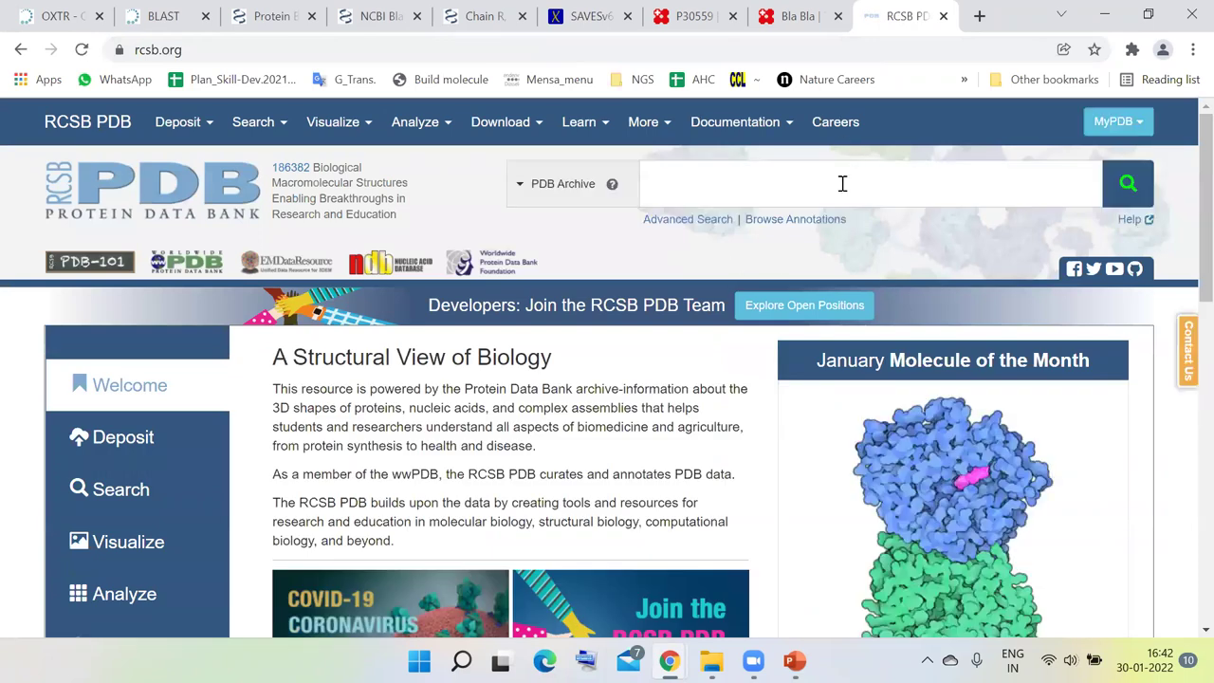
{"action": "type", "text": "6tpk"}
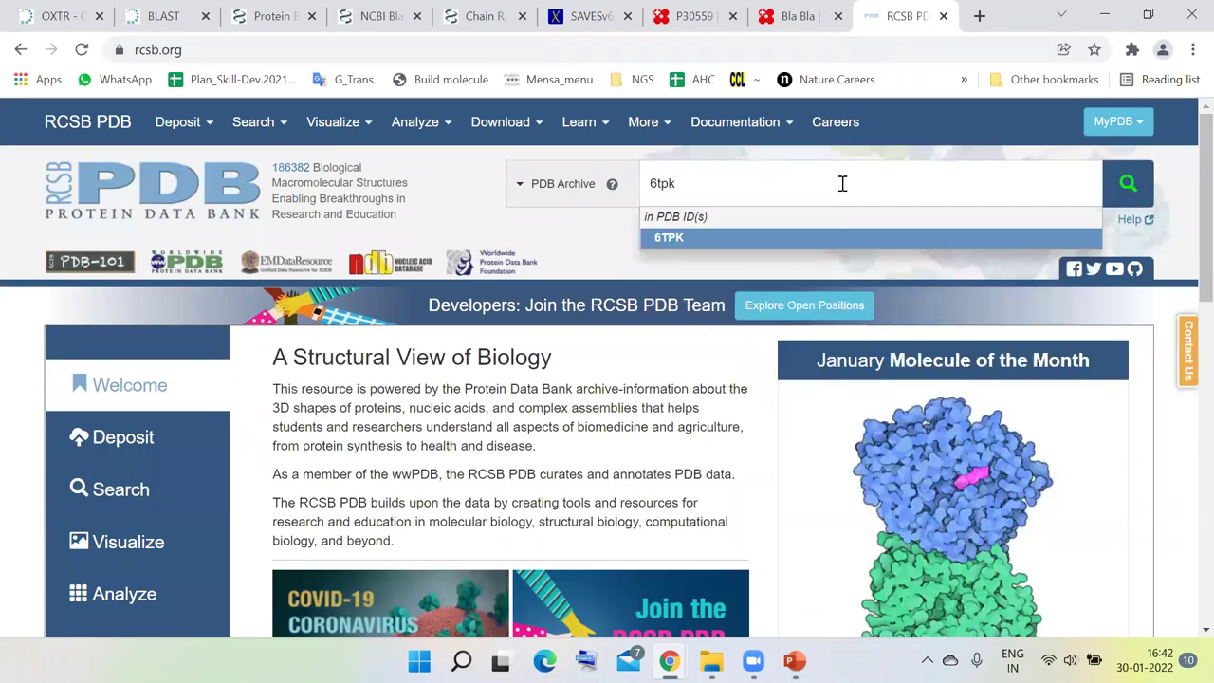
{"action": "key", "text": "Return"}
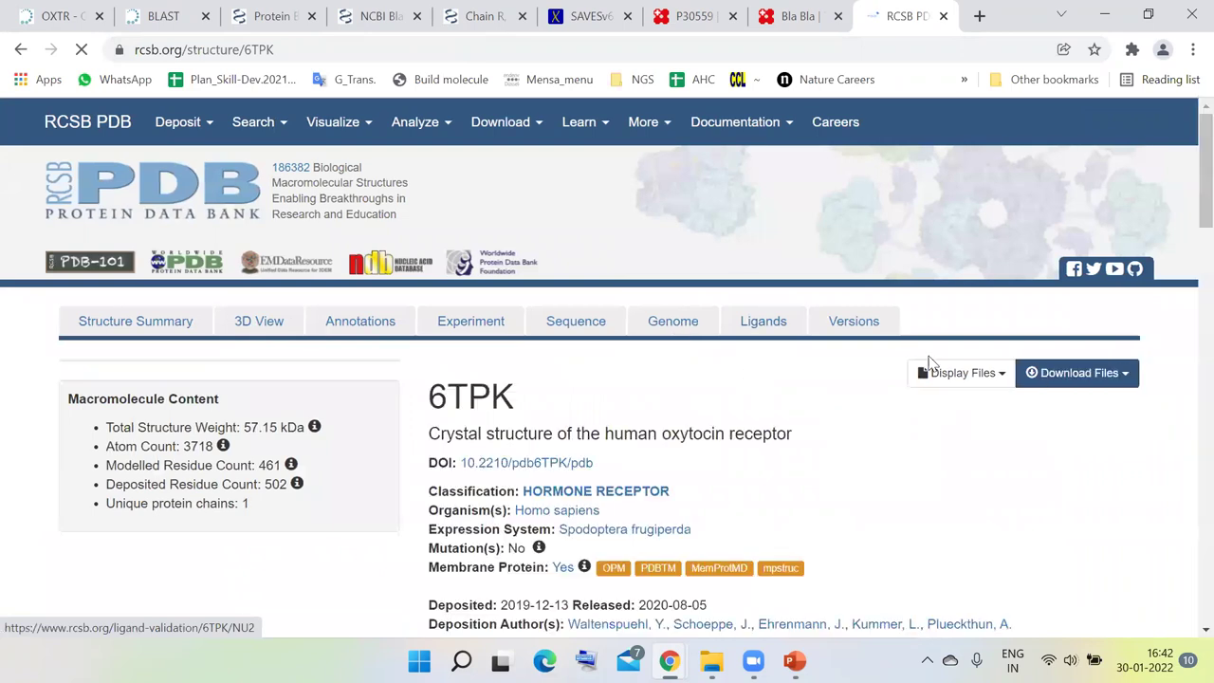
- Examine the 6TPK entry's experimental data, literature, oxytocin receptor entity and small-molecule ligands, and close the entry page
{"action": "scroll", "coordinate": [942, 379], "scroll_direction": "down", "scroll_amount": 3}
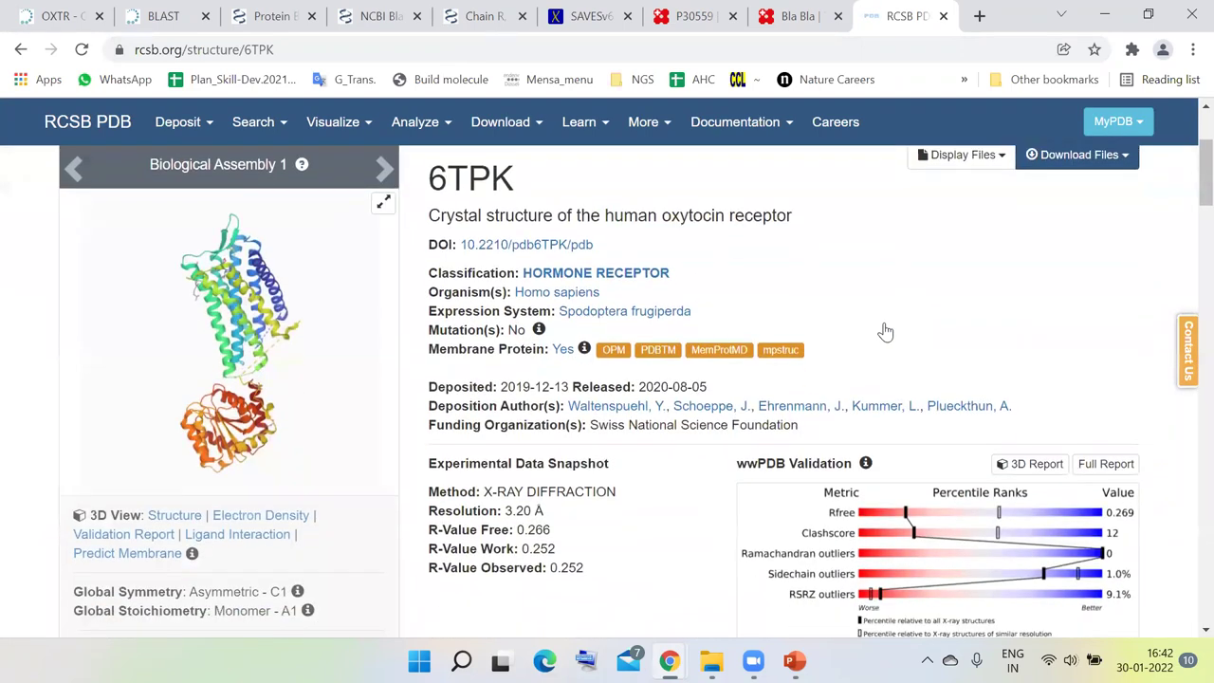
{"action": "scroll", "coordinate": [756, 345], "scroll_direction": "down", "scroll_amount": 2}
{"action": "scroll", "coordinate": [717, 415], "scroll_direction": "up", "scroll_amount": 2}
{"action": "scroll", "coordinate": [677, 384], "scroll_direction": "down", "scroll_amount": 7}
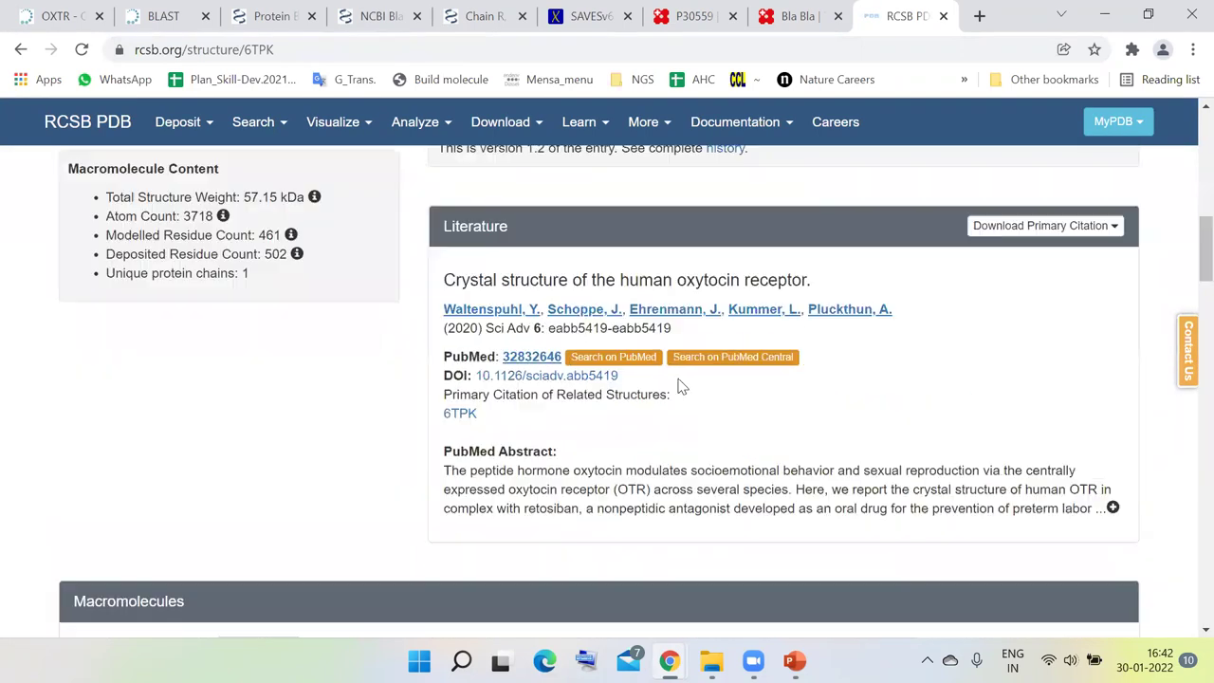
{"action": "scroll", "coordinate": [795, 445], "scroll_direction": "down", "scroll_amount": 13}
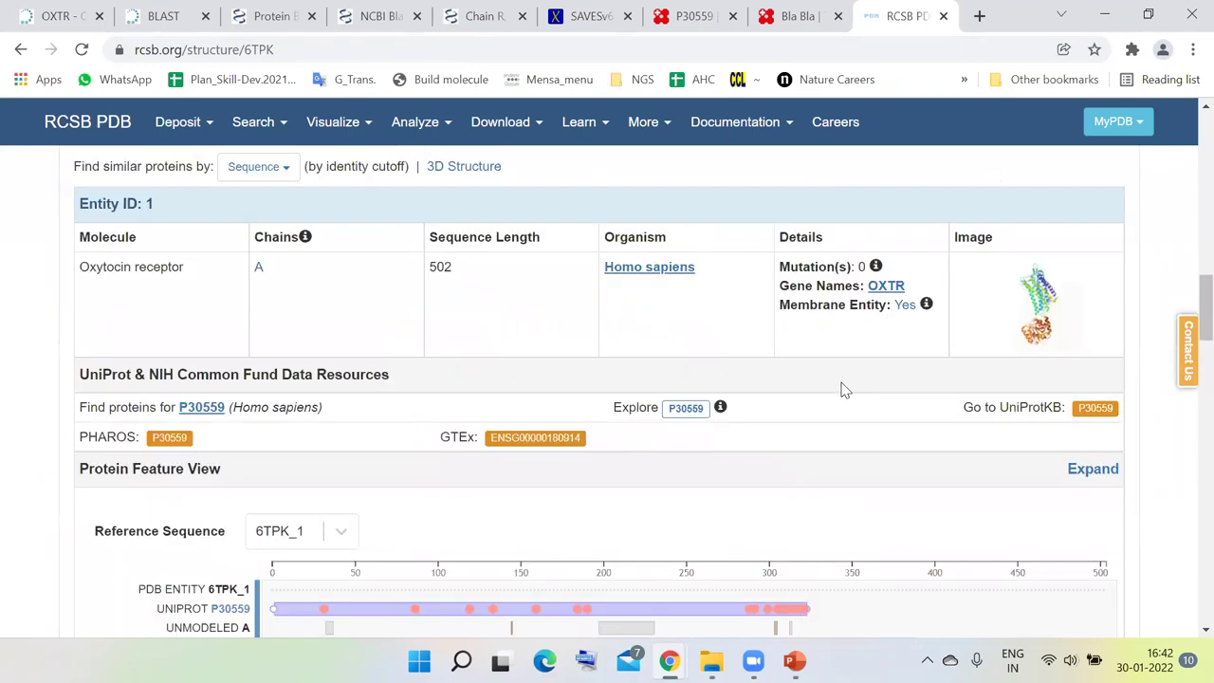
{"action": "scroll", "coordinate": [854, 459], "scroll_direction": "down", "scroll_amount": 4}
{"action": "scroll", "coordinate": [840, 421], "scroll_direction": "up", "scroll_amount": 2}
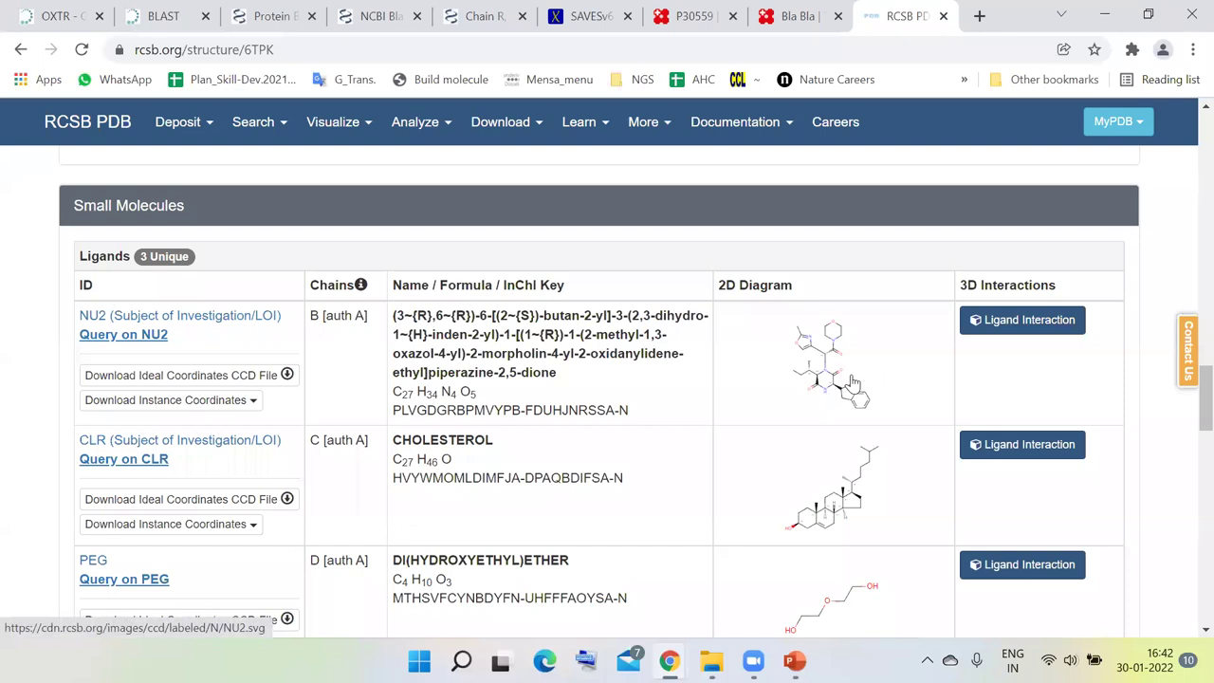
{"action": "left_click", "coordinate": [943, 16]}
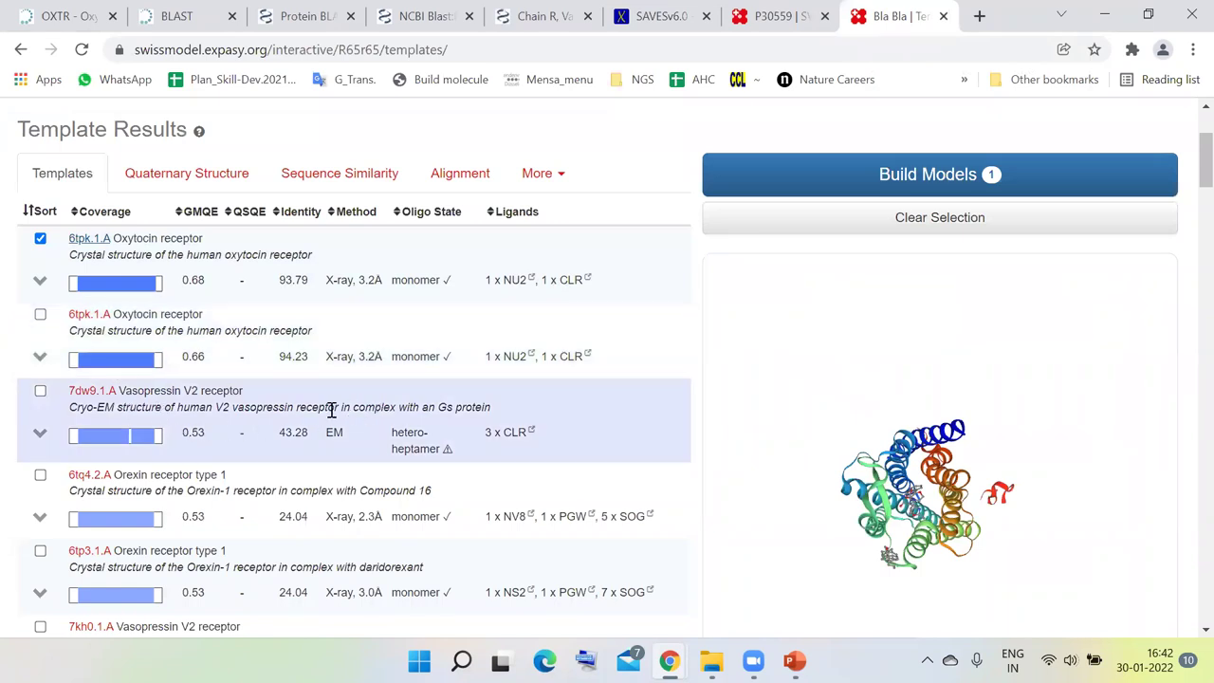
- Replace the selected 6tpk.1.A template with the 7dw9.1.A vasopressin V2 receptor, expand its details and start building its model
{"action": "left_click", "coordinate": [40, 238]}
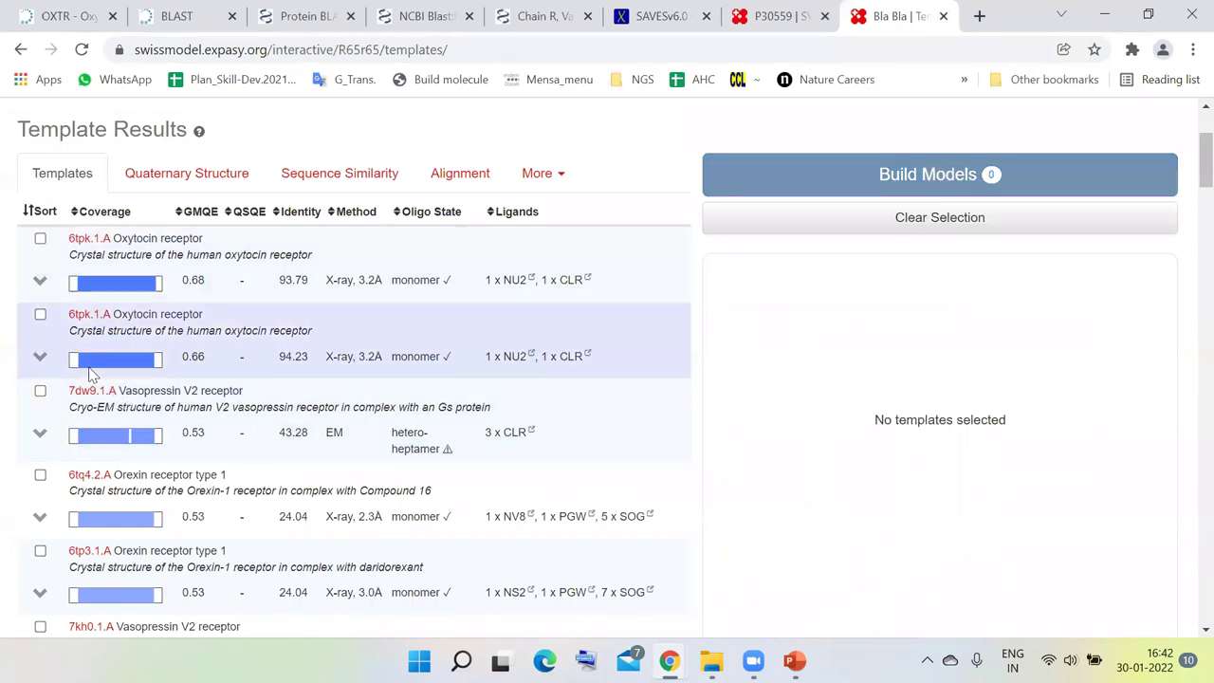
{"action": "left_click", "coordinate": [40, 392]}
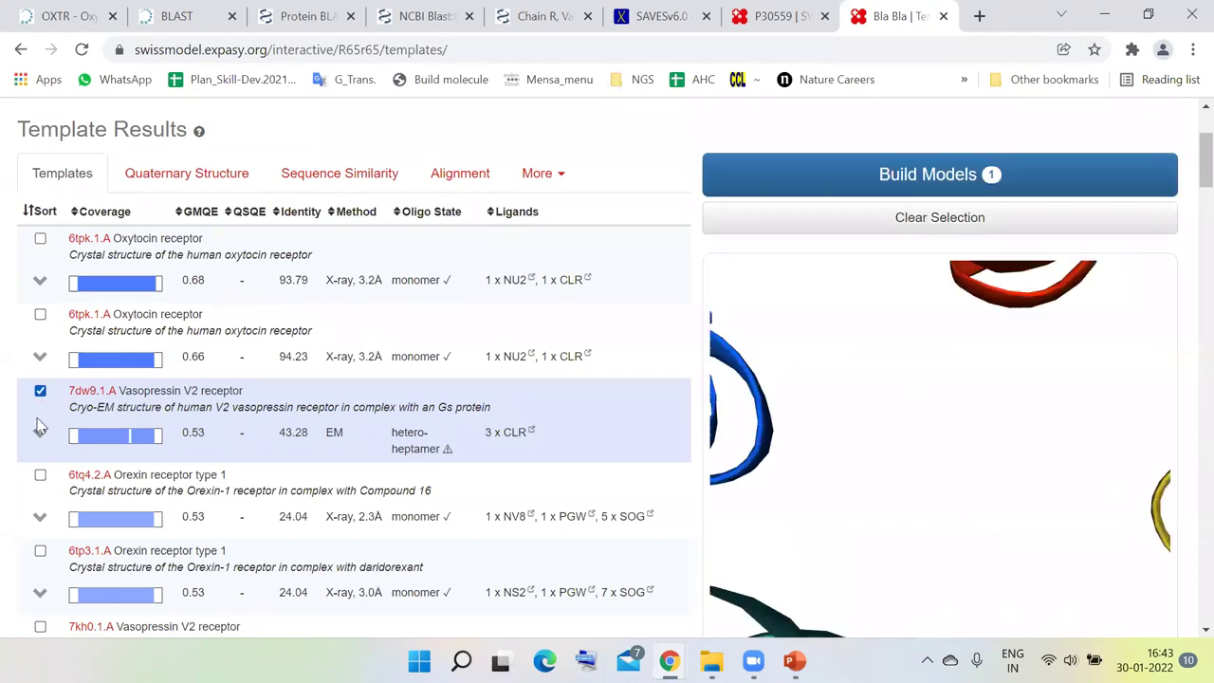
{"action": "left_click", "coordinate": [40, 434]}
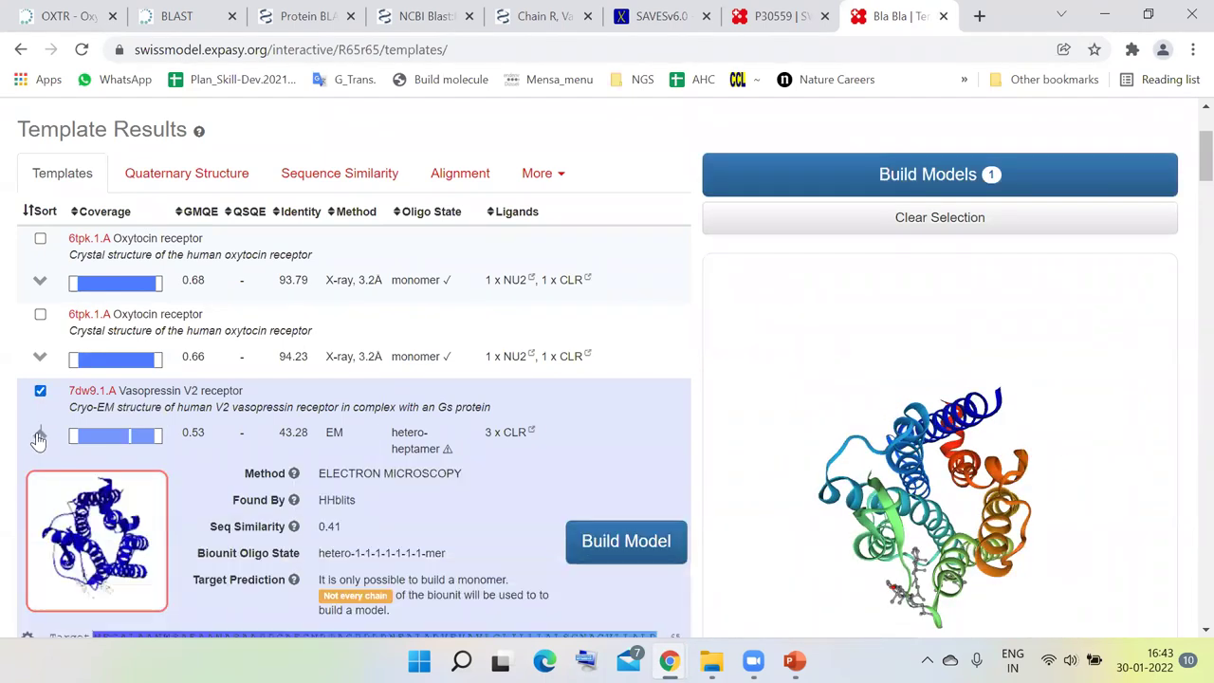
{"action": "left_click", "coordinate": [617, 539]}
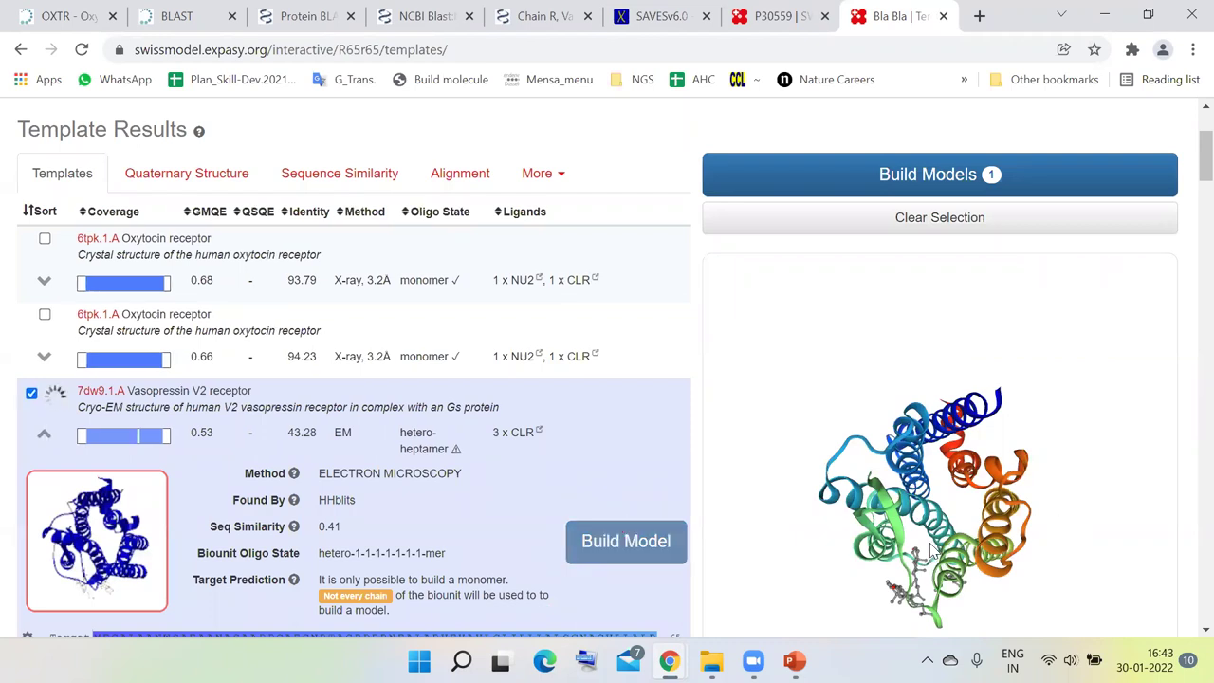
- Examine the 7dw9.1.A template's alignment with the target sequence while the model is being built
{"action": "scroll", "coordinate": [427, 455], "scroll_direction": "down", "scroll_amount": 1}
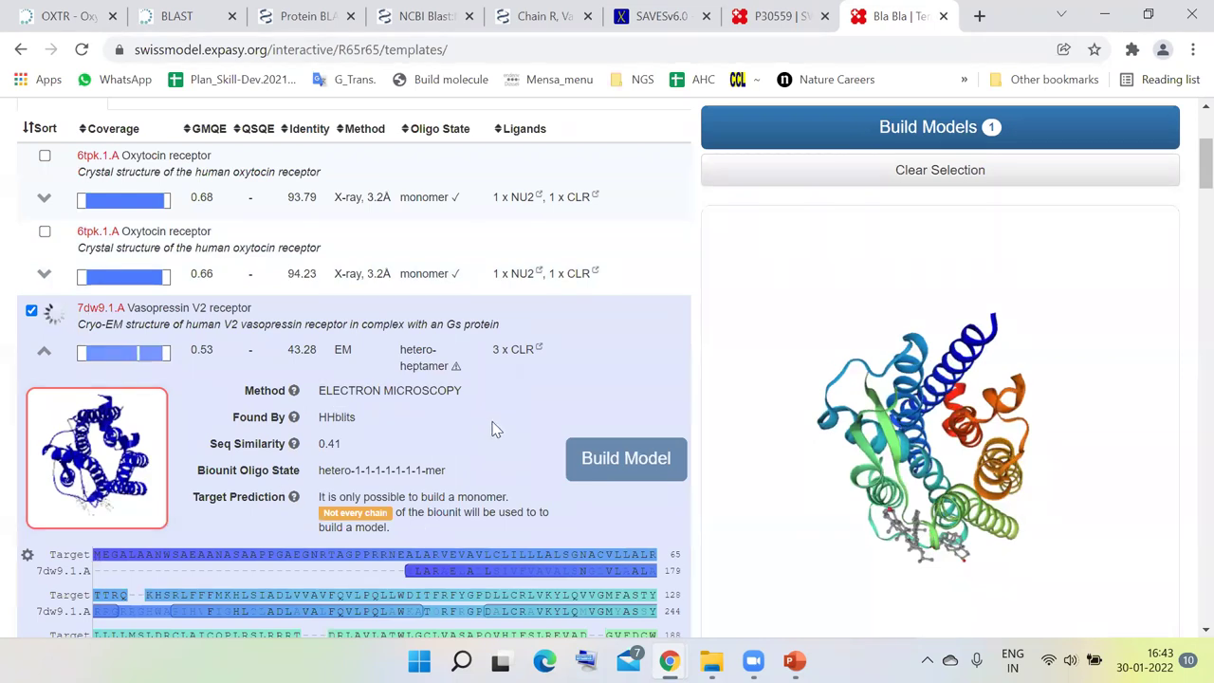
{"action": "scroll", "coordinate": [493, 431], "scroll_direction": "down", "scroll_amount": 4}
{"action": "scroll", "coordinate": [530, 436], "scroll_direction": "up", "scroll_amount": 3}
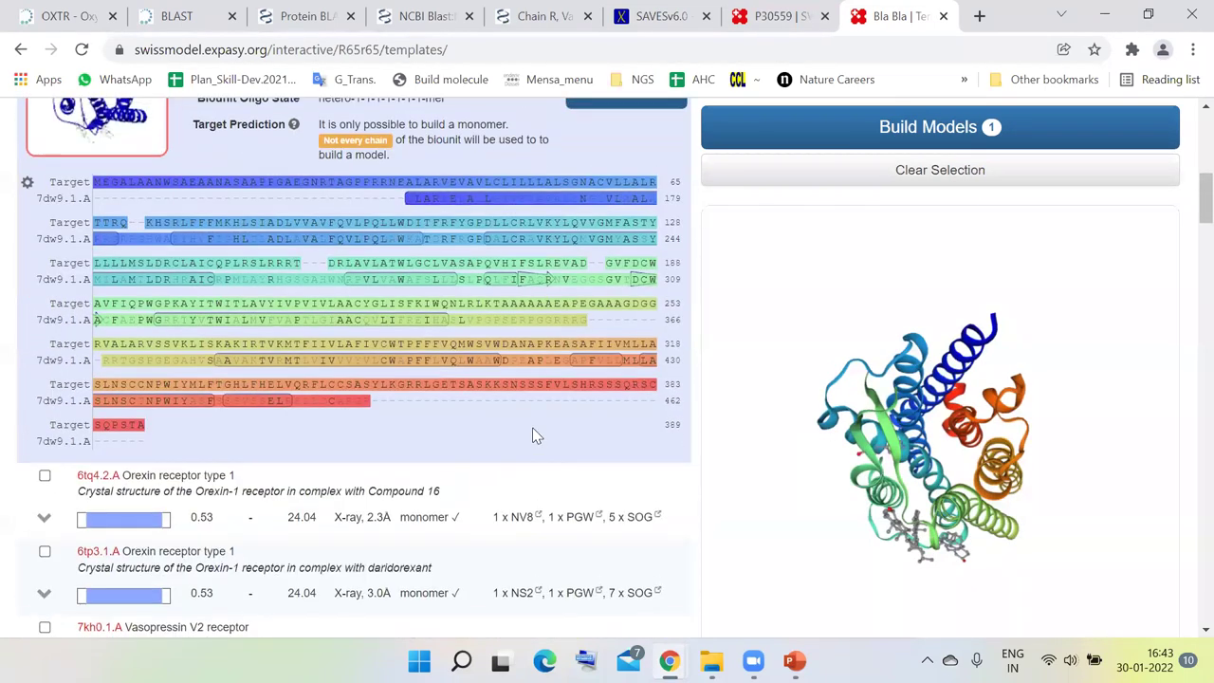
{"action": "scroll", "coordinate": [607, 379], "scroll_direction": "up", "scroll_amount": 2}
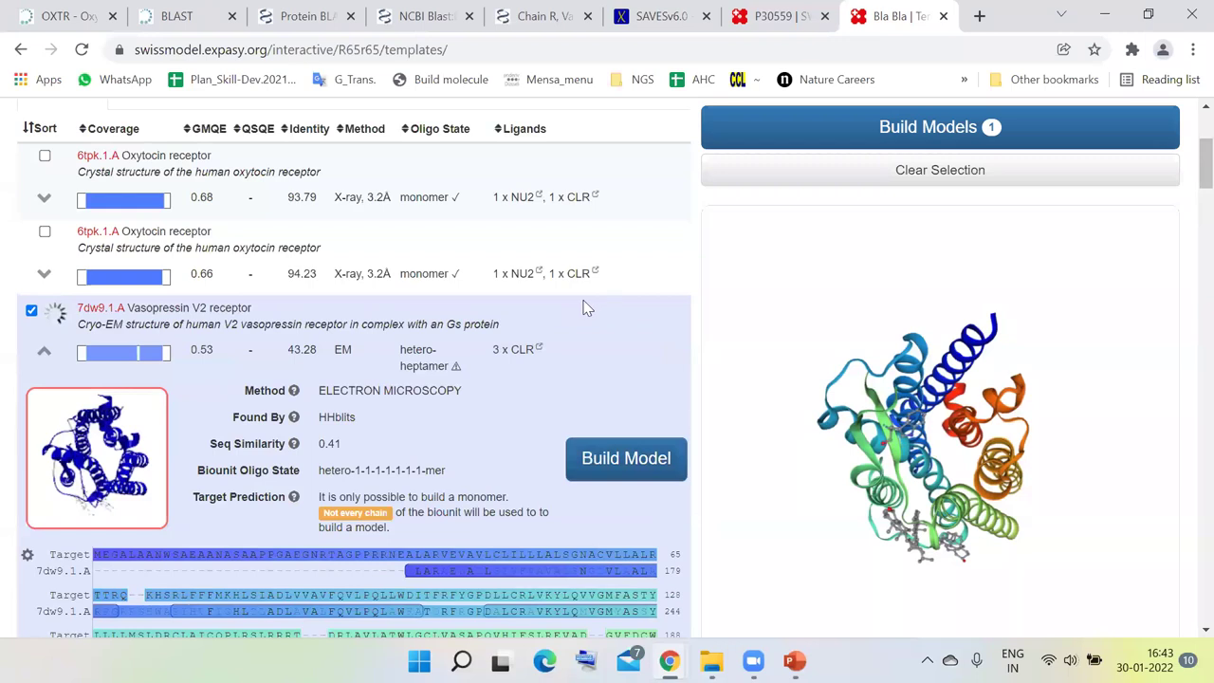
{"action": "scroll", "coordinate": [61, 237], "scroll_direction": "up", "scroll_amount": 1}
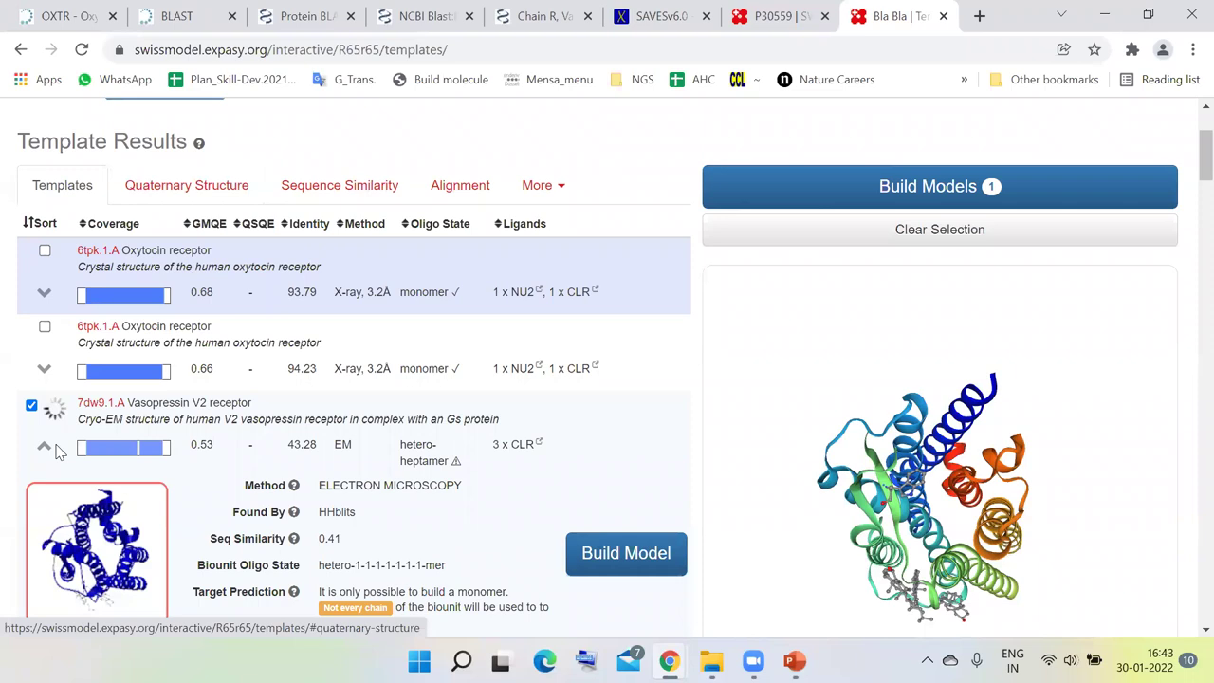
{"action": "scroll", "coordinate": [489, 512], "scroll_direction": "down", "scroll_amount": 1}
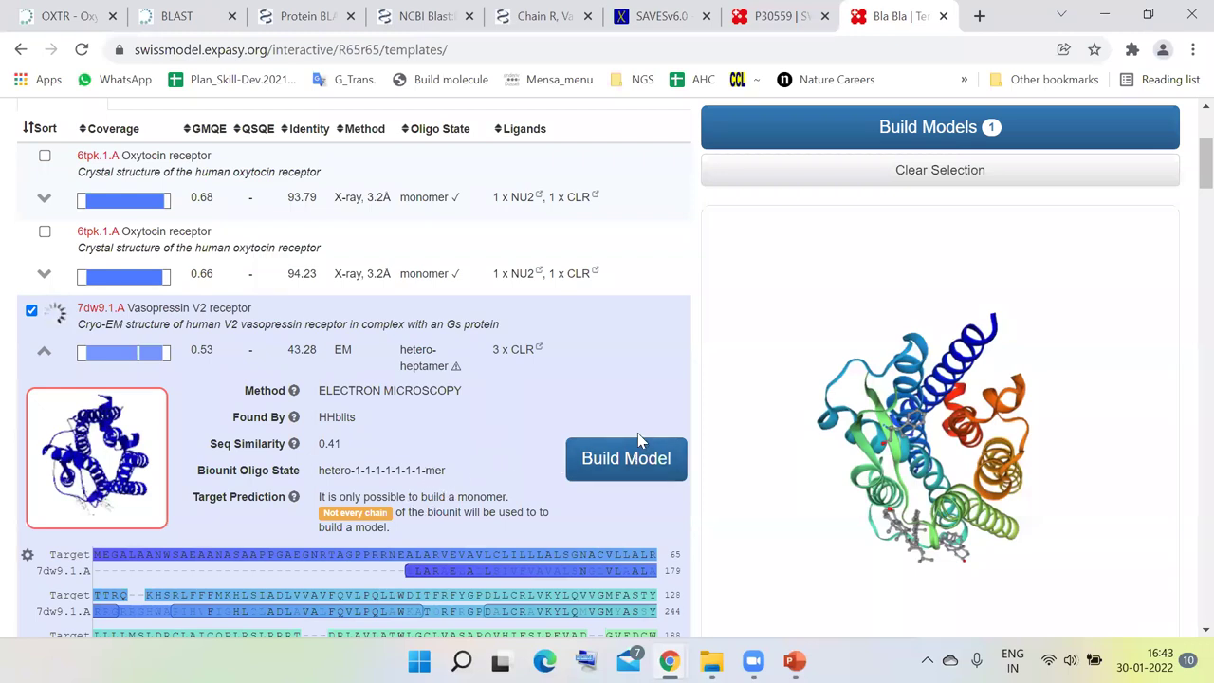
- Look over the P30559 repository page's 6tpk alignment, and close that page and the SAVES page
{"action": "left_click", "coordinate": [811, 9]}
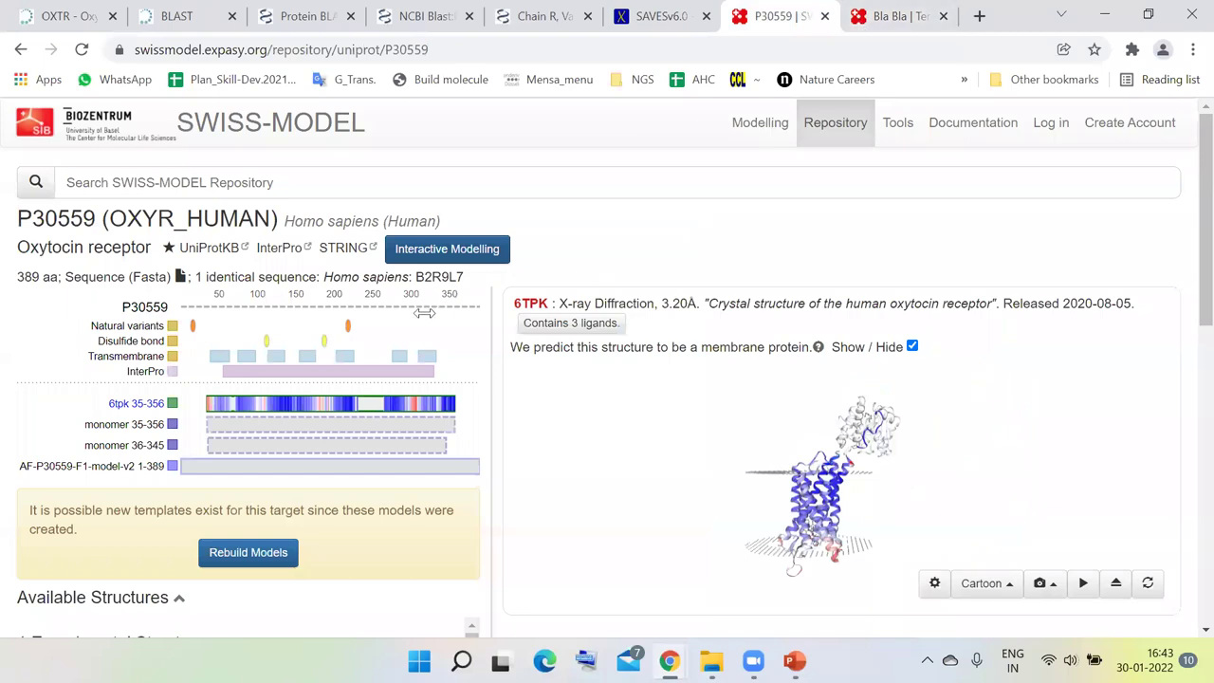
{"action": "scroll", "coordinate": [404, 480], "scroll_direction": "down", "scroll_amount": 8}
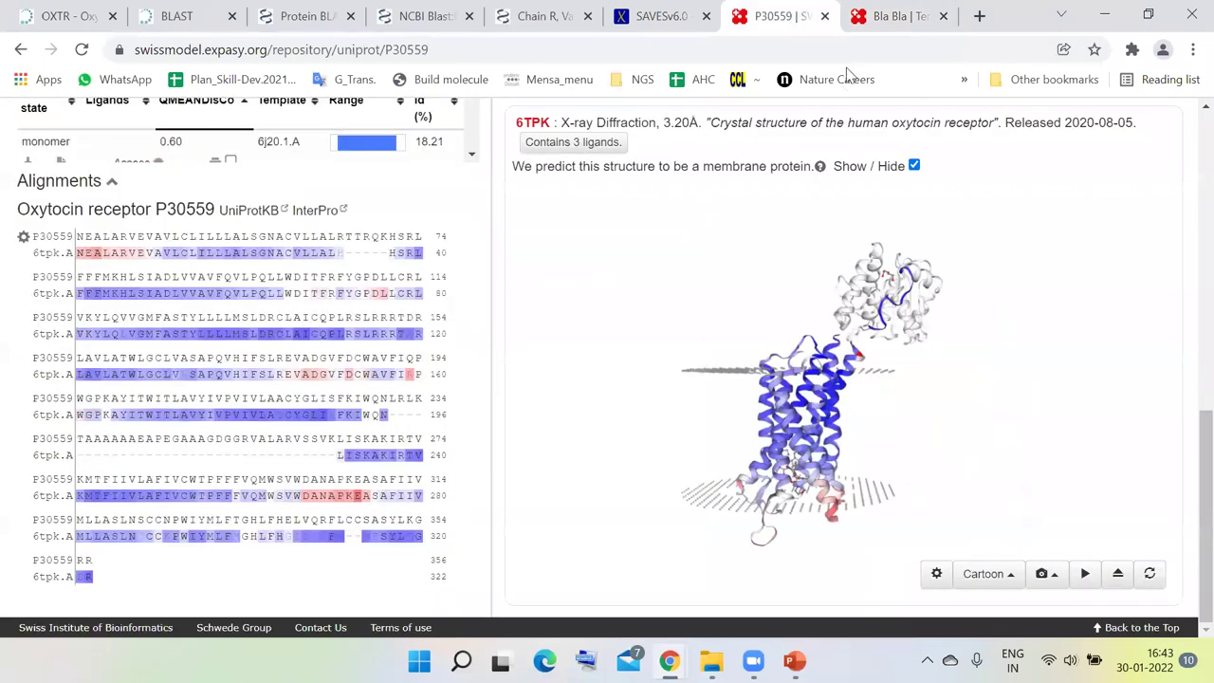
{"action": "left_click", "coordinate": [825, 16]}
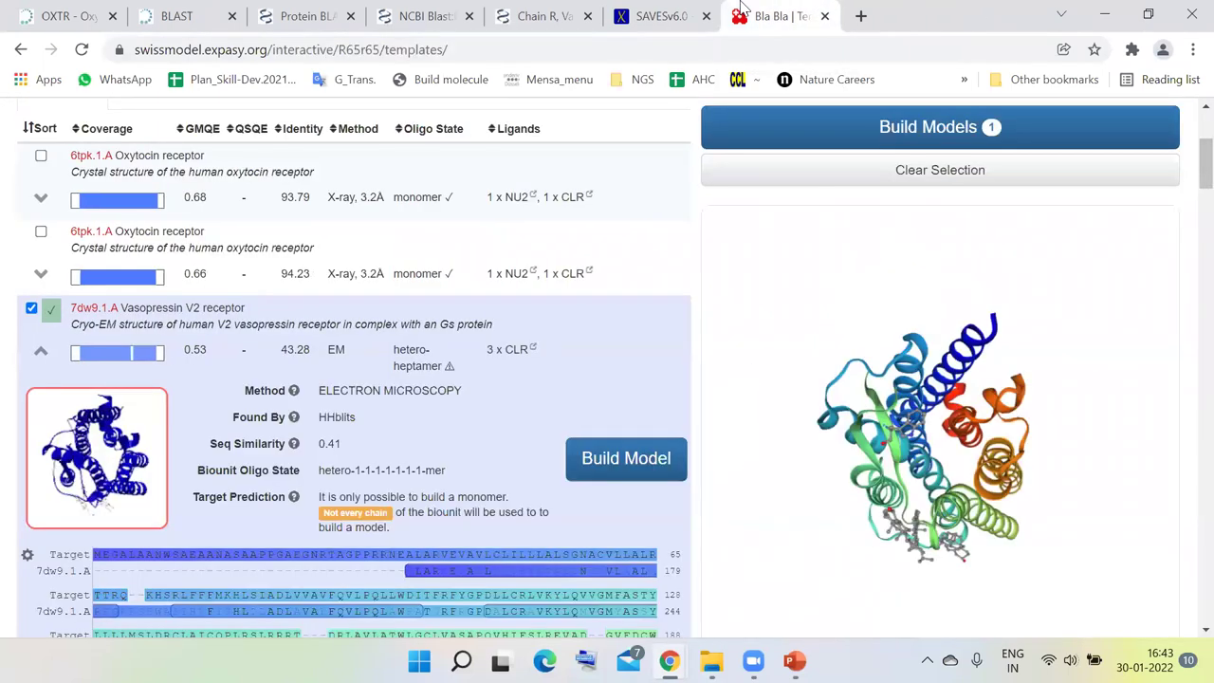
{"action": "left_click", "coordinate": [663, 16]}
{"action": "left_click", "coordinate": [706, 16]}
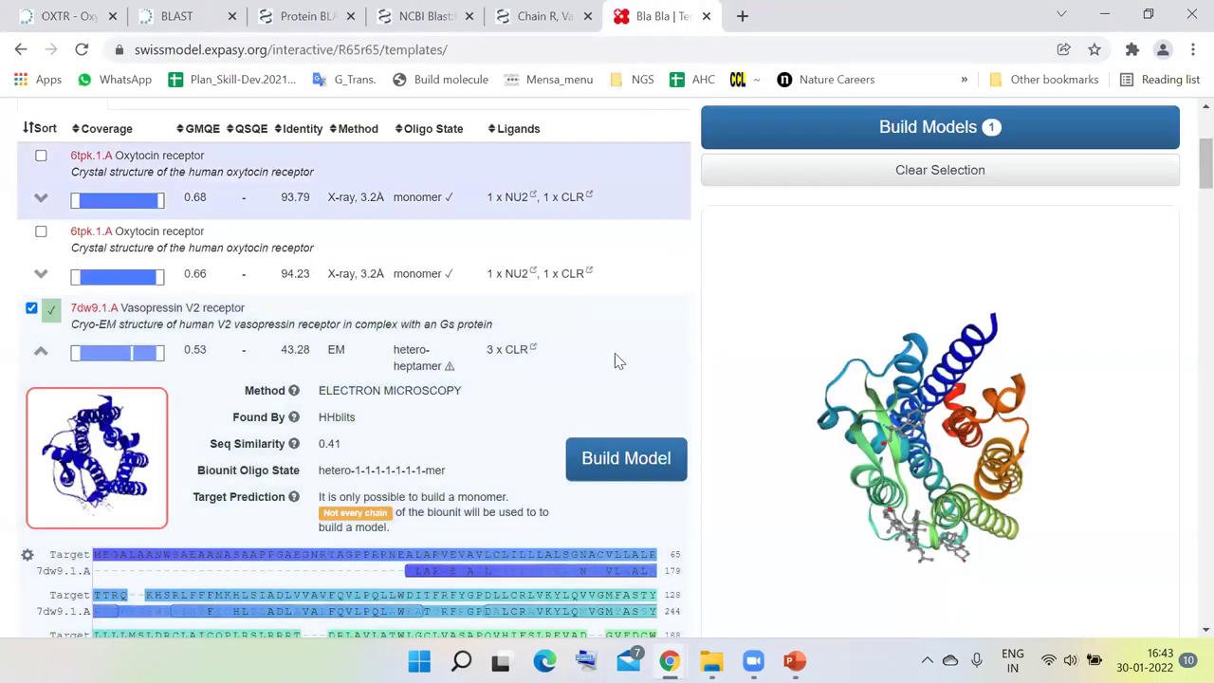
- Recheck the 7dw9.1.A alignment and 3D structure, and open the project's model results to view the built model
{"action": "scroll", "coordinate": [614, 357], "scroll_direction": "down", "scroll_amount": 2}
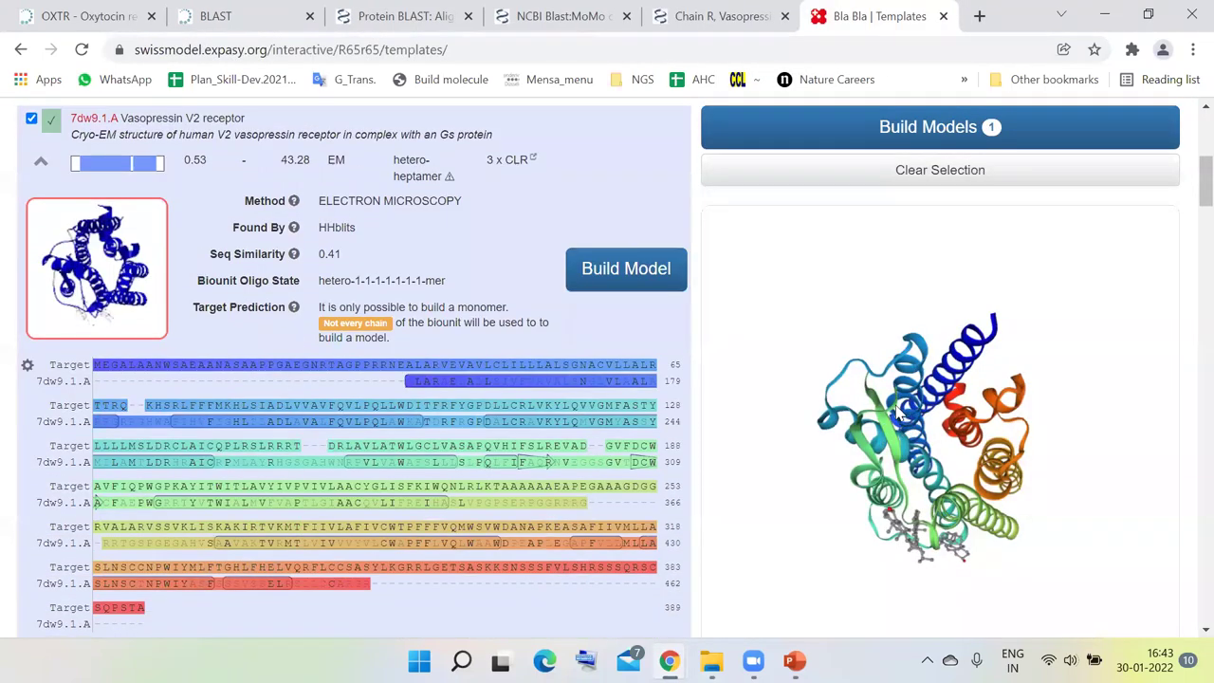
{"action": "scroll", "coordinate": [697, 473], "scroll_direction": "down", "scroll_amount": 3}
{"action": "scroll", "coordinate": [697, 473], "scroll_direction": "up", "scroll_amount": 4}
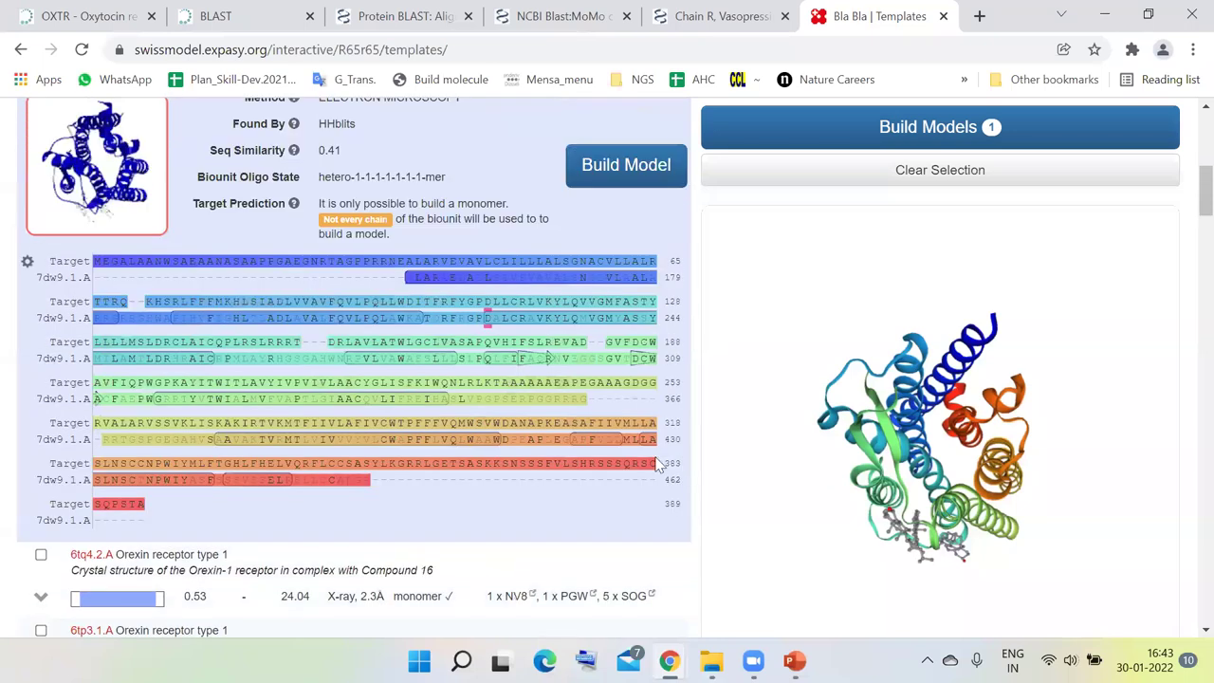
{"action": "scroll", "coordinate": [920, 279], "scroll_direction": "up", "scroll_amount": 3}
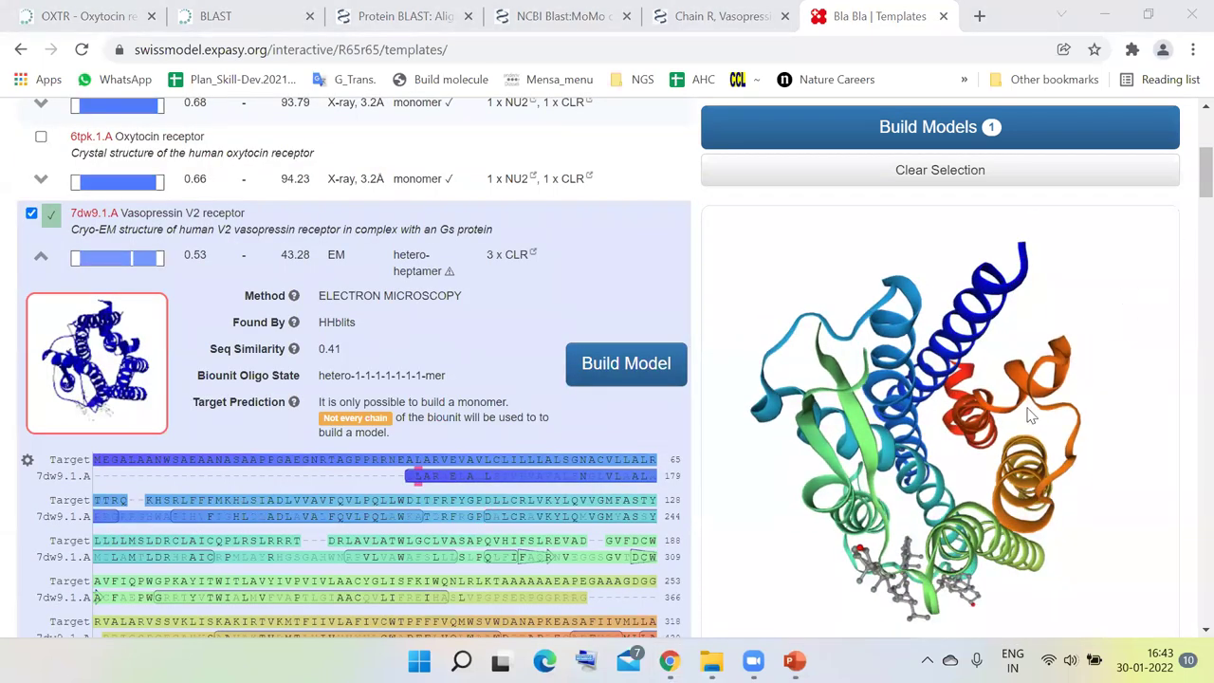
{"action": "scroll", "coordinate": [606, 241], "scroll_direction": "up", "scroll_amount": 4}
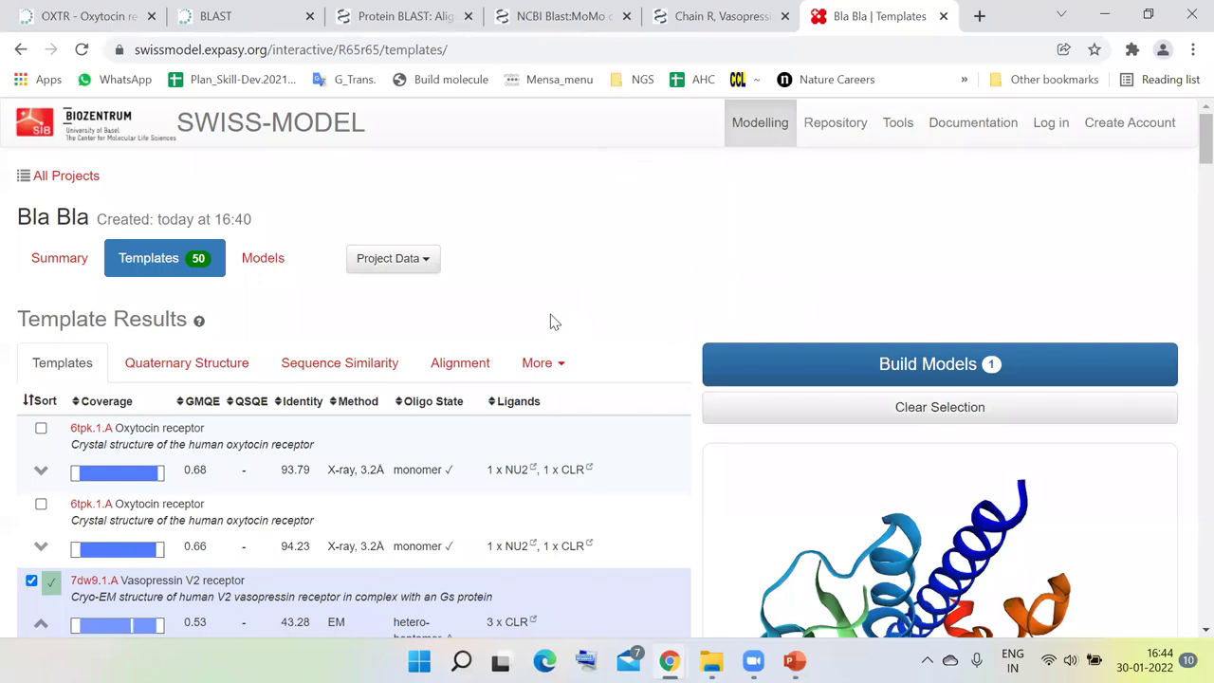
{"action": "left_click", "coordinate": [263, 259]}
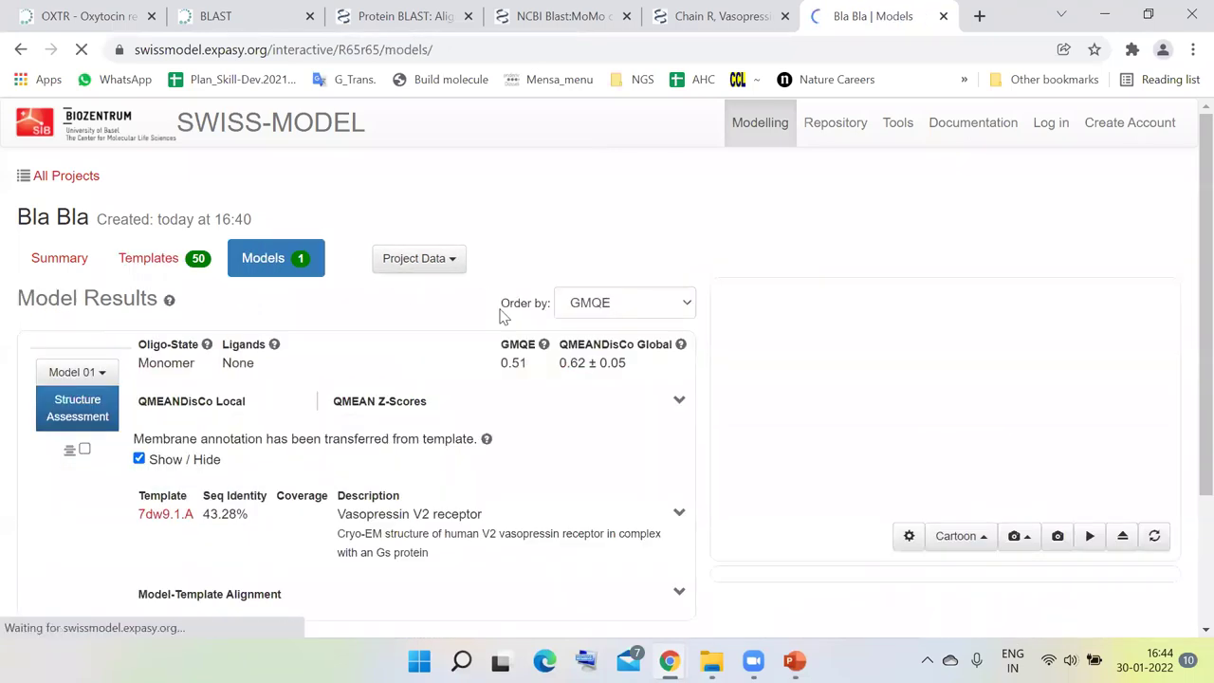
{"action": "scroll", "coordinate": [796, 379], "scroll_direction": "down", "scroll_amount": 1}
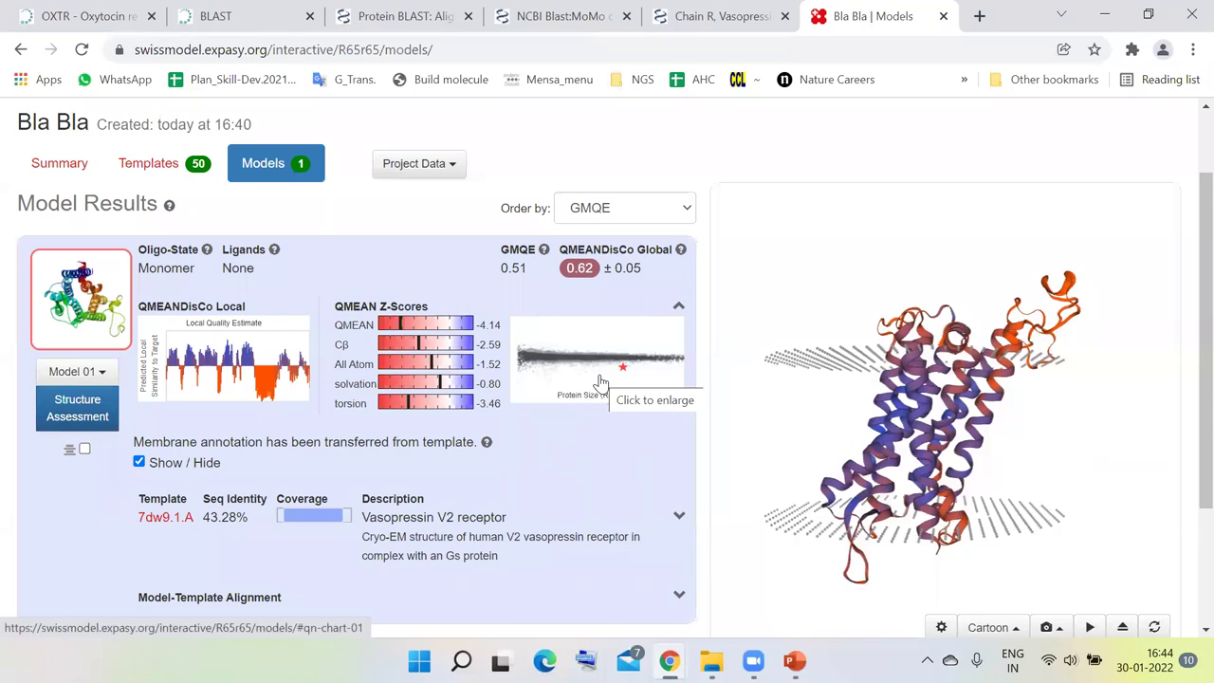
- Enlarge the comparison plot with non-redundant PDB structures, highlight the model's star, save the plot as PNG and close it
{"action": "left_click", "coordinate": [647, 371]}
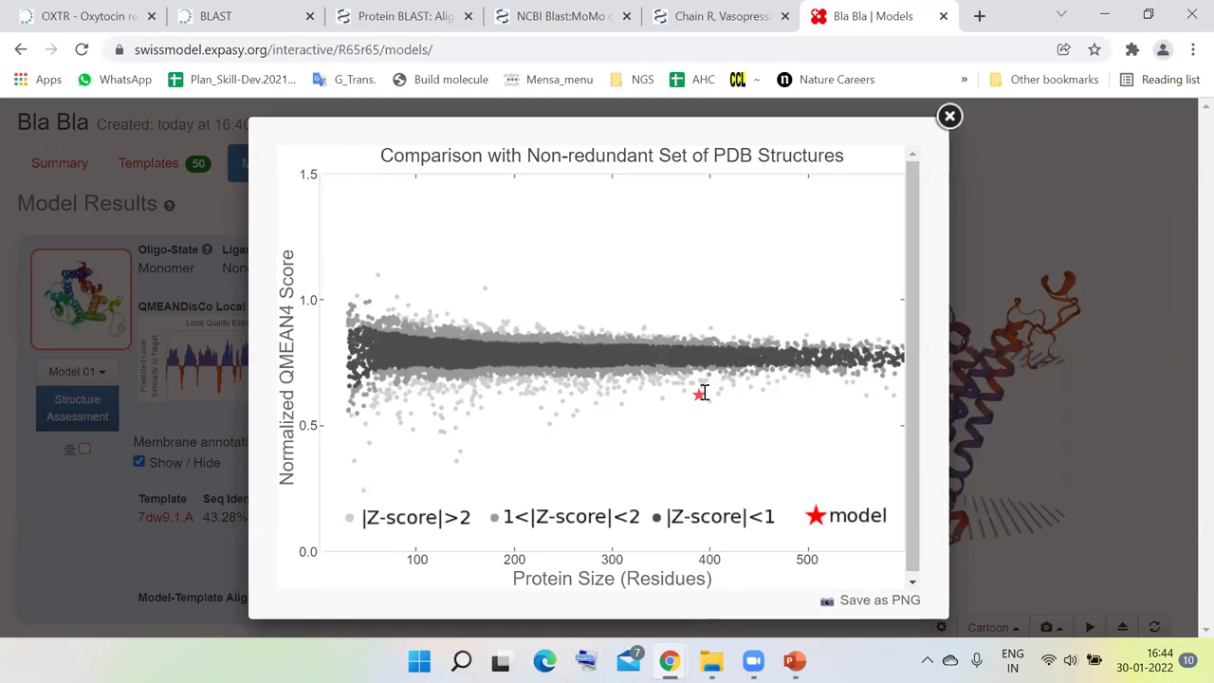
{"action": "left_click_drag", "start_coordinate": [703, 393], "coordinate": [694, 391]}
{"action": "left_click", "coordinate": [712, 408]}
{"action": "left_click_drag", "start_coordinate": [703, 394], "coordinate": [697, 393]}
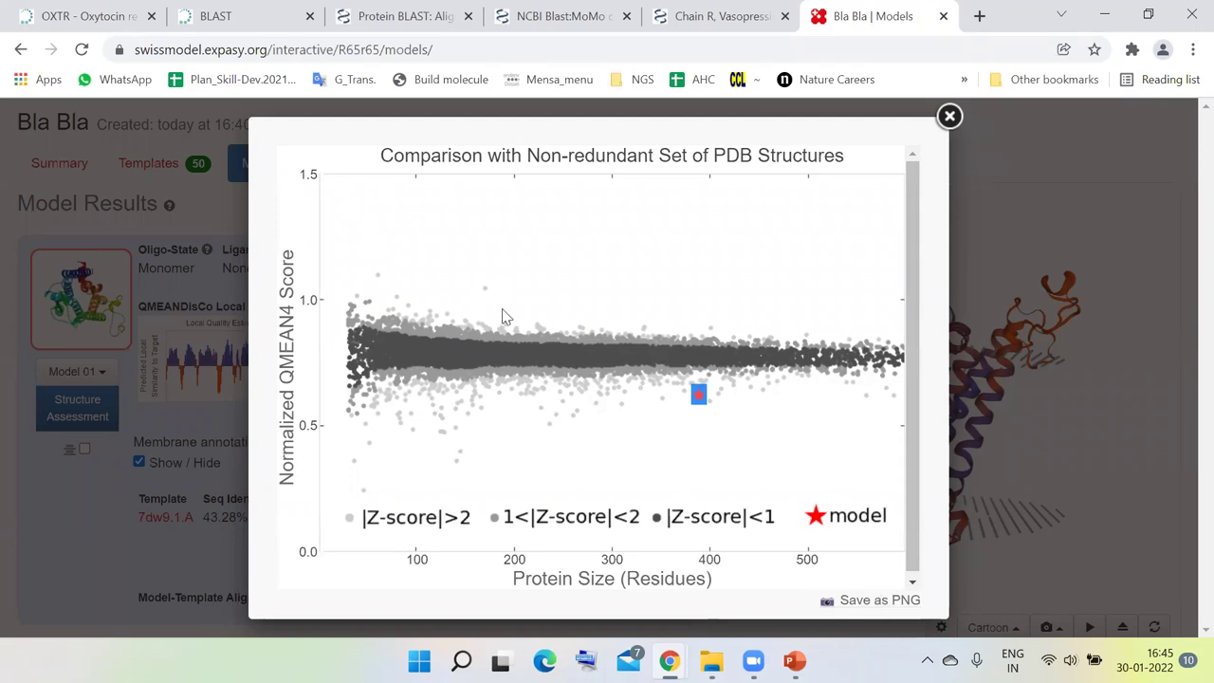
{"action": "left_click", "coordinate": [888, 599]}
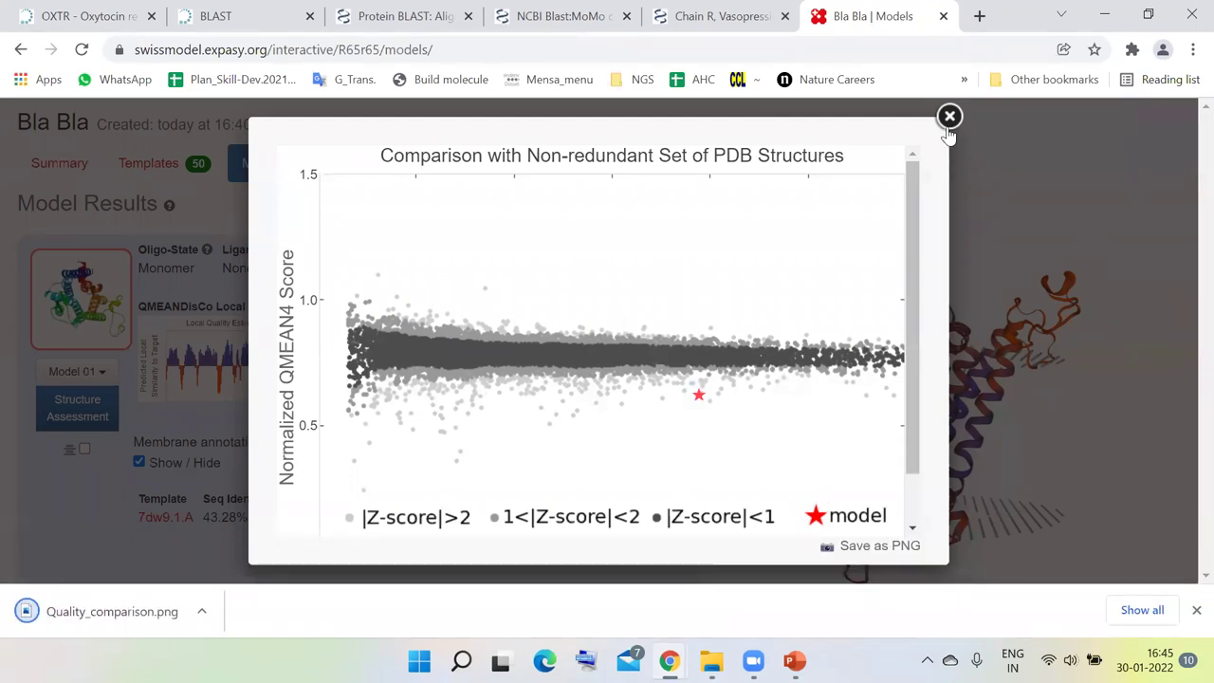
{"action": "left_click", "coordinate": [948, 119]}
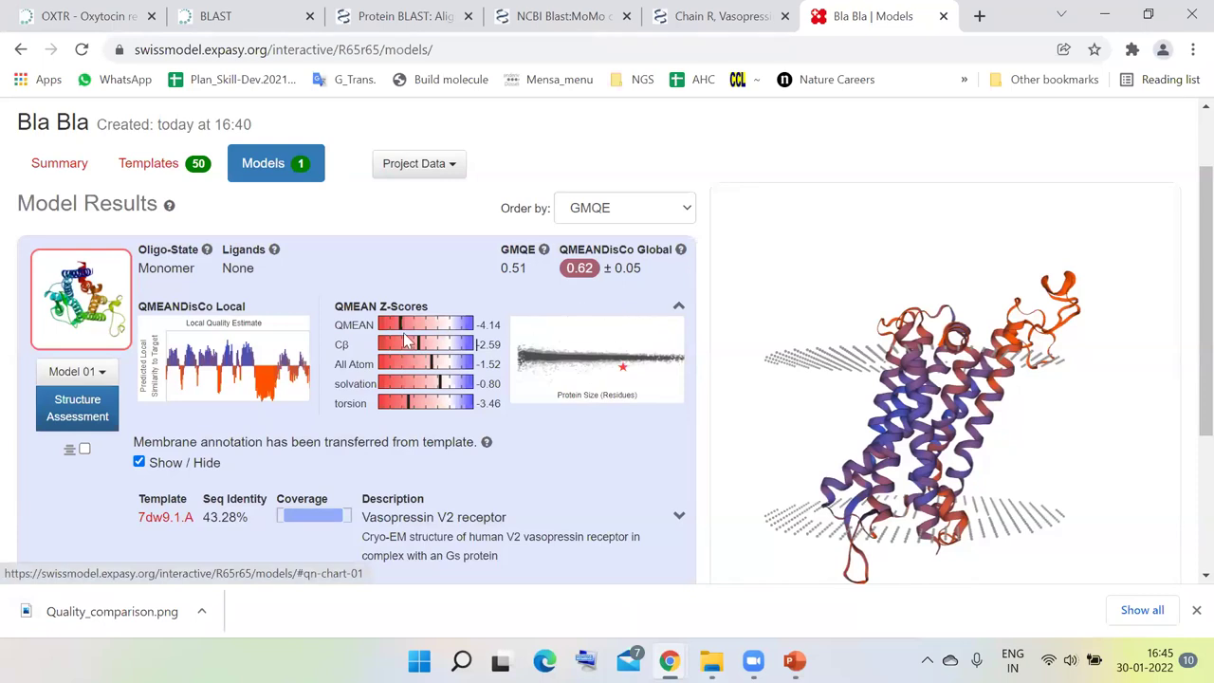
- Review the model's template details and quality scores, checking the MMws_Jan22 homology modeling slide in PowerPoint and returning to the browser in between
{"action": "scroll", "coordinate": [677, 514], "scroll_direction": "down", "scroll_amount": 3}
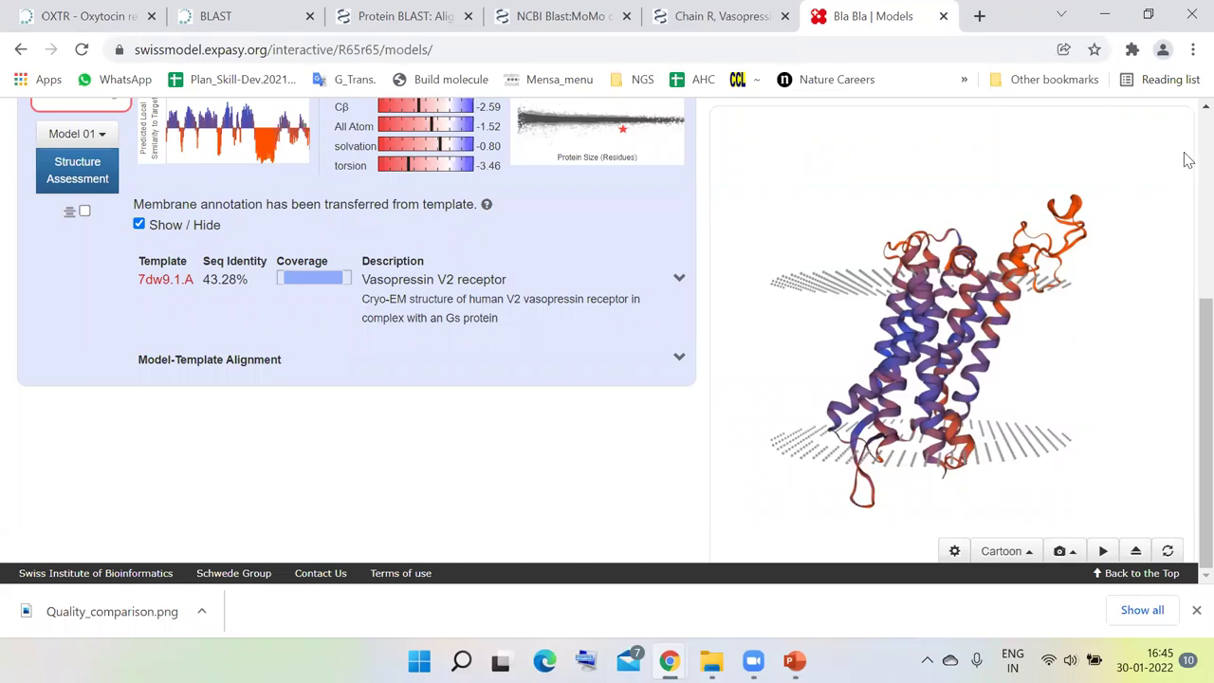
{"action": "scroll", "coordinate": [1187, 159], "scroll_direction": "up", "scroll_amount": 4}
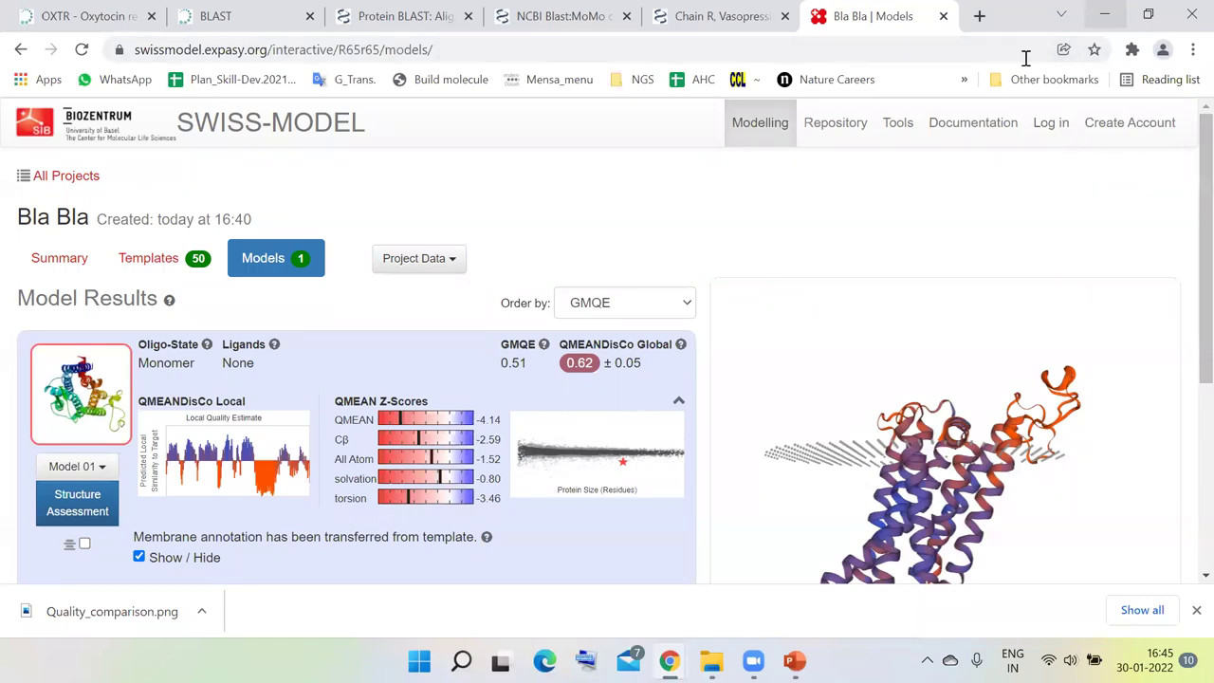
{"action": "mouse_move", "coordinate": [937, 127]}
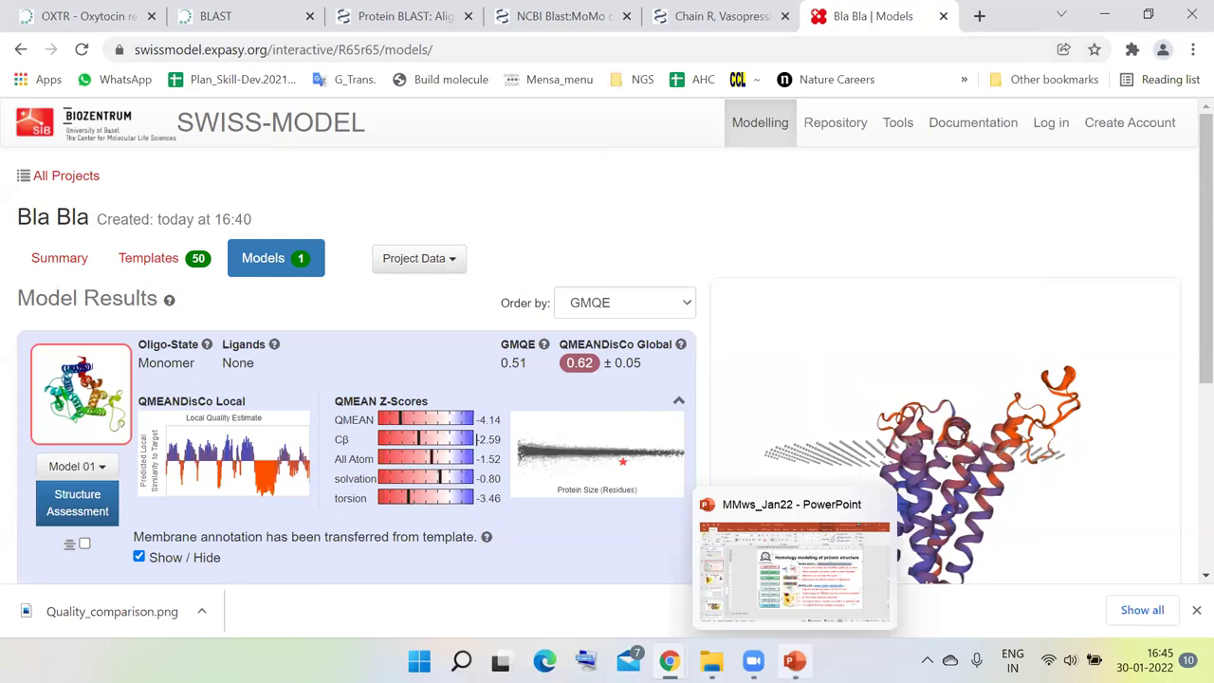
{"action": "left_click", "coordinate": [795, 661]}
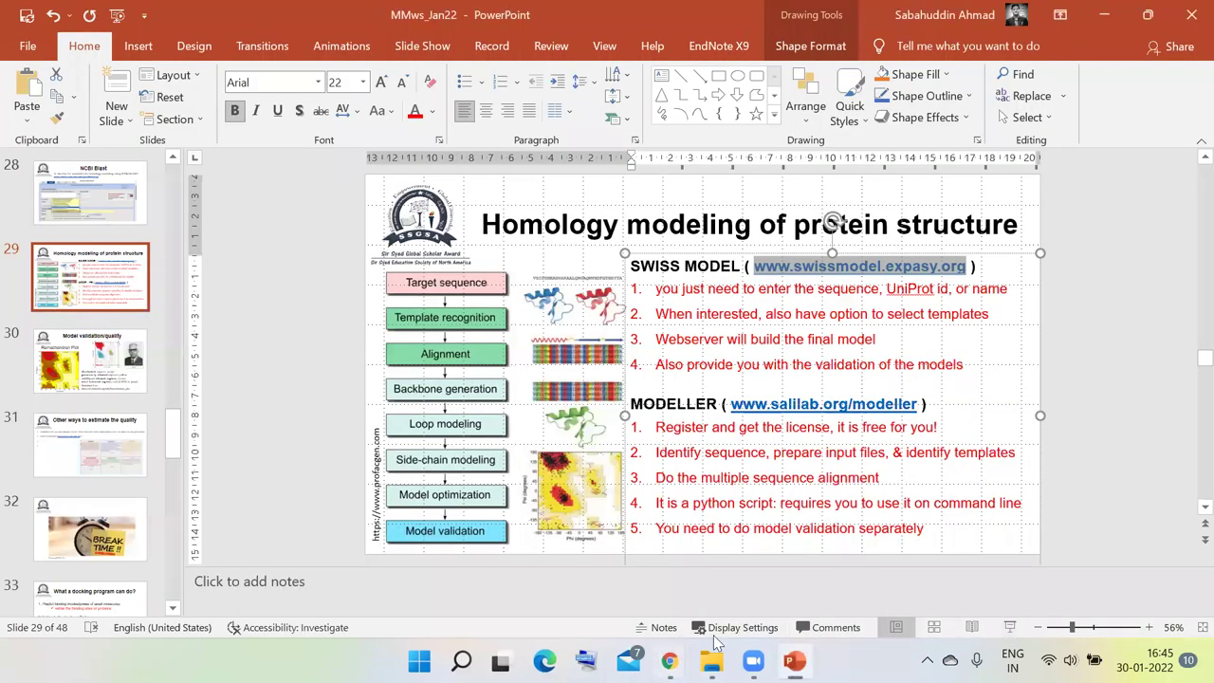
{"action": "mouse_move", "coordinate": [669, 661]}
{"action": "left_click", "coordinate": [806, 514]}
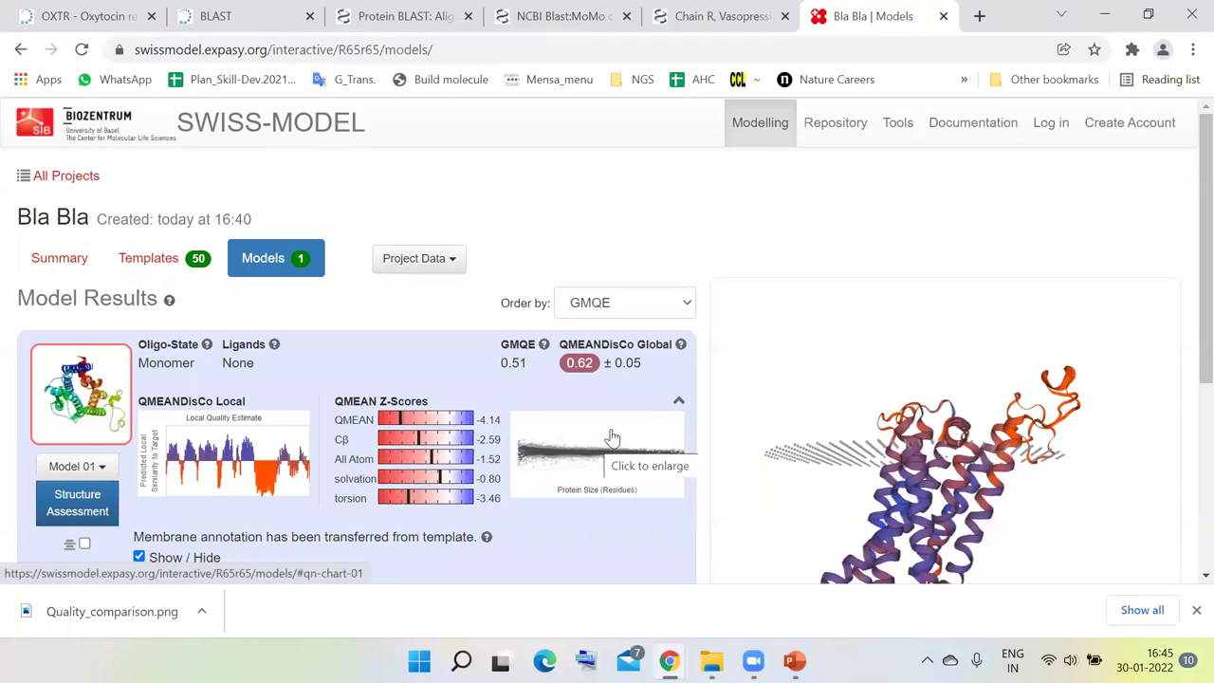
{"action": "scroll", "coordinate": [612, 437], "scroll_direction": "down", "scroll_amount": 1}
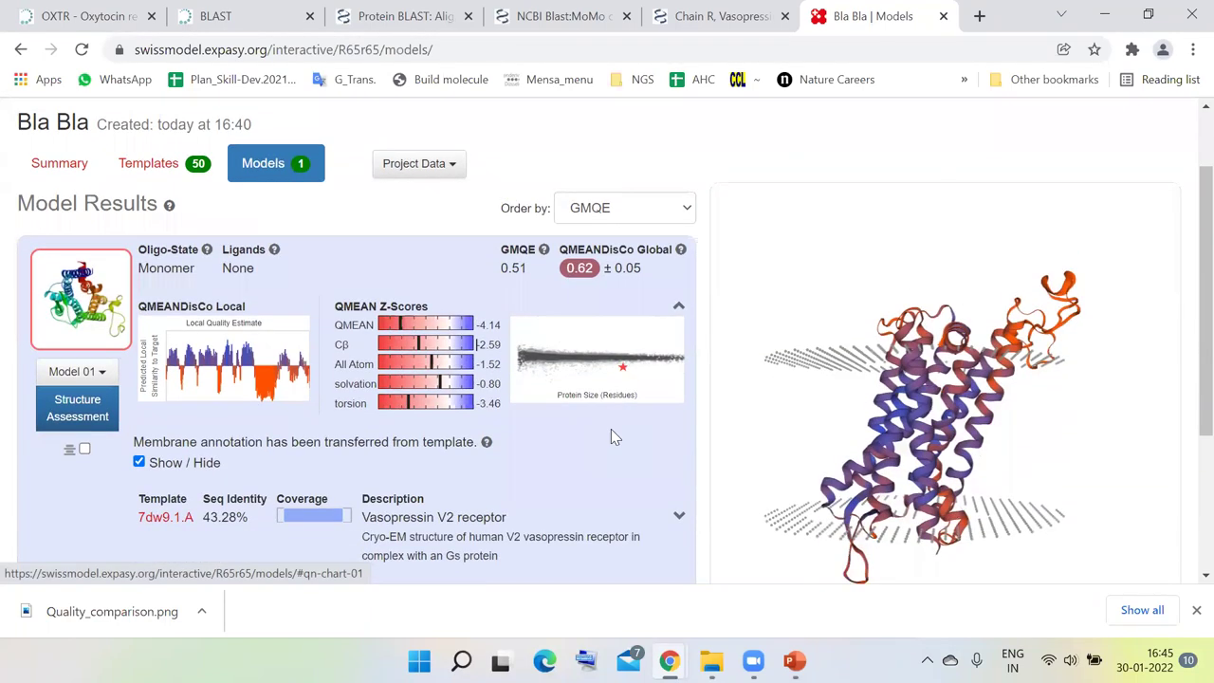
{"action": "scroll", "coordinate": [611, 437], "scroll_direction": "down", "scroll_amount": 2}
{"action": "scroll", "coordinate": [612, 437], "scroll_direction": "up", "scroll_amount": 3}
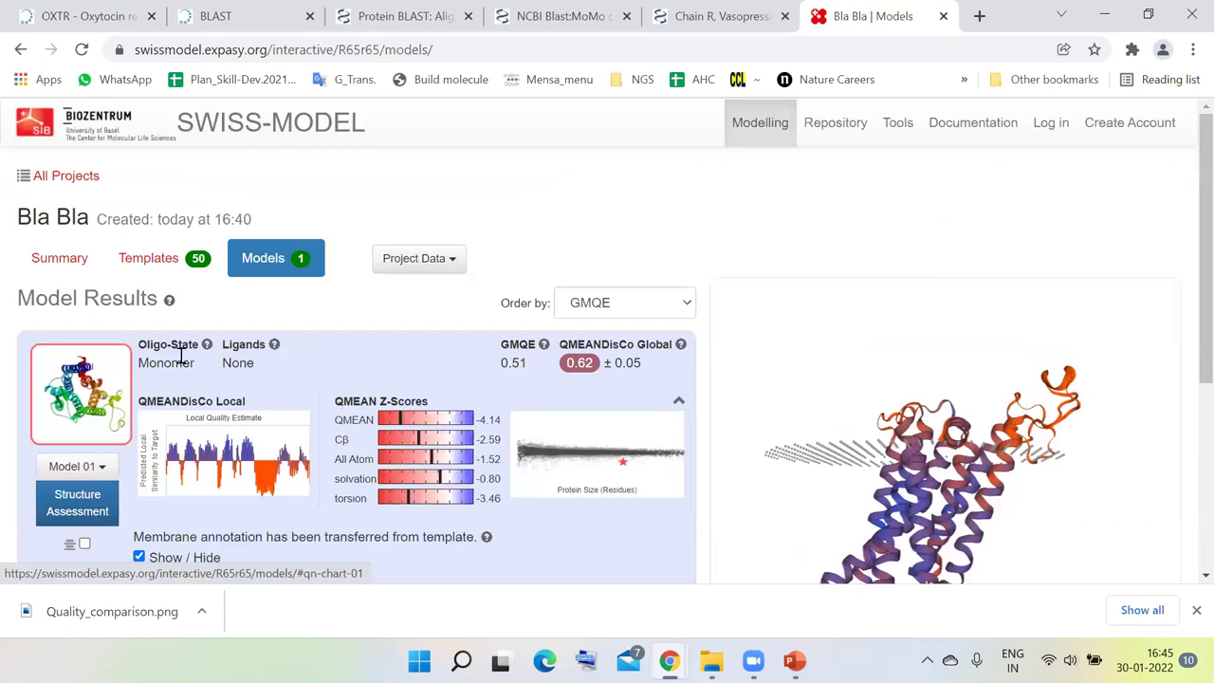
- Look over the project summary's template and model results, check the full template list and return to the model results
{"action": "left_click", "coordinate": [49, 268]}
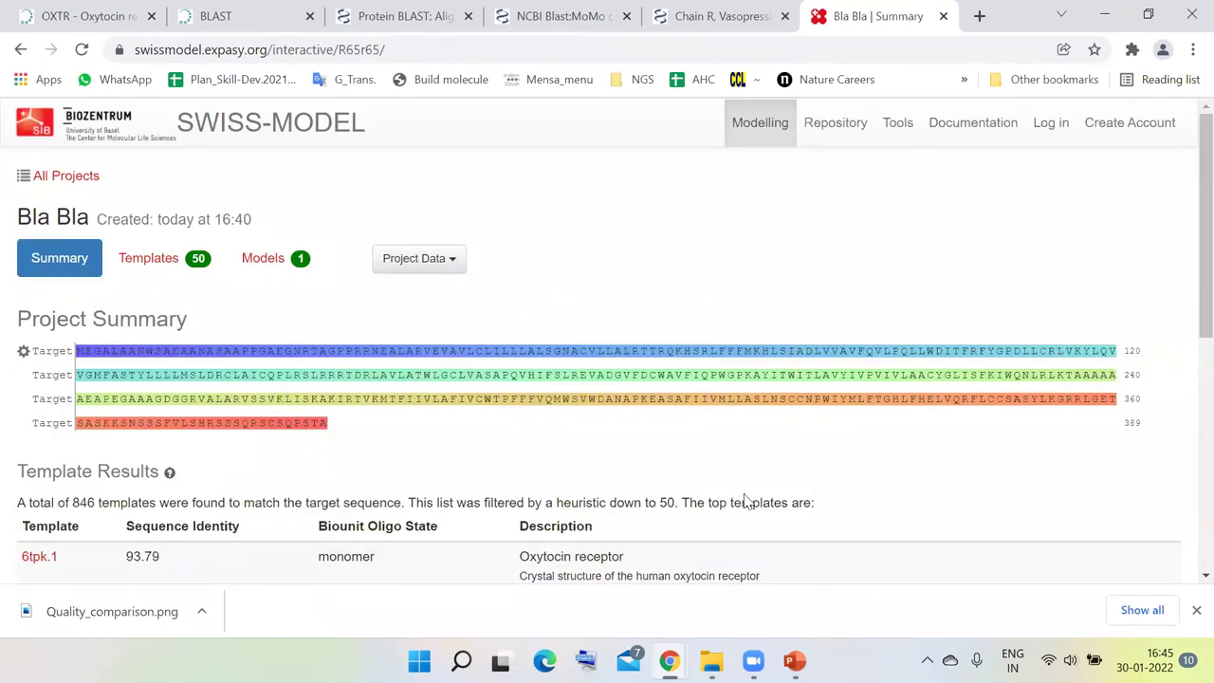
{"action": "scroll", "coordinate": [726, 479], "scroll_direction": "down", "scroll_amount": 3}
{"action": "scroll", "coordinate": [584, 503], "scroll_direction": "down", "scroll_amount": 2}
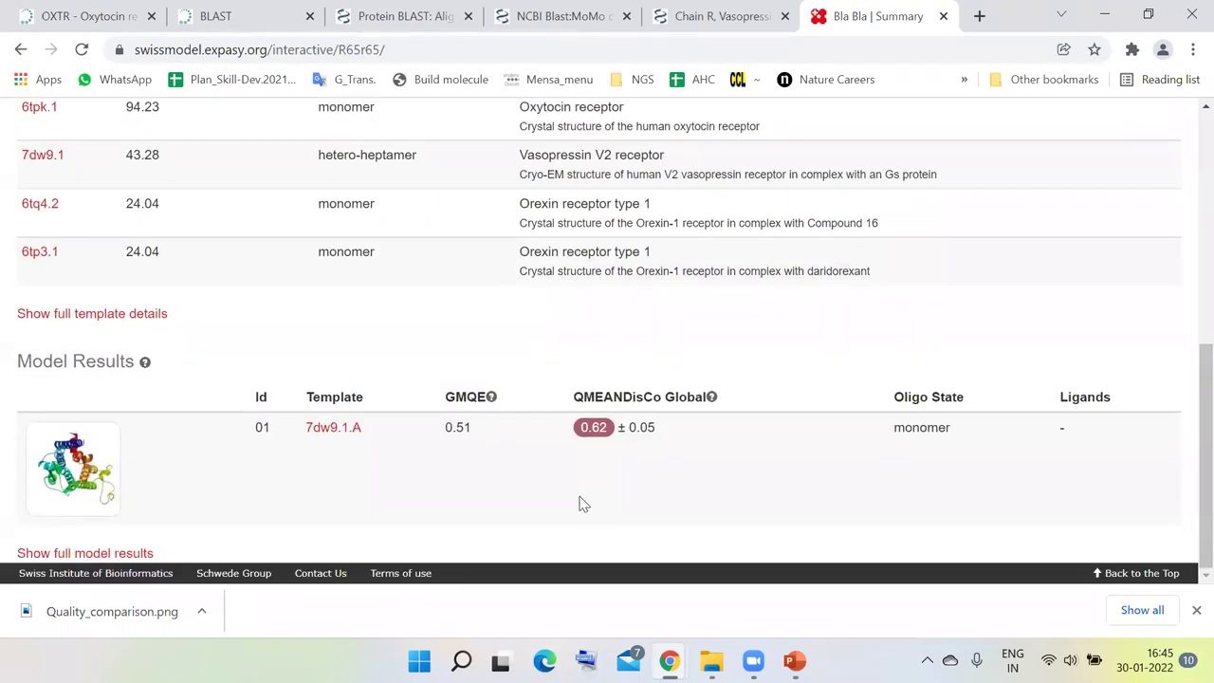
{"action": "scroll", "coordinate": [583, 504], "scroll_direction": "up", "scroll_amount": 5}
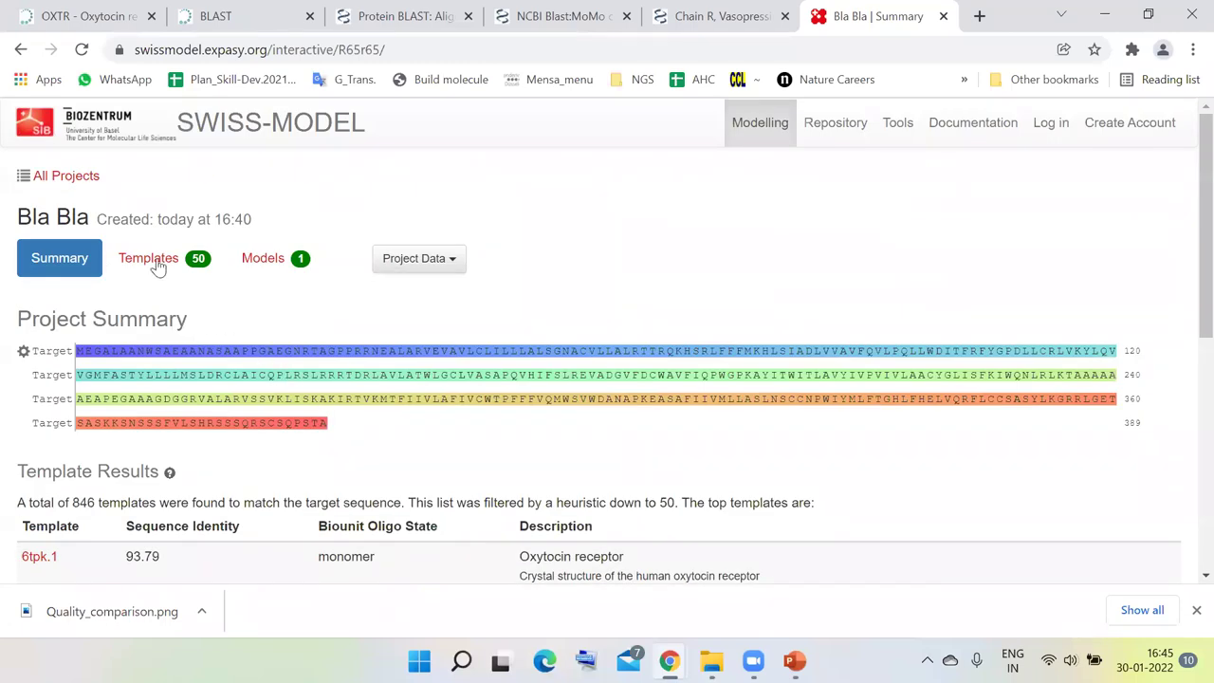
{"action": "left_click", "coordinate": [154, 264]}
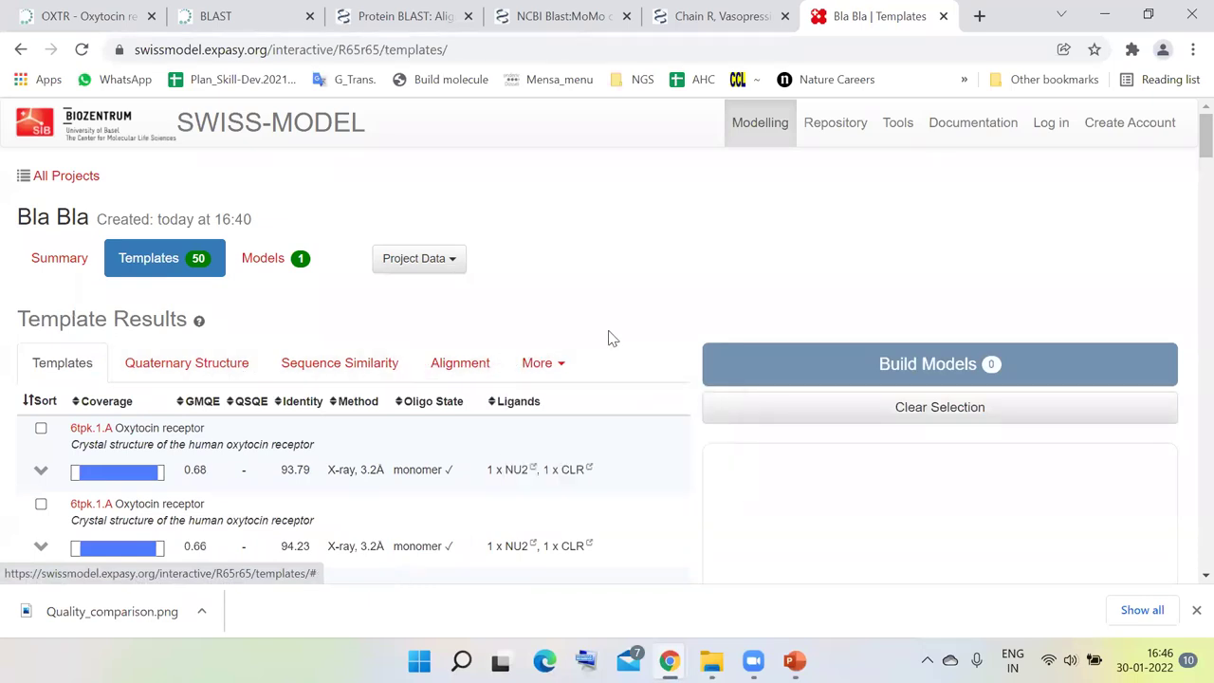
{"action": "left_click", "coordinate": [278, 266]}
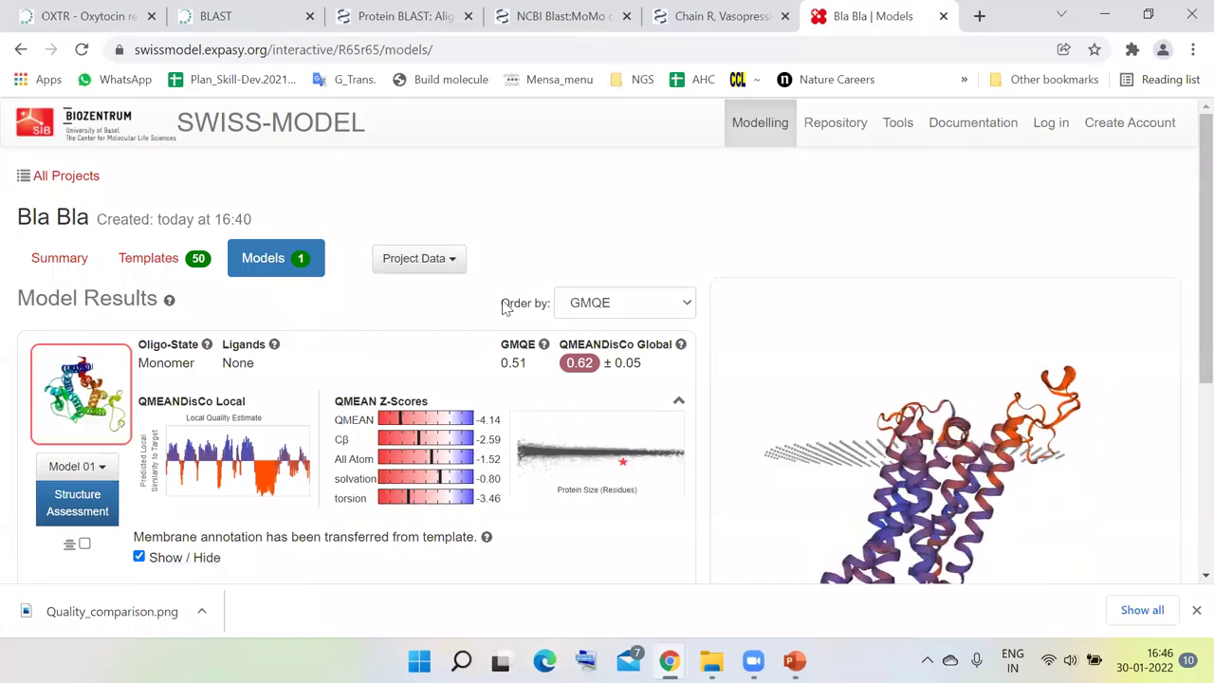
- Order the model results by Seq Identity and look over the model entry's scores and template details
{"action": "left_click", "coordinate": [605, 312]}
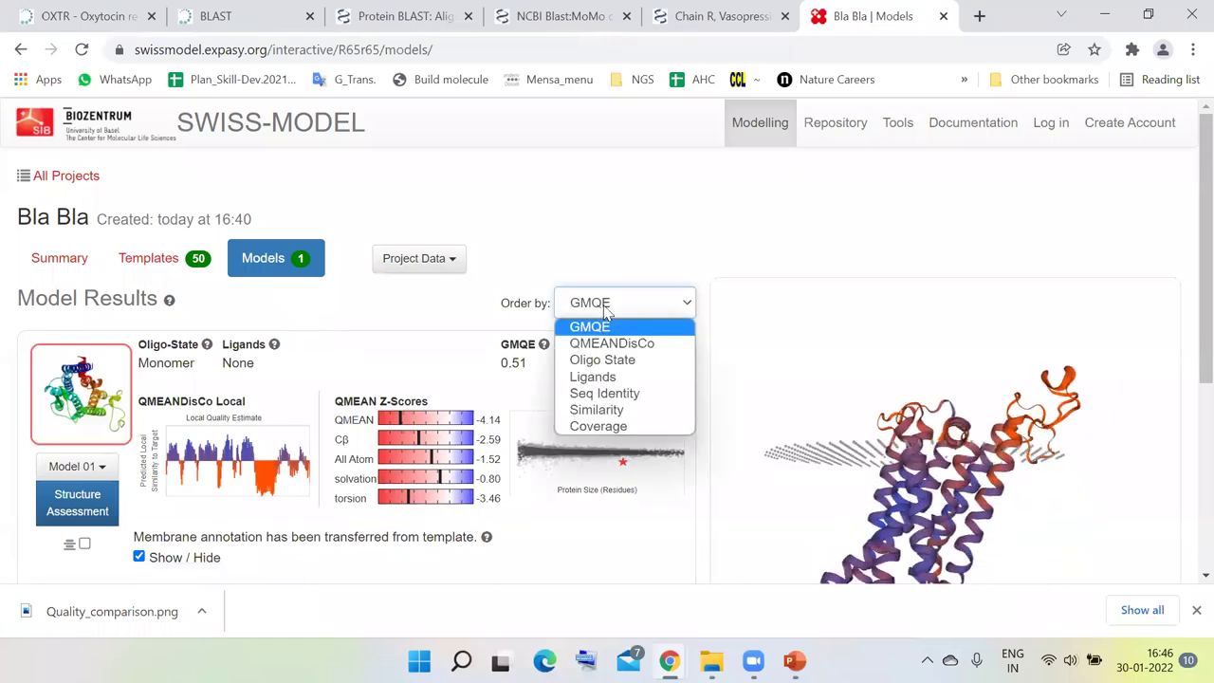
{"action": "scroll", "coordinate": [683, 360], "scroll_direction": "down", "scroll_amount": 3}
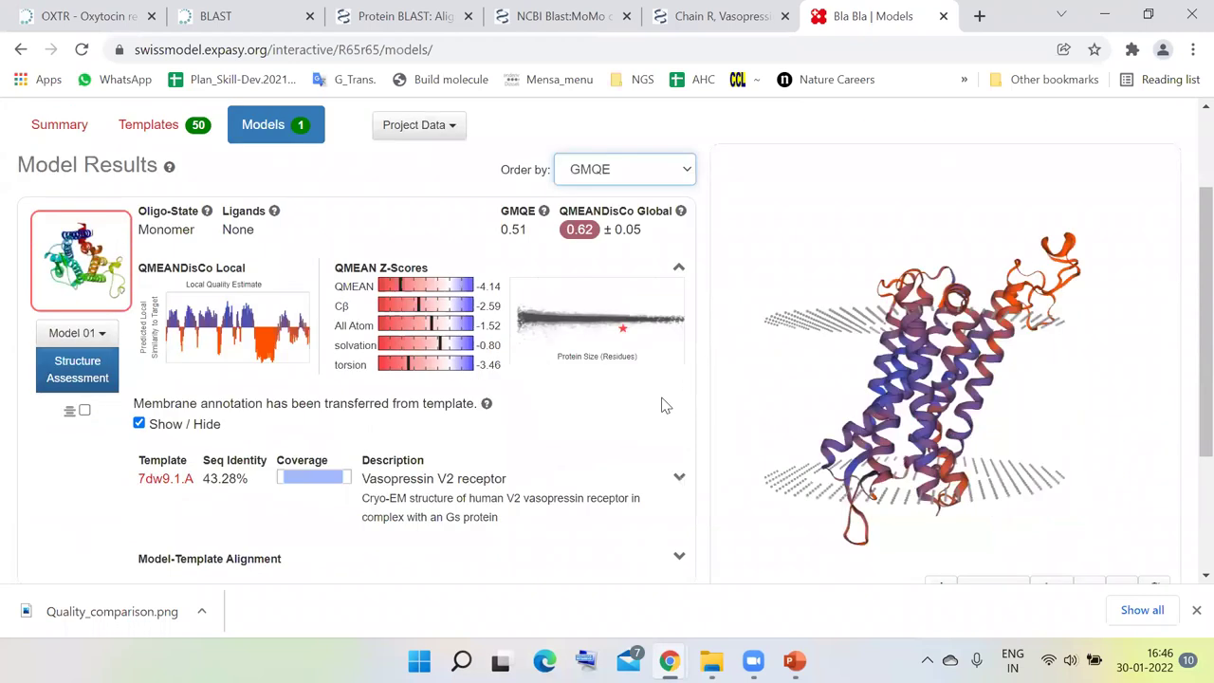
{"action": "scroll", "coordinate": [645, 477], "scroll_direction": "down", "scroll_amount": 1}
{"action": "scroll", "coordinate": [675, 474], "scroll_direction": "up", "scroll_amount": 4}
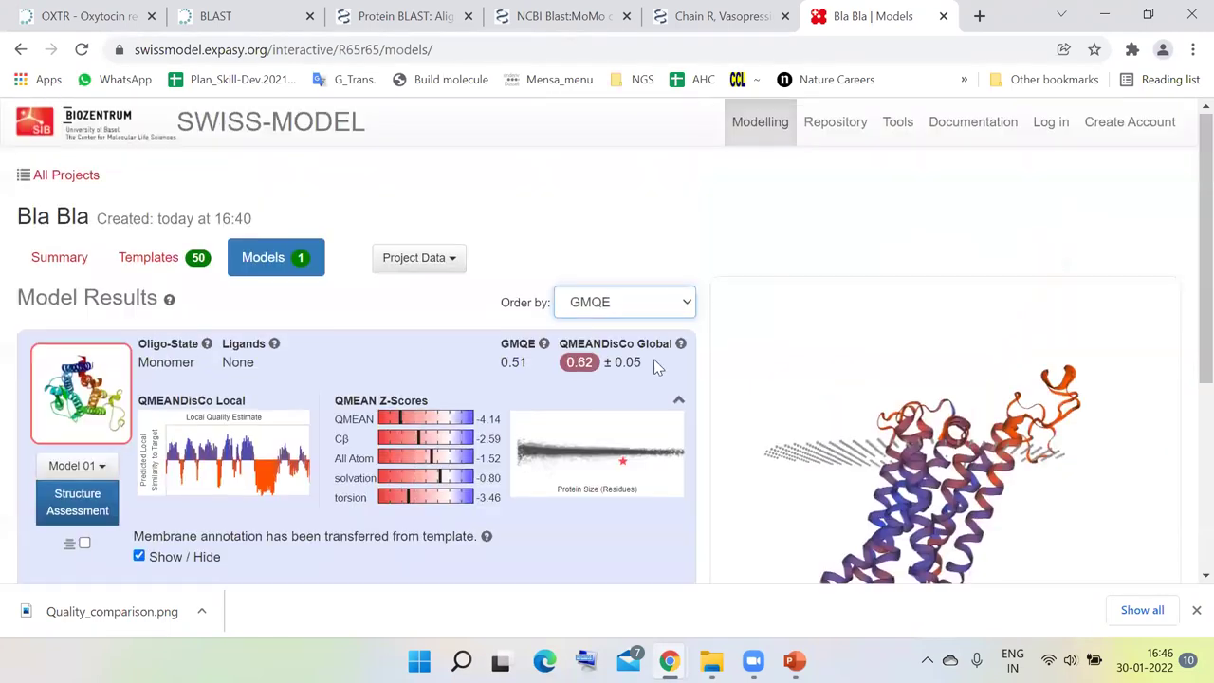
{"action": "left_click", "coordinate": [668, 305]}
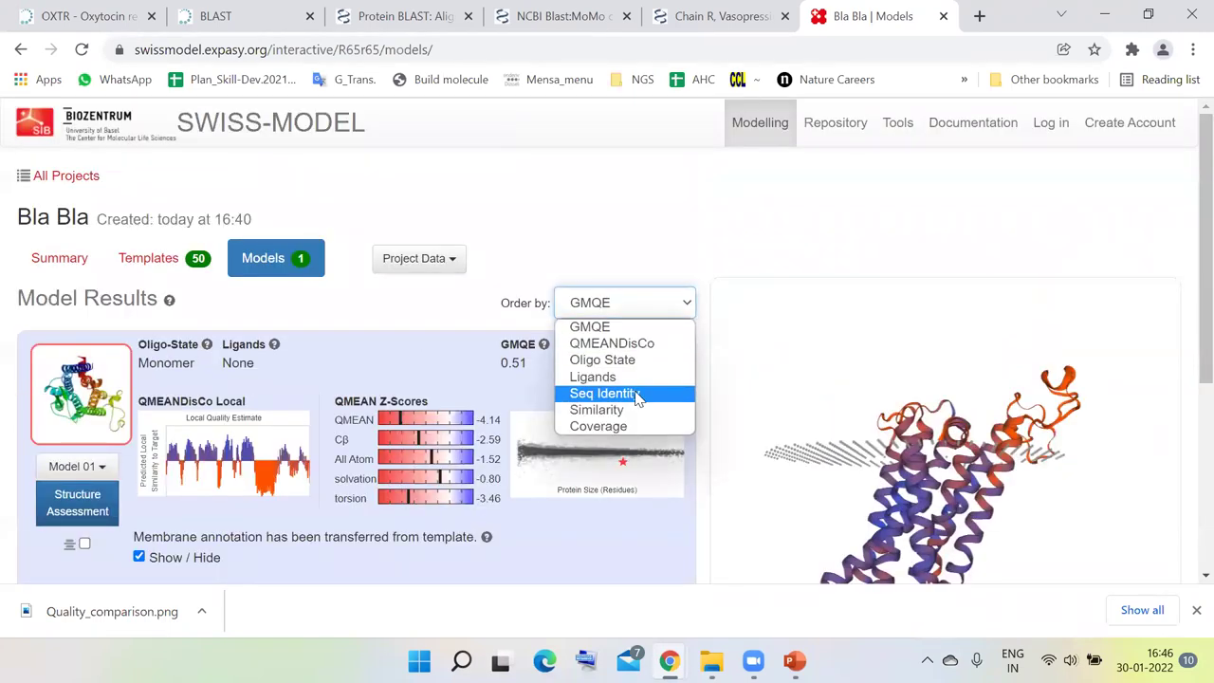
{"action": "left_click", "coordinate": [636, 394]}
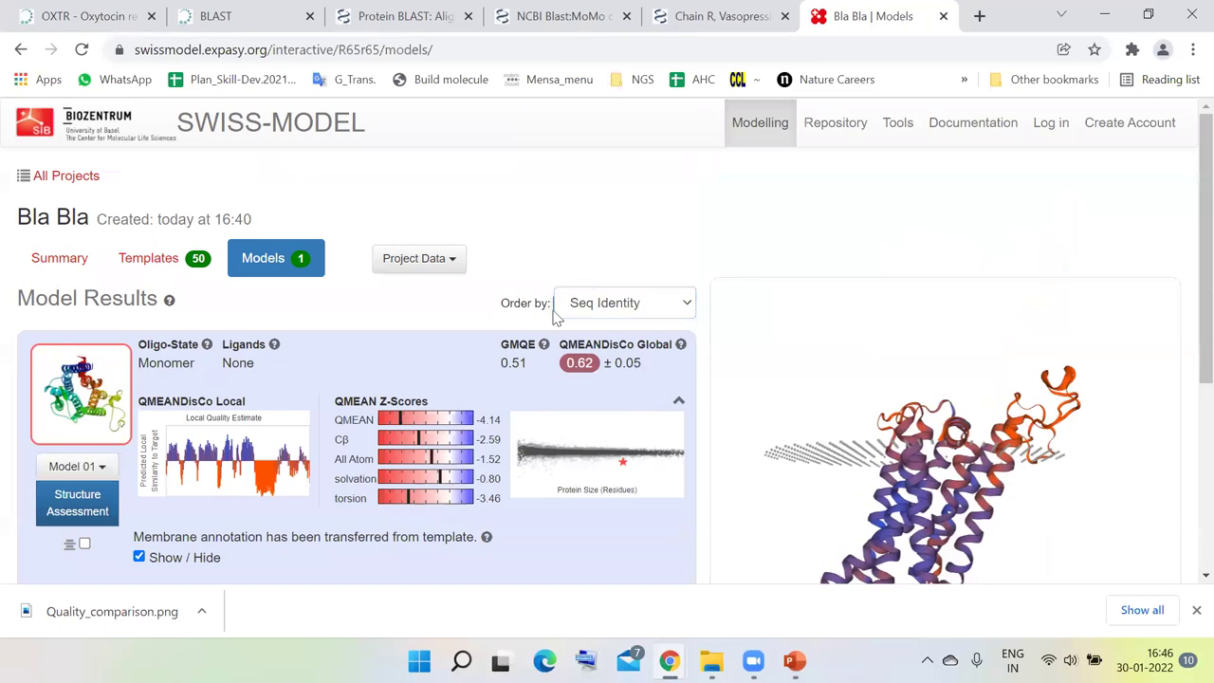
{"action": "scroll", "coordinate": [600, 442], "scroll_direction": "down", "scroll_amount": 2}
{"action": "scroll", "coordinate": [599, 442], "scroll_direction": "up", "scroll_amount": 2}
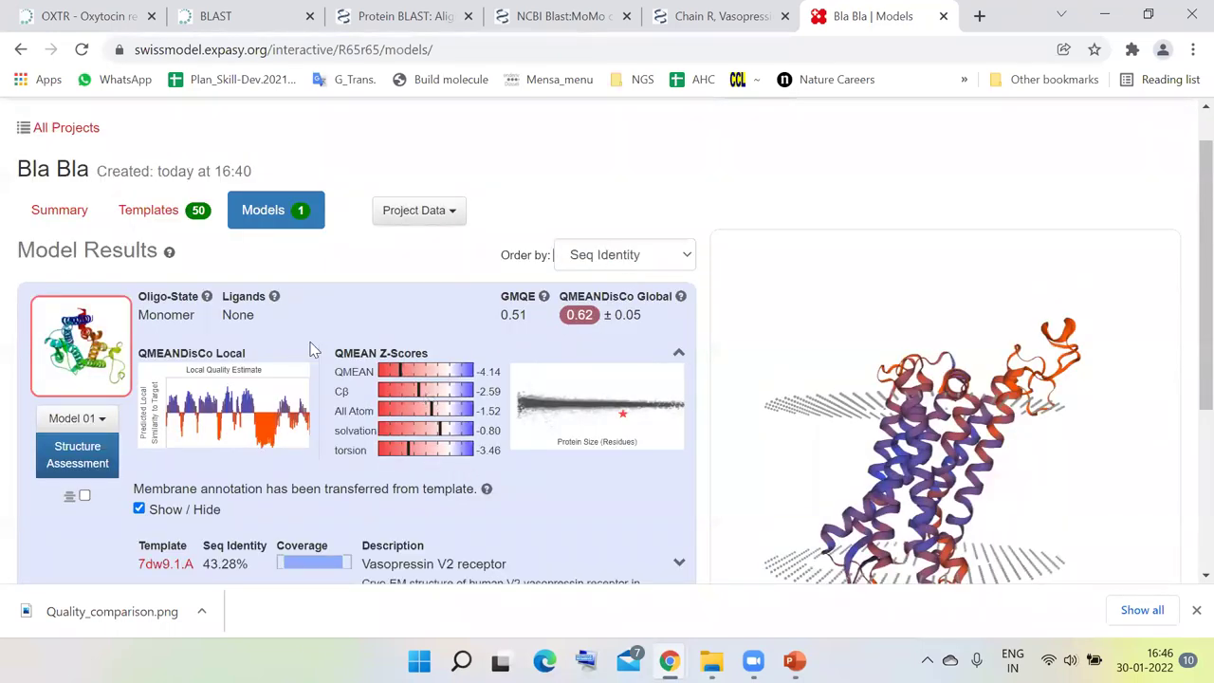
- In the template results, select both 6tpk.1.A entries plus 6tp3.1.A, 7kh0.1.A, 6tp6.2.A, 7mbx.1.E and 6tp3.2.A for model building
{"action": "left_click", "coordinate": [169, 216]}
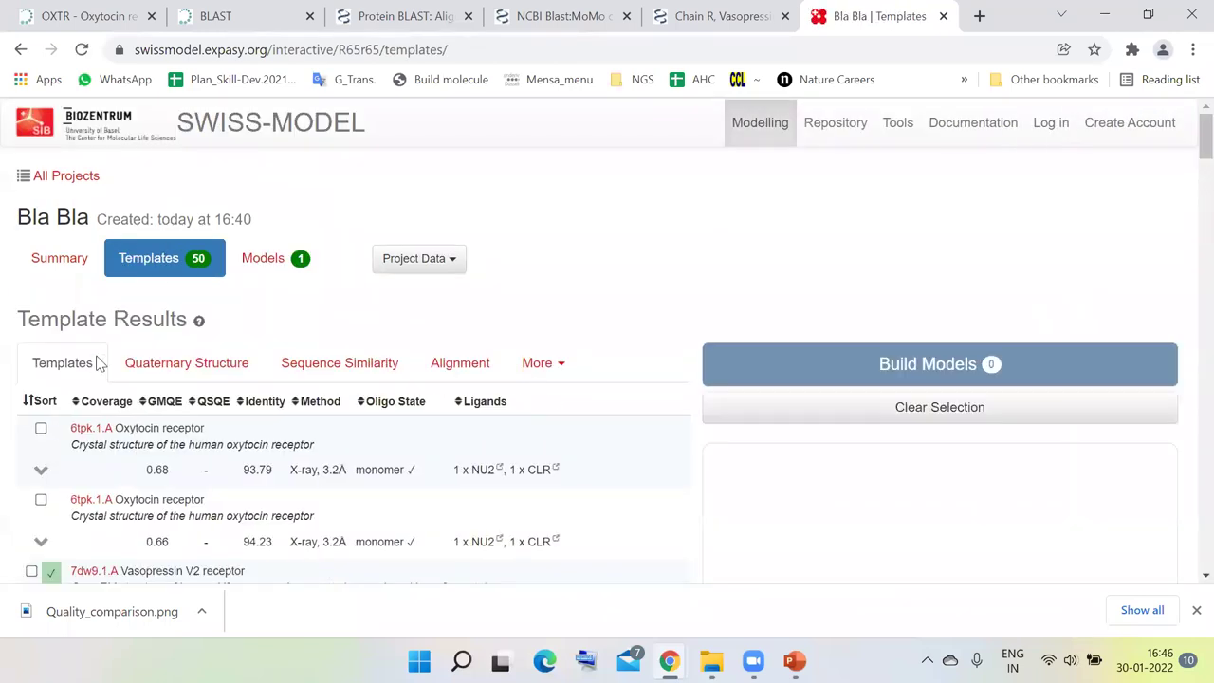
{"action": "left_click", "coordinate": [42, 431]}
{"action": "left_click", "coordinate": [41, 504]}
{"action": "scroll", "coordinate": [24, 382], "scroll_direction": "down", "scroll_amount": 4}
{"action": "left_click", "coordinate": [40, 360]}
{"action": "left_click", "coordinate": [41, 437]}
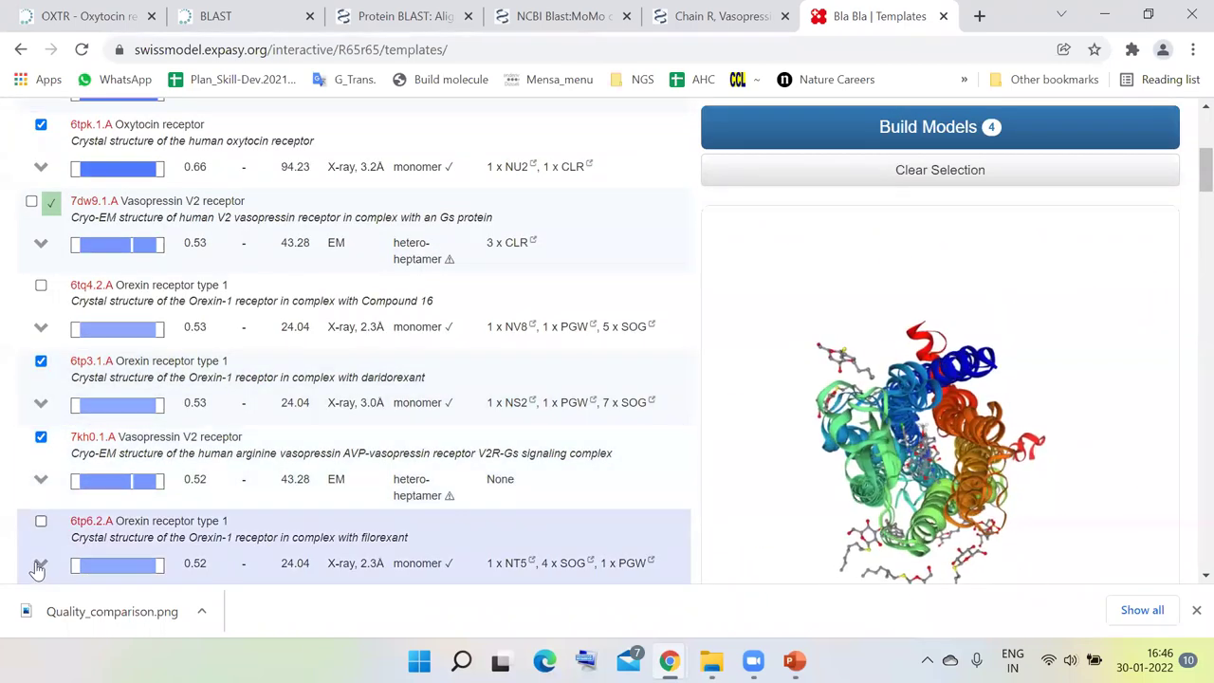
{"action": "left_click", "coordinate": [41, 521]}
{"action": "scroll", "coordinate": [38, 469], "scroll_direction": "down", "scroll_amount": 3}
{"action": "left_click", "coordinate": [40, 472]}
{"action": "left_click", "coordinate": [41, 390]}
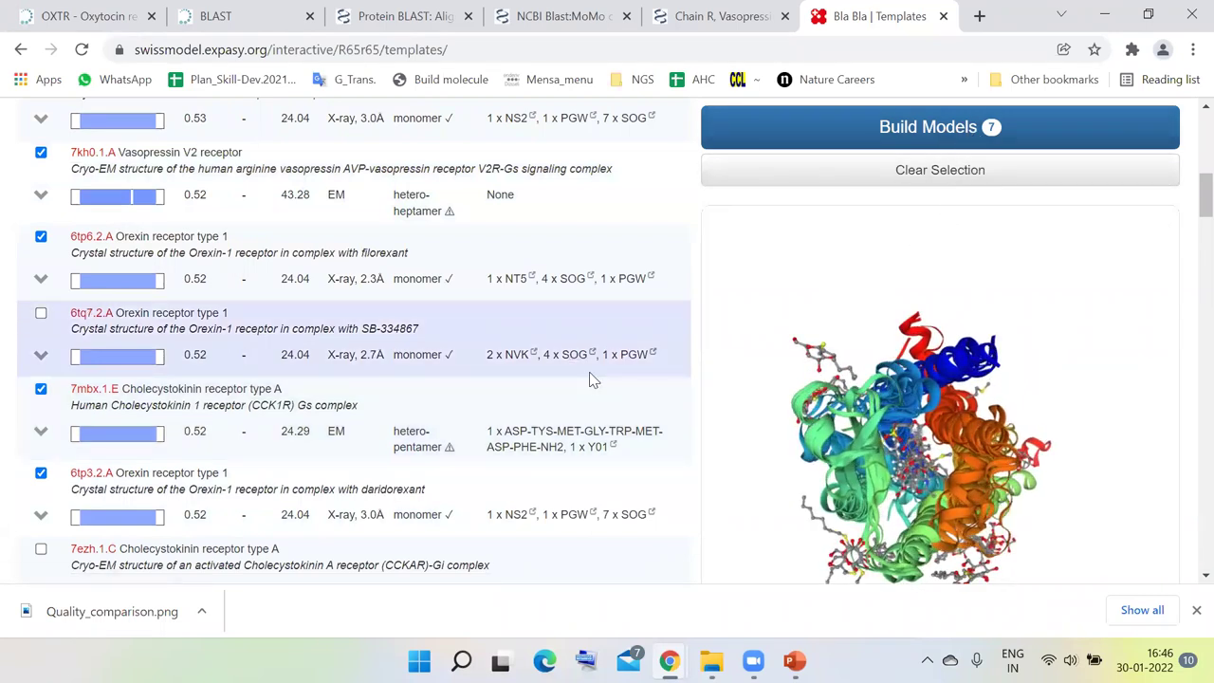
{"action": "scroll", "coordinate": [590, 379], "scroll_direction": "up", "scroll_amount": 10}
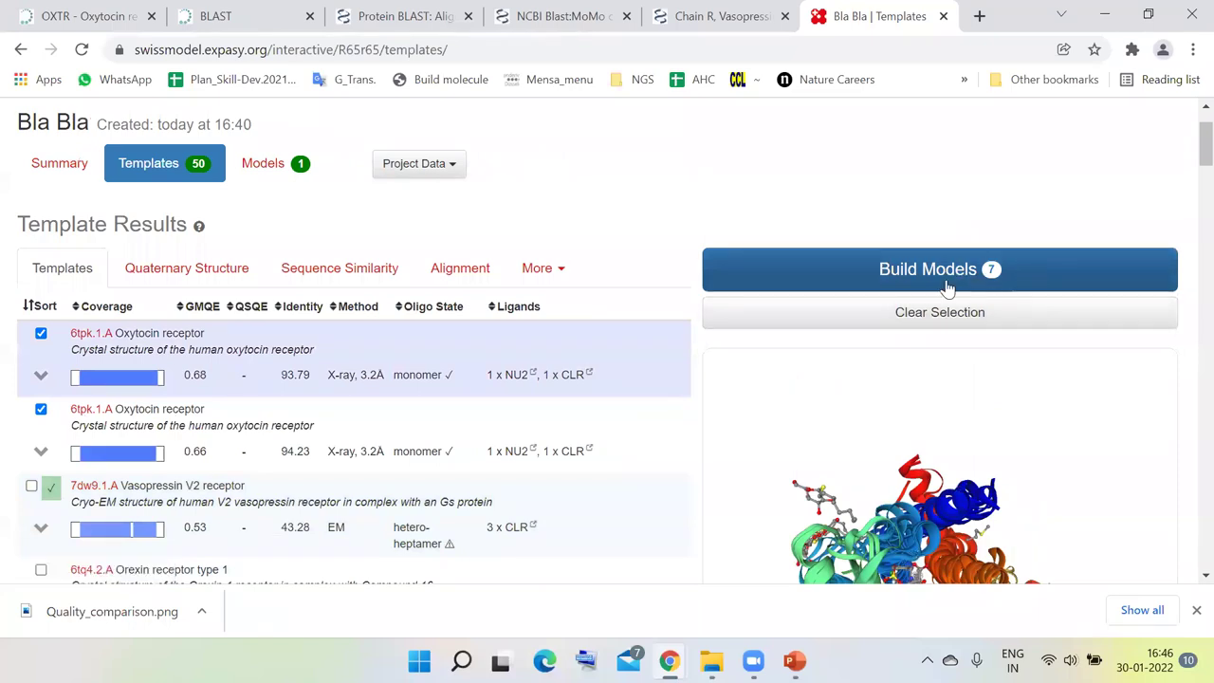
- Return to the model results, read the help on GMQE and global model evaluation, and close the help window
{"action": "left_click", "coordinate": [294, 165]}
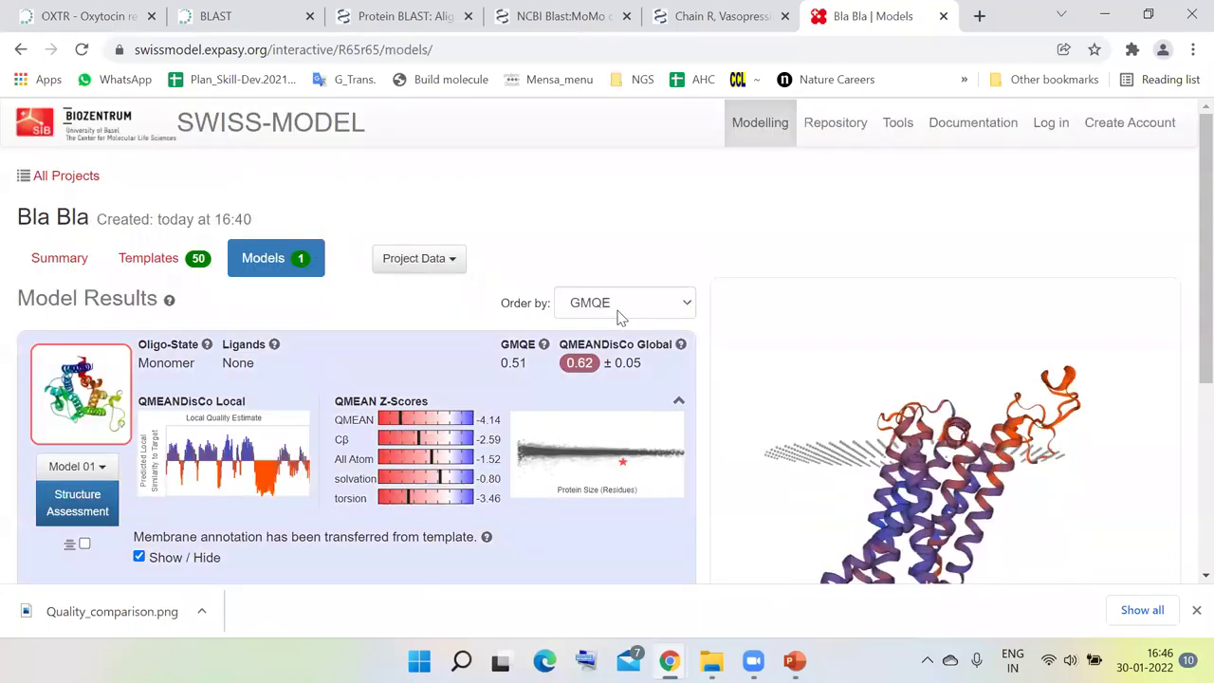
{"action": "scroll", "coordinate": [406, 564], "scroll_direction": "down", "scroll_amount": 3}
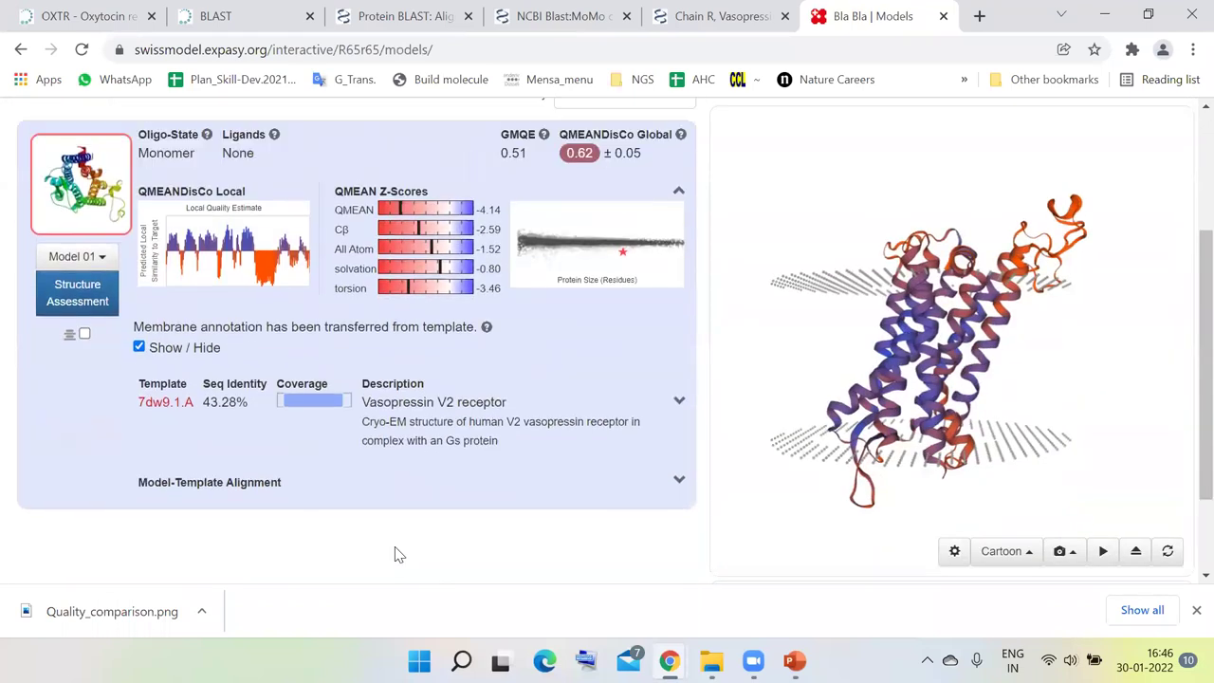
{"action": "scroll", "coordinate": [403, 545], "scroll_direction": "up", "scroll_amount": 3}
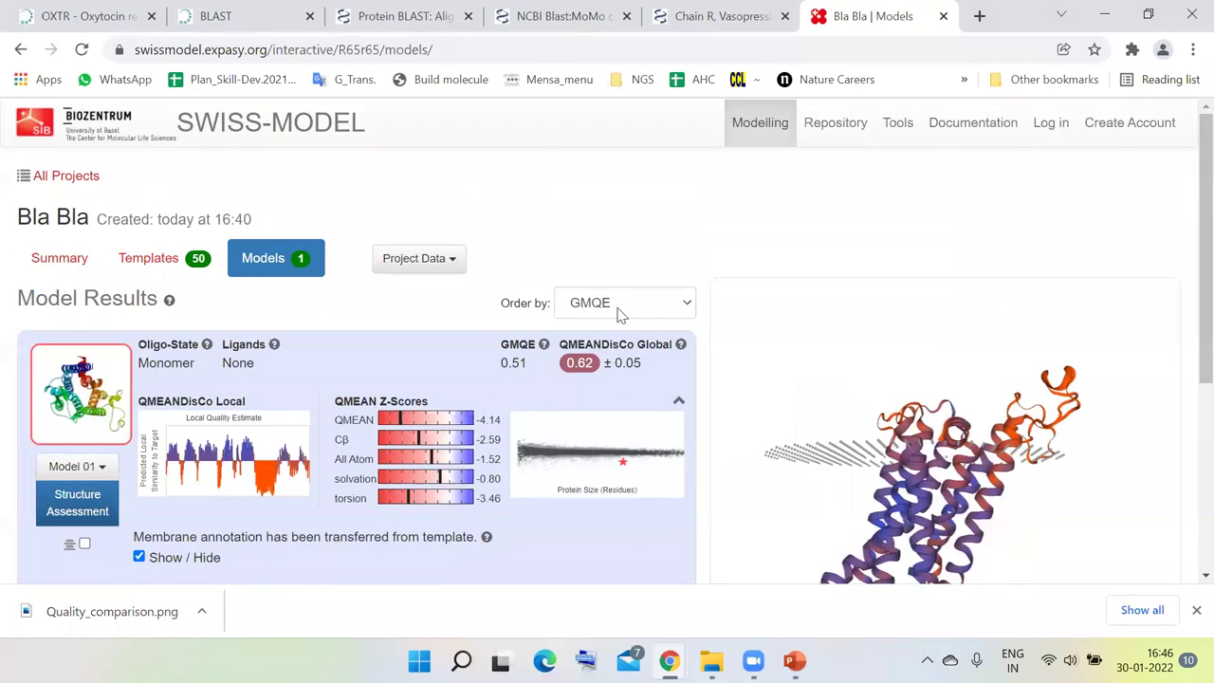
{"action": "left_click", "coordinate": [543, 347]}
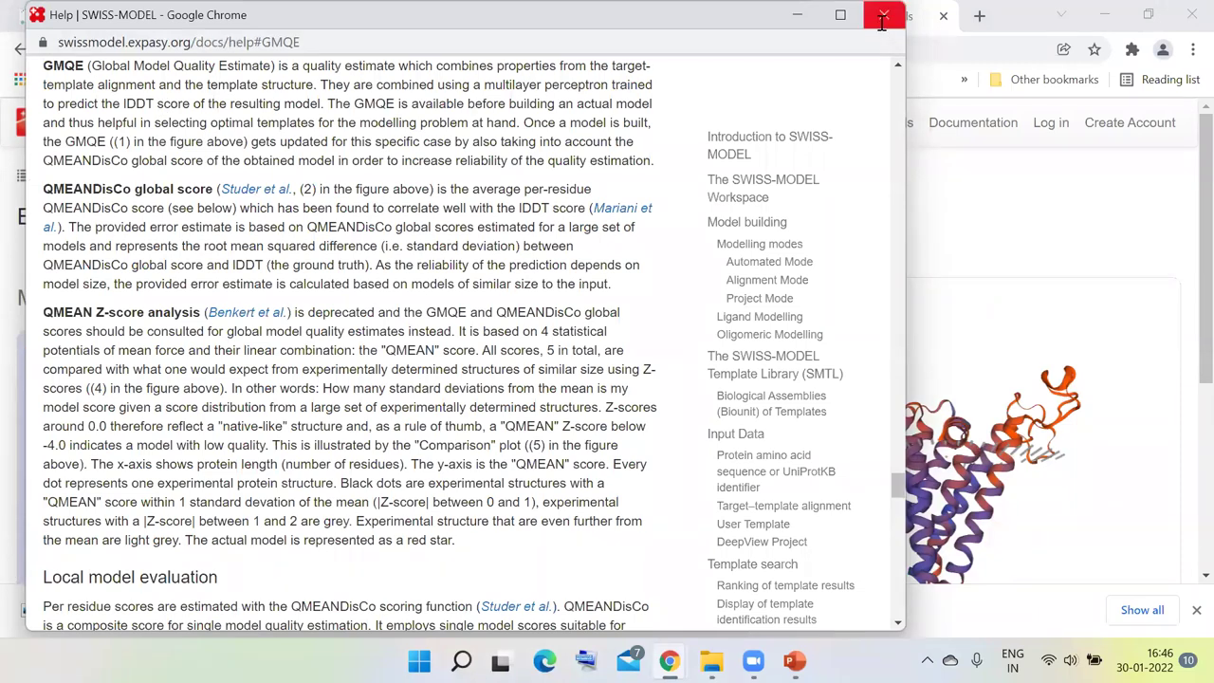
{"action": "scroll", "coordinate": [793, 153], "scroll_direction": "up", "scroll_amount": 4}
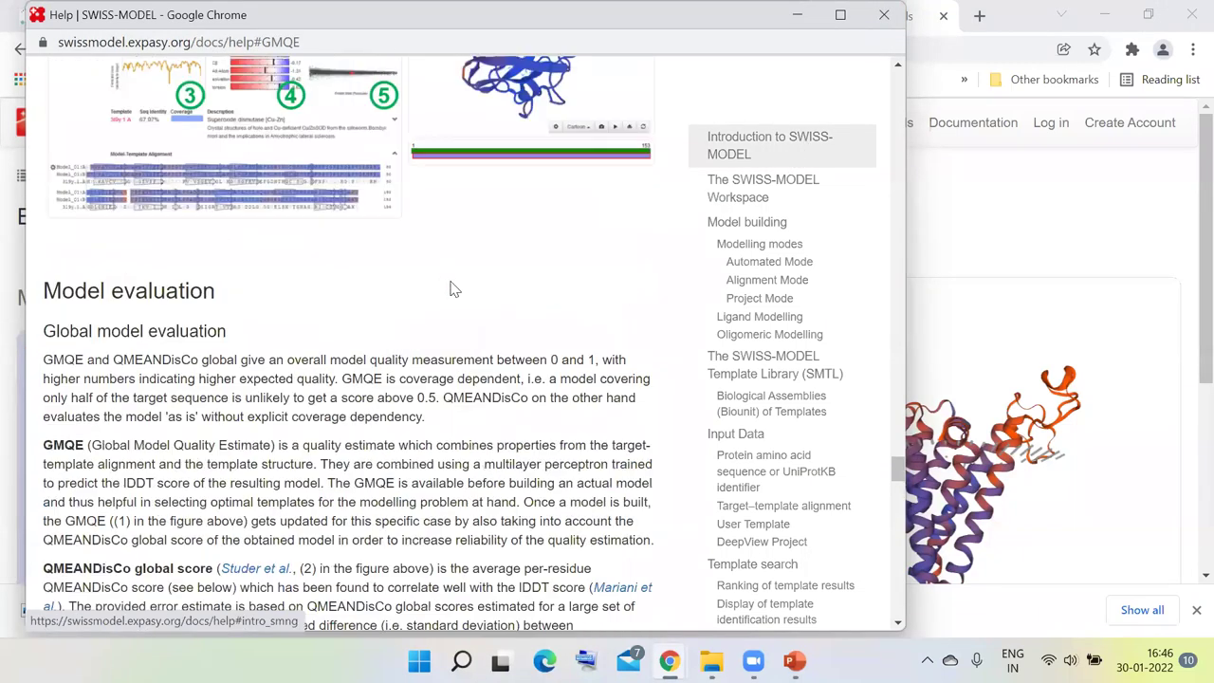
{"action": "left_click", "coordinate": [889, 21]}
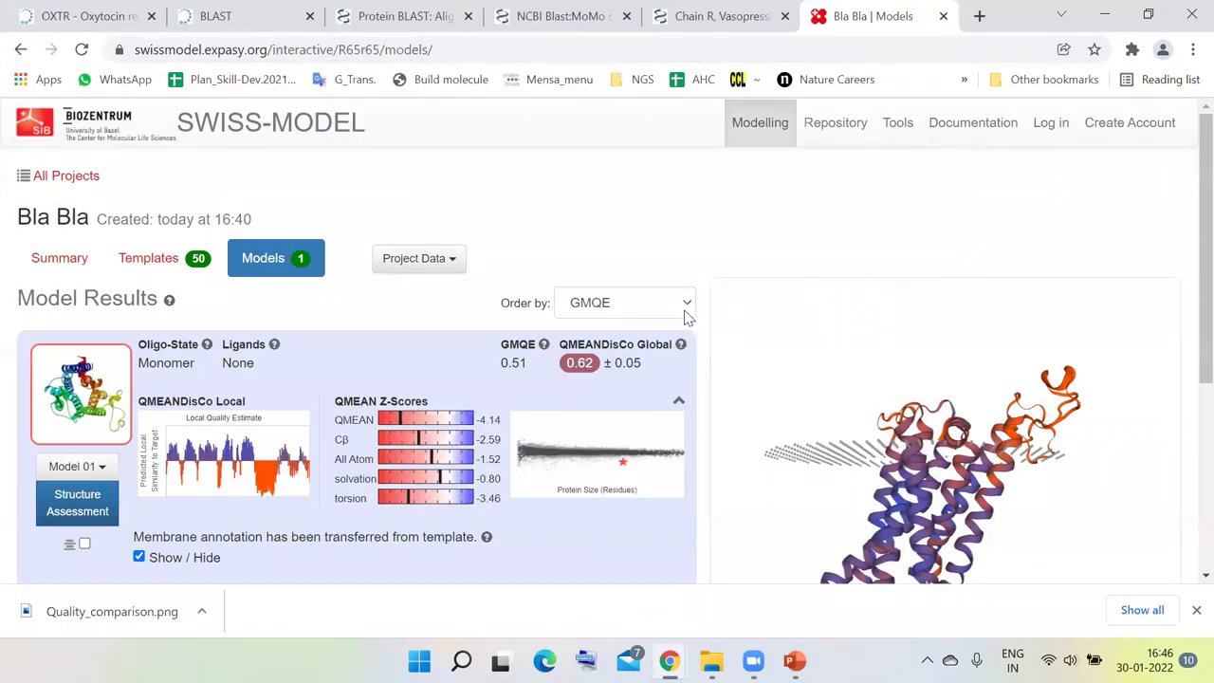
- Try ordering the model results by Ligands, and set the ordering to Seq Identity instead
{"action": "left_click", "coordinate": [686, 314]}
{"action": "left_click", "coordinate": [626, 375]}
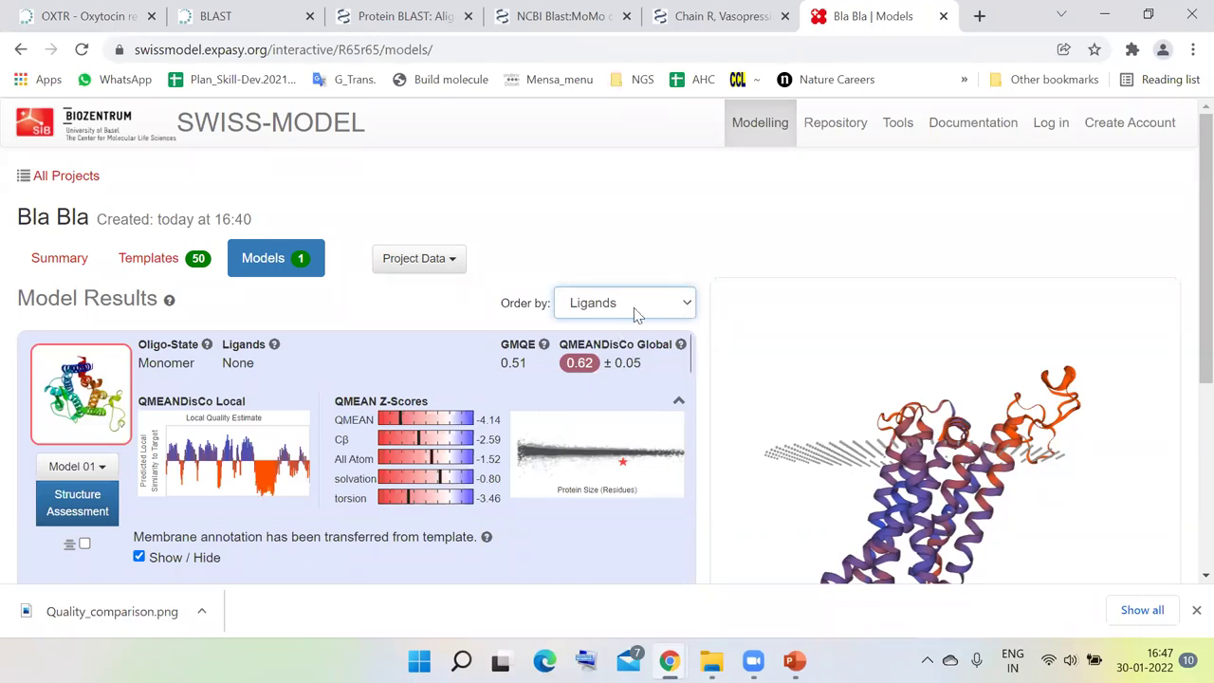
{"action": "left_click", "coordinate": [635, 313]}
{"action": "left_click", "coordinate": [631, 394]}
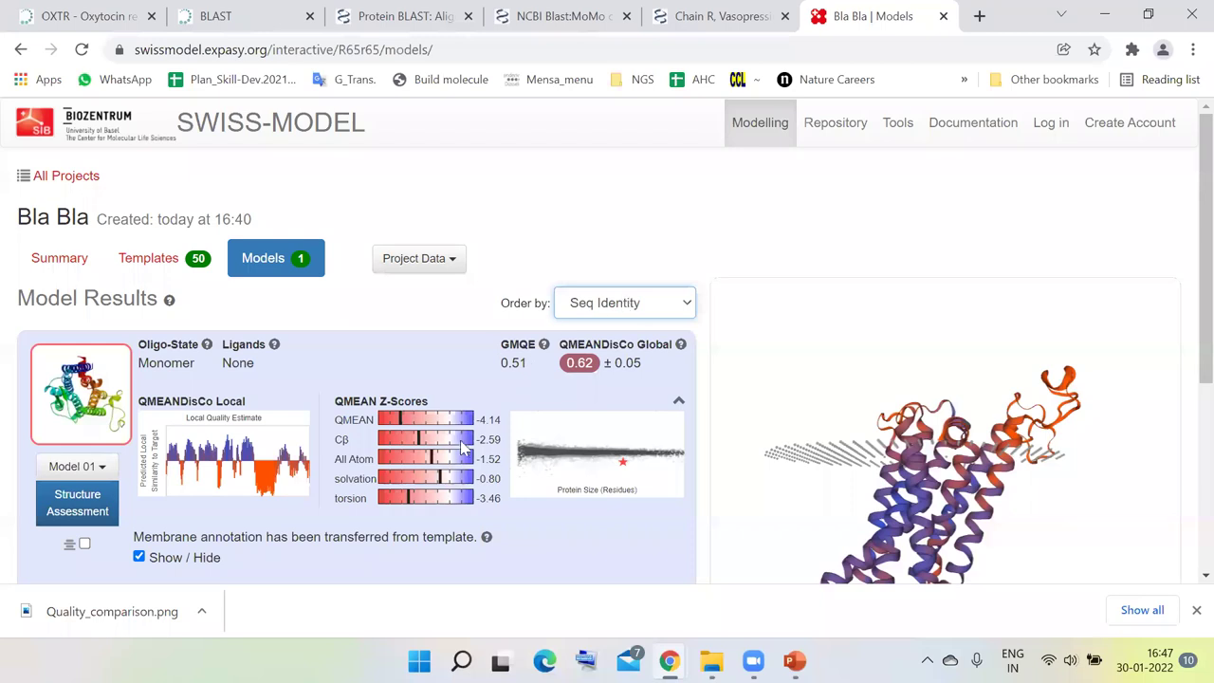
{"action": "left_click", "coordinate": [691, 308]}
{"action": "left_click", "coordinate": [689, 265]}
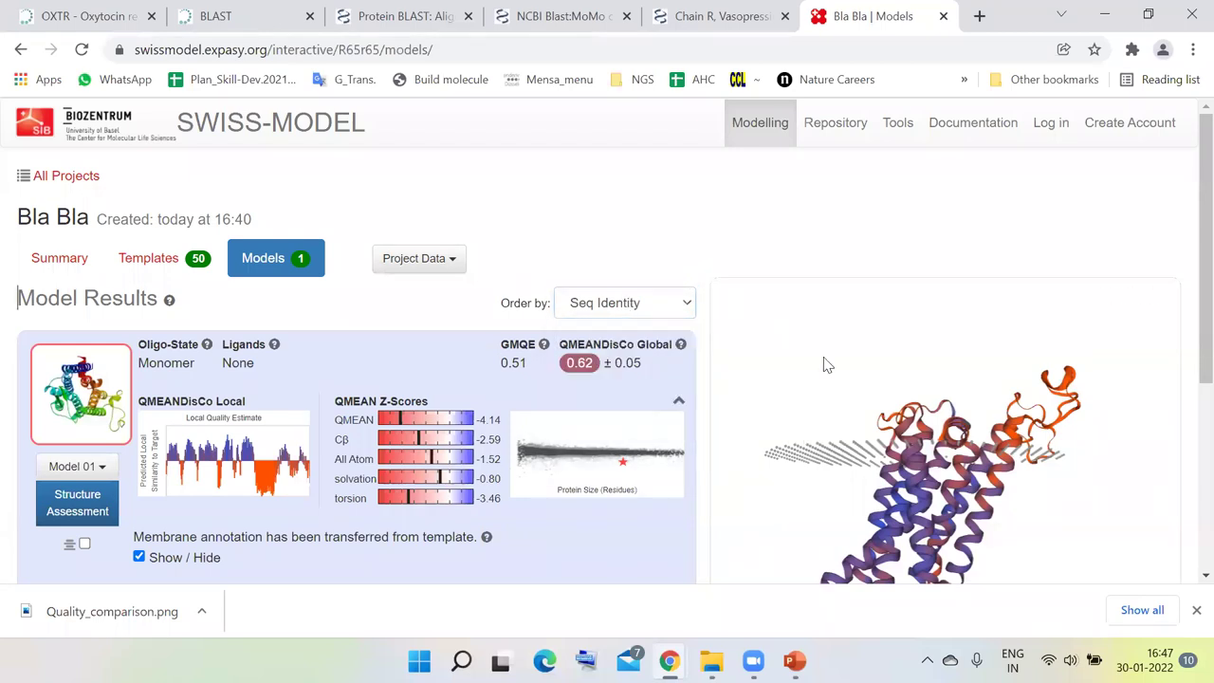
- Switch to PowerPoint, start the slide show from the homology modeling slide, and swap the presenter view with the slide show display
{"action": "left_click", "coordinate": [795, 661]}
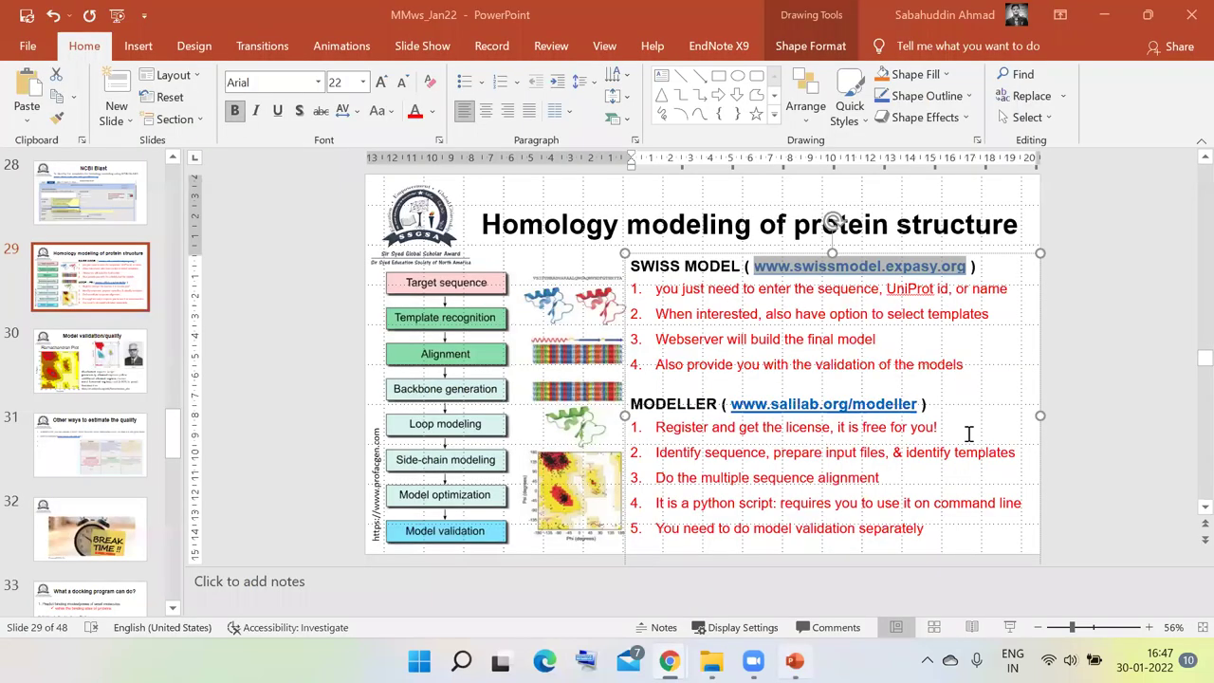
{"action": "left_click", "coordinate": [1011, 626]}
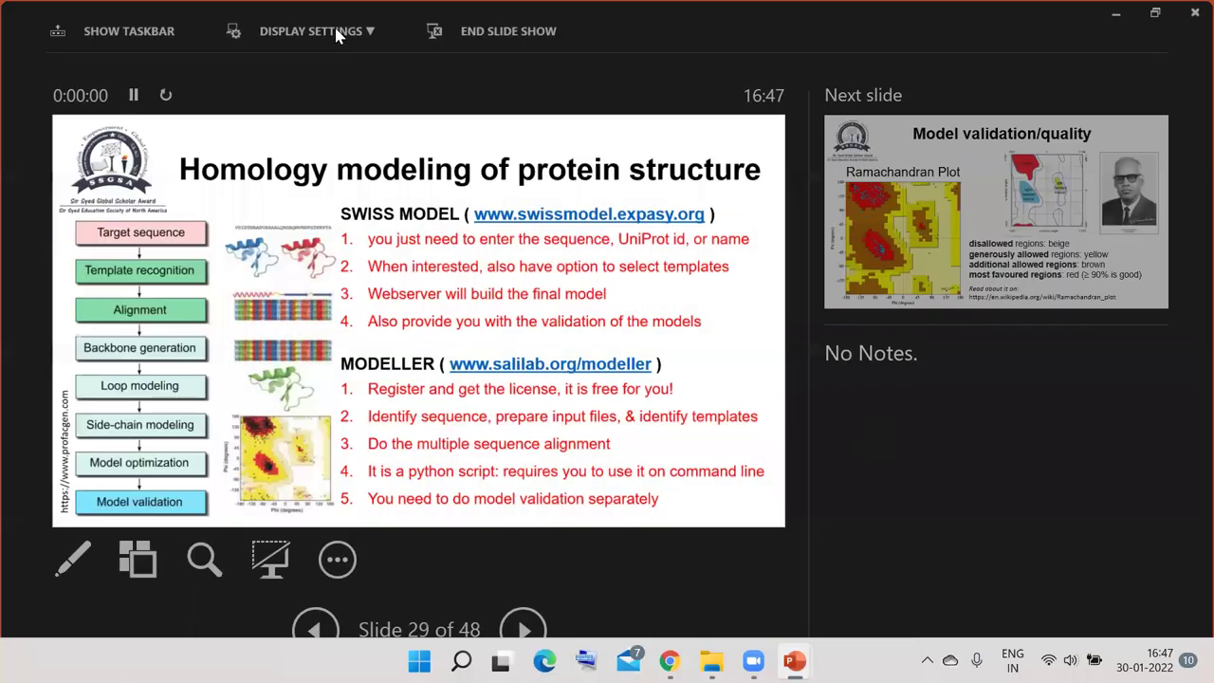
{"action": "left_click", "coordinate": [313, 31]}
{"action": "left_click", "coordinate": [325, 81]}
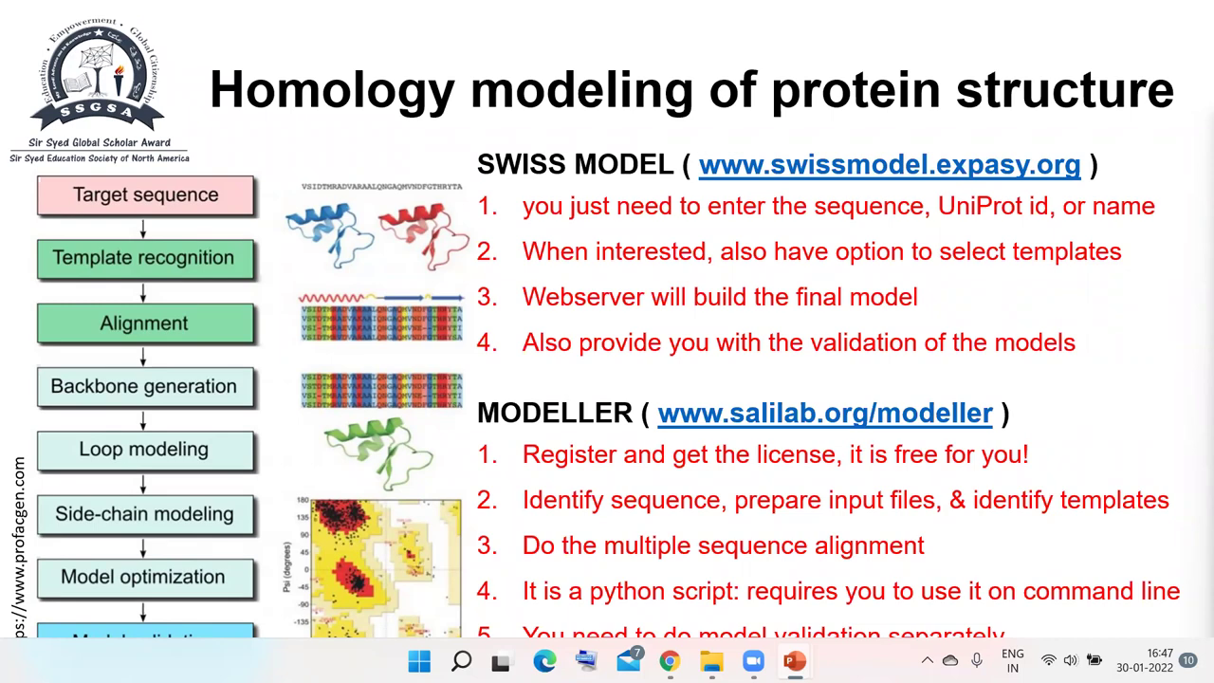
- Advance the slide show to the slide about what a docking program can do
{"action": "key", "text": "Right"}
{"action": "key", "text": "Right"}
{"action": "key", "text": "Right"}
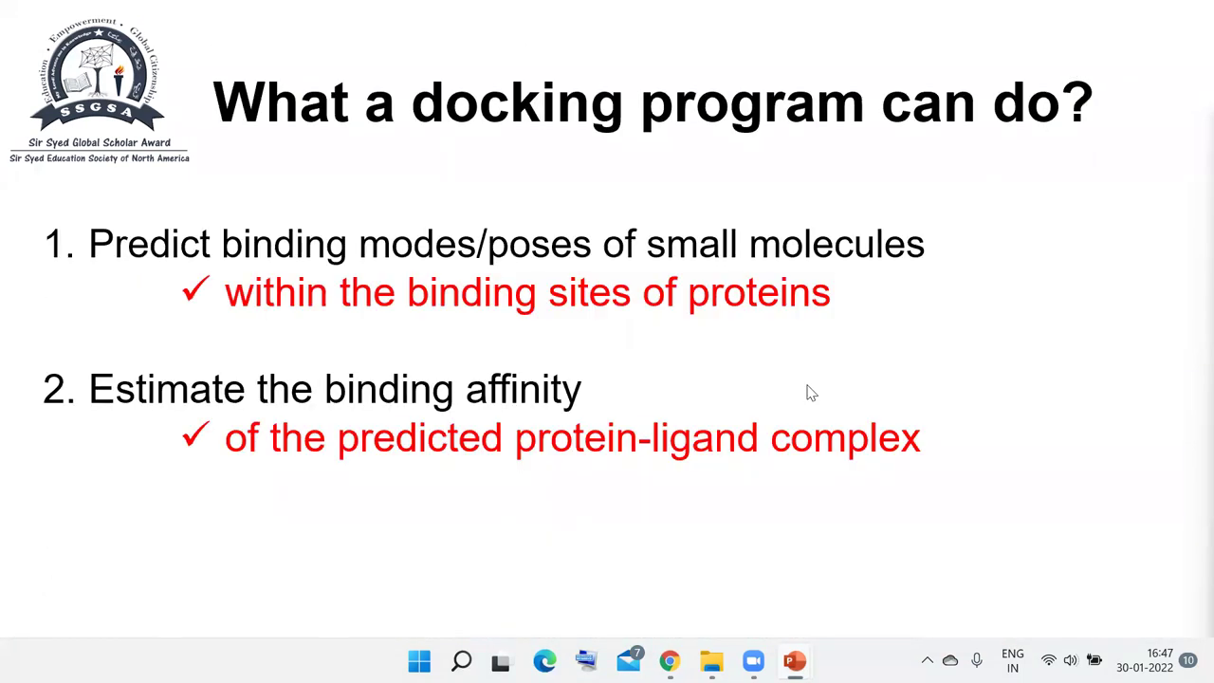
{"action": "key", "text": "Right"}
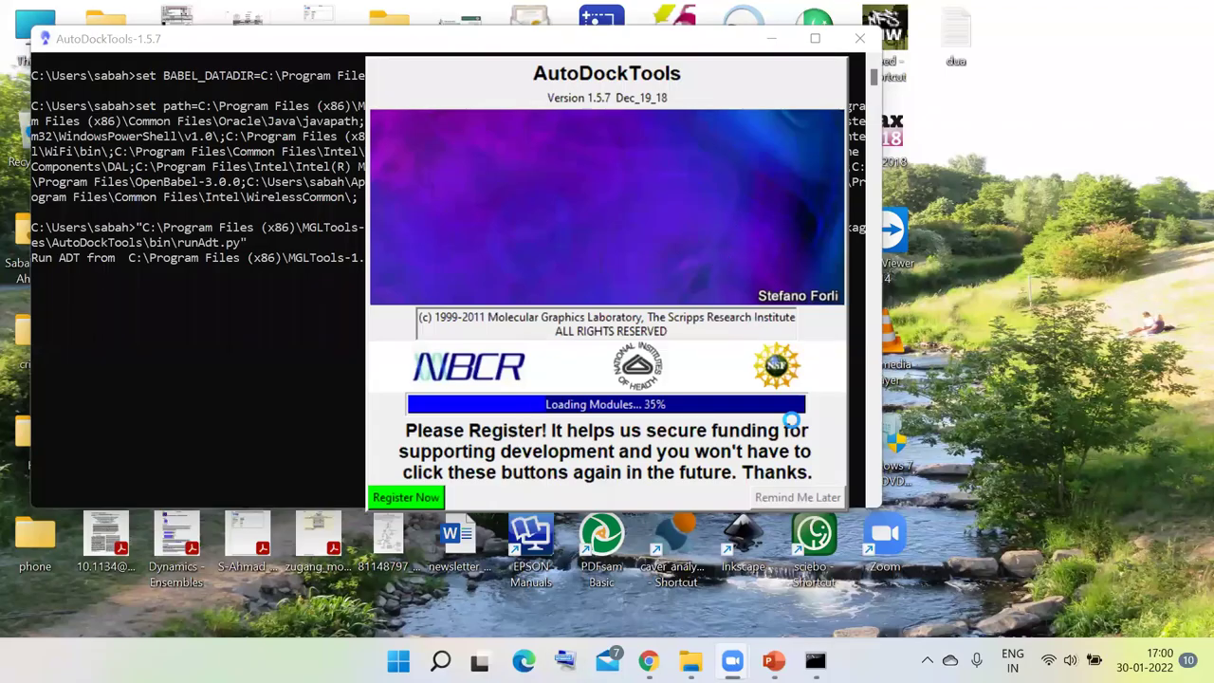
- Maximize the AutoDockTools console window and minimize it to uncover the loading splash screen
{"action": "left_click", "coordinate": [814, 37]}
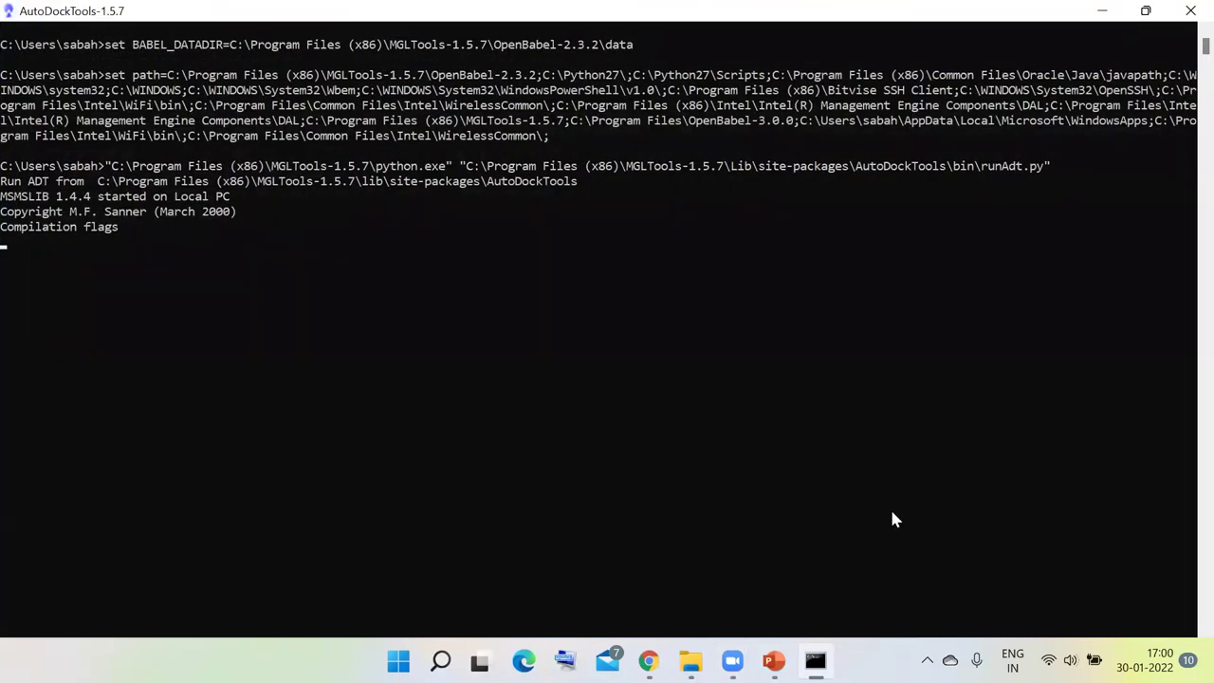
{"action": "left_click", "coordinate": [816, 661]}
{"action": "left_click", "coordinate": [815, 661]}
{"action": "left_click", "coordinate": [815, 661]}
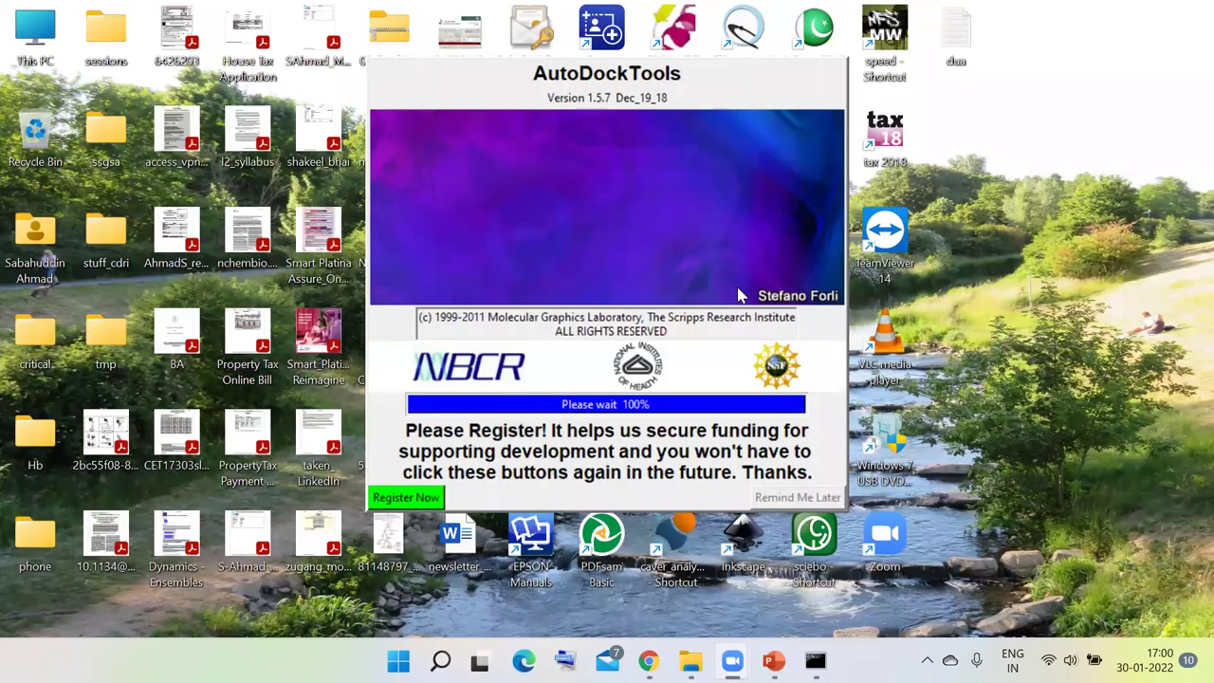
{"action": "left_click", "coordinate": [816, 661]}
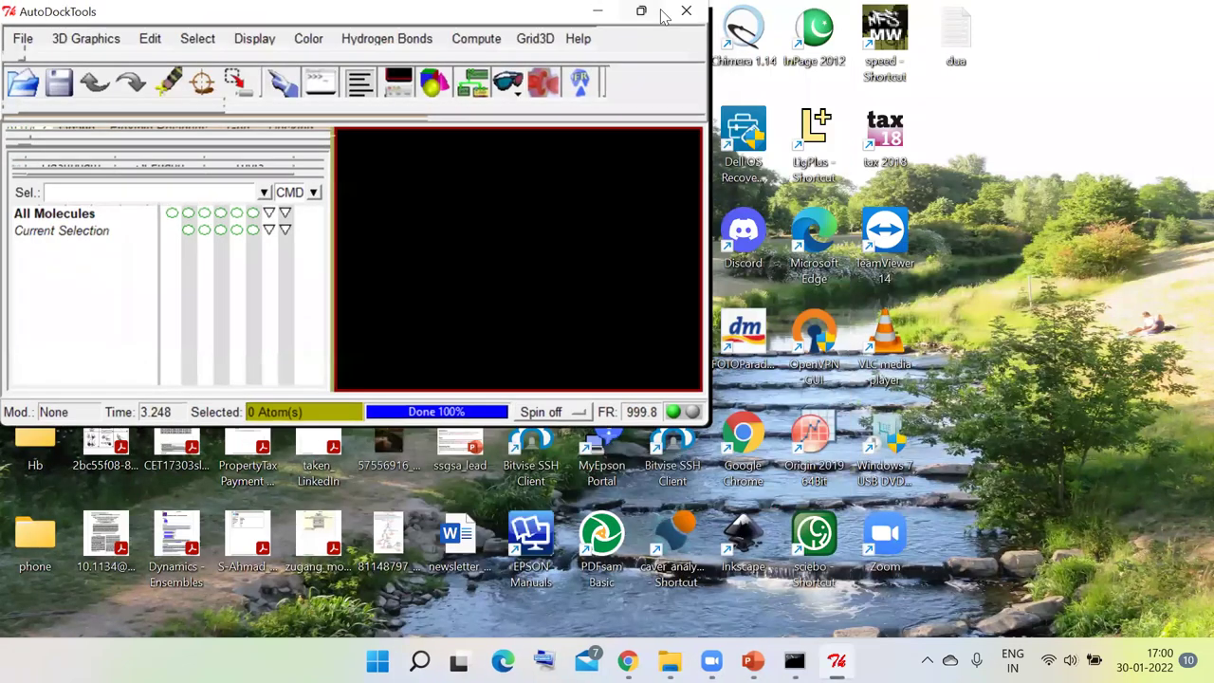
- Enlarge the AutoDockTools main window to fill the screen
{"action": "left_click", "coordinate": [641, 10]}
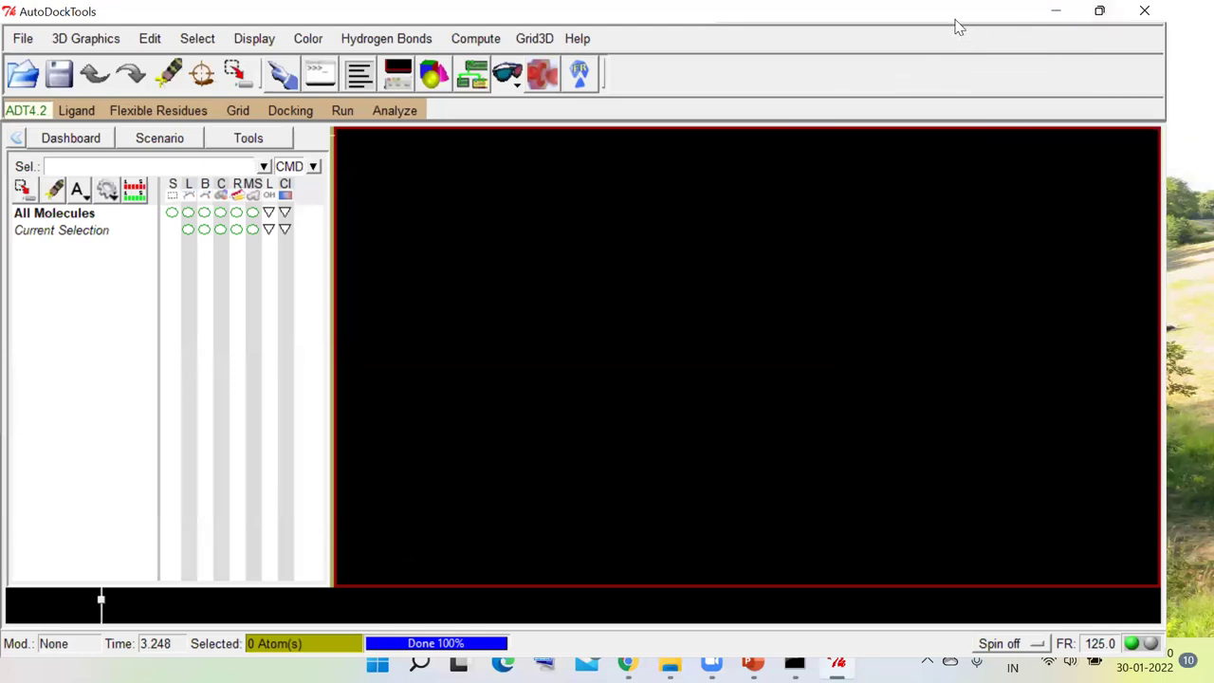
{"action": "left_click", "coordinate": [1099, 10]}
{"action": "left_click", "coordinate": [1070, 13]}
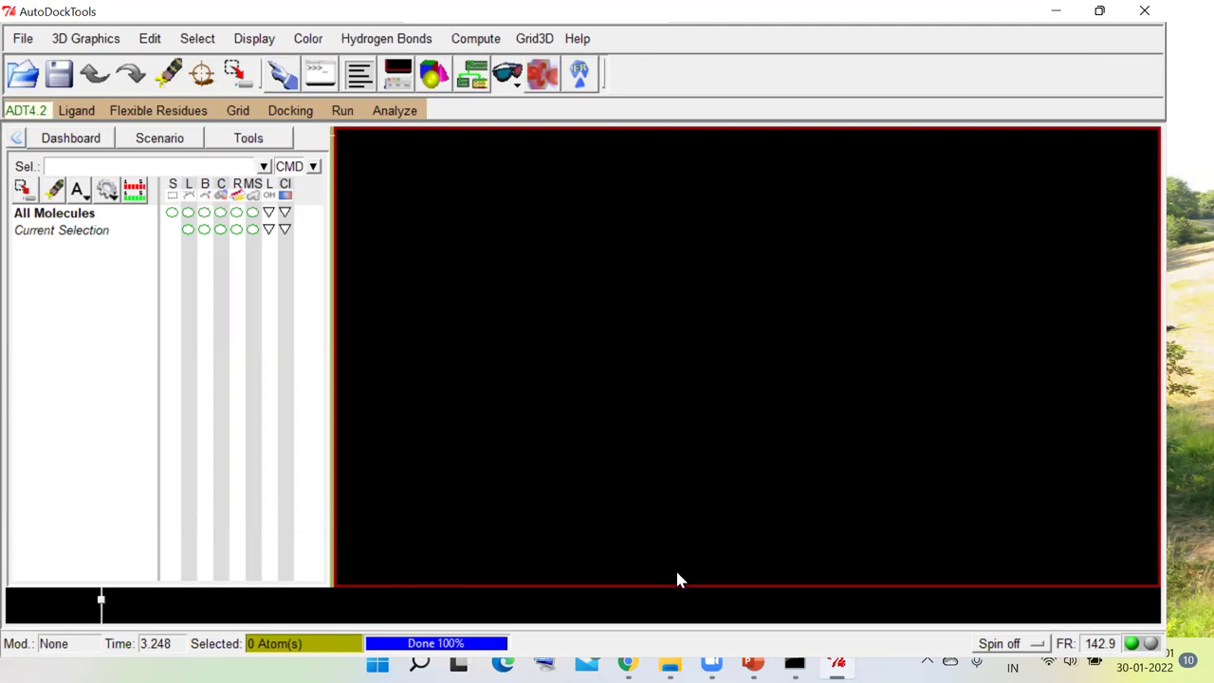
- Switch to Chrome and select the address of the open SWISS-MODEL page
{"action": "mouse_move", "coordinate": [628, 661]}
{"action": "left_click", "coordinate": [740, 550]}
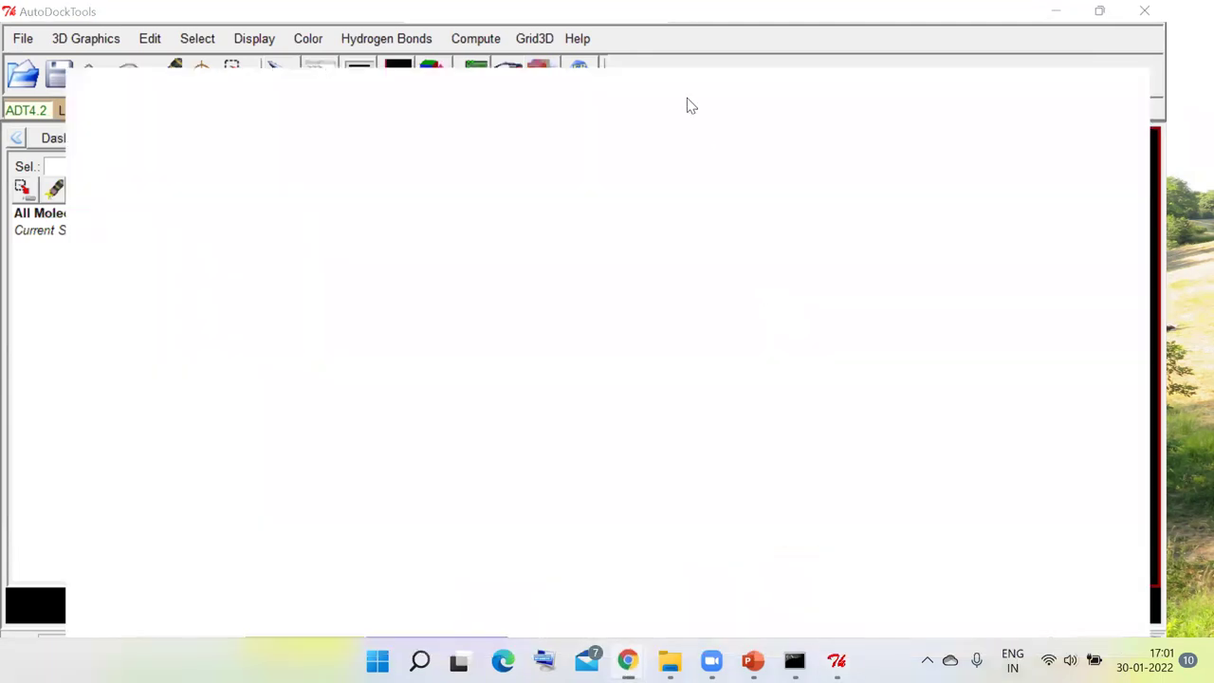
{"action": "left_click", "coordinate": [880, 49]}
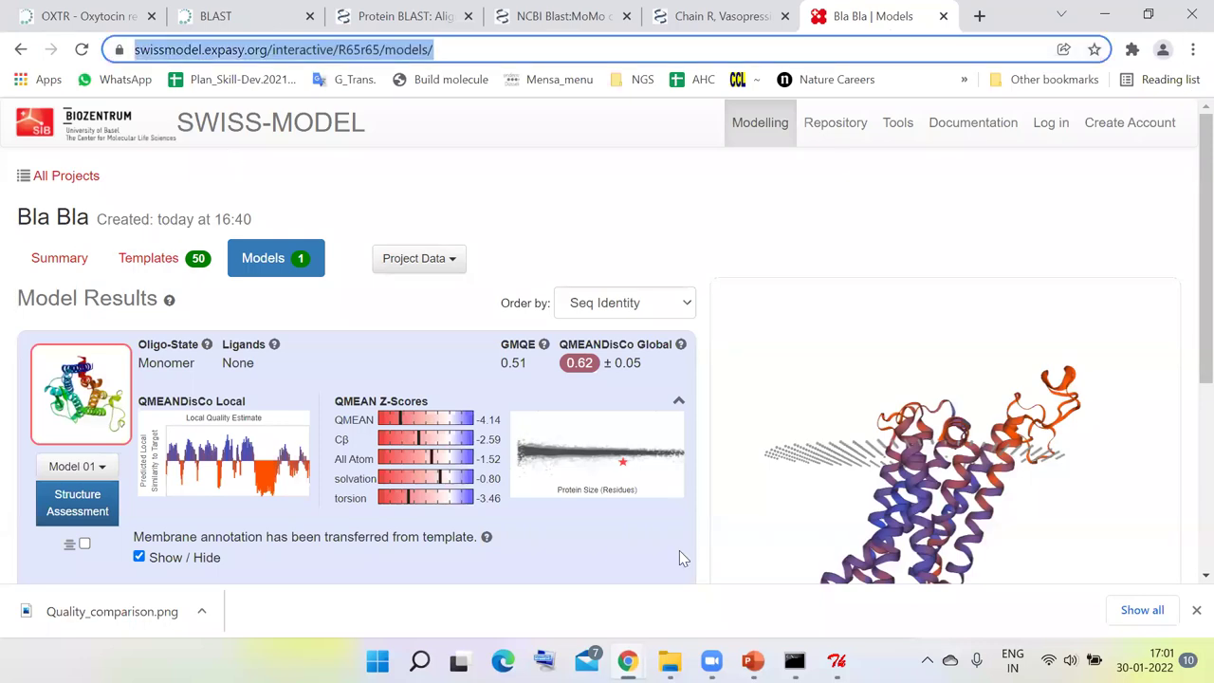
- Switch to PowerPoint, go to the Download AutoDock 4 slide, and highlight the download link for Windows
{"action": "mouse_move", "coordinate": [794, 661]}
{"action": "mouse_move", "coordinate": [753, 661]}
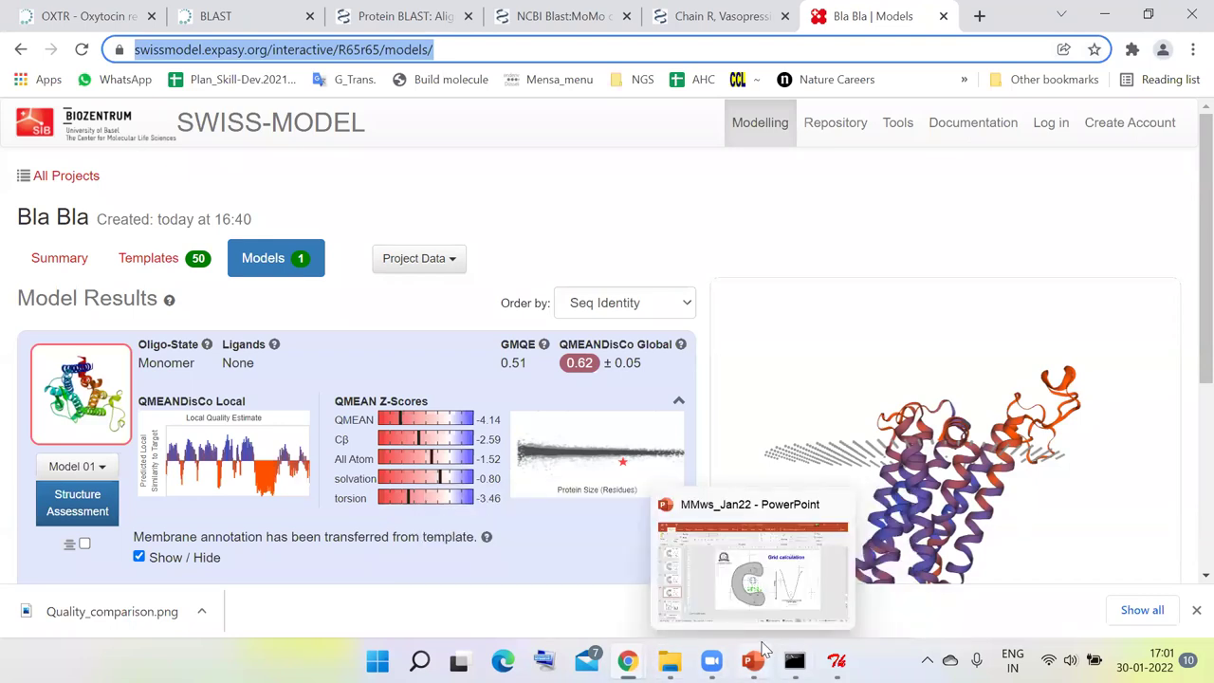
{"action": "left_click", "coordinate": [753, 564]}
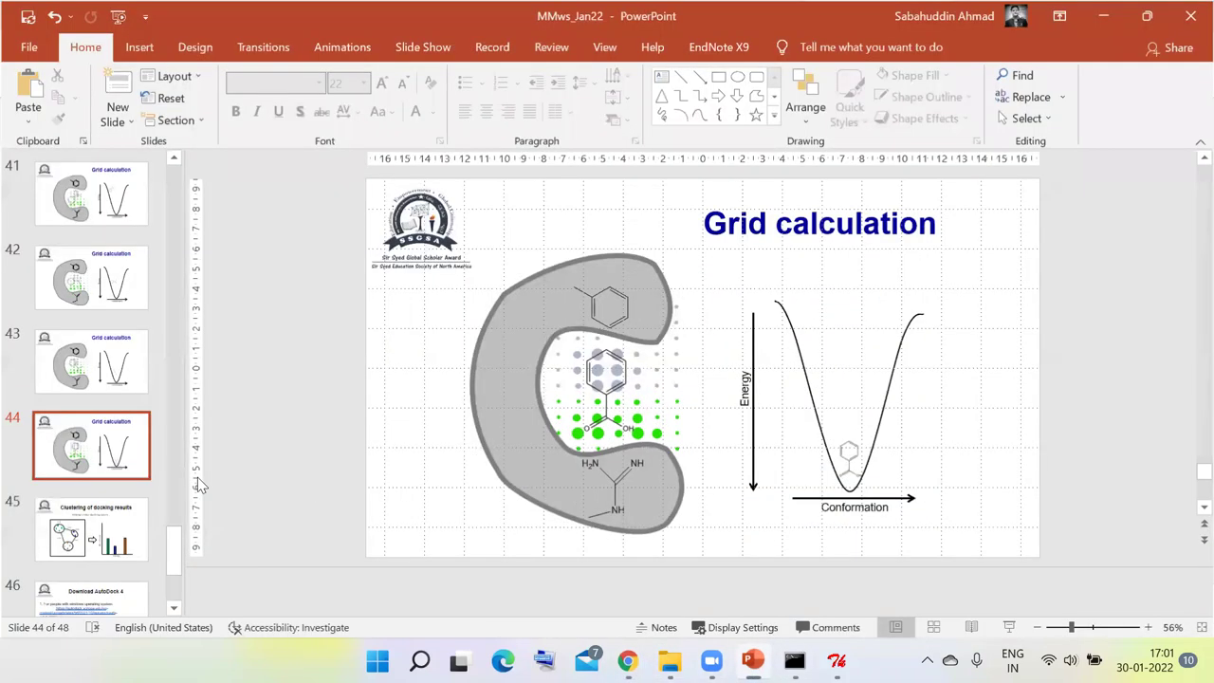
{"action": "scroll", "coordinate": [198, 485], "scroll_direction": "down", "scroll_amount": 4}
{"action": "scroll", "coordinate": [157, 411], "scroll_direction": "up", "scroll_amount": 2}
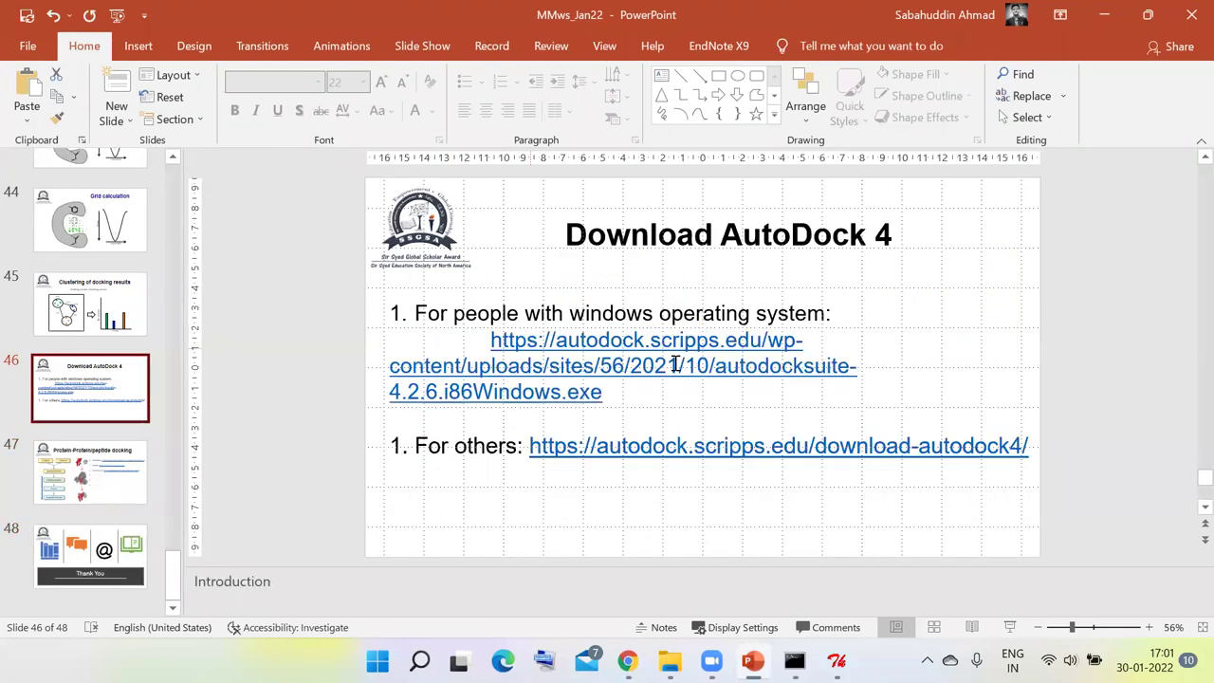
{"action": "left_click_drag", "start_coordinate": [620, 396], "coordinate": [491, 340]}
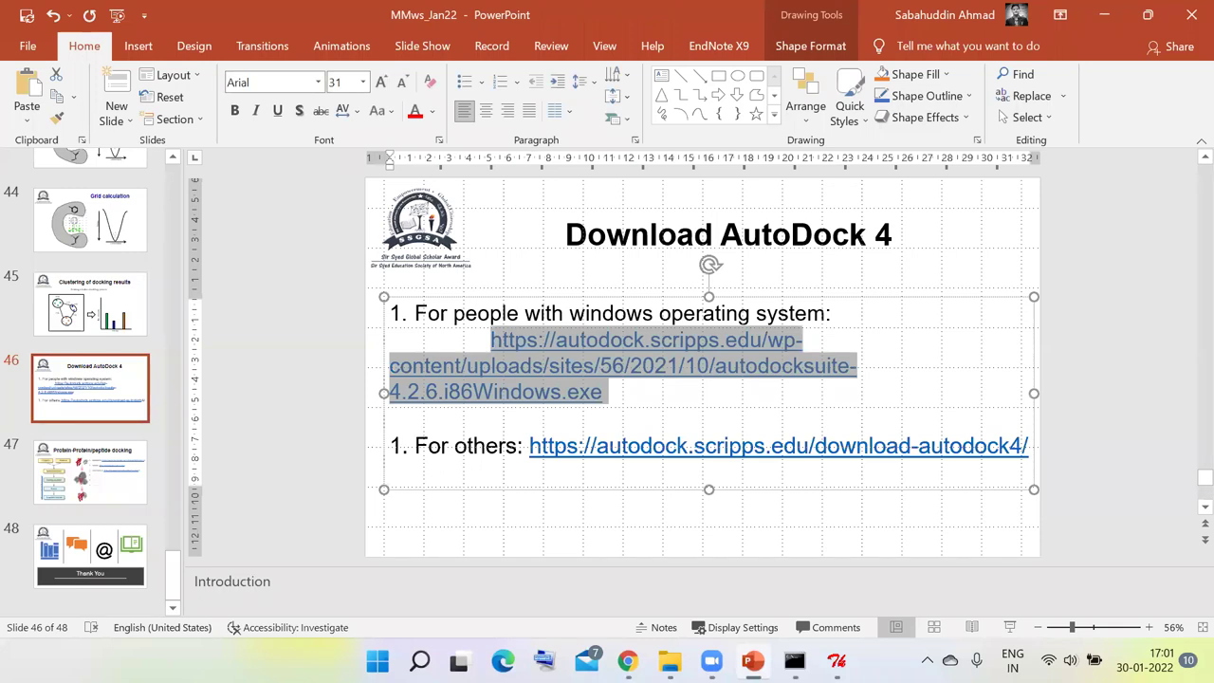
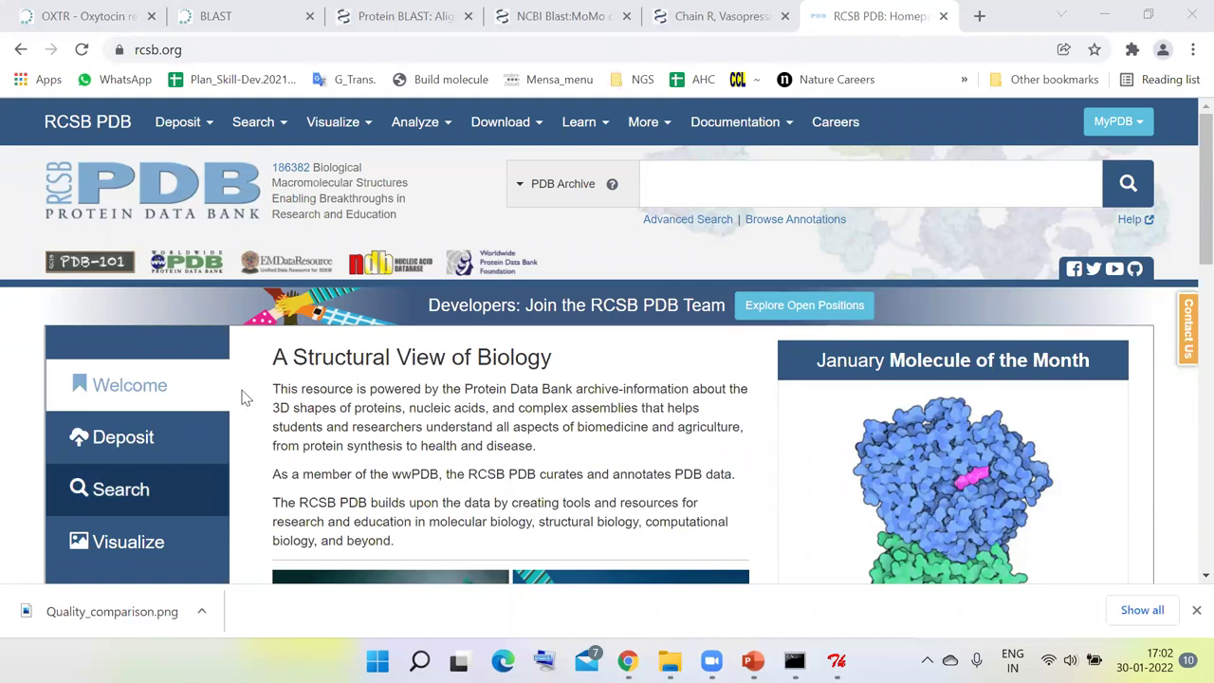
{"action": "left_click", "coordinate": [10, 60]}
{"action": "key", "text": "ctrl+a"}
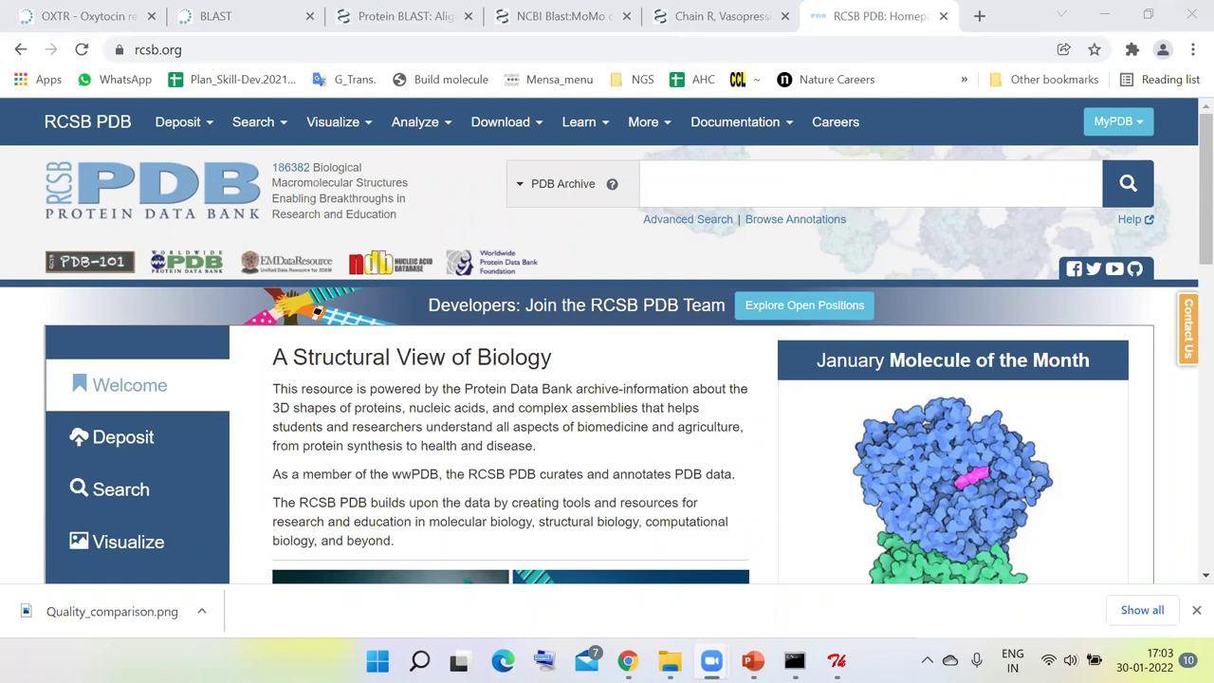
- Search the PDB archive for 3ovx and open the structure summary of the matching PDB ID
{"action": "left_click", "coordinate": [768, 192]}
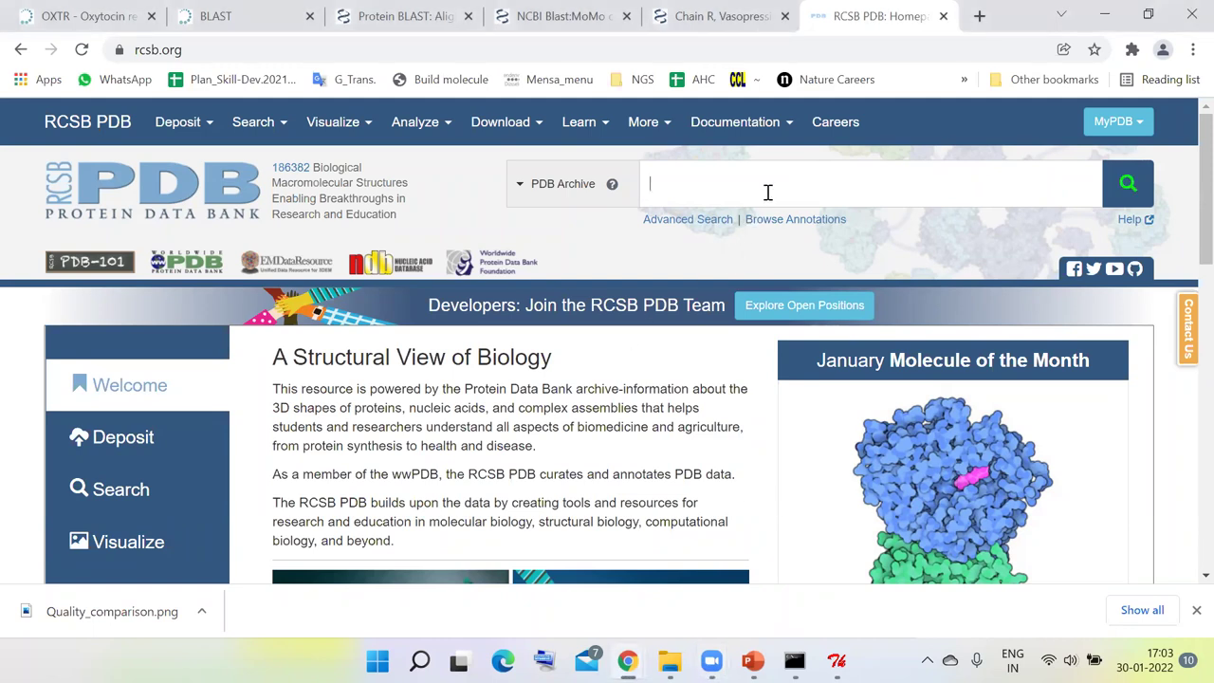
{"action": "type", "text": "ca"}
{"action": "key", "text": "BackSpace"}
{"action": "key", "text": "BackSpace"}
{"action": "type", "text": "cat"}
{"action": "key", "text": "BackSpace"}
{"action": "key", "text": "BackSpace"}
{"action": "type", "text": "30"}
{"action": "key", "text": "BackSpace"}
{"action": "type", "text": "ovx"}
{"action": "key", "text": "Down"}
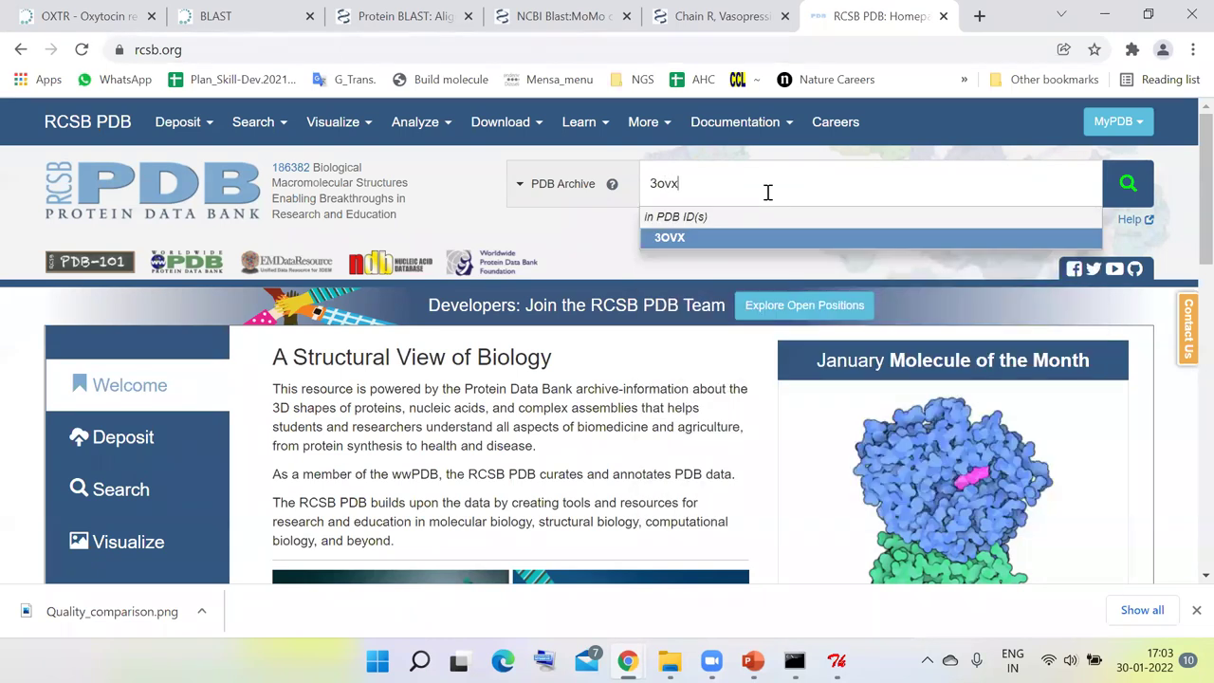
{"action": "key", "text": "Return"}
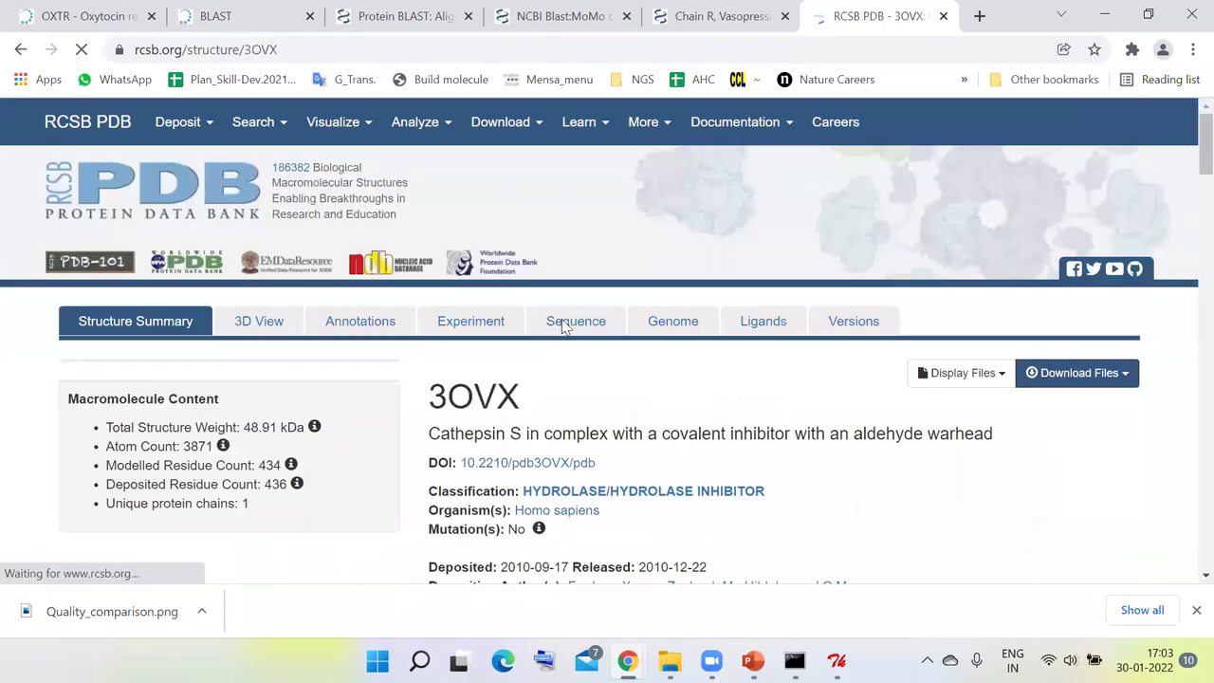
{"action": "scroll", "coordinate": [747, 400], "scroll_direction": "down", "scroll_amount": 2}
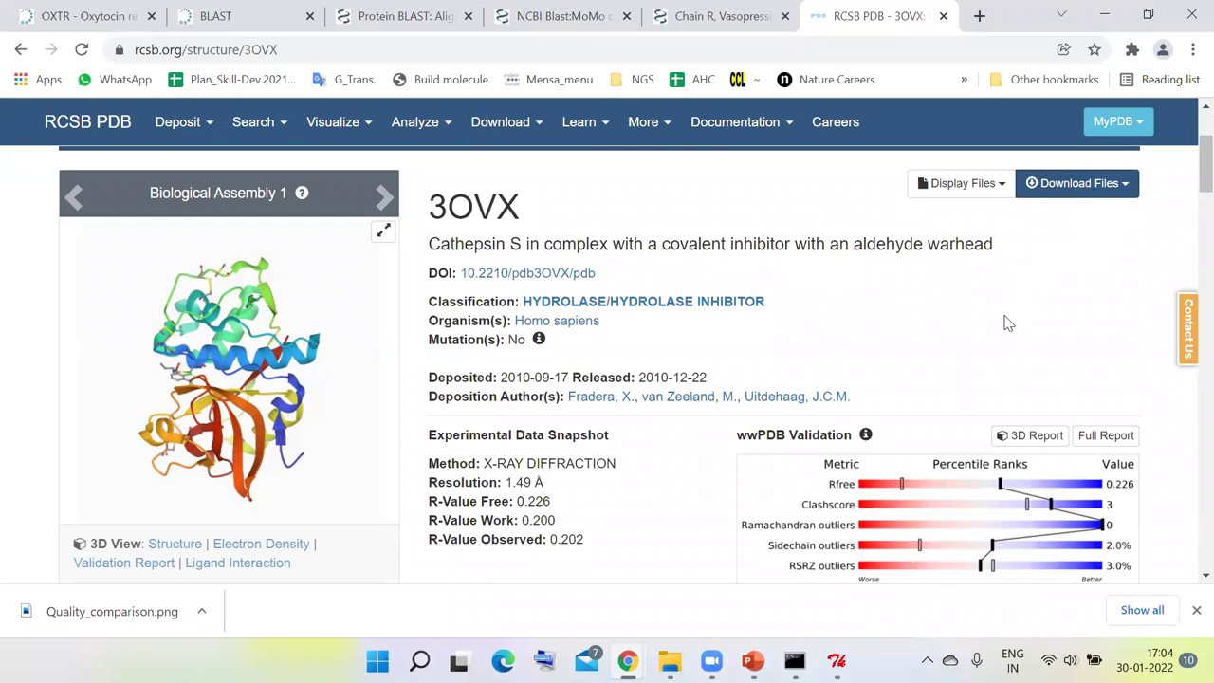
{"action": "scroll", "coordinate": [1072, 289], "scroll_direction": "up", "scroll_amount": 1}
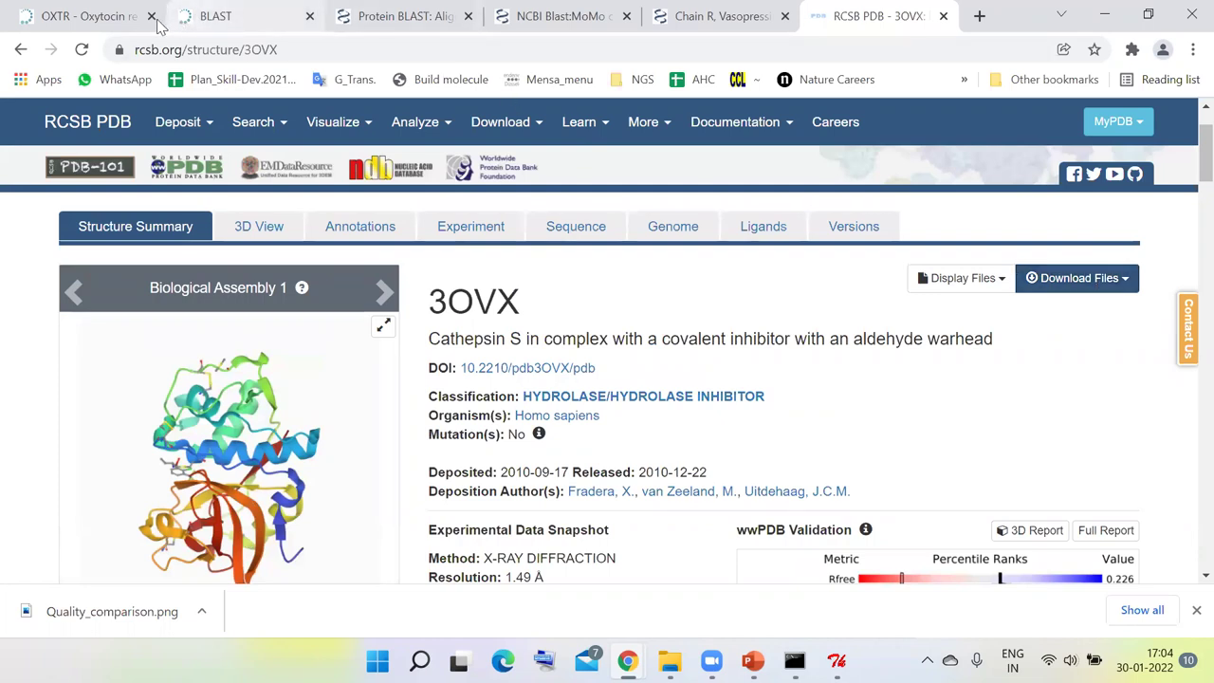
- Close all the other browser tabs, keeping only the RCSB PDB page for 3OVX
{"action": "left_click", "coordinate": [309, 16]}
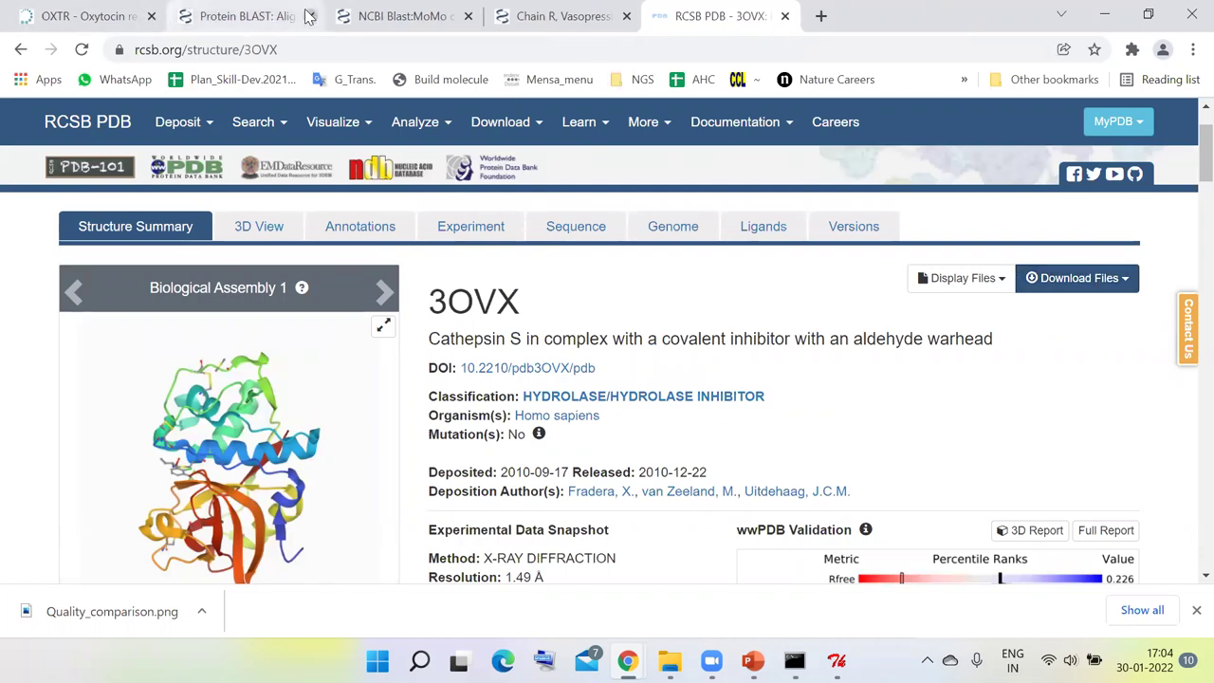
{"action": "left_click", "coordinate": [296, 16]}
{"action": "left_click", "coordinate": [309, 17]}
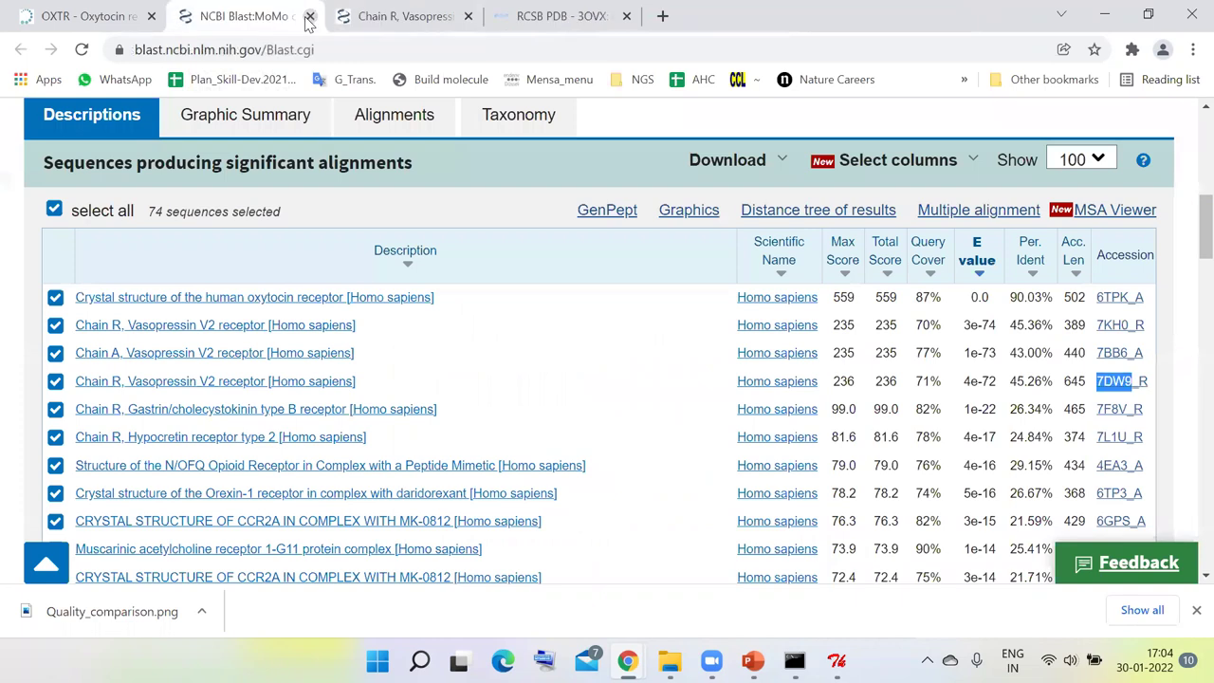
{"action": "left_click", "coordinate": [309, 16]}
{"action": "key", "text": "ctrl+w"}
{"action": "left_click", "coordinate": [150, 16]}
- Download the 3OVX structure file in PDB Format
{"action": "left_click", "coordinate": [1092, 279]}
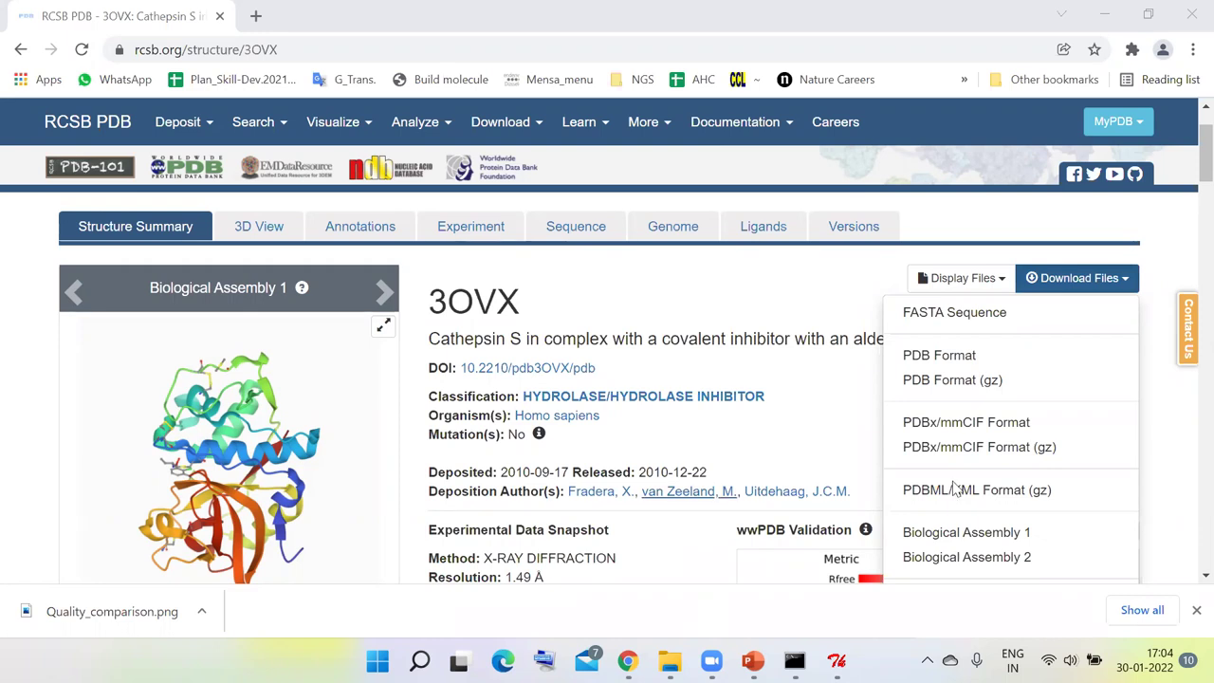
{"action": "left_click", "coordinate": [964, 362]}
{"action": "left_click", "coordinate": [964, 366]}
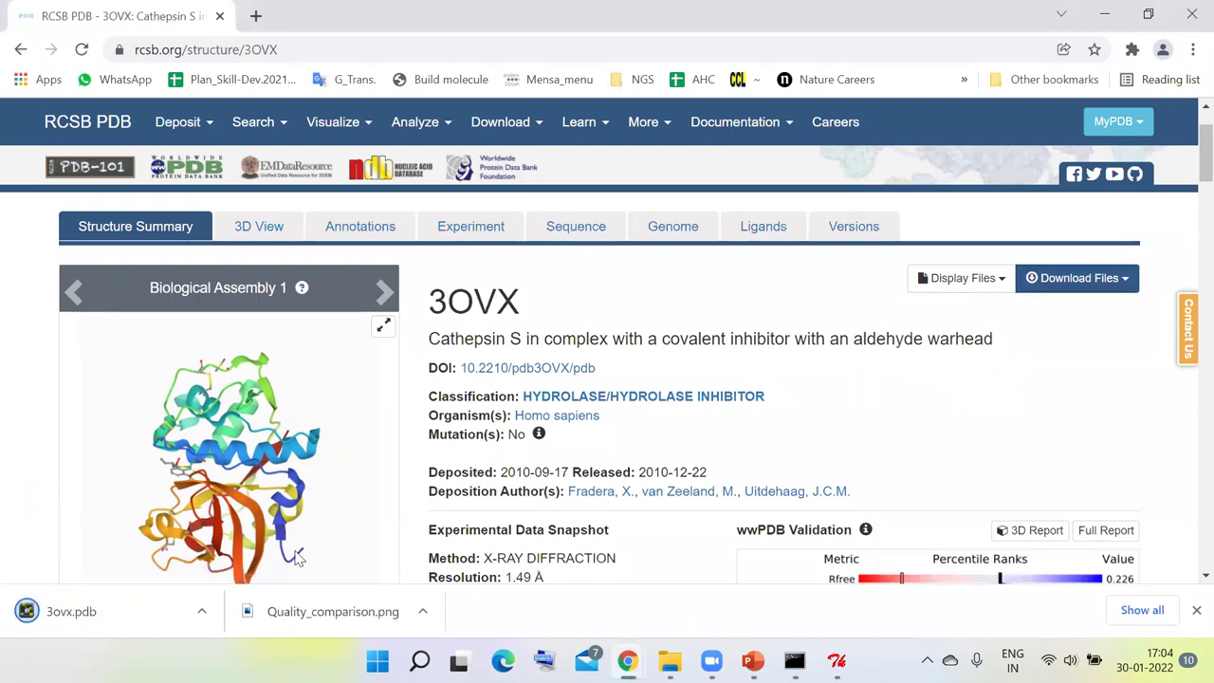
{"action": "left_click", "coordinate": [424, 612]}
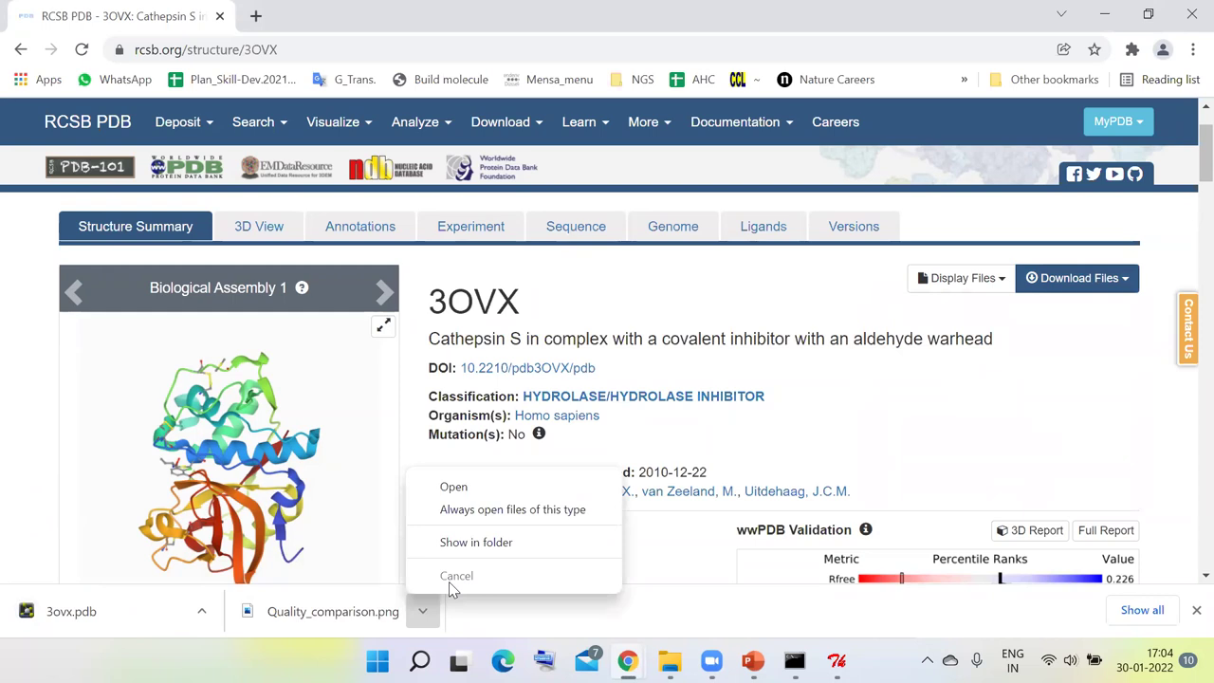
{"action": "left_click", "coordinate": [717, 436]}
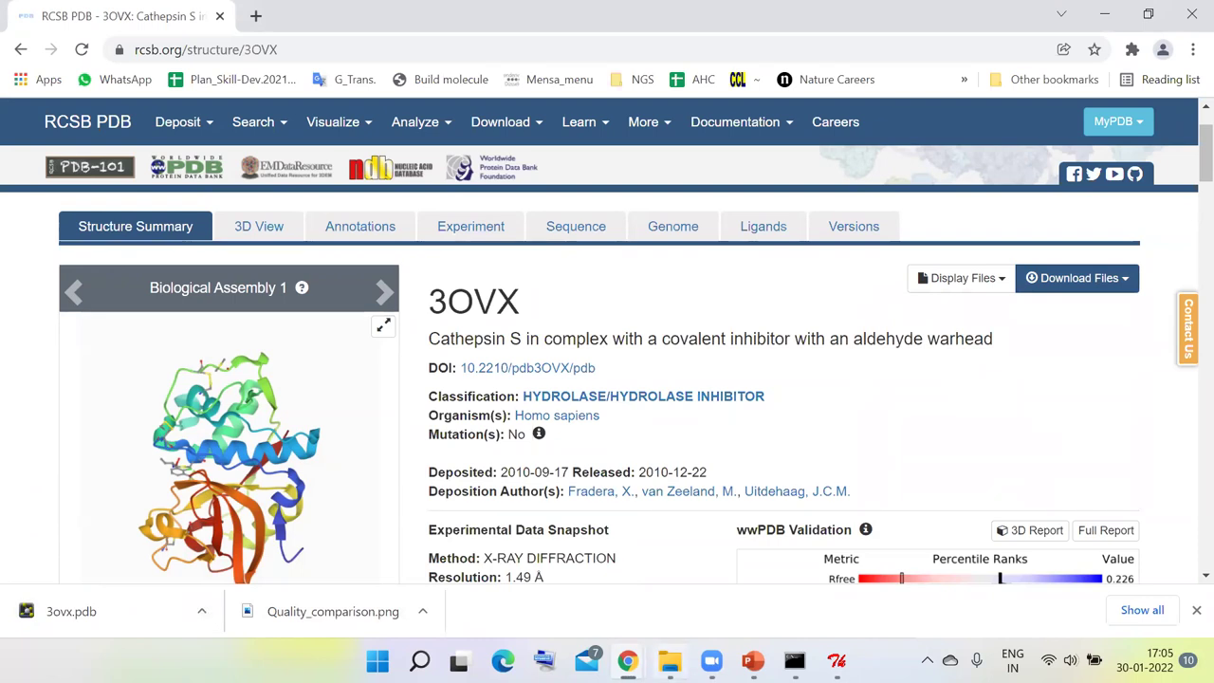
- Switch to File Explorer and create a new folder named LoLo inside MM-SSGSA_2022-1
{"action": "key", "text": "alt+Tab"}
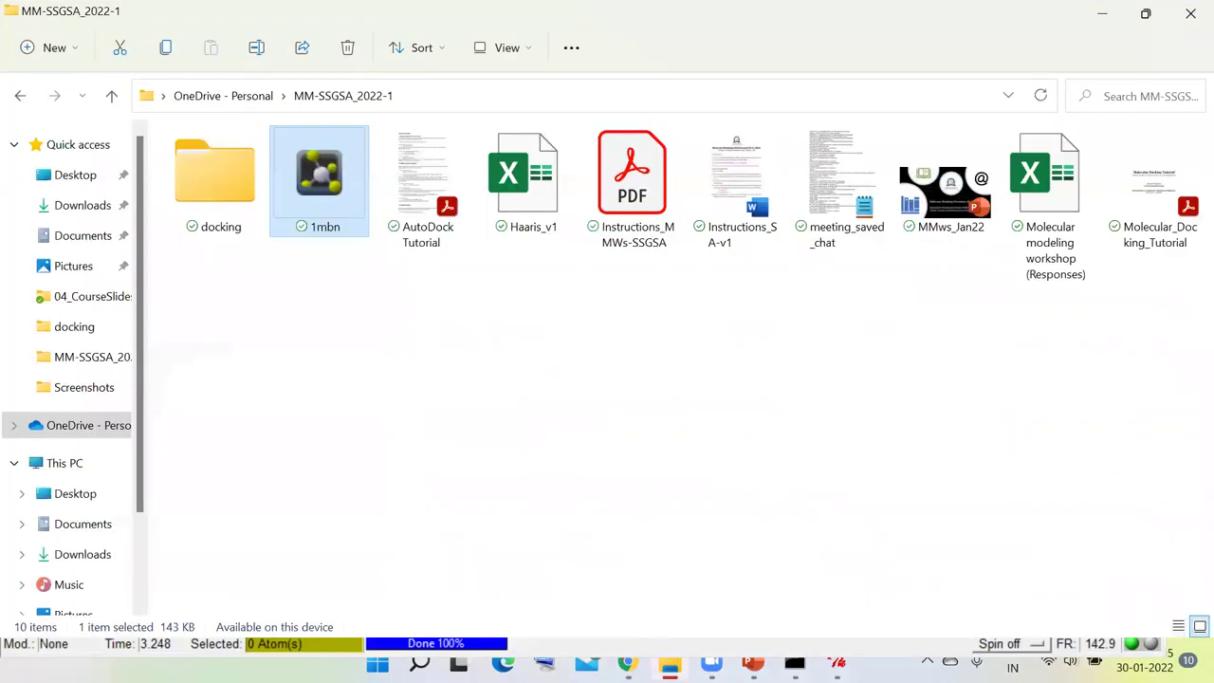
{"action": "left_click", "coordinate": [489, 403]}
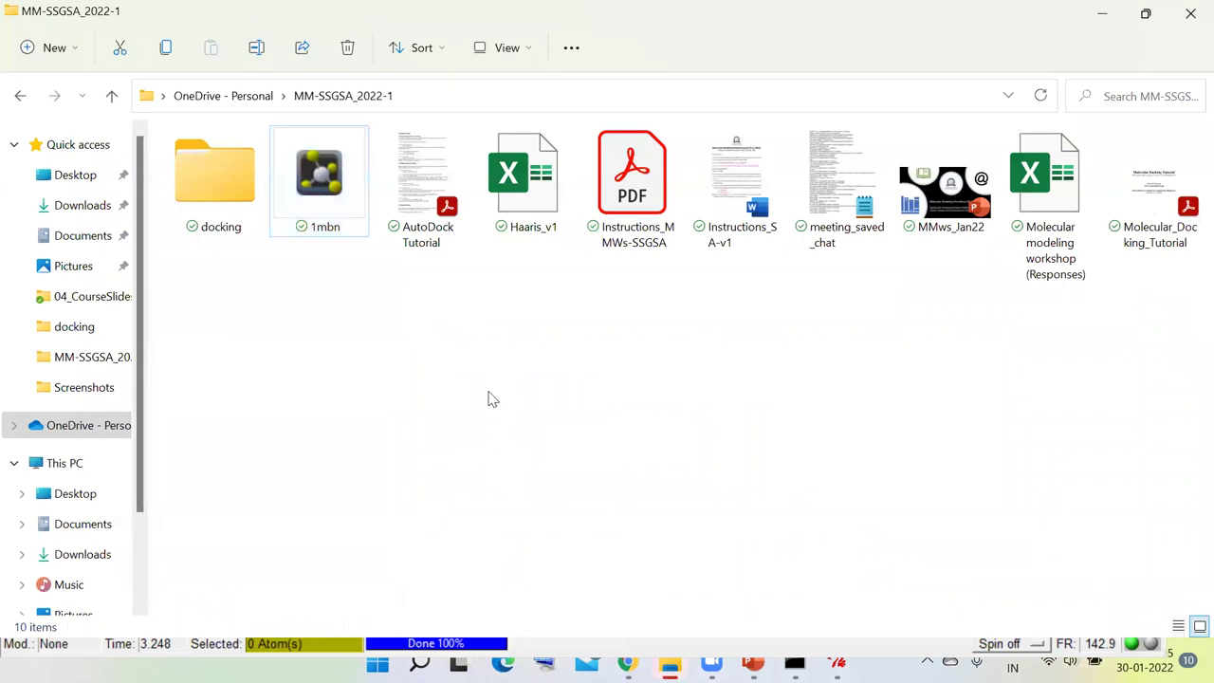
{"action": "right_click", "coordinate": [514, 446]}
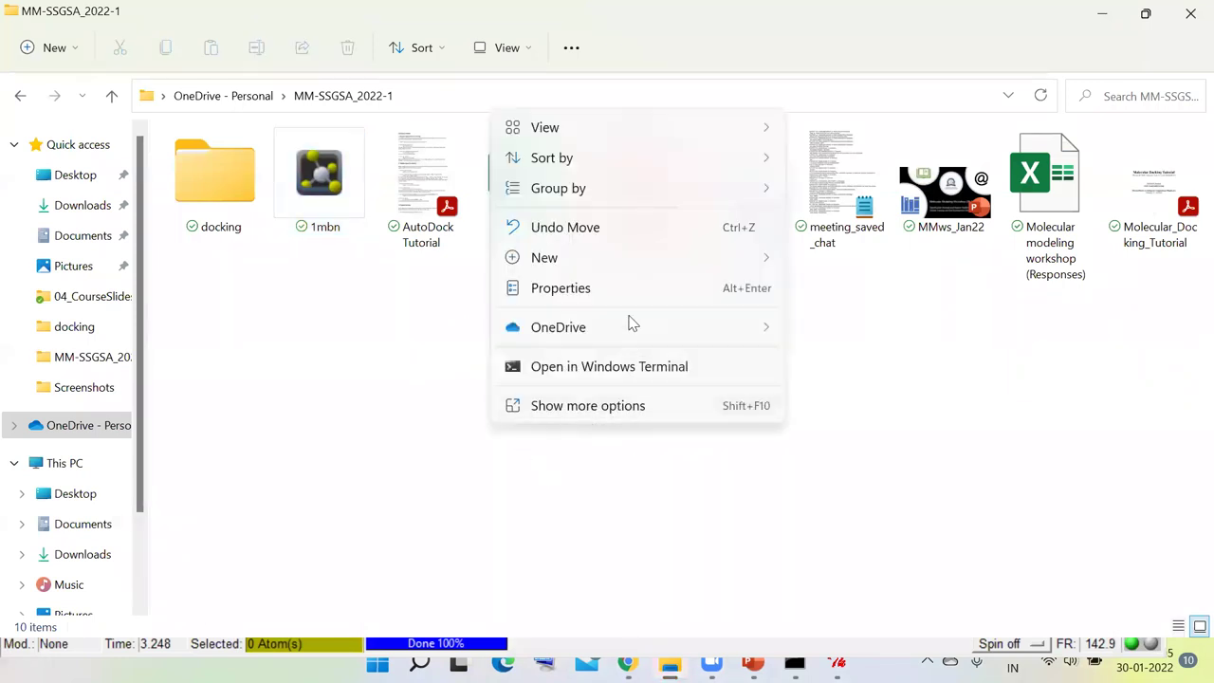
{"action": "left_click", "coordinate": [59, 47]}
{"action": "left_click", "coordinate": [66, 92]}
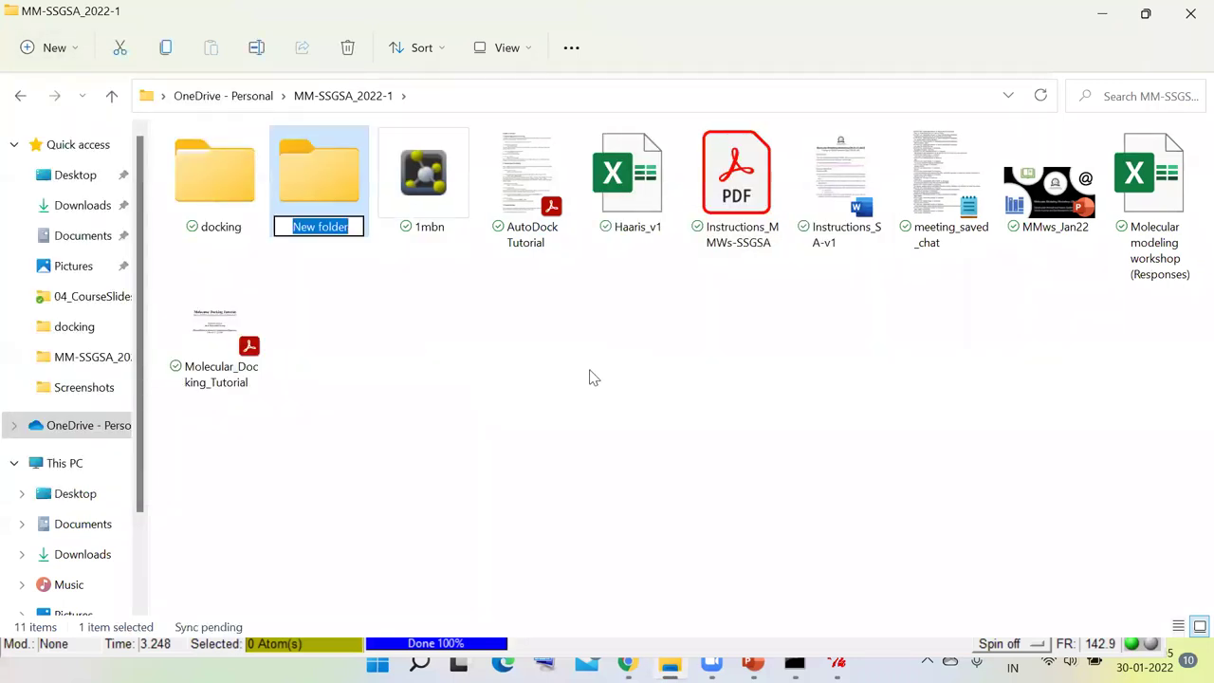
{"action": "type", "text": "LoLO"}
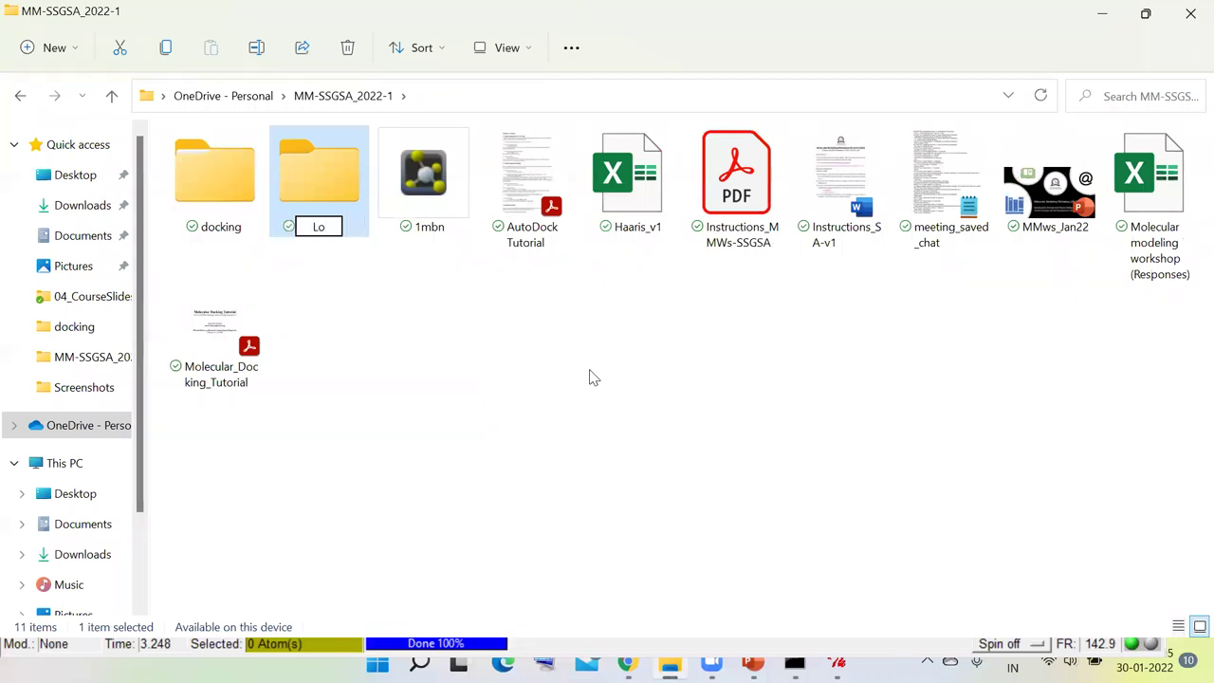
{"action": "key", "text": "BackSpace"}
{"action": "key", "text": "BackSpace"}
{"action": "type", "text": "Lo"}
{"action": "key", "text": "Return"}
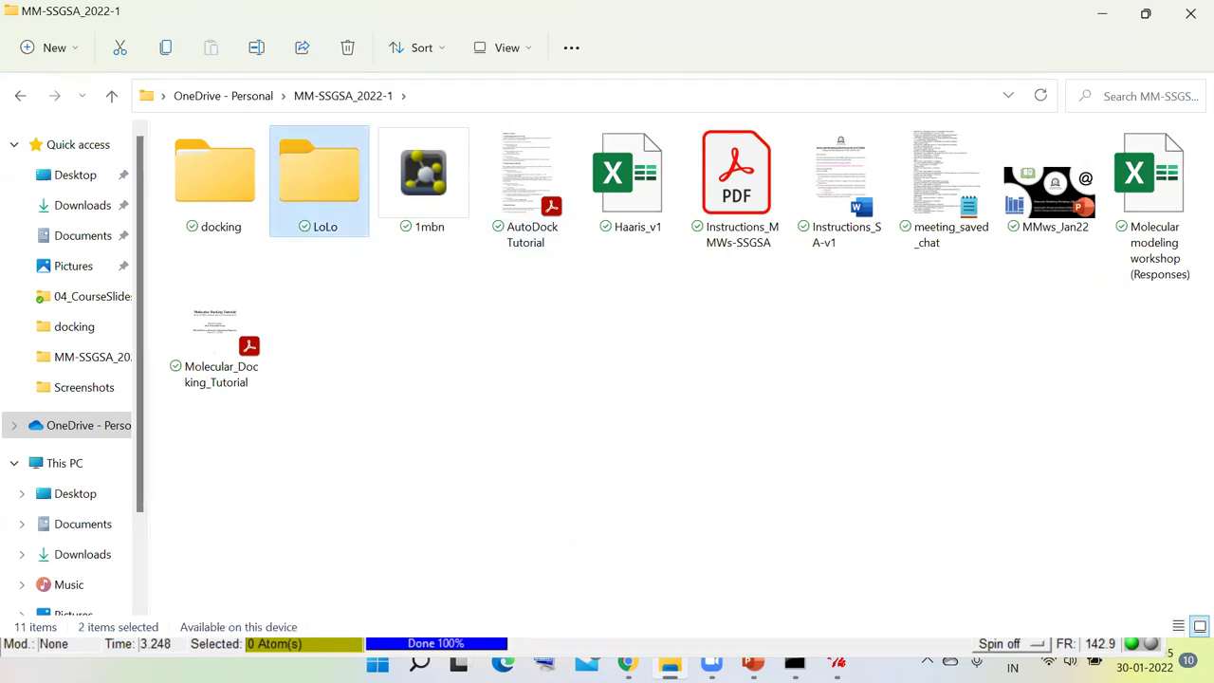
- Locate the downloaded 3ovx.pdb from Chrome and move it from Downloads into the LoLo folder in MM-SSGSA_2022-1
{"action": "left_click", "coordinate": [670, 663]}
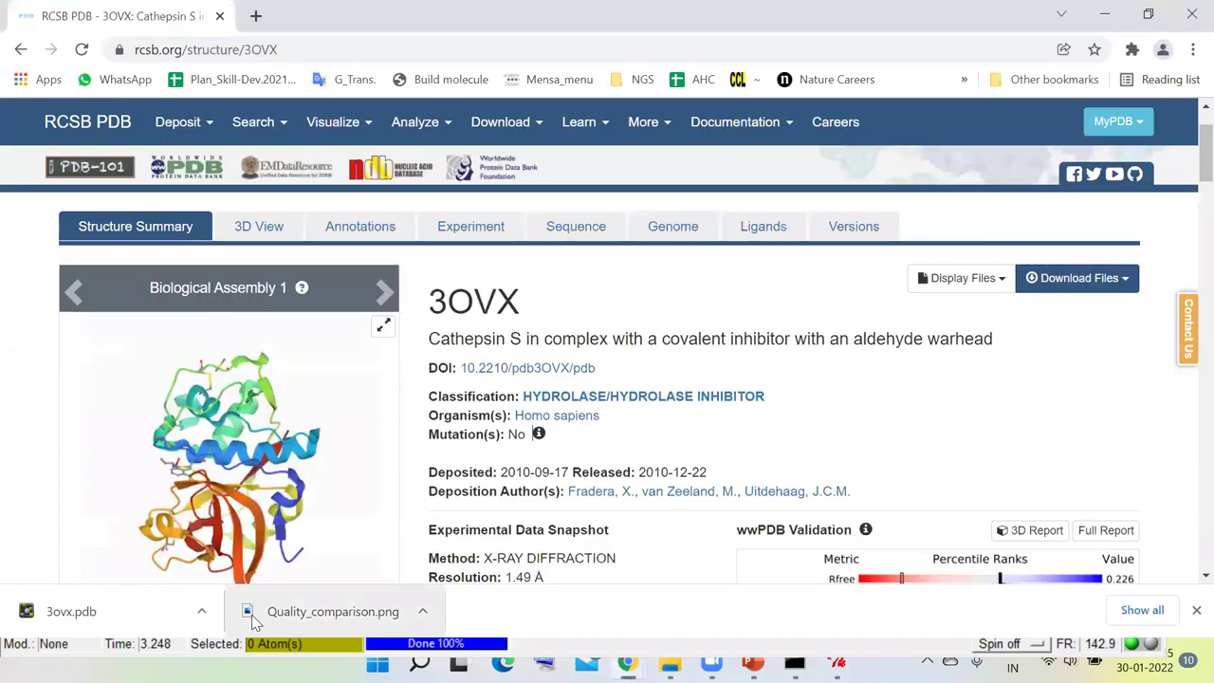
{"action": "left_click", "coordinate": [198, 615]}
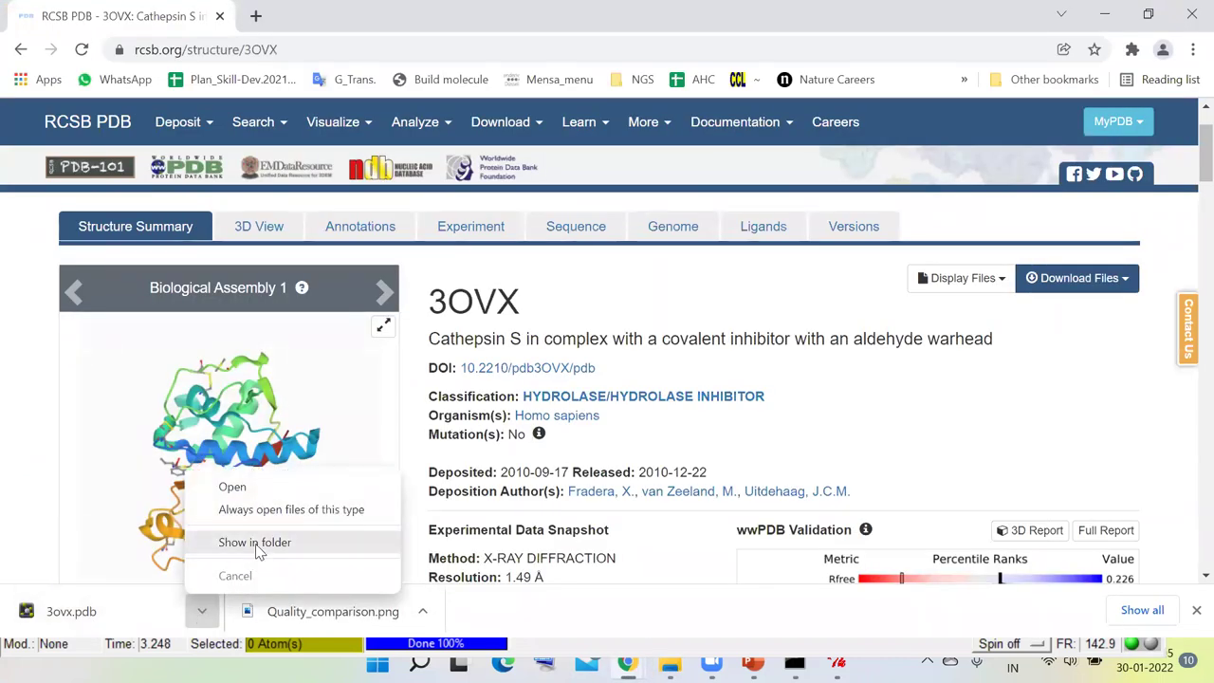
{"action": "left_click", "coordinate": [257, 546]}
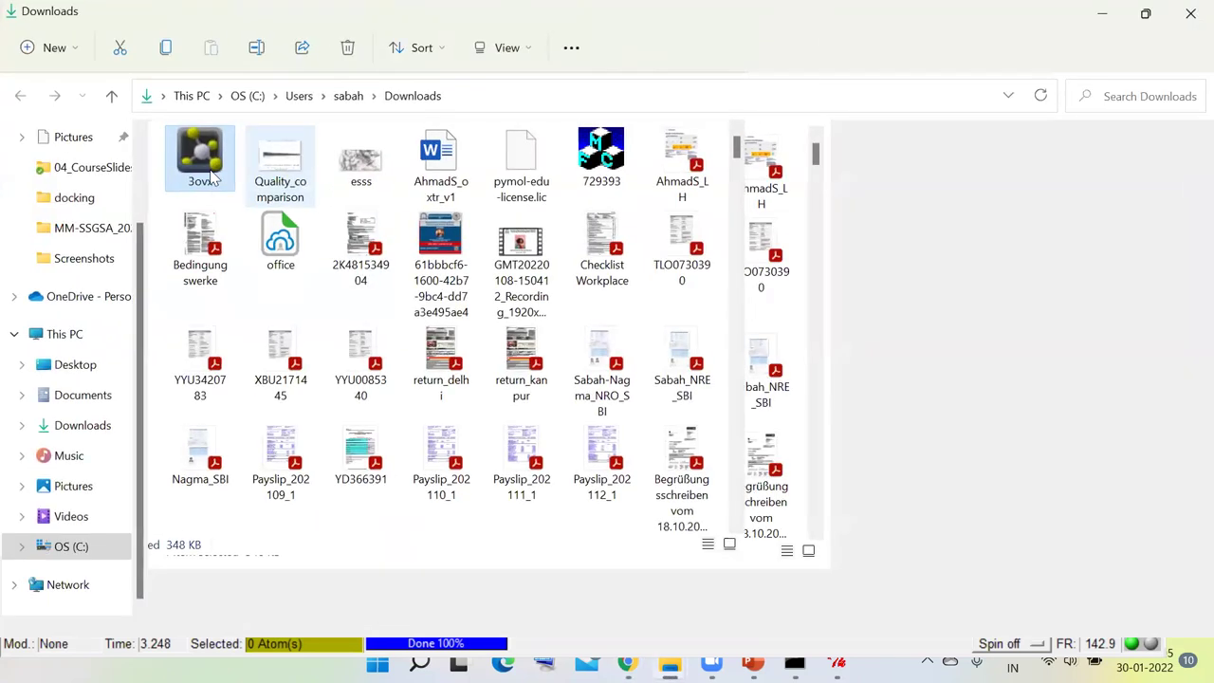
{"action": "key", "text": "ctrl+x"}
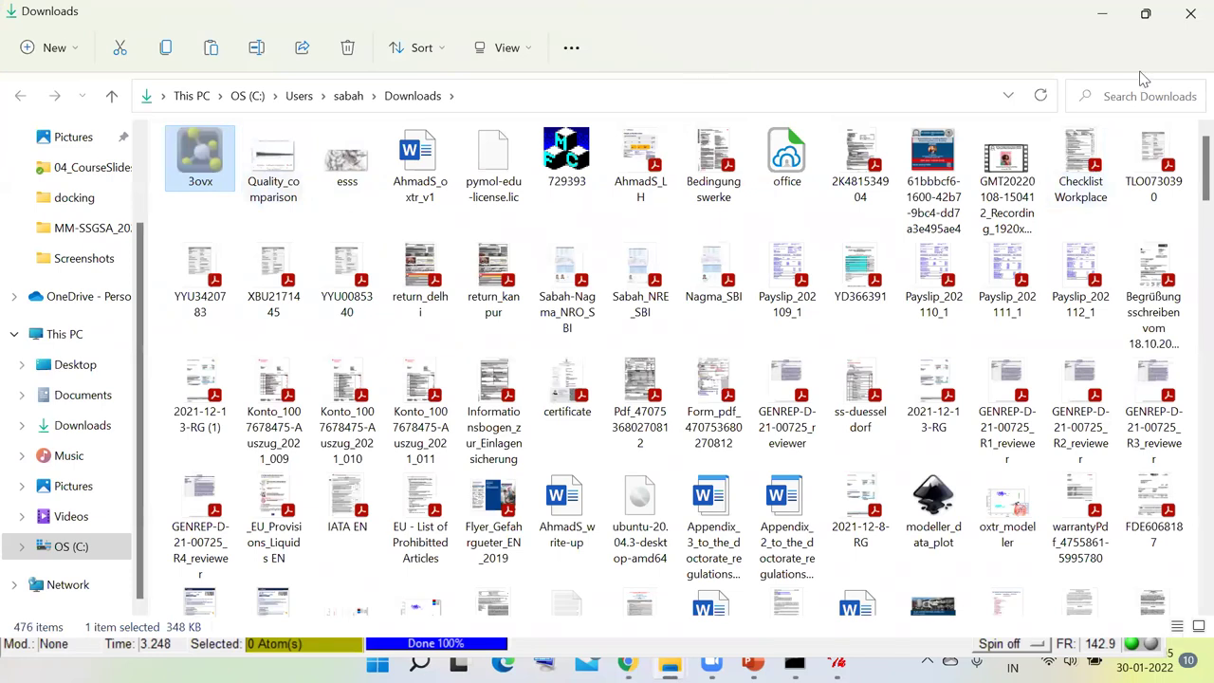
{"action": "left_click", "coordinate": [1102, 13]}
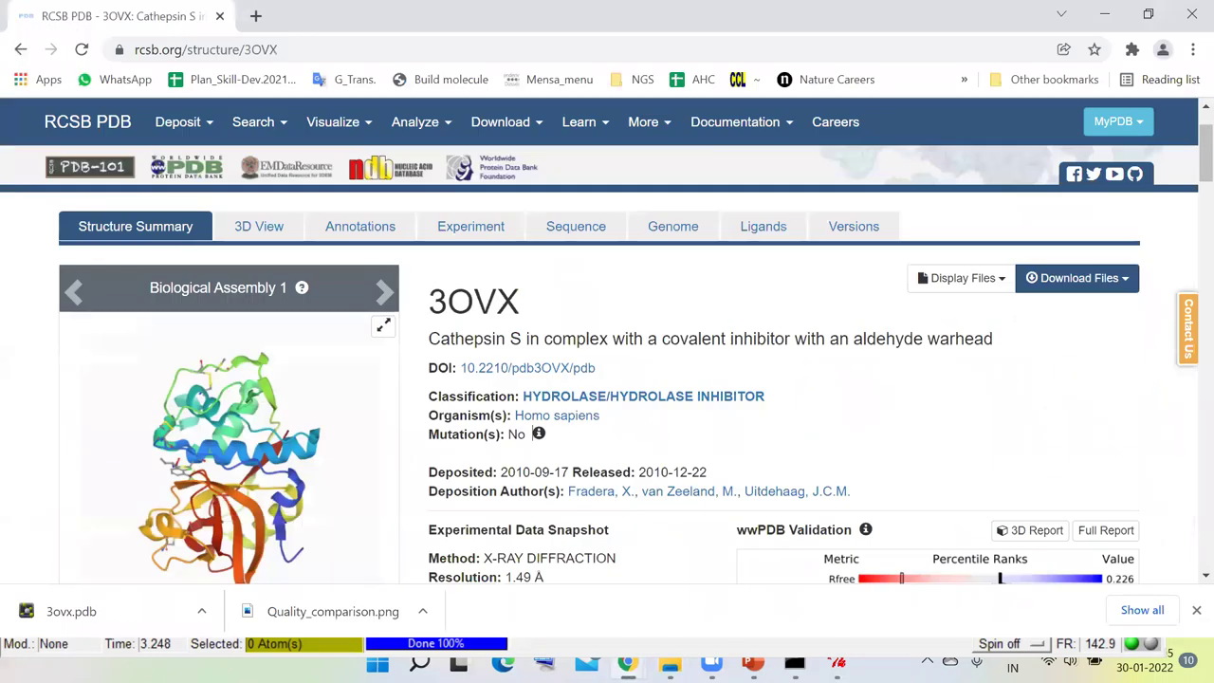
{"action": "mouse_move", "coordinate": [669, 661]}
{"action": "left_click", "coordinate": [672, 582]}
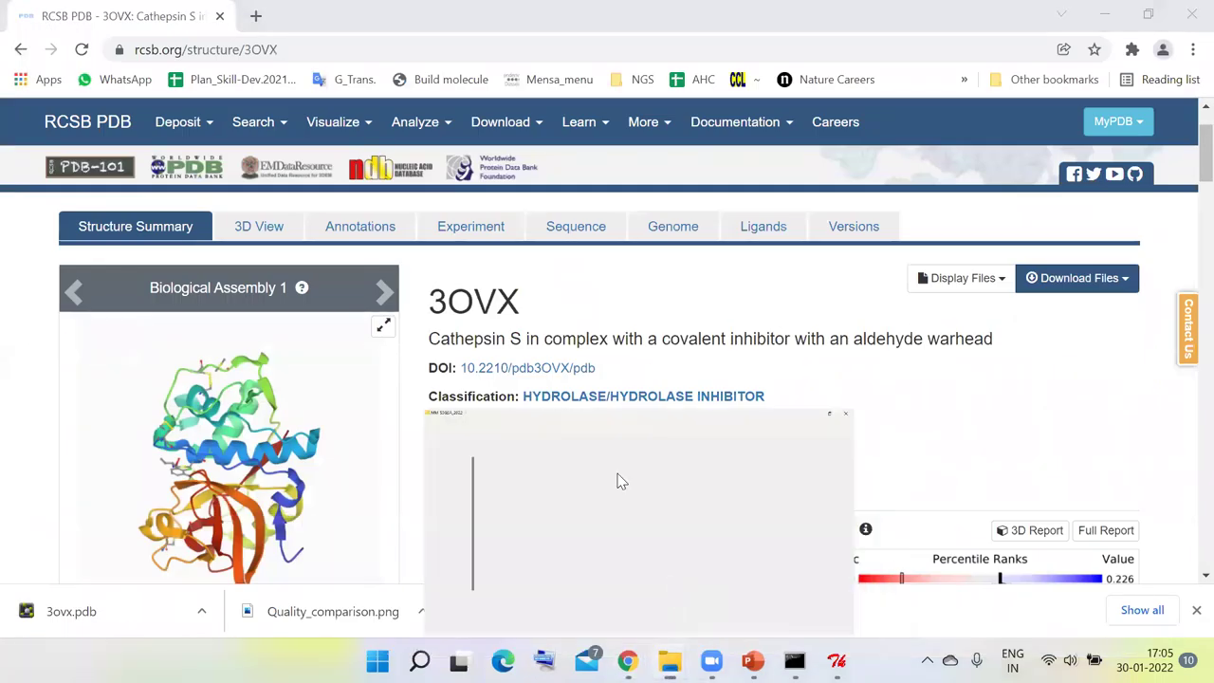
{"action": "left_click", "coordinate": [333, 196]}
{"action": "double_click", "coordinate": [334, 196]}
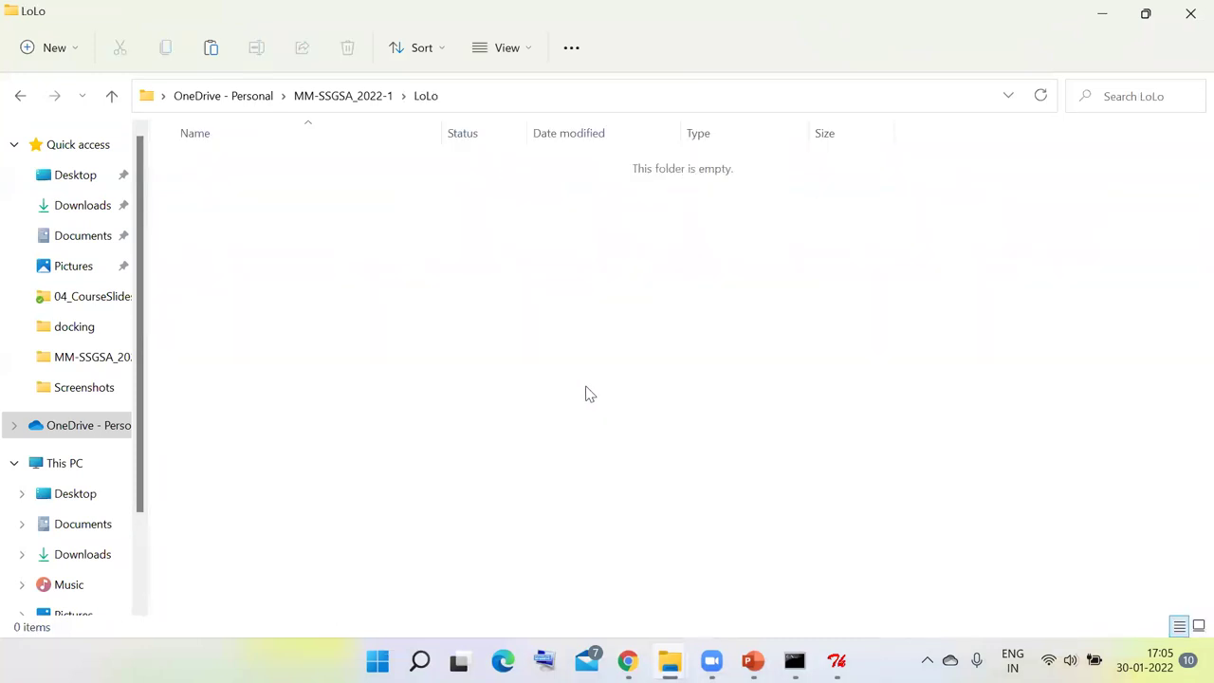
{"action": "key", "text": "ctrl+v"}
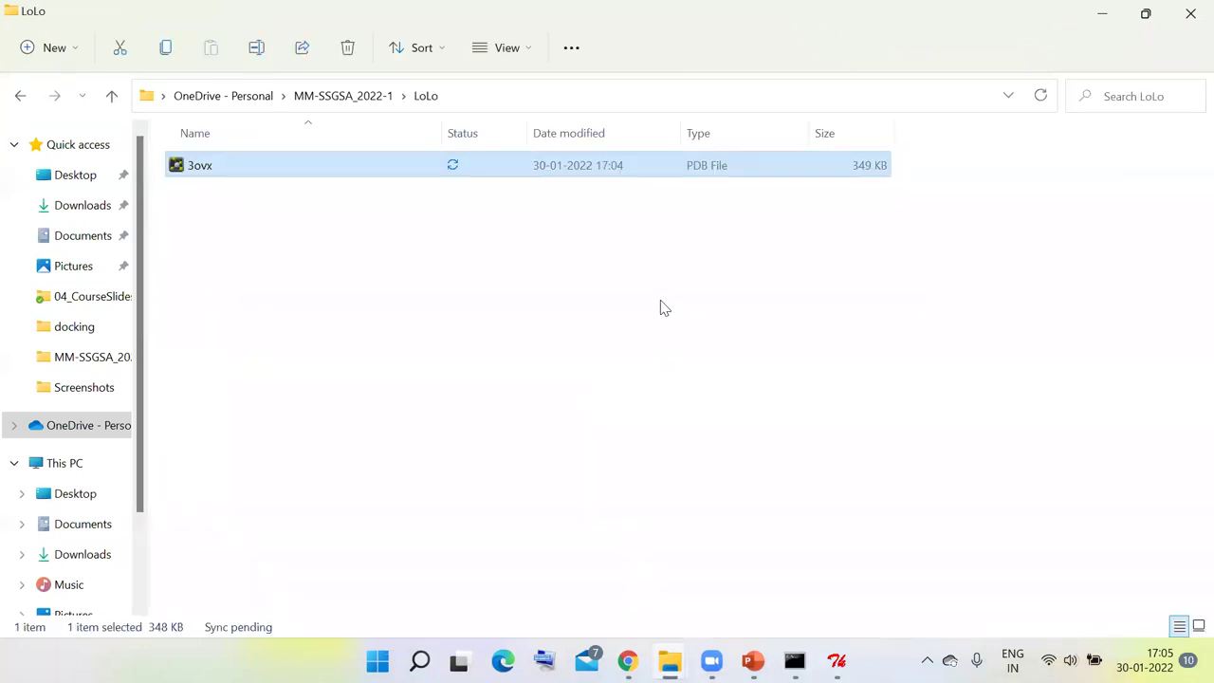
- Display the contents of the LoLo folder as medium icons
{"action": "left_click", "coordinate": [697, 300]}
{"action": "right_click", "coordinate": [668, 279]}
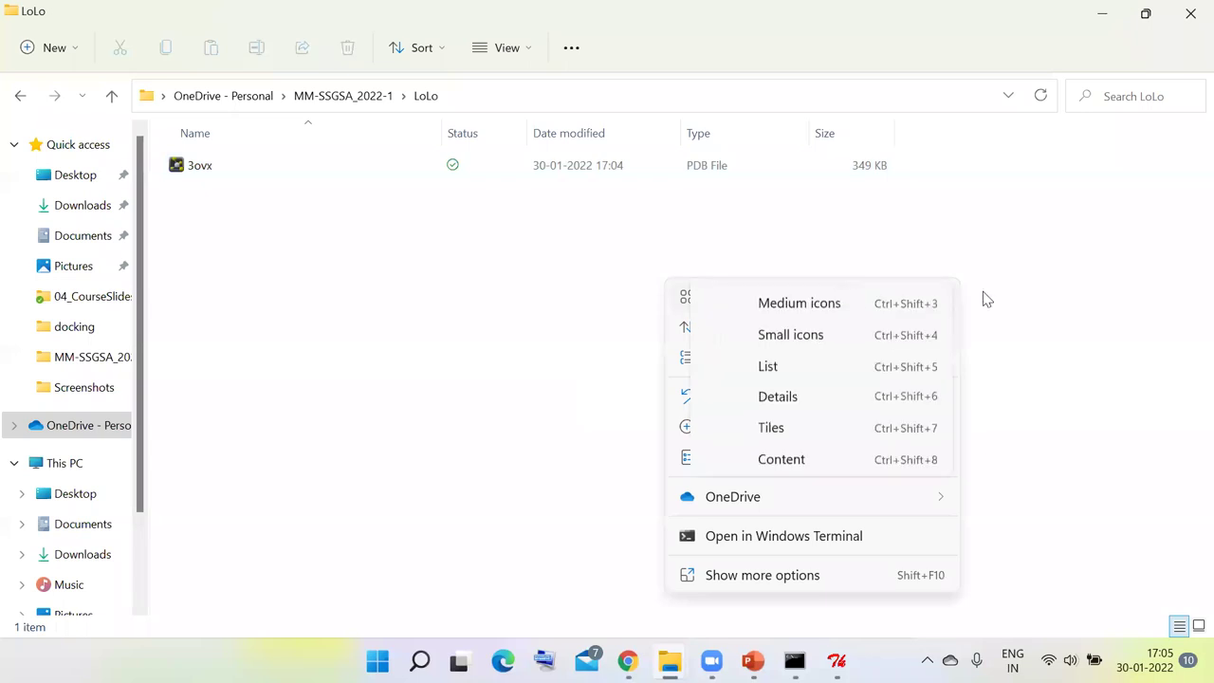
{"action": "key", "text": "Escape"}
{"action": "key", "text": "ctrl+shift+3"}
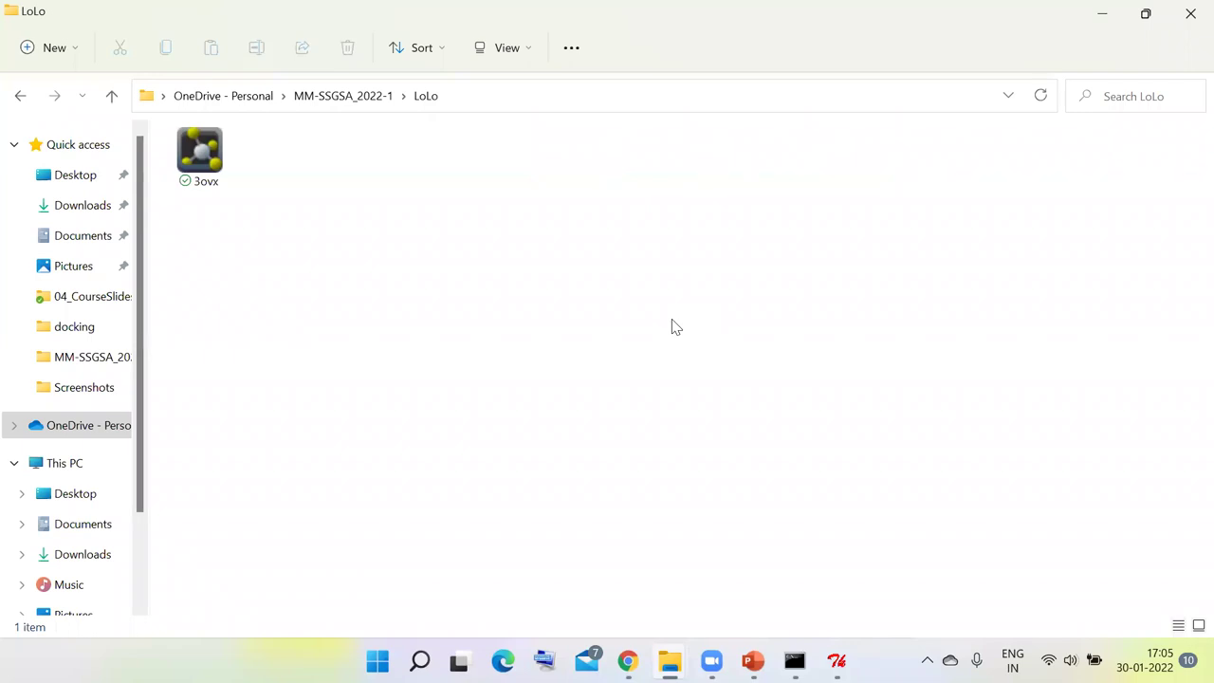
- Open the 3ovx file in PyMOL and maximize its window
{"action": "left_click", "coordinate": [199, 152]}
{"action": "left_click", "coordinate": [199, 152]}
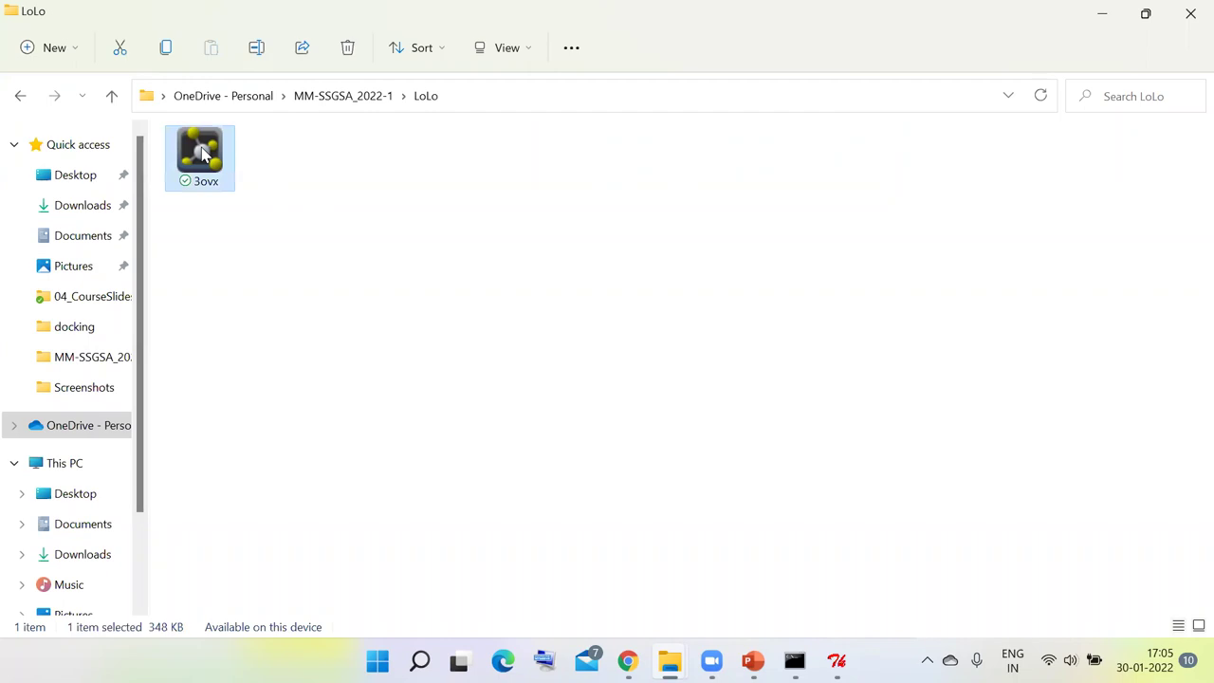
{"action": "double_click", "coordinate": [201, 152]}
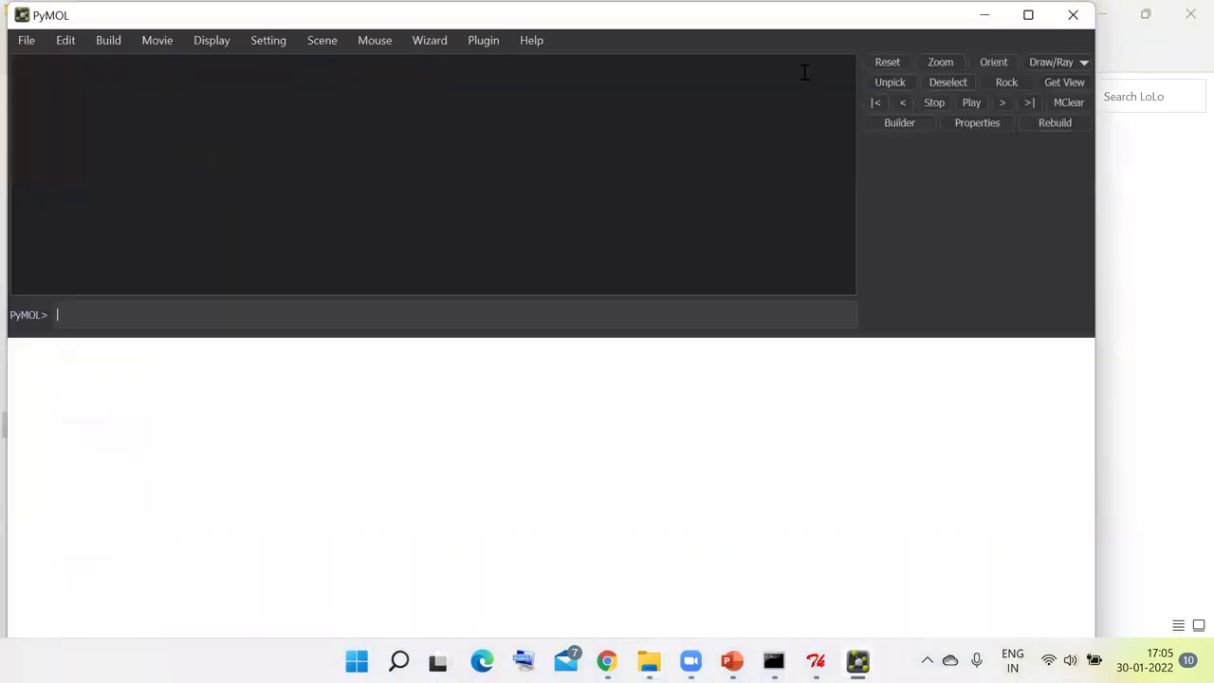
{"action": "left_click", "coordinate": [1027, 16]}
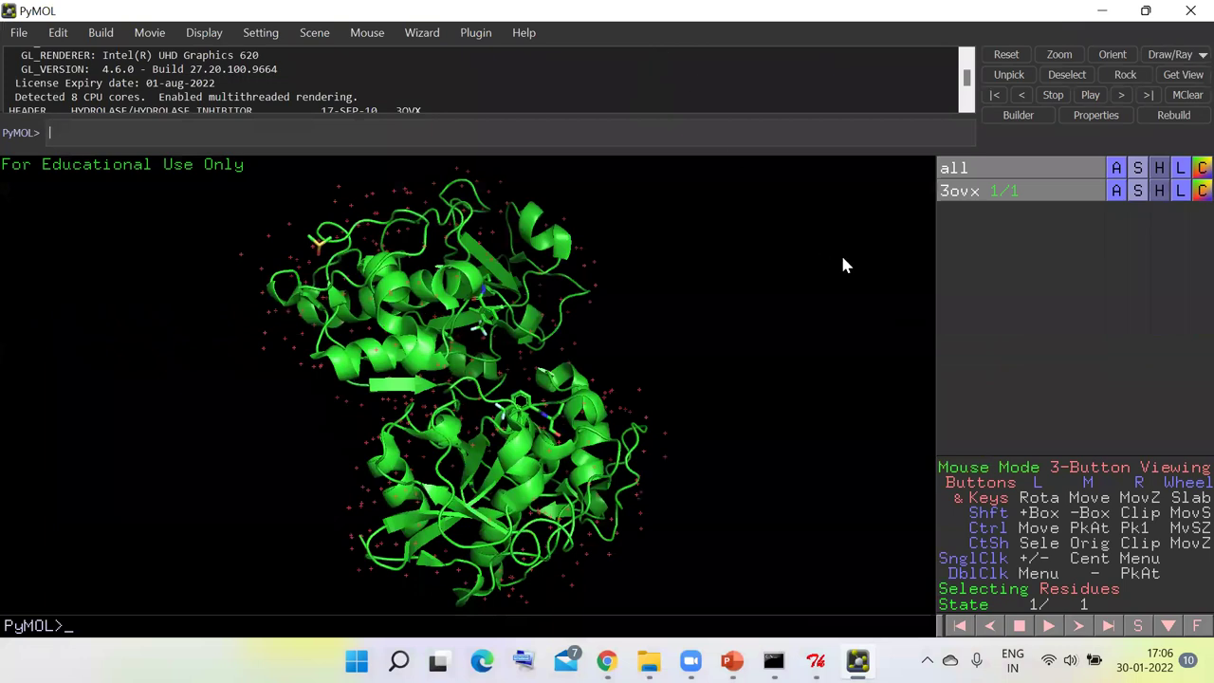
- Inspect the 3ovx structure, show its residue sequence, and go to the start of chain B
{"action": "left_click_drag", "start_coordinate": [640, 303], "coordinate": [581, 346]}
{"action": "right_click_drag", "start_coordinate": [581, 346], "coordinate": [567, 323]}
{"action": "left_click_drag", "start_coordinate": [562, 346], "coordinate": [537, 371]}
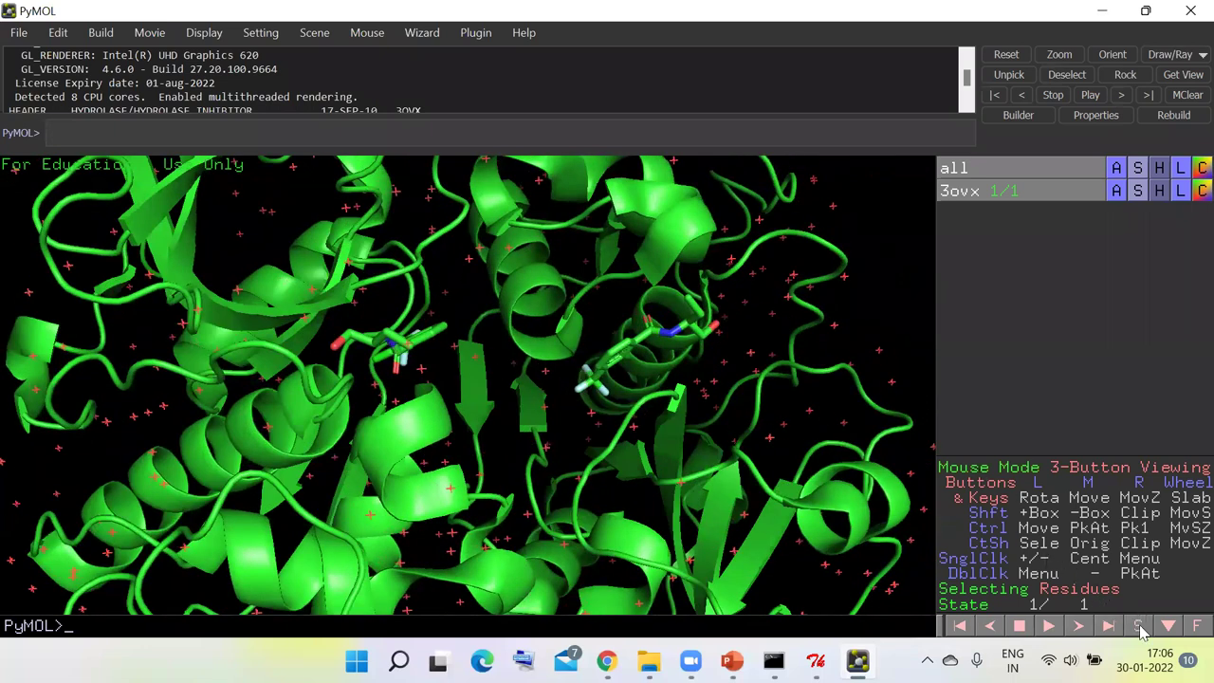
{"action": "right_click_drag", "start_coordinate": [484, 406], "coordinate": [434, 312]}
{"action": "left_click_drag", "start_coordinate": [433, 312], "coordinate": [542, 452]}
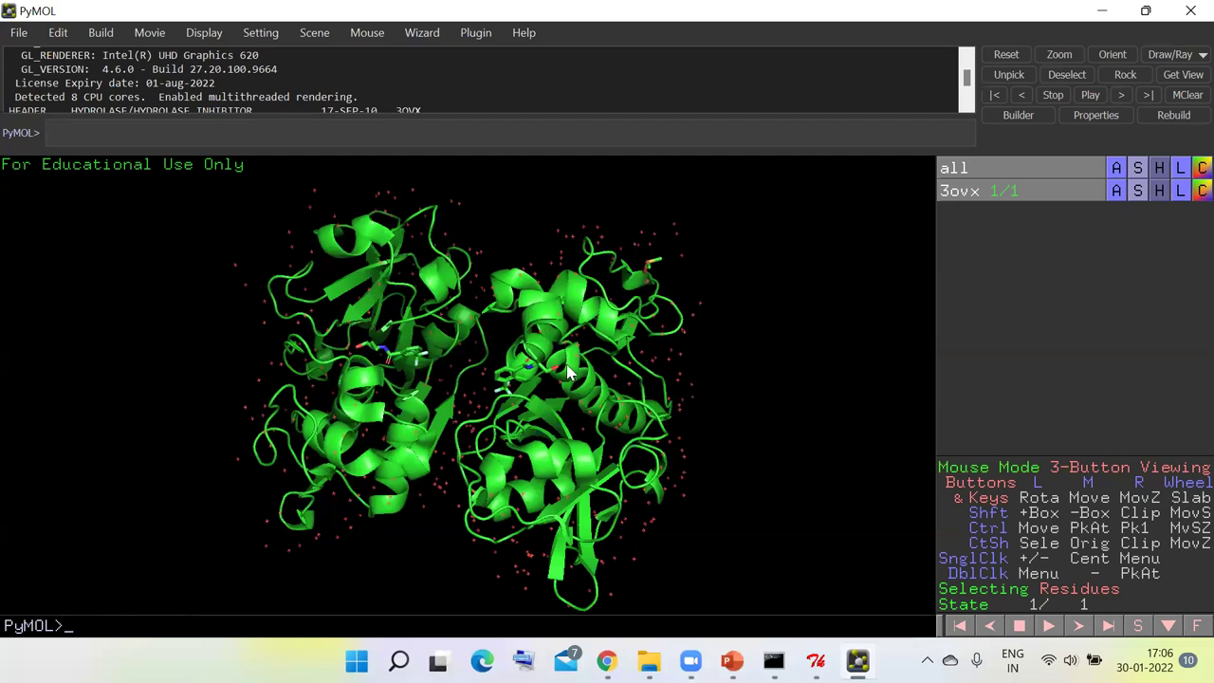
{"action": "middle_click_drag", "start_coordinate": [615, 402], "coordinate": [607, 373]}
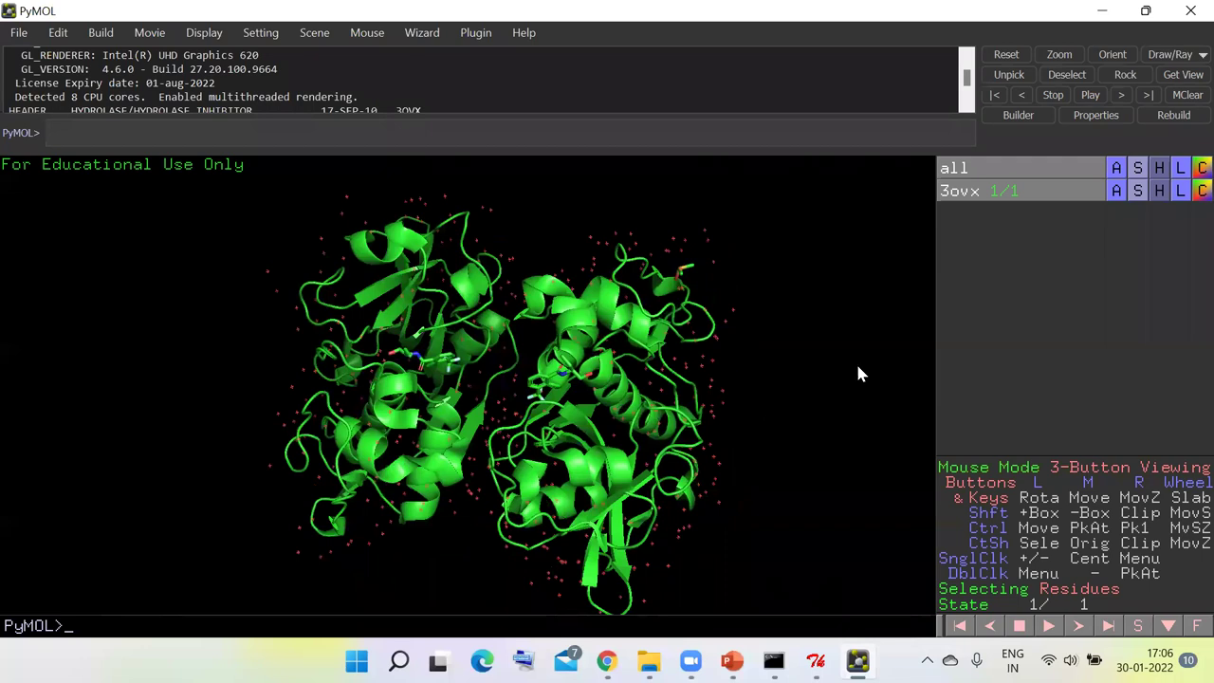
{"action": "left_click", "coordinate": [1139, 625]}
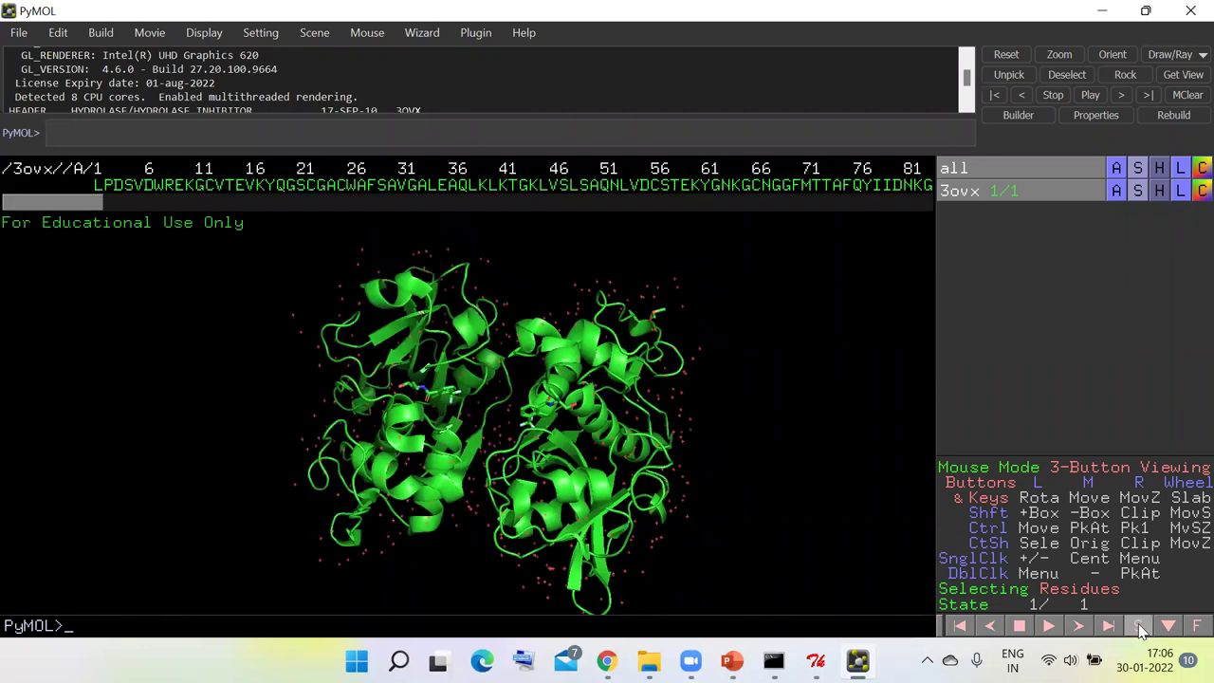
{"action": "left_click_drag", "start_coordinate": [98, 206], "coordinate": [560, 201]}
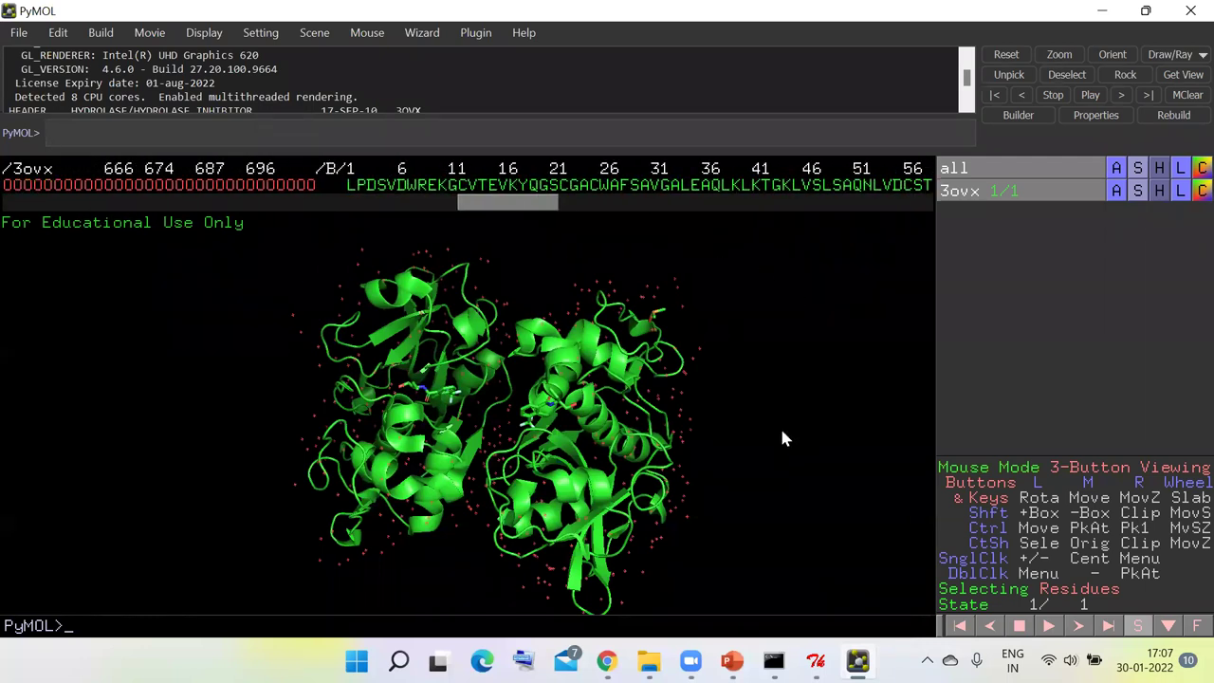
- Set the selection mode to Chains, select chain B in the sequence, and remove its atoms
{"action": "left_click", "coordinate": [1087, 593]}
{"action": "left_click", "coordinate": [667, 186]}
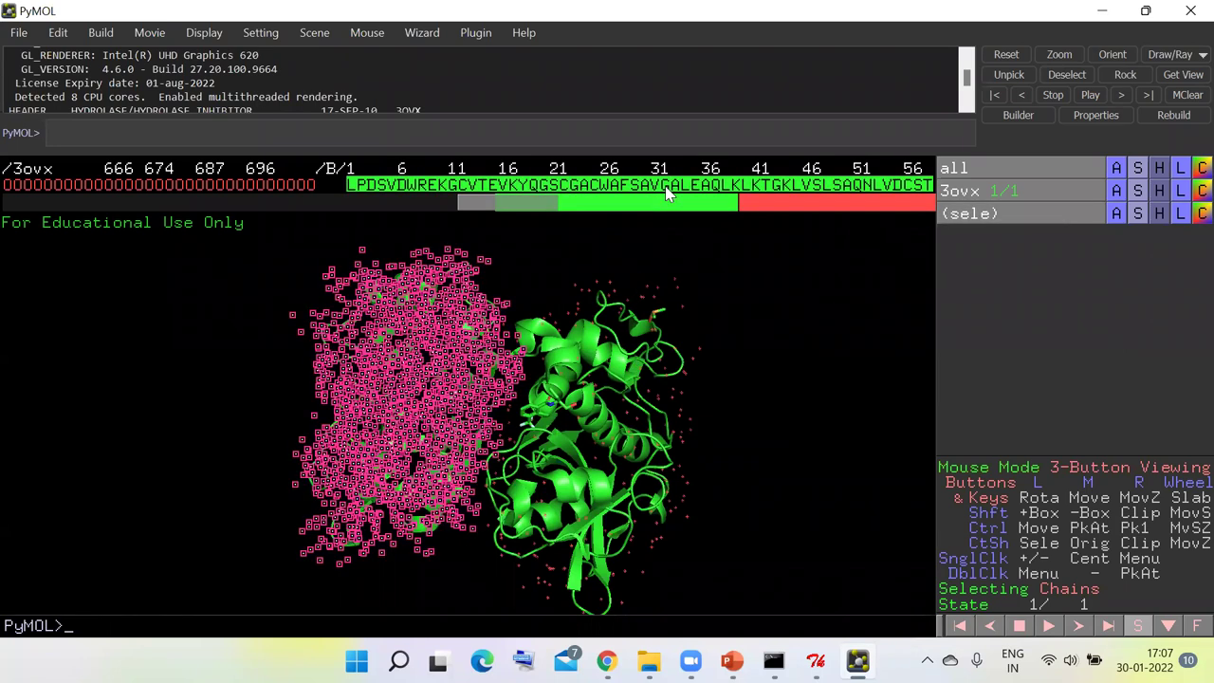
{"action": "left_click", "coordinate": [745, 279]}
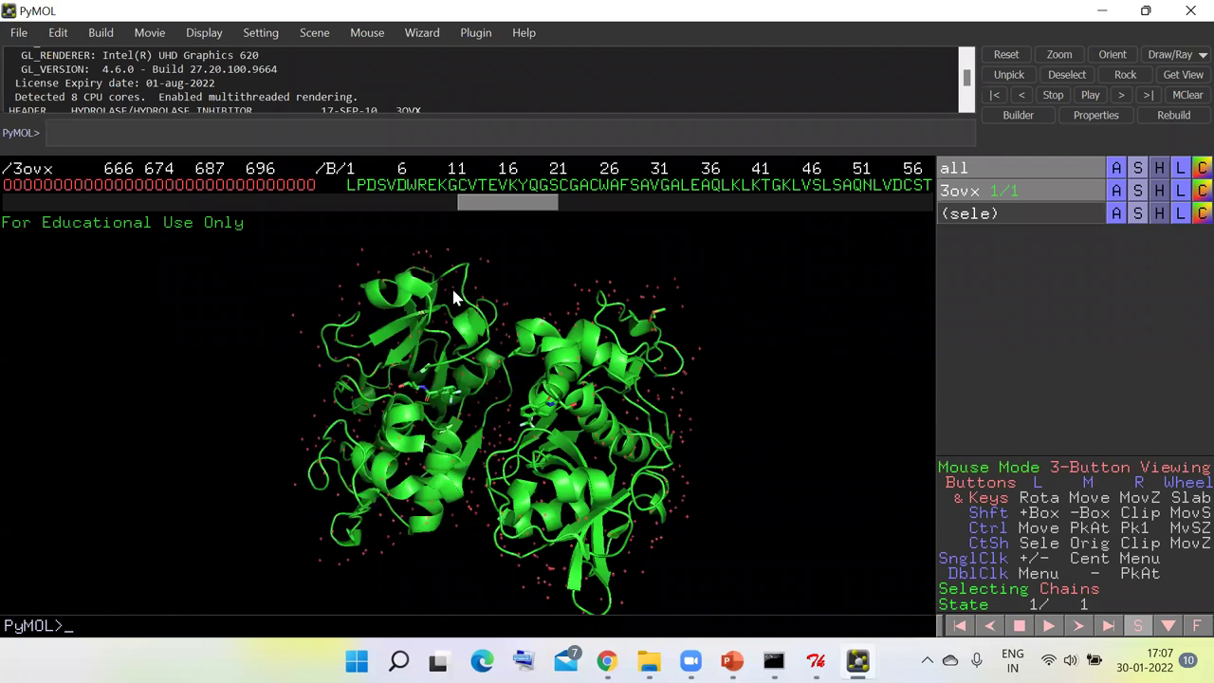
{"action": "left_click_drag", "start_coordinate": [477, 203], "coordinate": [472, 210]}
{"action": "left_click", "coordinate": [481, 186]}
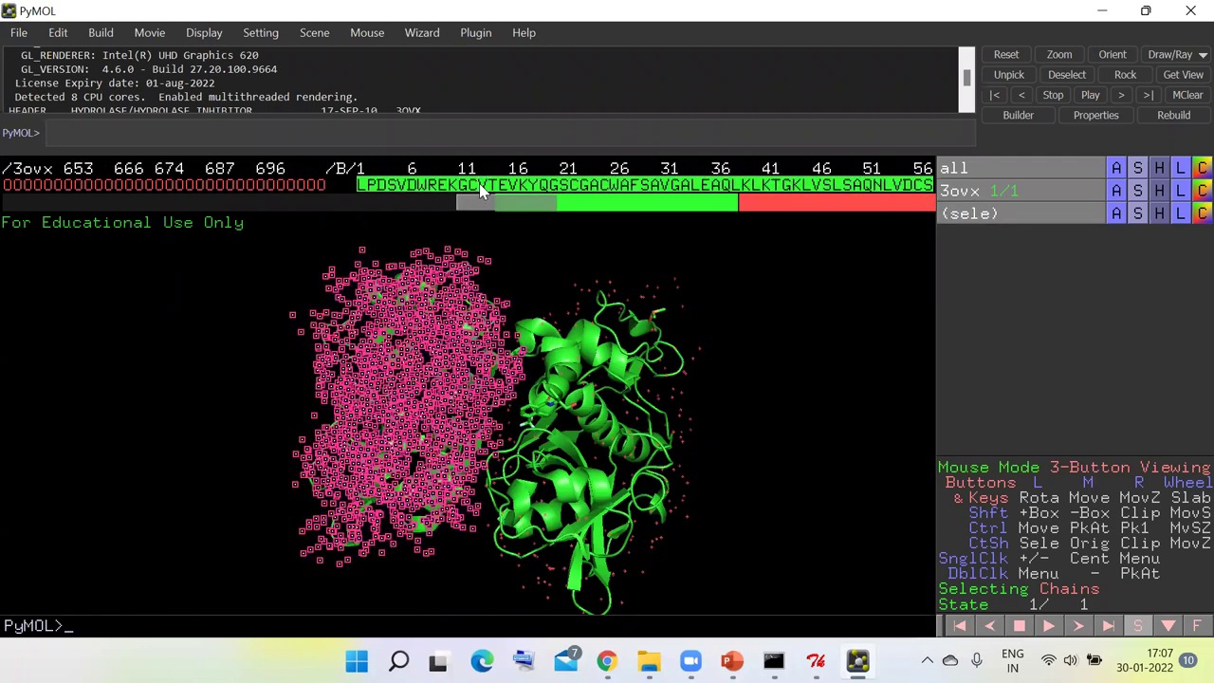
{"action": "left_click_drag", "start_coordinate": [524, 207], "coordinate": [730, 241]}
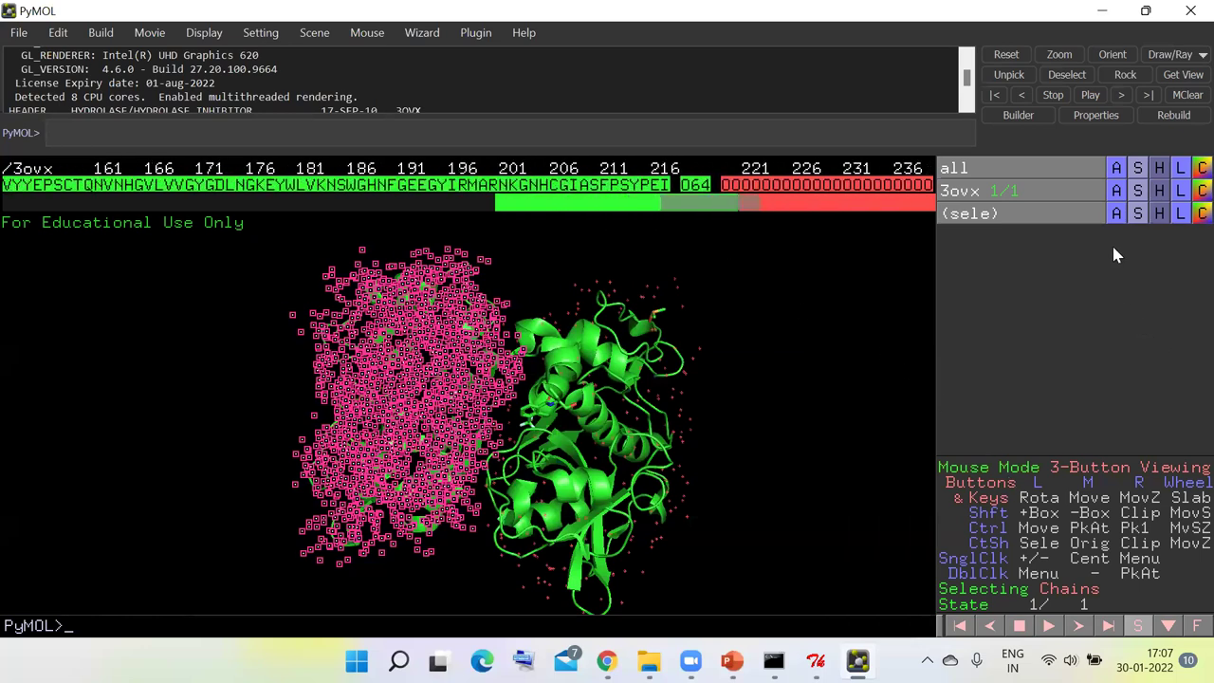
{"action": "left_click", "coordinate": [1117, 216]}
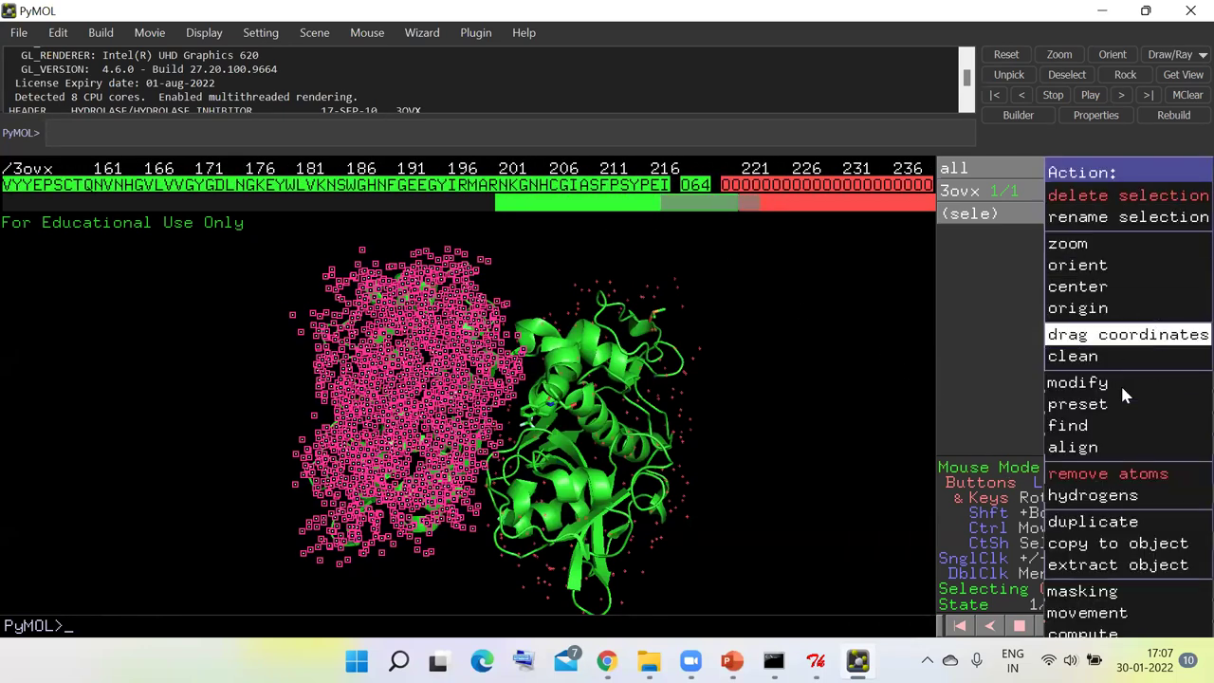
{"action": "left_click", "coordinate": [1109, 474]}
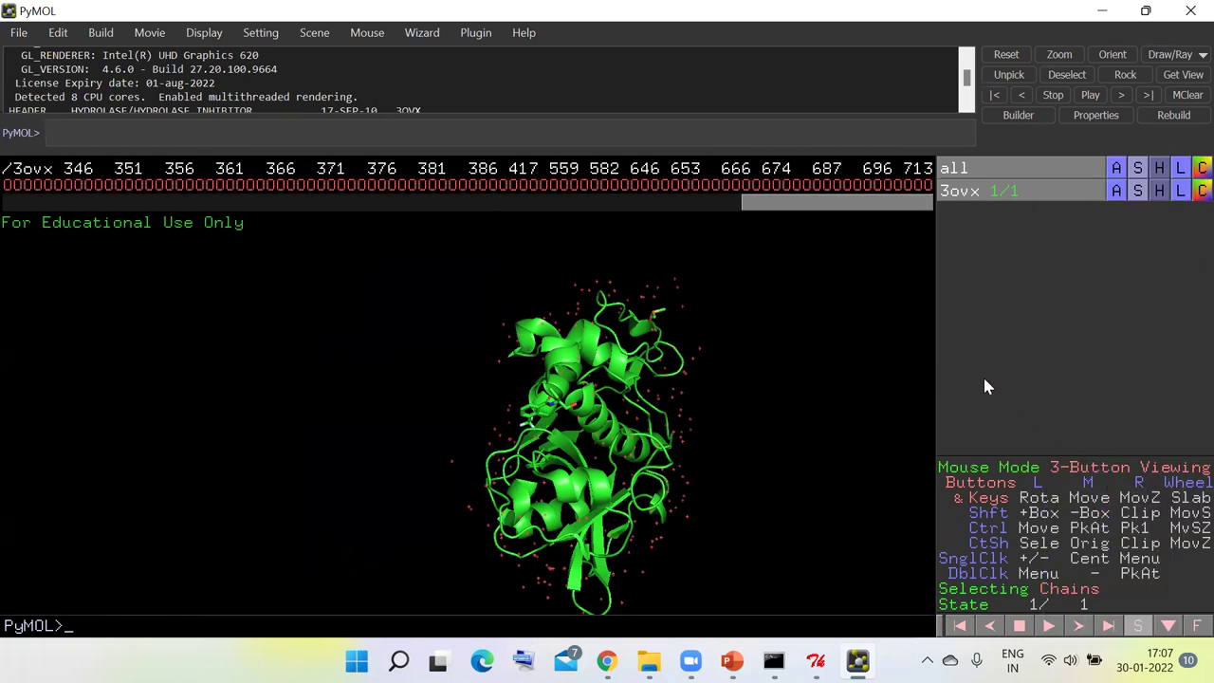
- Remove the water molecules from the 3ovx object
{"action": "left_click_drag", "start_coordinate": [720, 531], "coordinate": [484, 469]}
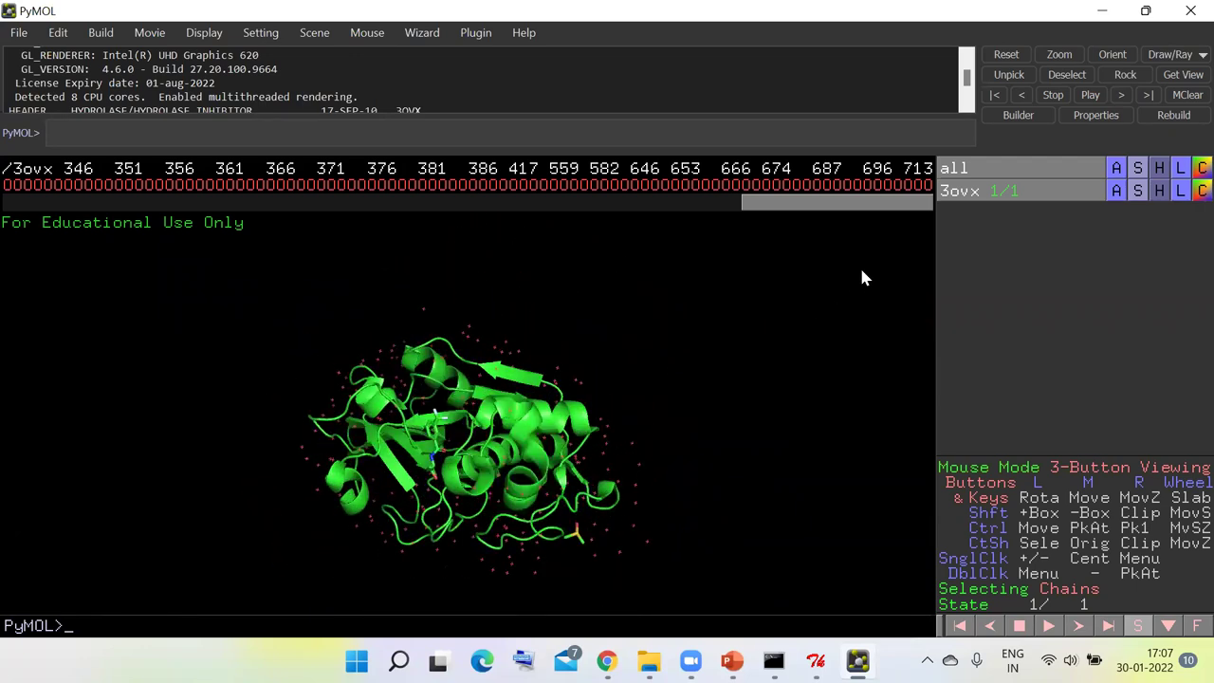
{"action": "left_click_drag", "start_coordinate": [738, 272], "coordinate": [679, 373]}
{"action": "middle_click_drag", "start_coordinate": [679, 372], "coordinate": [681, 395]}
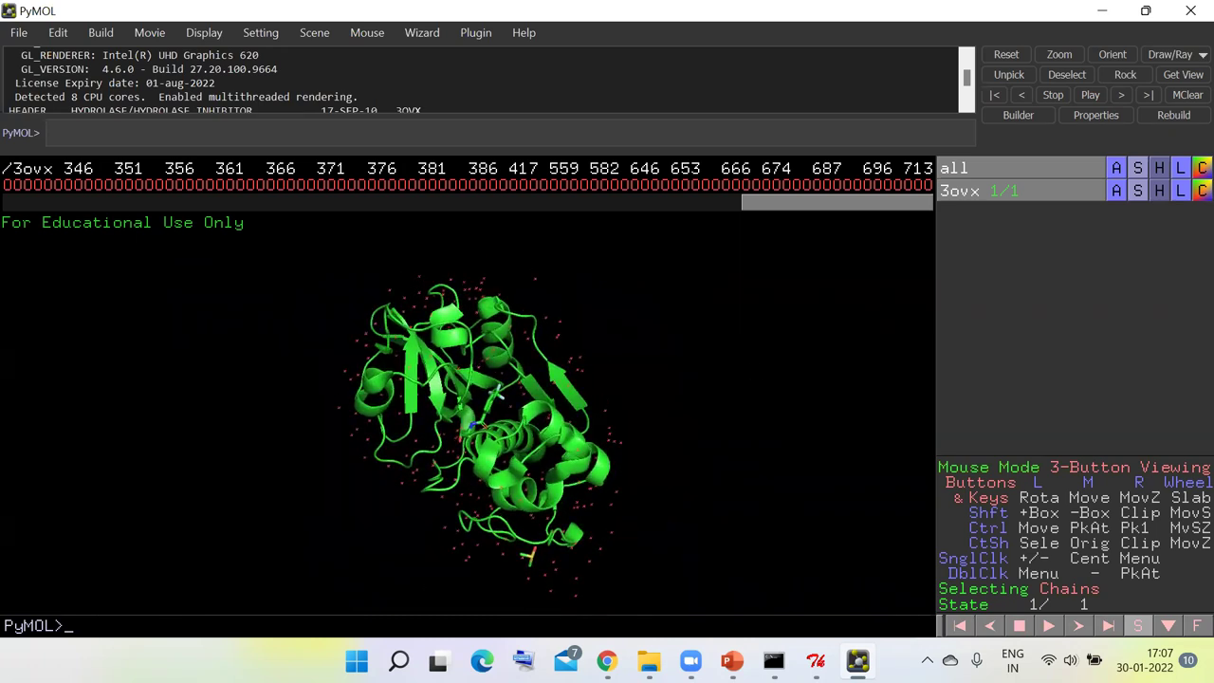
{"action": "left_click", "coordinate": [1116, 190]}
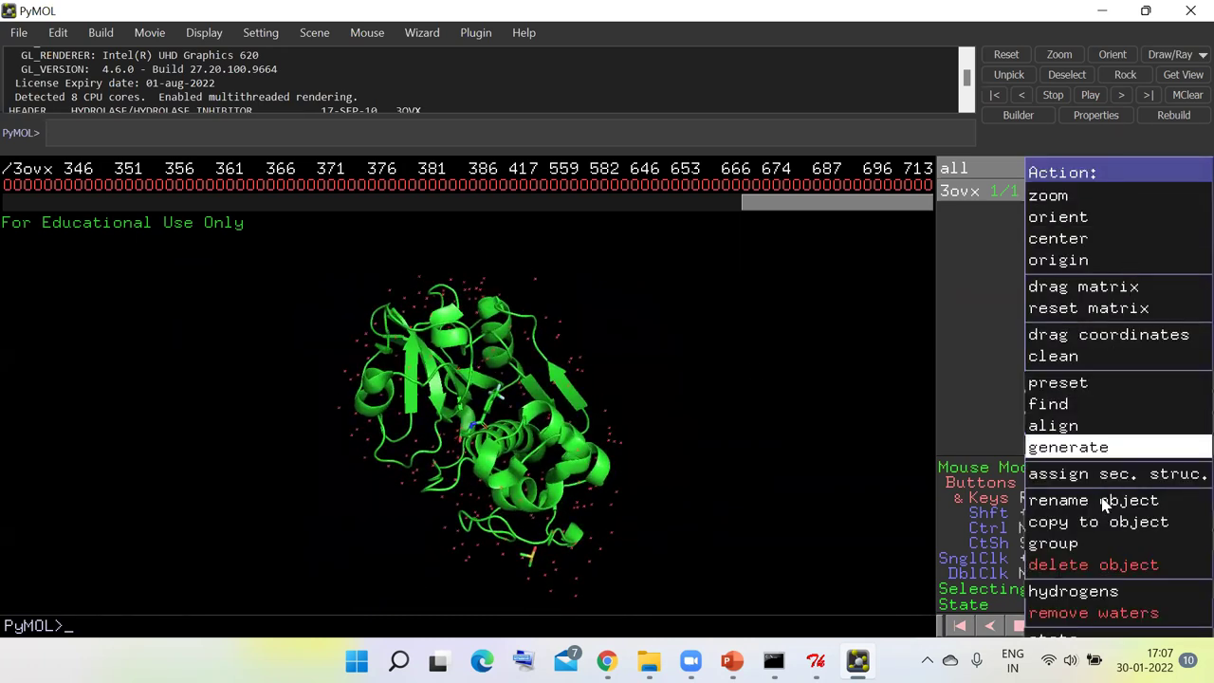
{"action": "left_click", "coordinate": [973, 300]}
{"action": "left_click", "coordinate": [1117, 192]}
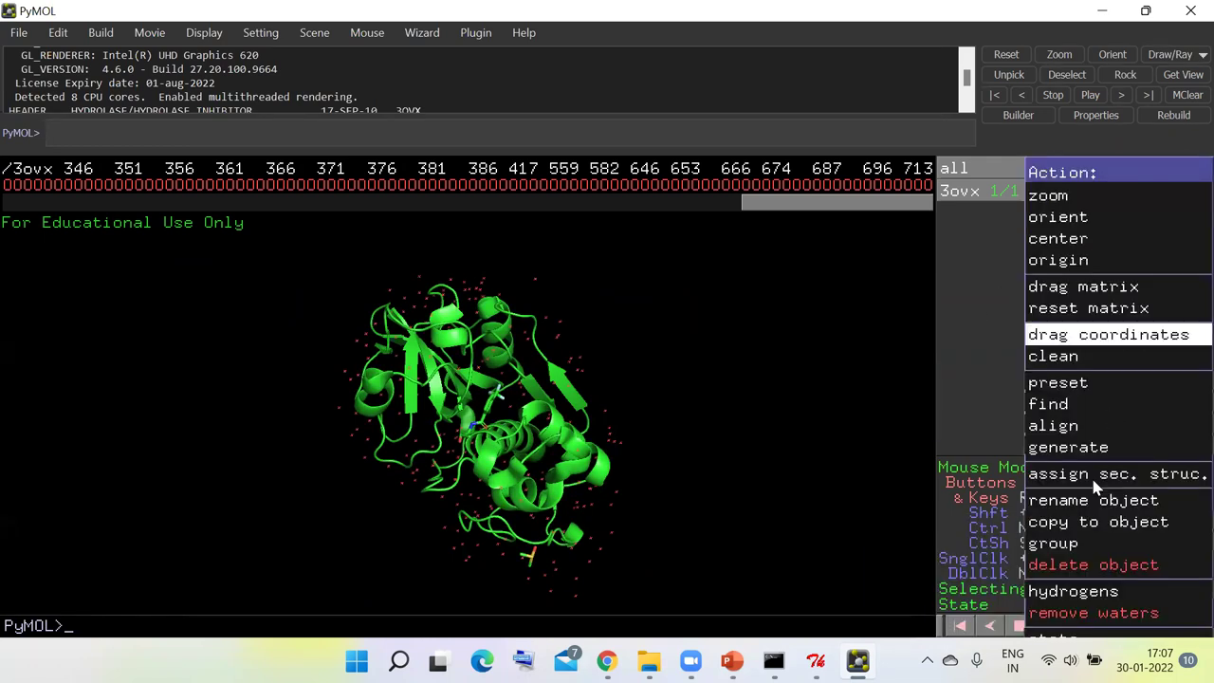
{"action": "left_click", "coordinate": [1091, 614]}
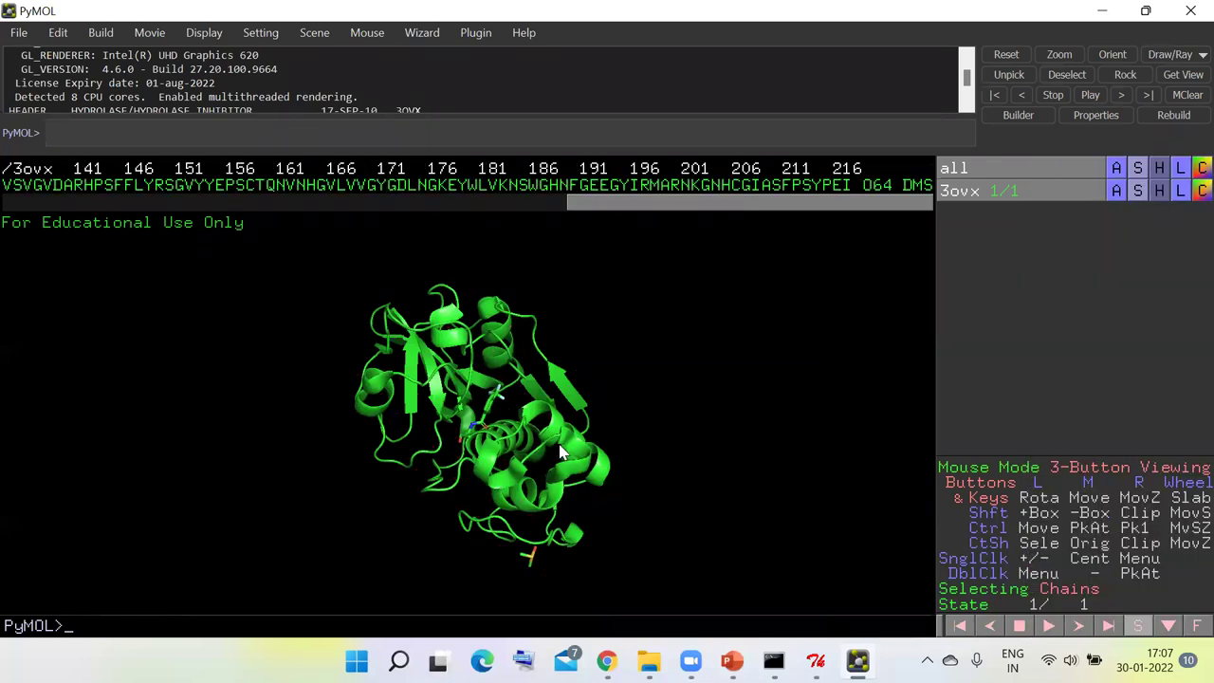
- Try to select the DMS molecule in the sequence with the selection mode set to Objects
{"action": "left_click_drag", "start_coordinate": [550, 488], "coordinate": [639, 382]}
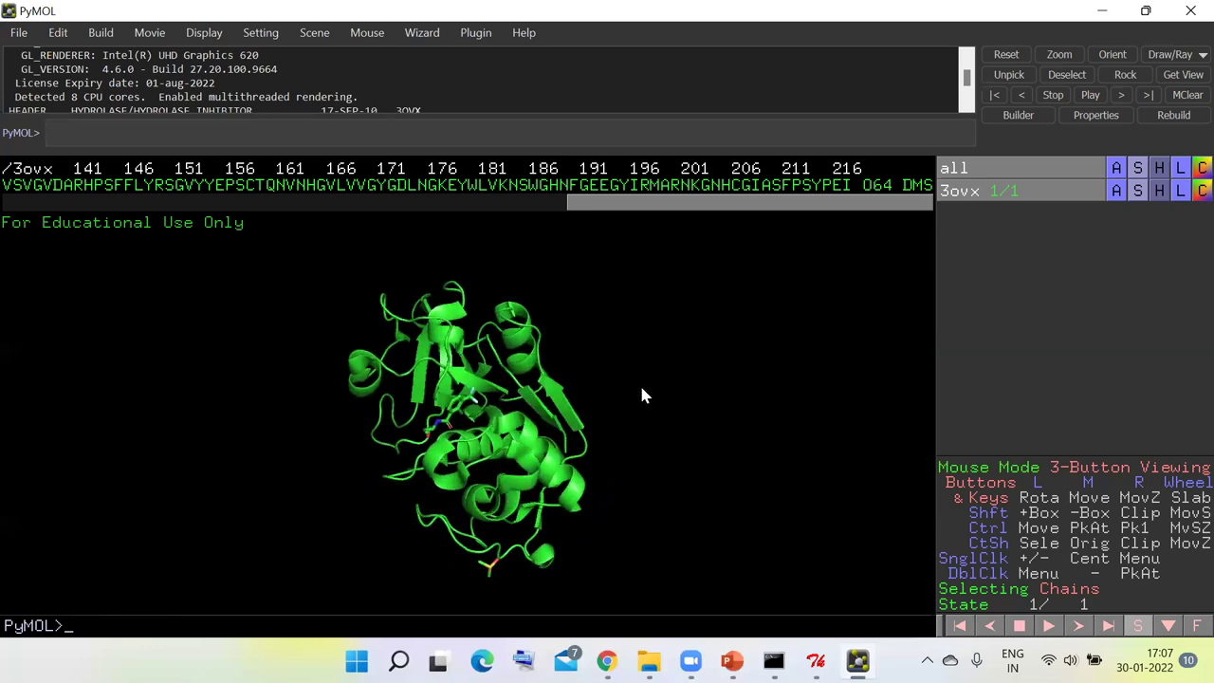
{"action": "left_click", "coordinate": [1060, 588]}
{"action": "left_click", "coordinate": [1060, 588]}
{"action": "left_click", "coordinate": [918, 188]}
{"action": "left_click", "coordinate": [865, 306]}
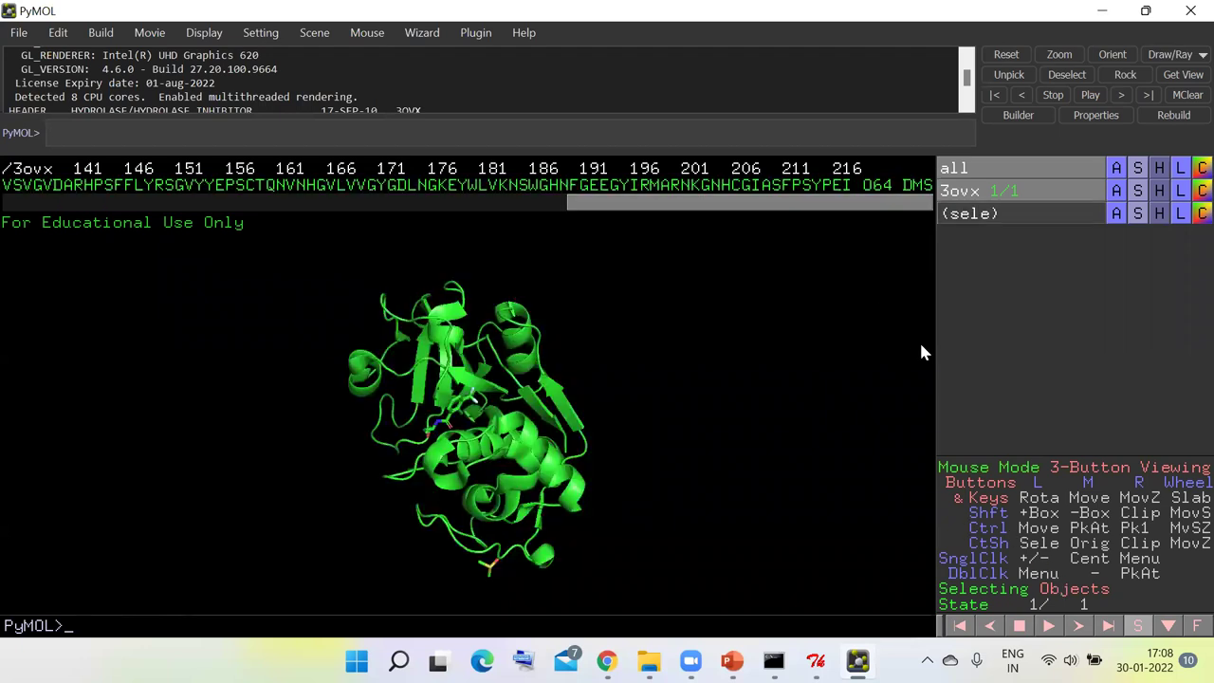
- Set the selection mode to Molecules, select DMS at the end of the sequence, and inspect it up close
{"action": "left_click", "coordinate": [1077, 596]}
{"action": "left_click", "coordinate": [1077, 596]}
{"action": "left_click", "coordinate": [1077, 595]}
{"action": "left_click", "coordinate": [1077, 595]}
{"action": "left_click", "coordinate": [1077, 595]}
{"action": "left_click", "coordinate": [1077, 595]}
{"action": "left_click", "coordinate": [1077, 595]}
{"action": "left_click", "coordinate": [1077, 595]}
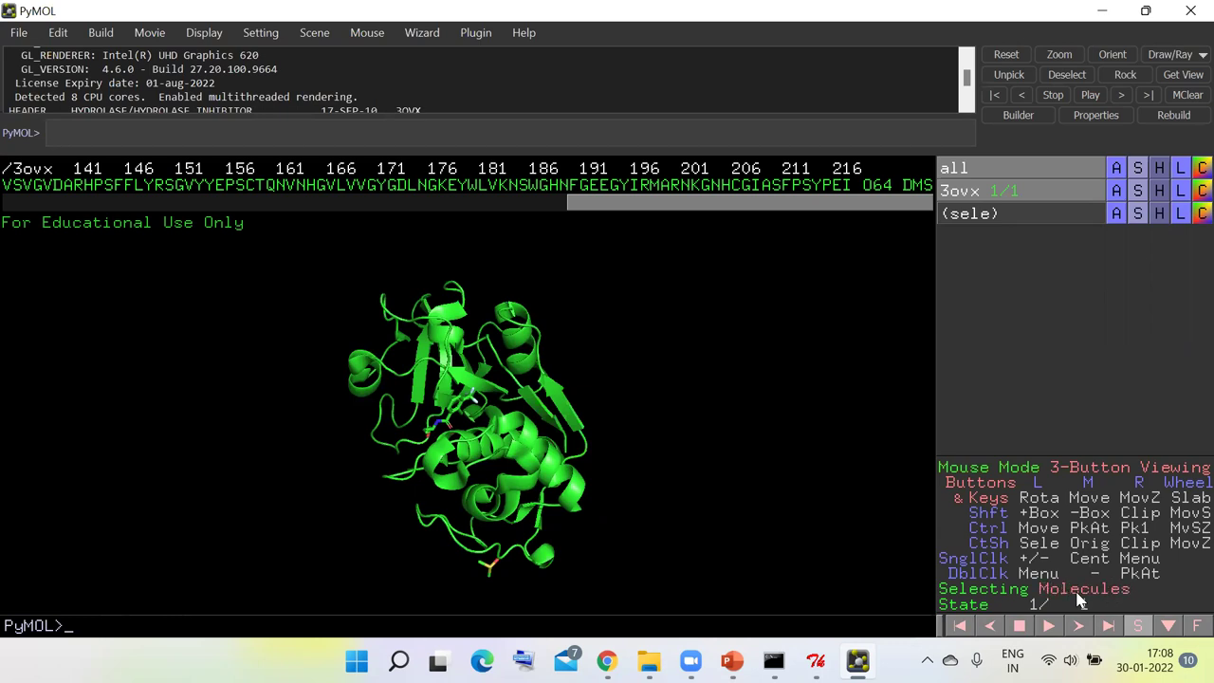
{"action": "left_click", "coordinate": [918, 186]}
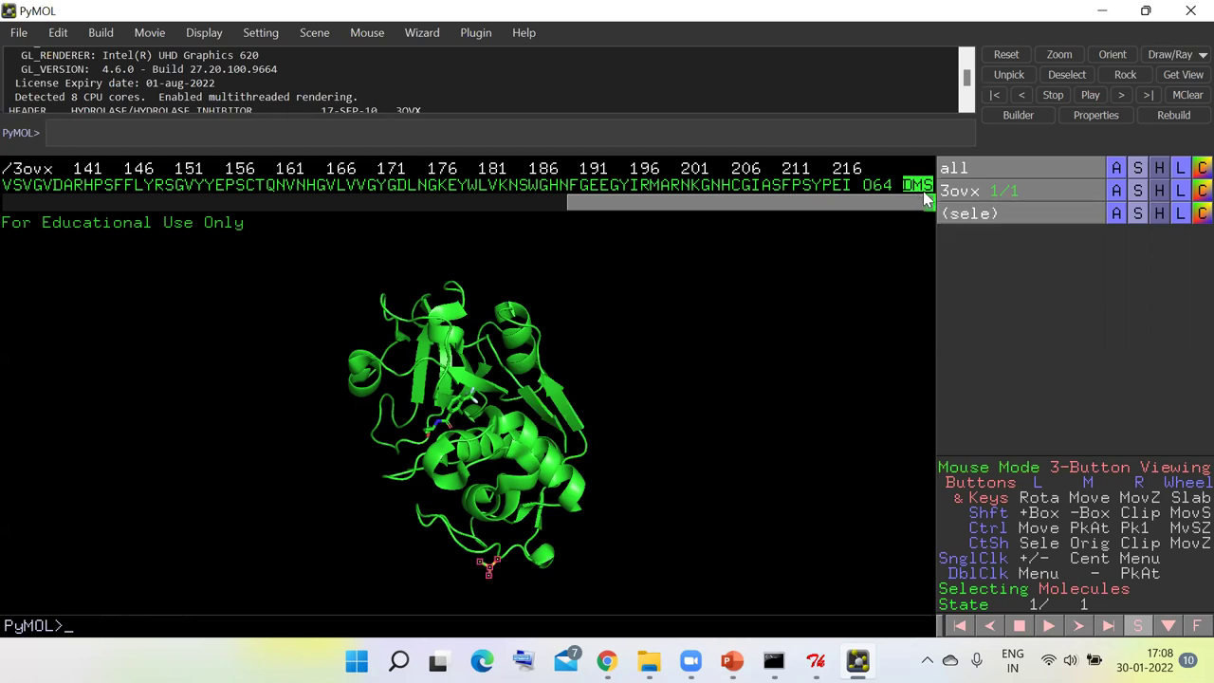
{"action": "left_click_drag", "start_coordinate": [531, 460], "coordinate": [576, 521]}
{"action": "left_click_drag", "start_coordinate": [561, 473], "coordinate": [583, 494]}
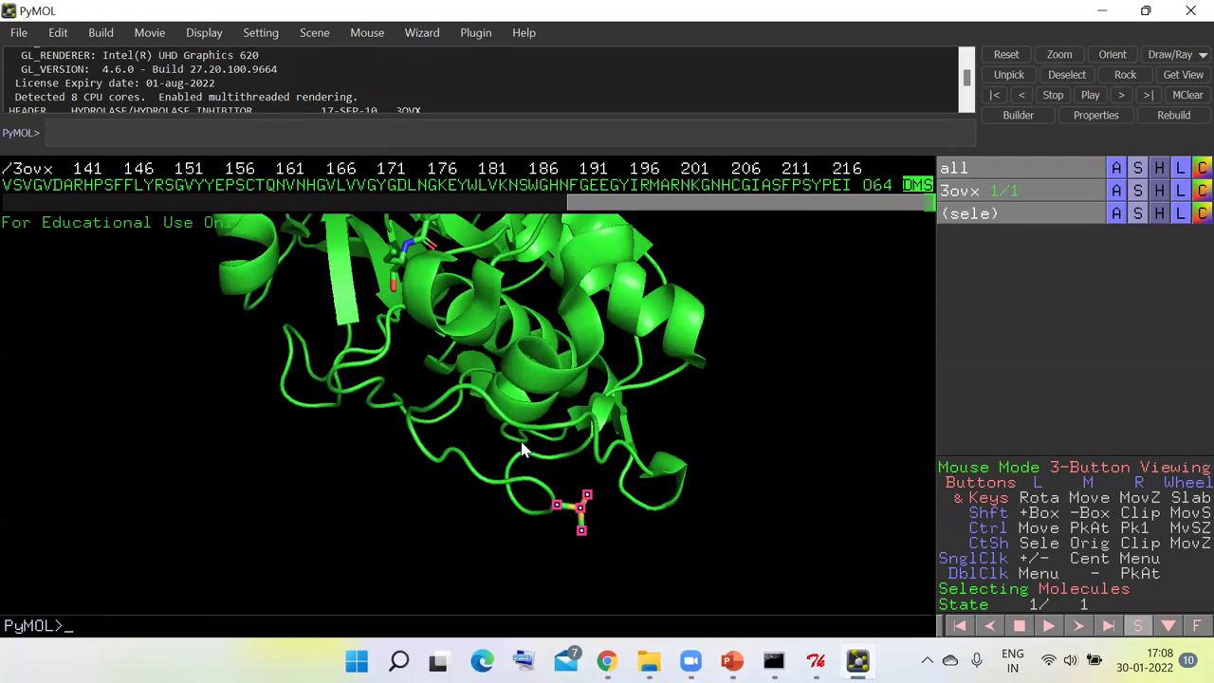
{"action": "left_click_drag", "start_coordinate": [520, 411], "coordinate": [580, 429]}
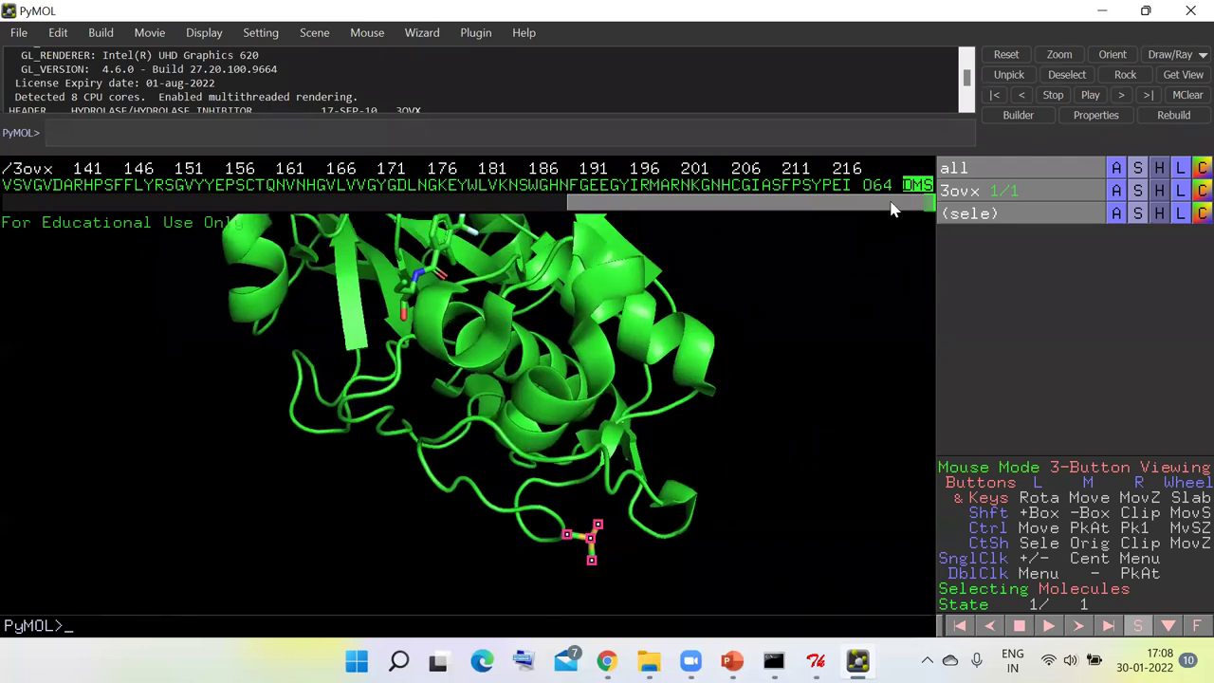
- Remove the selected DMS molecule from the structure and check the remaining protein
{"action": "right_click", "coordinate": [916, 188]}
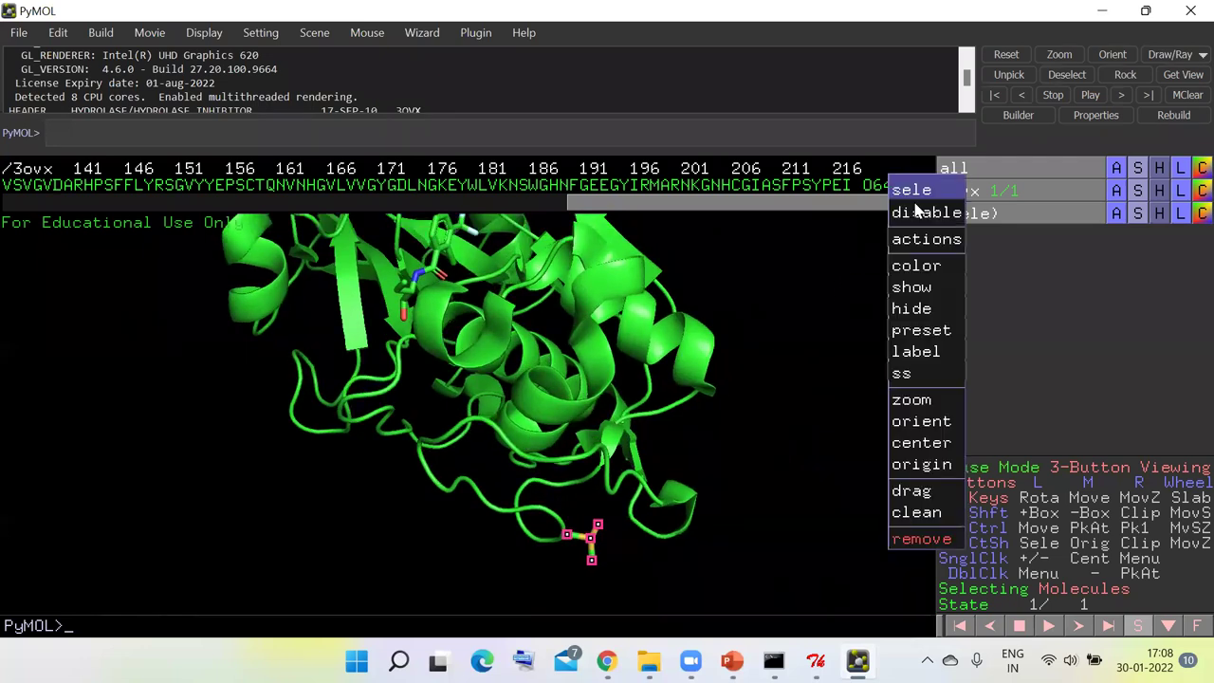
{"action": "left_click", "coordinate": [918, 540]}
{"action": "left_click_drag", "start_coordinate": [659, 361], "coordinate": [474, 403]}
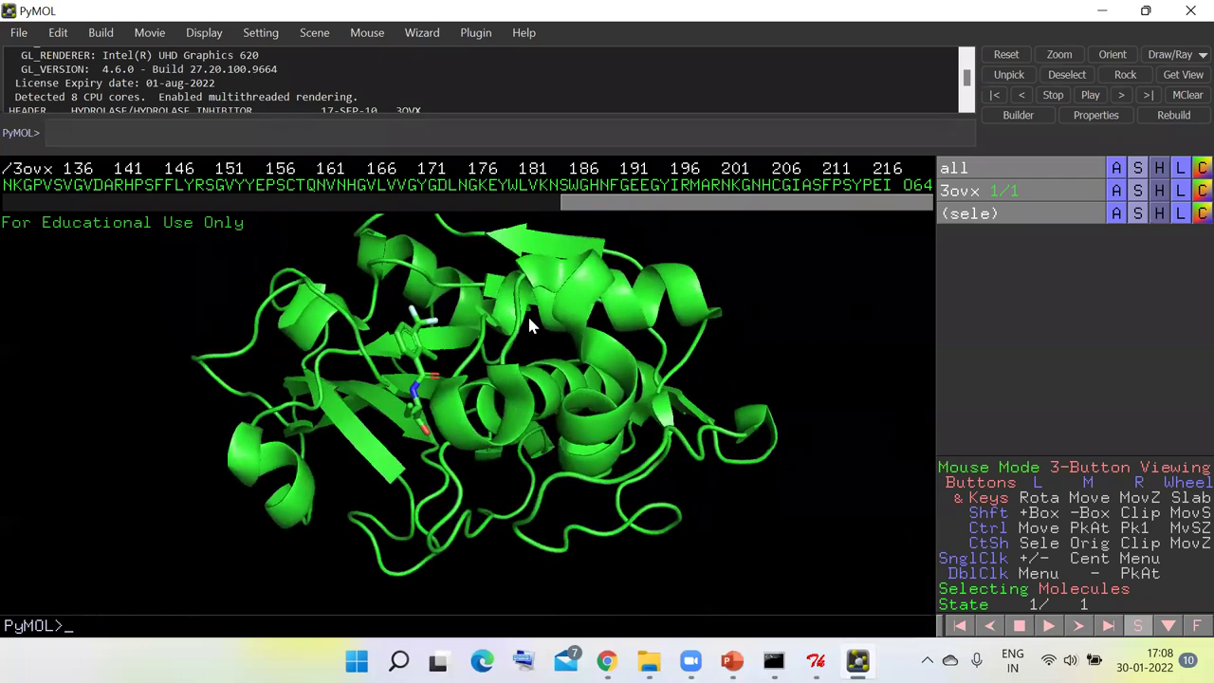
{"action": "mouse_move", "coordinate": [748, 312]}
{"action": "left_mouse_down"}
{"action": "mouse_move", "coordinate": [738, 336]}
{"action": "mouse_move", "coordinate": [748, 324]}
{"action": "left_mouse_up"}
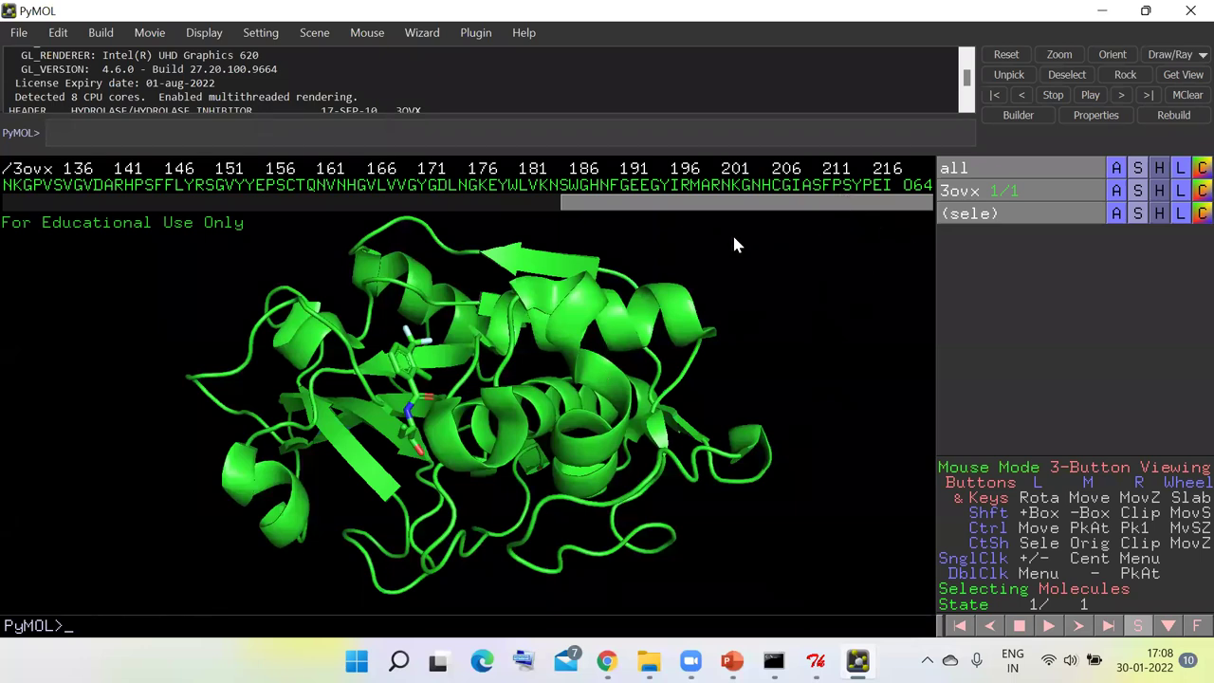
{"action": "left_click_drag", "start_coordinate": [780, 205], "coordinate": [893, 204]}
{"action": "left_click", "coordinate": [851, 186]}
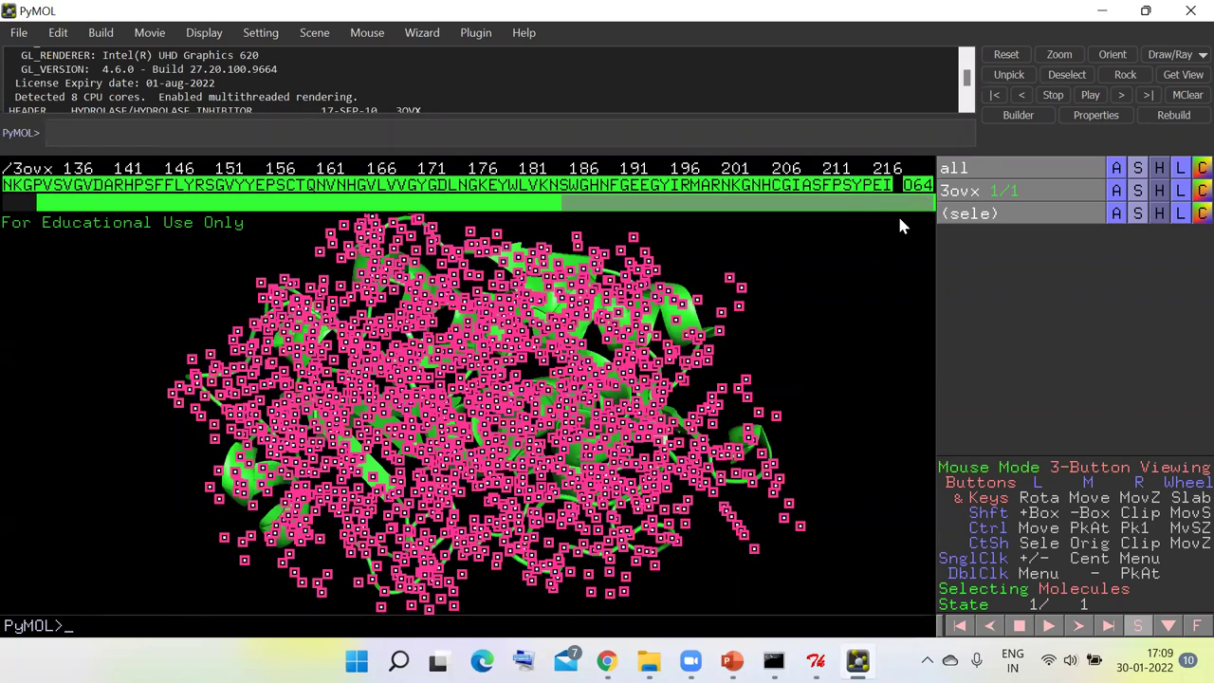
{"action": "left_click", "coordinate": [920, 188]}
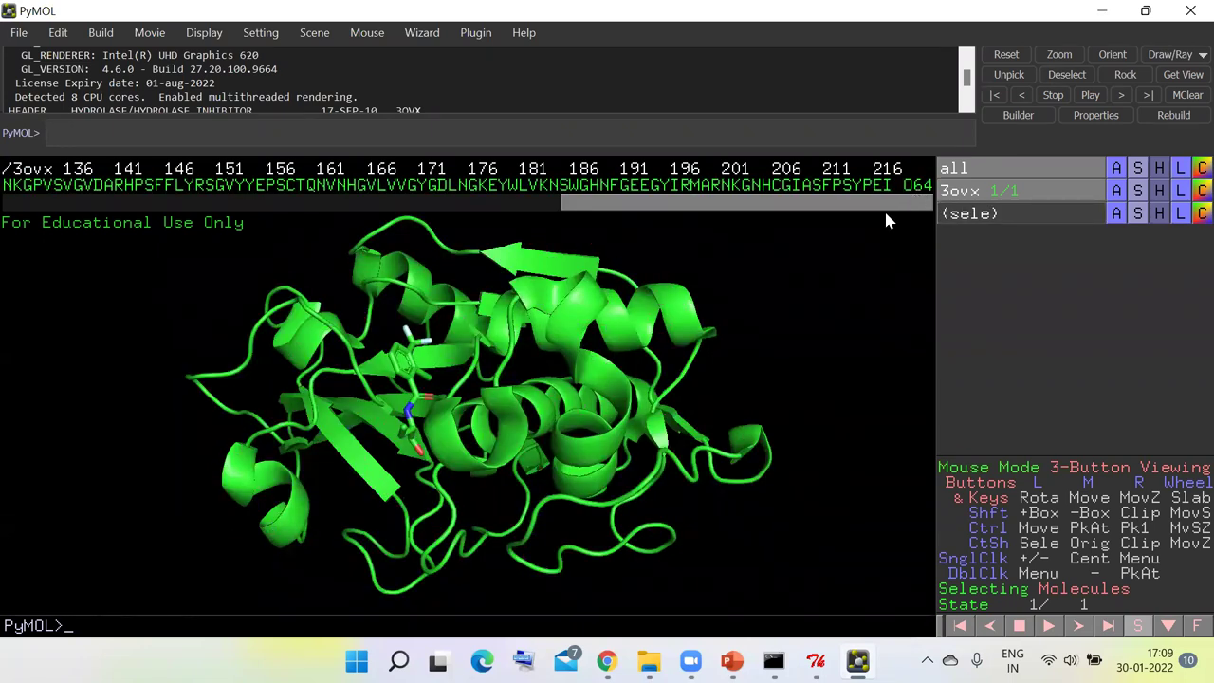
{"action": "left_click_drag", "start_coordinate": [419, 432], "coordinate": [724, 460]}
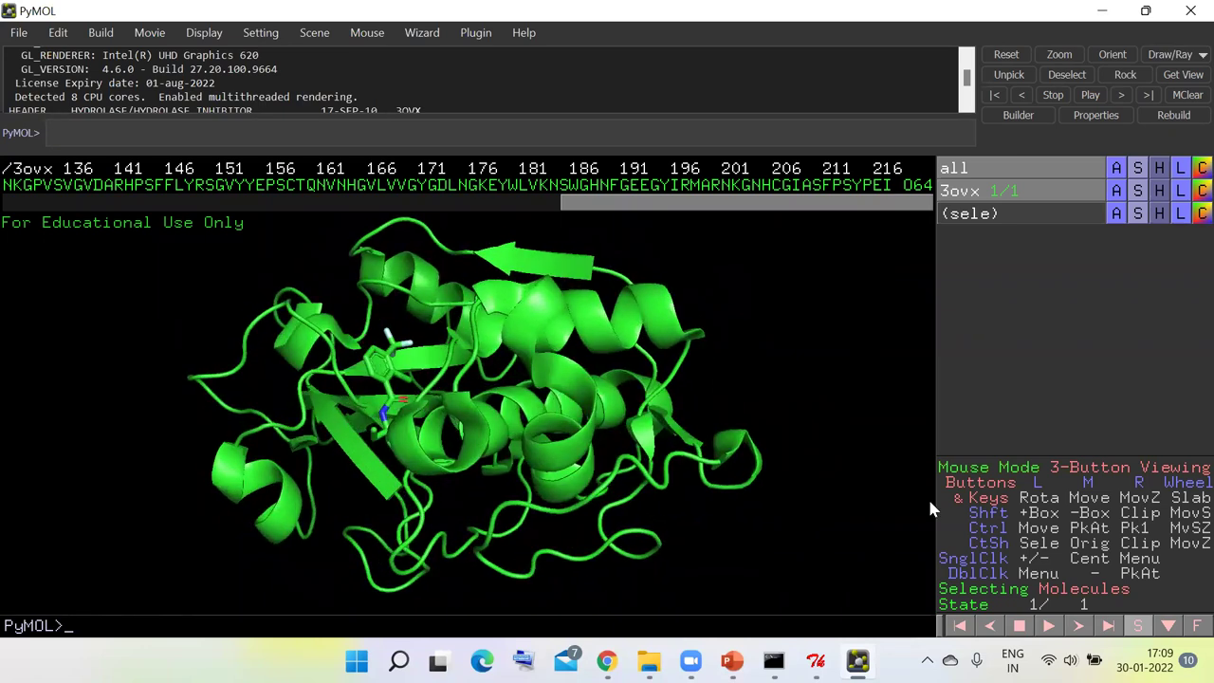
- Set the selection mode to Residues, select ligand O64 at the end of the sequence, and extract it to a new object
{"action": "left_click", "coordinate": [1083, 591]}
{"action": "left_click", "coordinate": [1083, 592]}
{"action": "left_click", "coordinate": [1082, 592]}
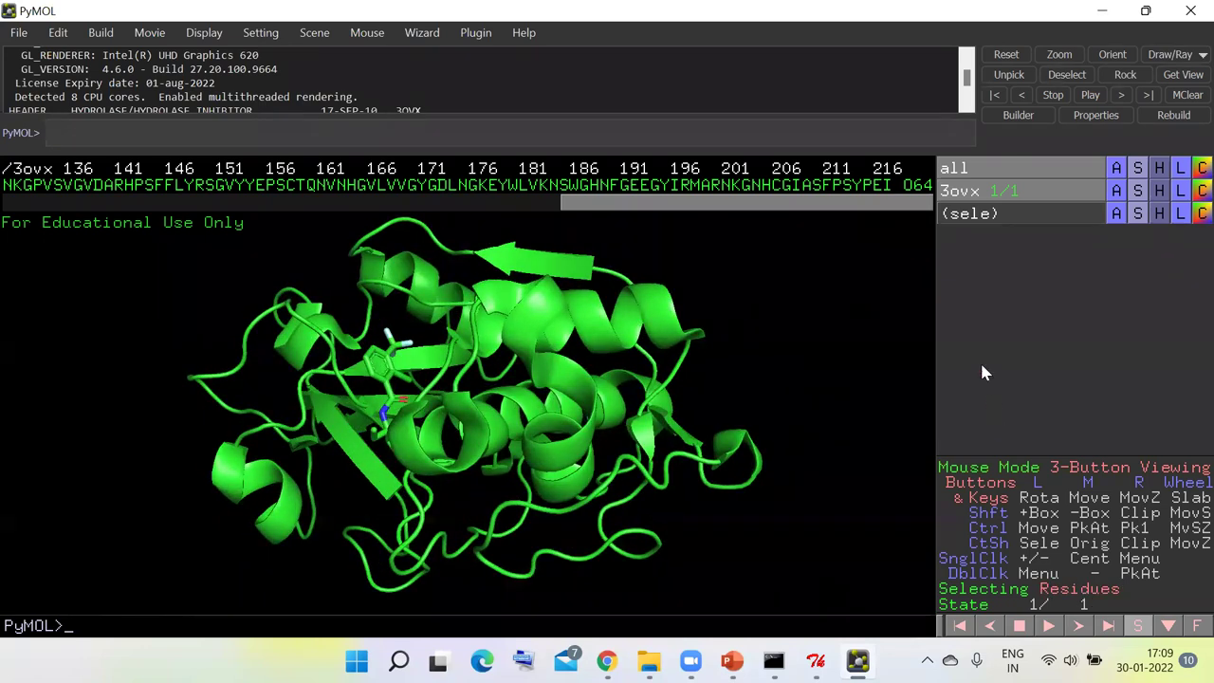
{"action": "left_click", "coordinate": [922, 186]}
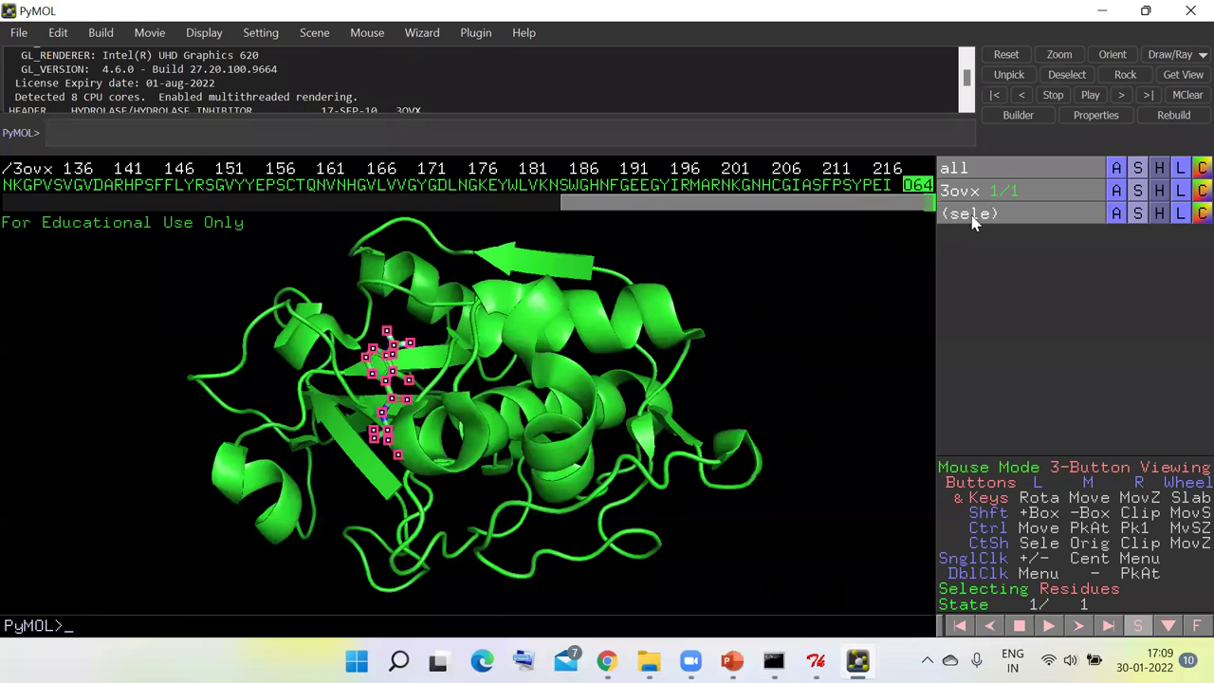
{"action": "left_click", "coordinate": [922, 186]}
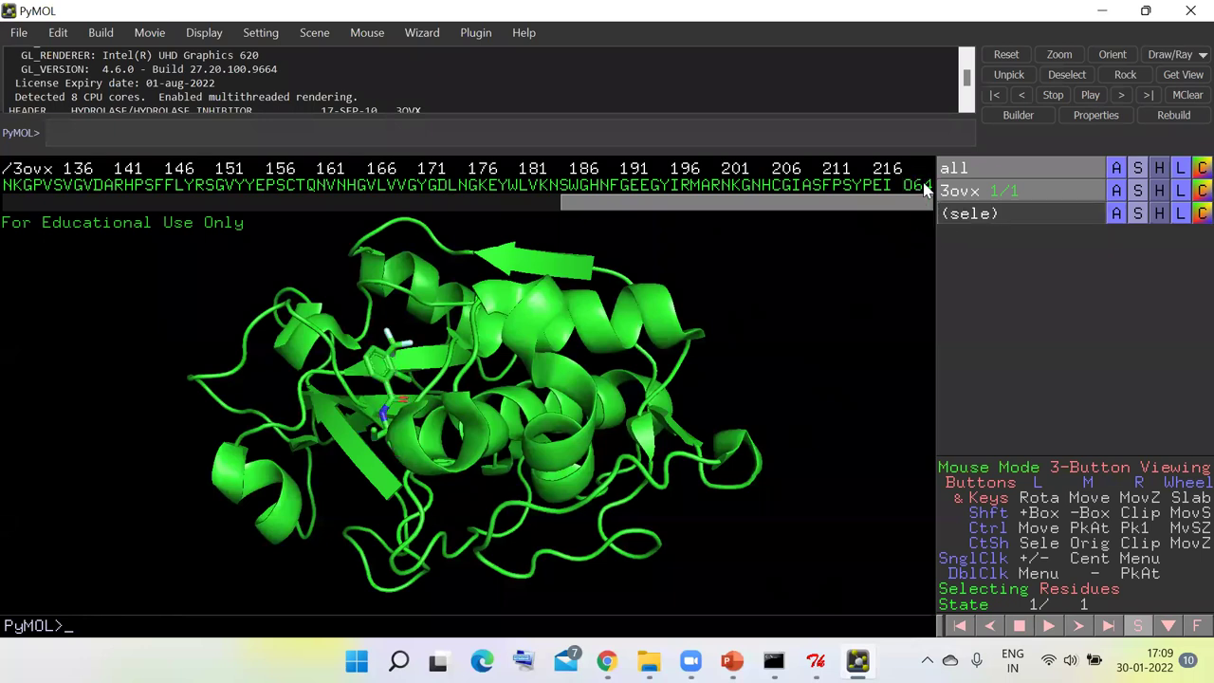
{"action": "left_click", "coordinate": [922, 186]}
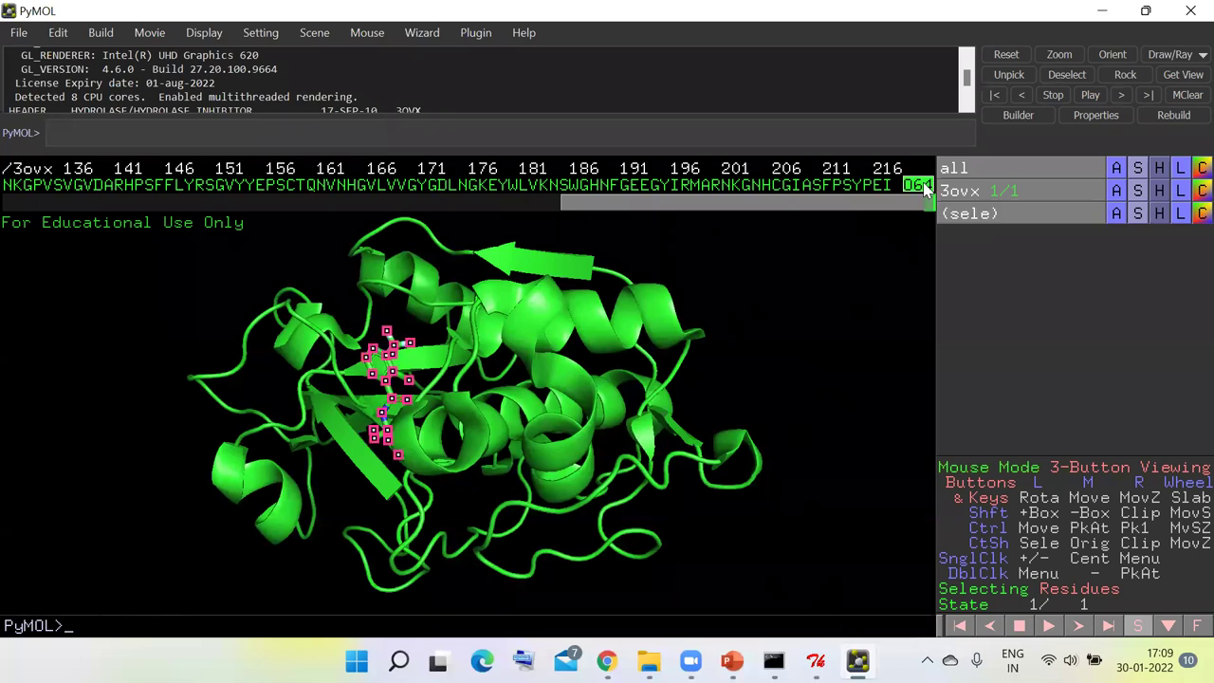
{"action": "left_click", "coordinate": [1116, 213]}
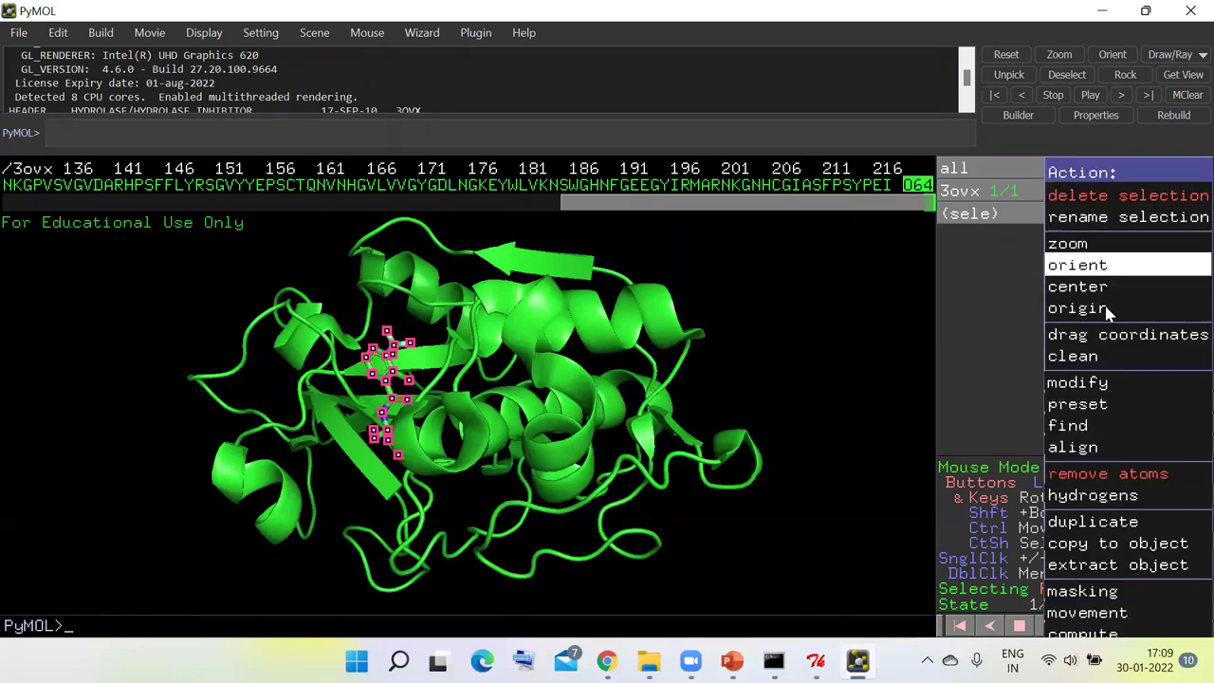
{"action": "left_click", "coordinate": [1114, 566]}
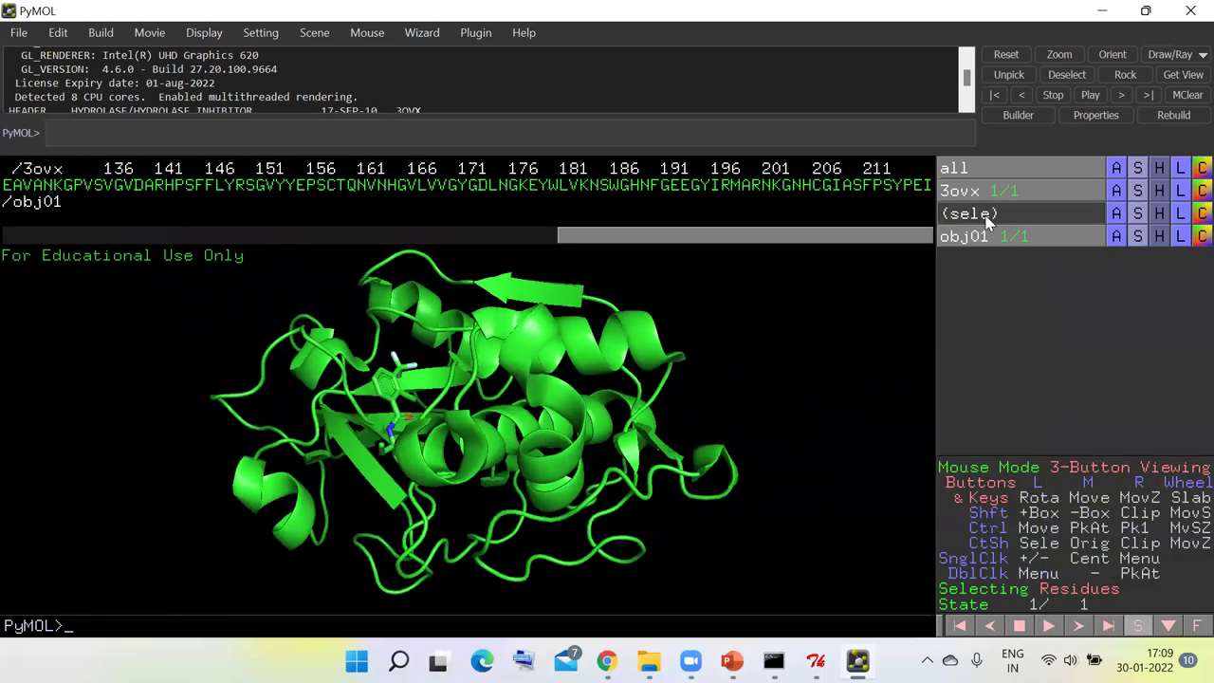
- Rename the extracted O64 object as ligand
{"action": "left_click", "coordinate": [1116, 236]}
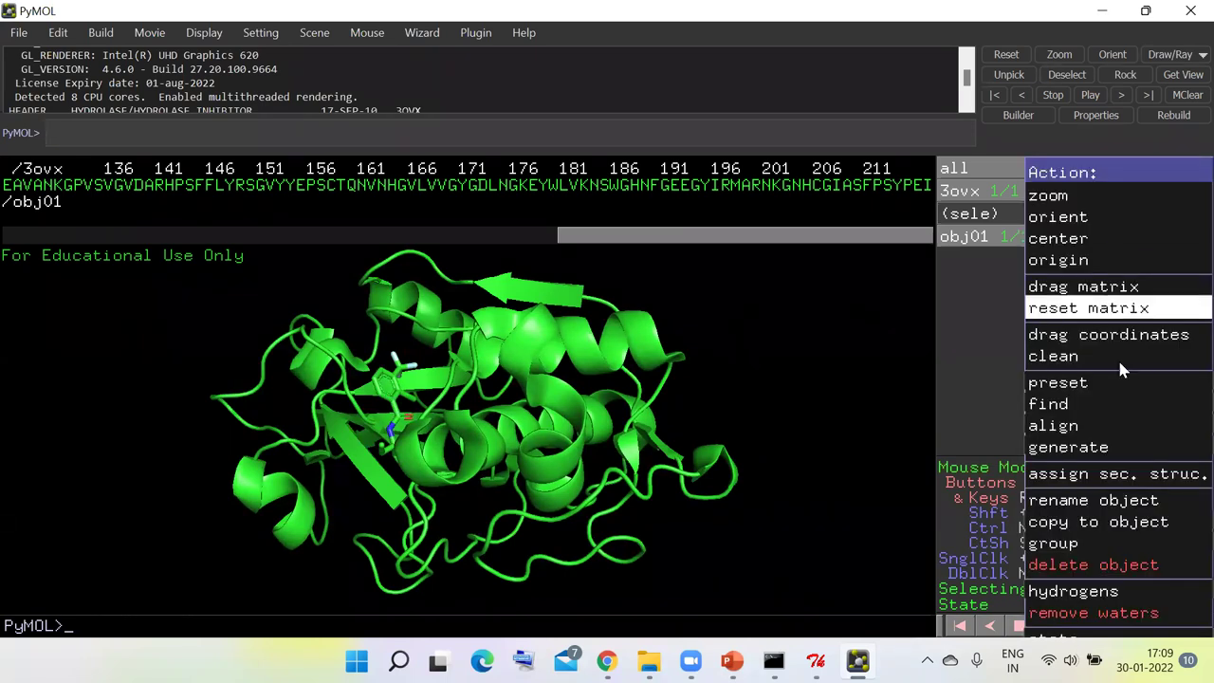
{"action": "left_click", "coordinate": [1102, 503]}
{"action": "key", "text": "BackSpace"}
{"action": "key", "text": "BackSpace"}
{"action": "key", "text": "BackSpace"}
{"action": "key", "text": "BackSpace"}
{"action": "key", "text": "BackSpace"}
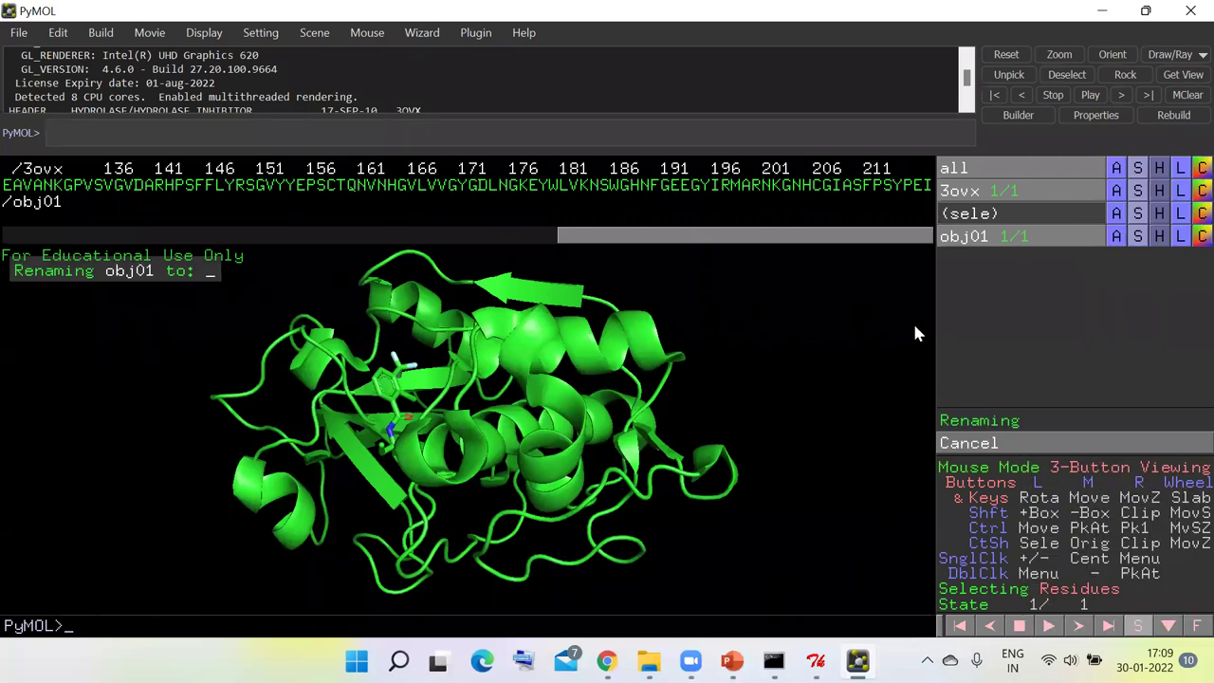
{"action": "type", "text": "ligand"}
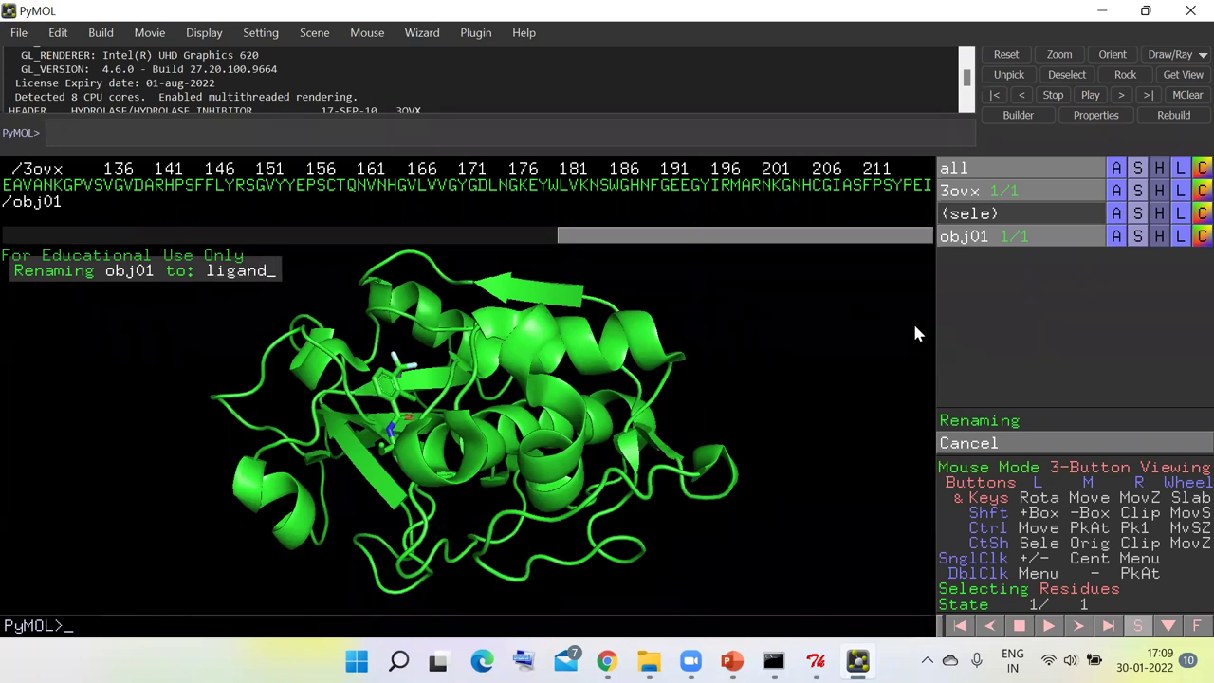
{"action": "key", "text": "Return"}
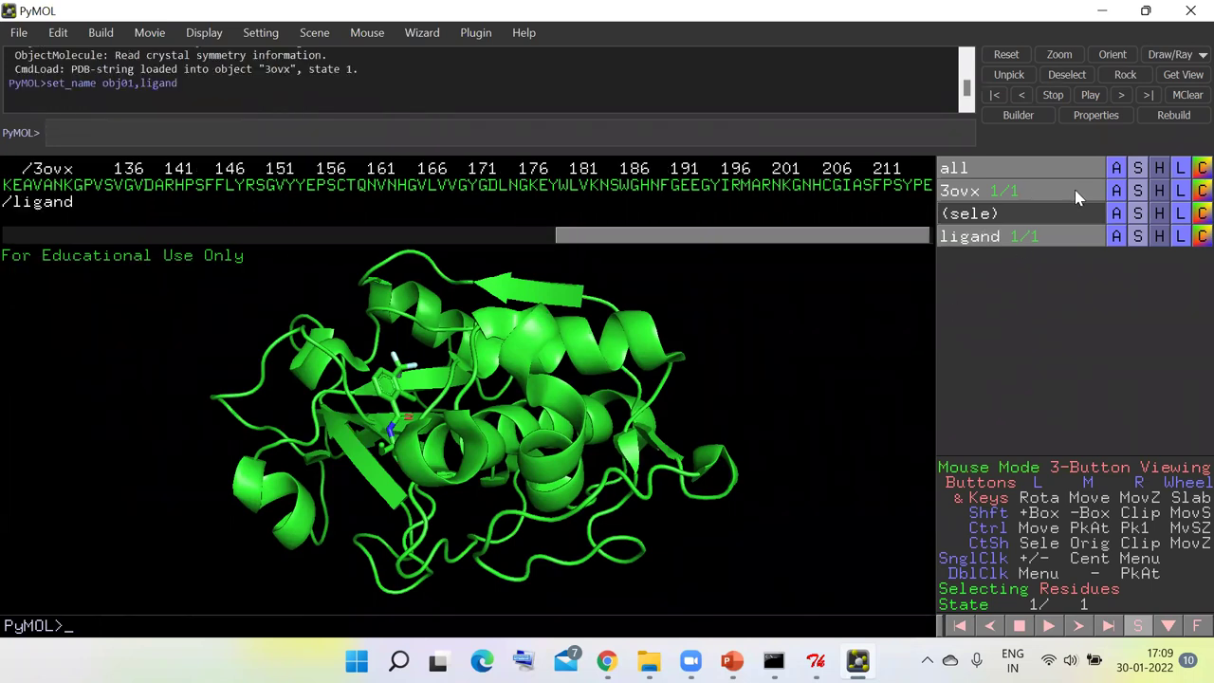
- Rename the 3ovx object as protein
{"action": "left_click", "coordinate": [1115, 190]}
{"action": "mouse_move", "coordinate": [1087, 392]}
{"action": "left_click", "coordinate": [1090, 503]}
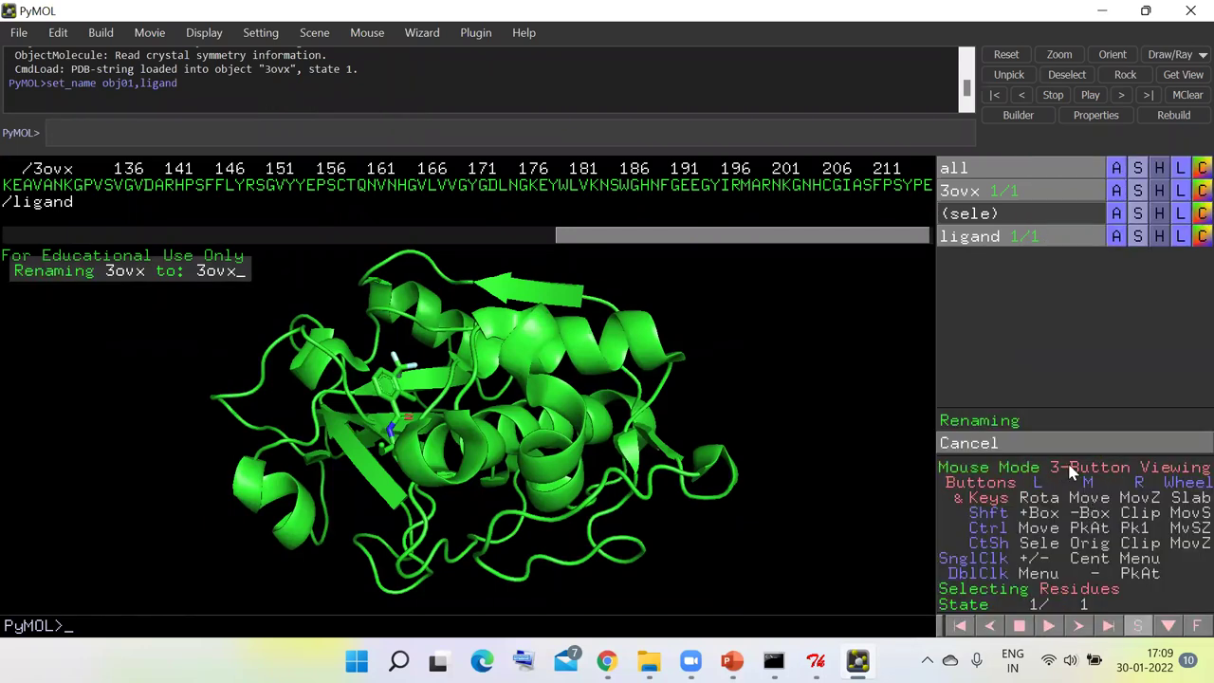
{"action": "key", "text": "BackSpace"}
{"action": "key", "text": "BackSpace"}
{"action": "key", "text": "BackSpace"}
{"action": "key", "text": "BackSpace"}
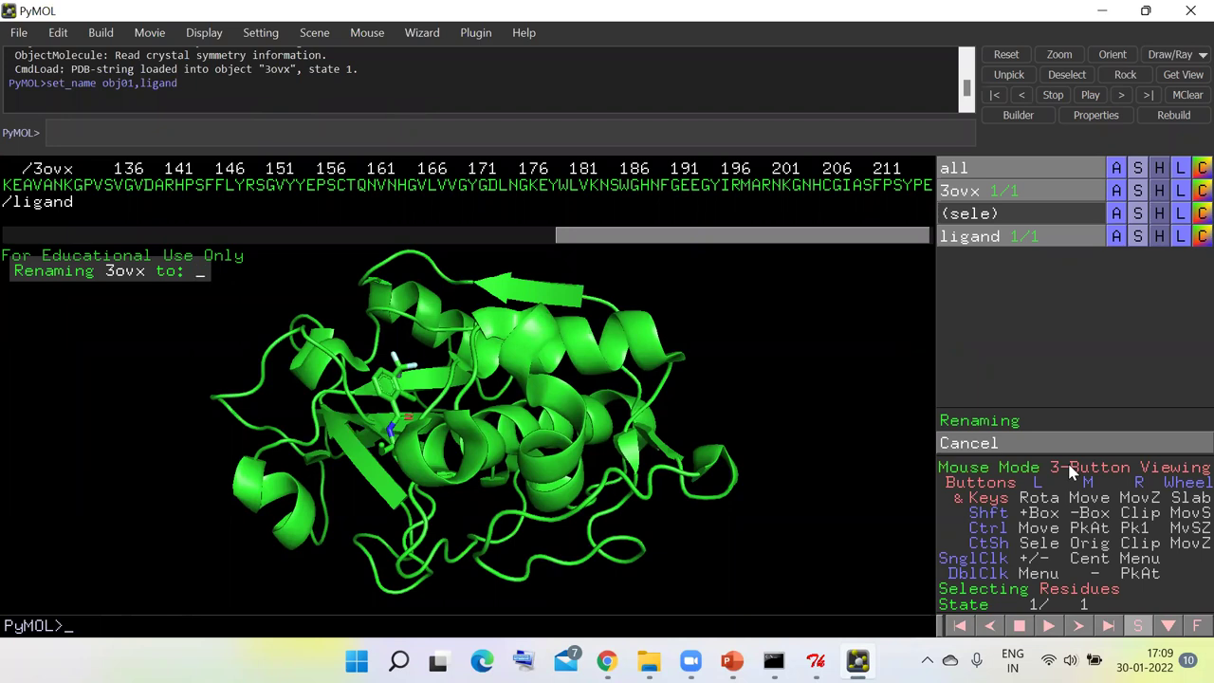
{"action": "type", "text": "protein"}
{"action": "key", "text": "Return"}
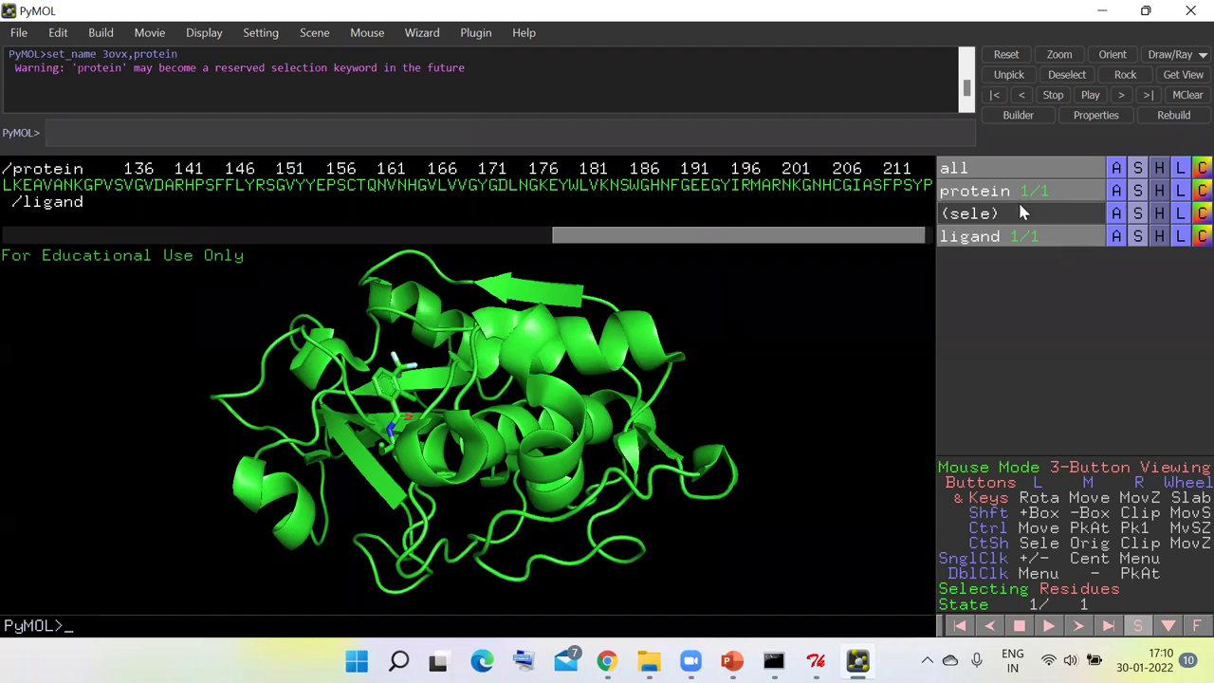
{"action": "left_click_drag", "start_coordinate": [888, 238], "coordinate": [916, 246]}
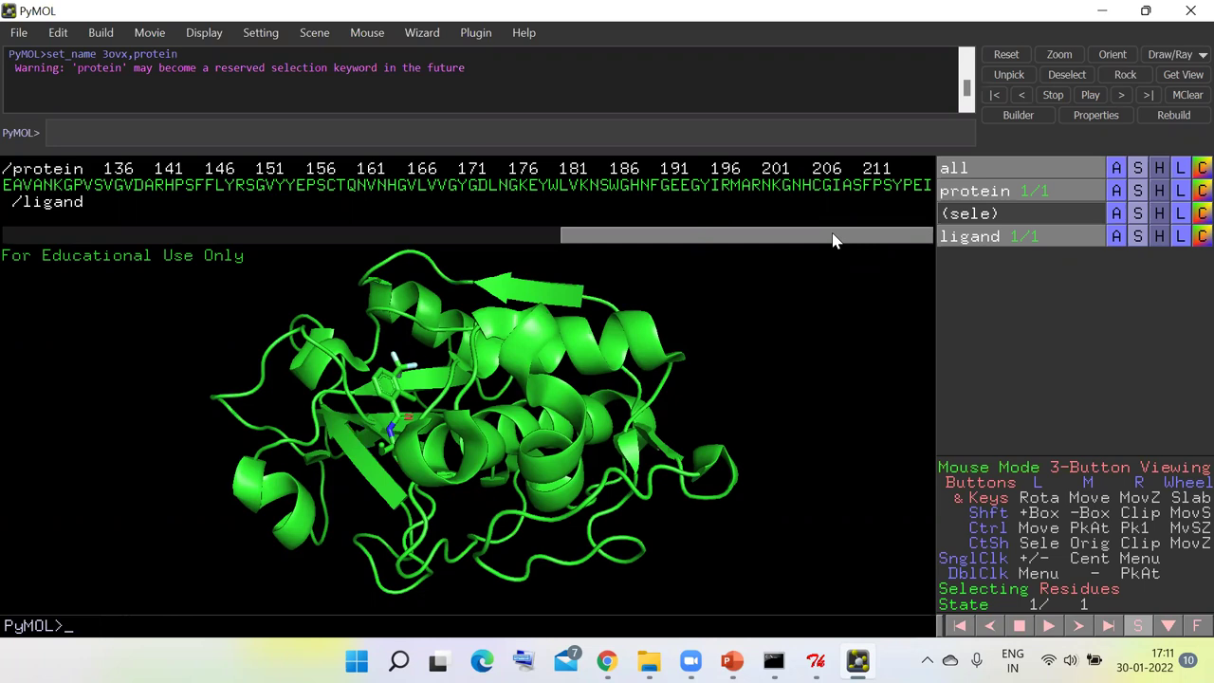
{"action": "left_click_drag", "start_coordinate": [668, 245], "coordinate": [896, 235]}
{"action": "left_click_drag", "start_coordinate": [848, 241], "coordinate": [151, 283]}
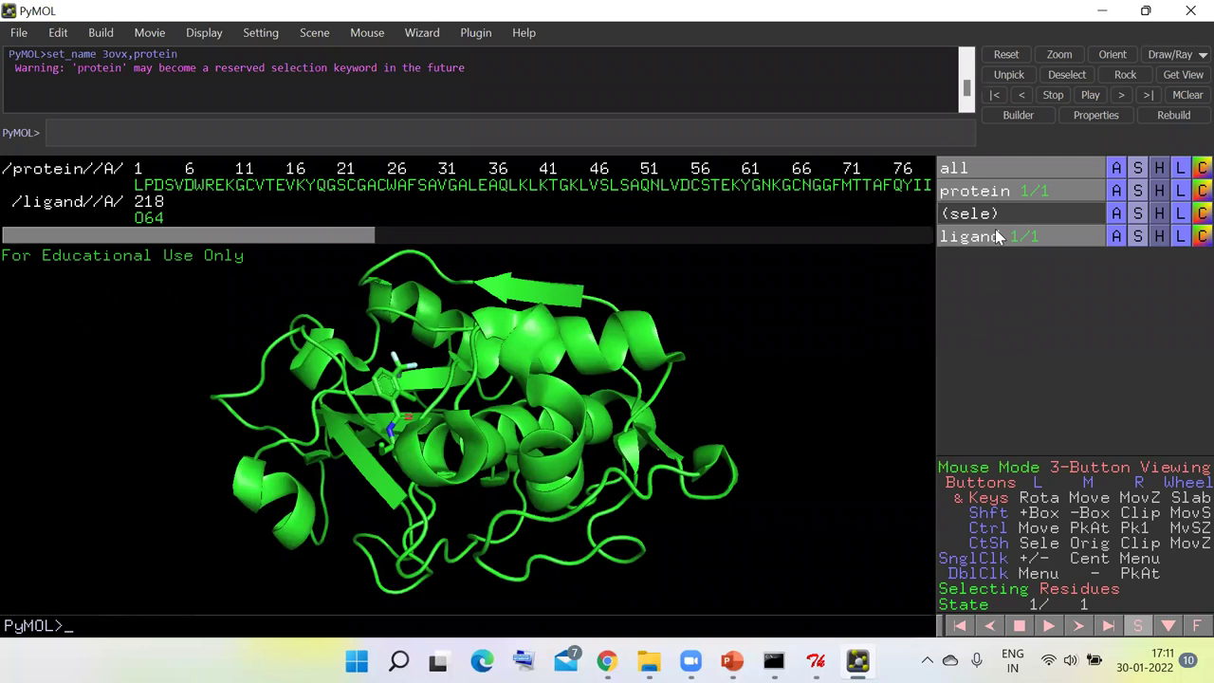
{"action": "left_click", "coordinate": [17, 34]}
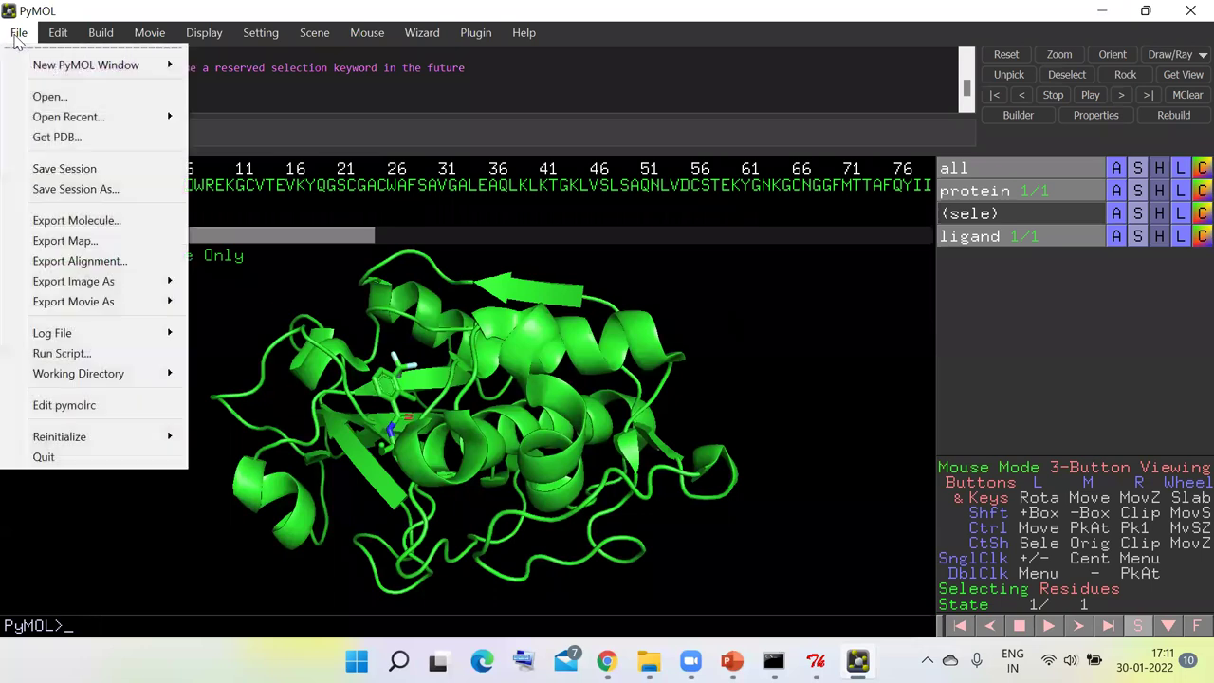
{"action": "left_click", "coordinate": [106, 221]}
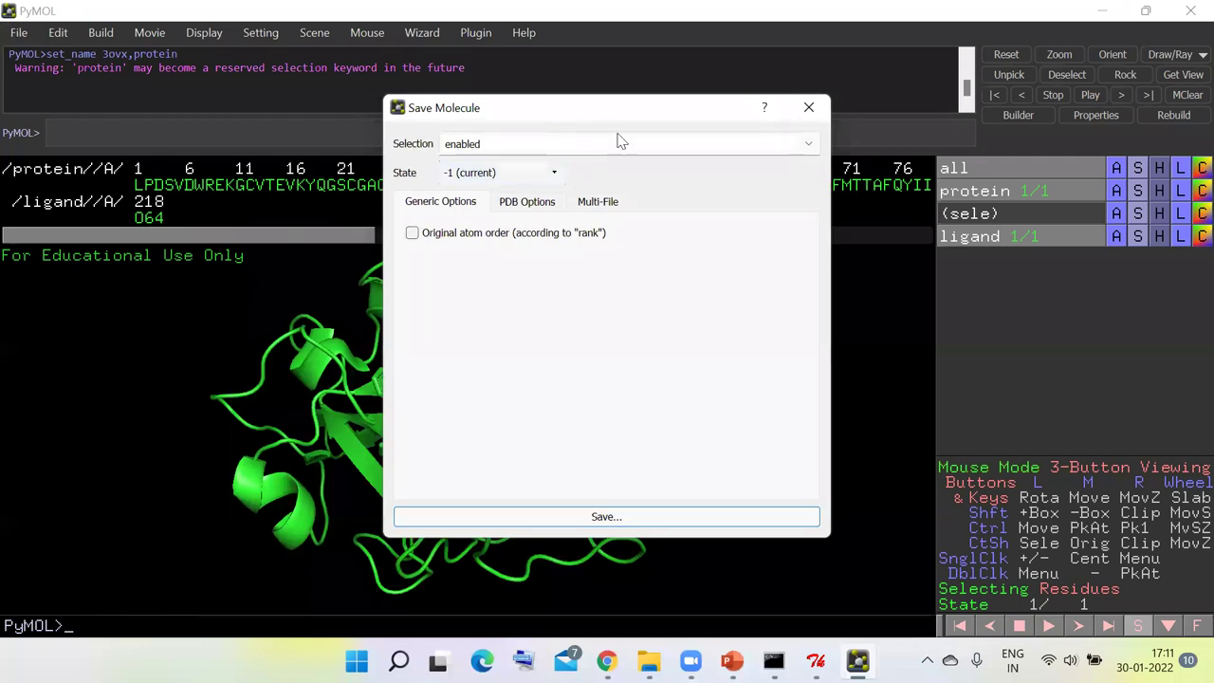
{"action": "left_click", "coordinate": [808, 106]}
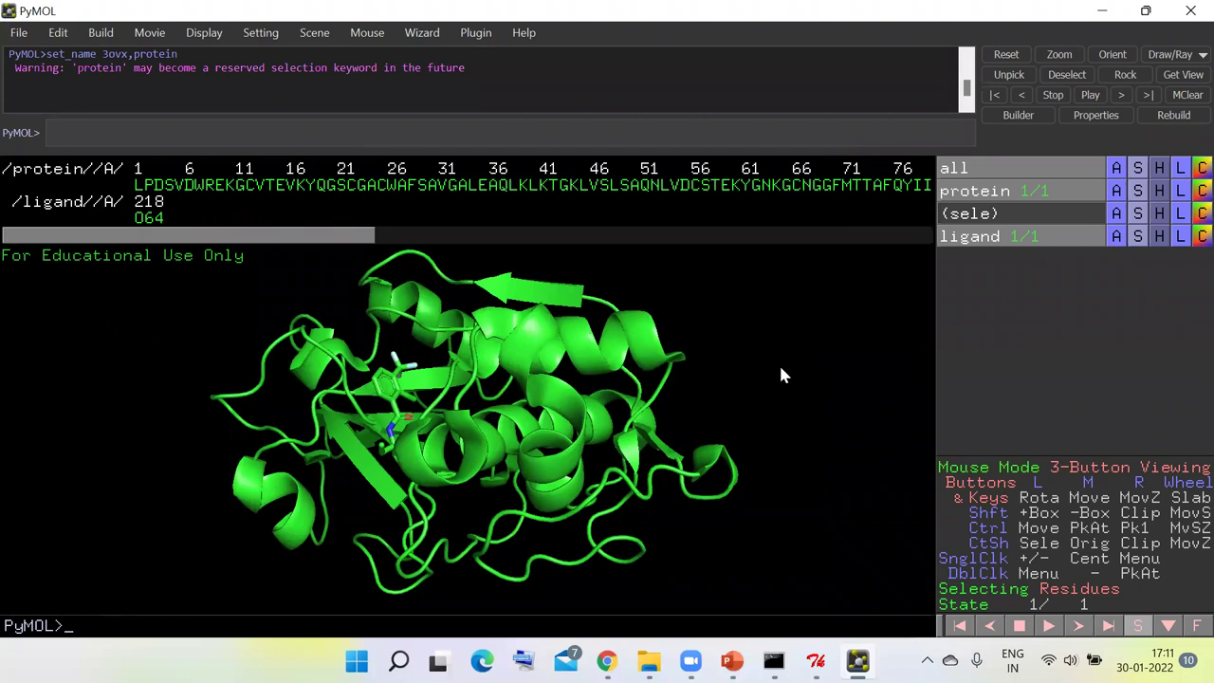
{"action": "left_click", "coordinate": [1119, 193]}
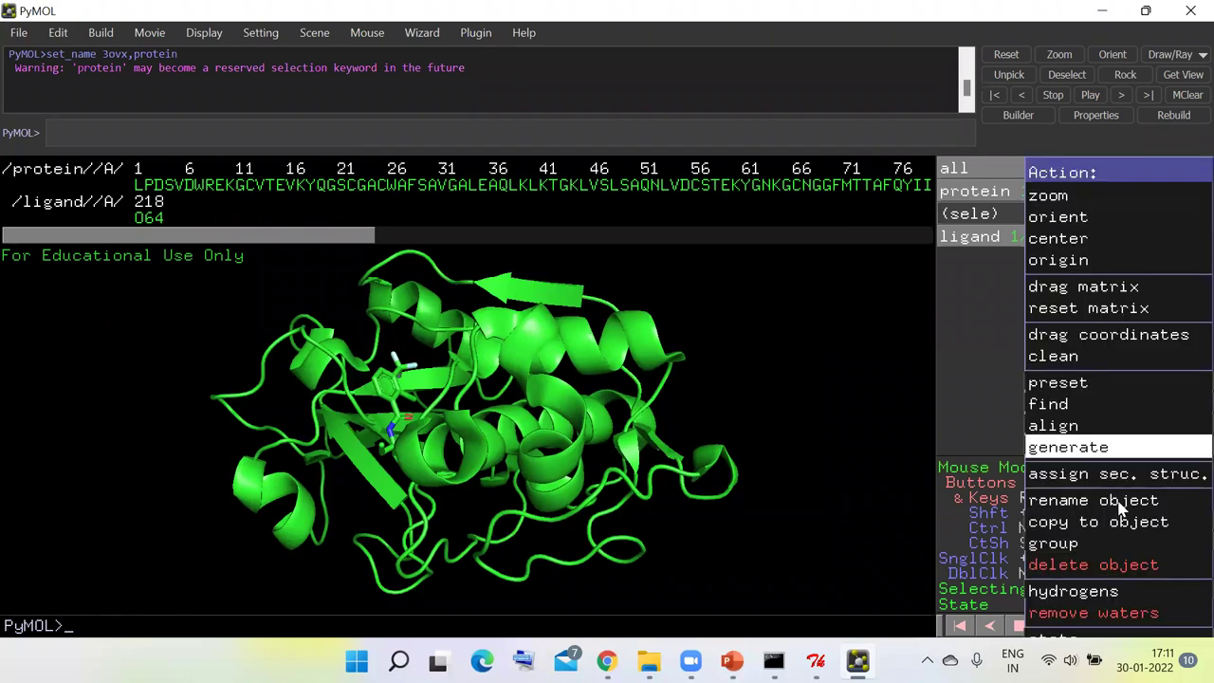
{"action": "mouse_move", "coordinate": [1072, 591]}
{"action": "left_click", "coordinate": [880, 355]}
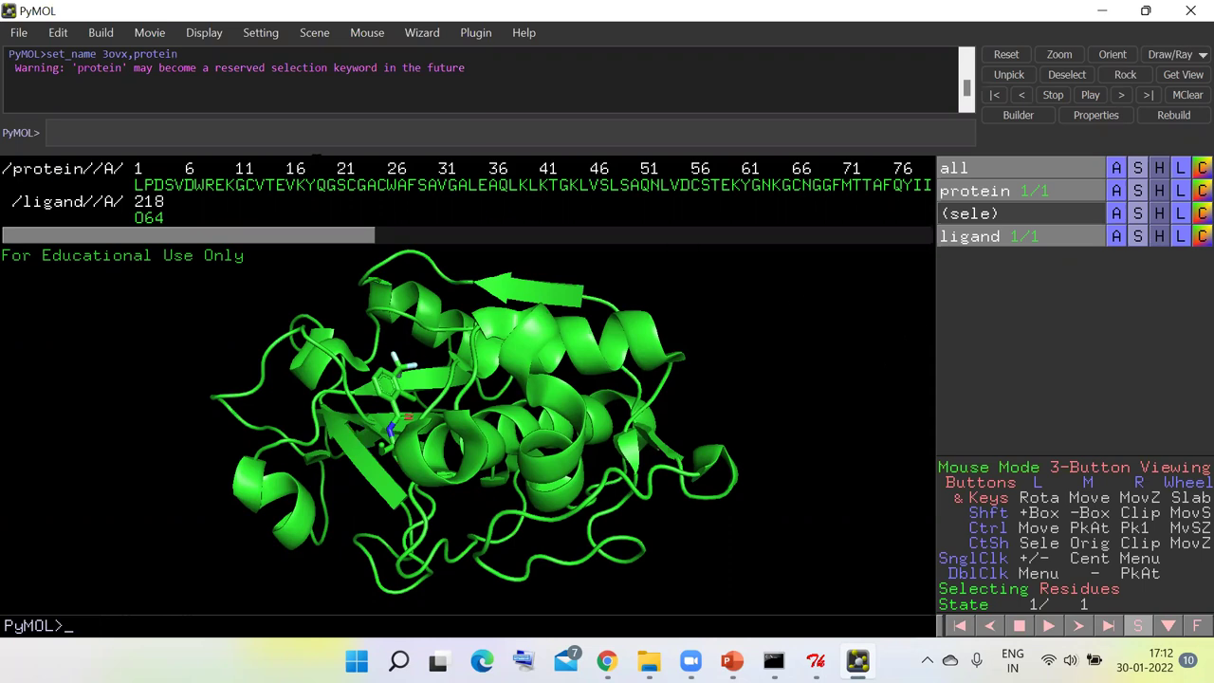
- Start a molecule export of the enabled objects and set it to write one file per object
{"action": "left_click", "coordinate": [14, 34]}
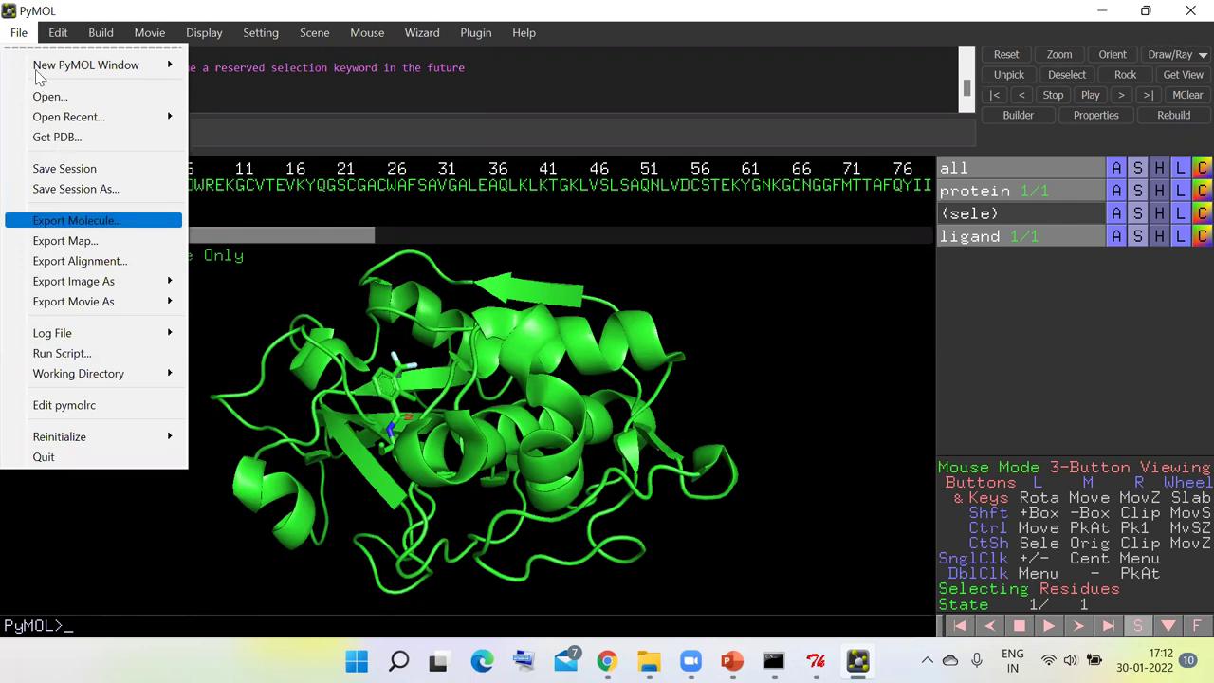
{"action": "left_click", "coordinate": [69, 226]}
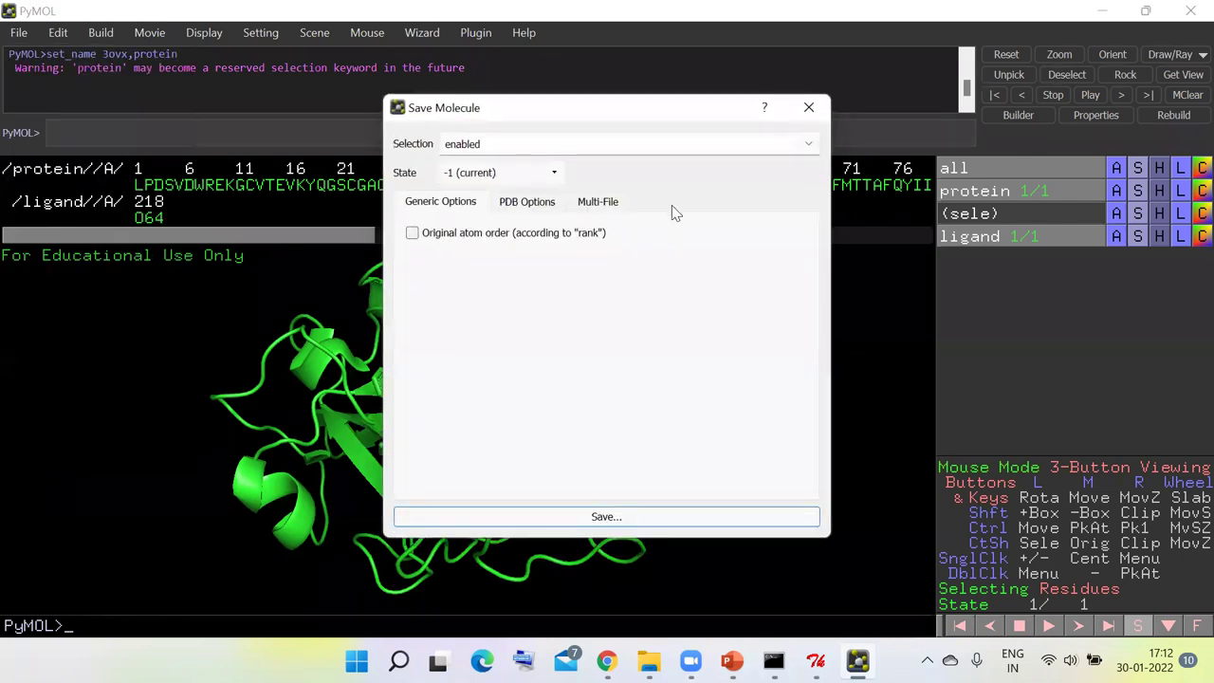
{"action": "left_click", "coordinate": [612, 202]}
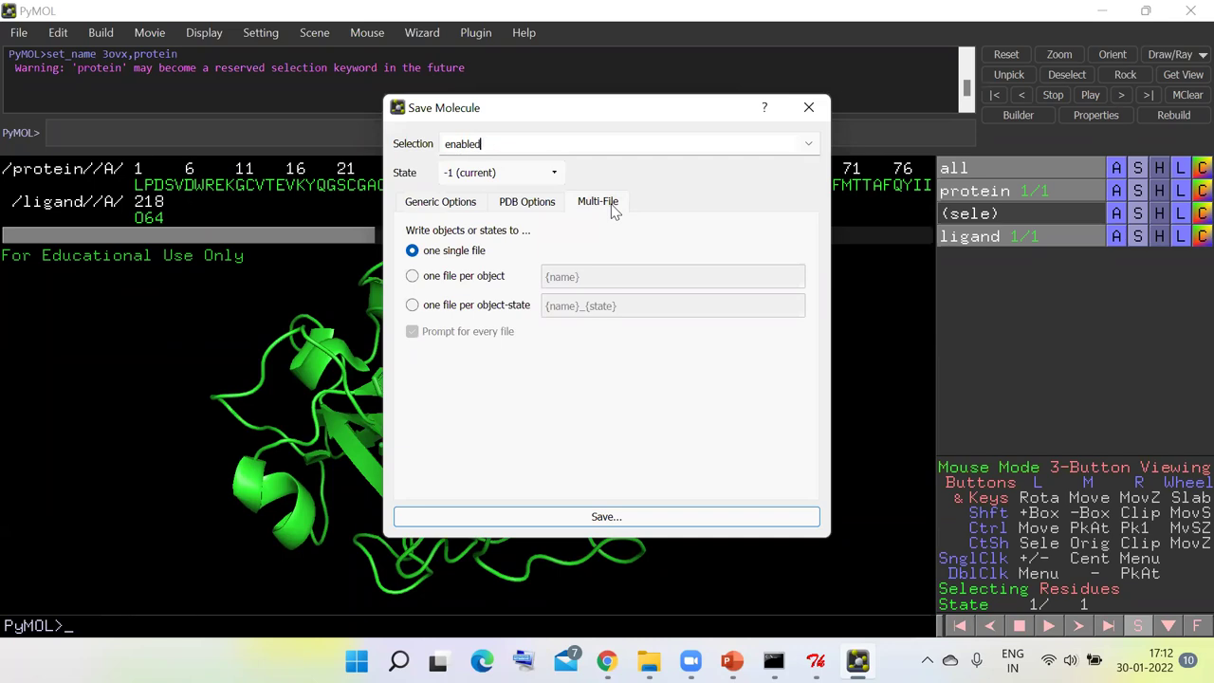
{"action": "left_click", "coordinate": [478, 203]}
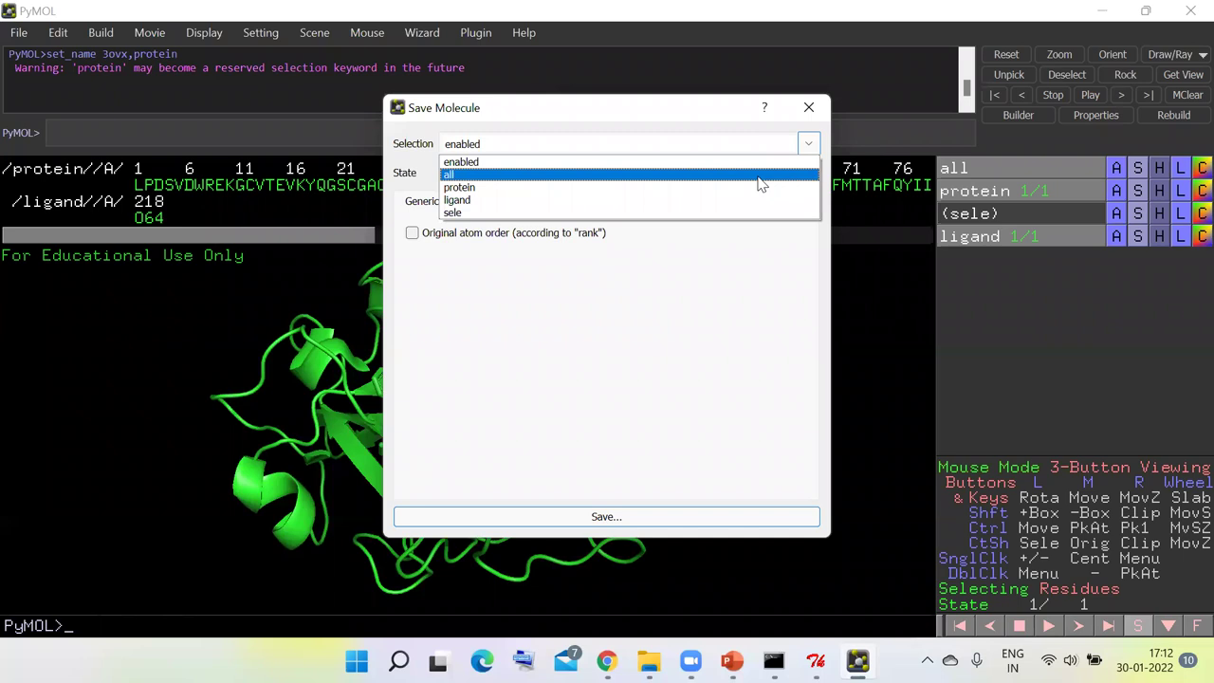
{"action": "left_click", "coordinate": [722, 129]}
{"action": "left_click", "coordinate": [603, 210]}
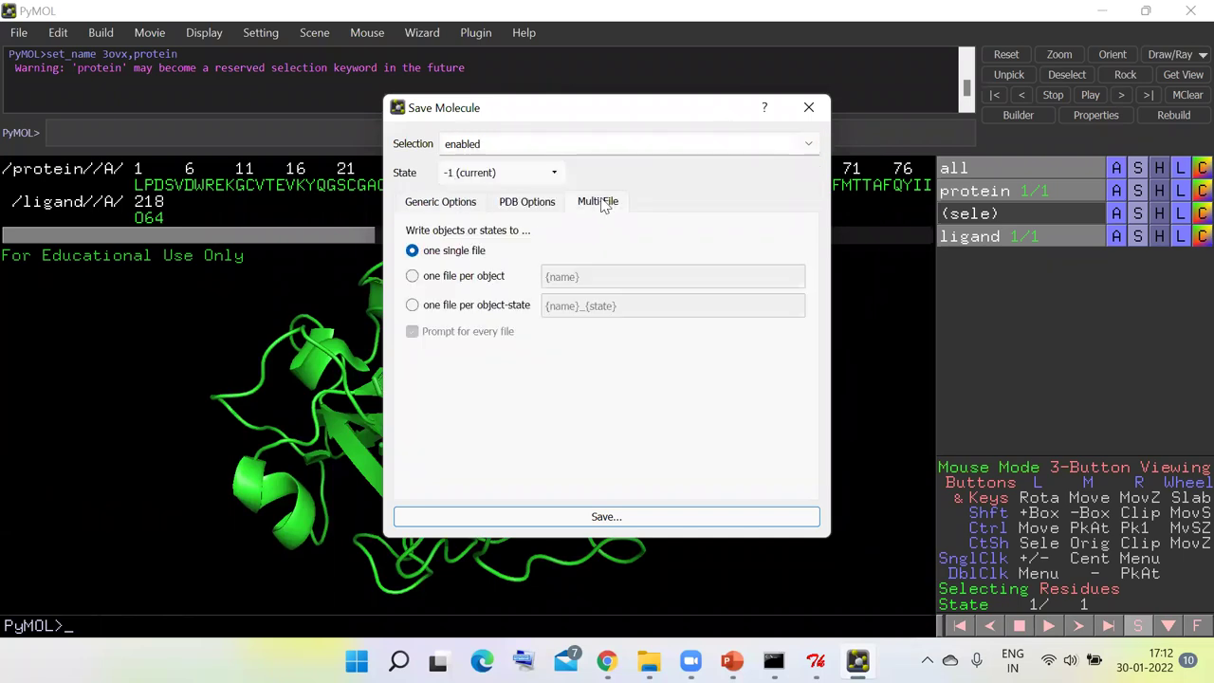
{"action": "left_click", "coordinate": [469, 277]}
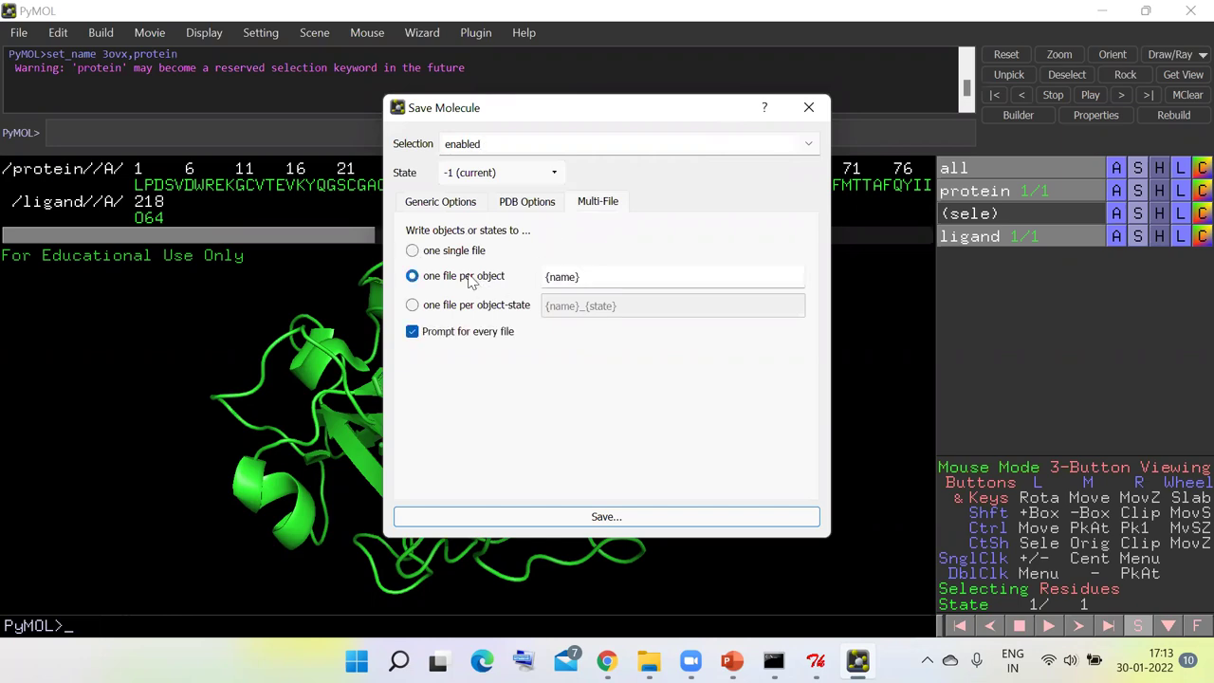
- Save the protein object as protein.pdb in PDB format and the ligand object as ligand.cif in the LoLo folder
{"action": "left_click", "coordinate": [605, 517]}
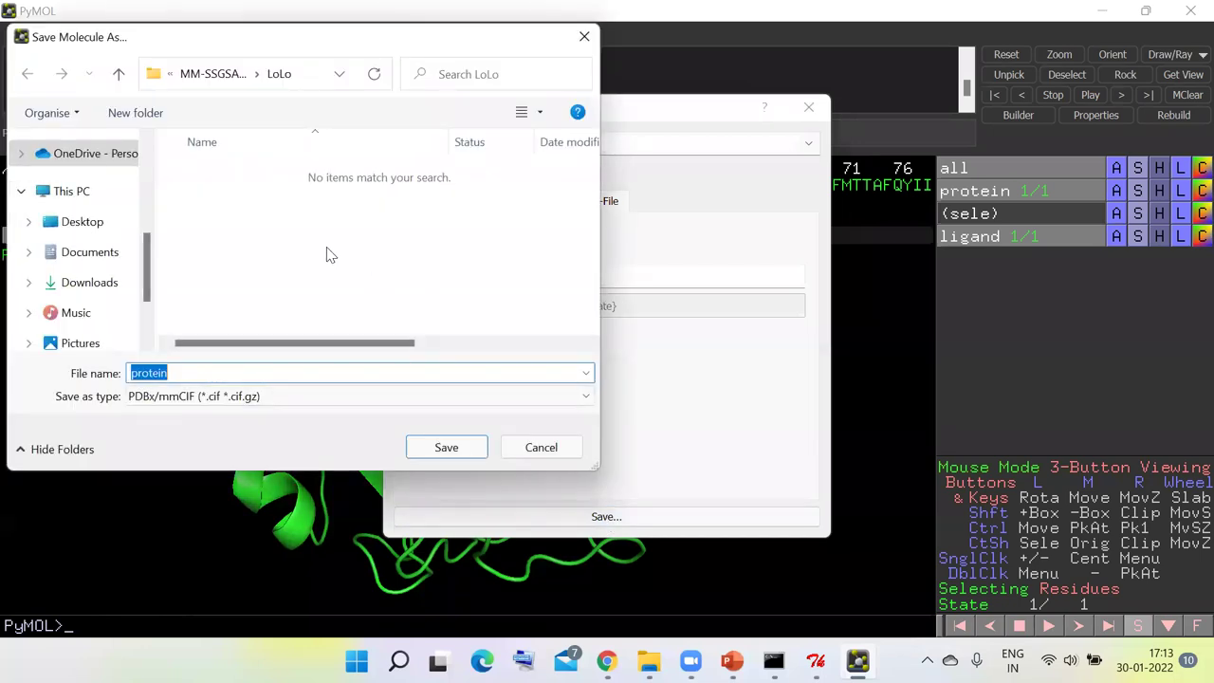
{"action": "left_click", "coordinate": [466, 401]}
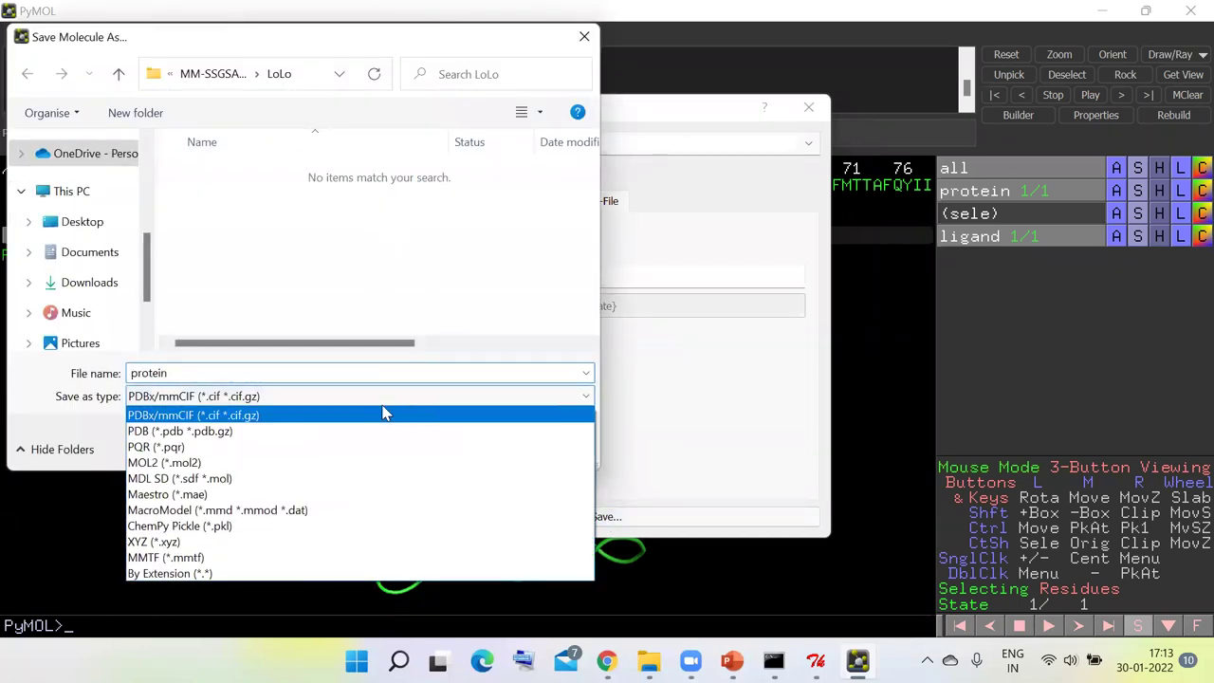
{"action": "left_click", "coordinate": [319, 433]}
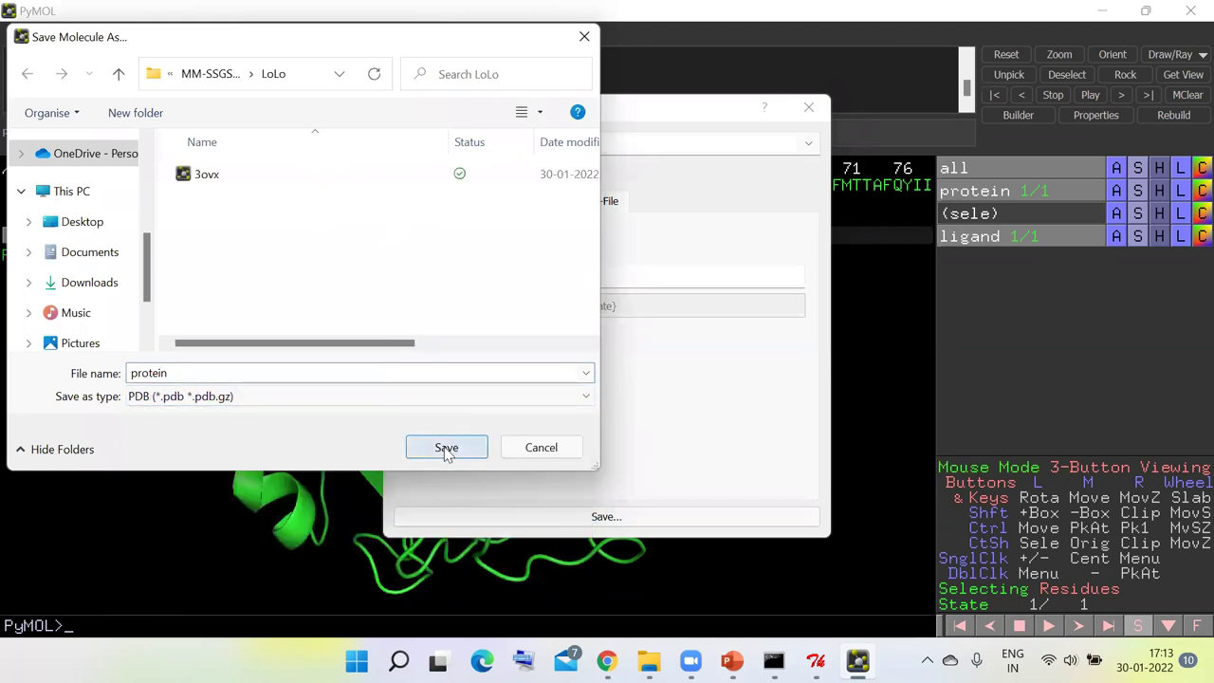
{"action": "left_click", "coordinate": [446, 449]}
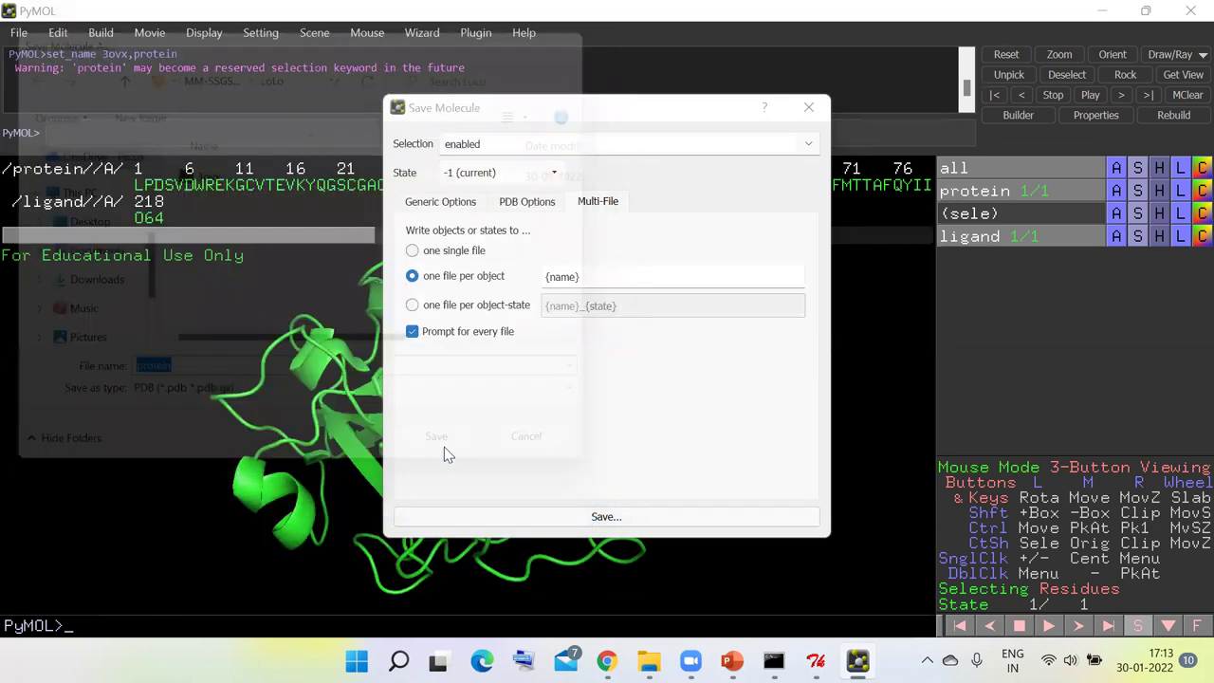
{"action": "left_click", "coordinate": [446, 448]}
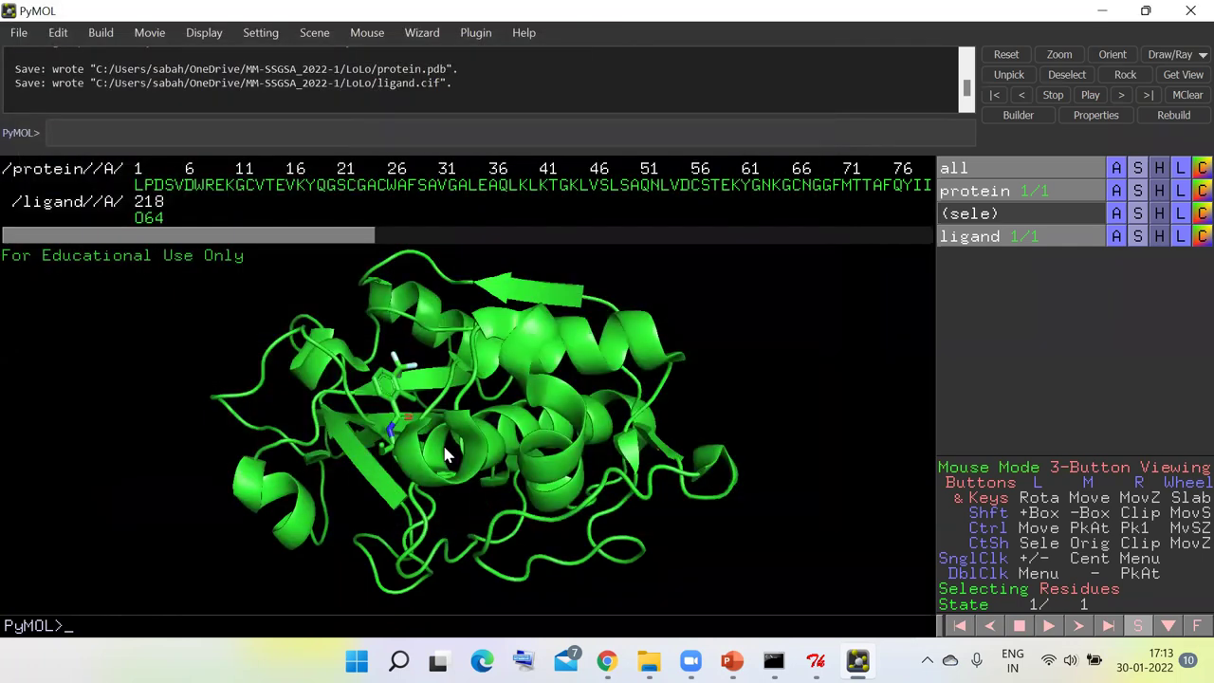
- Open the exported protein file from the LoLo folder and inspect the structure, then minimize its window
{"action": "mouse_move", "coordinate": [649, 659]}
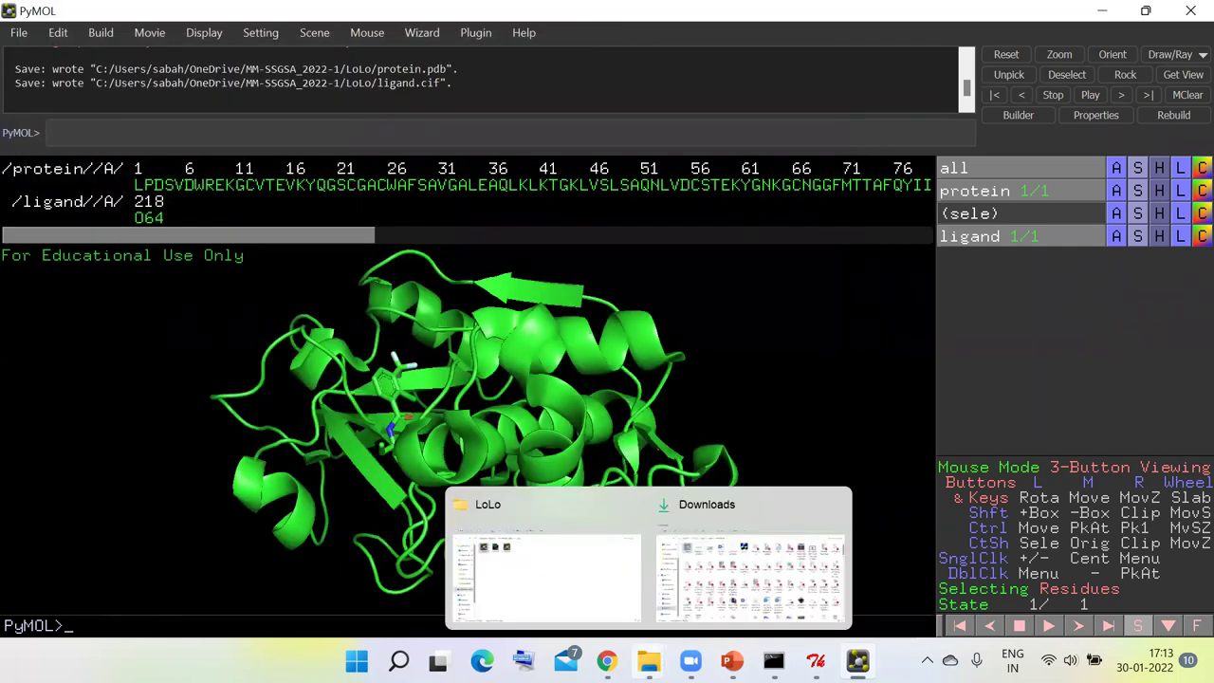
{"action": "left_click", "coordinate": [593, 571]}
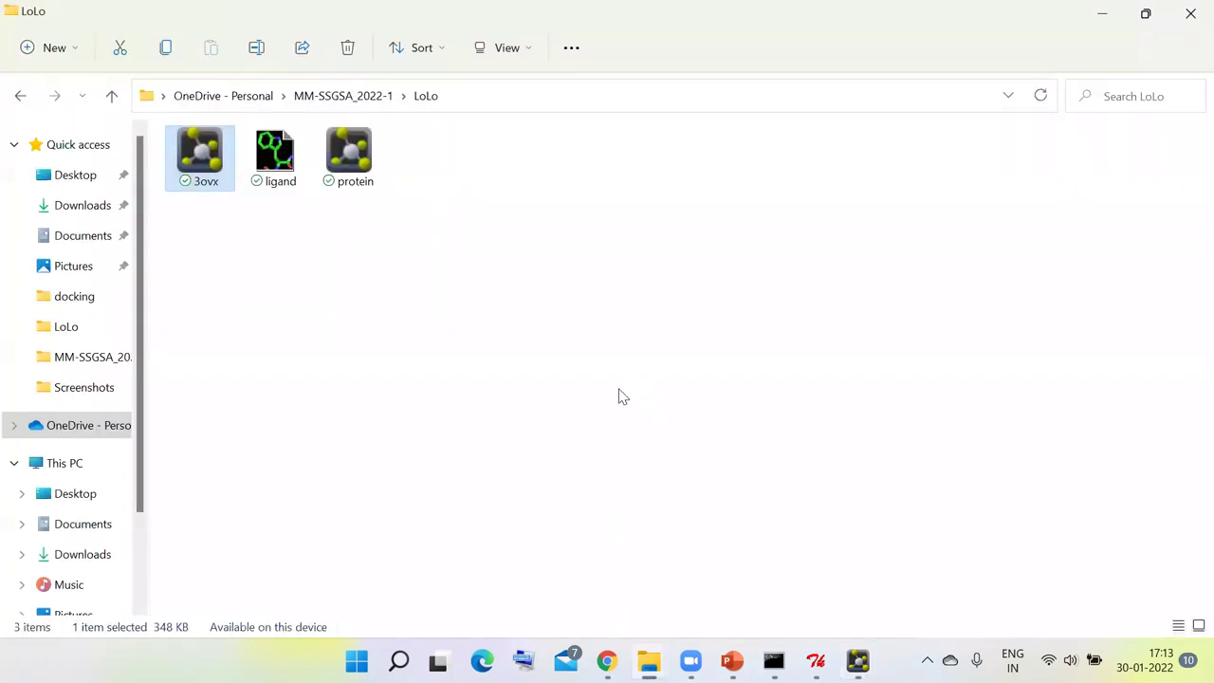
{"action": "left_click", "coordinate": [358, 180]}
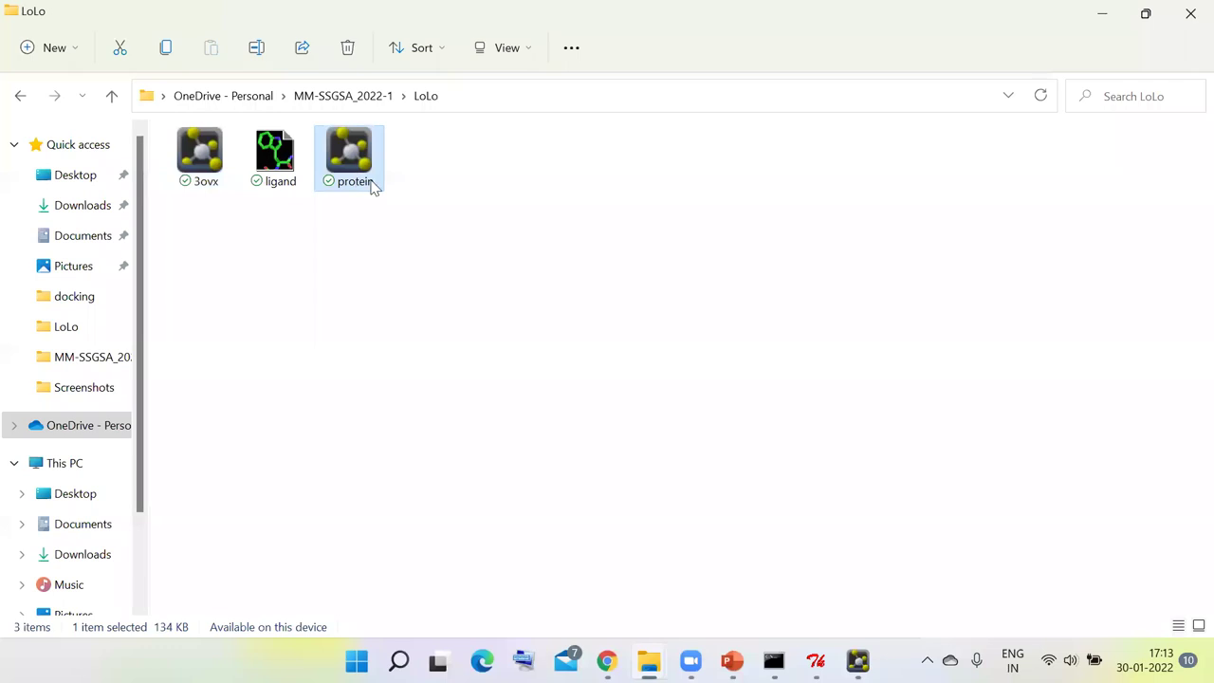
{"action": "double_click", "coordinate": [375, 187]}
{"action": "left_click_drag", "start_coordinate": [569, 427], "coordinate": [379, 418]}
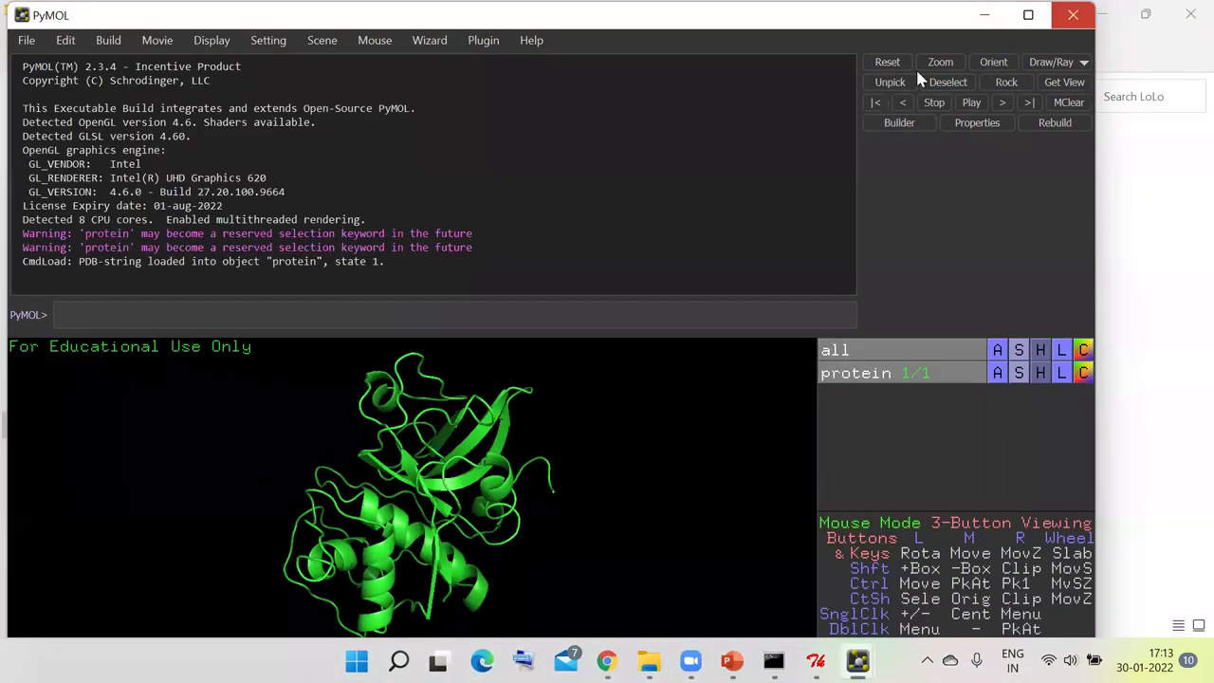
{"action": "left_click", "coordinate": [984, 14]}
- Open the exported ligand file from the LoLo folder, inspect the molecule and close its window
{"action": "left_click", "coordinate": [289, 177]}
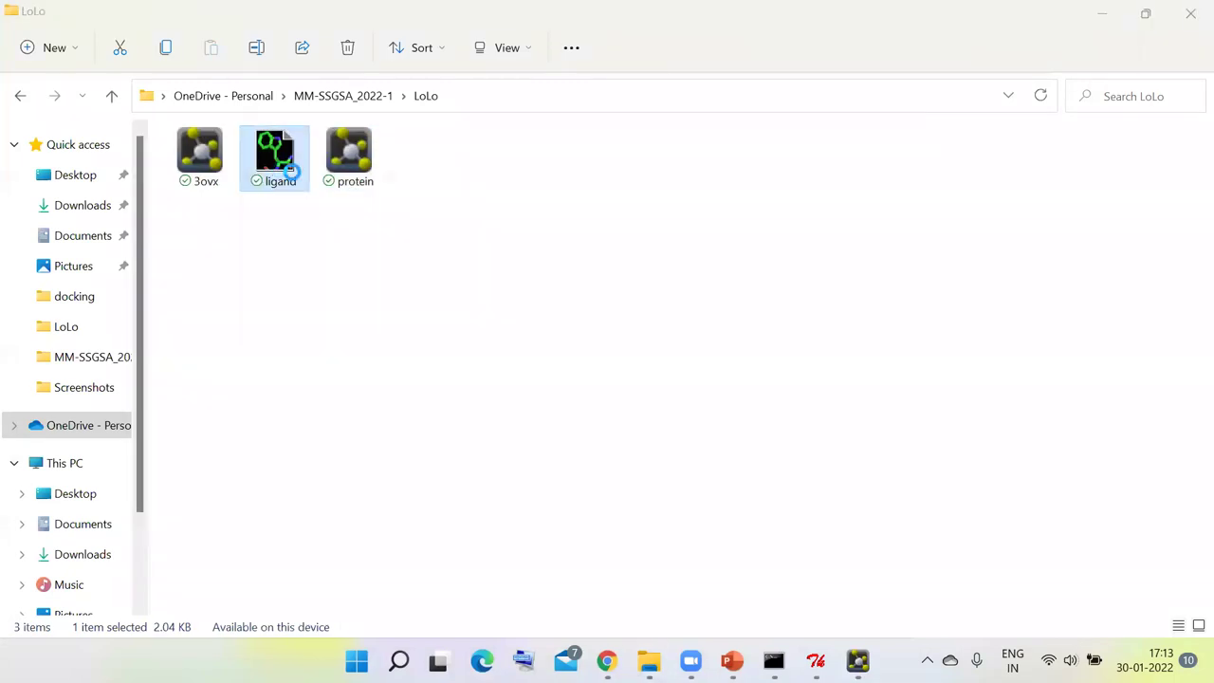
{"action": "key", "text": "Return"}
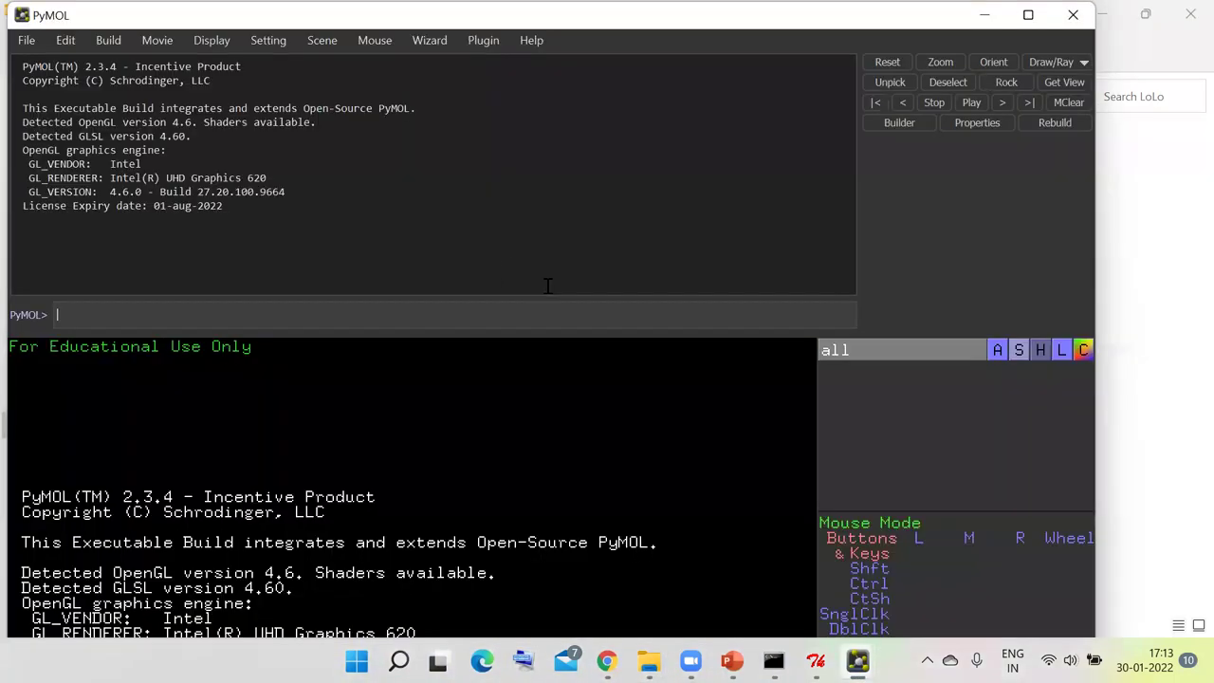
{"action": "left_click_drag", "start_coordinate": [378, 496], "coordinate": [505, 512]}
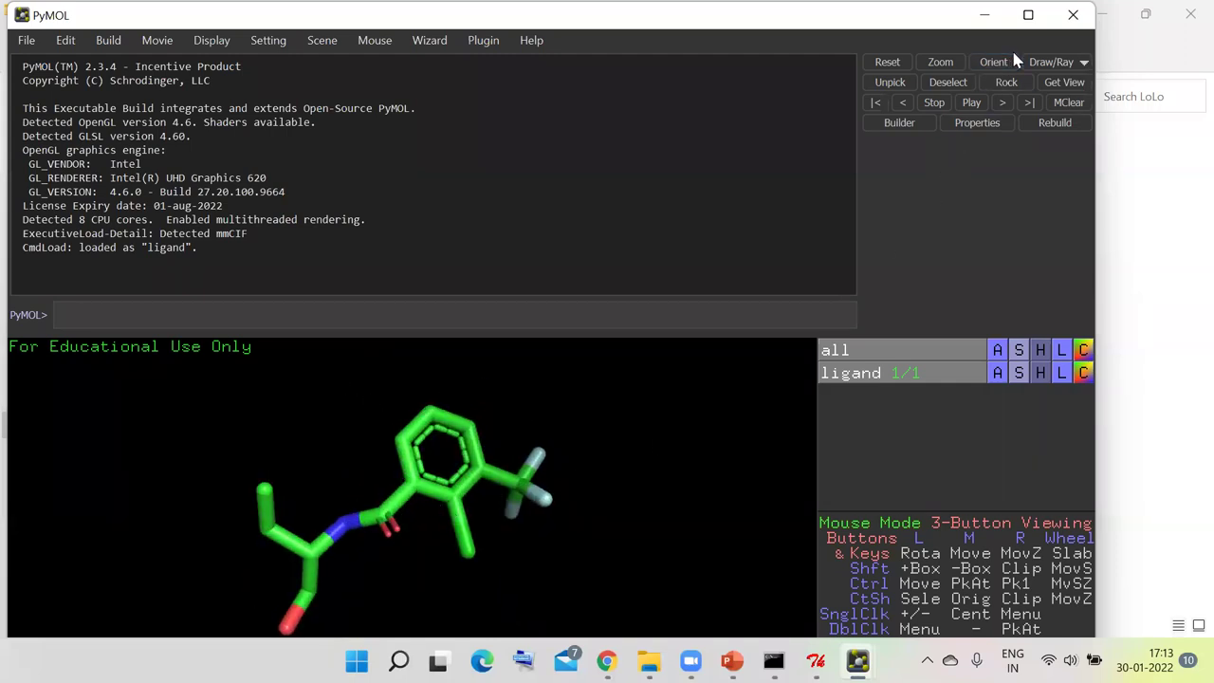
{"action": "left_click", "coordinate": [1030, 18]}
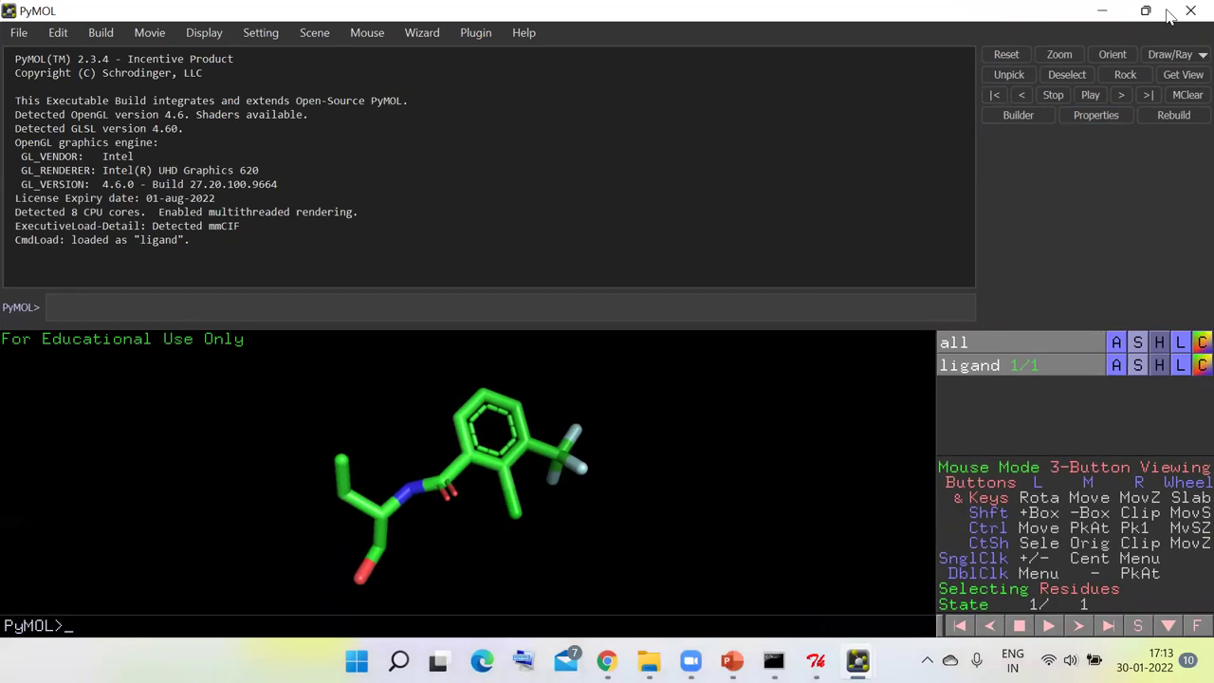
{"action": "left_click", "coordinate": [1181, 12]}
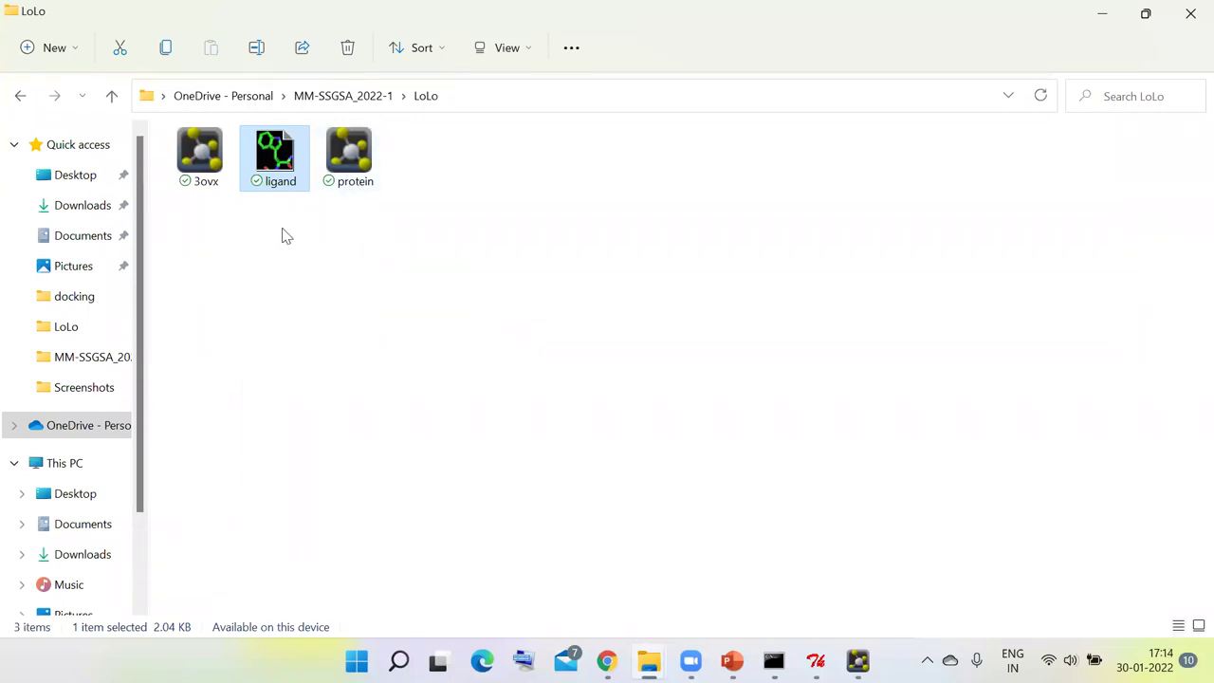
{"action": "left_click_drag", "start_coordinate": [281, 235], "coordinate": [398, 147]}
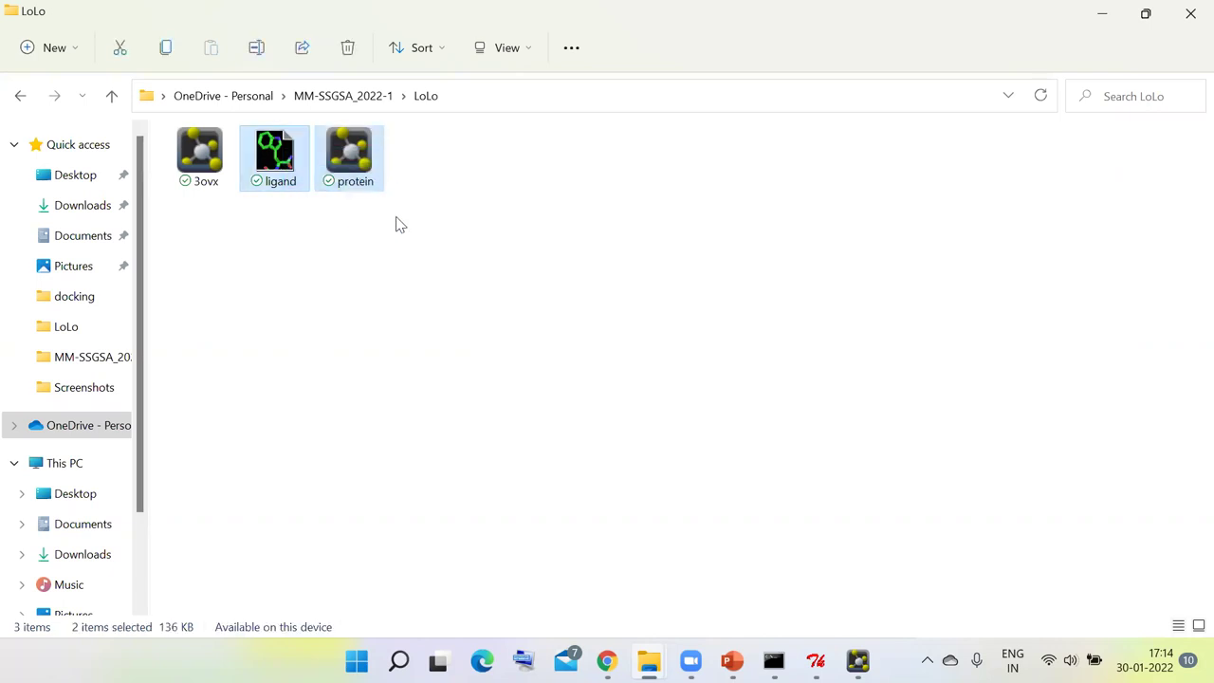
{"action": "left_click", "coordinate": [386, 213]}
{"action": "left_click_drag", "start_coordinate": [269, 210], "coordinate": [368, 159]}
{"action": "left_click", "coordinate": [426, 219]}
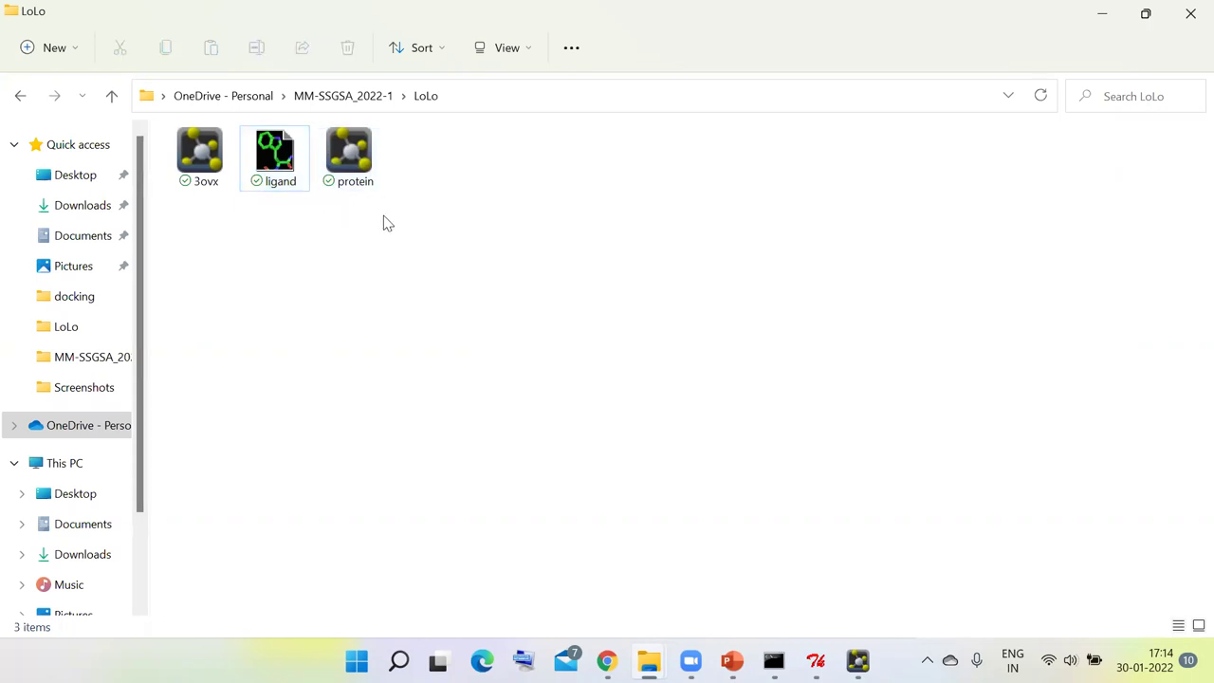
- Reopen the ligand file in an enlarged view and add all hydrogens to the ligand object
{"action": "left_click", "coordinate": [296, 176]}
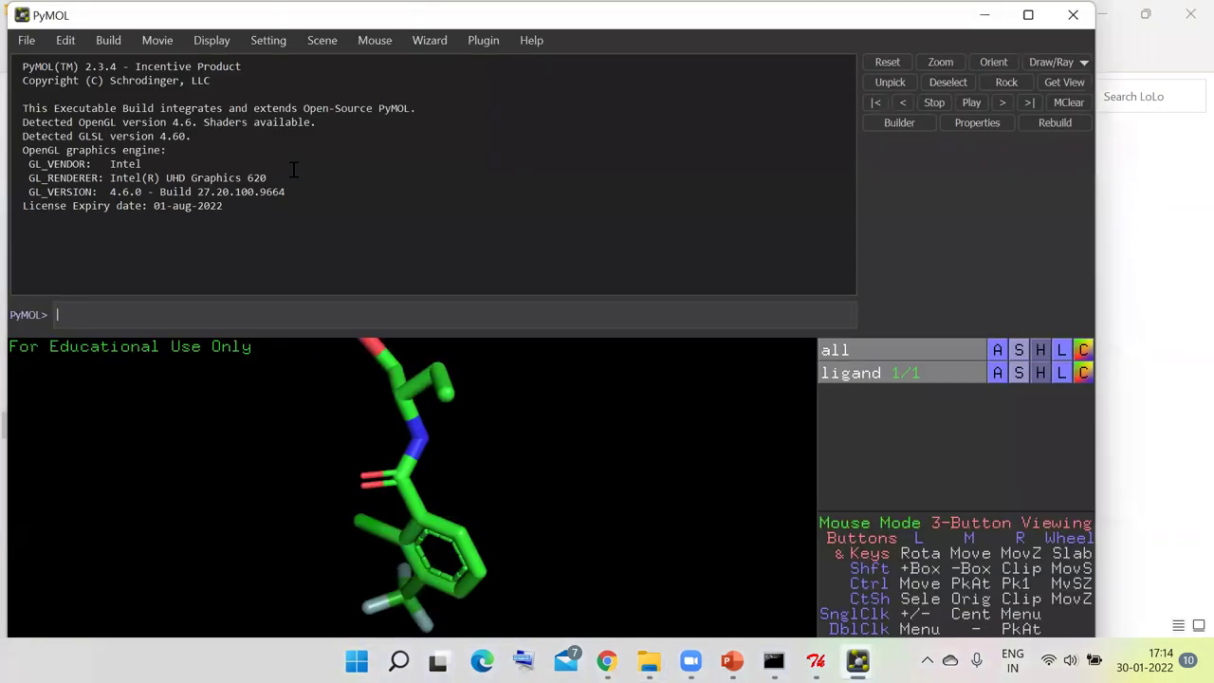
{"action": "left_click", "coordinate": [1026, 15]}
{"action": "left_click_drag", "start_coordinate": [625, 326], "coordinate": [647, 81]}
{"action": "left_click_drag", "start_coordinate": [374, 349], "coordinate": [500, 227]}
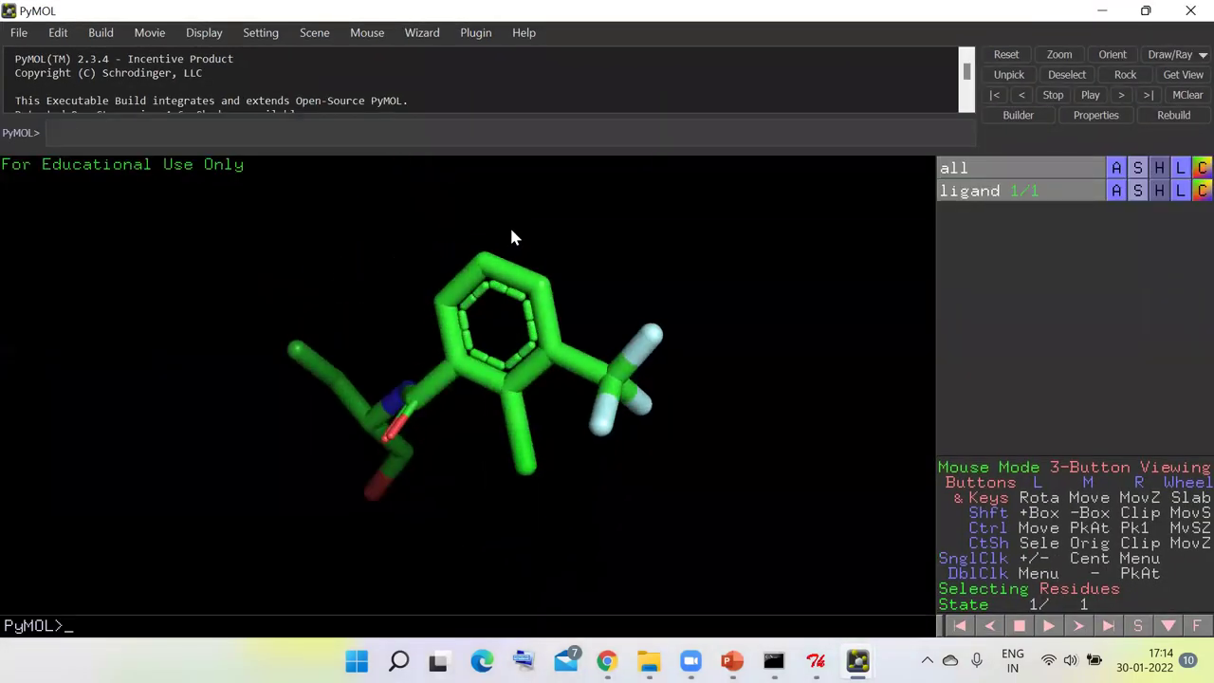
{"action": "left_click", "coordinate": [1115, 194]}
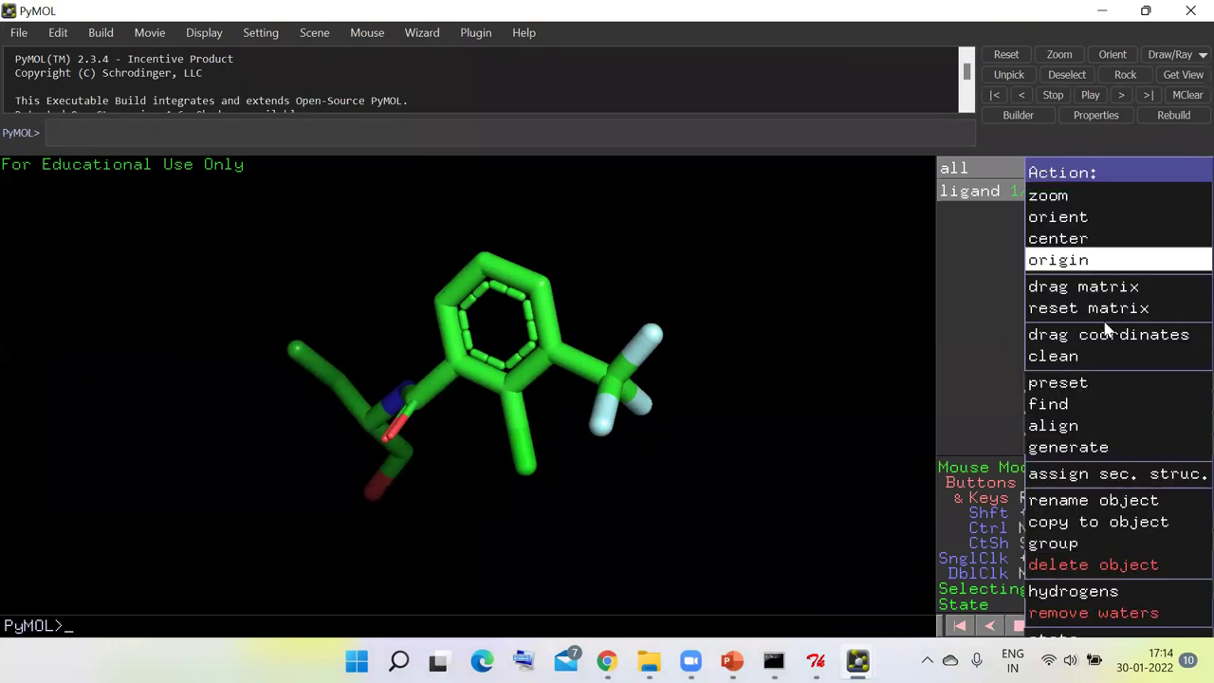
{"action": "mouse_move", "coordinate": [1040, 590]}
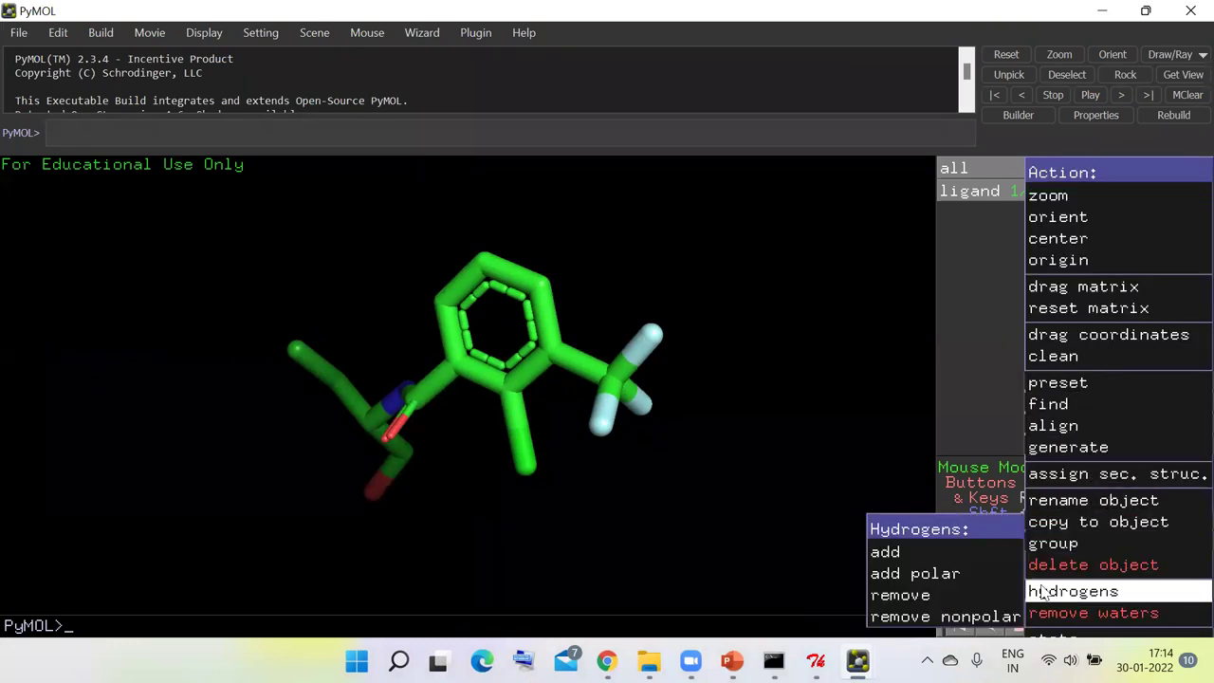
{"action": "left_click", "coordinate": [934, 559]}
{"action": "left_click_drag", "start_coordinate": [621, 281], "coordinate": [360, 169]}
- Export the ligand with its hydrogens under the name ligand, choosing the PDB type and replacing the existing ligand.cif, and close the window
{"action": "left_click", "coordinate": [19, 34]}
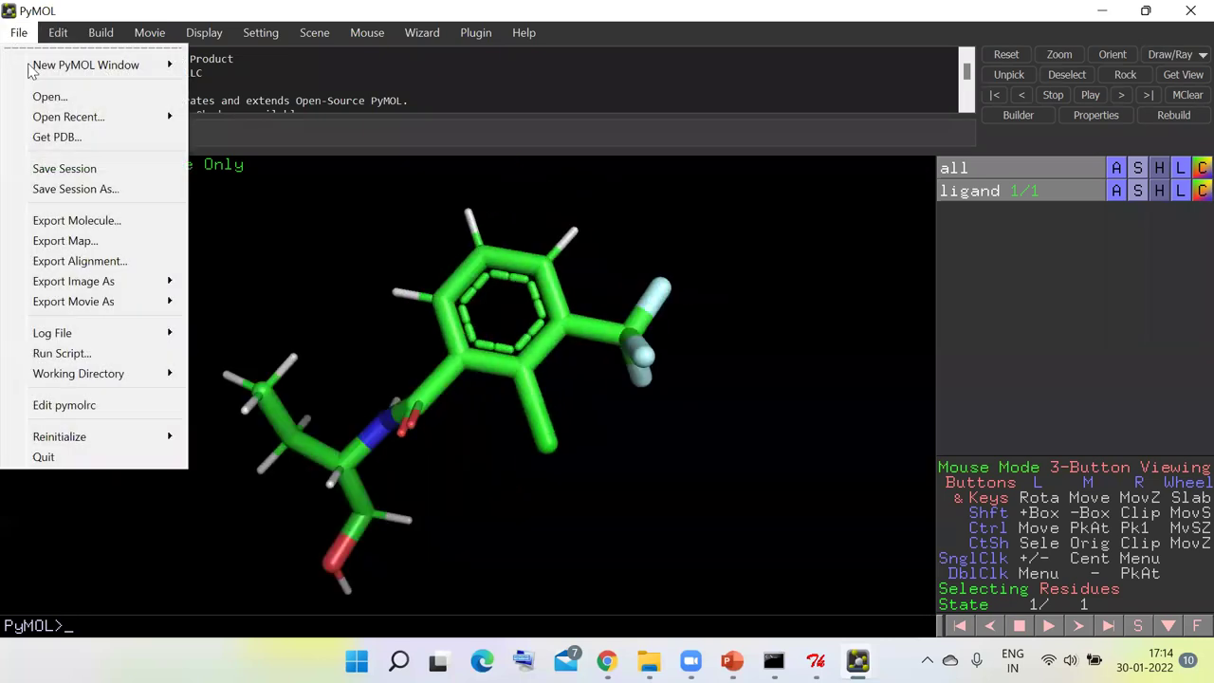
{"action": "left_click", "coordinate": [112, 222]}
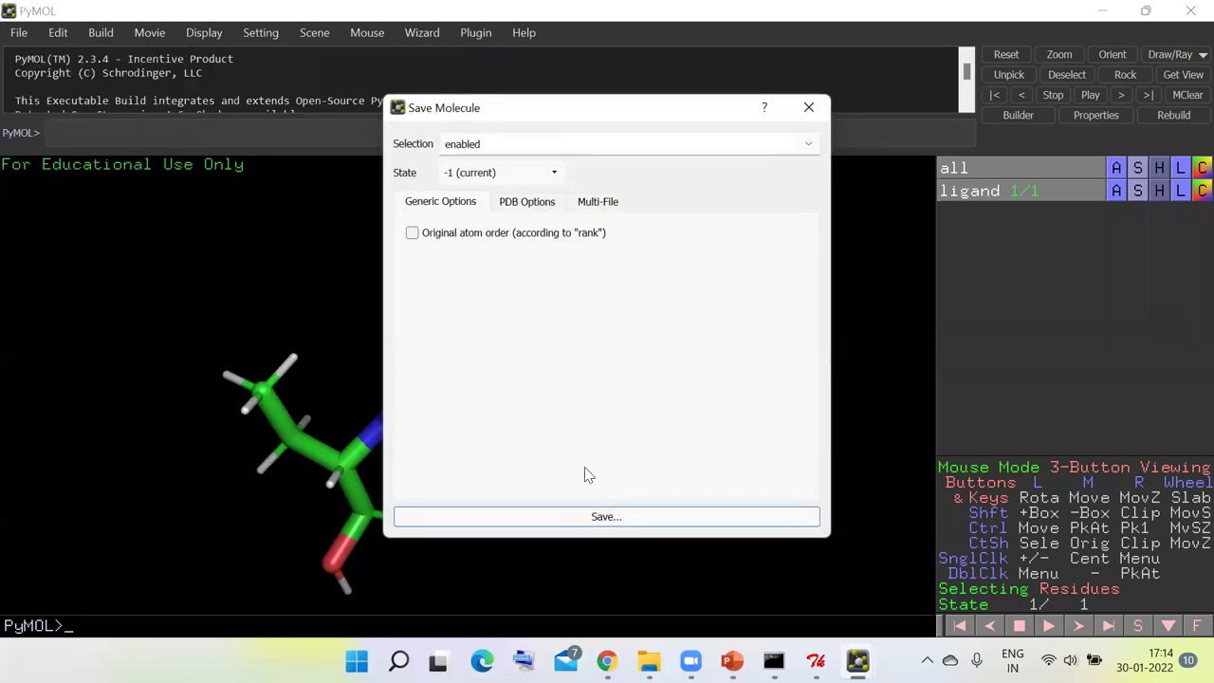
{"action": "left_click", "coordinate": [597, 520]}
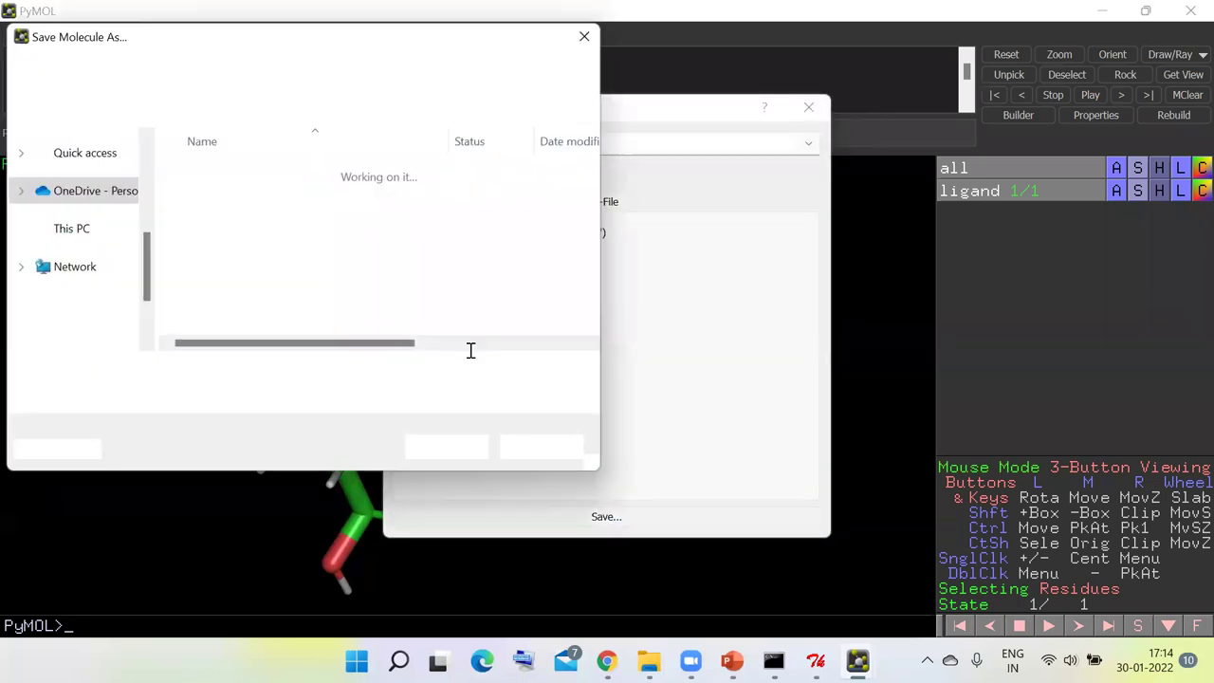
{"action": "left_click", "coordinate": [285, 178]}
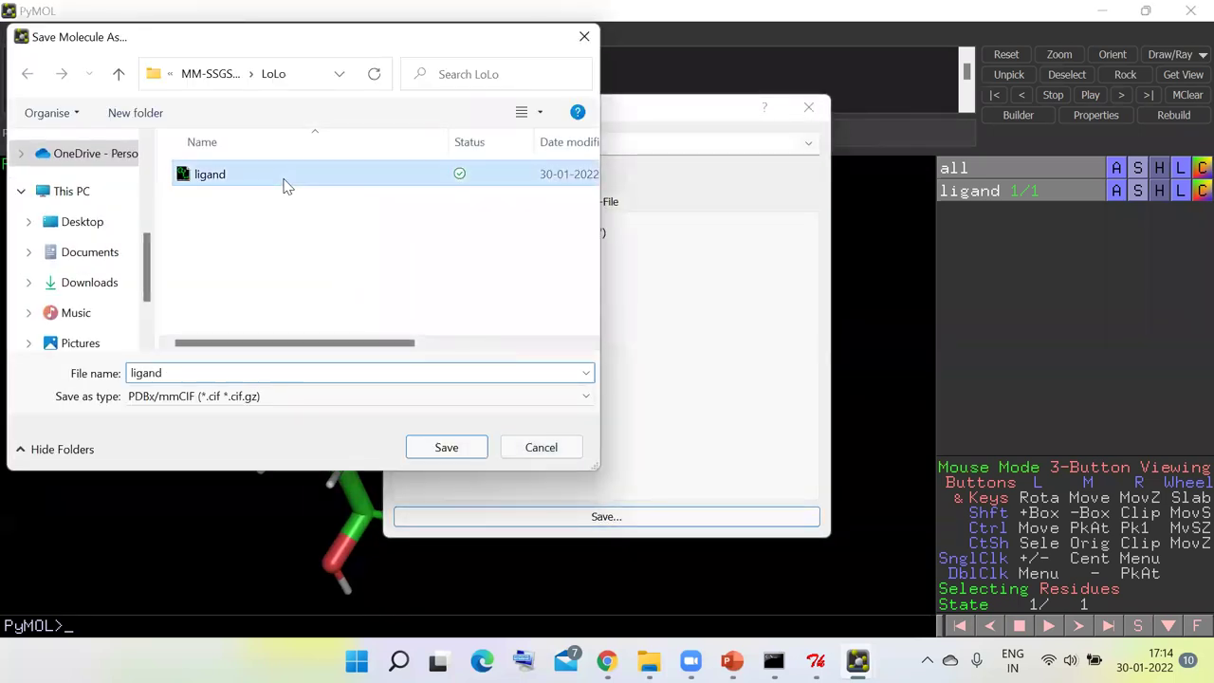
{"action": "left_click", "coordinate": [290, 397]}
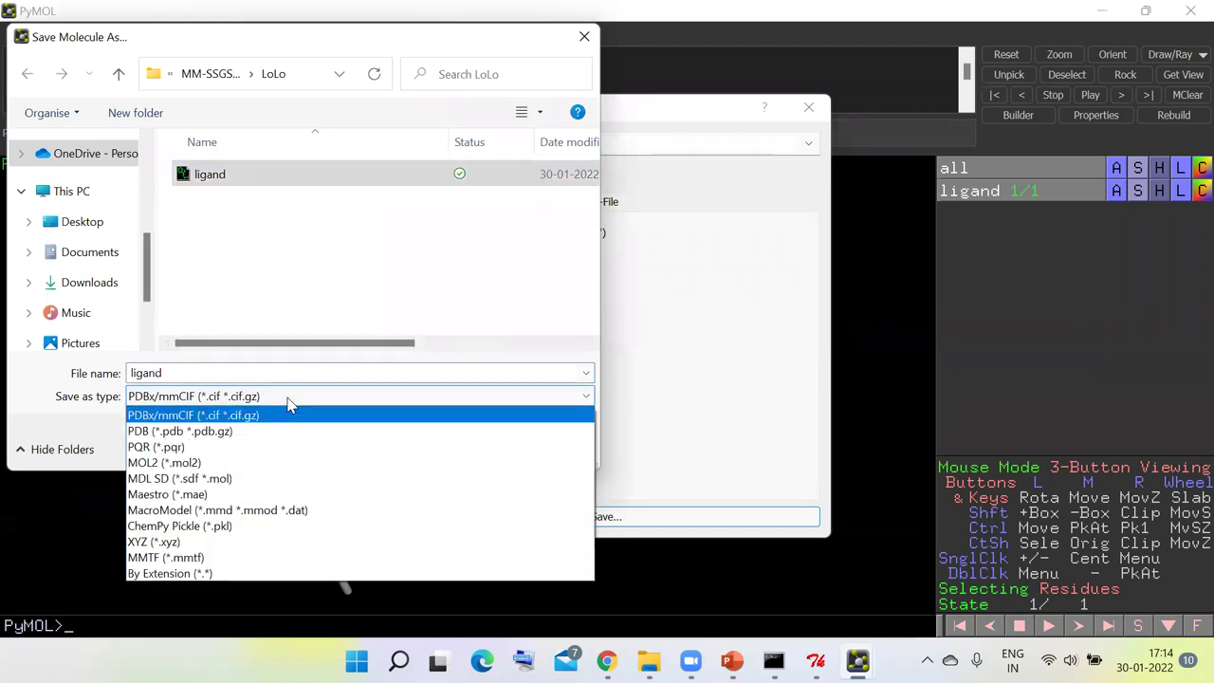
{"action": "left_click", "coordinate": [246, 432]}
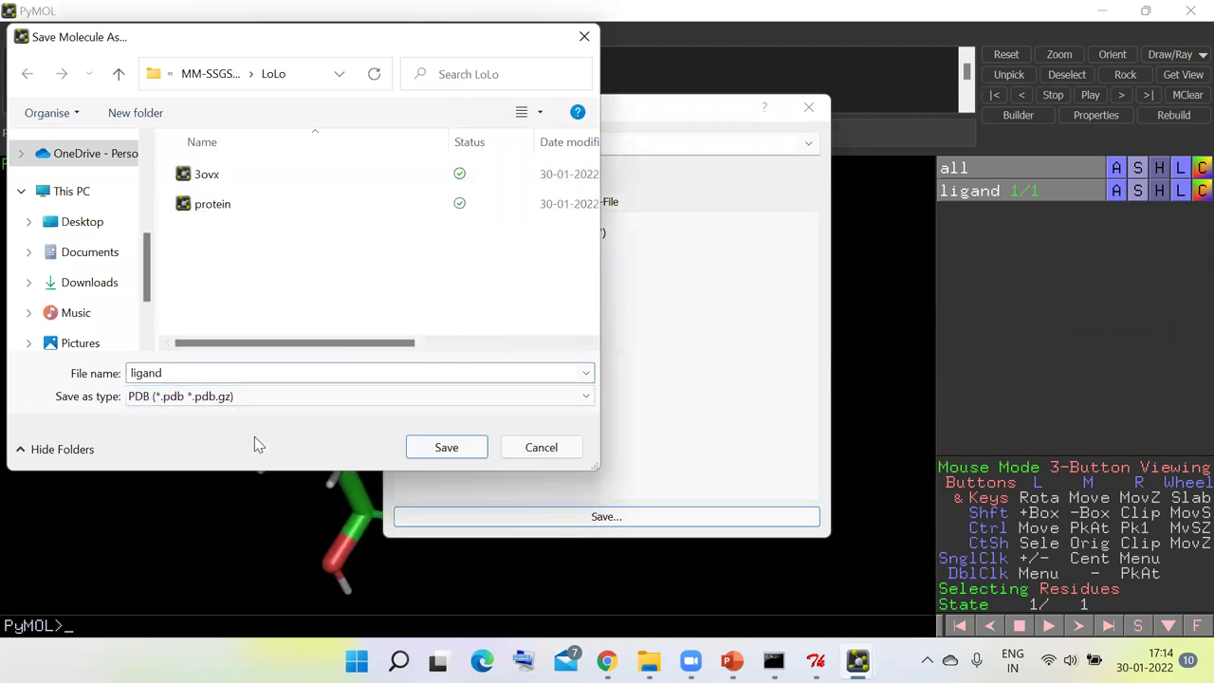
{"action": "left_click", "coordinate": [446, 447]}
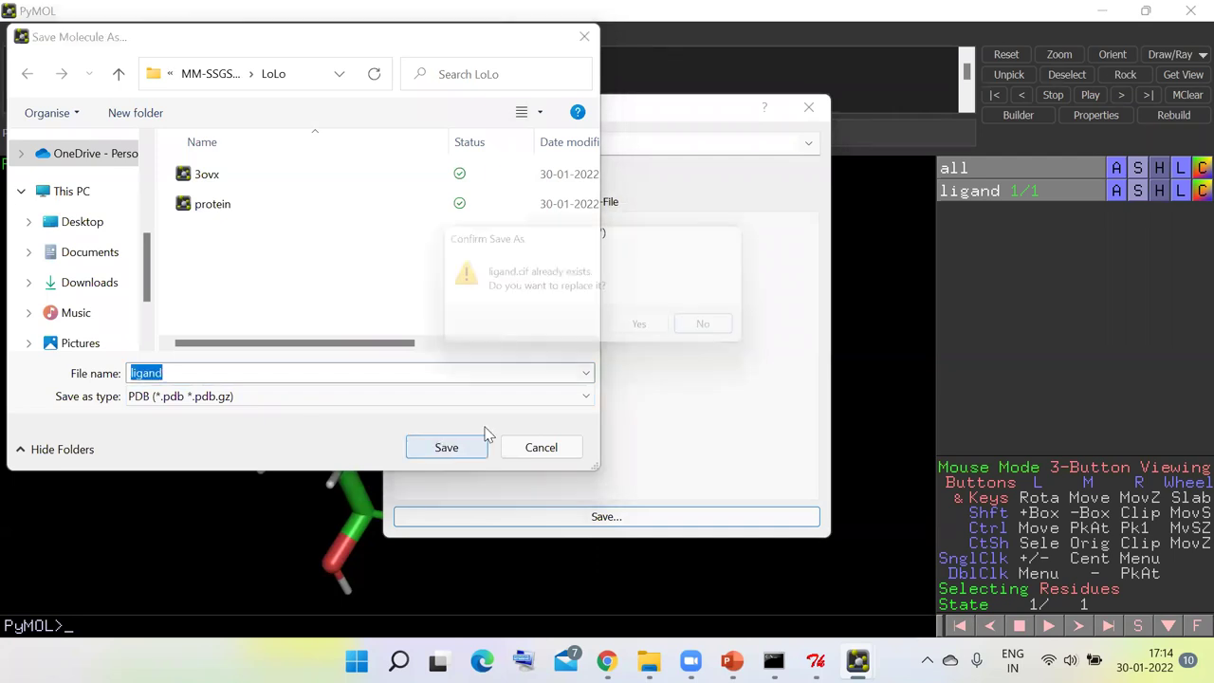
{"action": "left_click", "coordinate": [659, 338]}
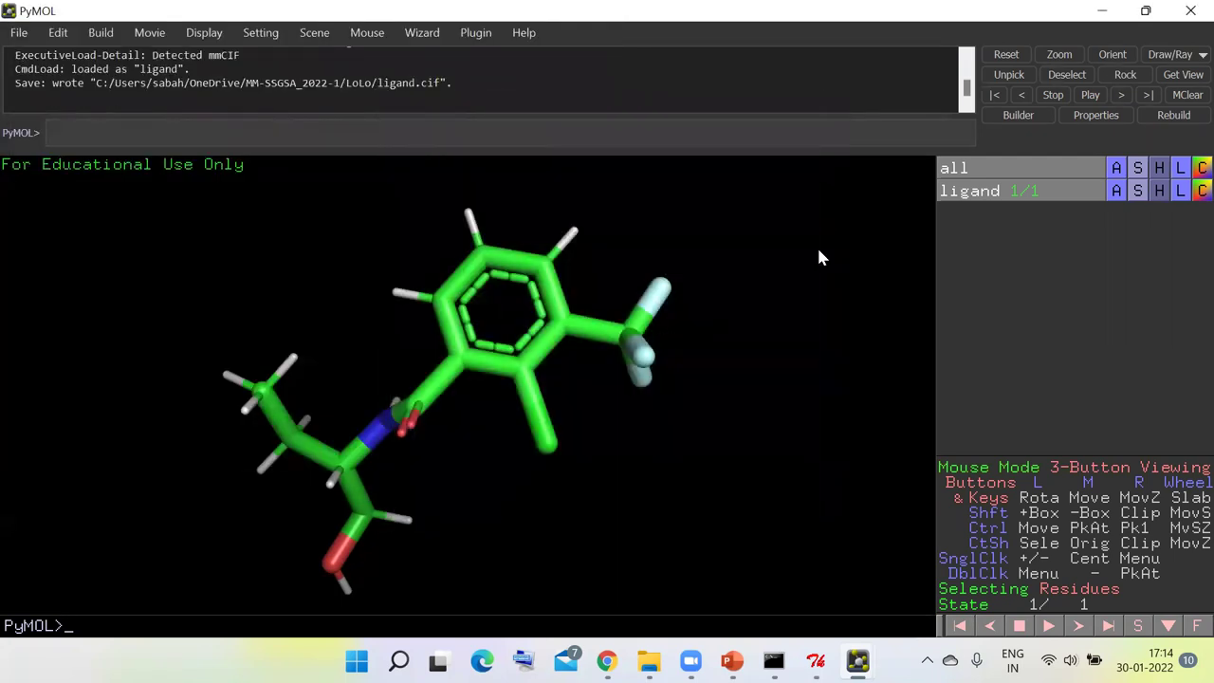
{"action": "left_click", "coordinate": [1189, 12]}
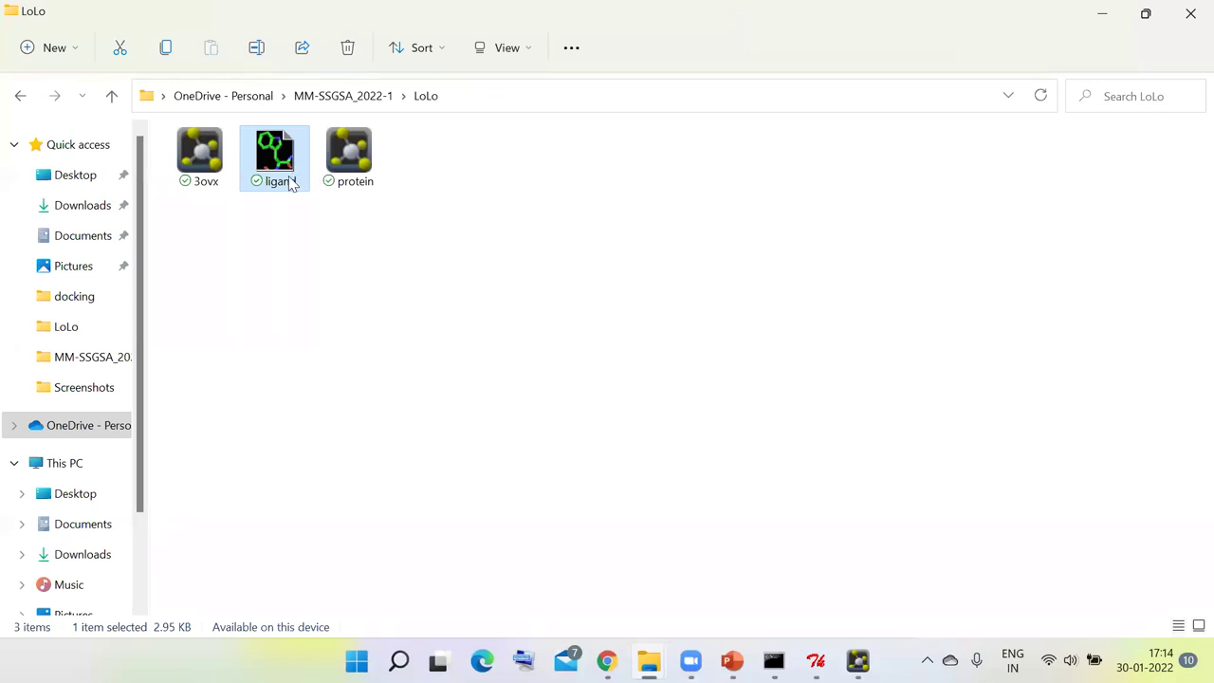
- Open the saved ligand and protein files one after the other to check their structures, closing each window
{"action": "left_click", "coordinate": [282, 238]}
{"action": "left_click", "coordinate": [283, 187]}
{"action": "double_click", "coordinate": [282, 180]}
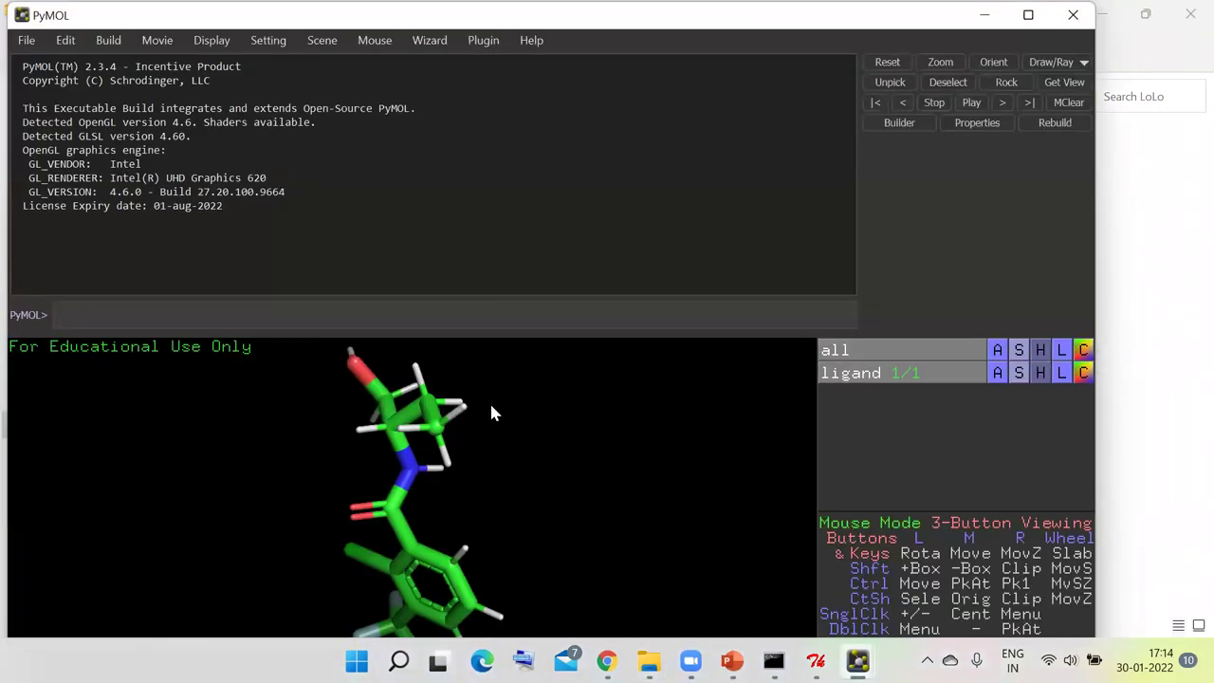
{"action": "left_click_drag", "start_coordinate": [391, 486], "coordinate": [447, 368]}
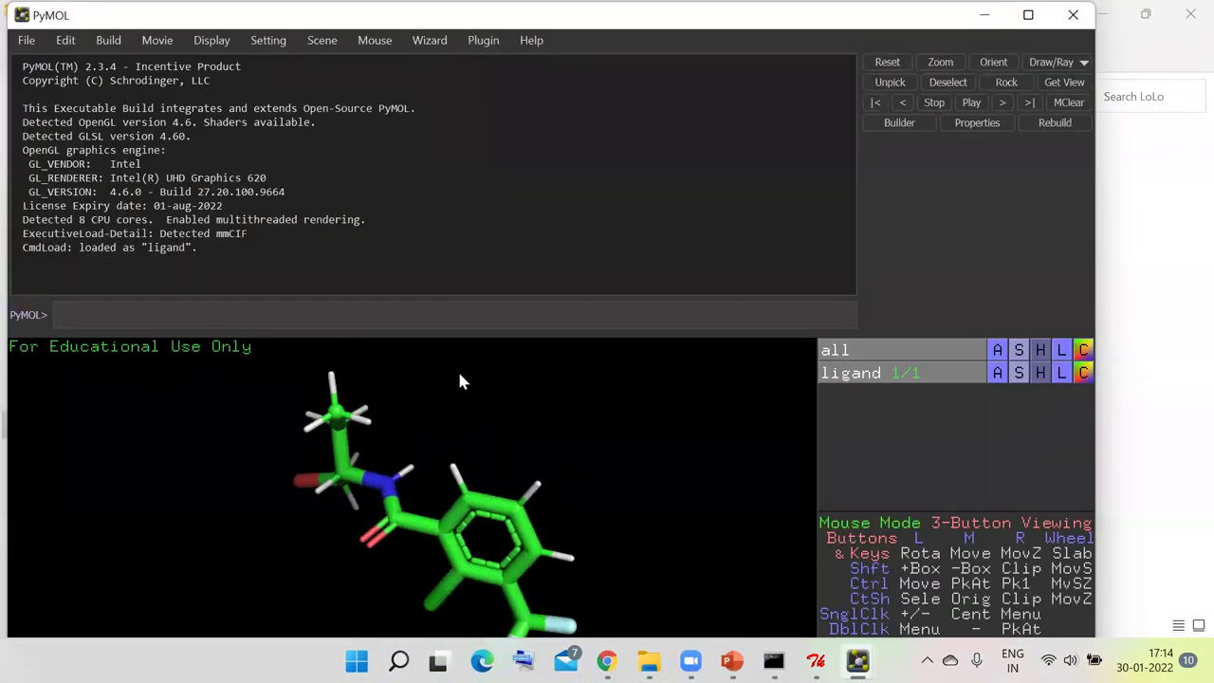
{"action": "left_click", "coordinate": [1072, 15]}
{"action": "double_click", "coordinate": [349, 157]}
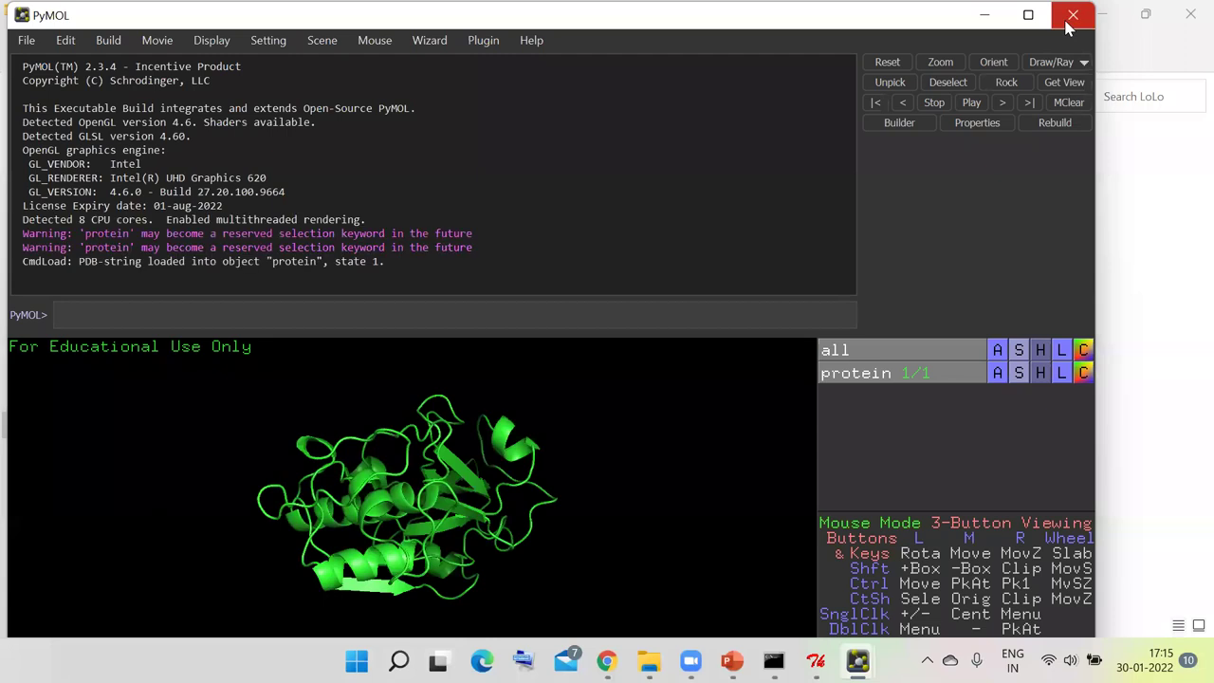
{"action": "key", "text": "alt+F4"}
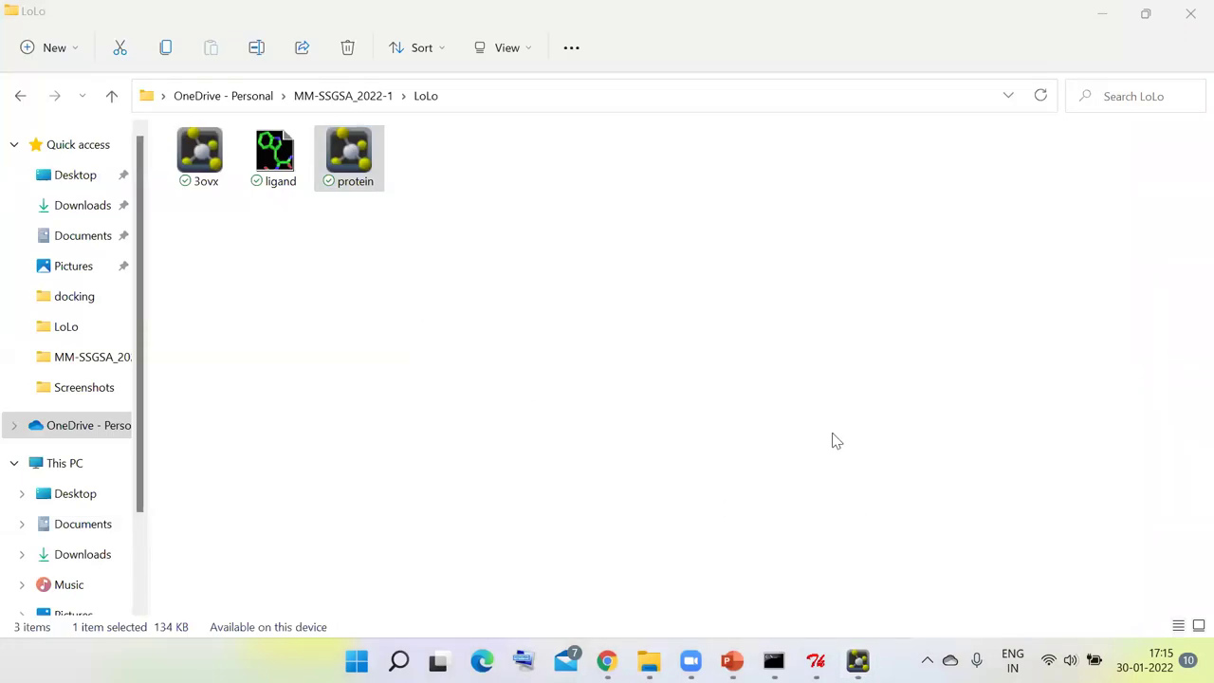
- Switch to AutoDockTools and restore its maximized window to a smaller size
{"action": "mouse_move", "coordinate": [815, 659]}
{"action": "left_click", "coordinate": [822, 576]}
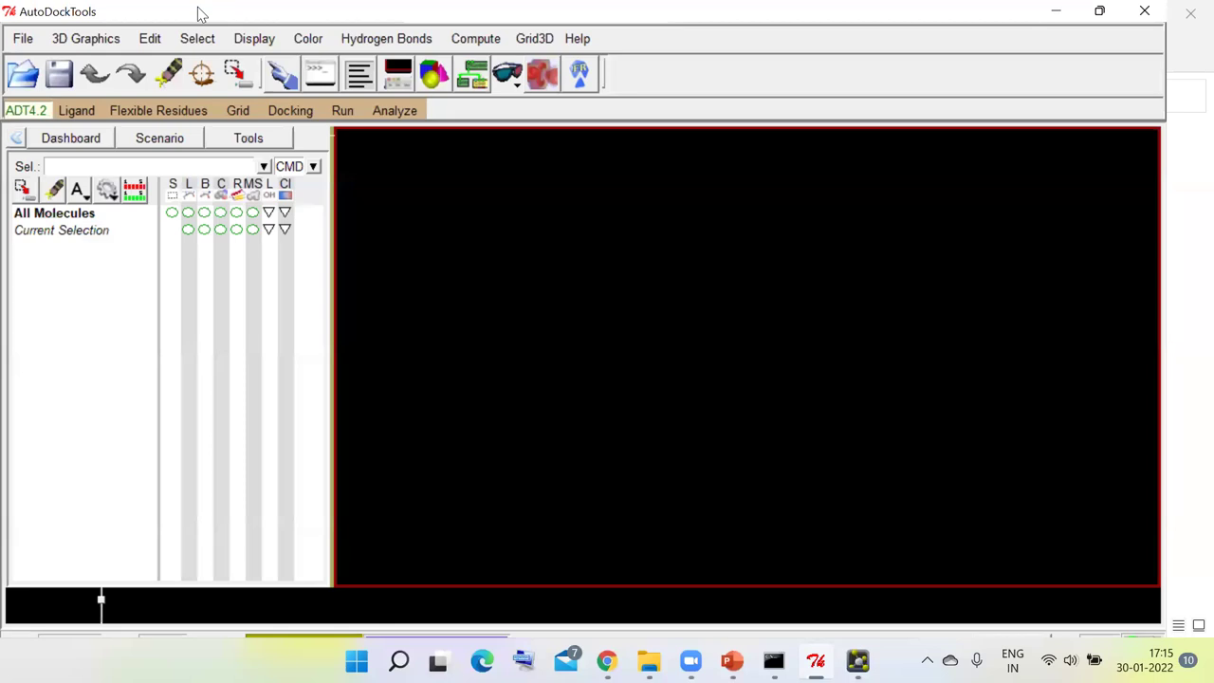
{"action": "double_click", "coordinate": [323, 21]}
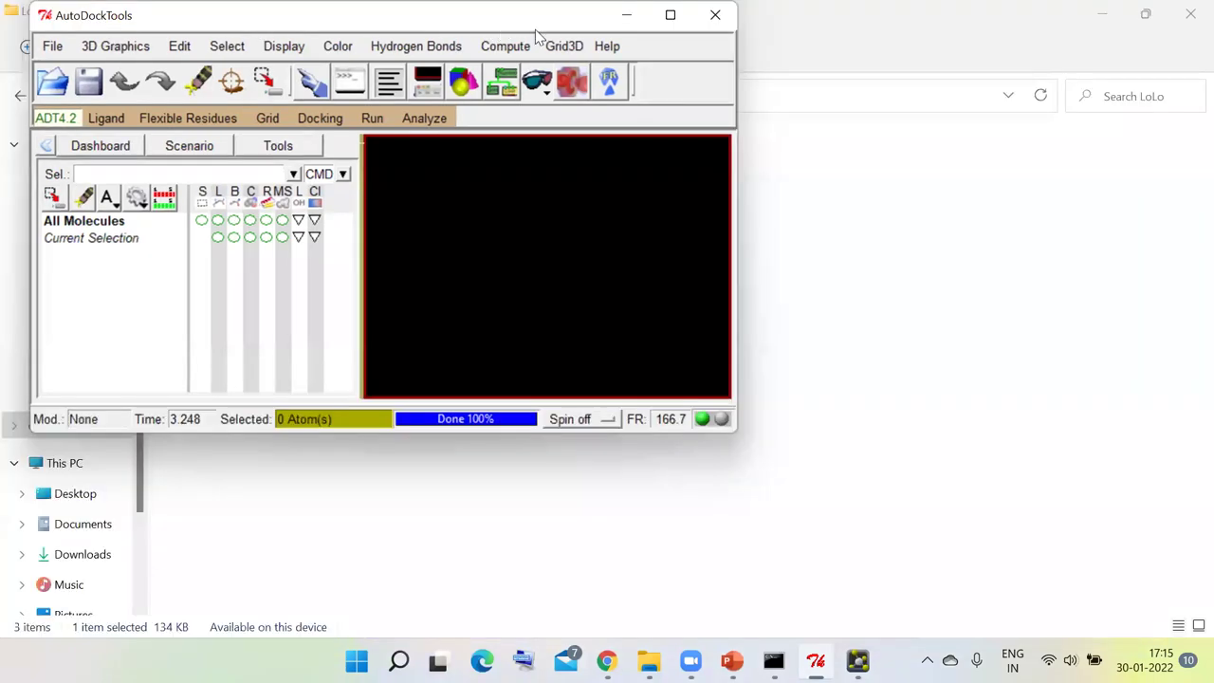
- Maximize the AutoDockTools window and open the user preferences settings
{"action": "left_click", "coordinate": [669, 17]}
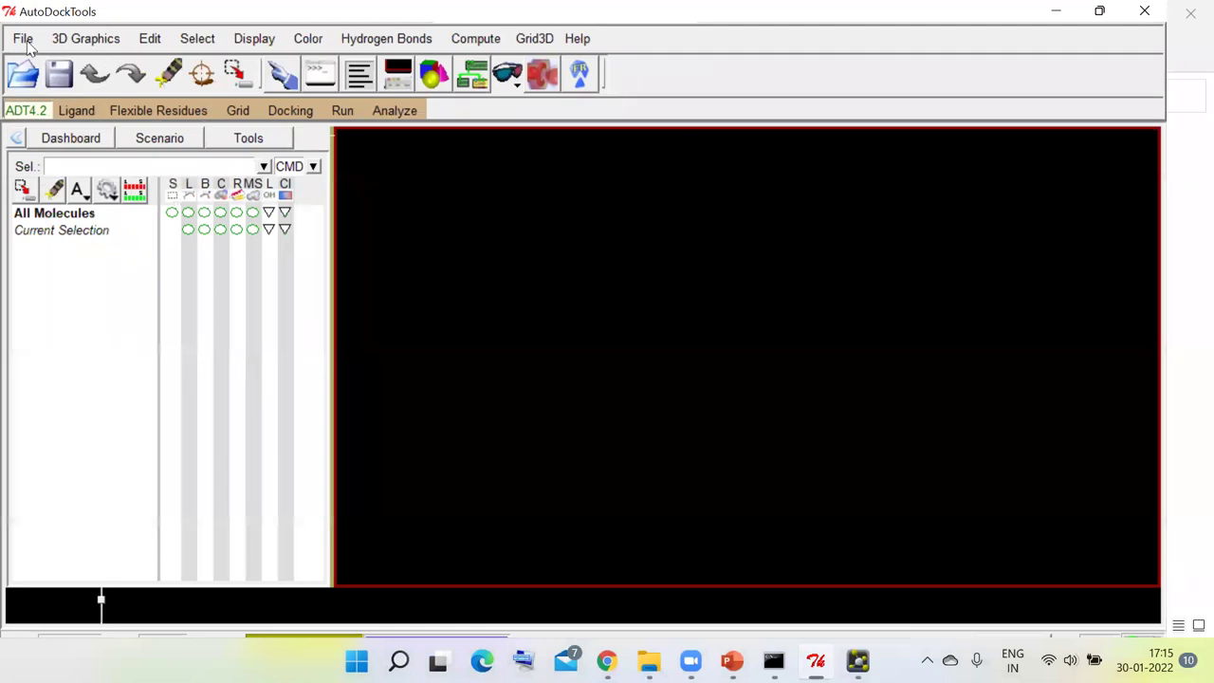
{"action": "left_click", "coordinate": [24, 40]}
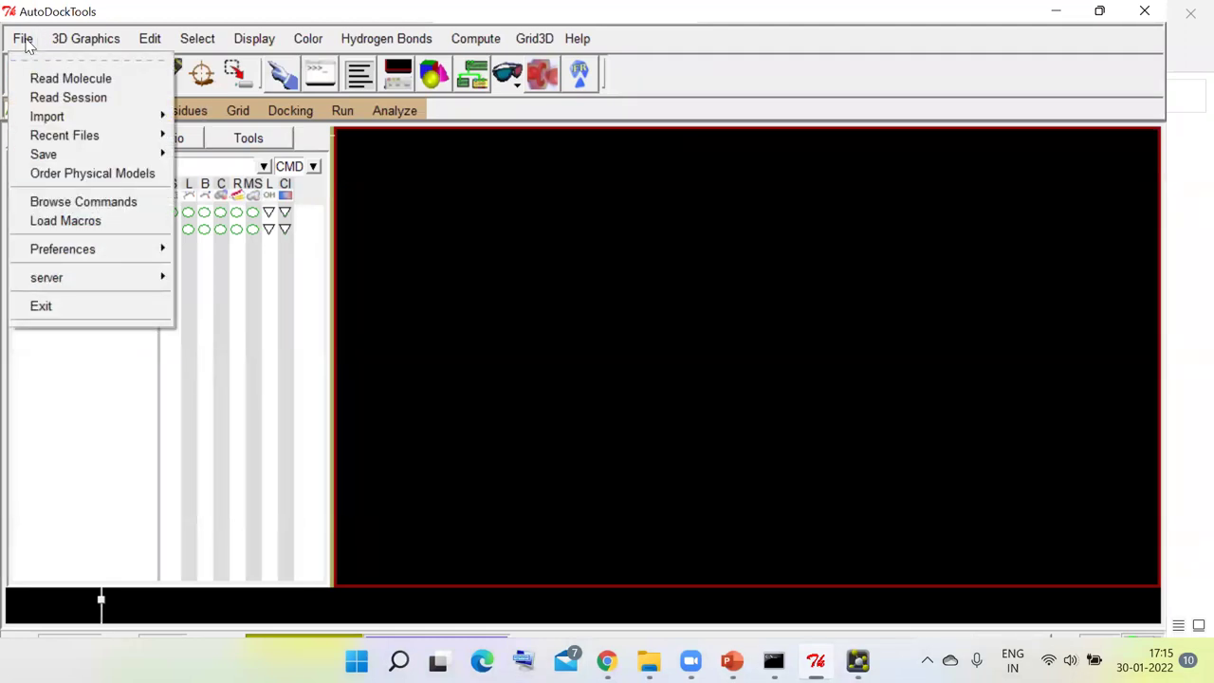
{"action": "mouse_move", "coordinate": [113, 258]}
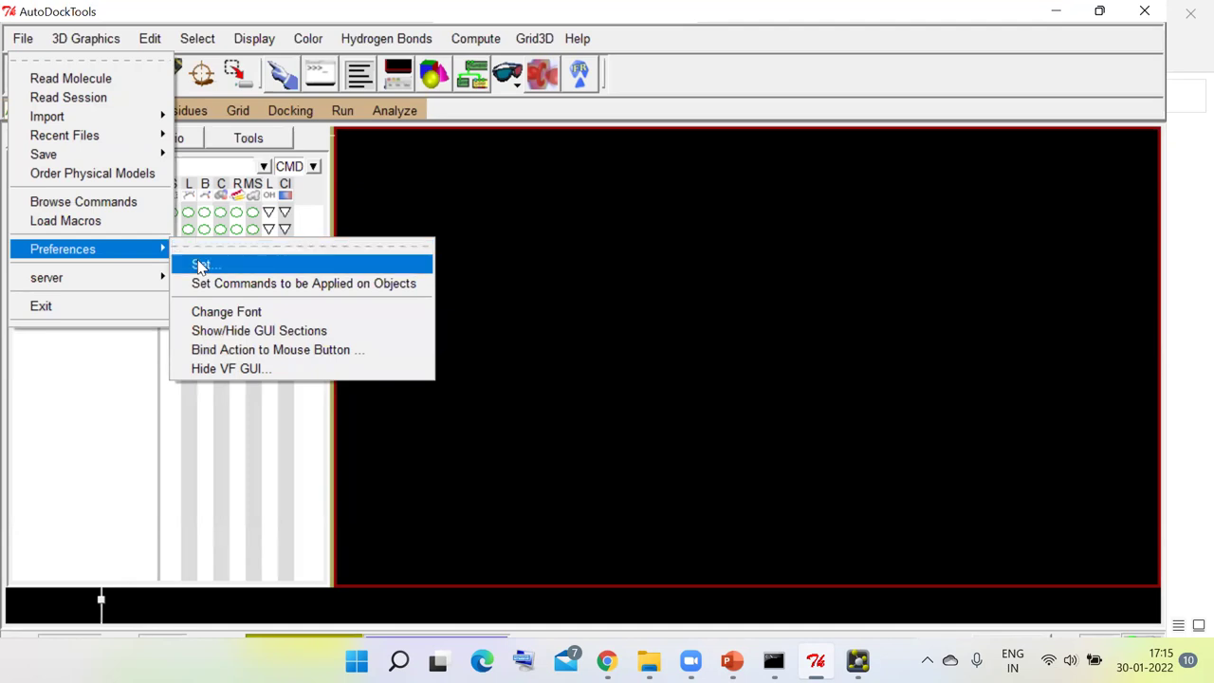
{"action": "left_click", "coordinate": [200, 263]}
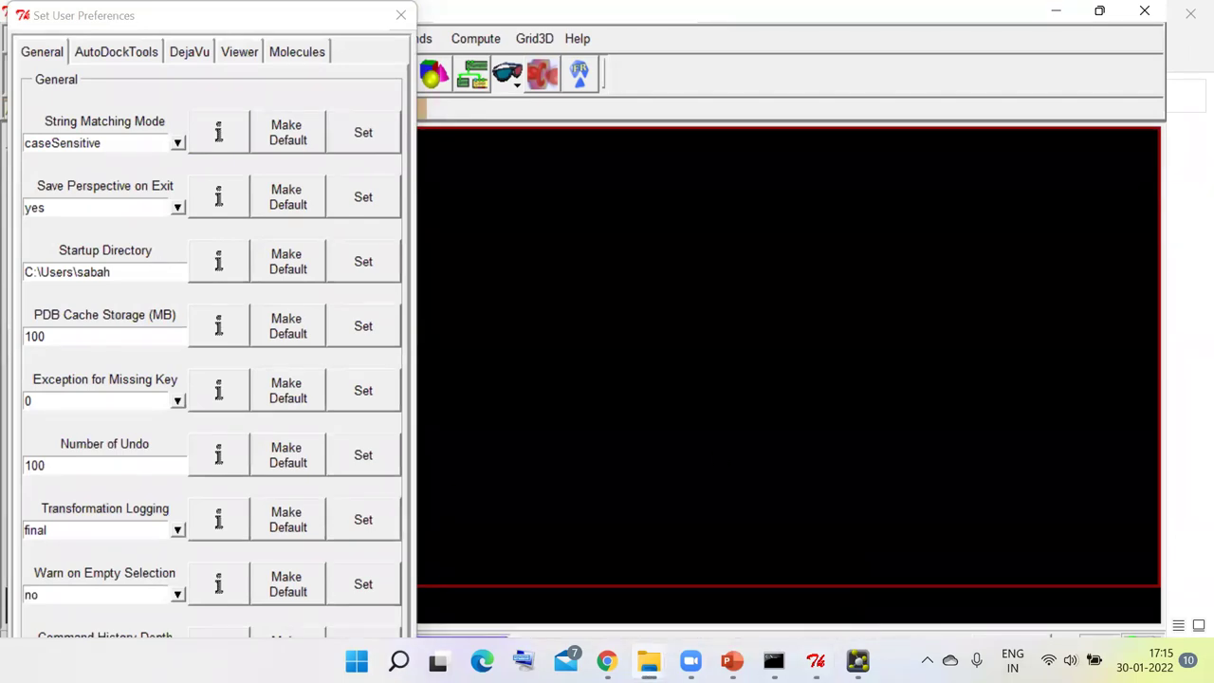
- Switch to File Explorer and copy the full path of the LoLo folder
{"action": "mouse_move", "coordinate": [649, 661]}
{"action": "left_click", "coordinate": [596, 578]}
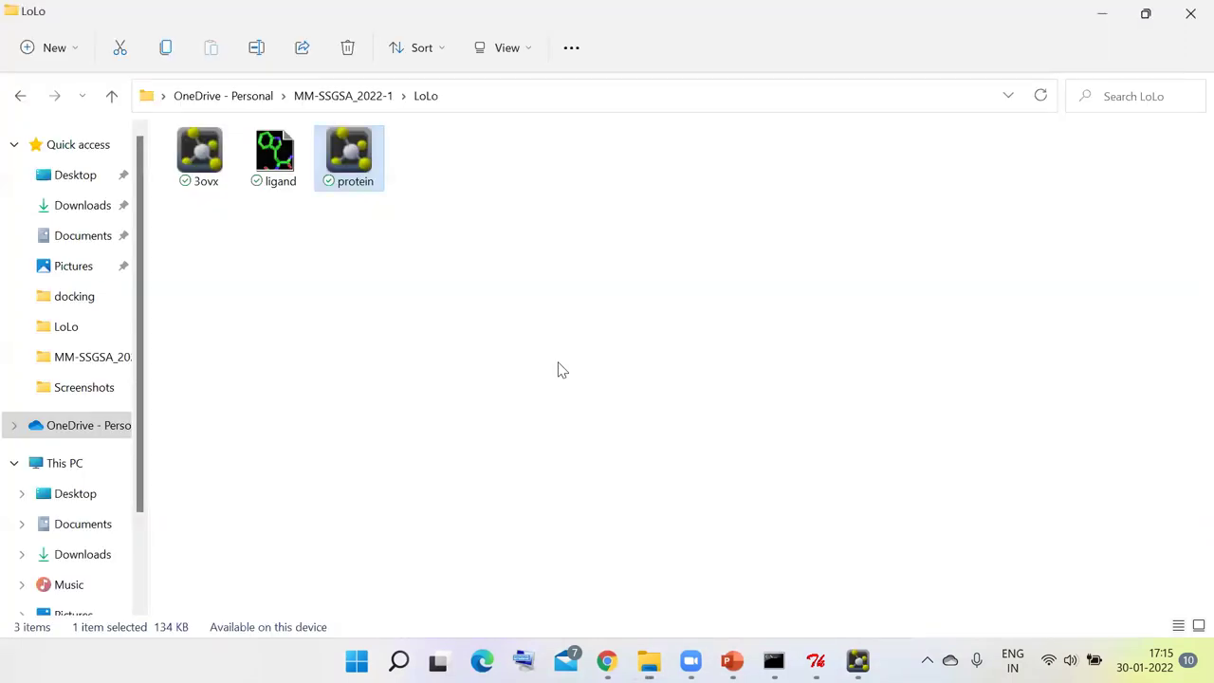
{"action": "left_click", "coordinate": [457, 99]}
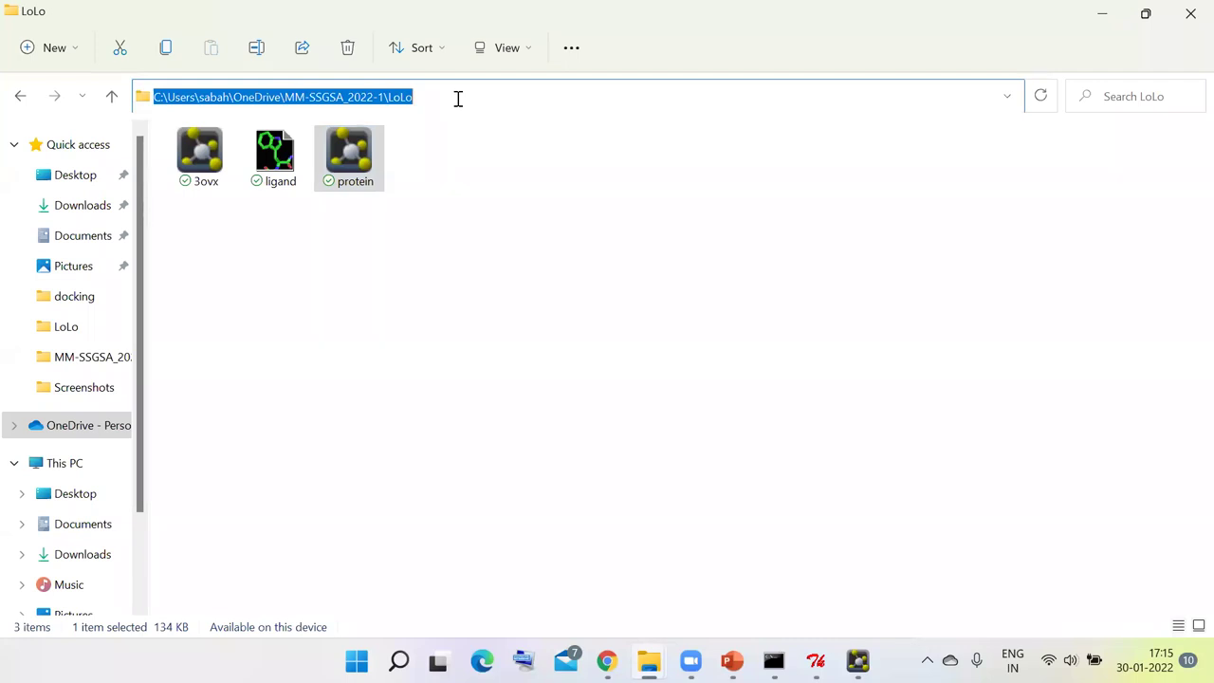
{"action": "right_click", "coordinate": [401, 96]}
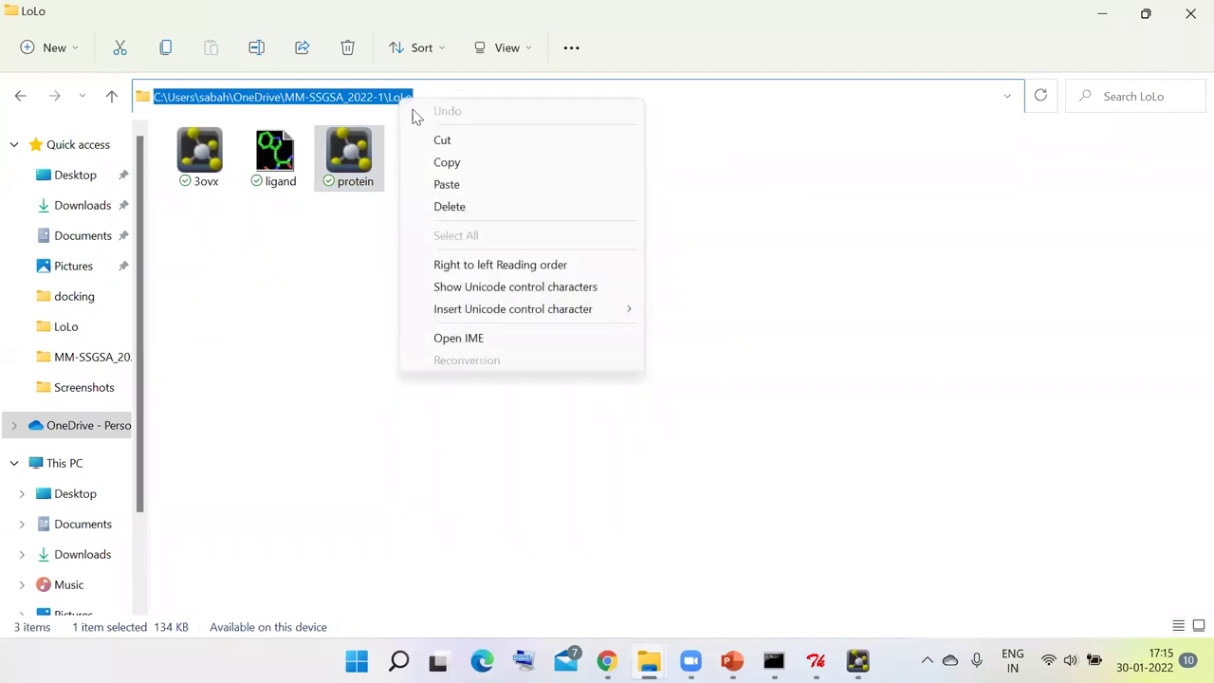
{"action": "left_click", "coordinate": [444, 161]}
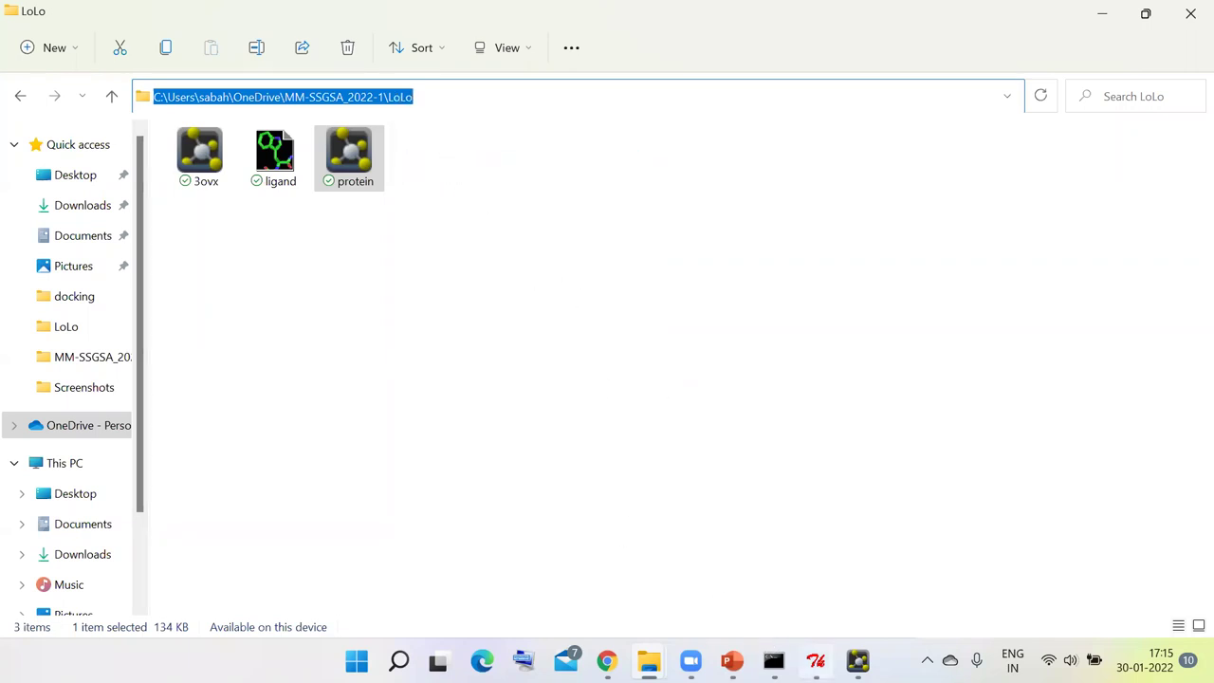
- Back in AutoDockTools, replace the Startup Directory with the copied LoLo folder path, apply it and close the preferences
{"action": "left_click", "coordinate": [817, 661]}
{"action": "left_click_drag", "start_coordinate": [120, 275], "coordinate": [10, 275]}
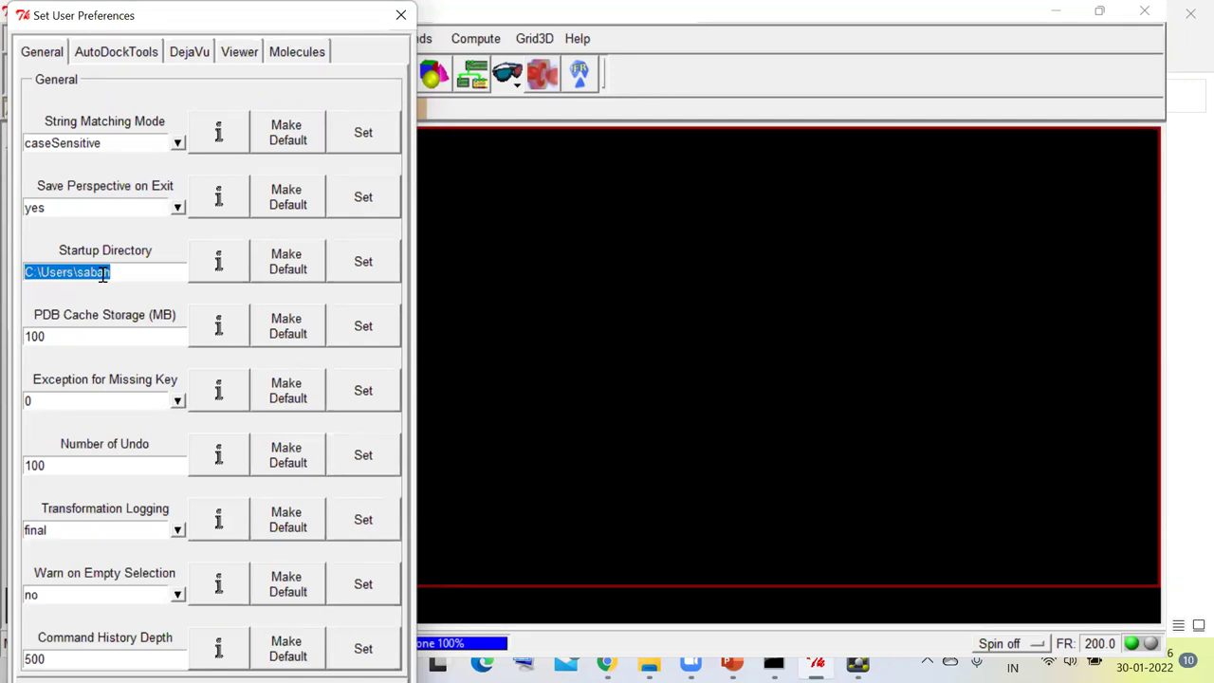
{"action": "key", "text": "ctrl+v"}
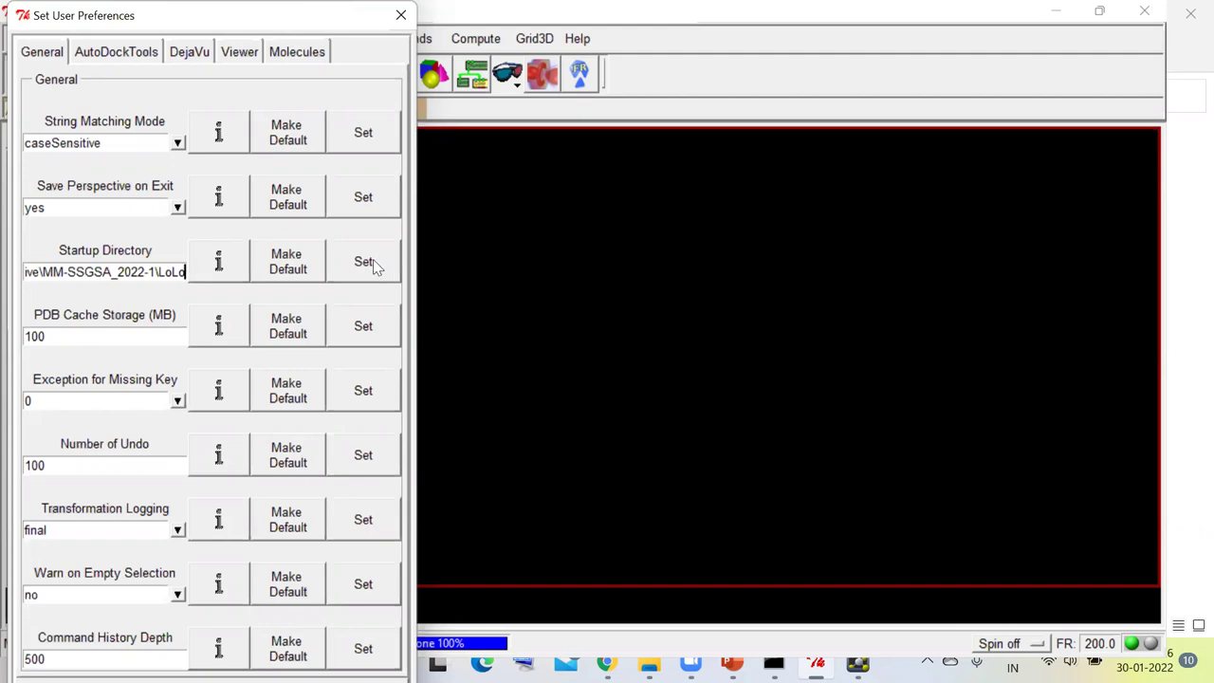
{"action": "left_click", "coordinate": [373, 262]}
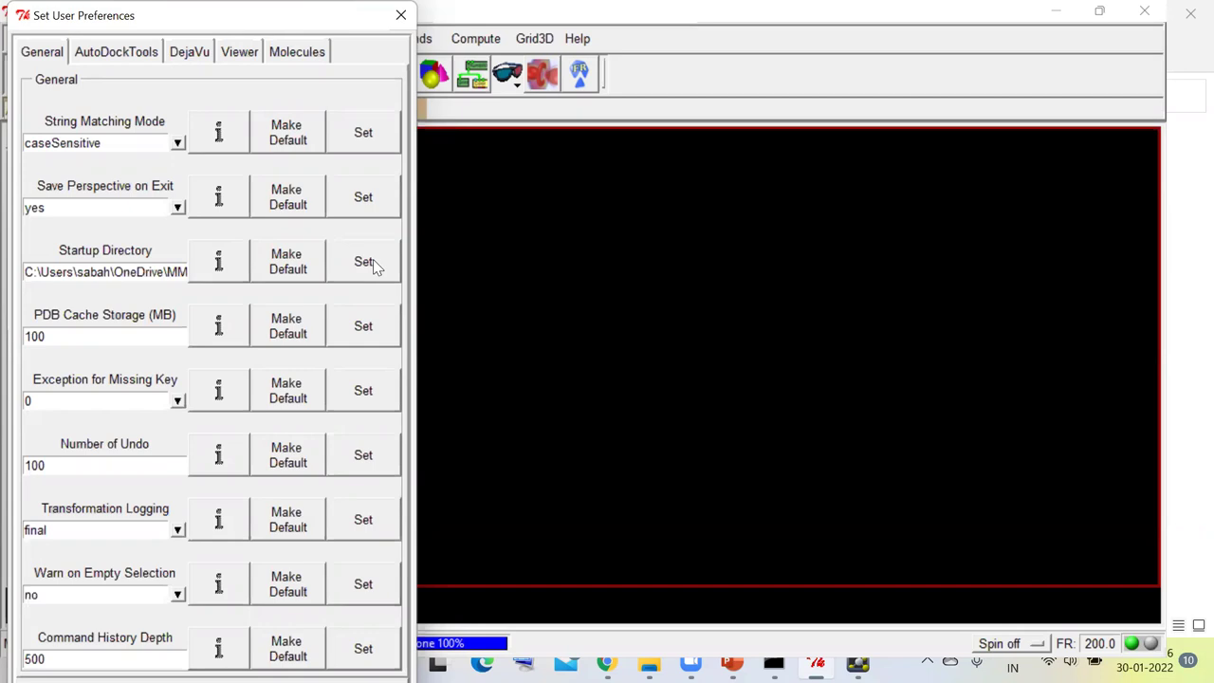
{"action": "left_click", "coordinate": [373, 262]}
{"action": "left_click", "coordinate": [402, 17]}
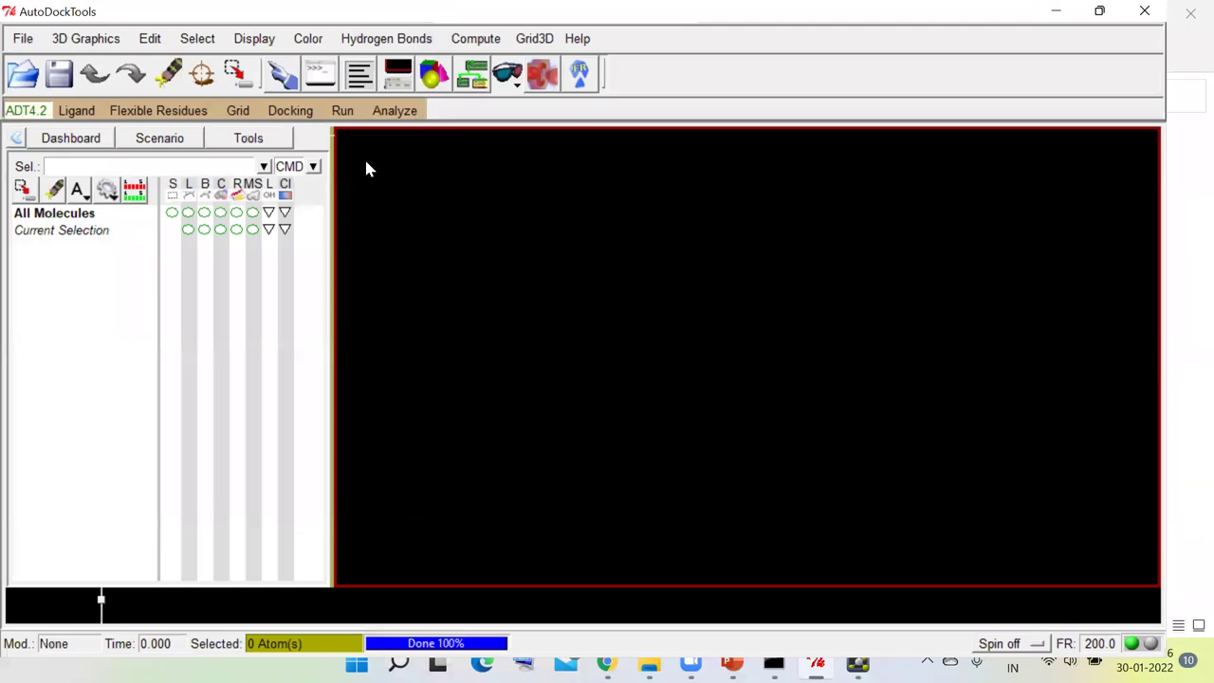
- Start the ligand Quick Setup and choose to load the molecule from a file
{"action": "left_click", "coordinate": [76, 110]}
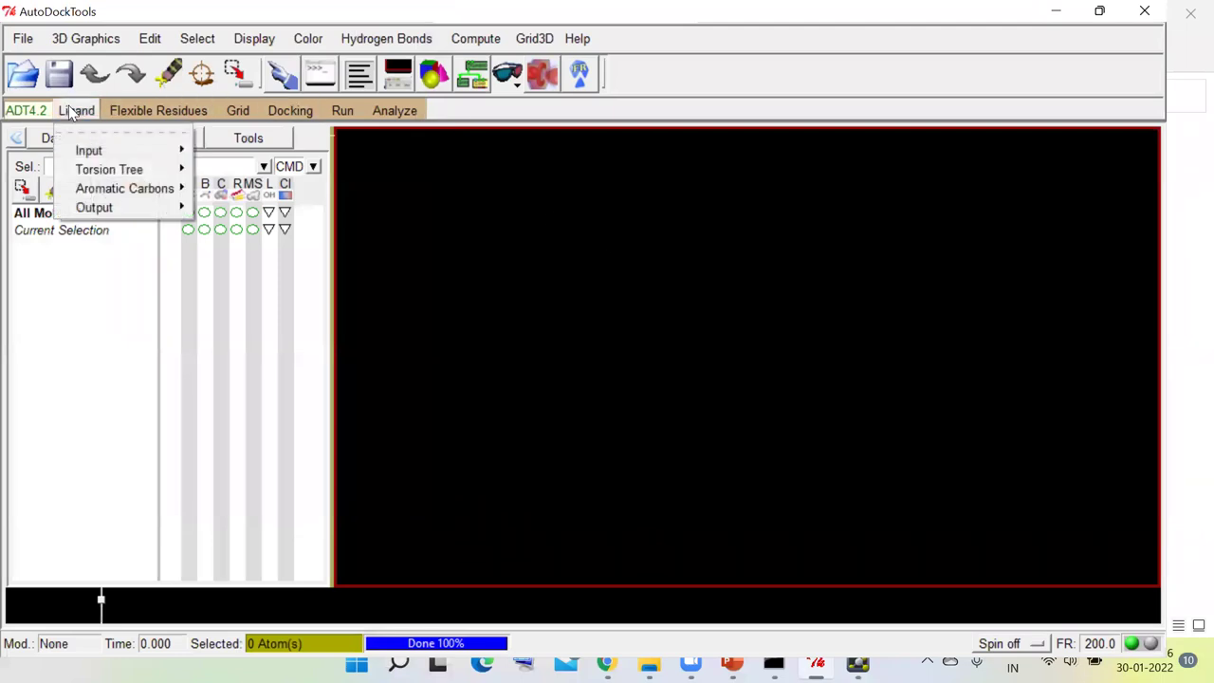
{"action": "mouse_move", "coordinate": [86, 150]}
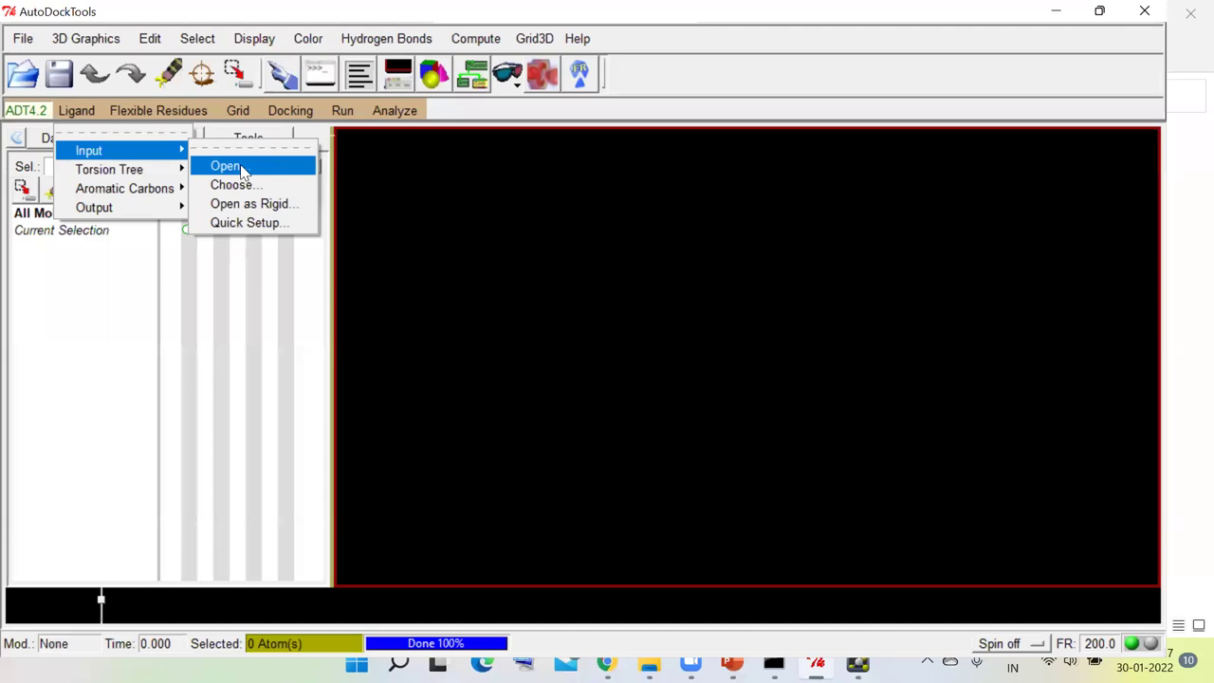
{"action": "left_click", "coordinate": [243, 224]}
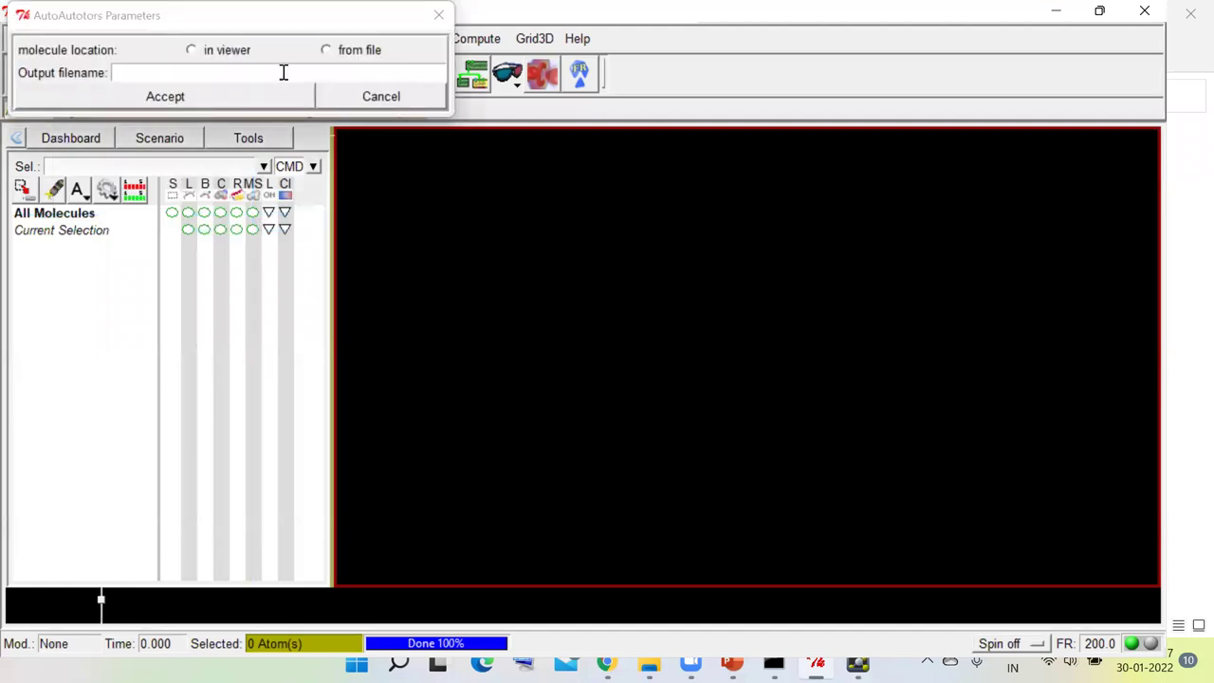
{"action": "left_click", "coordinate": [326, 50]}
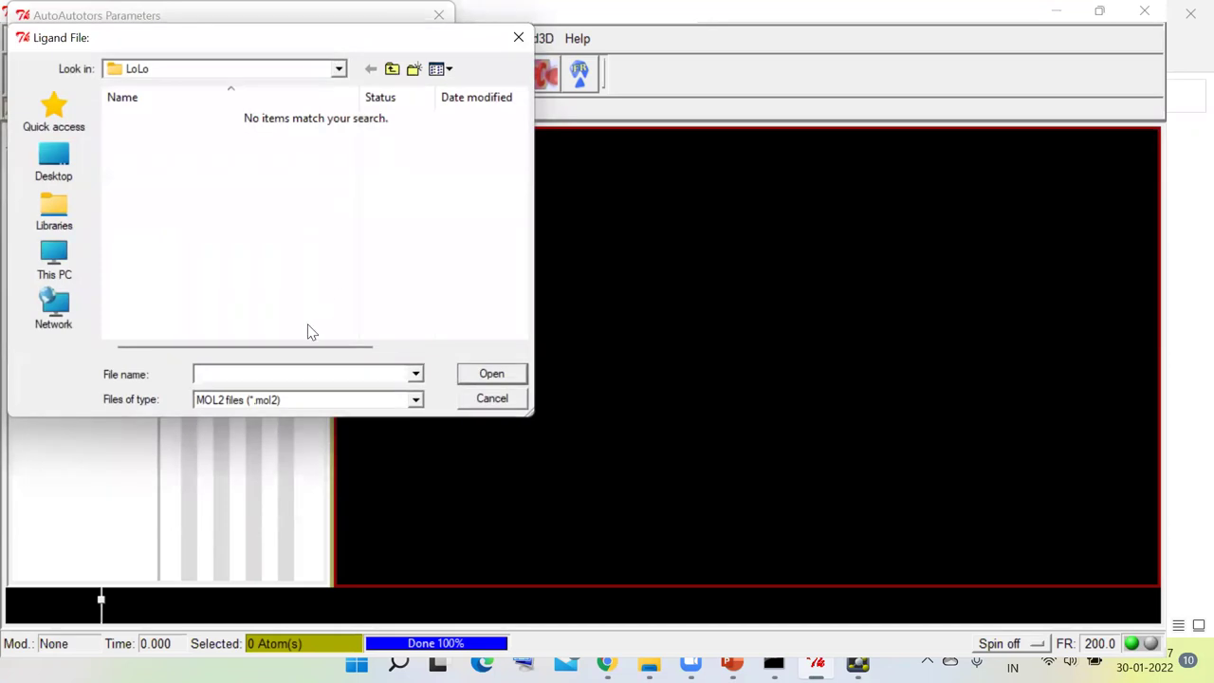
- Look for the ligand in the LoLo folder under the PDB, PDBQ and MOL2 file types, and cancel the file selection
{"action": "left_click", "coordinate": [360, 402]}
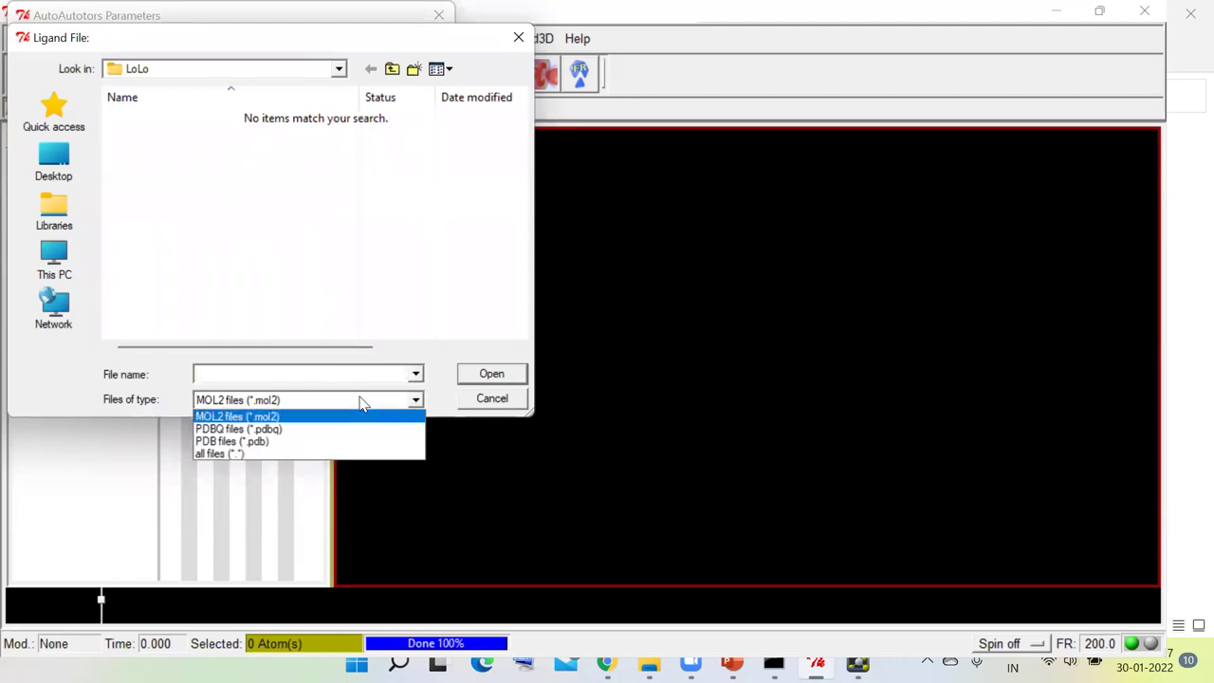
{"action": "left_click", "coordinate": [303, 442]}
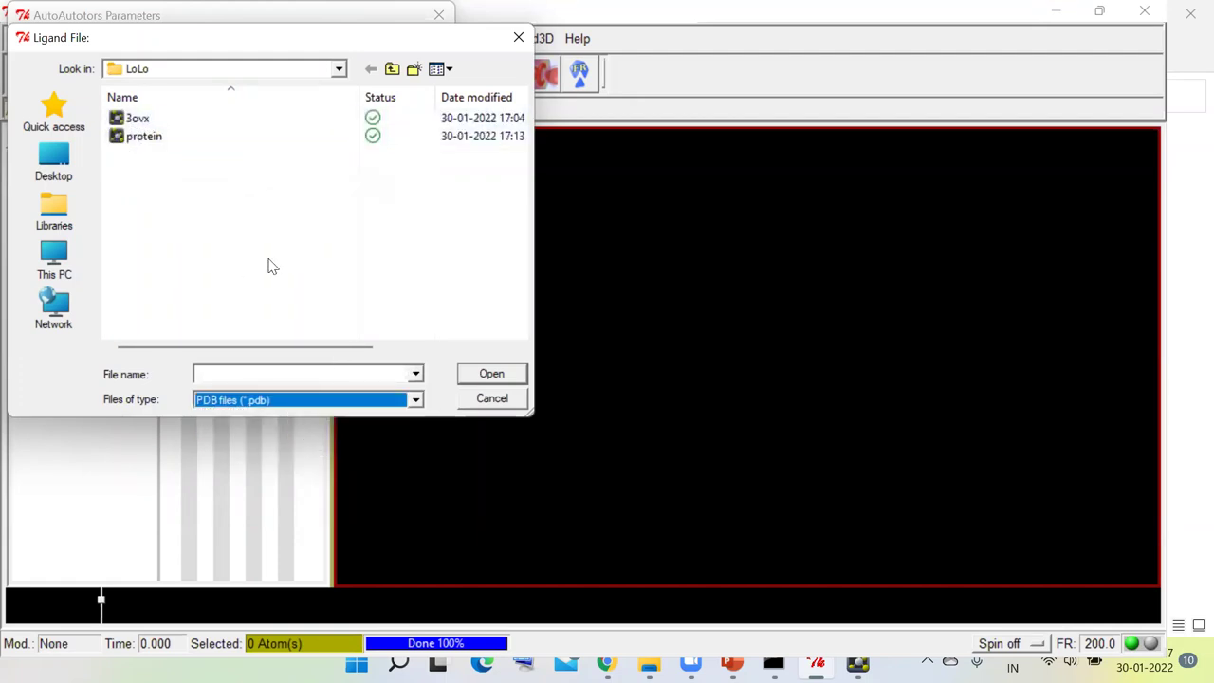
{"action": "left_click", "coordinate": [318, 401]}
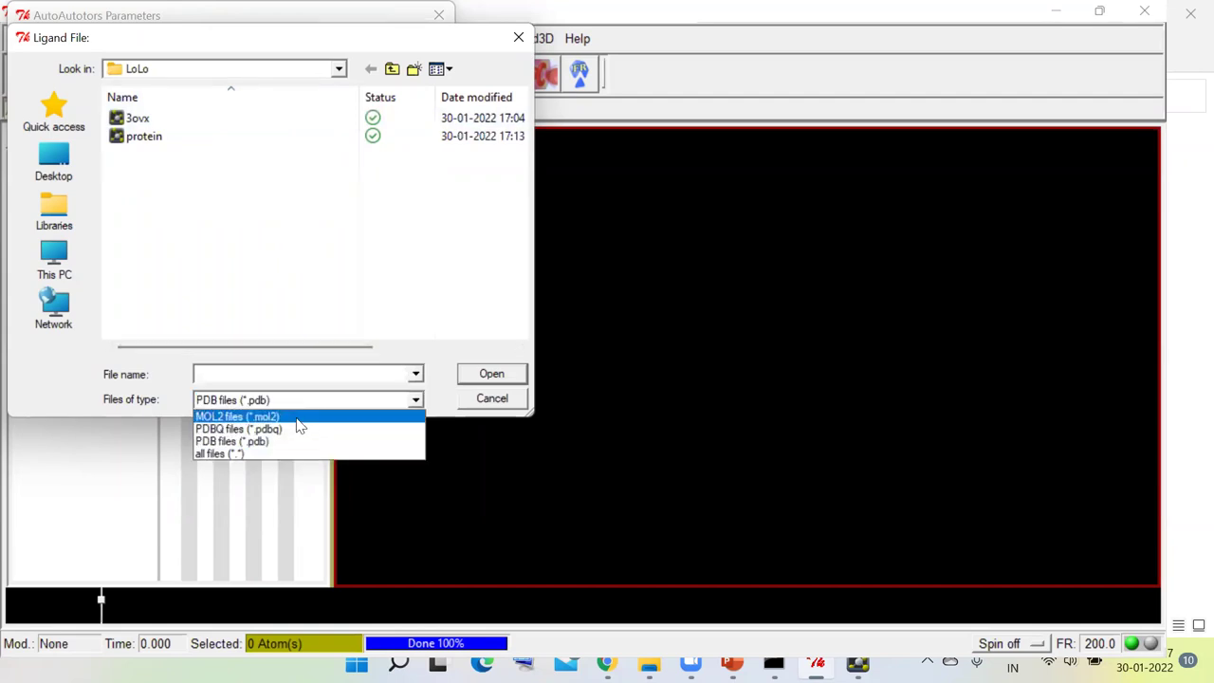
{"action": "left_click", "coordinate": [293, 428]}
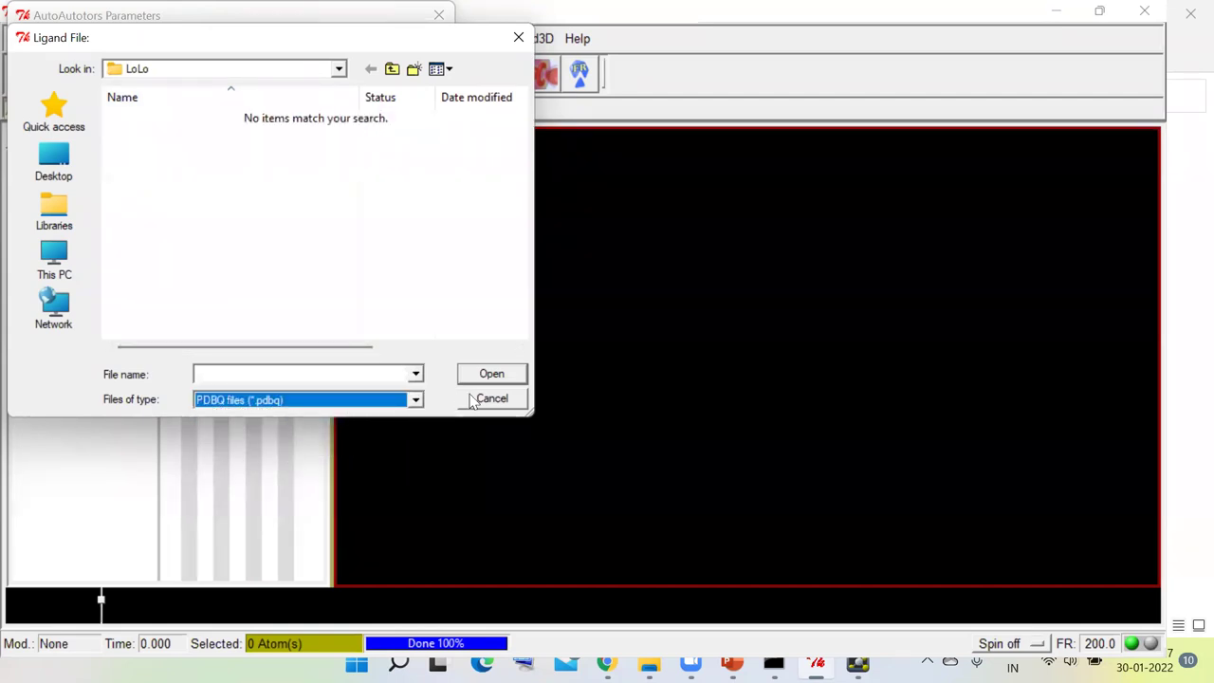
{"action": "left_click", "coordinate": [327, 401]}
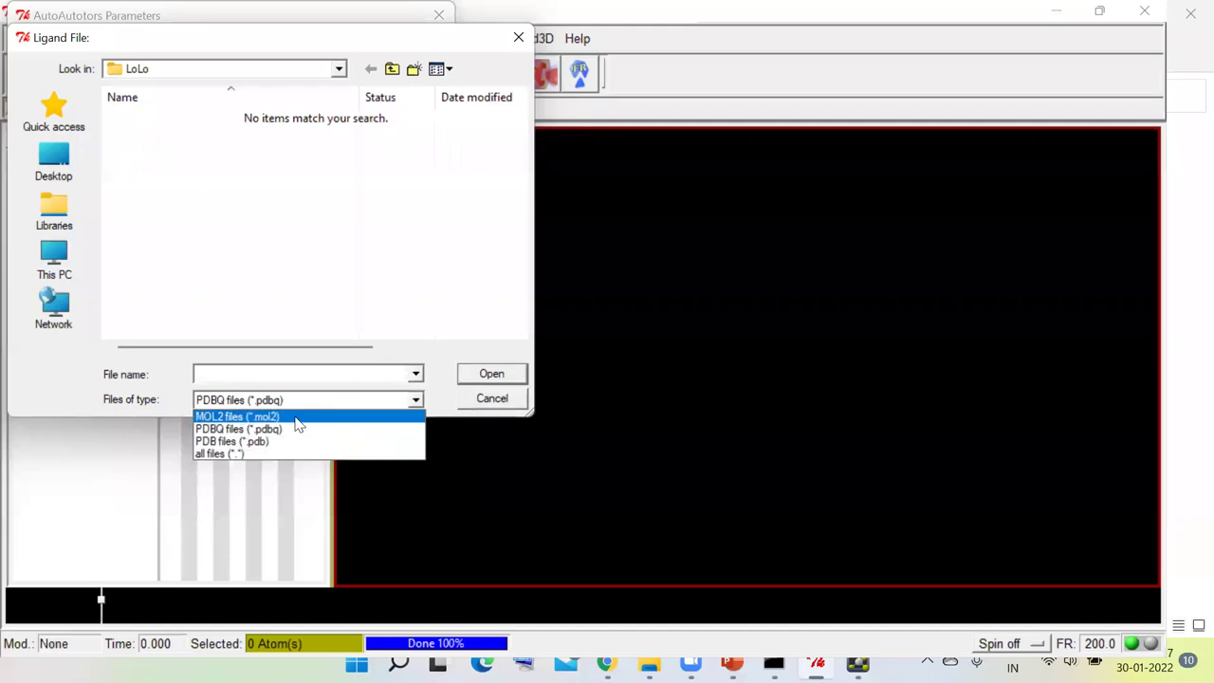
{"action": "left_click", "coordinate": [297, 418]}
{"action": "left_click", "coordinate": [496, 398]}
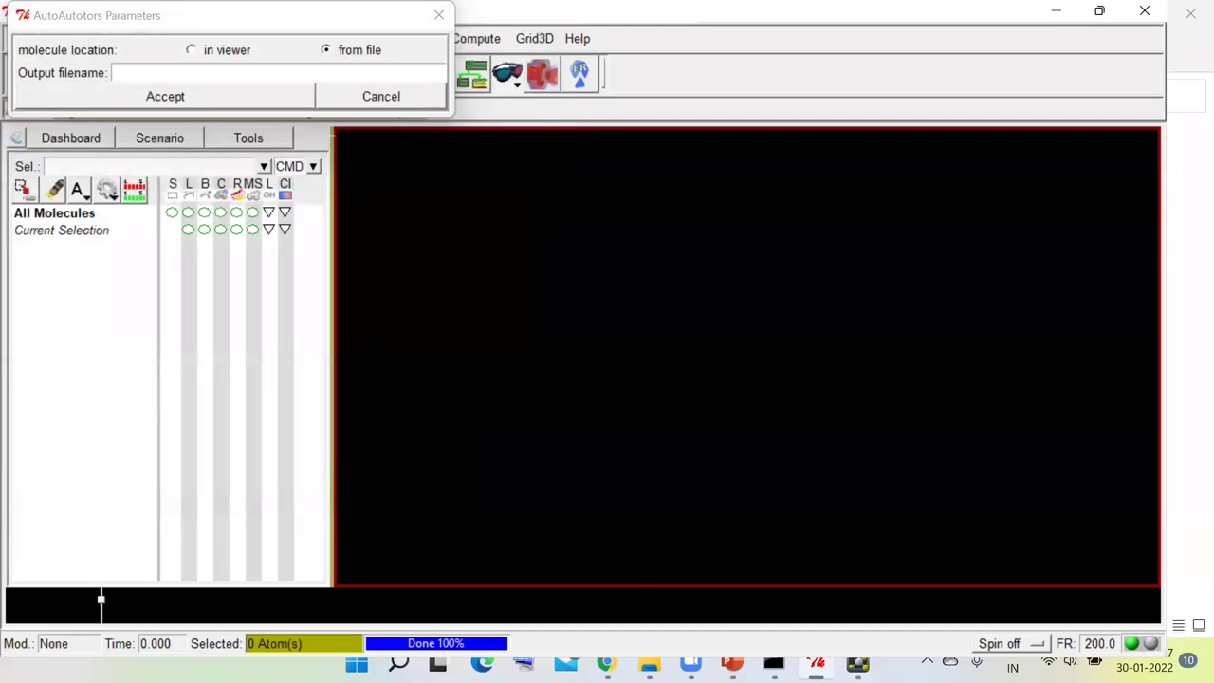
- Switch to File Explorer and check the ligand file's type in its properties, closing them without changes
{"action": "mouse_move", "coordinate": [648, 661]}
{"action": "left_click", "coordinate": [604, 601]}
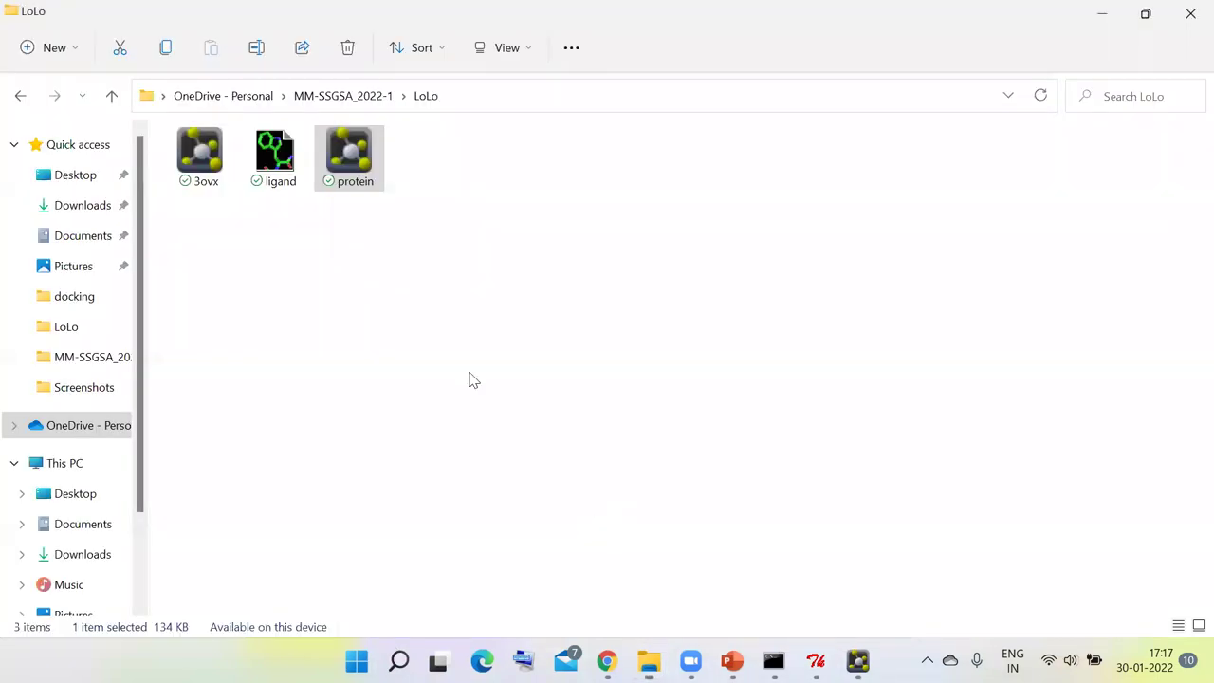
{"action": "left_click", "coordinate": [288, 174]}
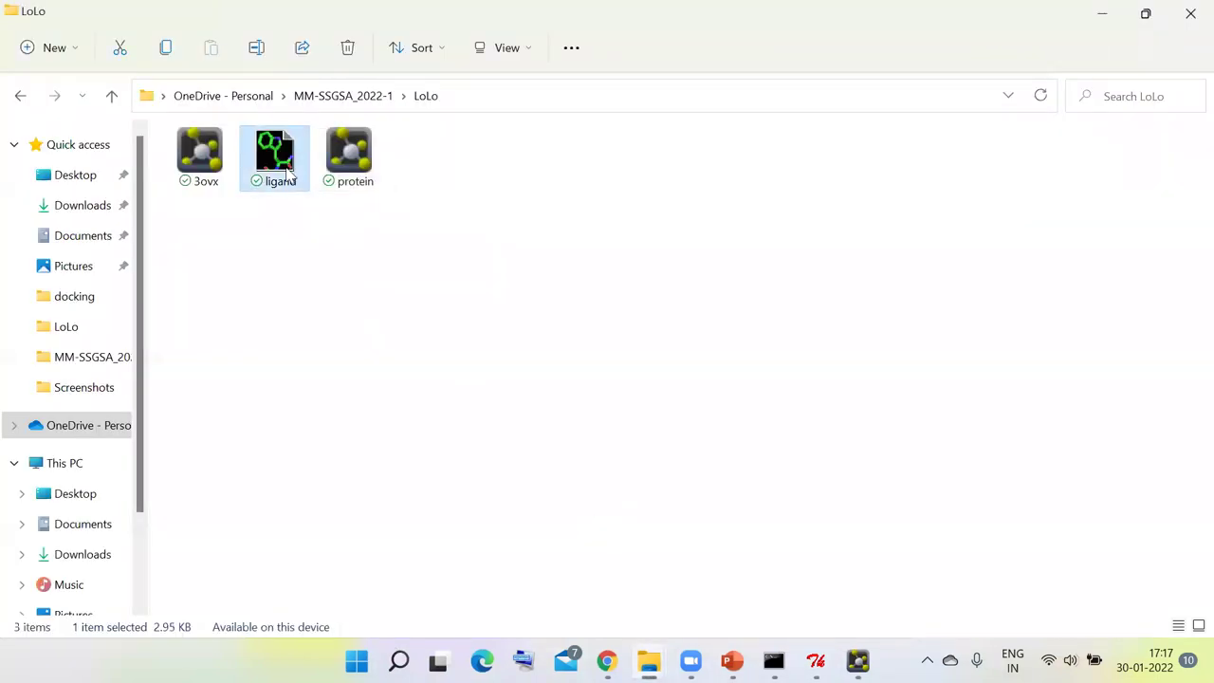
{"action": "double_click", "coordinate": [282, 169]}
{"action": "key", "text": "Menu"}
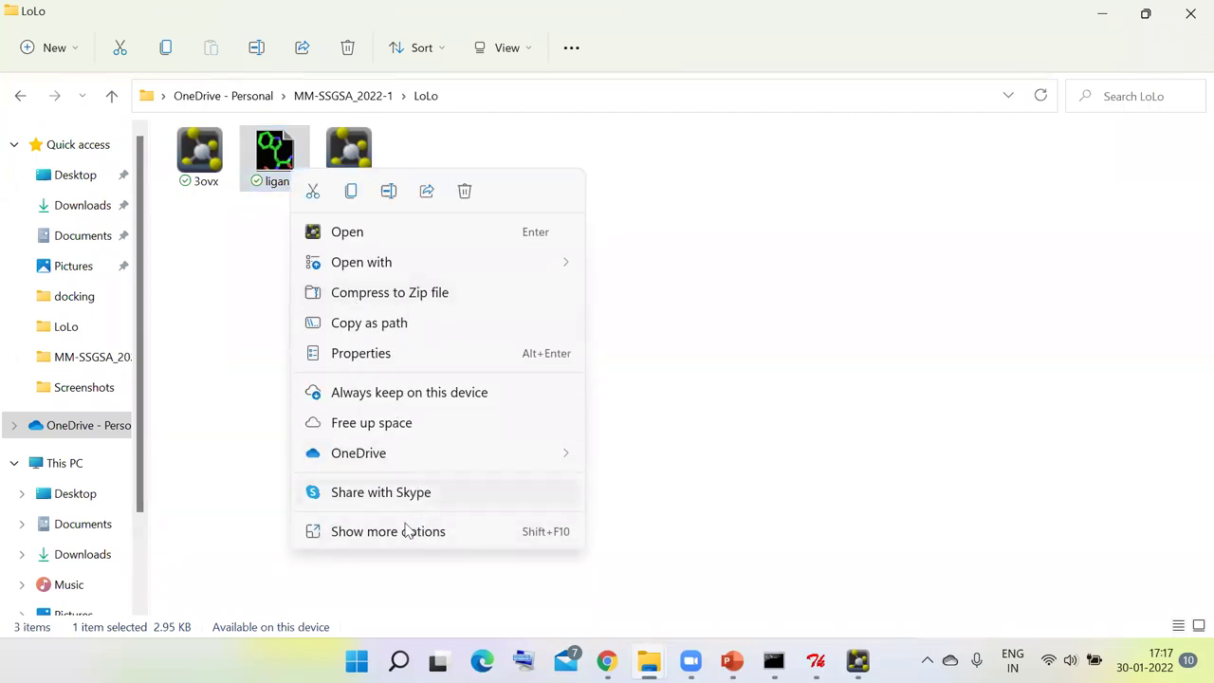
{"action": "left_click", "coordinate": [396, 533]}
{"action": "left_click", "coordinate": [471, 520]}
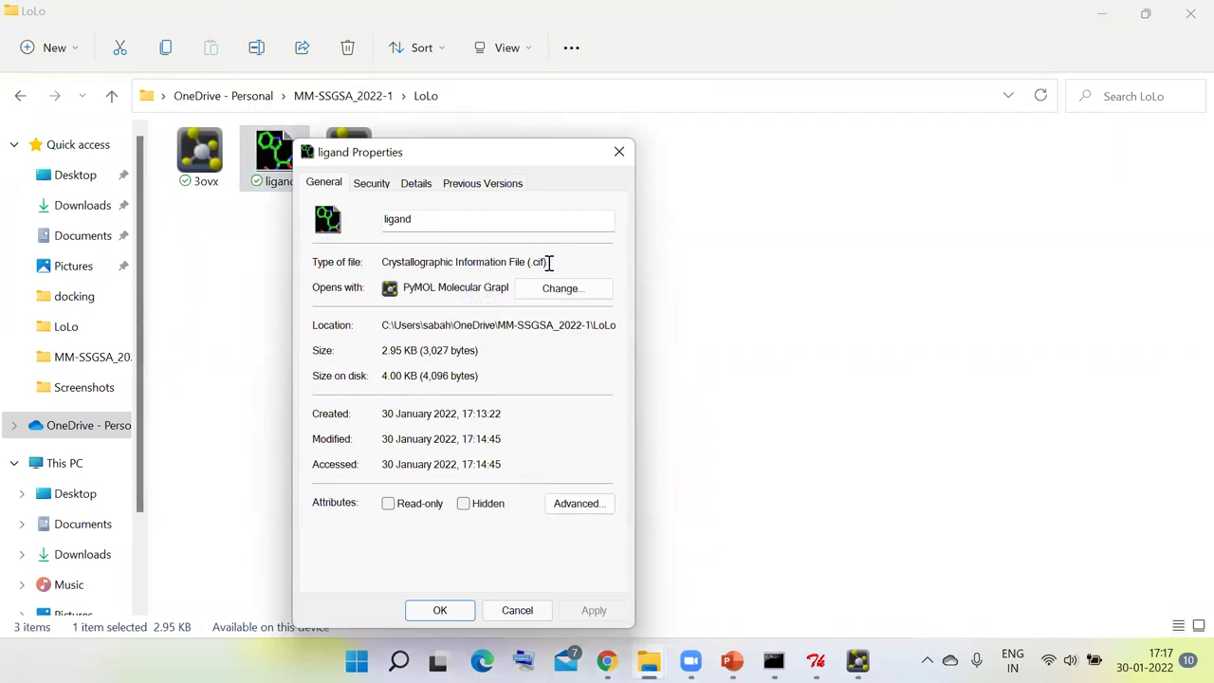
{"action": "left_click", "coordinate": [515, 610]}
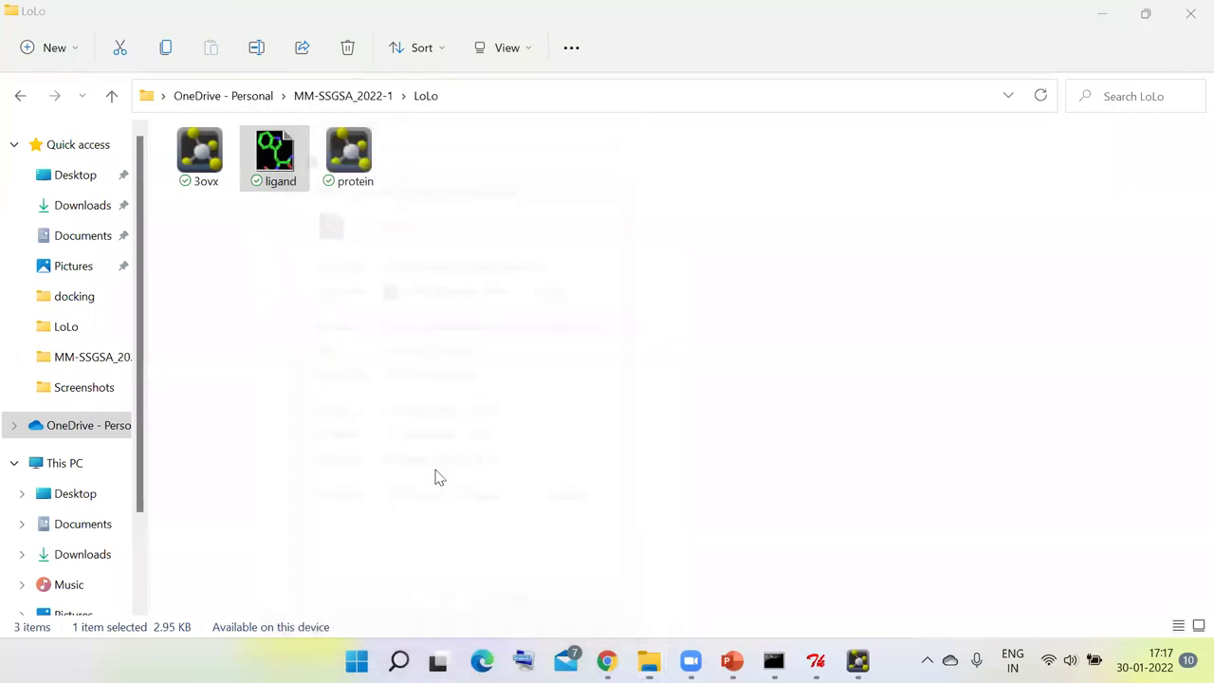
- Open the ligand file in PyMOL and start a molecule export of the enabled selection in its current state
{"action": "double_click", "coordinate": [296, 165]}
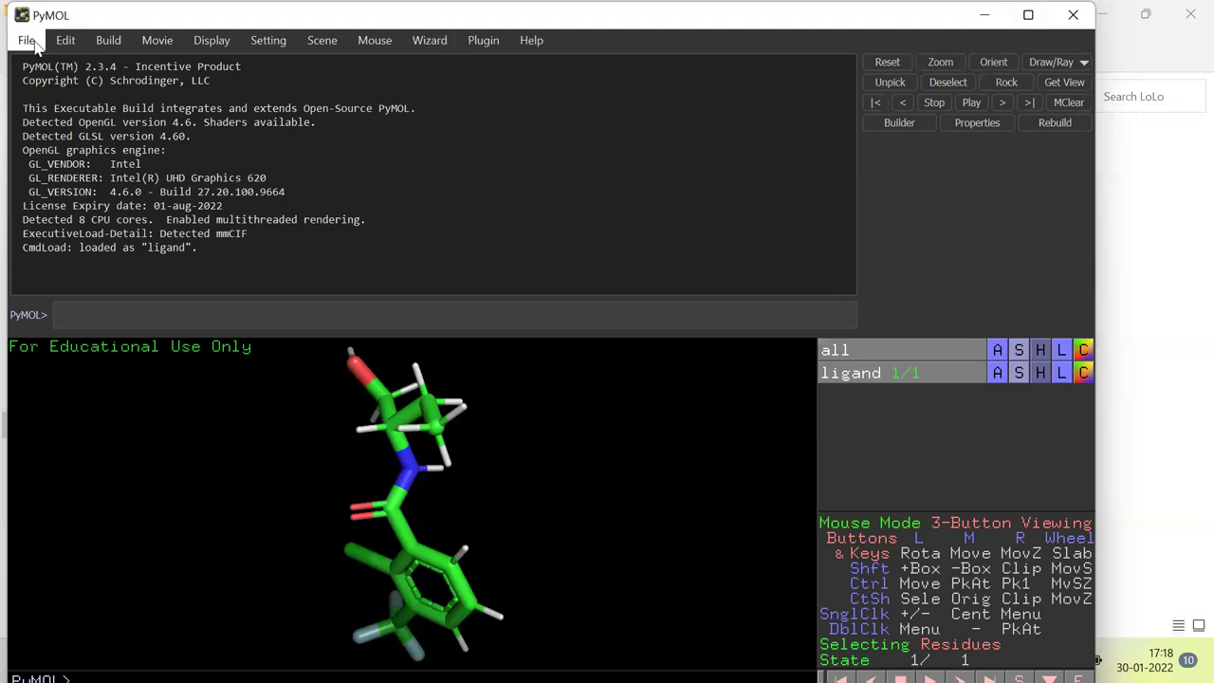
{"action": "left_click", "coordinate": [1159, 9]}
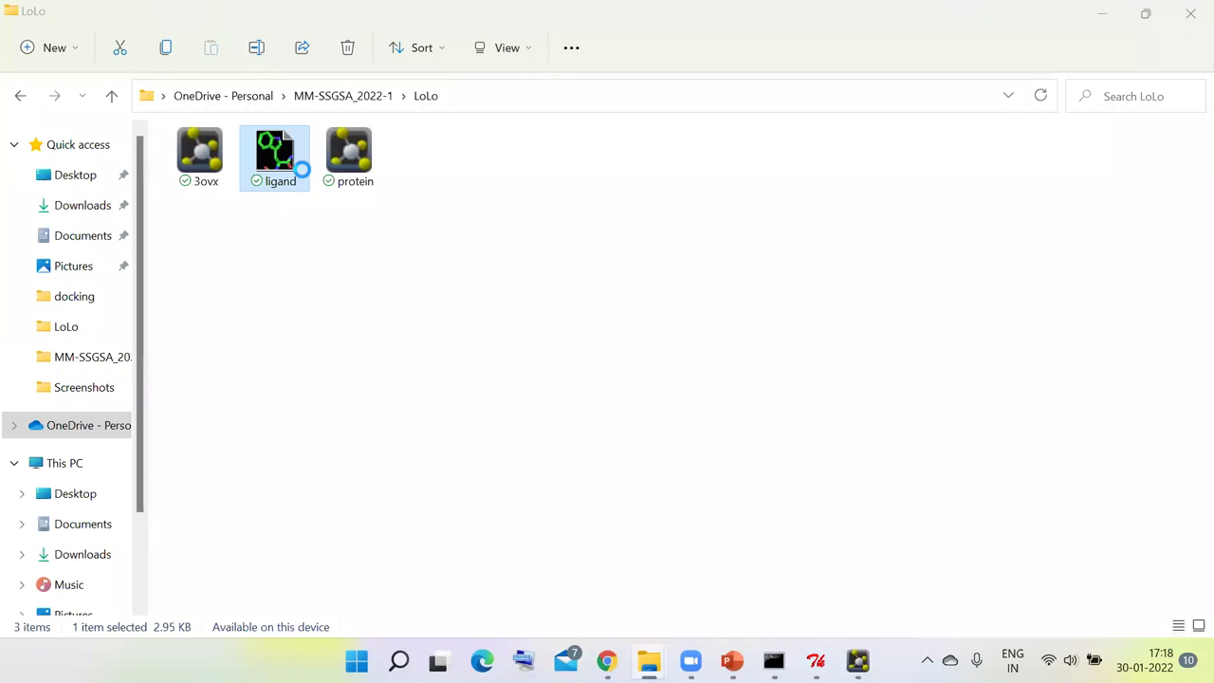
{"action": "double_click", "coordinate": [301, 173]}
{"action": "left_click", "coordinate": [27, 42]}
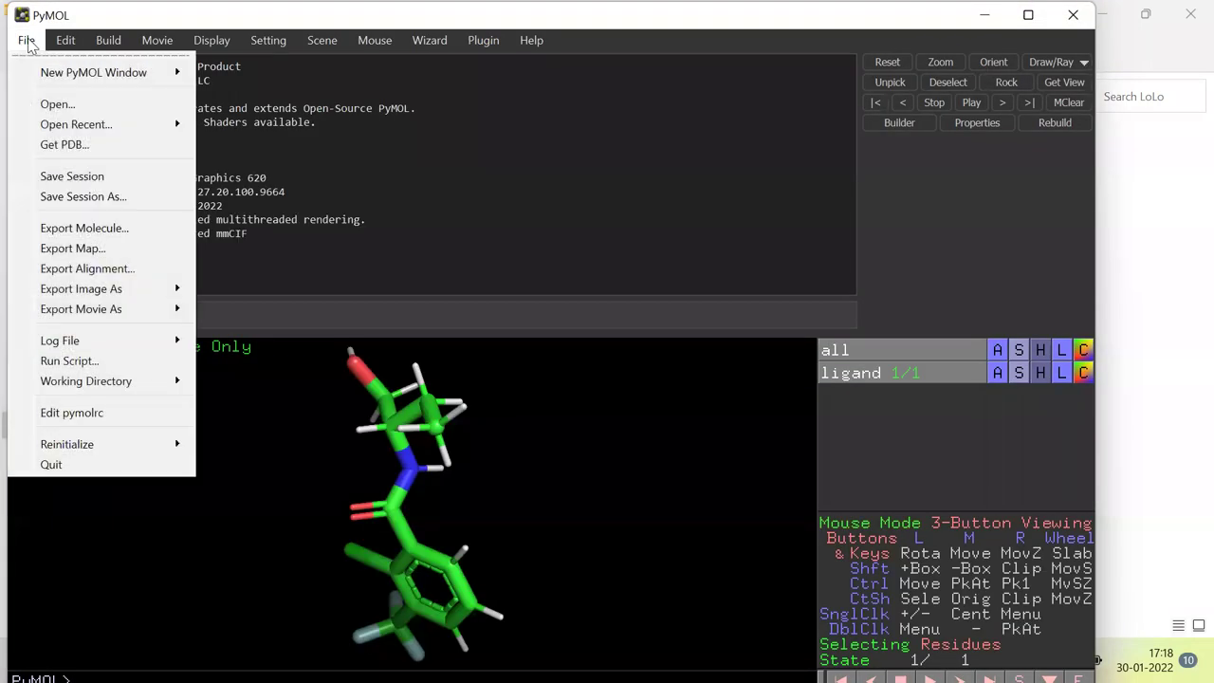
{"action": "left_click", "coordinate": [94, 227]}
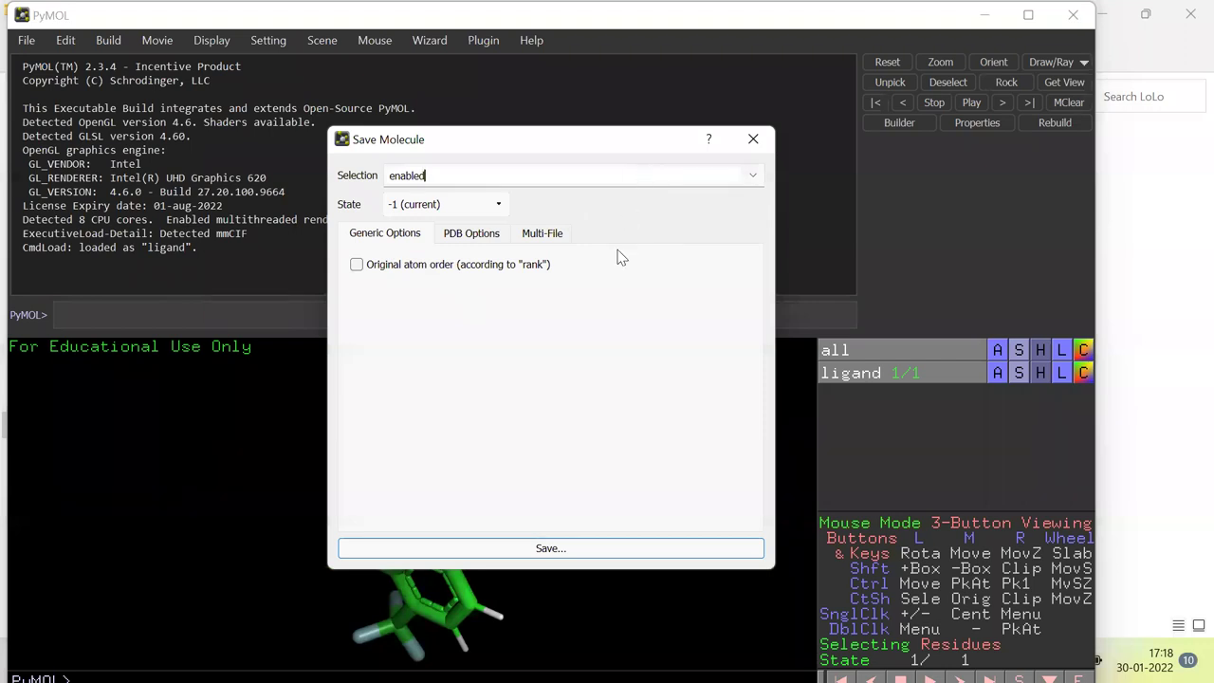
{"action": "left_click", "coordinate": [534, 547]}
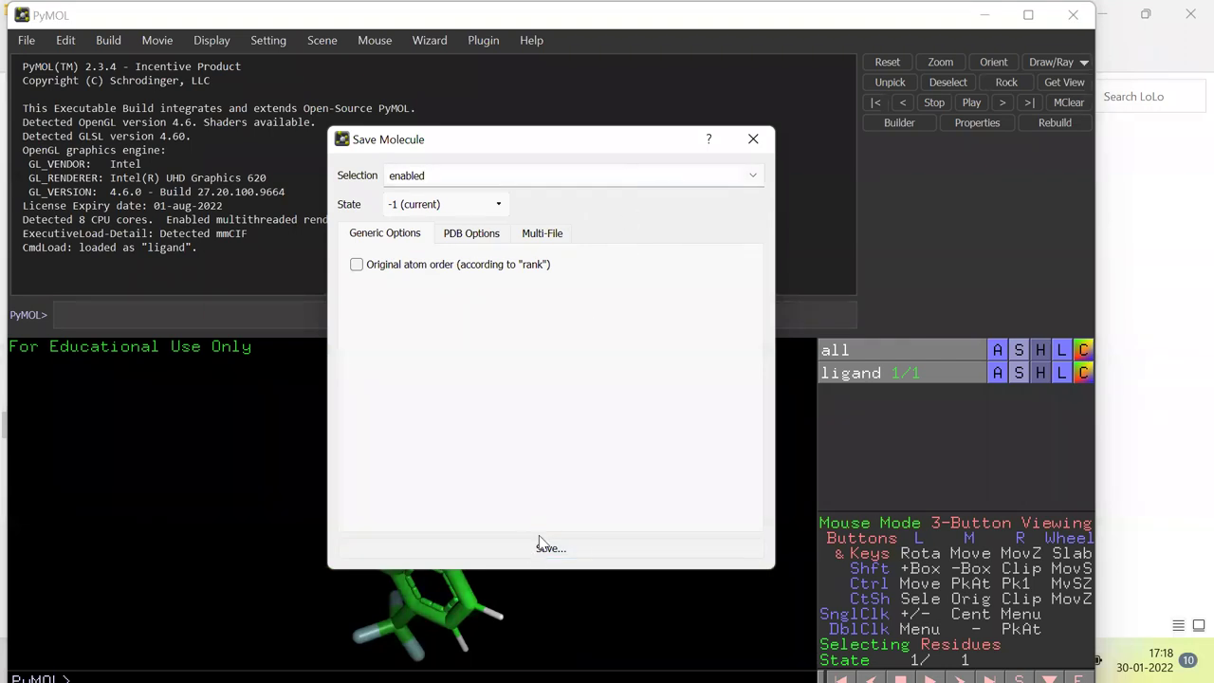
- Save the molecule in the LoLo folder as a PDB file named ligand
{"action": "left_click", "coordinate": [349, 403]}
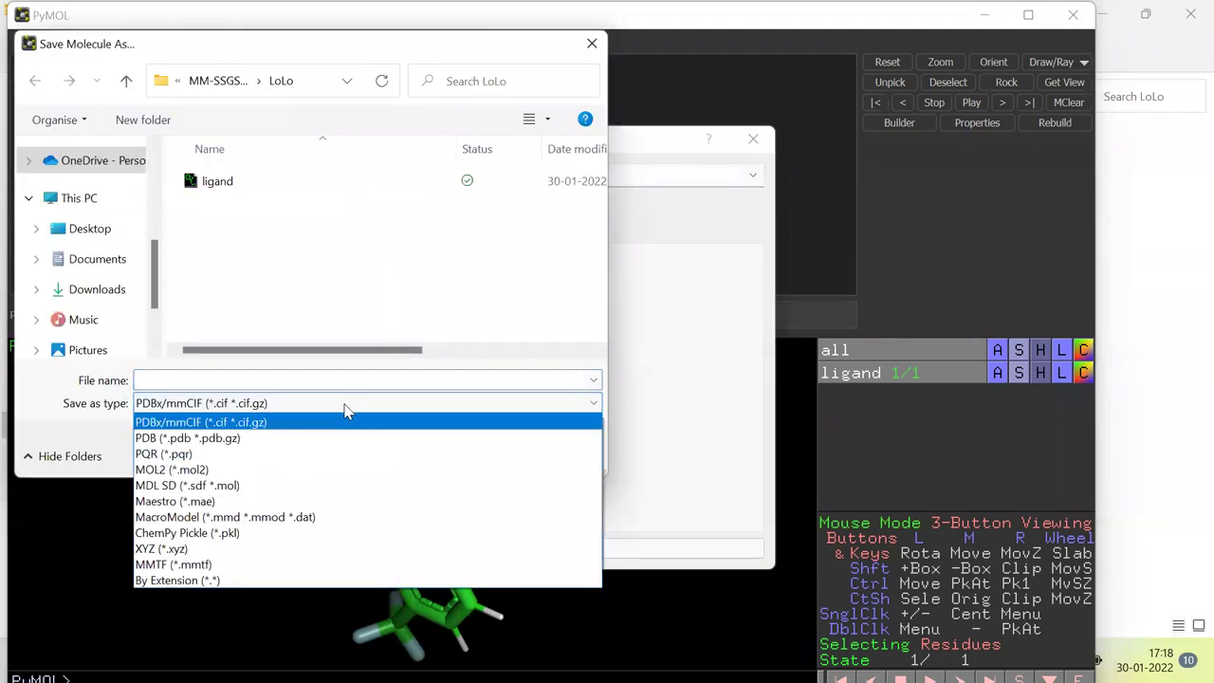
{"action": "left_click", "coordinate": [259, 439]}
{"action": "left_click", "coordinate": [253, 382]}
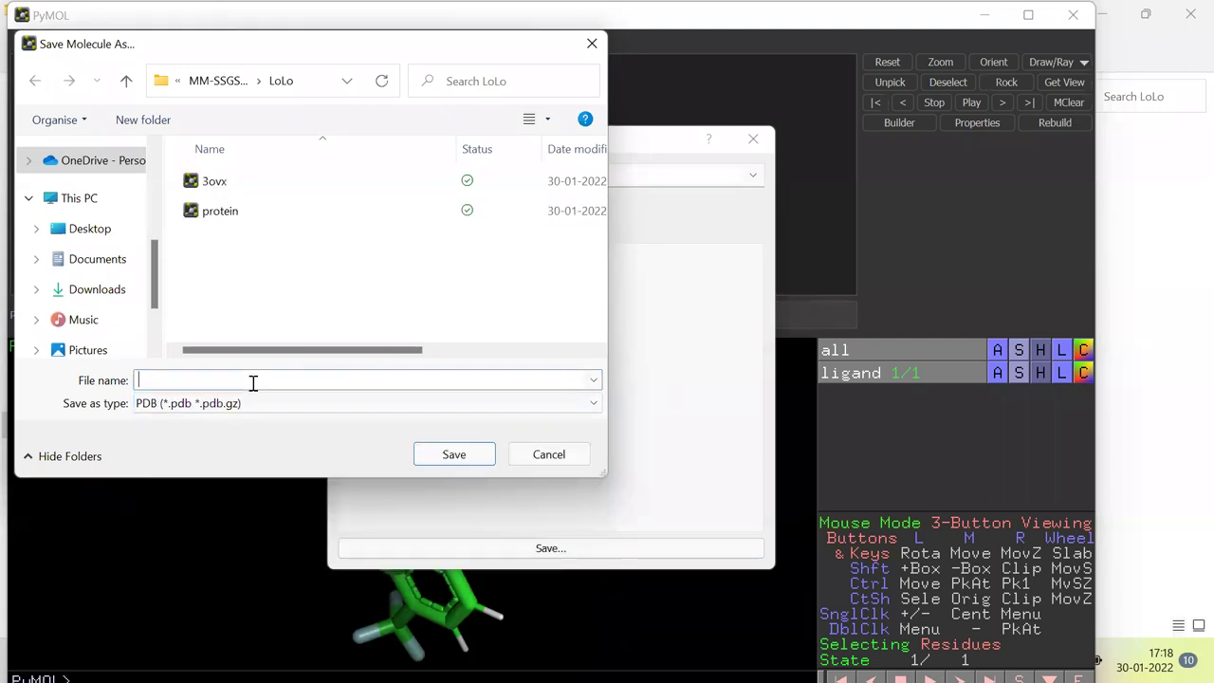
{"action": "type", "text": "rece"}
{"action": "key", "text": "BackSpace"}
{"action": "key", "text": "BackSpace"}
{"action": "key", "text": "BackSpace"}
{"action": "type", "text": "ligand"}
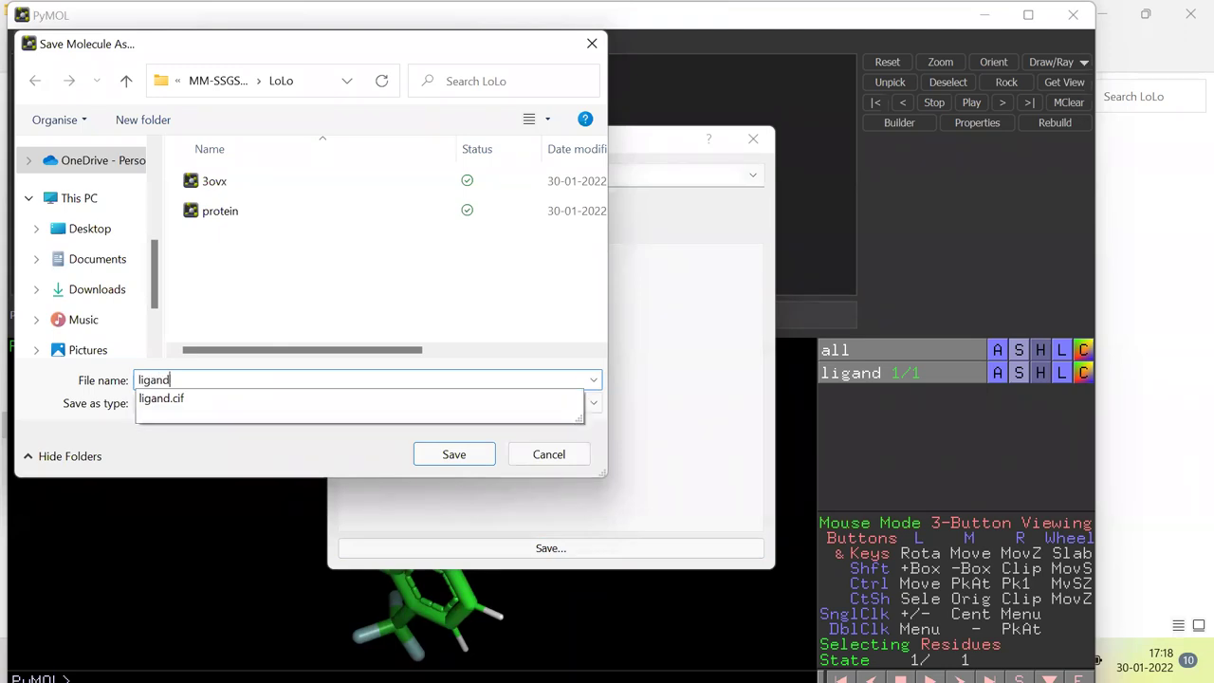
{"action": "left_click", "coordinate": [334, 438]}
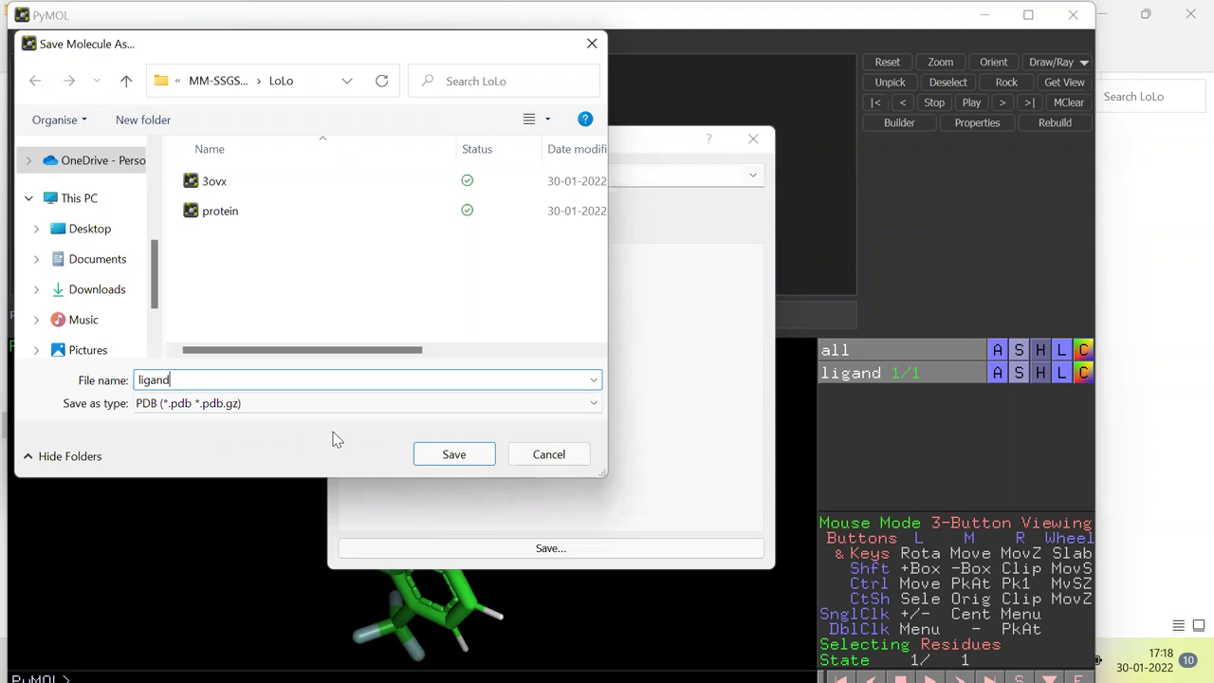
{"action": "left_click", "coordinate": [485, 463]}
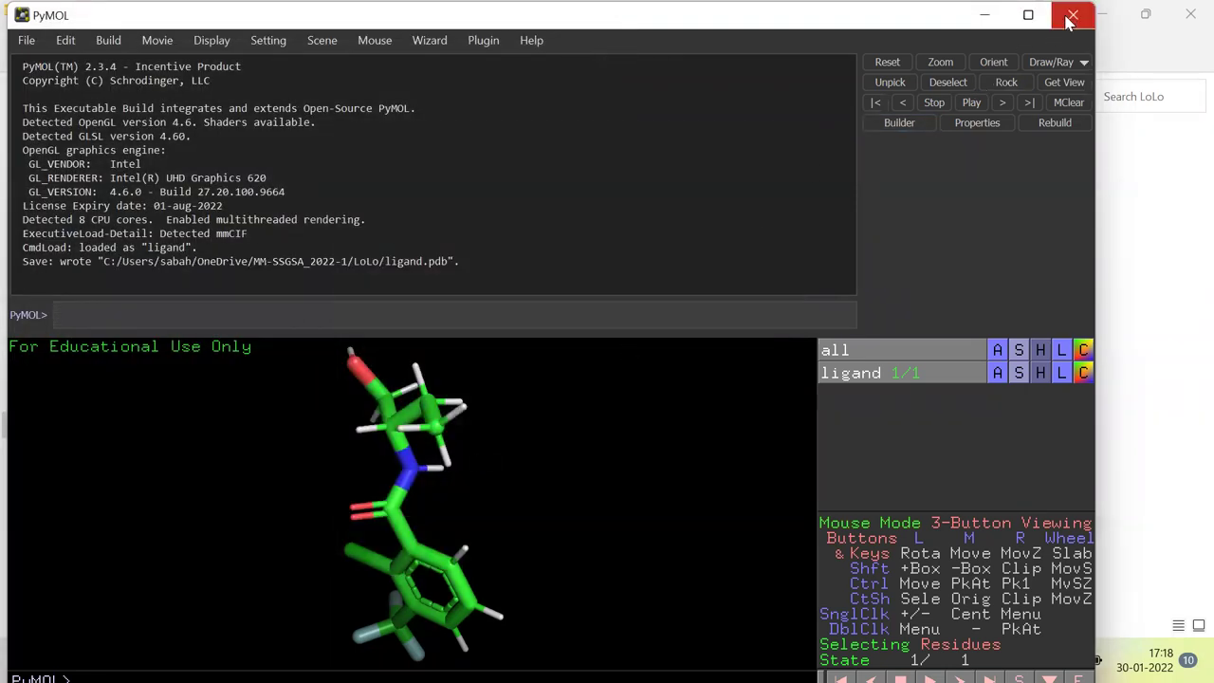
- Switch to File Explorer and open the exported ligand PDB file in PyMOL to inspect its structure
{"action": "key", "text": "alt+Tab"}
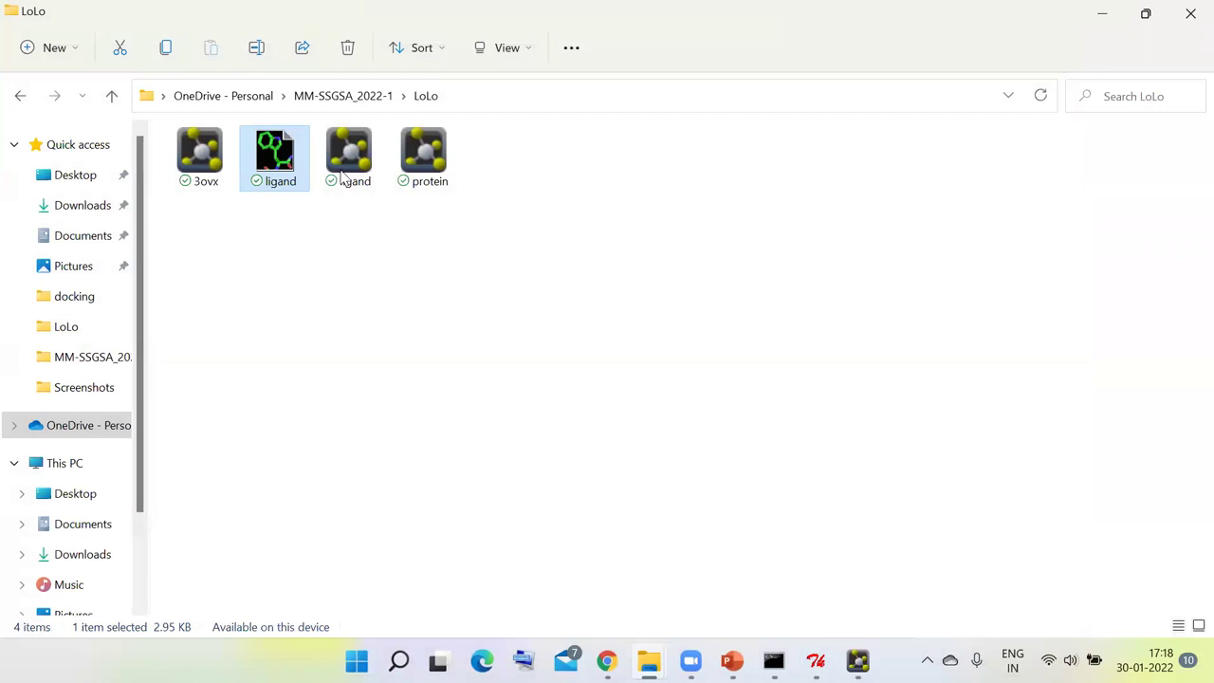
{"action": "left_click", "coordinate": [367, 178]}
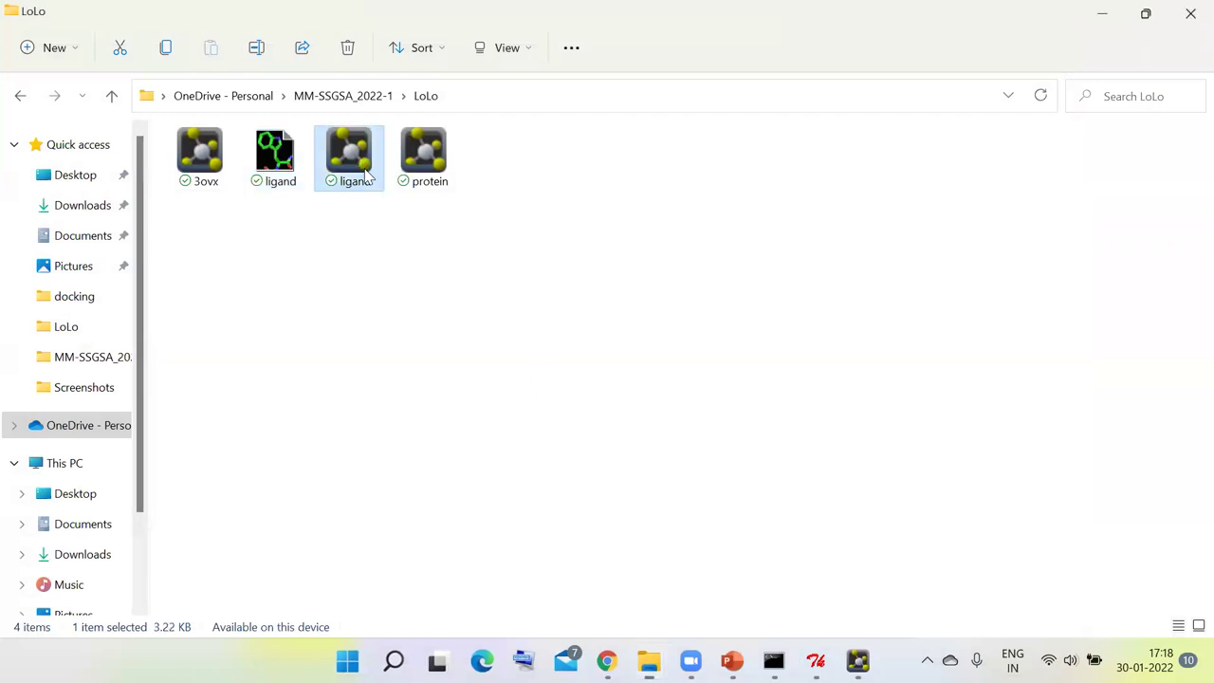
{"action": "double_click", "coordinate": [370, 176]}
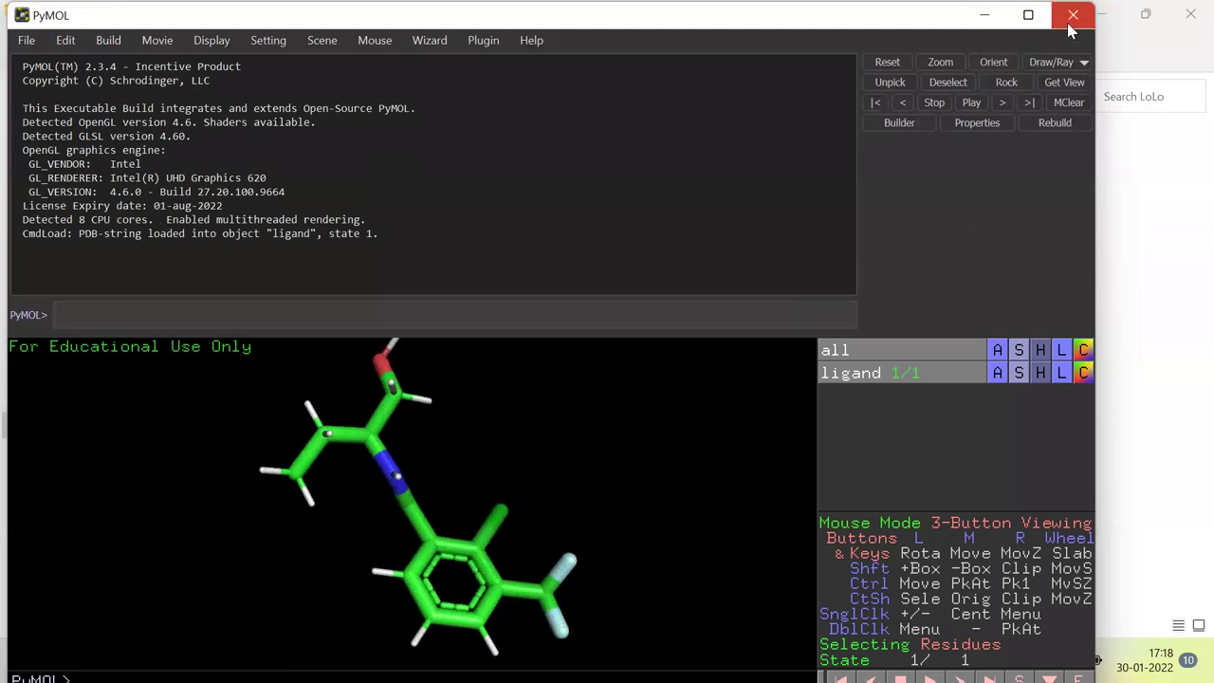
- Switch to AutoDockTools and clear the pending ligand Quick Setup that has no file chosen, closing the Python shell and the ligand chooser
{"action": "key", "text": "alt+Tab"}
{"action": "key", "text": "alt+Tab"}
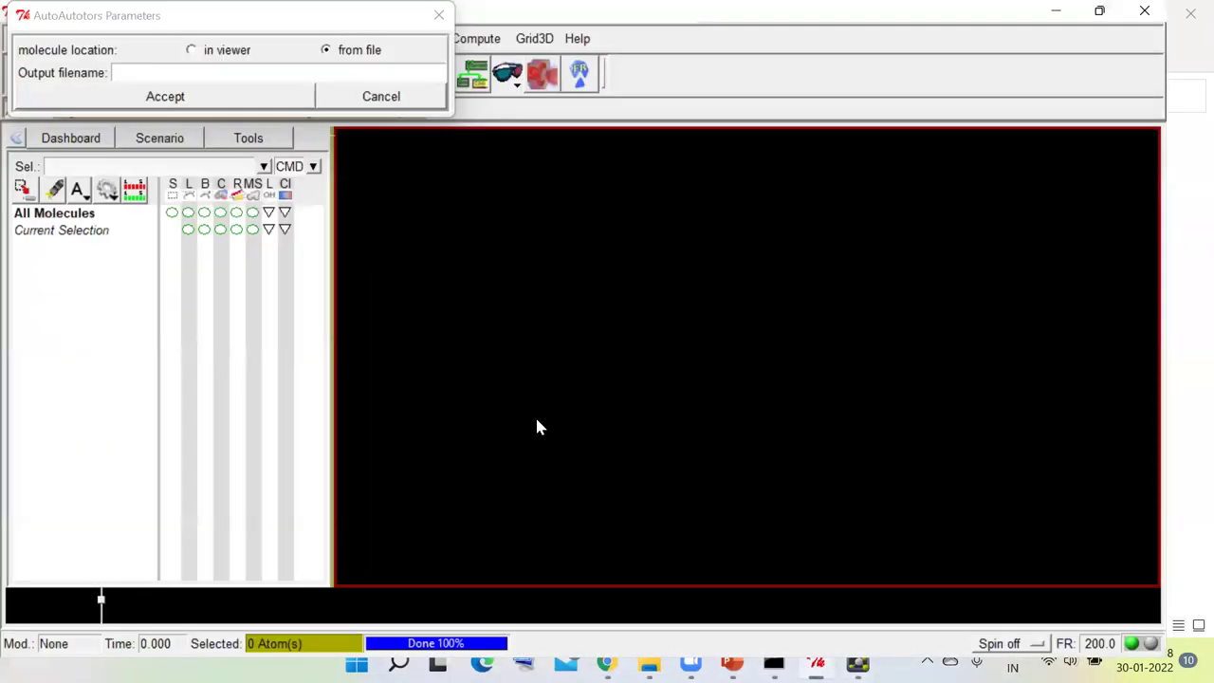
{"action": "left_click", "coordinate": [272, 97]}
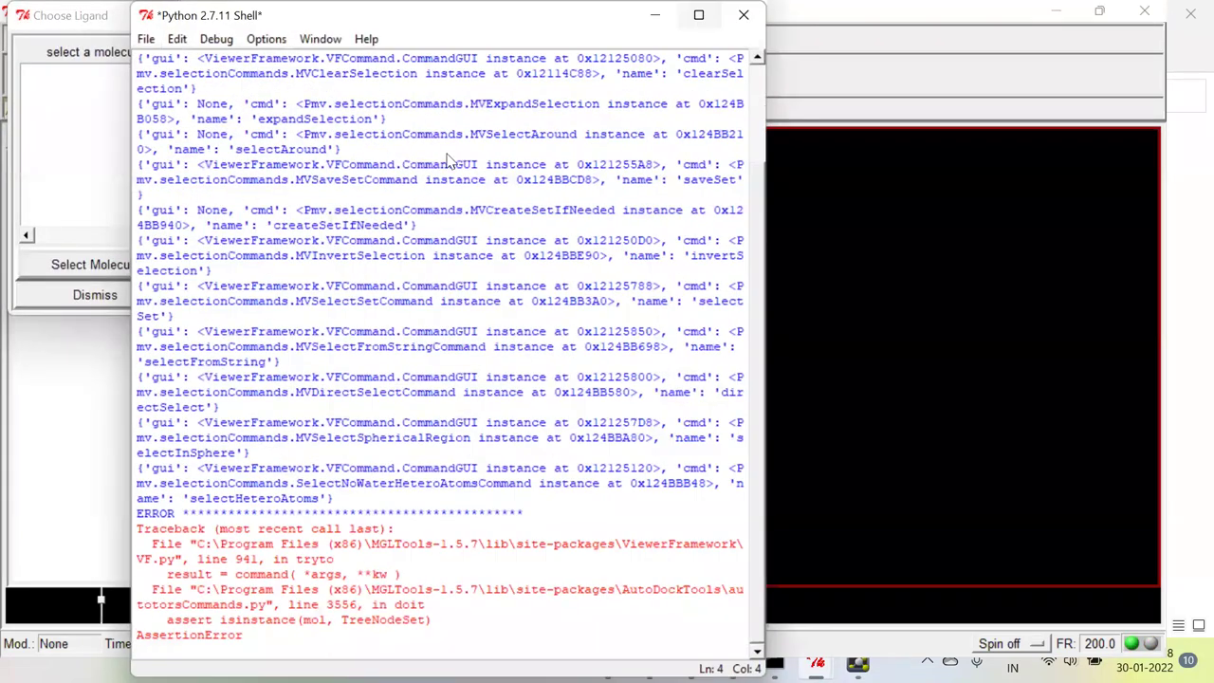
{"action": "left_click", "coordinate": [724, 21]}
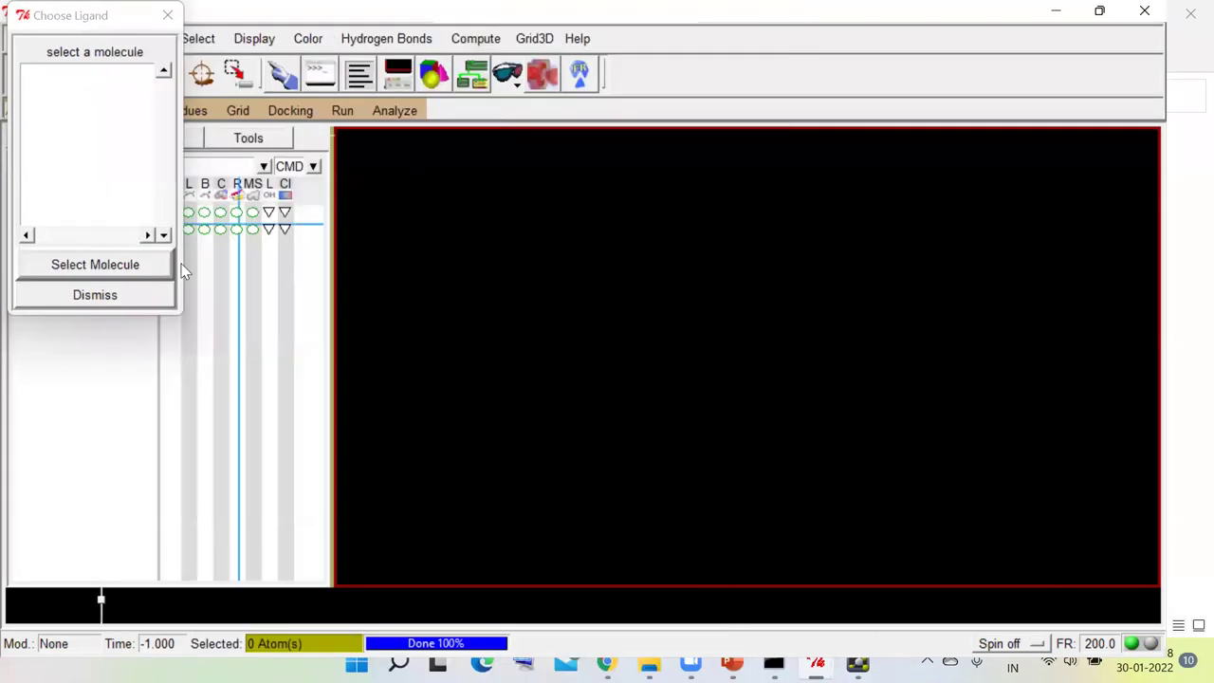
{"action": "left_click", "coordinate": [126, 292]}
- Run the ligand Quick Setup on the ligand PDB file from the LoLo folder, with ligand.out.pdbqt as the output file
{"action": "left_click", "coordinate": [76, 110]}
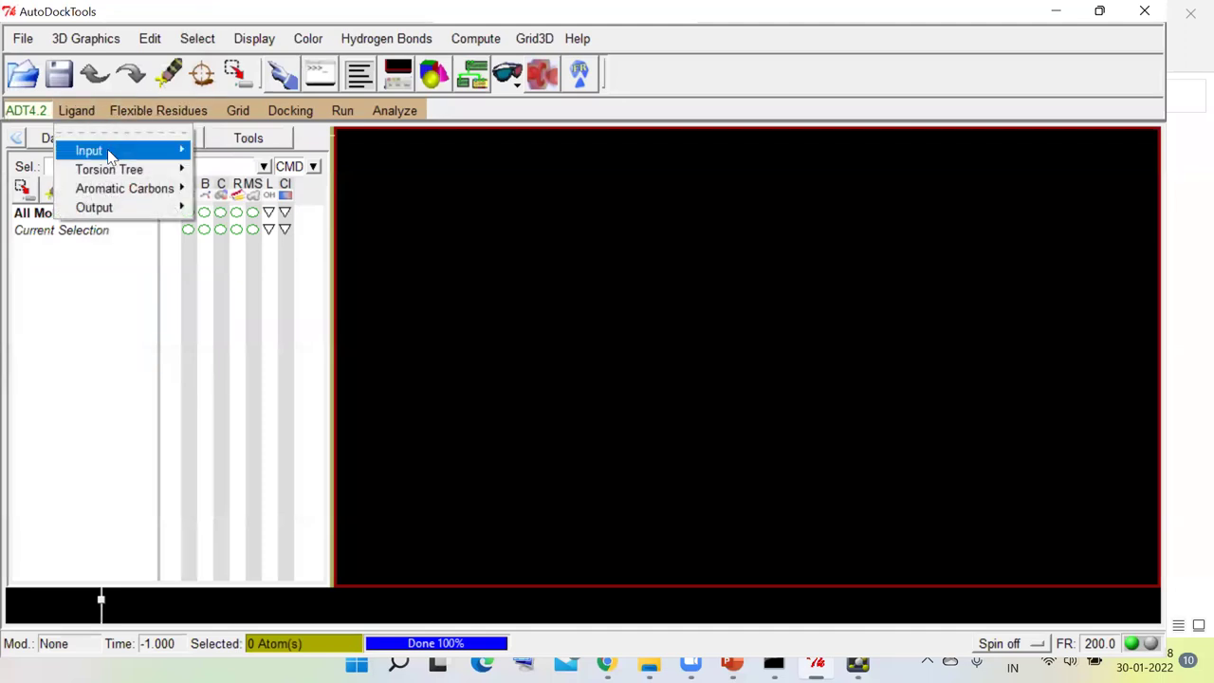
{"action": "mouse_move", "coordinate": [142, 149]}
{"action": "left_click", "coordinate": [242, 222]}
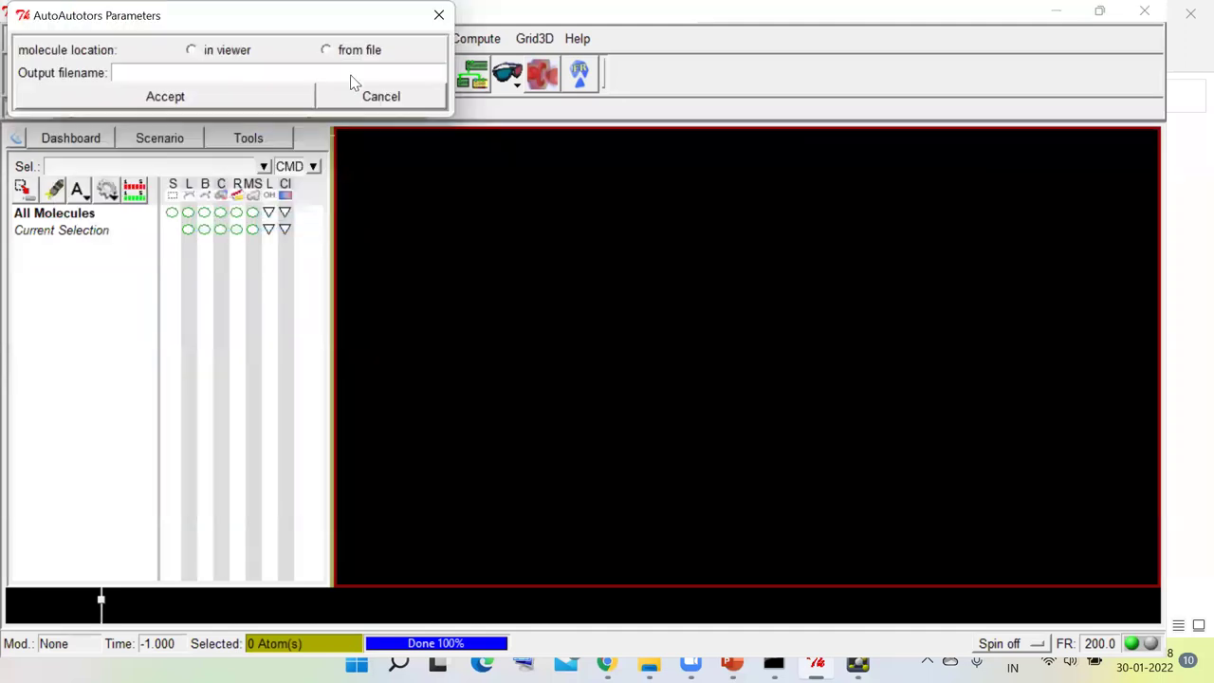
{"action": "left_click", "coordinate": [343, 55]}
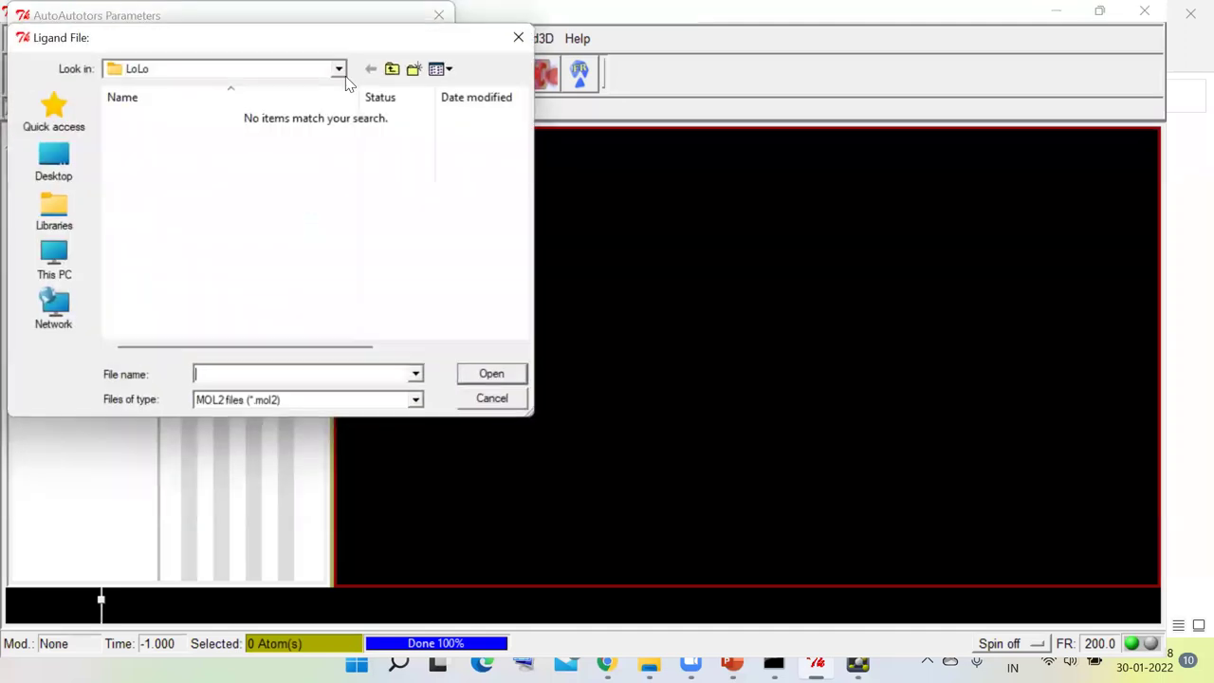
{"action": "left_click", "coordinate": [339, 400]}
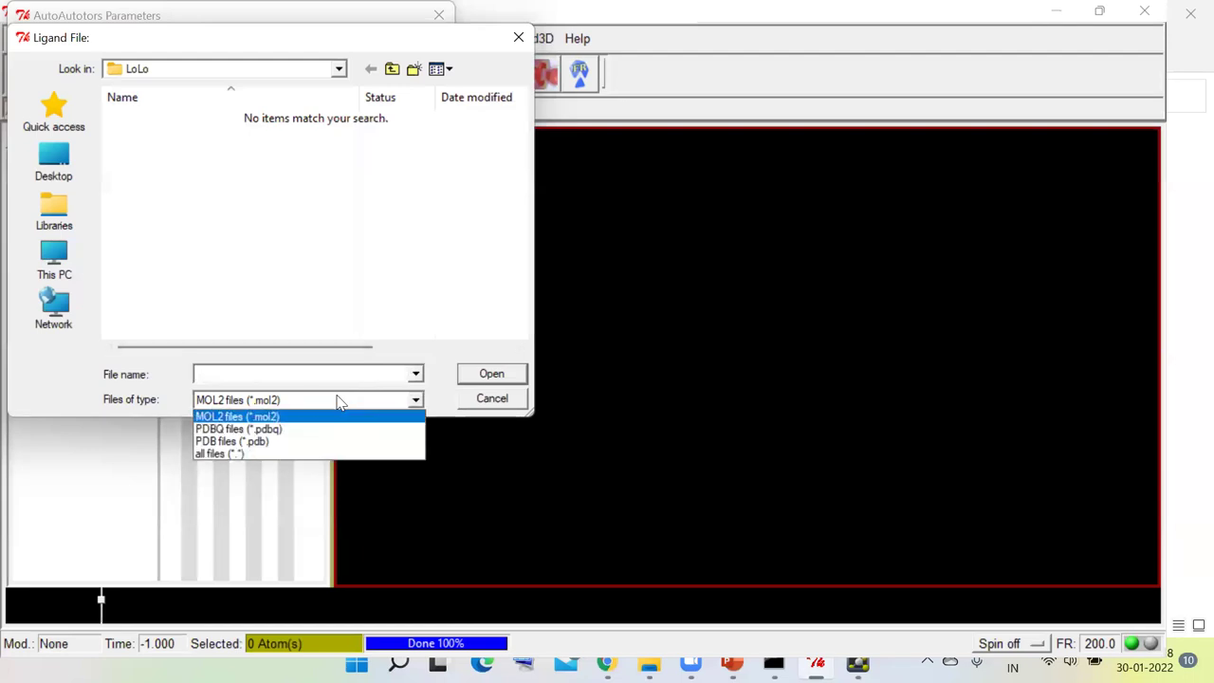
{"action": "left_click", "coordinate": [235, 444]}
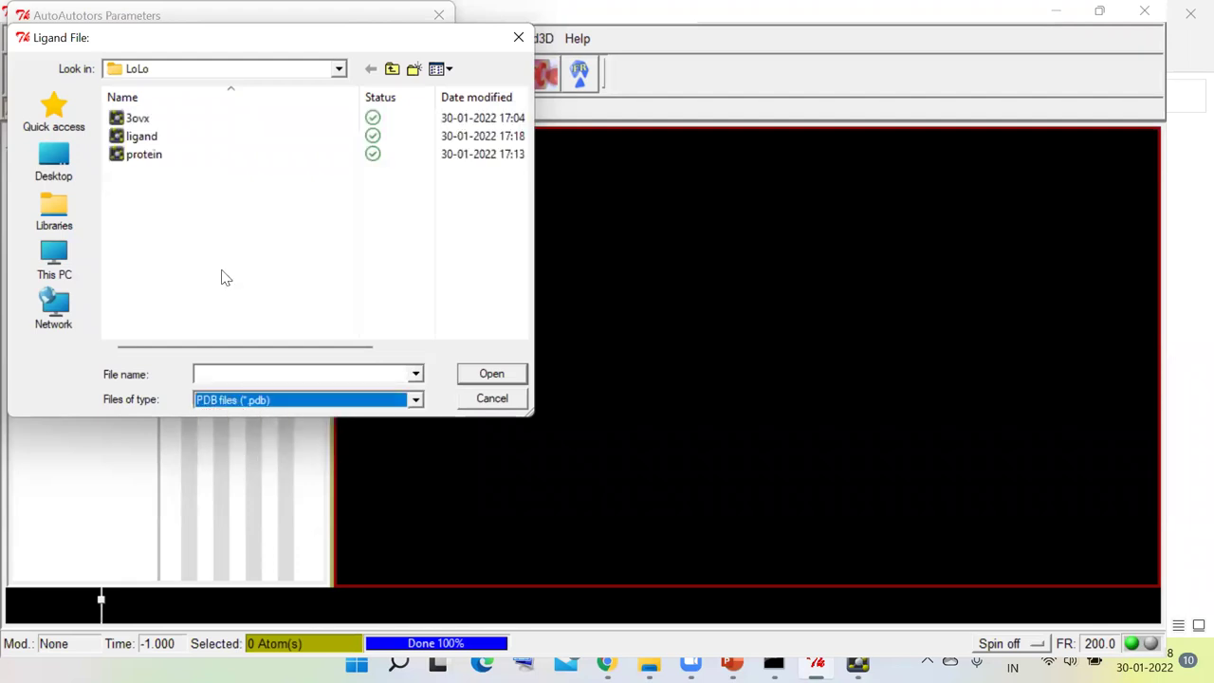
{"action": "left_click", "coordinate": [175, 140]}
{"action": "double_click", "coordinate": [174, 141]}
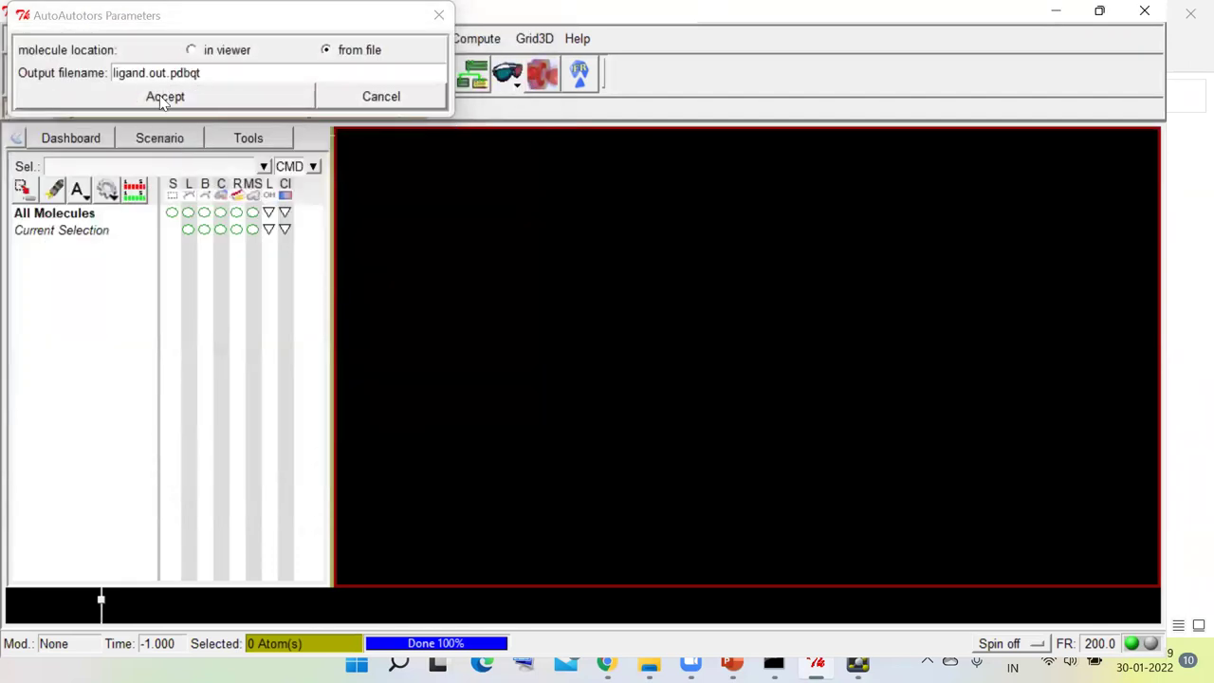
{"action": "left_click", "coordinate": [163, 97]}
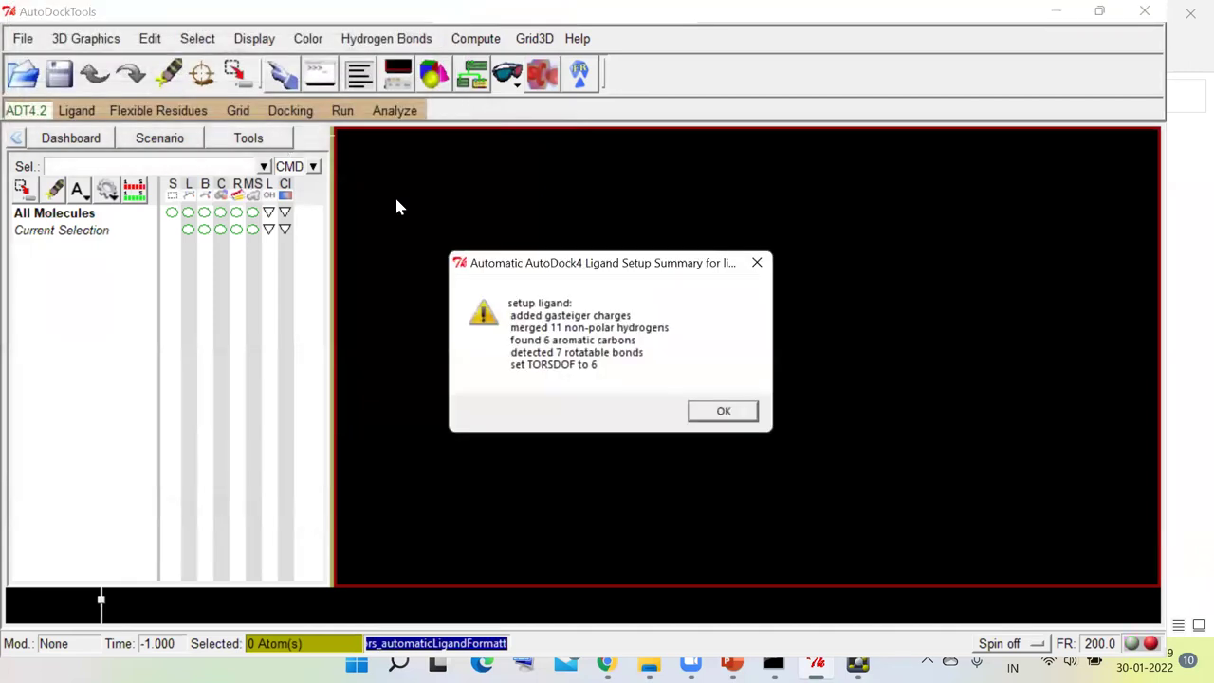
{"action": "left_click", "coordinate": [722, 415]}
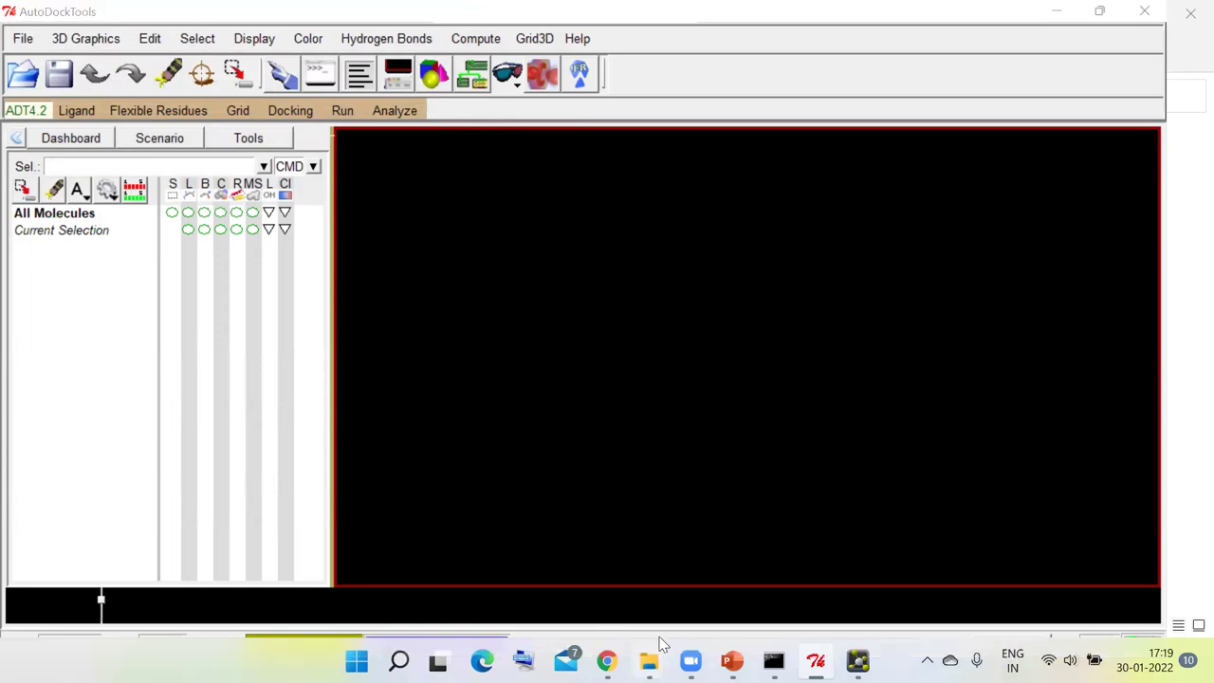
- Switch to File Explorer and check the LoLo folder for the ligand.out file
{"action": "mouse_move", "coordinate": [649, 661]}
{"action": "left_click", "coordinate": [593, 579]}
{"action": "left_click", "coordinate": [399, 315]}
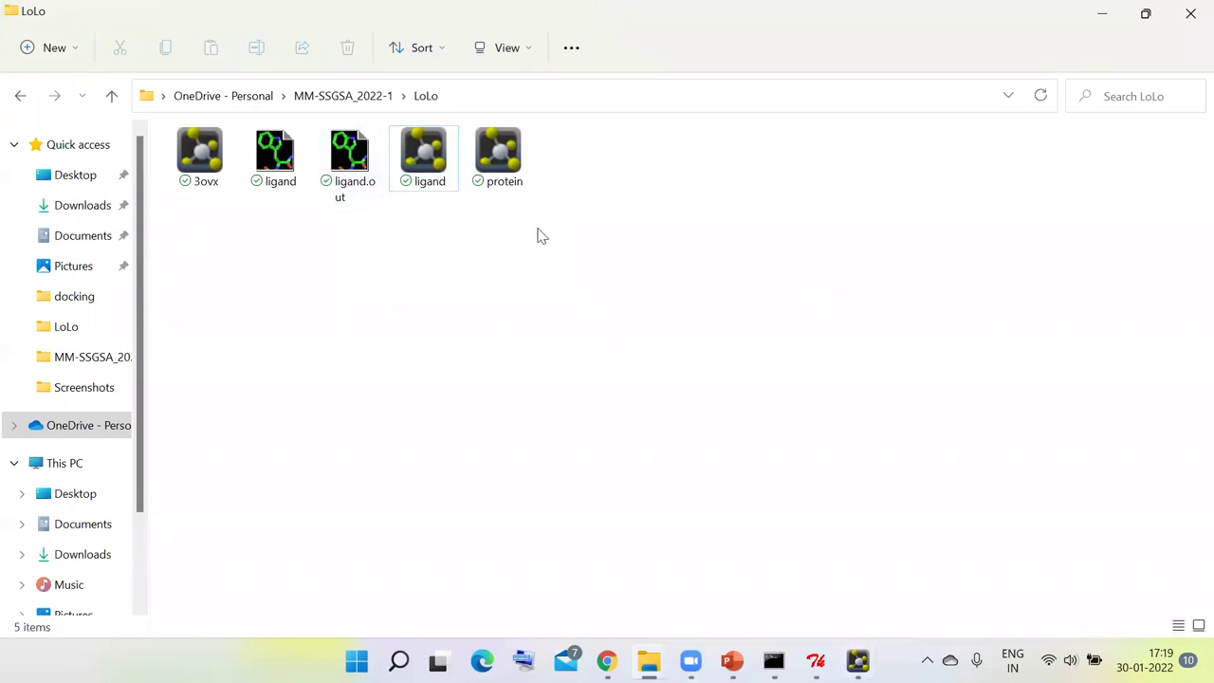
{"action": "left_click", "coordinate": [370, 191]}
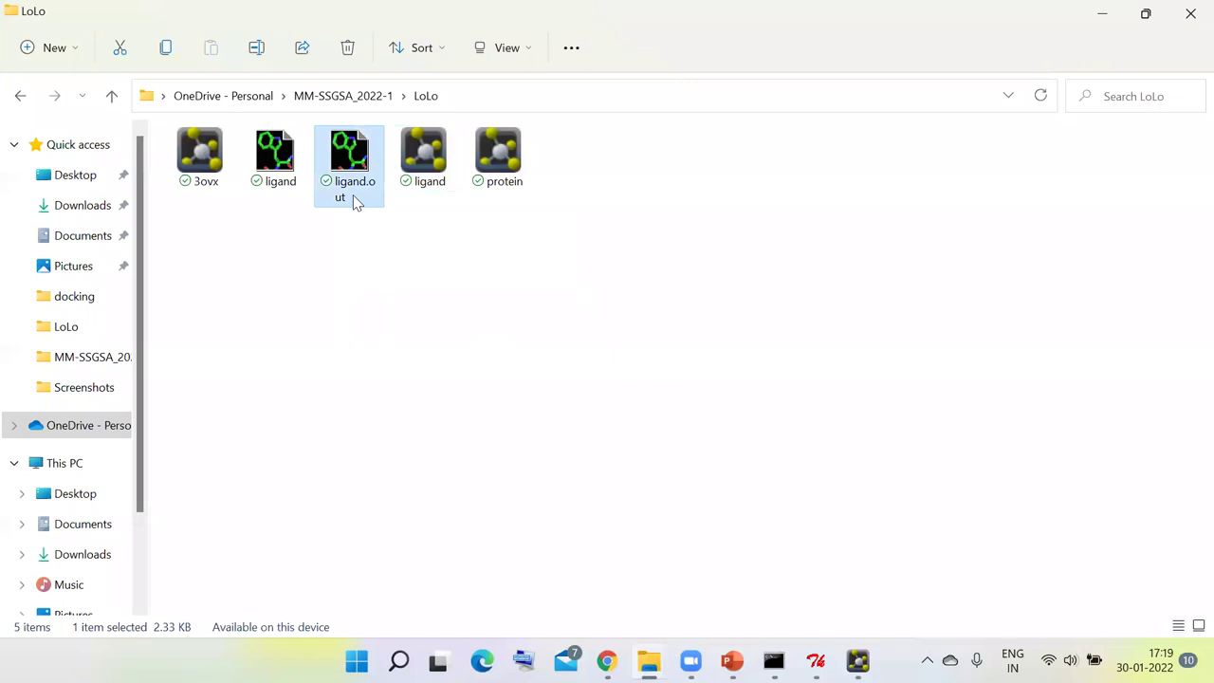
{"action": "left_click", "coordinate": [355, 202]}
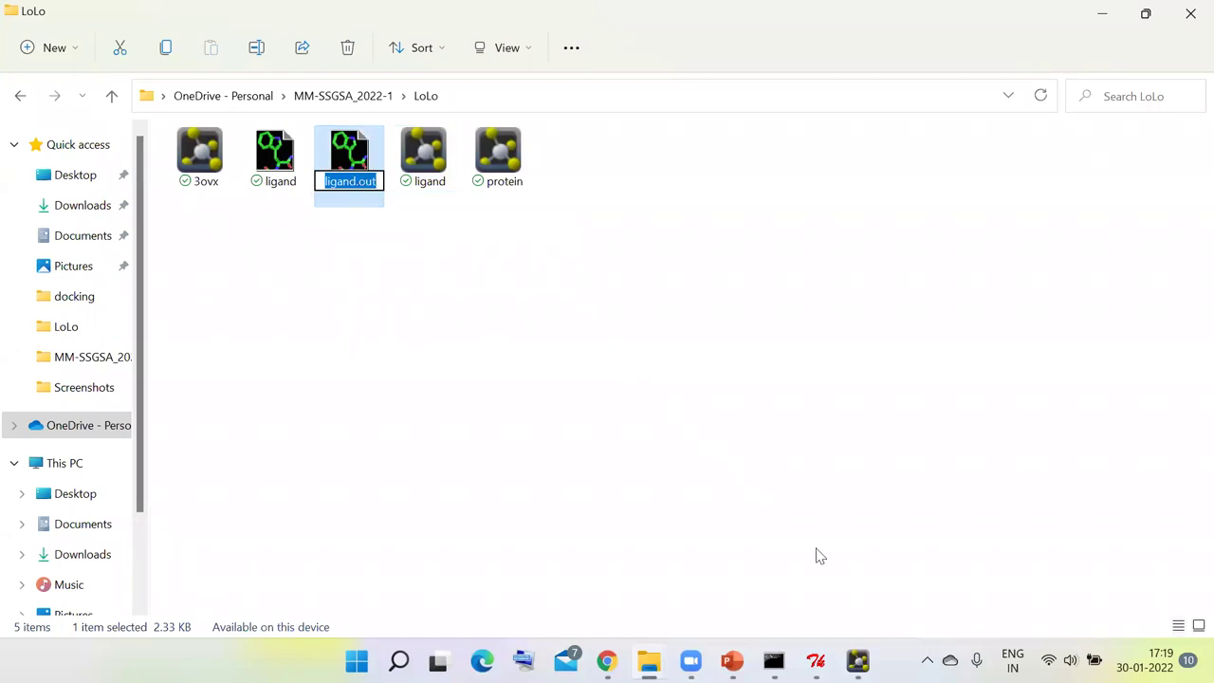
- Return to AutoDockTools, load the ligand.out PDBQT file as the AutoDock4 ligand and rotate it to examine its structure
{"action": "left_click", "coordinate": [815, 661]}
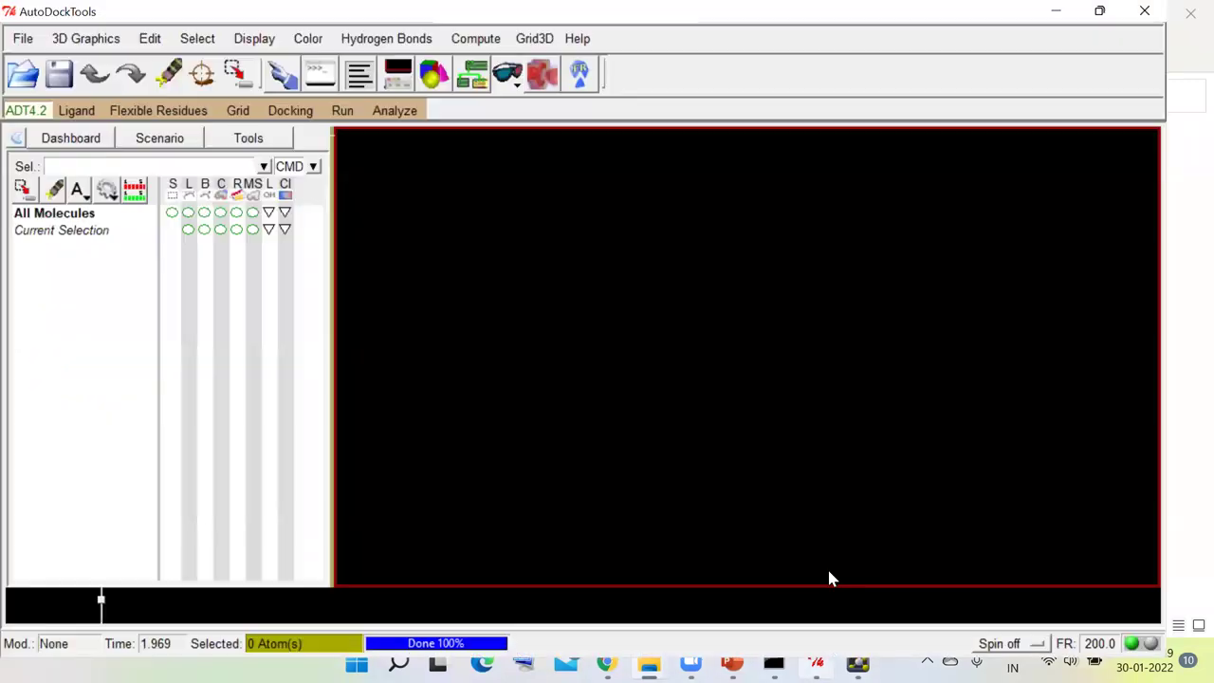
{"action": "left_click", "coordinate": [75, 110]}
{"action": "mouse_move", "coordinate": [94, 149]}
{"action": "left_click", "coordinate": [233, 167]}
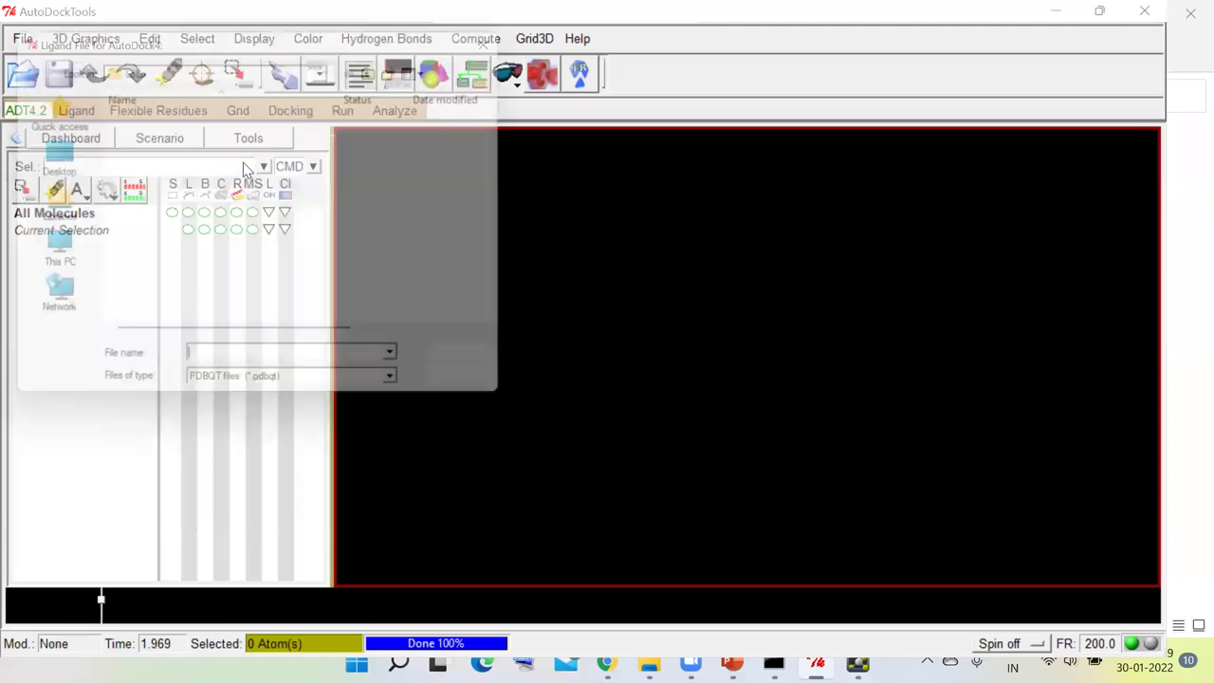
{"action": "left_click", "coordinate": [483, 398]}
{"action": "left_click", "coordinate": [76, 110]}
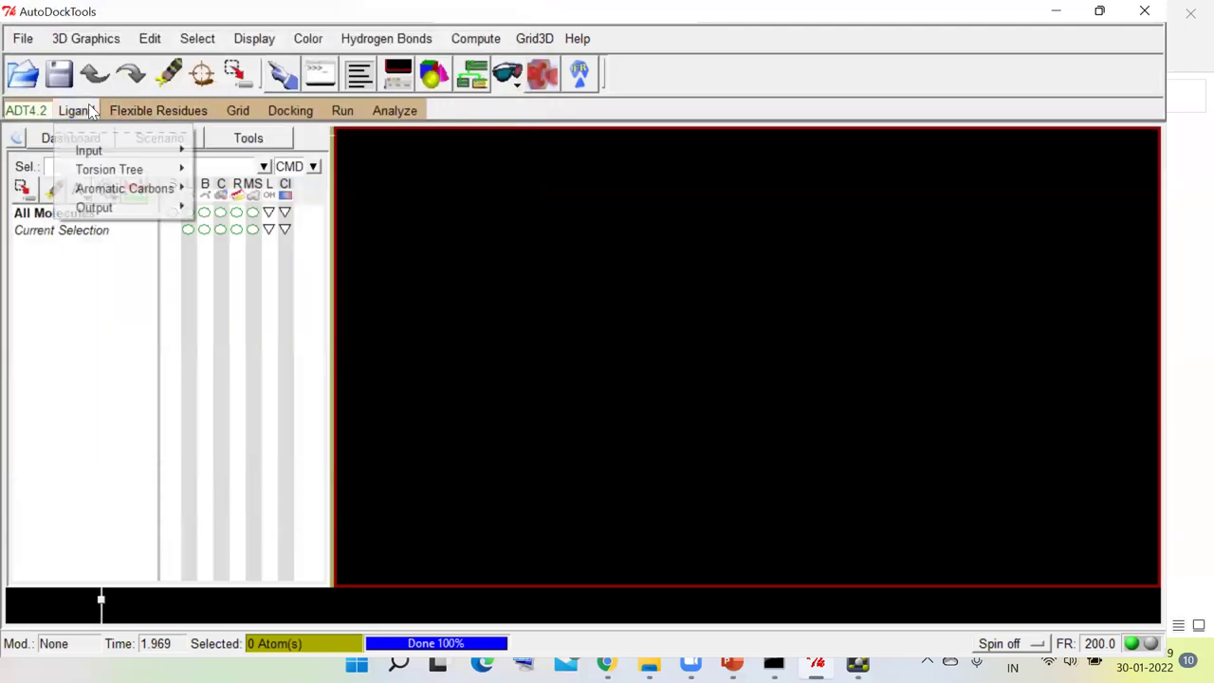
{"action": "mouse_move", "coordinate": [114, 152]}
{"action": "left_click", "coordinate": [226, 163]}
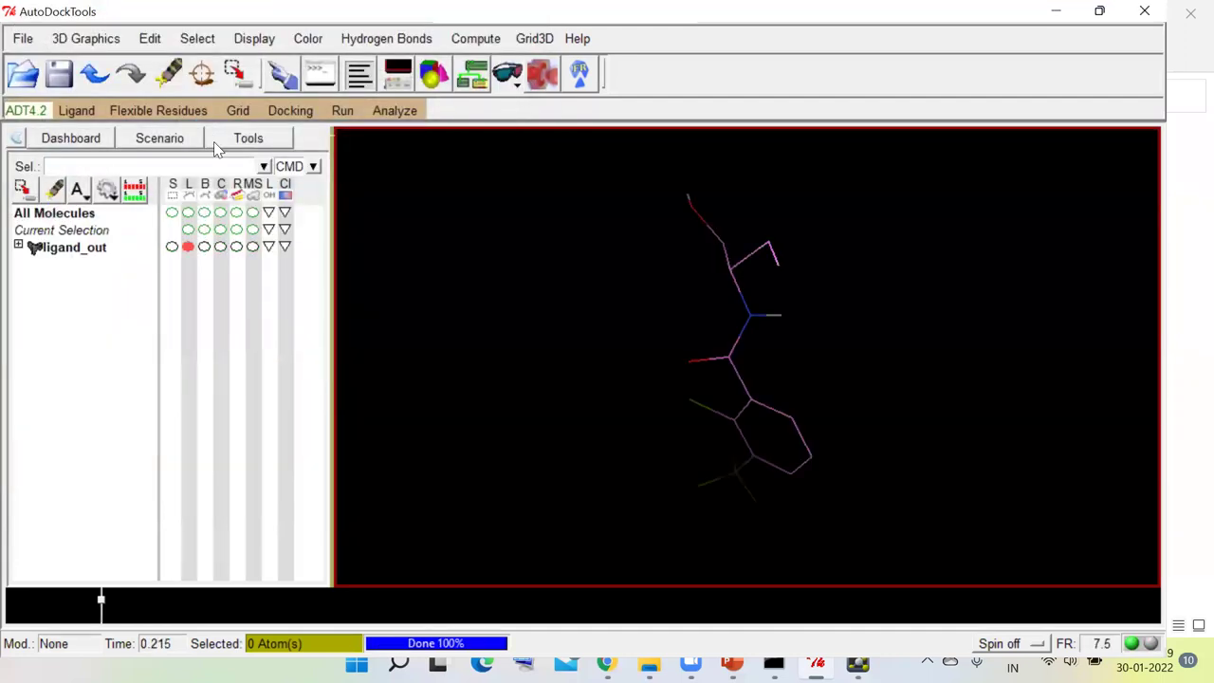
{"action": "left_click", "coordinate": [652, 415]}
{"action": "middle_click_drag", "start_coordinate": [720, 375], "coordinate": [471, 317]}
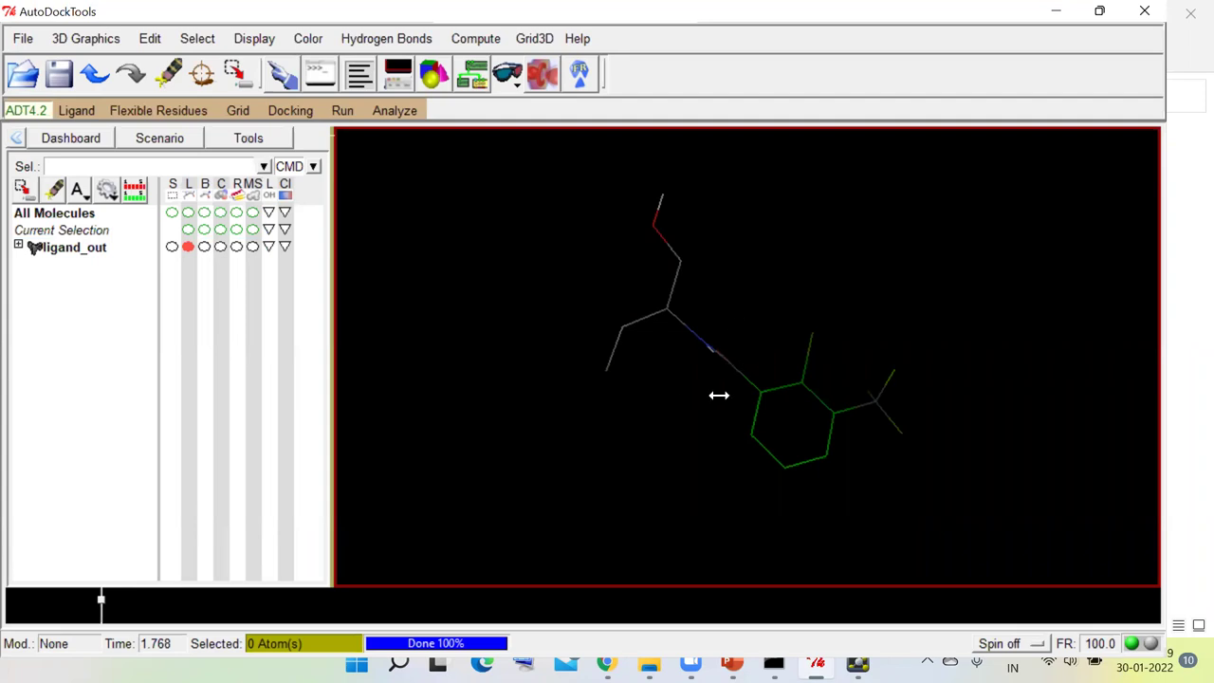
- Open the protein file from the LoLo folder as the grid macromolecule, listing all file types
{"action": "left_click", "coordinate": [193, 112]}
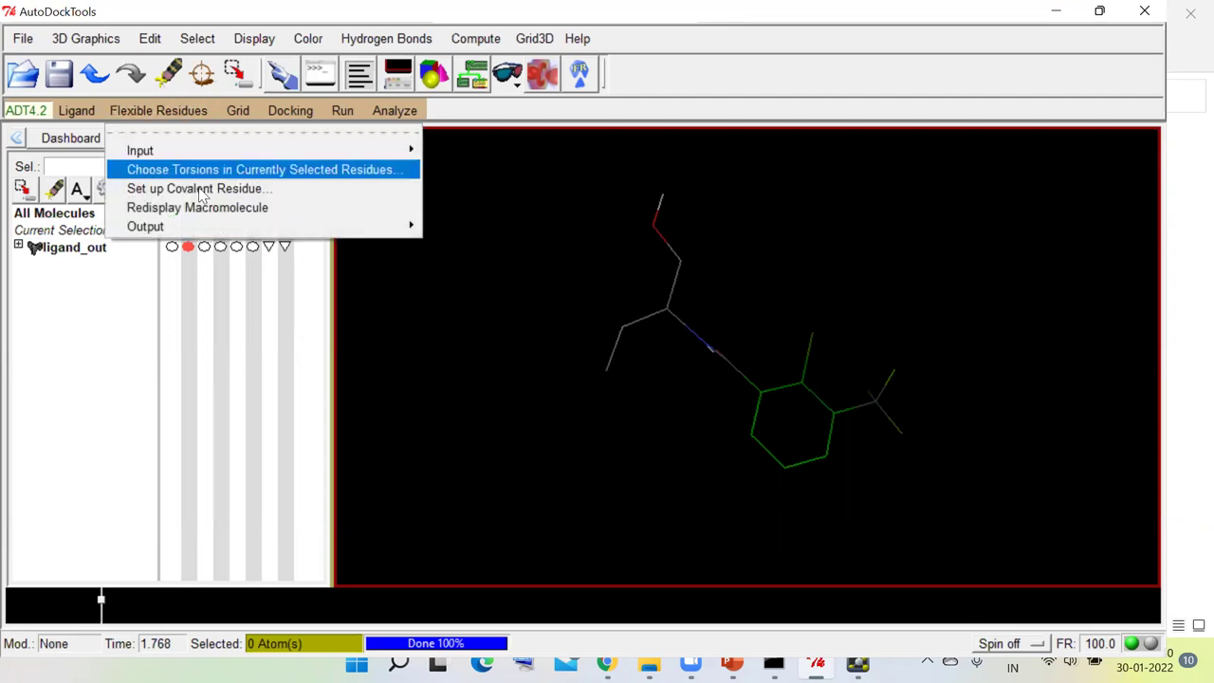
{"action": "left_click", "coordinate": [532, 209]}
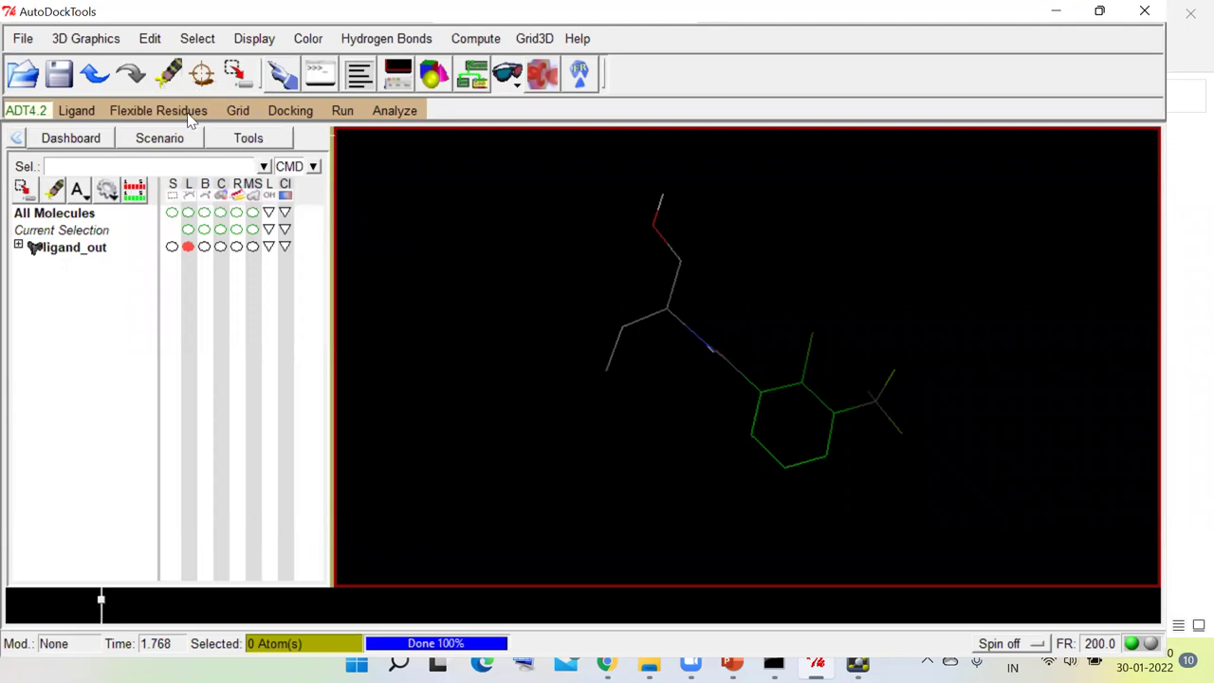
{"action": "left_click", "coordinate": [238, 111]}
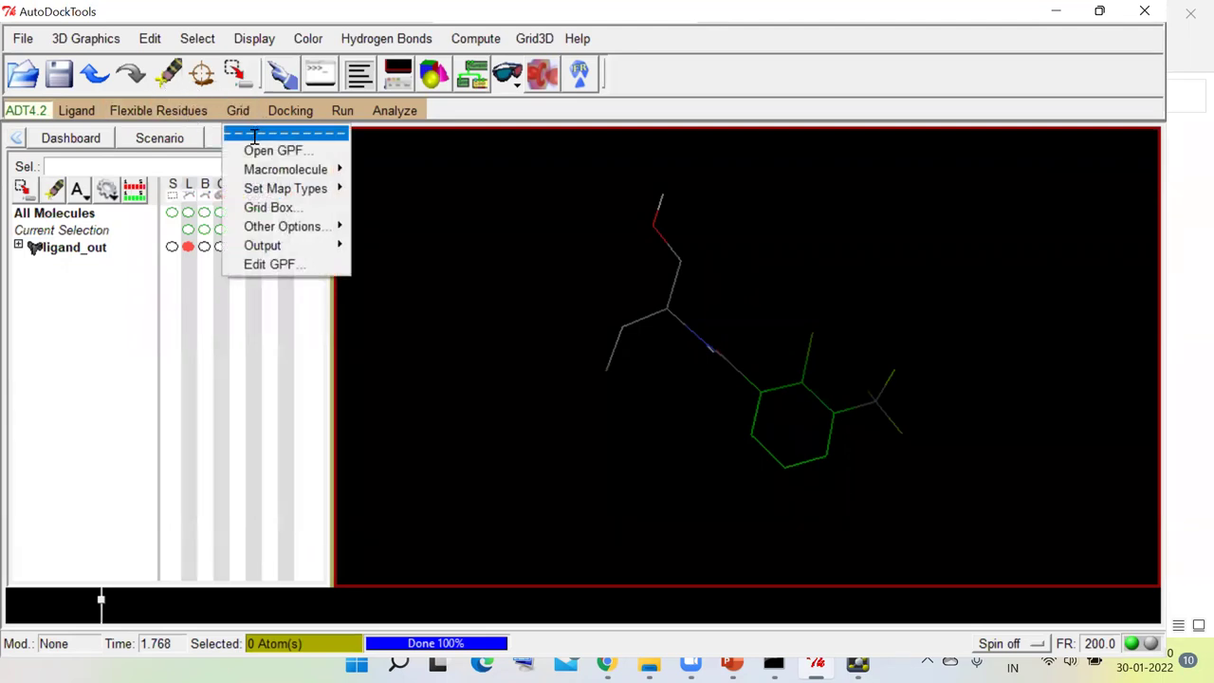
{"action": "mouse_move", "coordinate": [254, 164]}
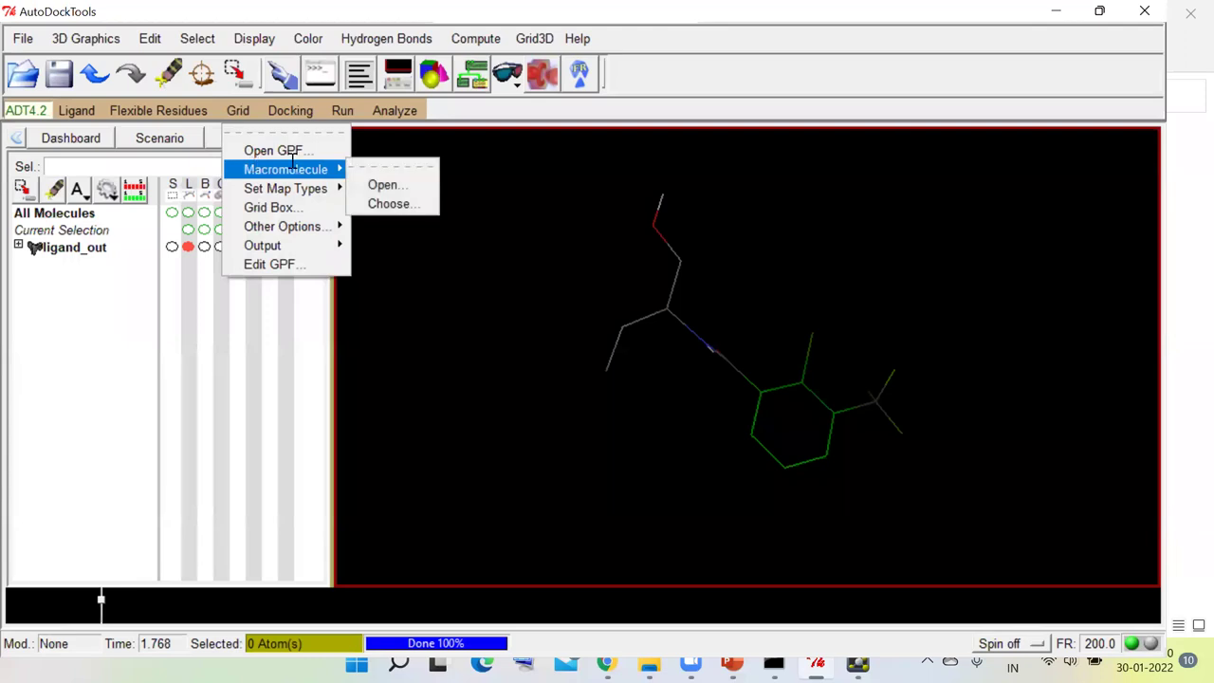
{"action": "left_click", "coordinate": [369, 184]}
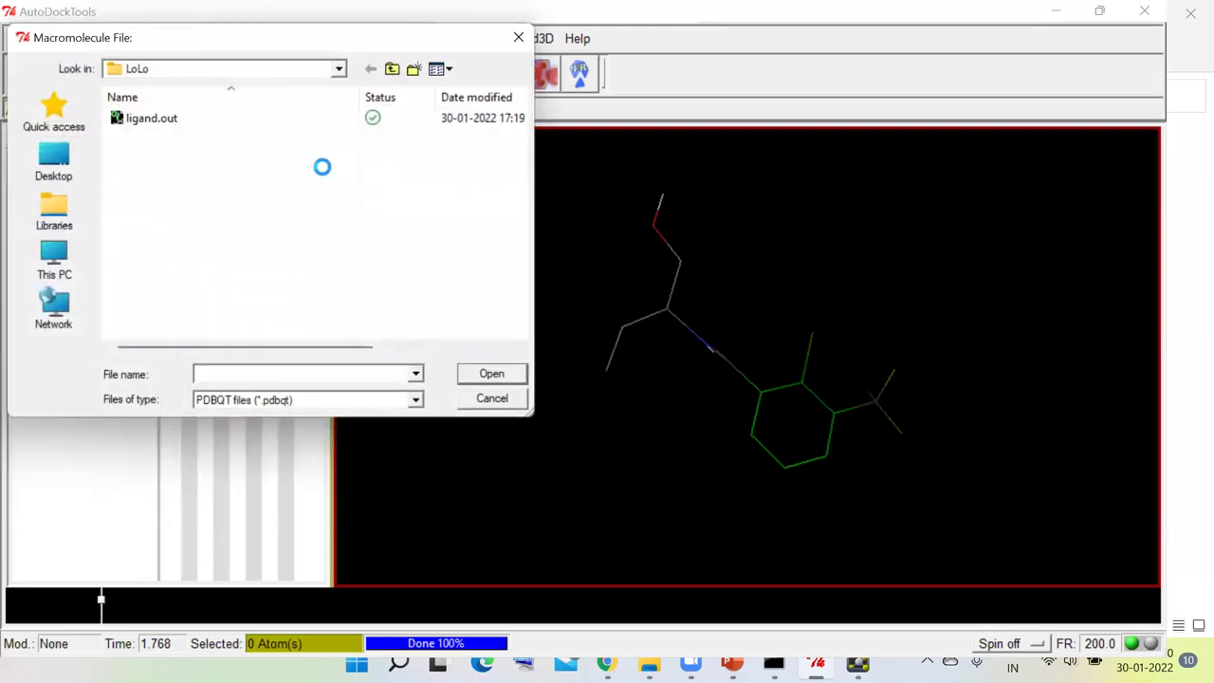
{"action": "left_click", "coordinate": [288, 401]}
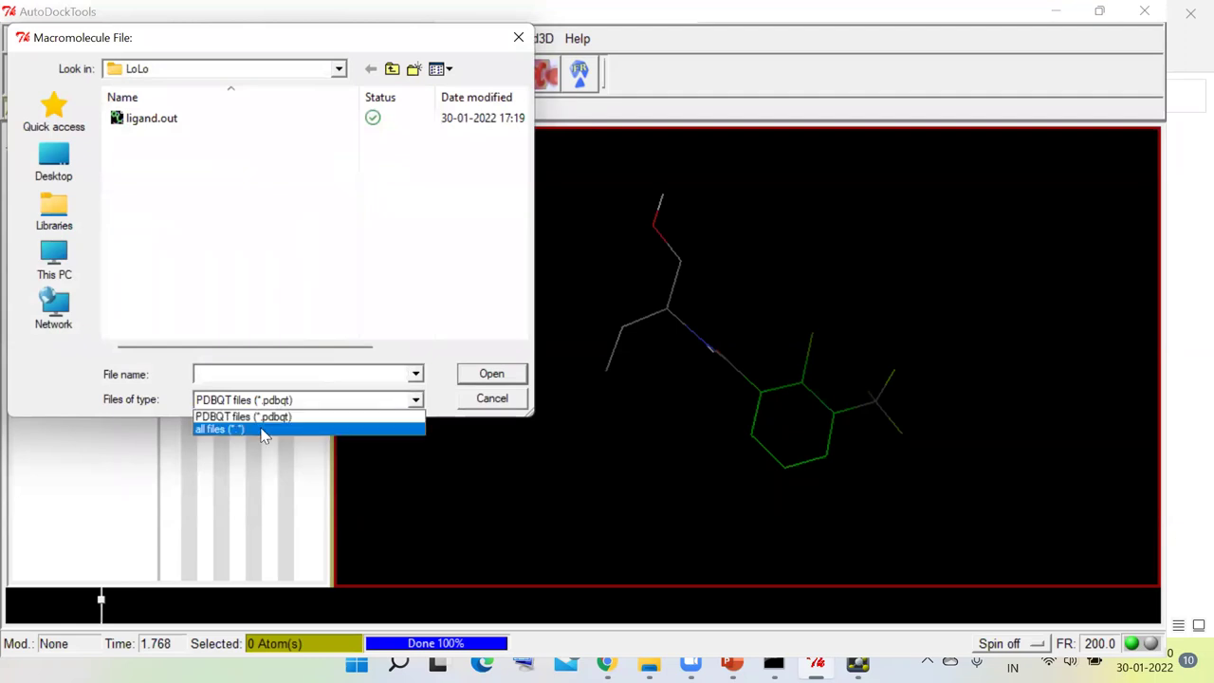
{"action": "left_click", "coordinate": [264, 430]}
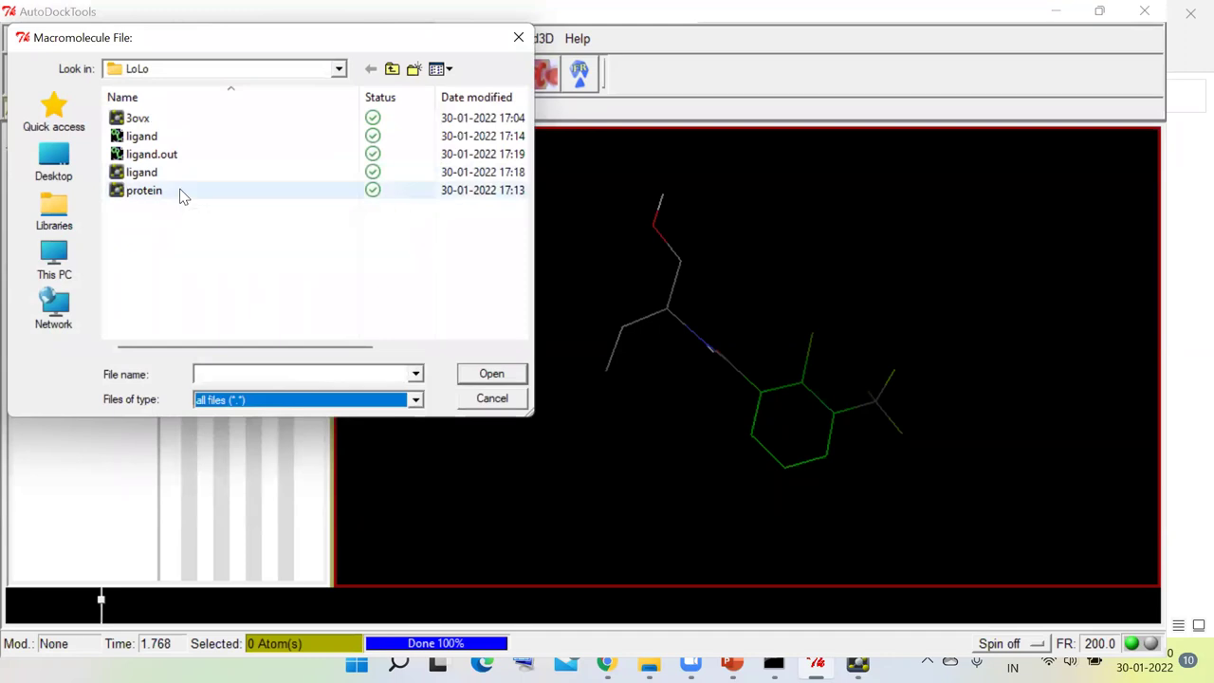
{"action": "left_click", "coordinate": [182, 192]}
{"action": "left_click", "coordinate": [485, 375]}
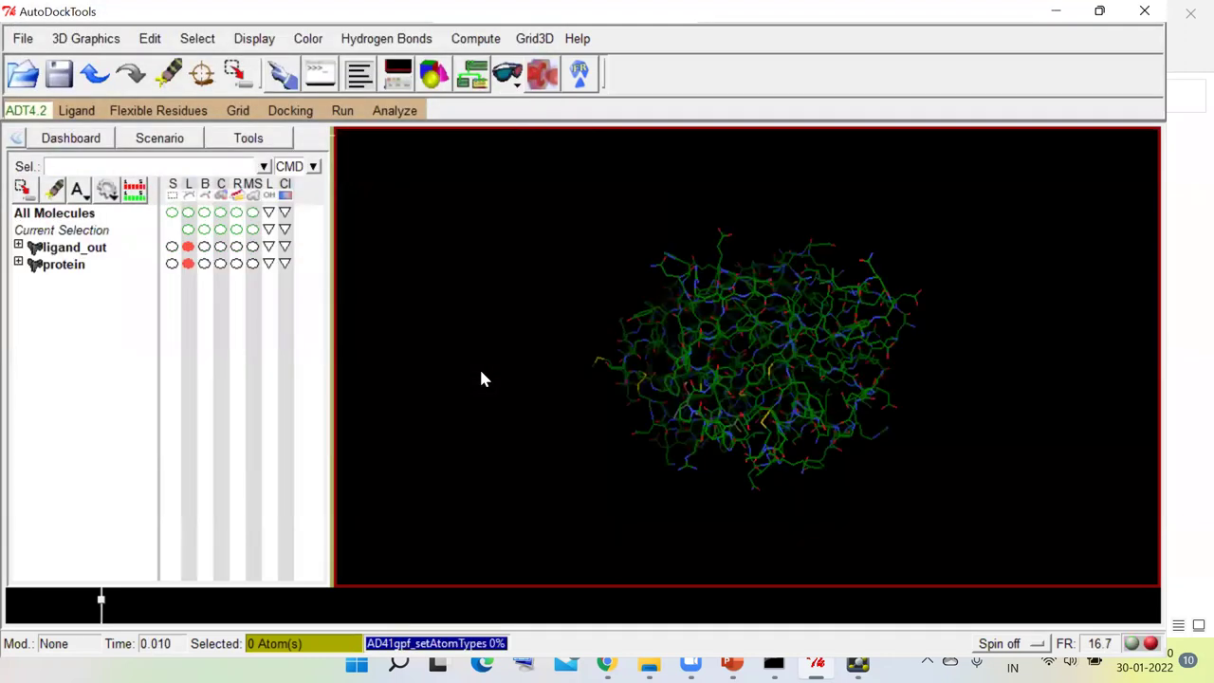
- Save the modified AutoDock4 macromolecule as protein.pdbqt in the LoLo folder
{"action": "left_click", "coordinate": [687, 394]}
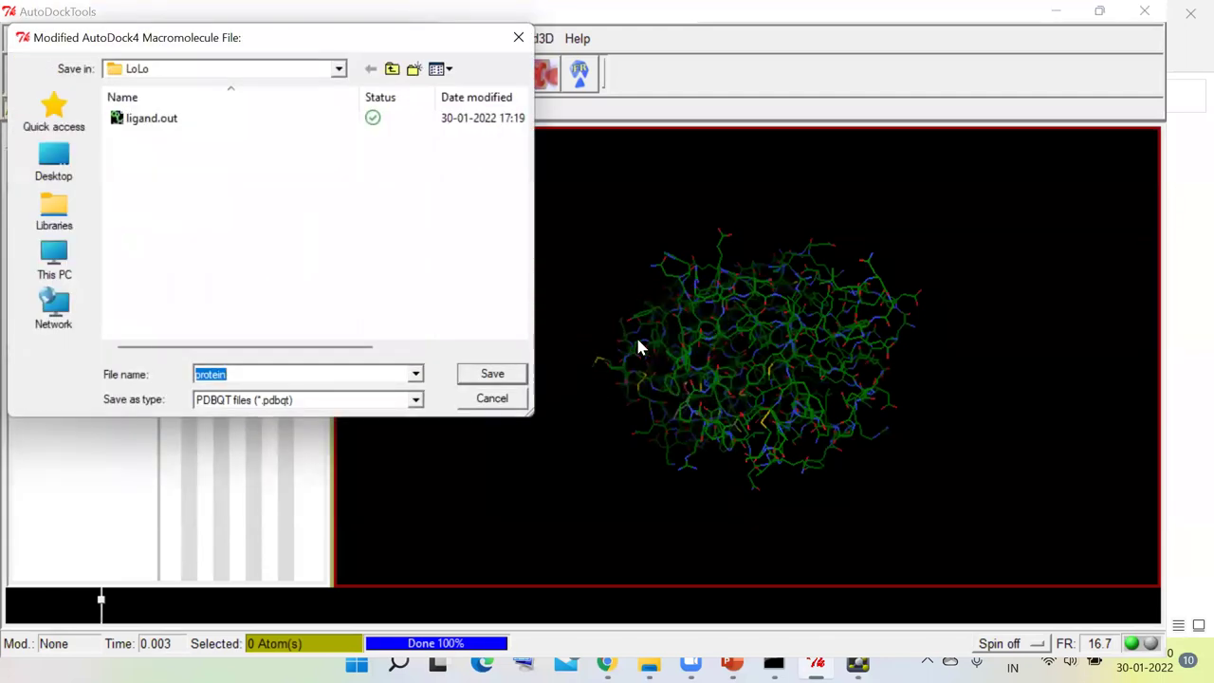
{"action": "left_click", "coordinate": [393, 374]}
{"action": "type", "text": ".pdbqt"}
{"action": "left_click", "coordinate": [510, 374]}
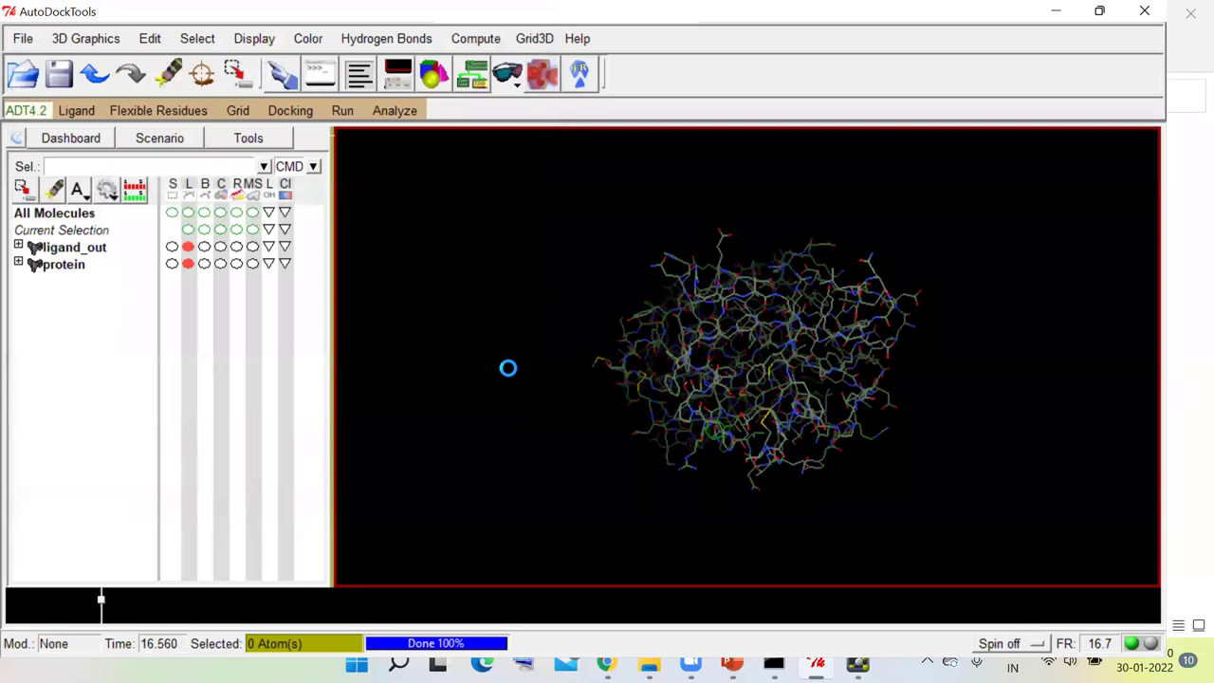
- Add all hydrogens to the protein using the withBondOrder method, renumbering atoms to include the new hydrogens
{"action": "middle_click_drag", "start_coordinate": [786, 488], "coordinate": [624, 276]}
{"action": "left_click_drag", "start_coordinate": [624, 276], "coordinate": [691, 311]}
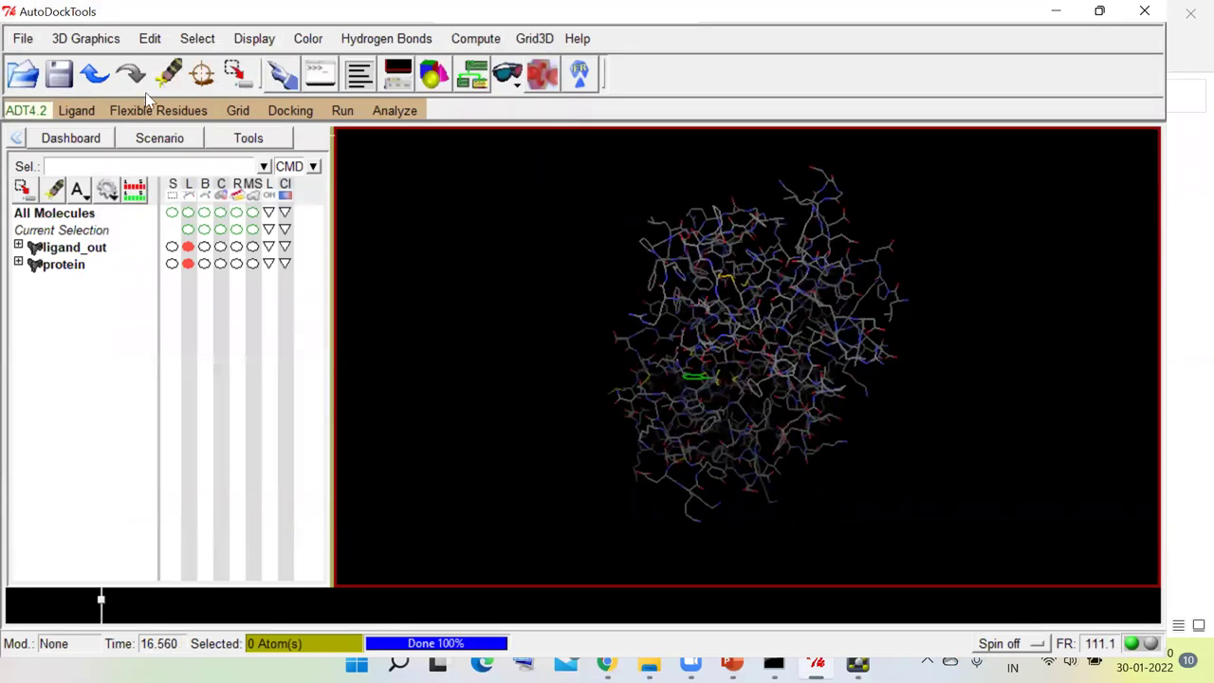
{"action": "left_click", "coordinate": [150, 40]}
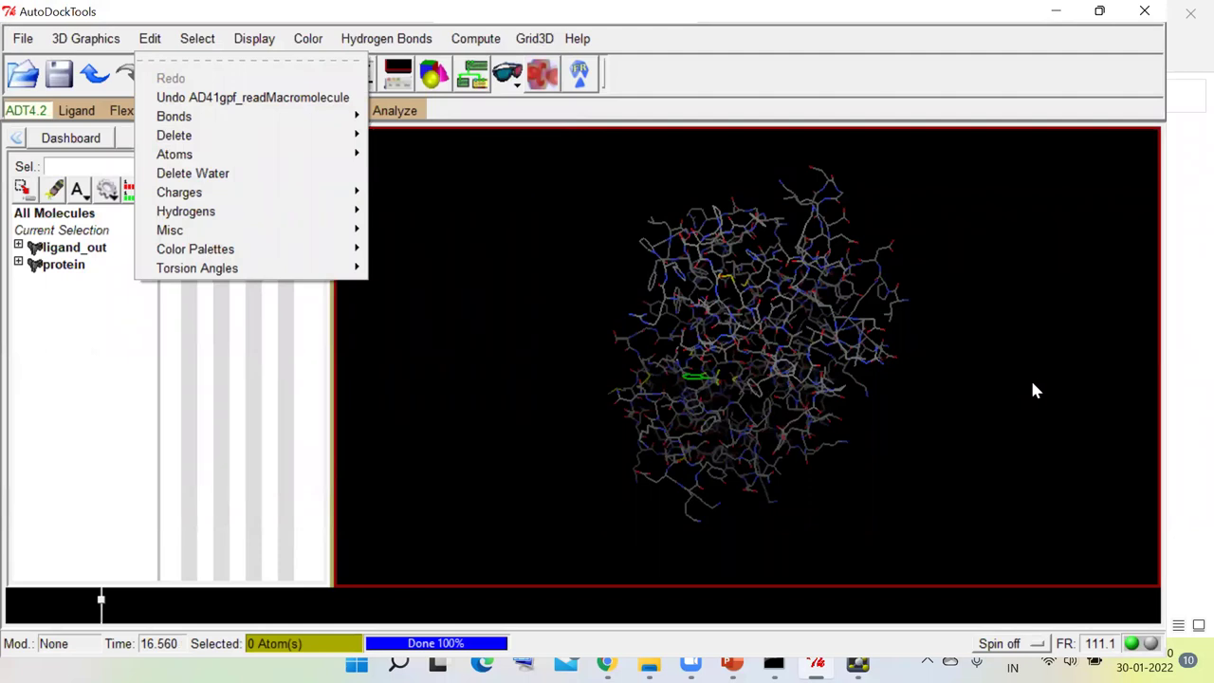
{"action": "mouse_move", "coordinate": [266, 212]}
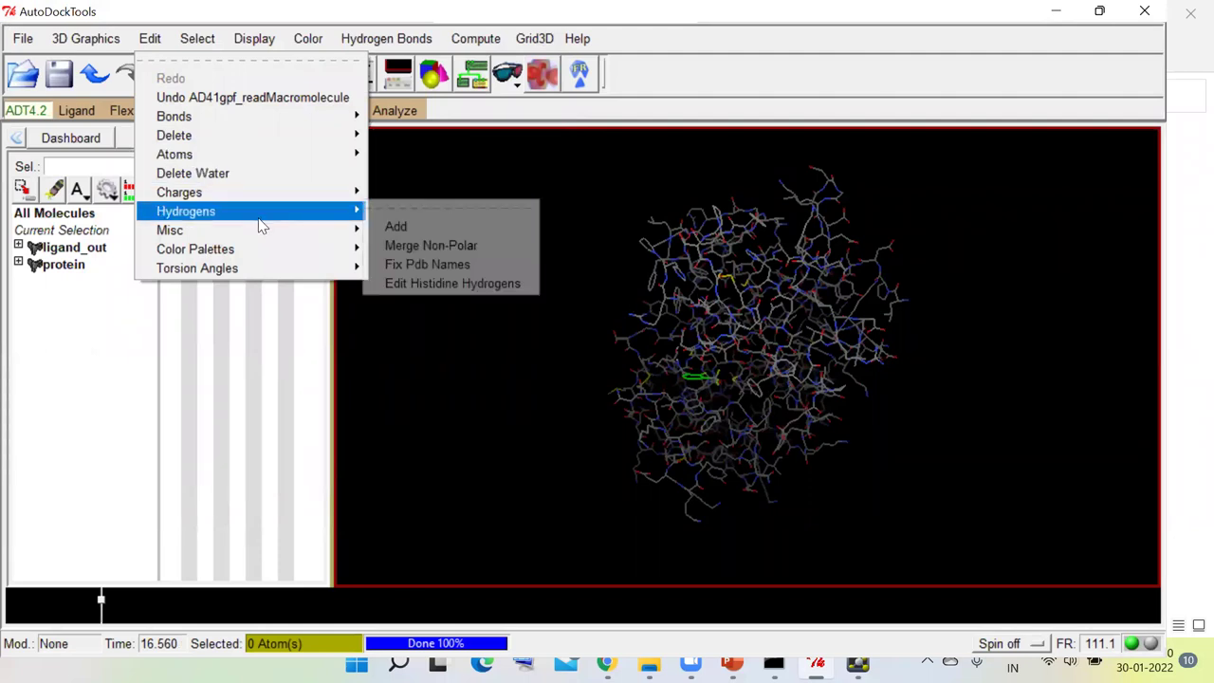
{"action": "left_click", "coordinate": [402, 227]}
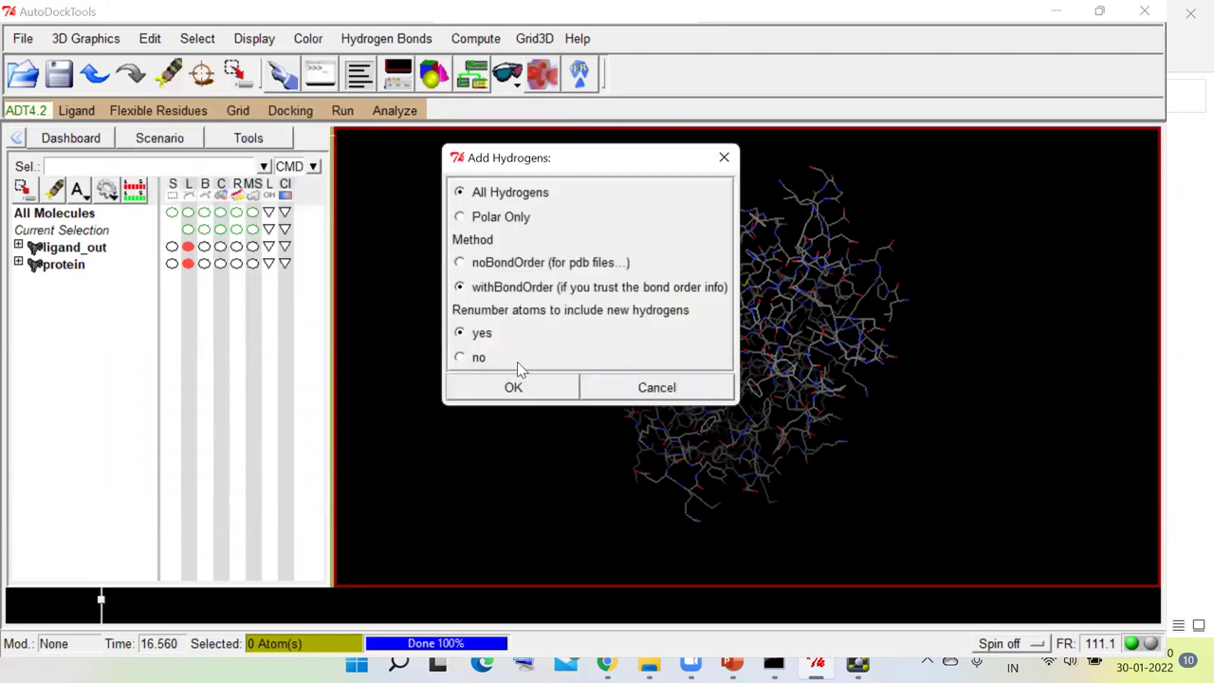
{"action": "left_click", "coordinate": [528, 391]}
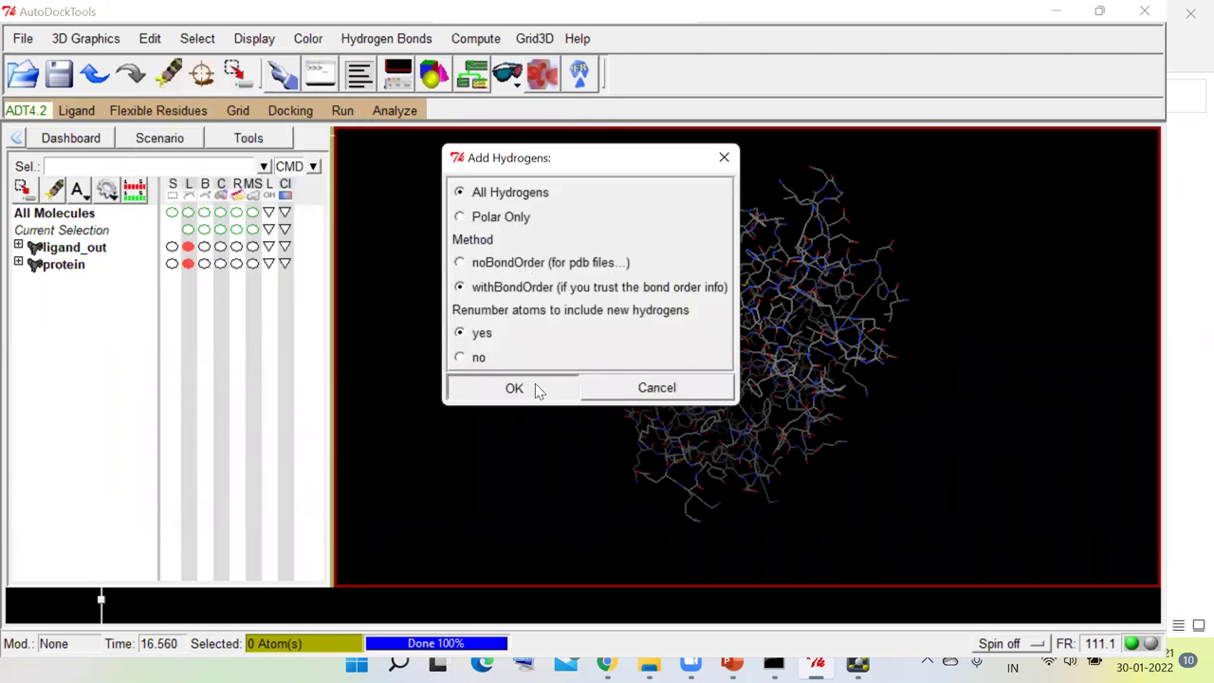
{"action": "left_click", "coordinate": [535, 388]}
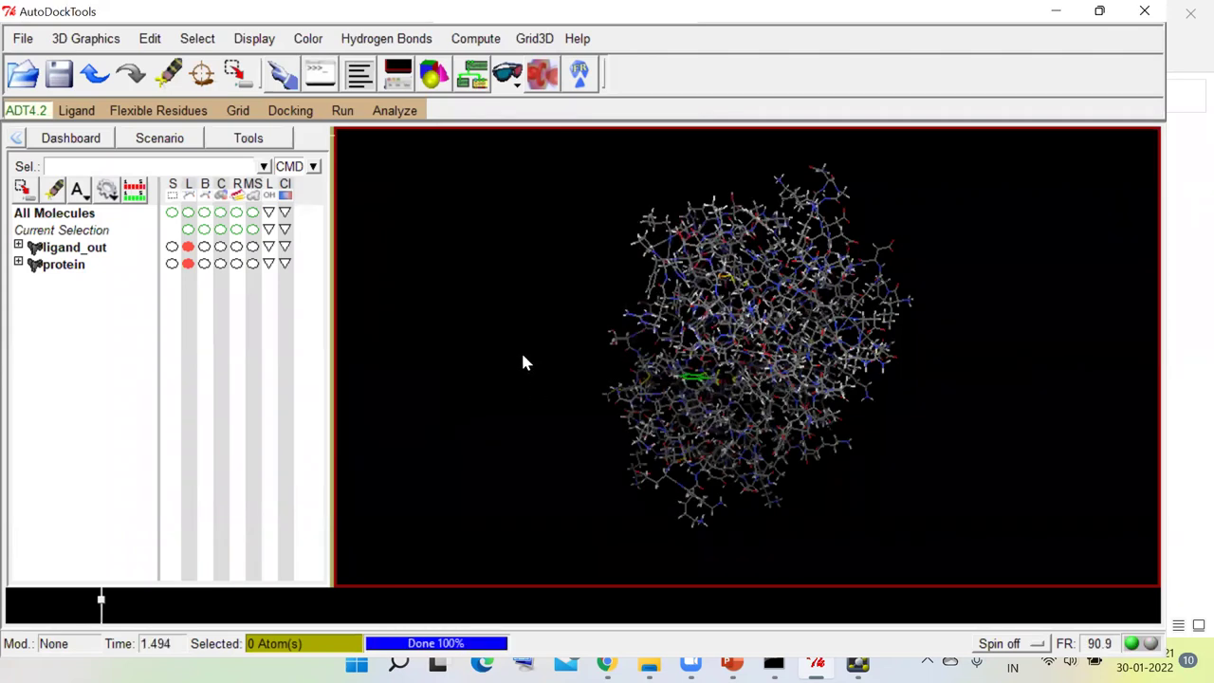
- Add Kollman charges to the protein and rotate the structure to inspect it
{"action": "left_click", "coordinate": [154, 43]}
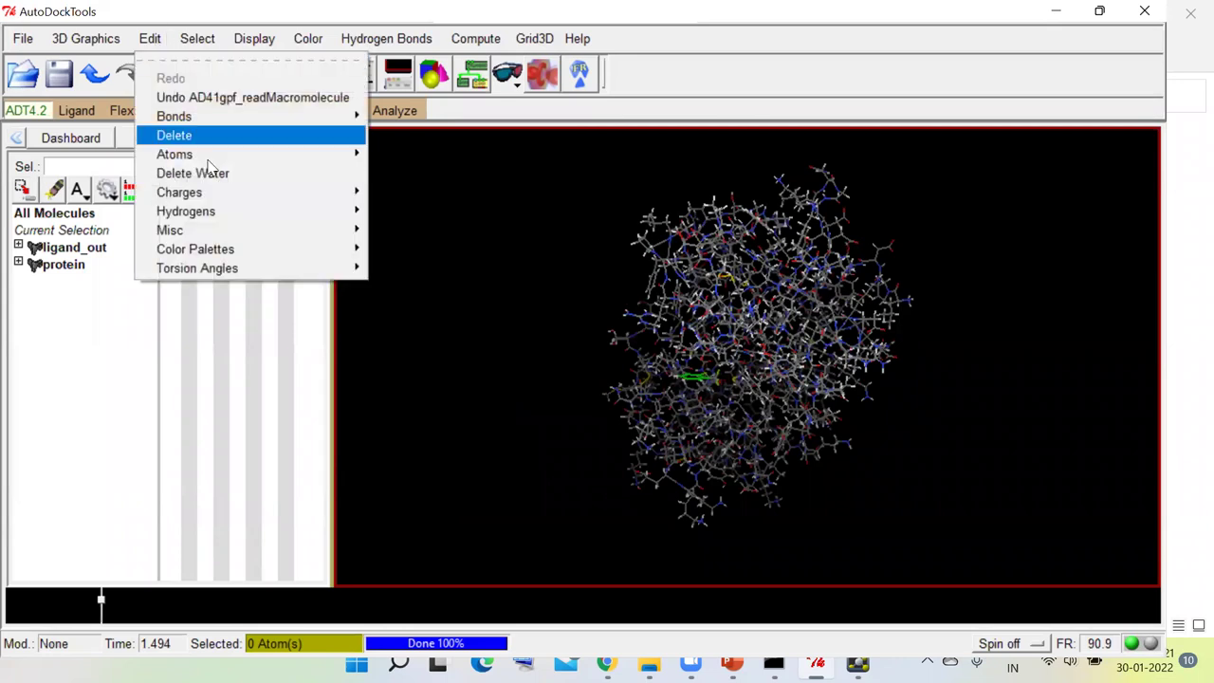
{"action": "mouse_move", "coordinate": [227, 194]}
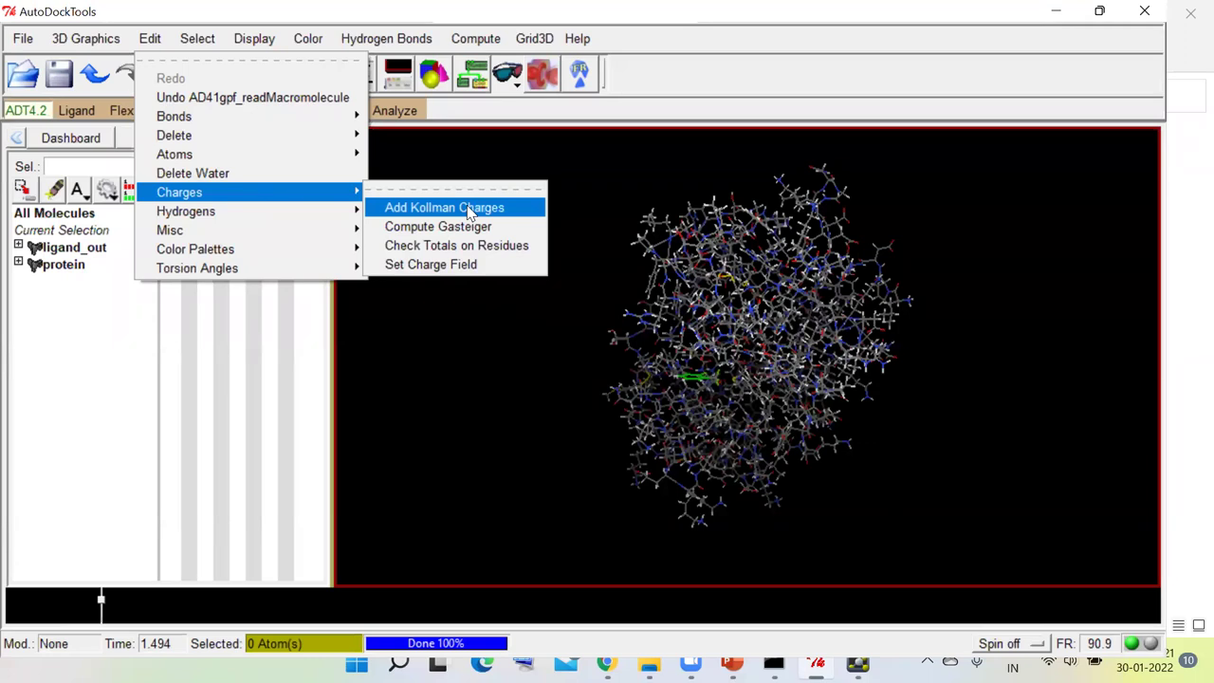
{"action": "left_click", "coordinate": [418, 209]}
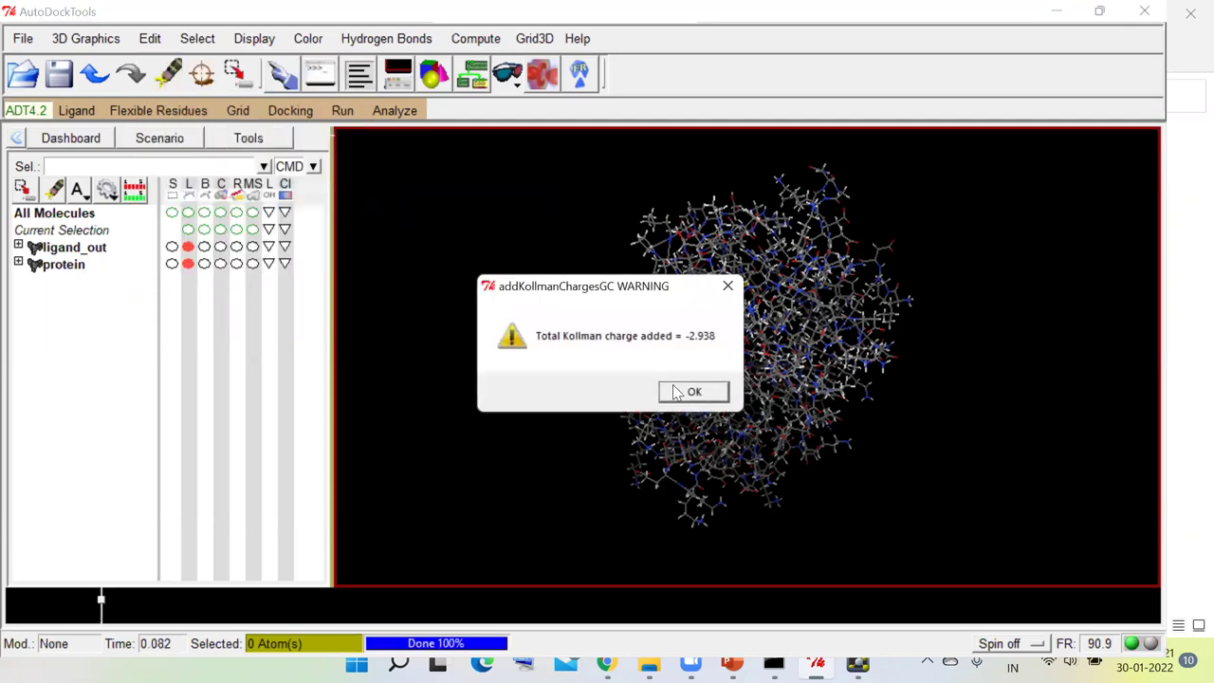
{"action": "left_click", "coordinate": [694, 392]}
{"action": "left_click_drag", "start_coordinate": [821, 498], "coordinate": [824, 376]}
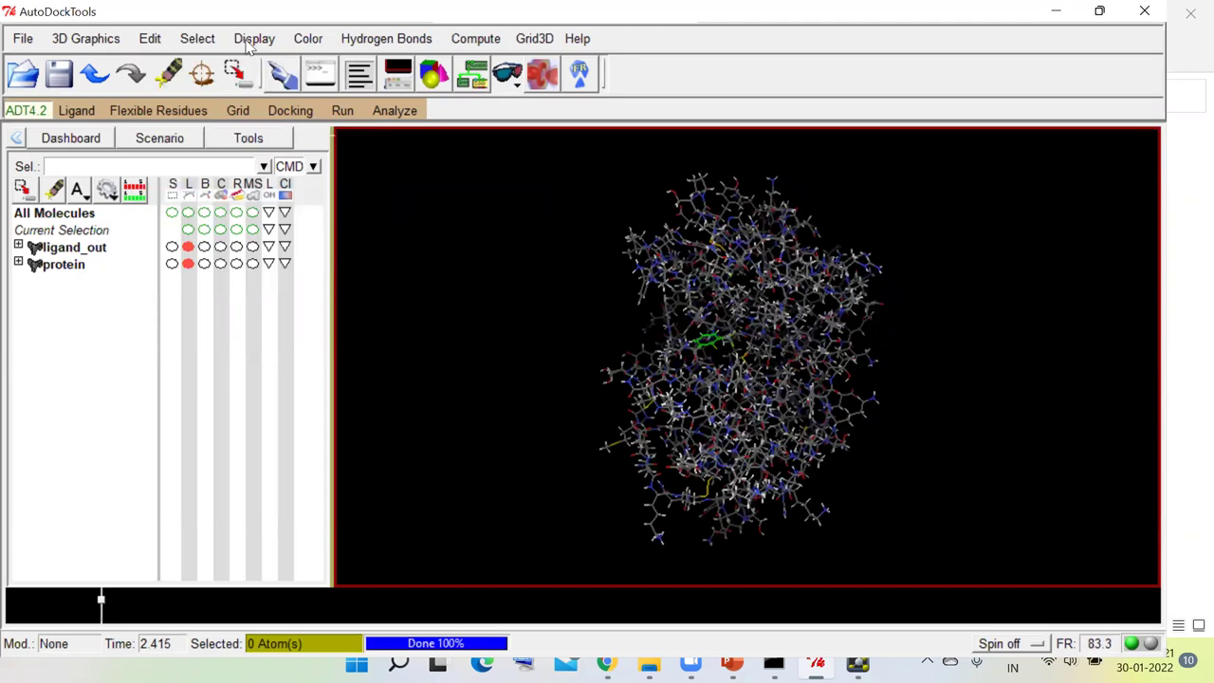
{"action": "left_click", "coordinate": [161, 44]}
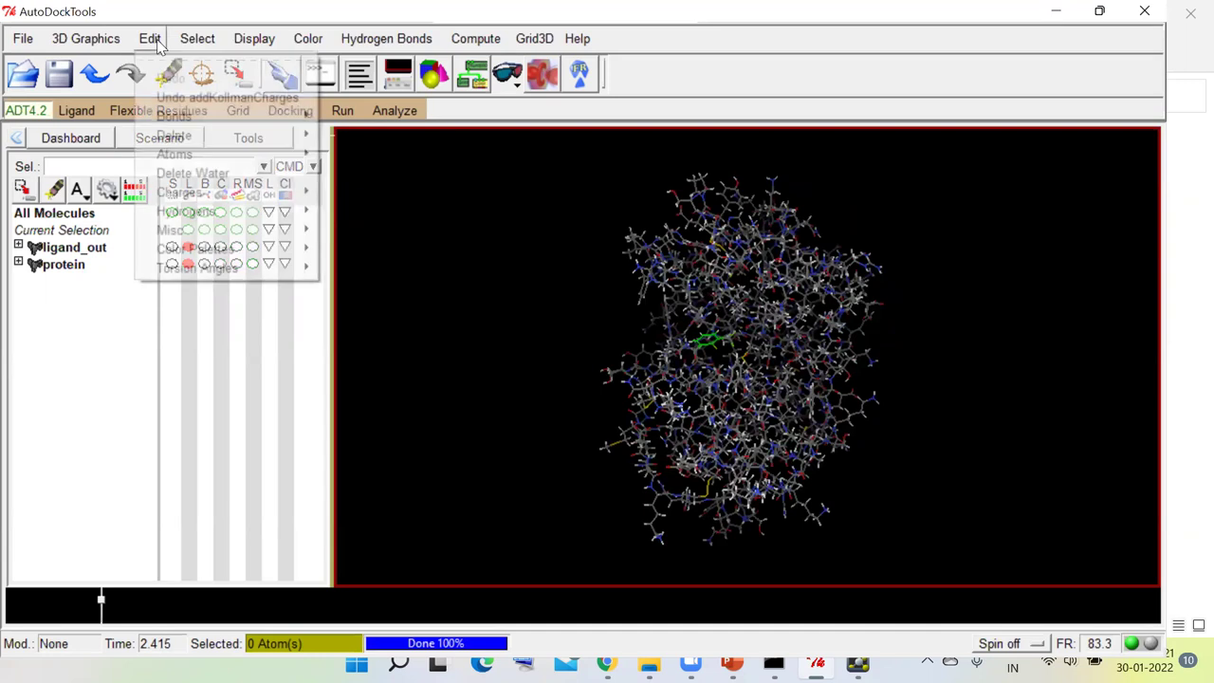
{"action": "left_click", "coordinate": [509, 279]}
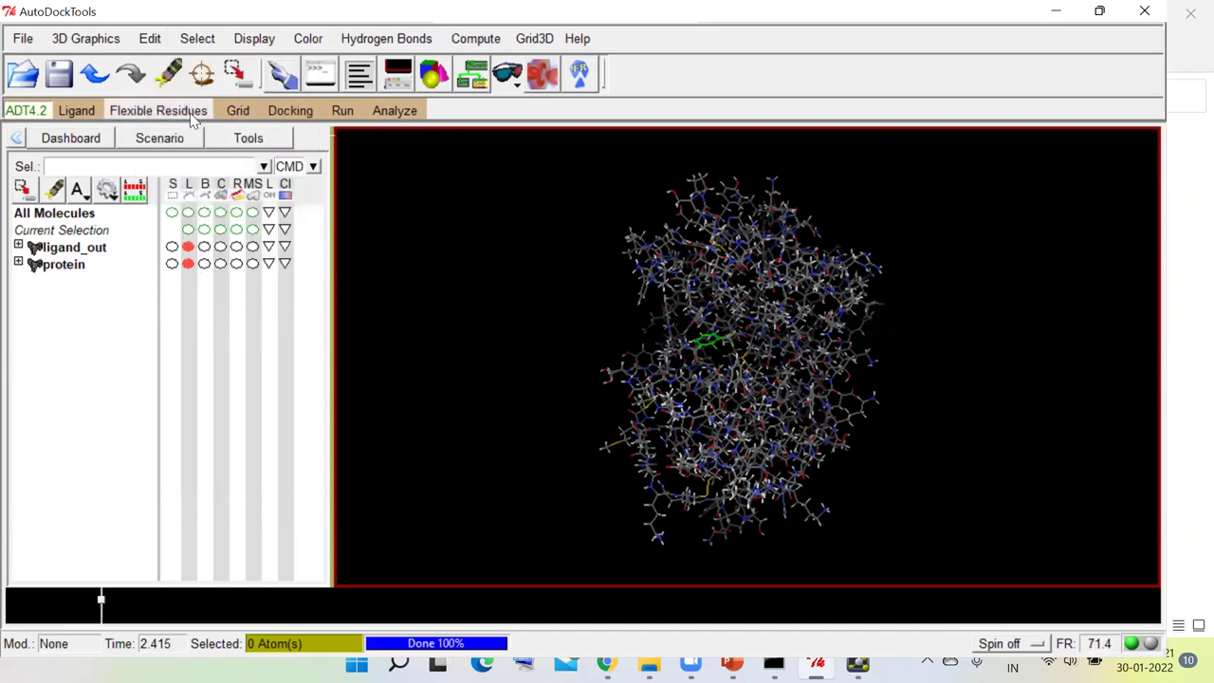
- Choose the loaded protein as the grid macromolecule and save it over the existing protein file in the LoLo folder
{"action": "left_click", "coordinate": [238, 110]}
{"action": "mouse_move", "coordinate": [285, 169]}
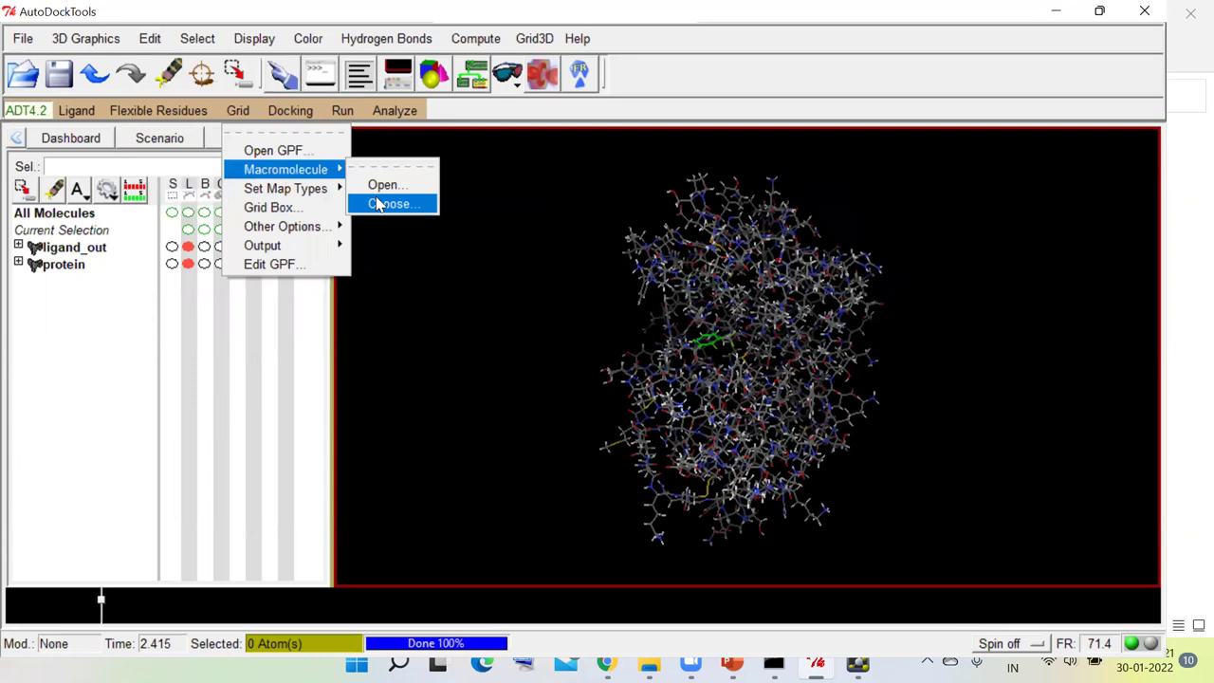
{"action": "left_click", "coordinate": [378, 205]}
{"action": "left_click", "coordinate": [85, 93]}
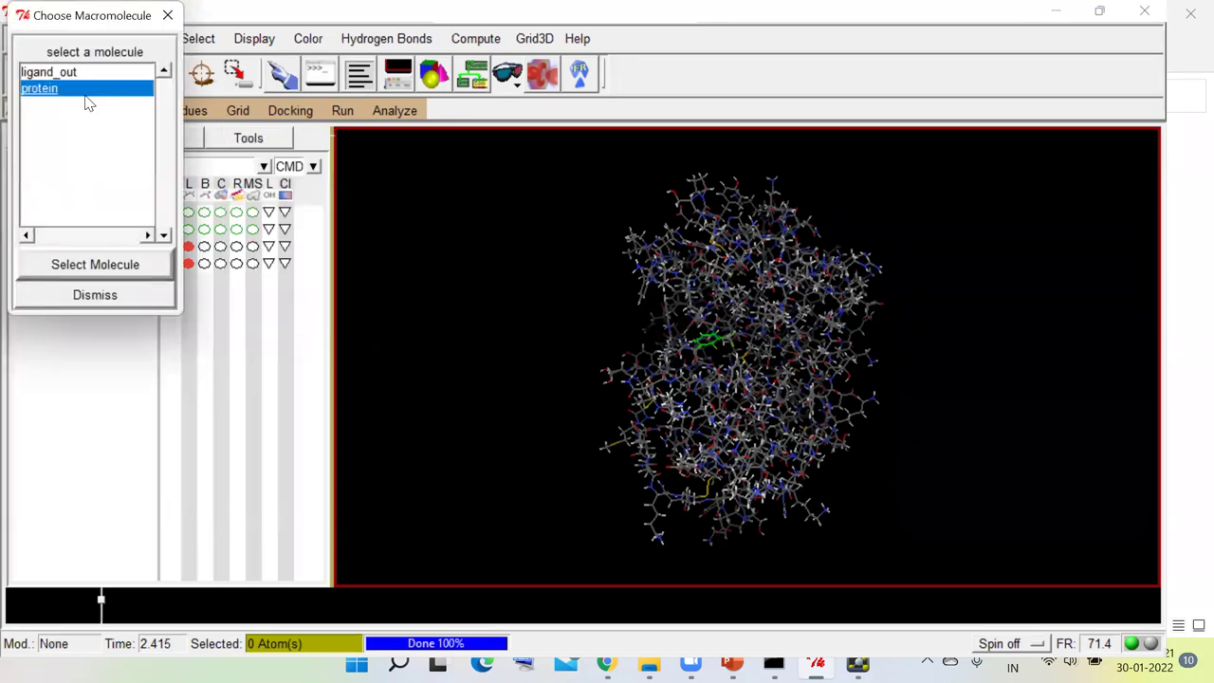
{"action": "double_click", "coordinate": [86, 94]}
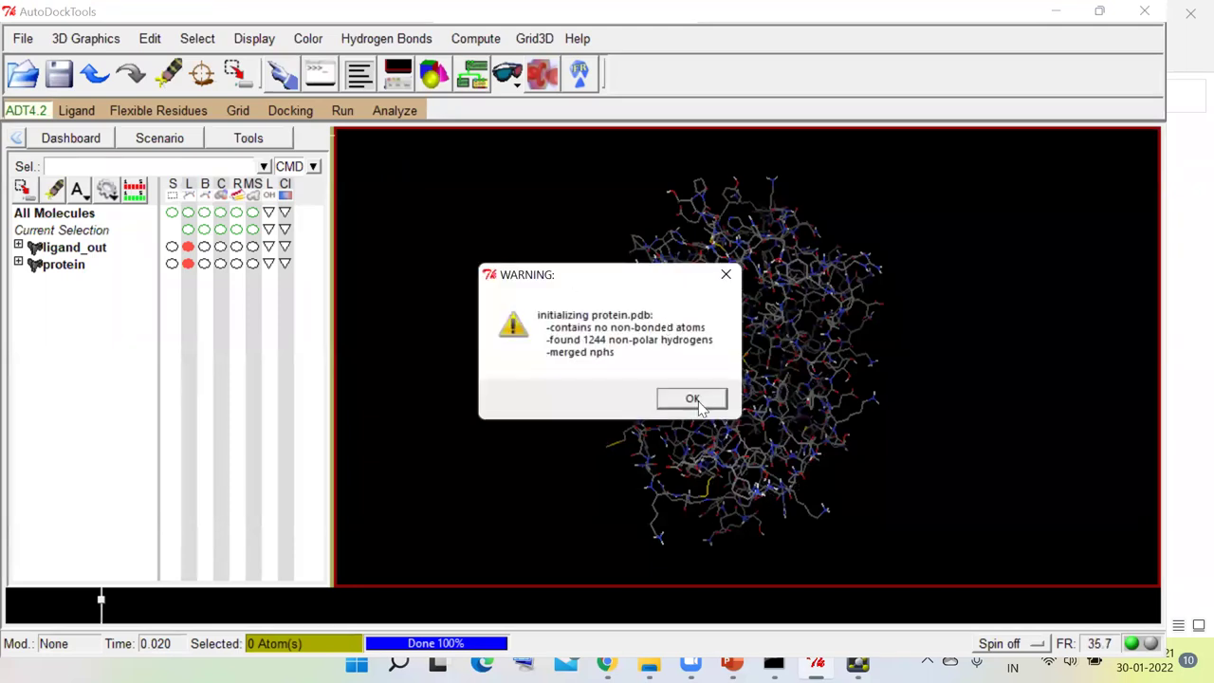
{"action": "left_click", "coordinate": [697, 403]}
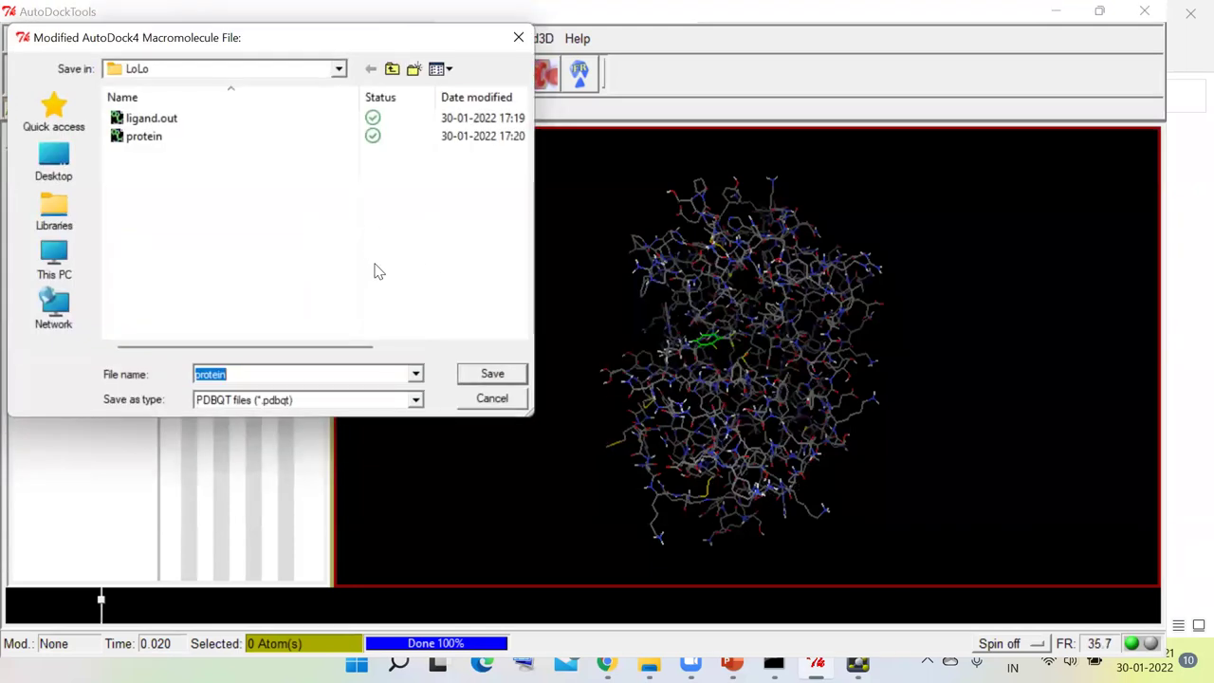
{"action": "left_click", "coordinate": [251, 139]}
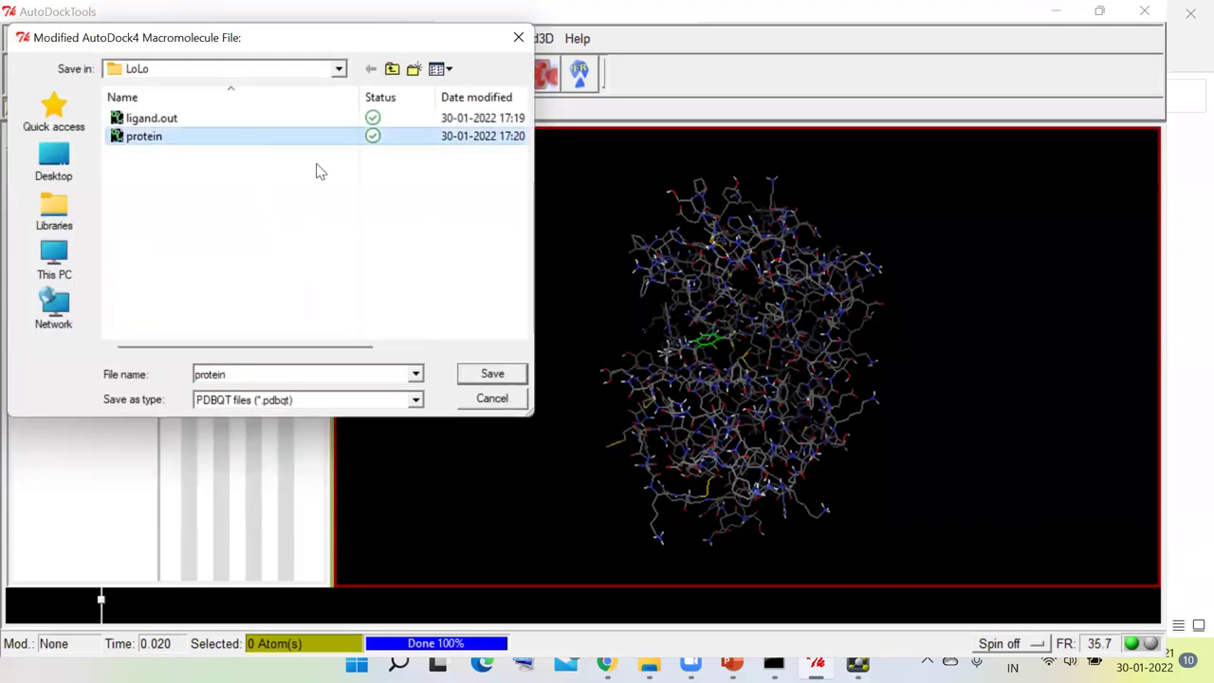
{"action": "left_click", "coordinate": [489, 373]}
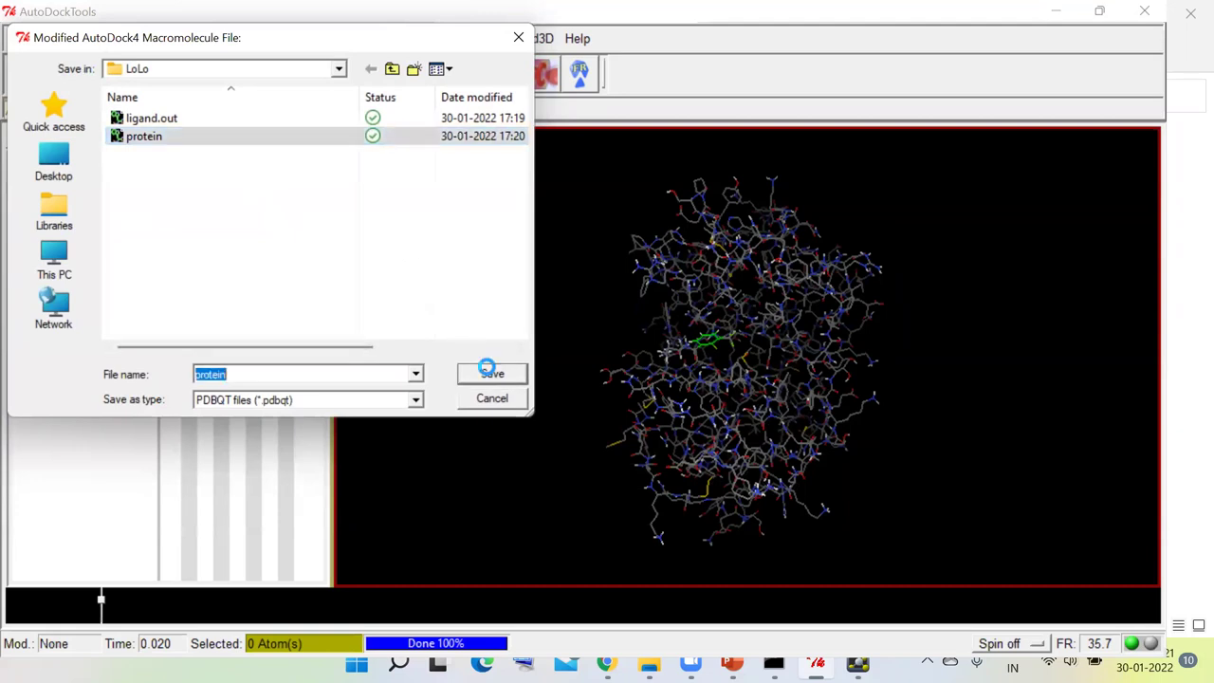
{"action": "left_click", "coordinate": [656, 334]}
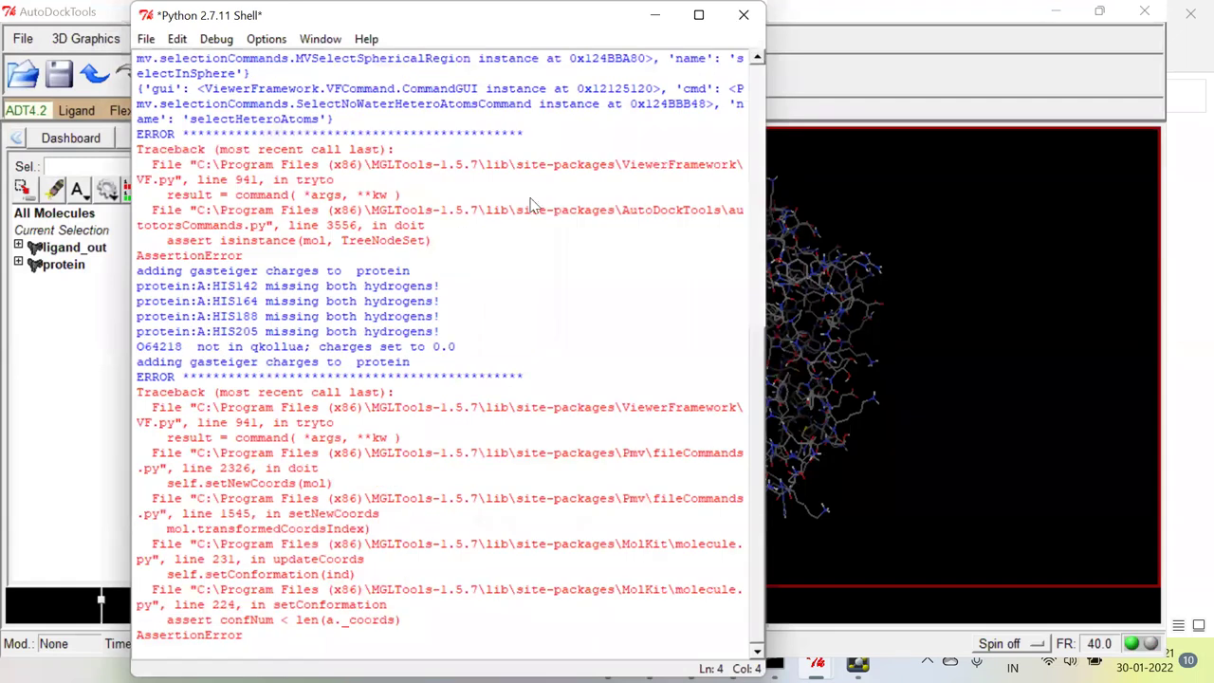
{"action": "left_click", "coordinate": [741, 16]}
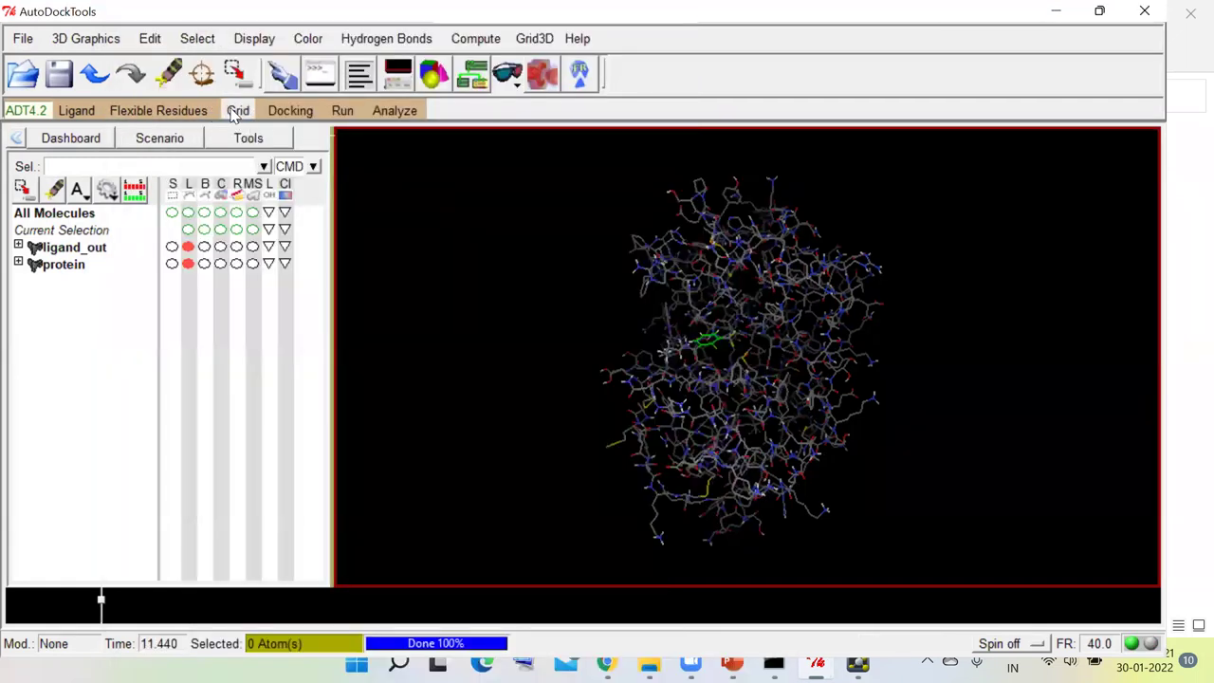
- Choose the protein as the grid macromolecule again and save it as protein.pdbqt, replacing the existing file in the LoLo folder
{"action": "left_click", "coordinate": [237, 111]}
{"action": "left_click", "coordinate": [304, 170]}
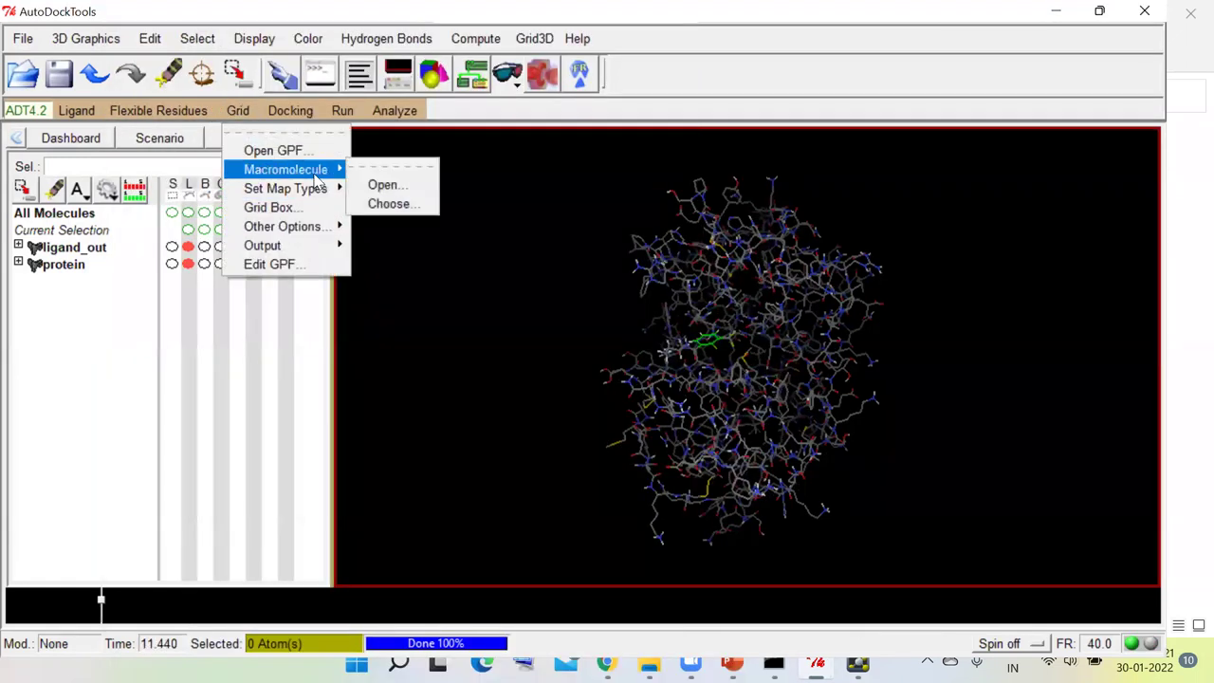
{"action": "left_click", "coordinate": [406, 204]}
{"action": "left_click", "coordinate": [72, 90]}
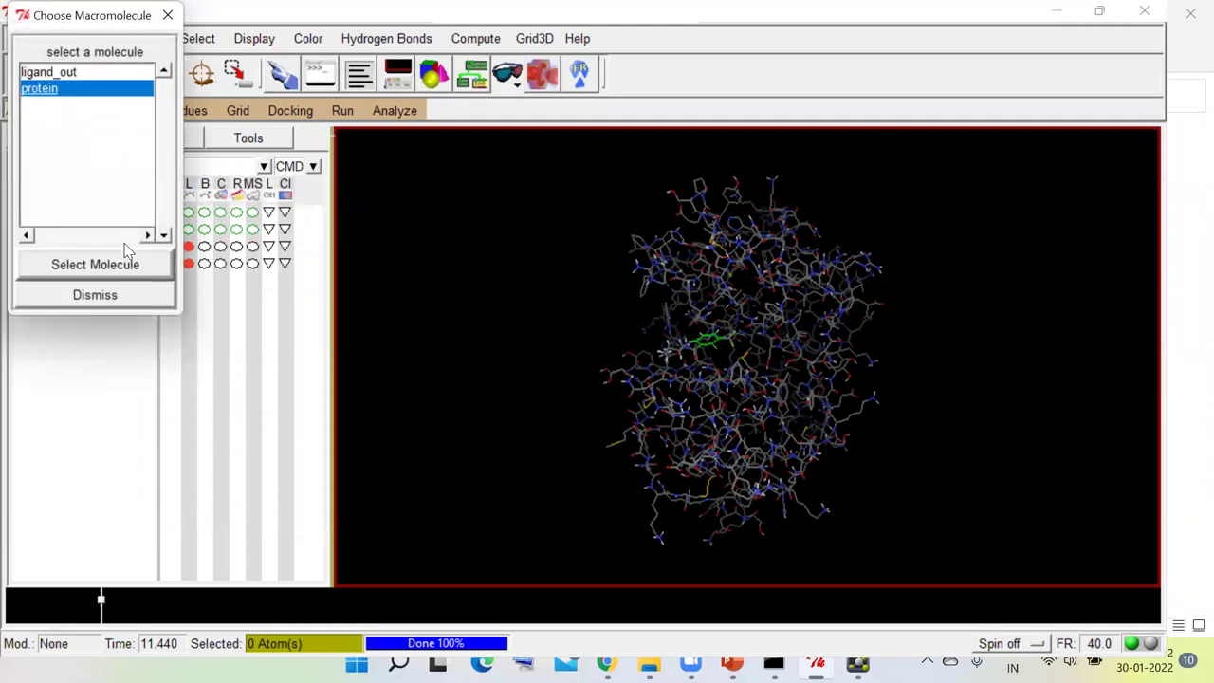
{"action": "left_click", "coordinate": [120, 267]}
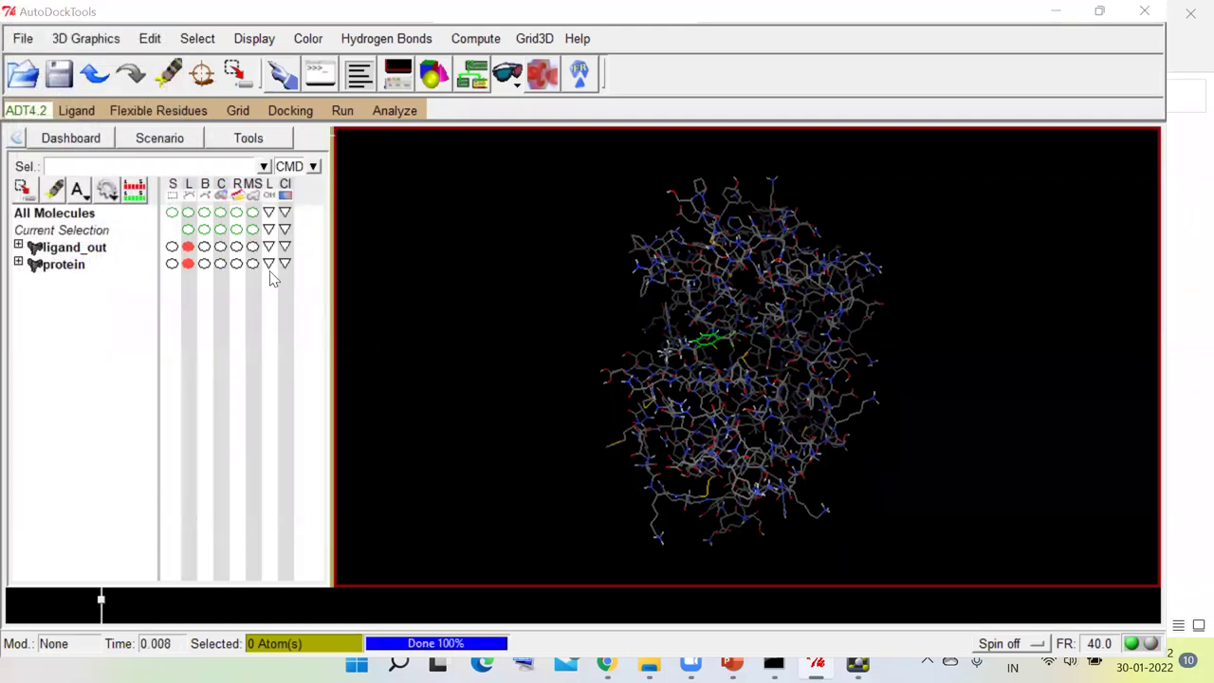
{"action": "left_click", "coordinate": [672, 394]}
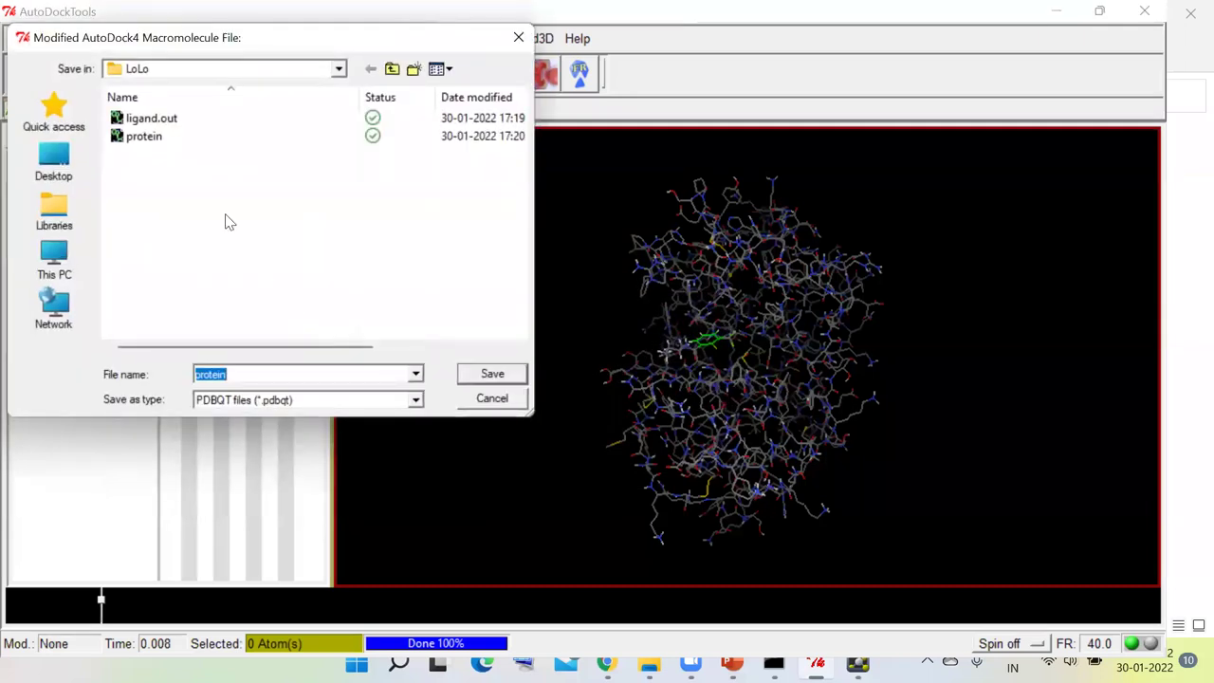
{"action": "left_click", "coordinate": [176, 139]}
{"action": "left_click", "coordinate": [366, 374]}
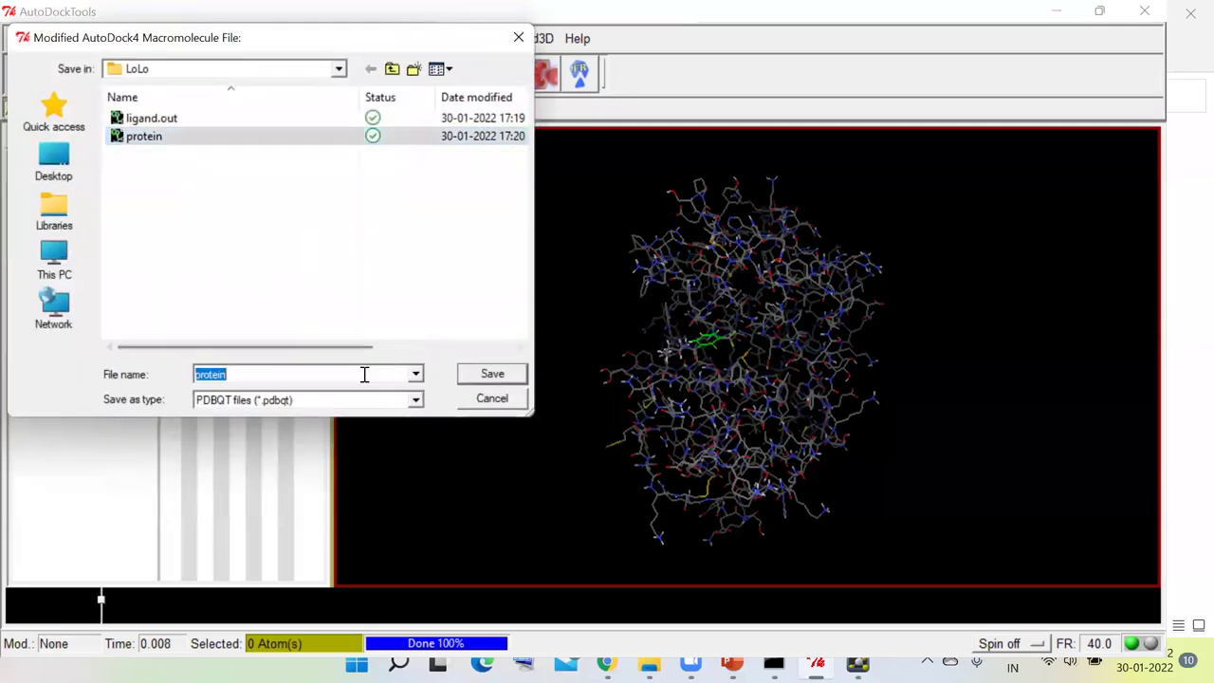
{"action": "left_click", "coordinate": [364, 373]}
{"action": "type", "text": ".pdbqt"}
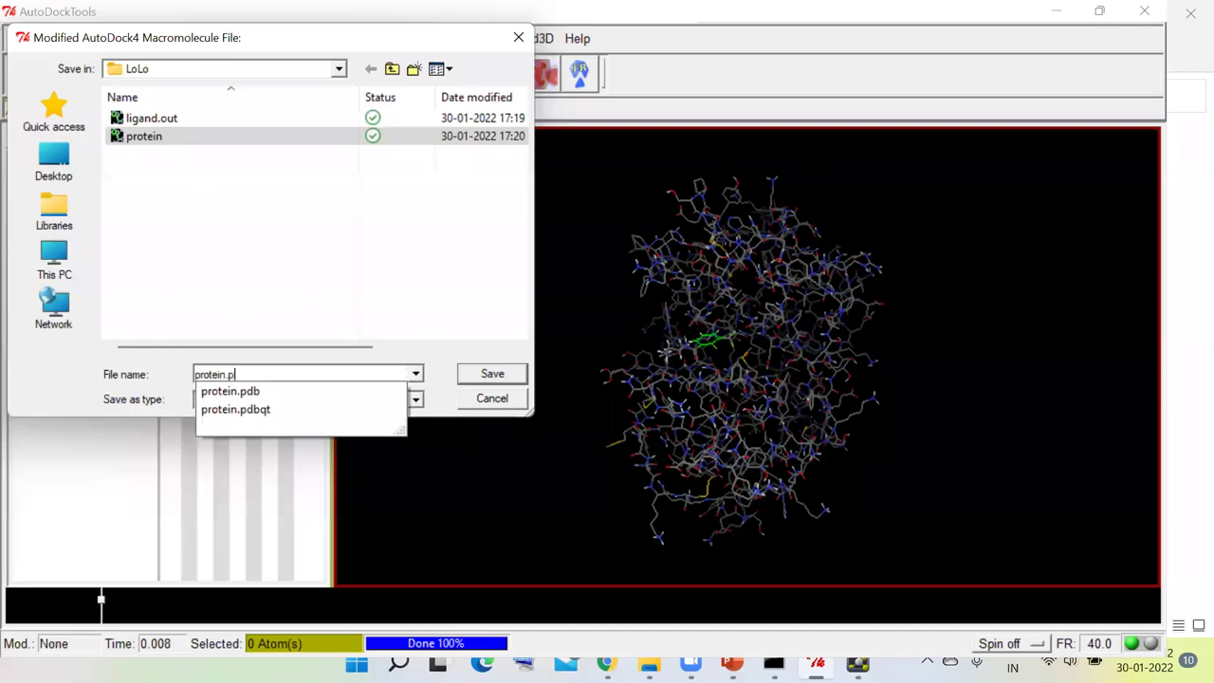
{"action": "left_click", "coordinate": [490, 374]}
{"action": "left_click", "coordinate": [661, 336]}
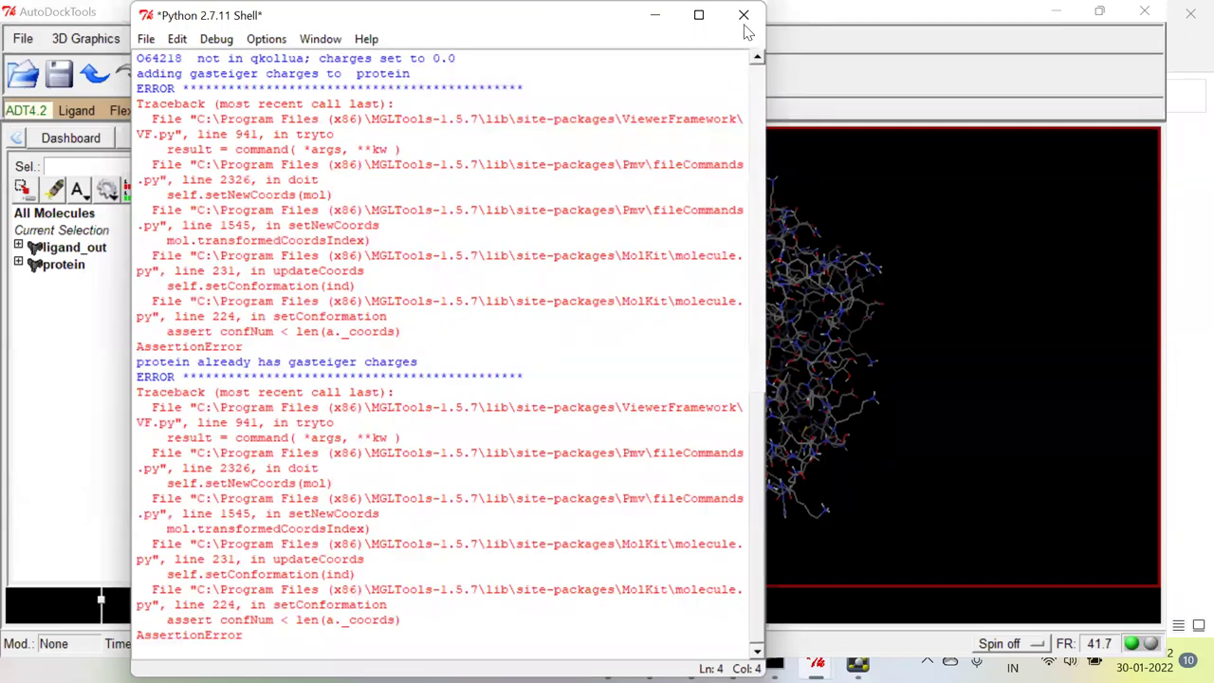
{"action": "left_click", "coordinate": [764, 249]}
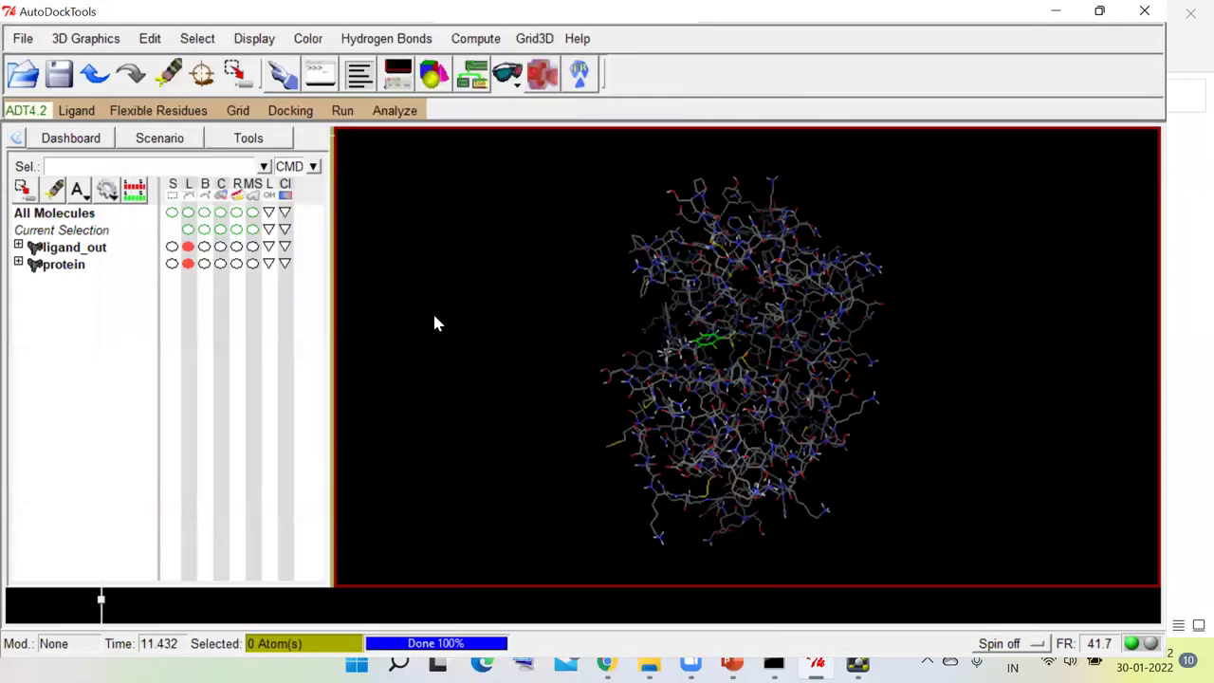
{"action": "left_click", "coordinate": [81, 268]}
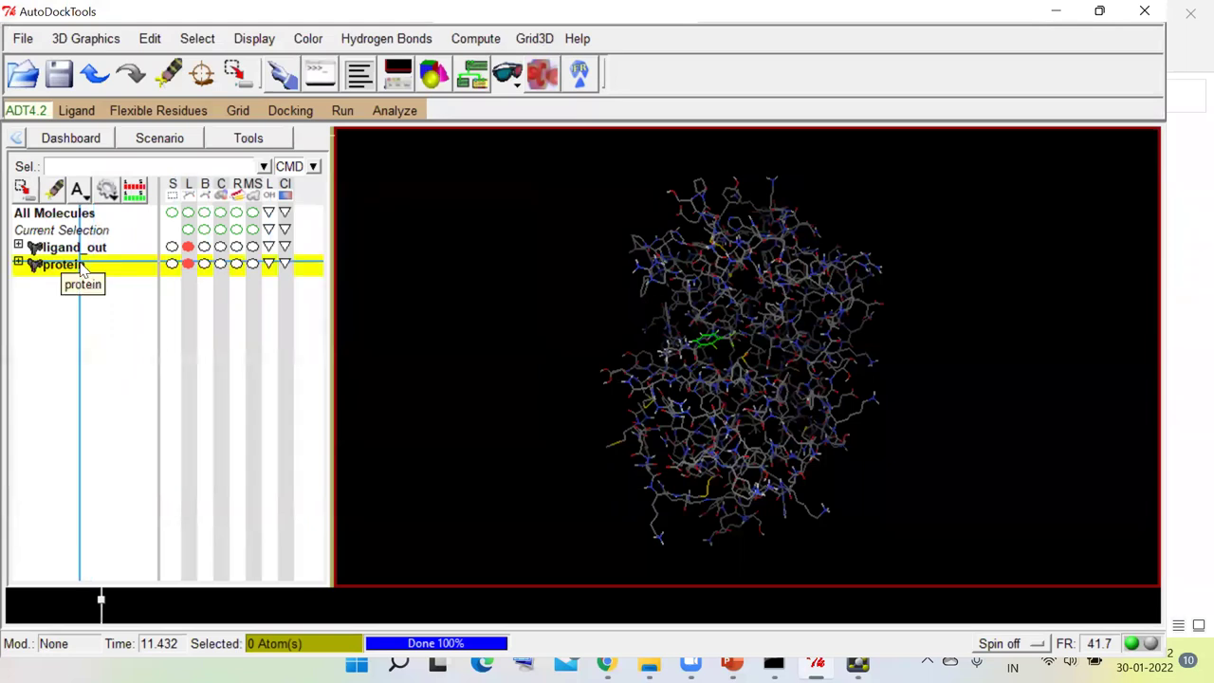
{"action": "right_click", "coordinate": [80, 268]}
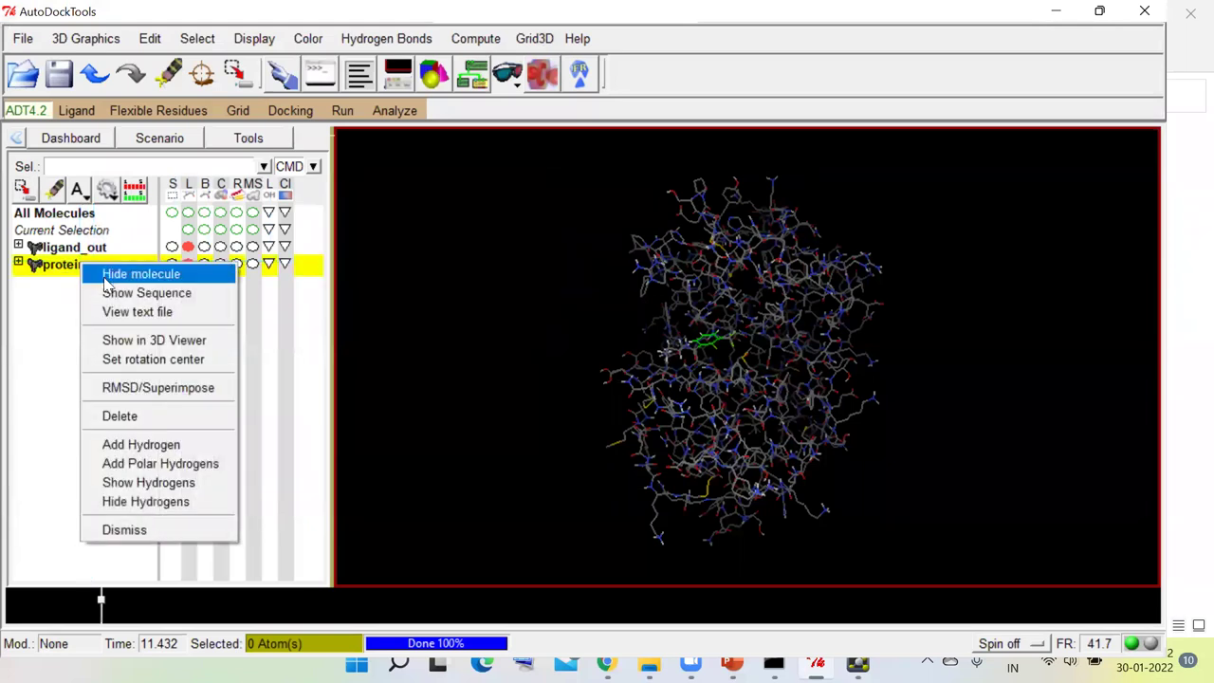
{"action": "left_click", "coordinate": [65, 333]}
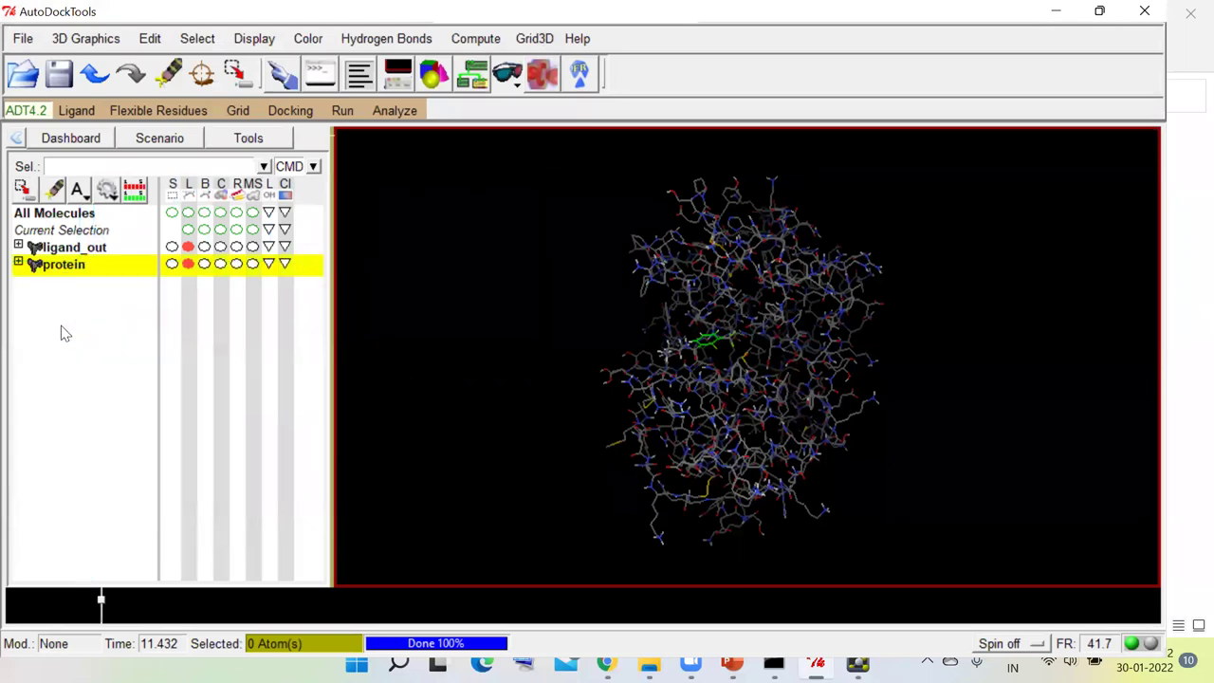
{"action": "right_click", "coordinate": [72, 273]}
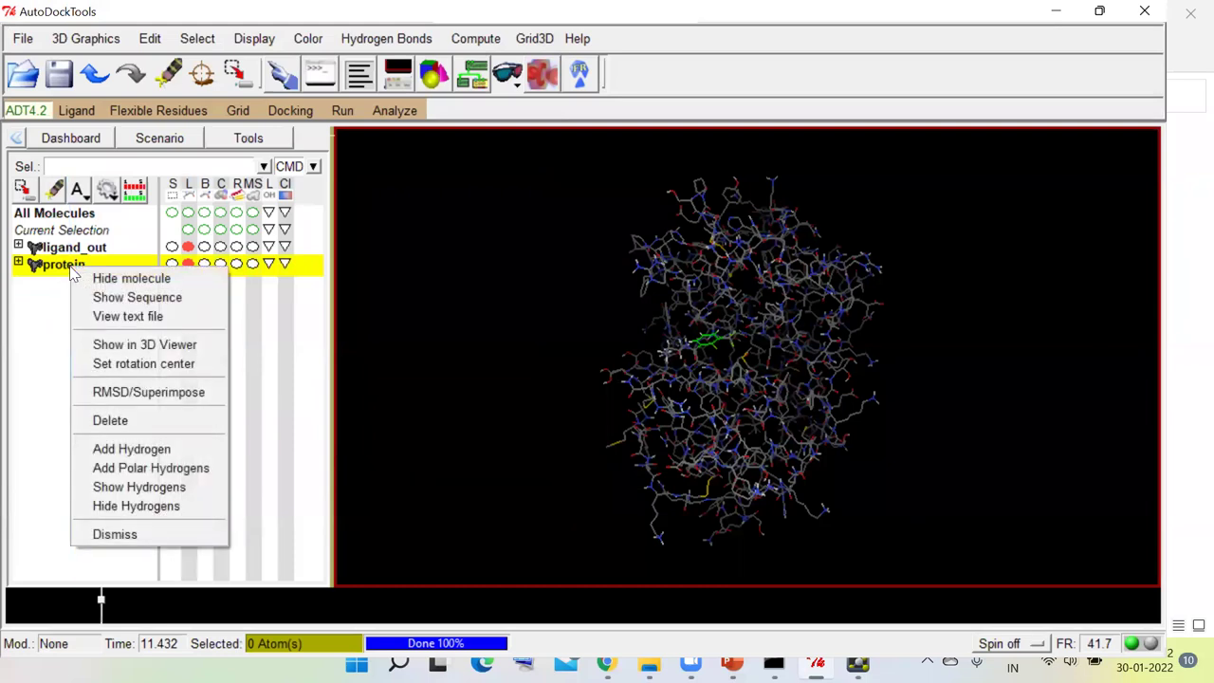
{"action": "left_click", "coordinate": [411, 247]}
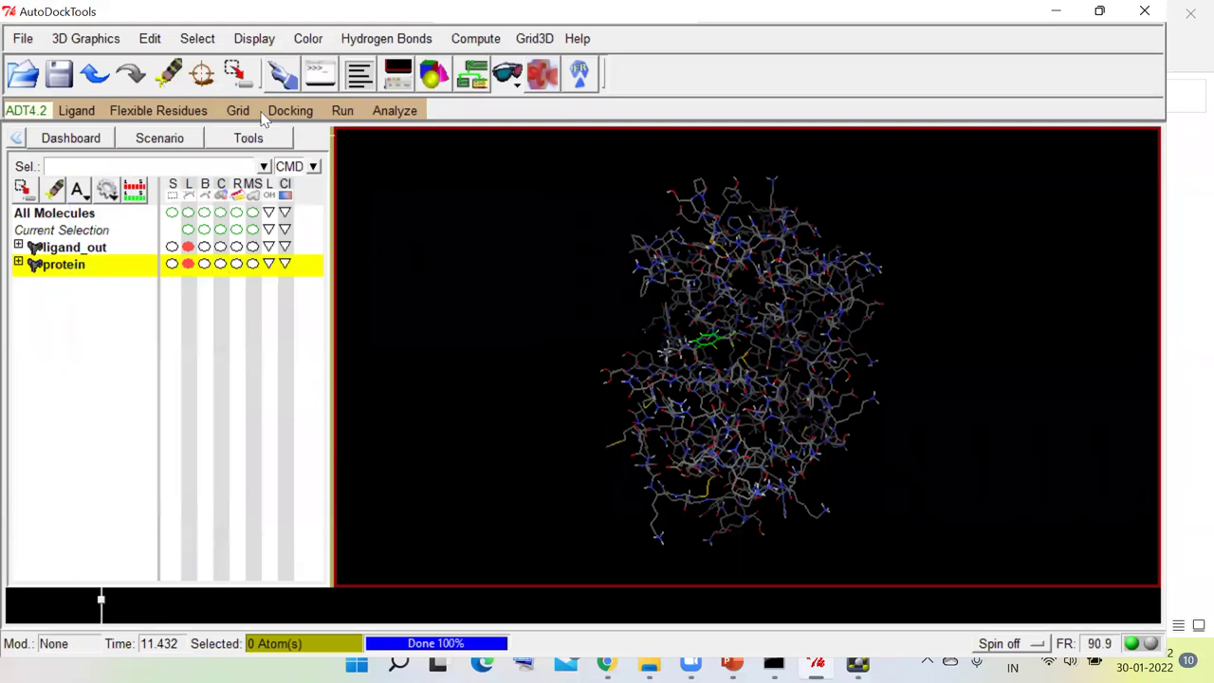
- Delete the loaded protein molecule, keeping only the ligand
{"action": "left_click", "coordinate": [242, 112]}
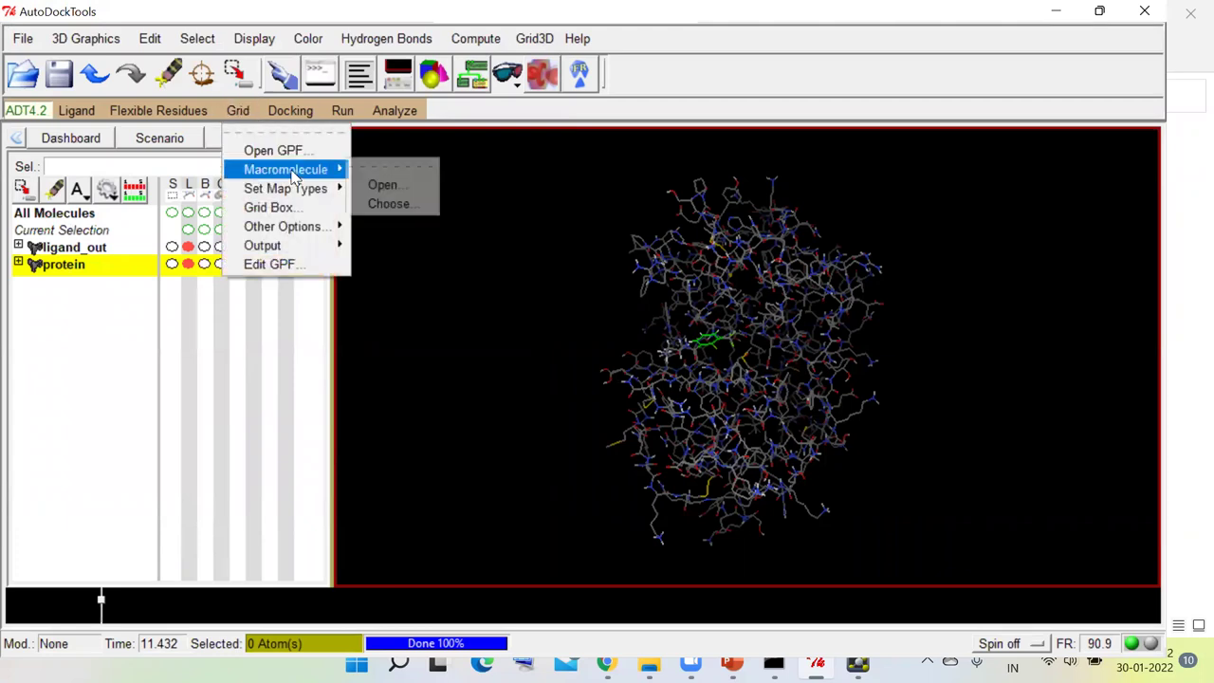
{"action": "left_click", "coordinate": [434, 299]}
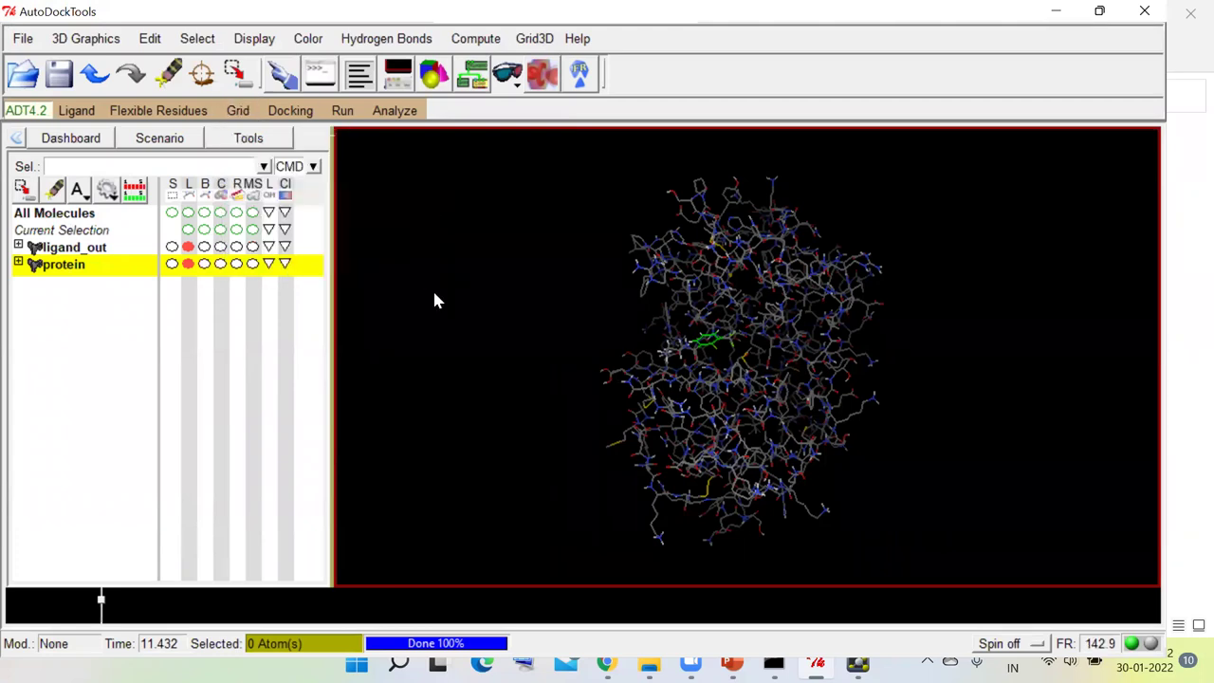
{"action": "right_click", "coordinate": [87, 273]}
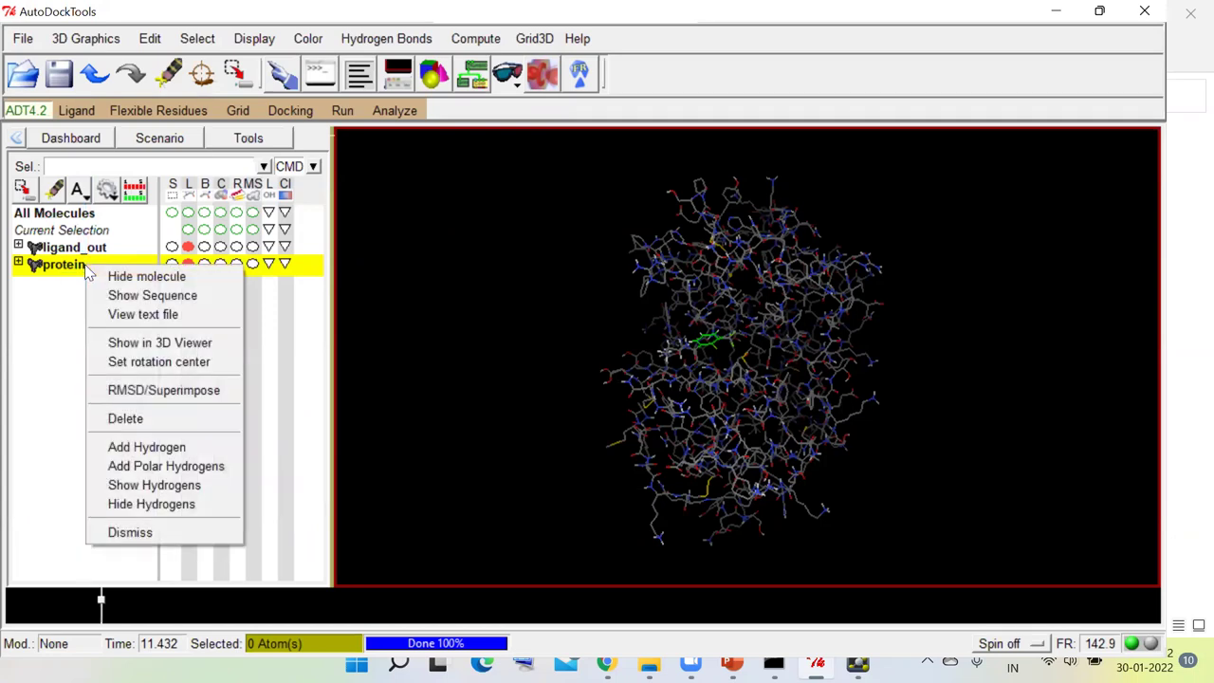
{"action": "left_click", "coordinate": [125, 418]}
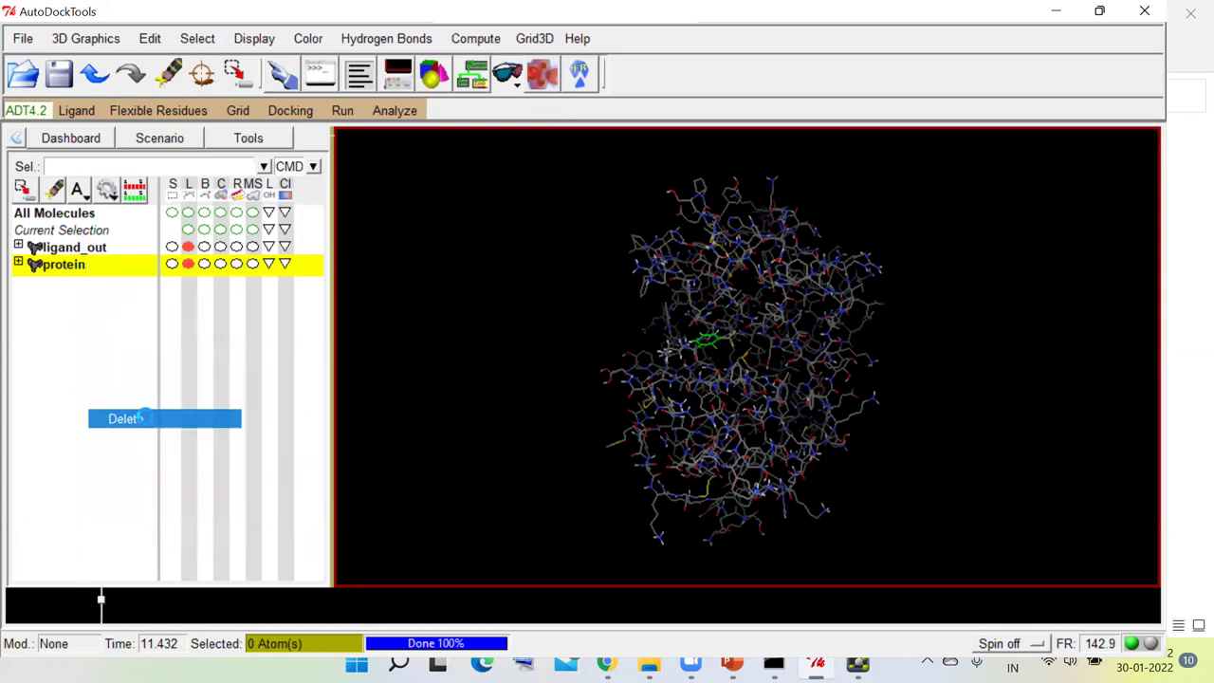
{"action": "left_click", "coordinate": [153, 43]}
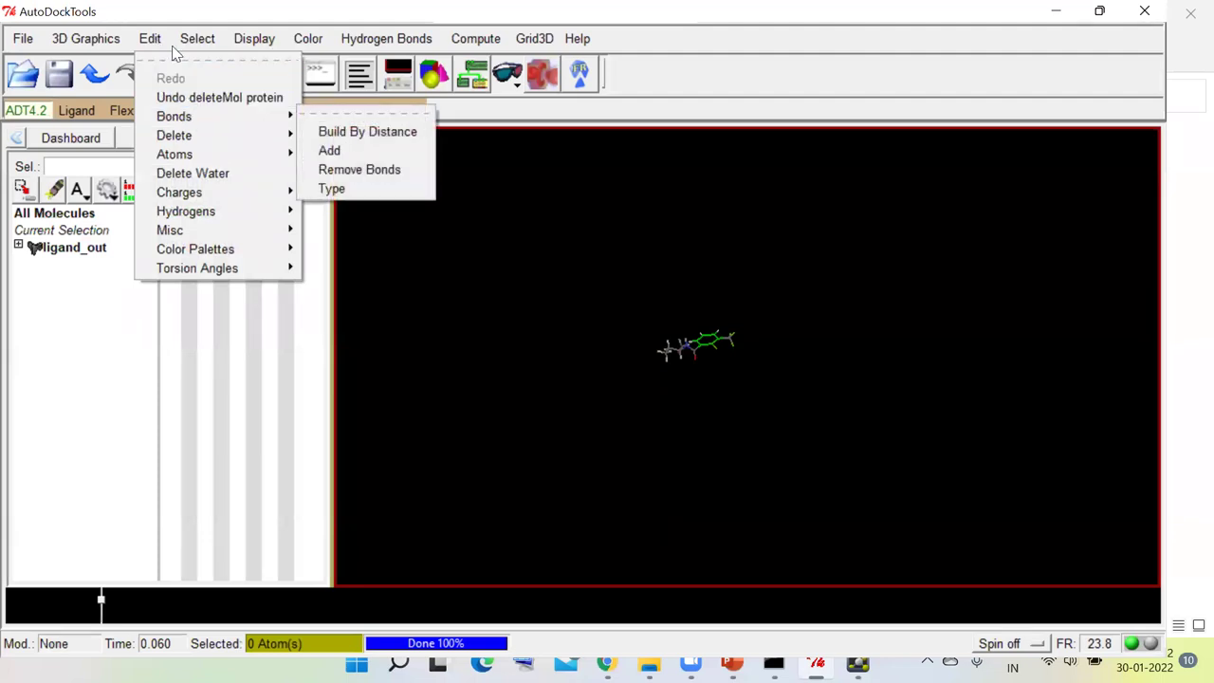
{"action": "left_click", "coordinate": [433, 247]}
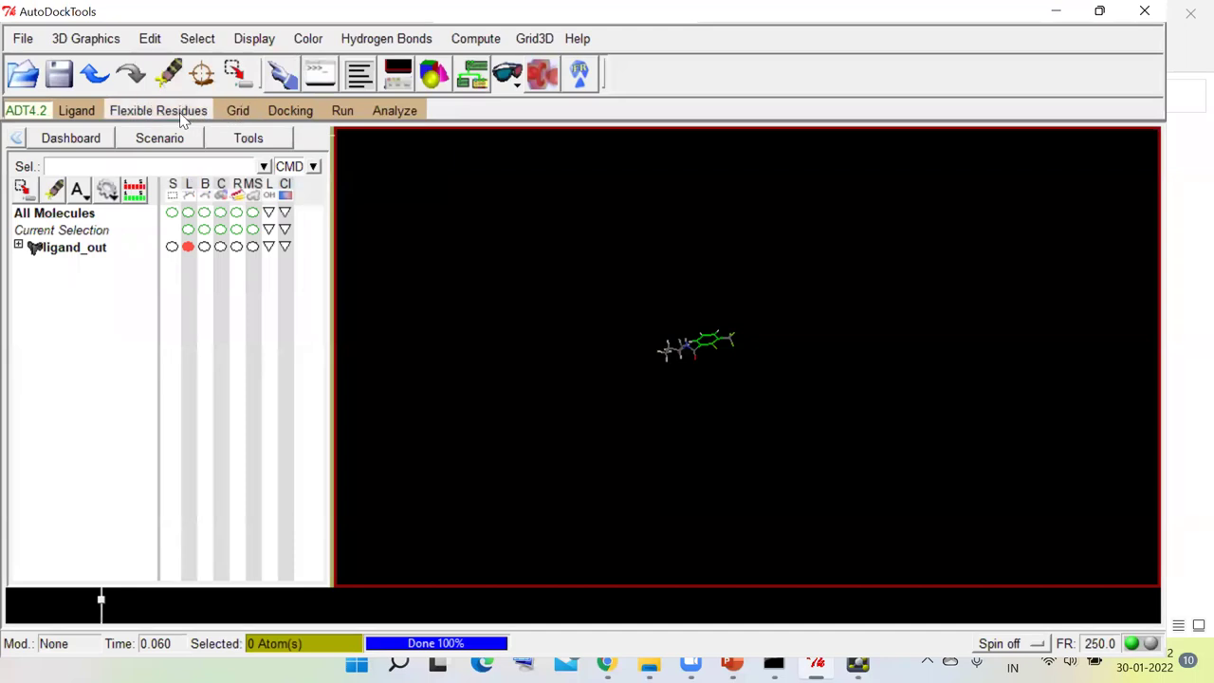
- Open the protein PDB file from the LoLo folder as the grid macromolecule, and cancel saving its modified PDBQT file
{"action": "left_click", "coordinate": [238, 111]}
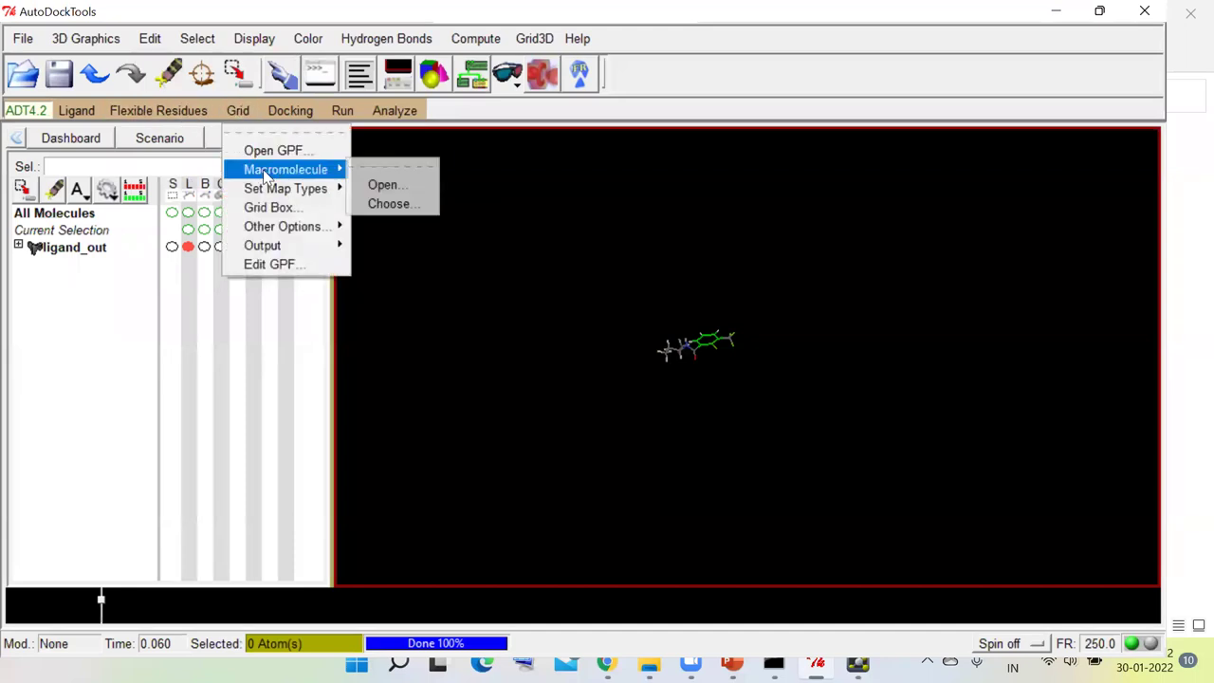
{"action": "left_click", "coordinate": [399, 186]}
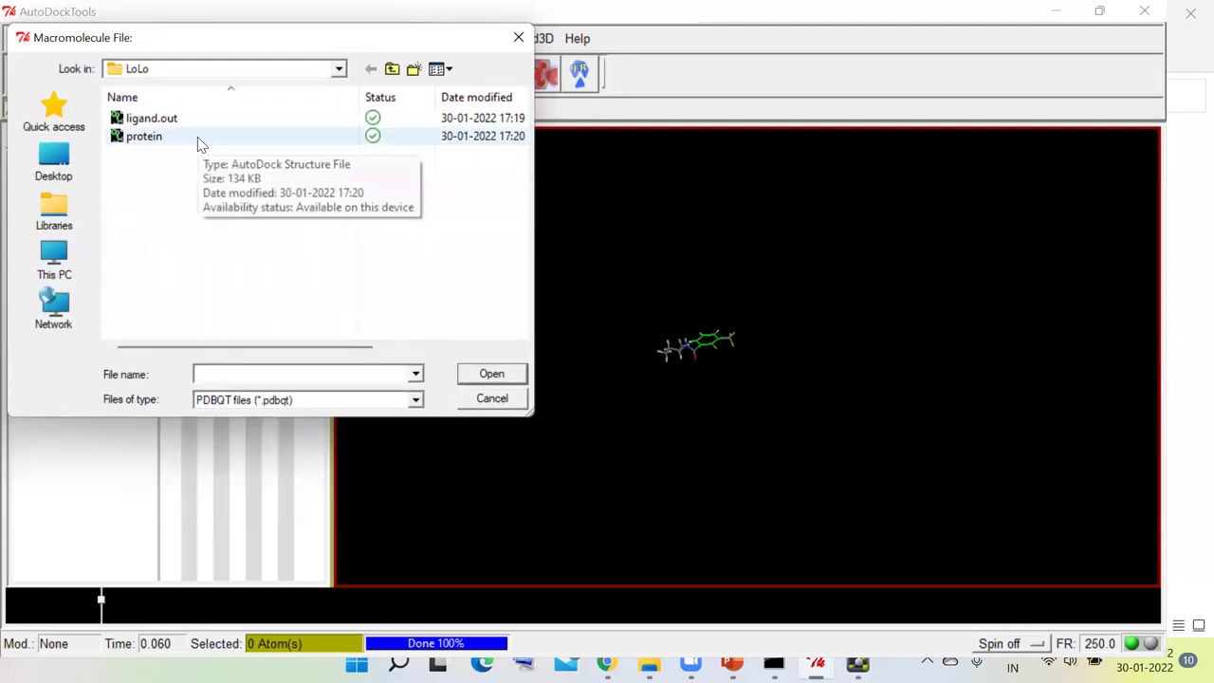
{"action": "left_click", "coordinate": [271, 399]}
{"action": "left_click", "coordinate": [265, 429]}
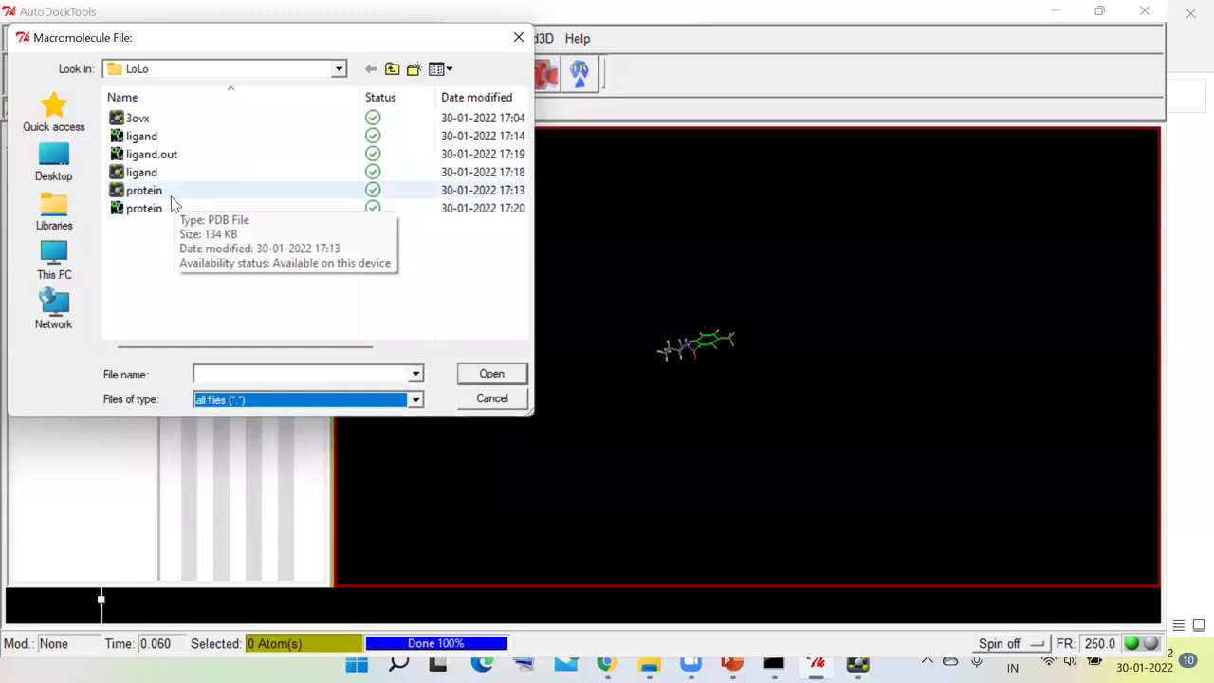
{"action": "double_click", "coordinate": [169, 192]}
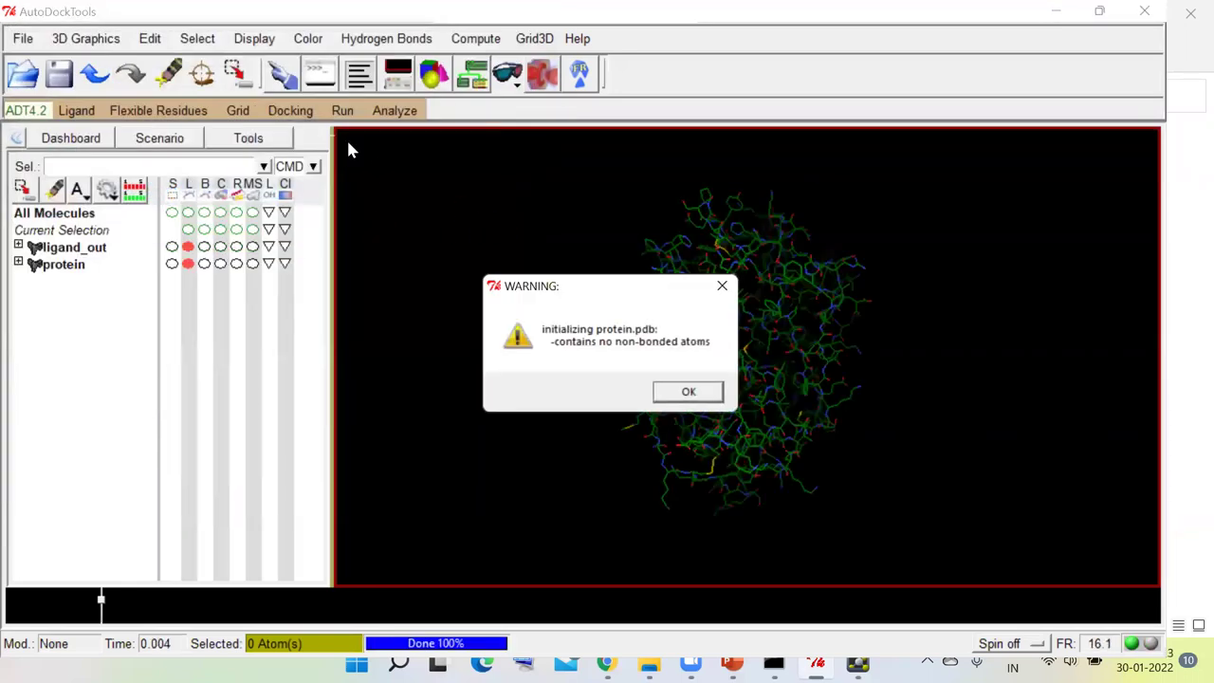
{"action": "left_click", "coordinate": [690, 392]}
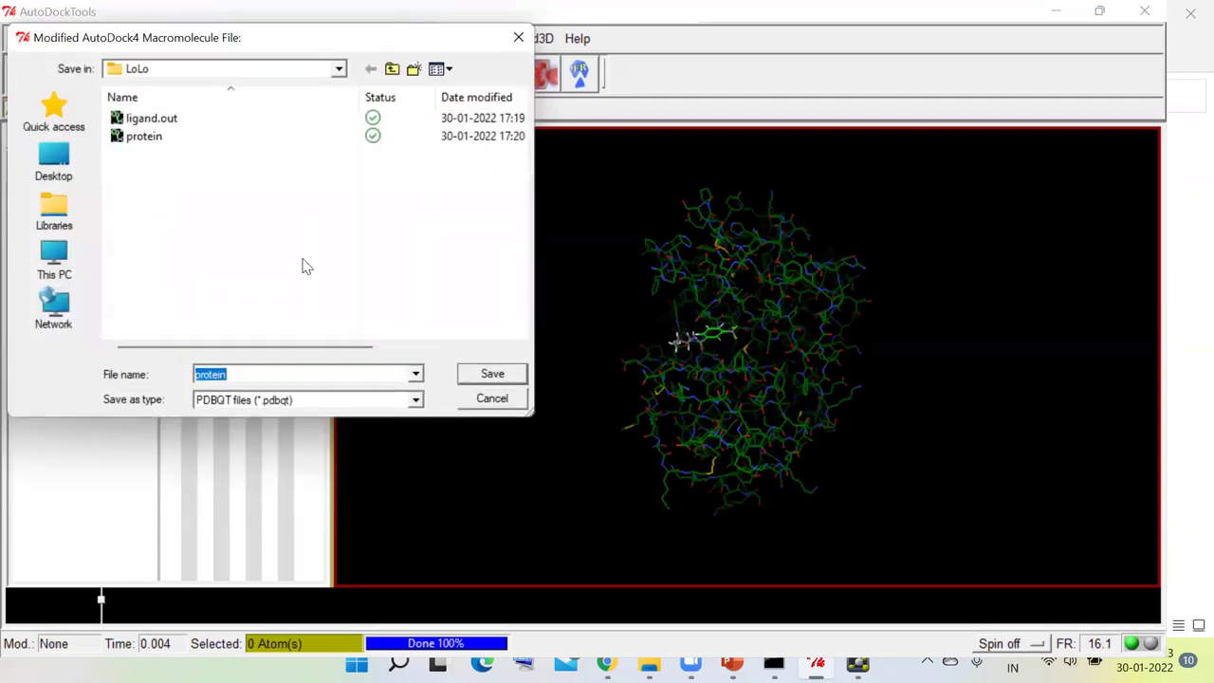
{"action": "left_click", "coordinate": [492, 399]}
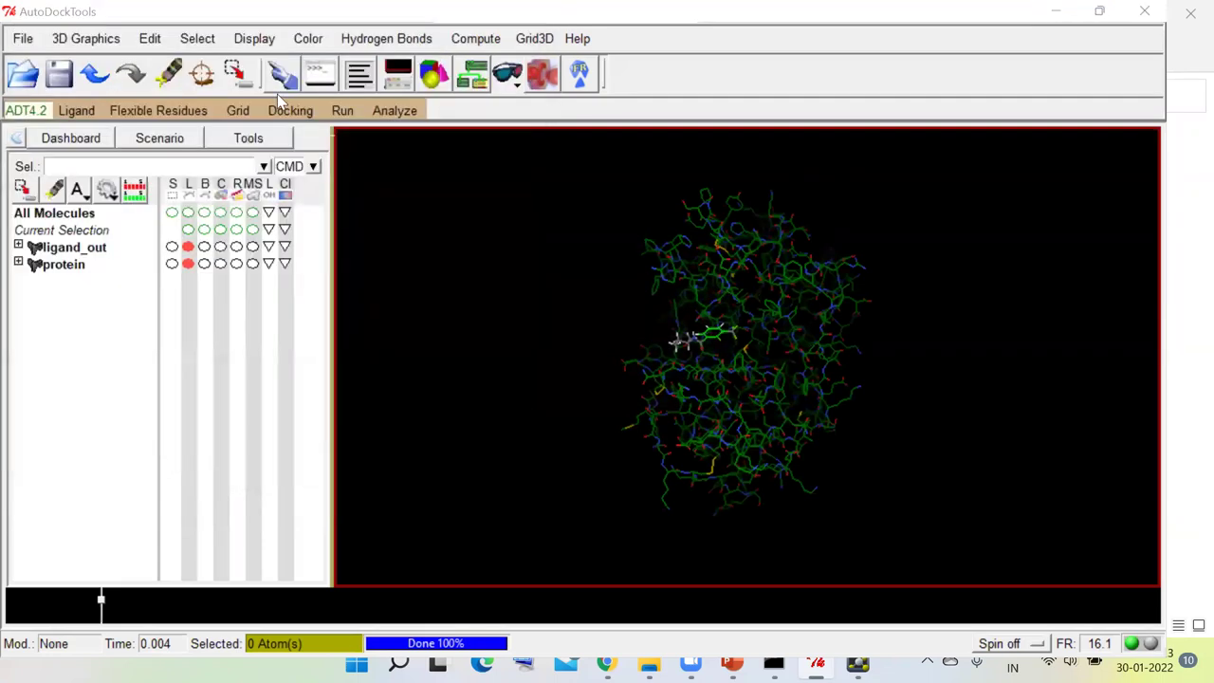
- Add all hydrogens with the withBondOrder method, renumbering atoms to include the new hydrogens
{"action": "left_click", "coordinate": [706, 391]}
{"action": "left_click", "coordinate": [197, 38]}
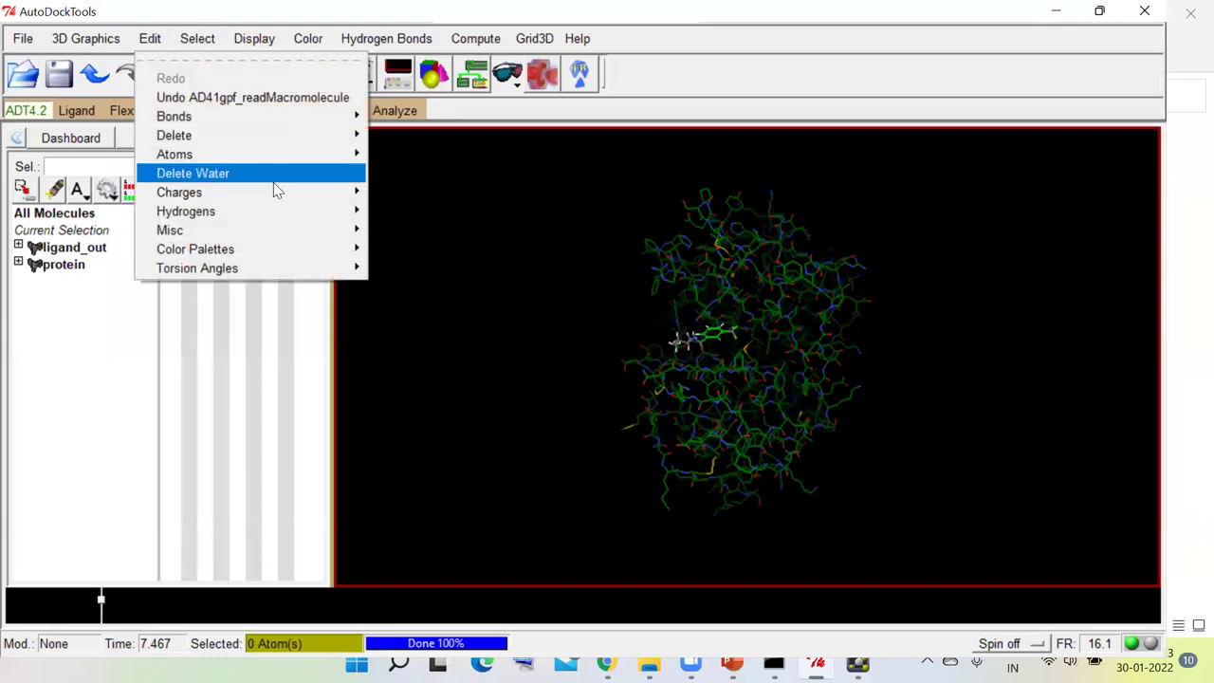
{"action": "mouse_move", "coordinate": [281, 210]}
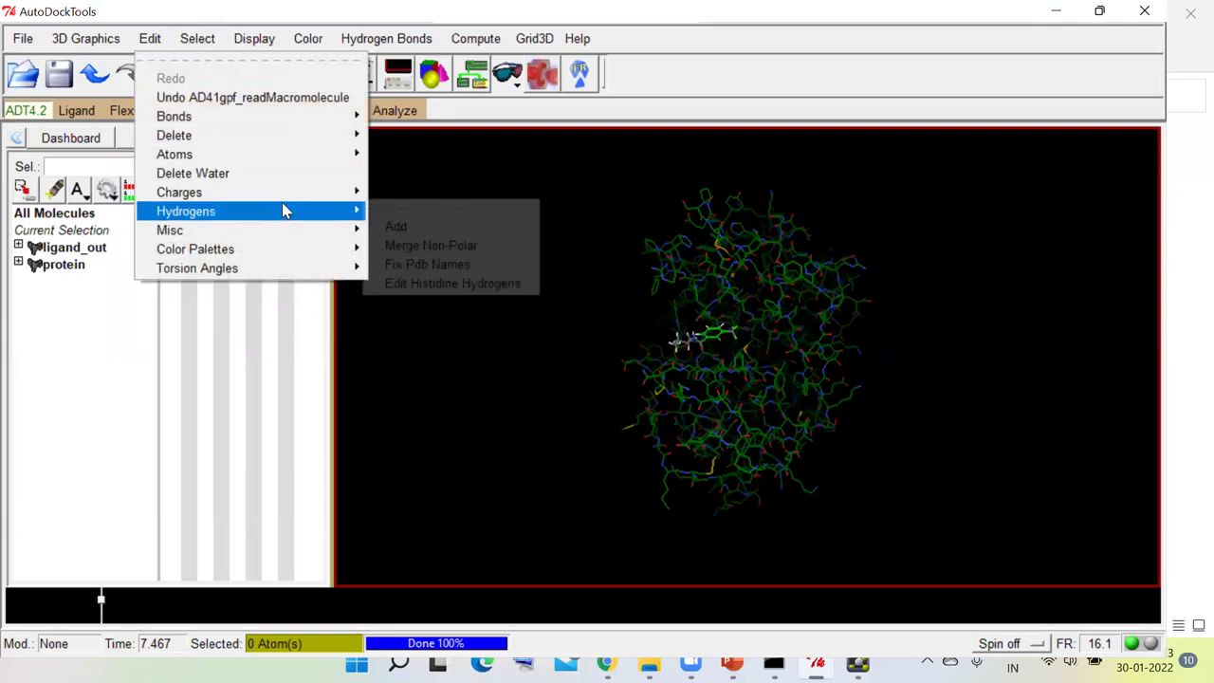
{"action": "left_click", "coordinate": [396, 225]}
{"action": "left_click", "coordinate": [534, 384]}
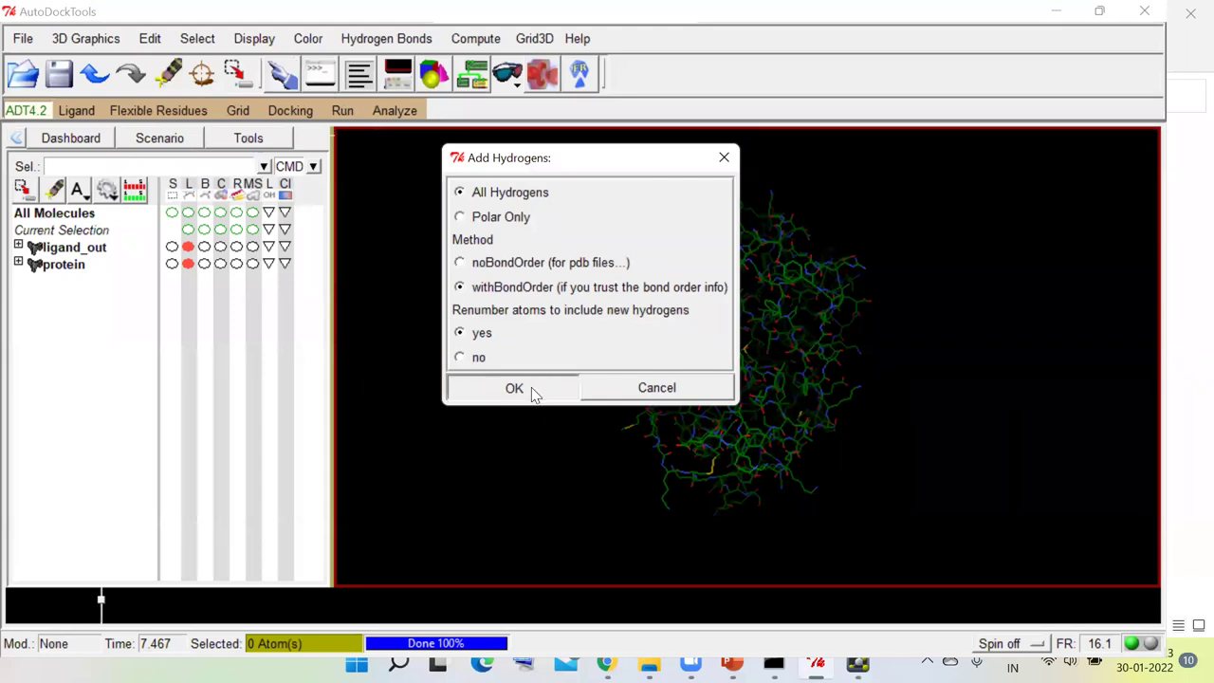
- Add Kollman charges to the reloaded protein
{"action": "left_click", "coordinate": [151, 38]}
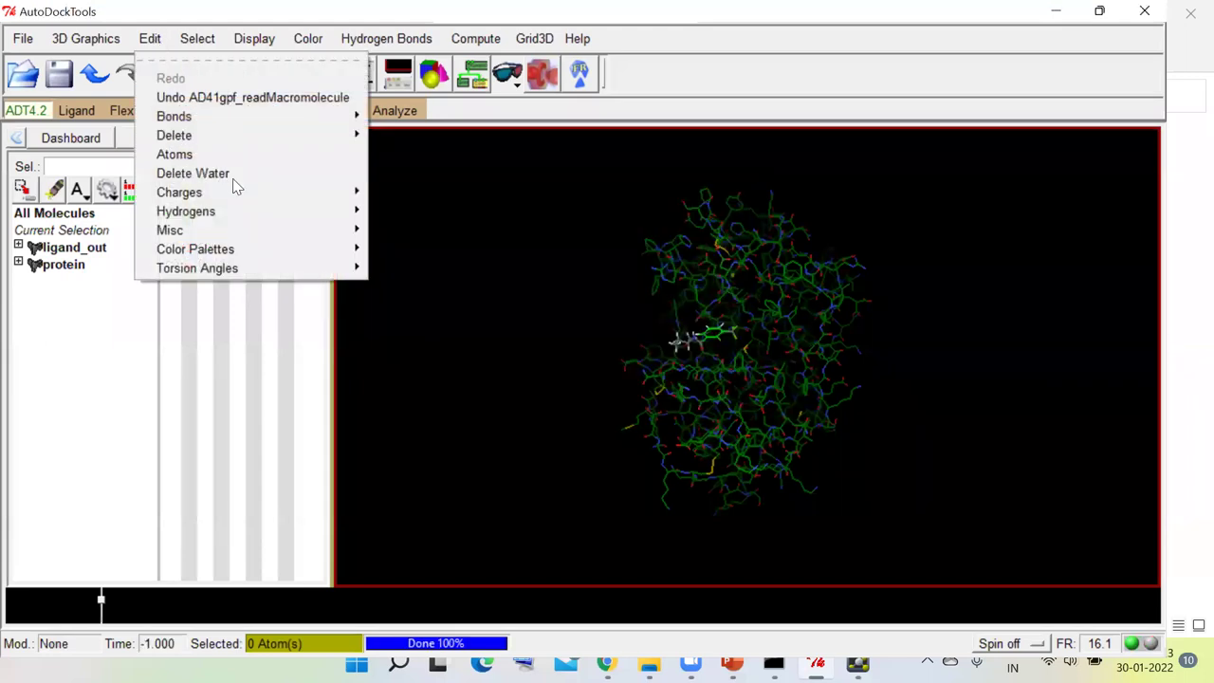
{"action": "mouse_move", "coordinate": [343, 201]}
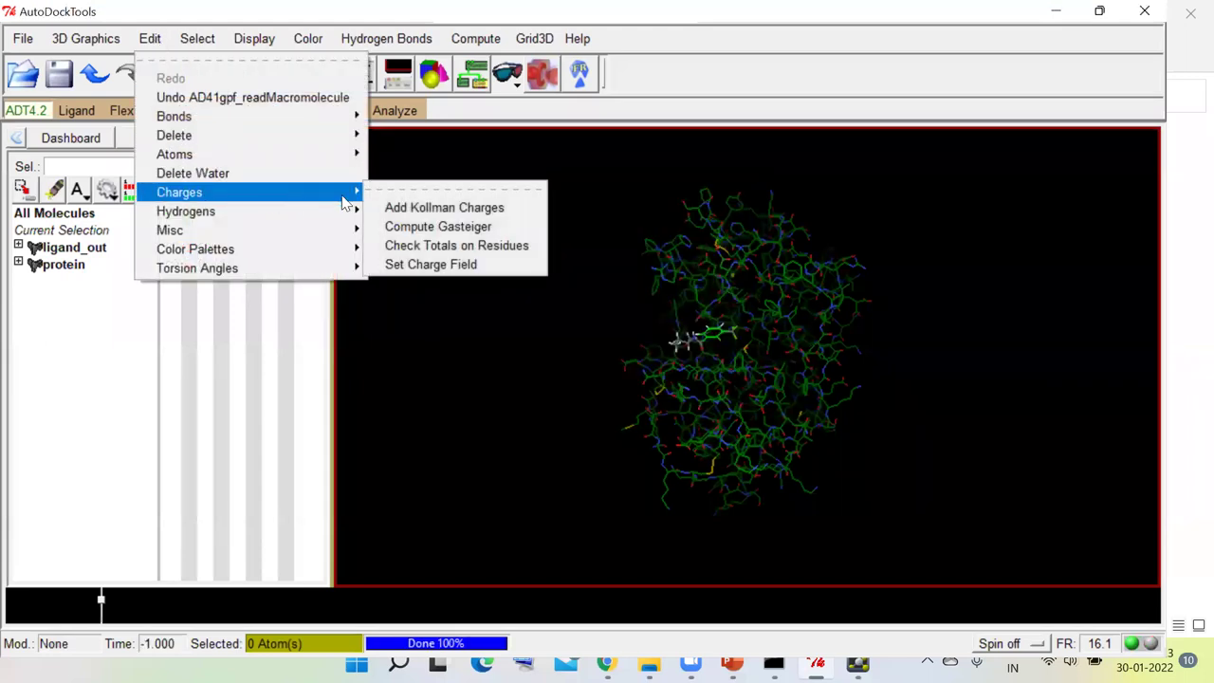
{"action": "left_click", "coordinate": [413, 214]}
{"action": "left_click", "coordinate": [699, 391]}
{"action": "left_click", "coordinate": [149, 38]}
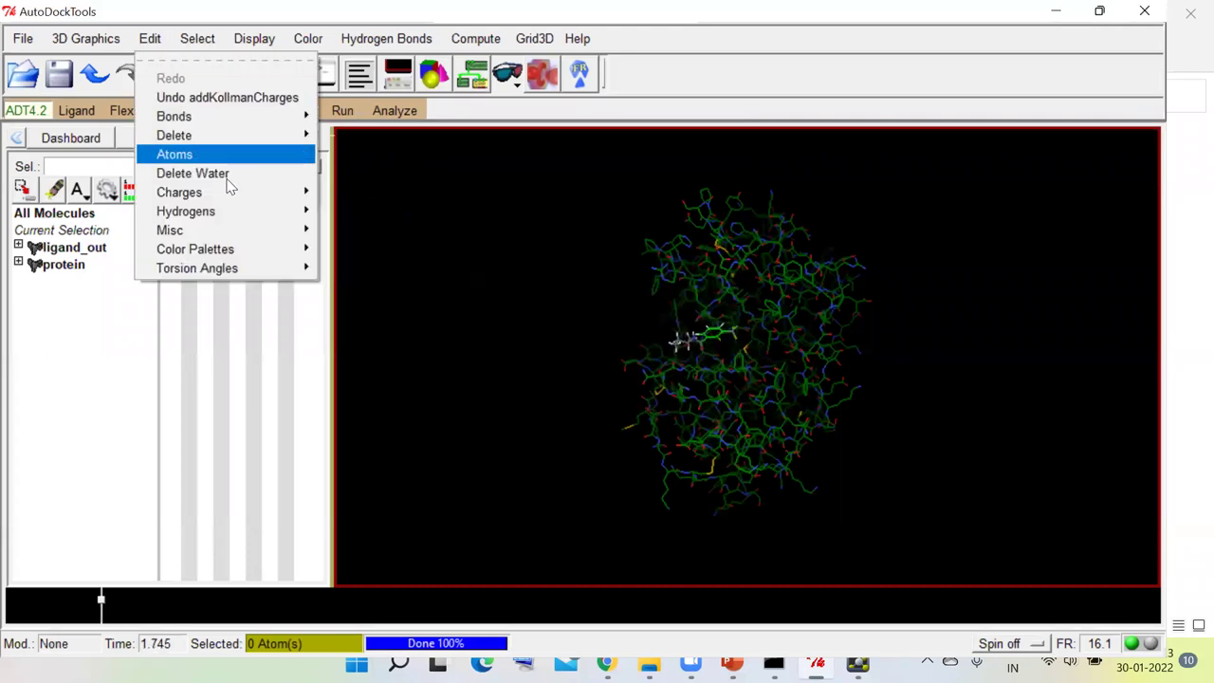
{"action": "left_click", "coordinate": [405, 244]}
- Choose the protein as the grid macromolecule and save it as protein.pdbqt in the LoLo folder, replacing the existing file
{"action": "left_click", "coordinate": [228, 112]}
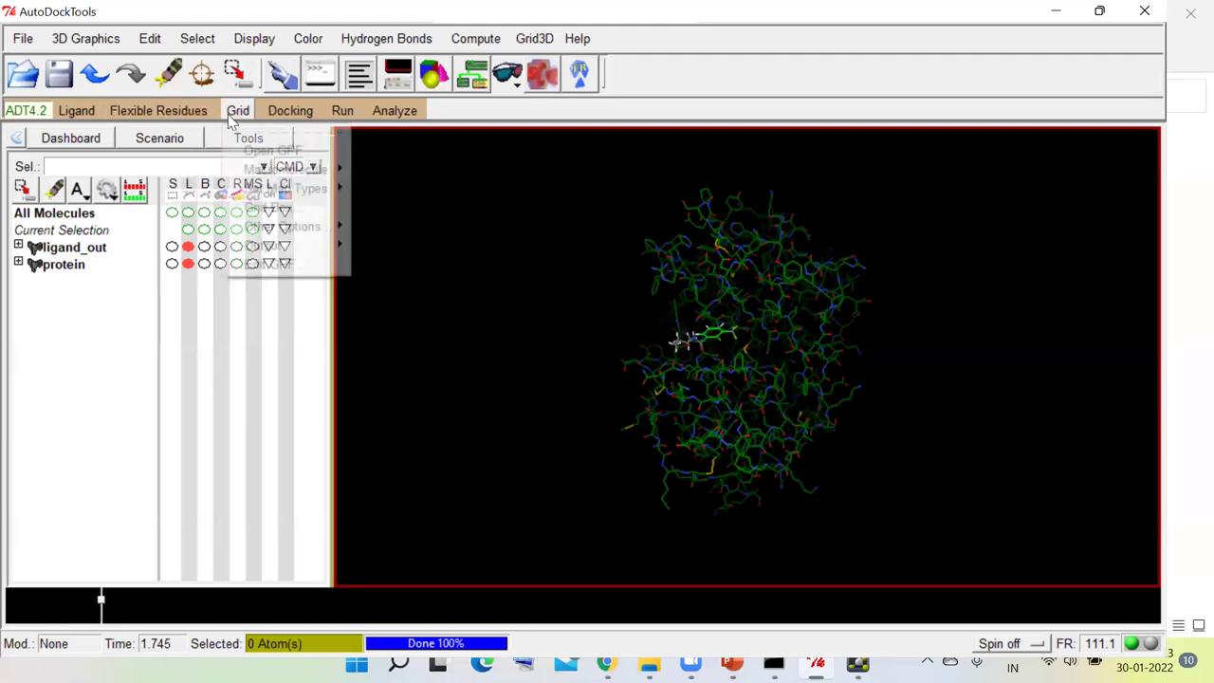
{"action": "mouse_move", "coordinate": [303, 168]}
{"action": "left_click", "coordinate": [389, 203]}
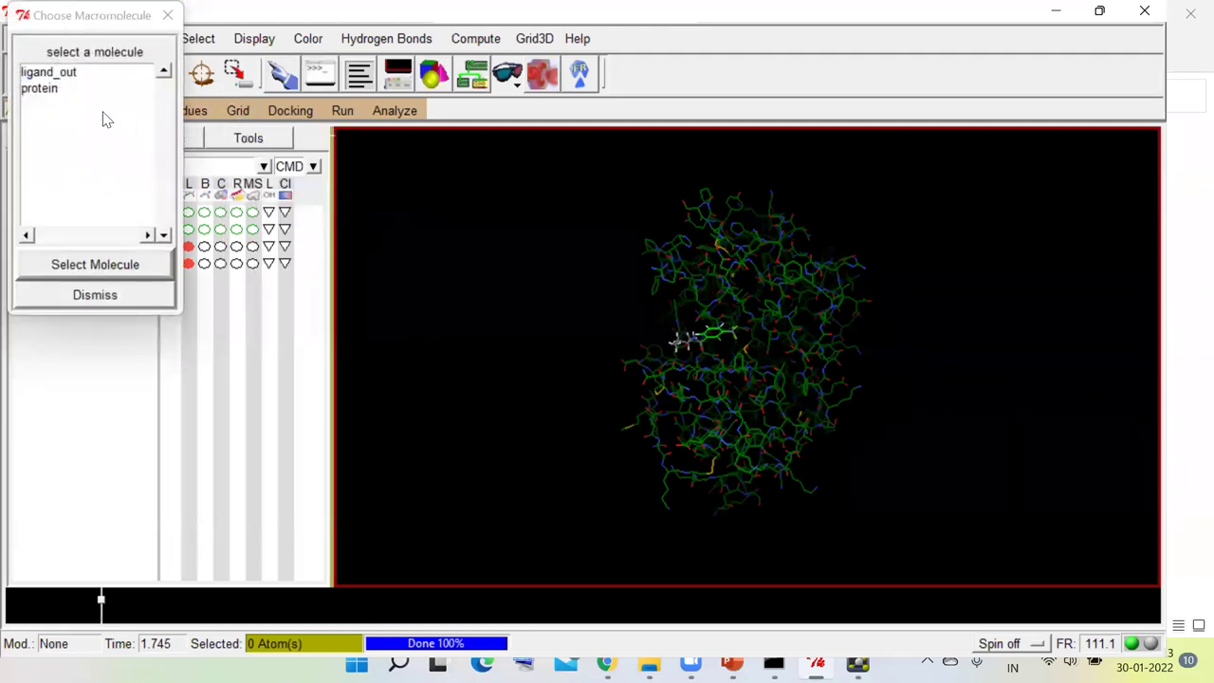
{"action": "double_click", "coordinate": [90, 93]}
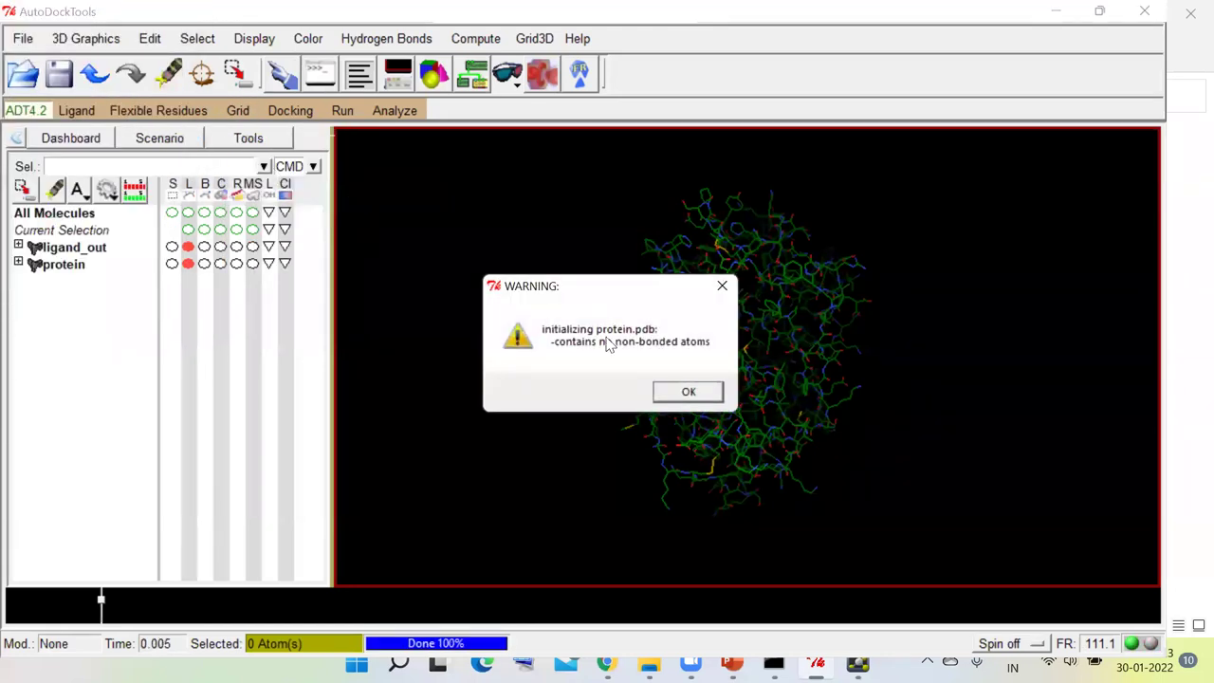
{"action": "left_click", "coordinate": [675, 389]}
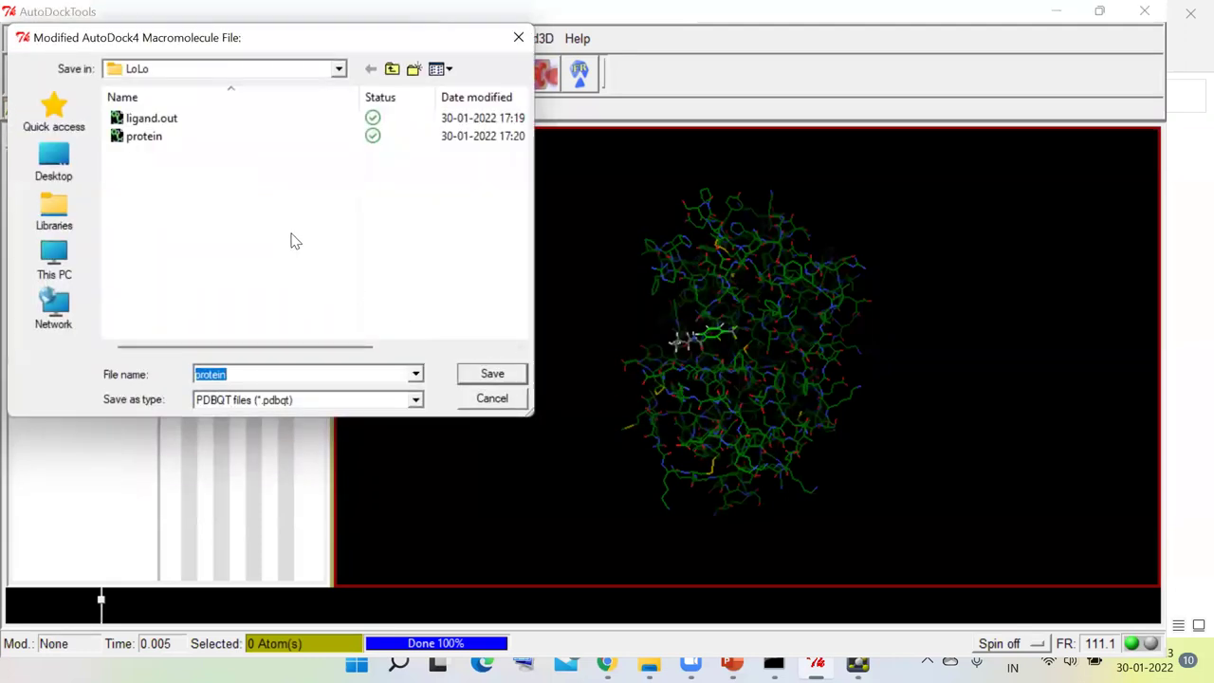
{"action": "left_click", "coordinate": [325, 373]}
{"action": "type", "text": ".pdbqt"}
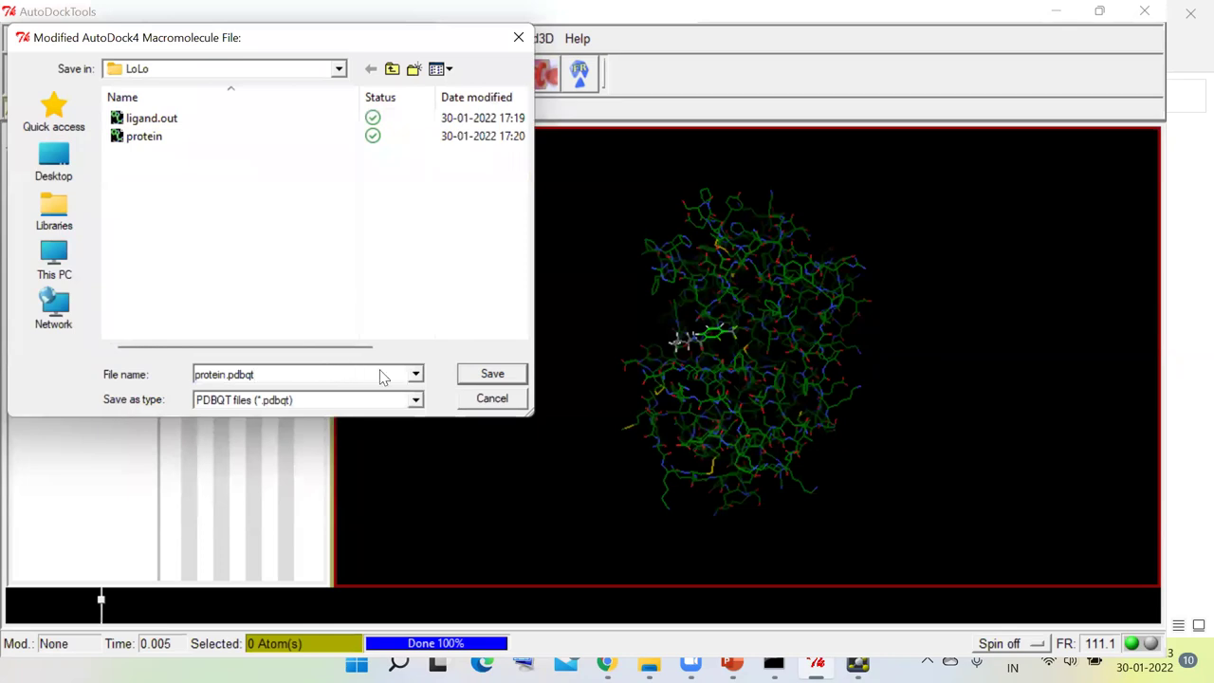
{"action": "left_click", "coordinate": [488, 373]}
{"action": "left_click", "coordinate": [664, 333]}
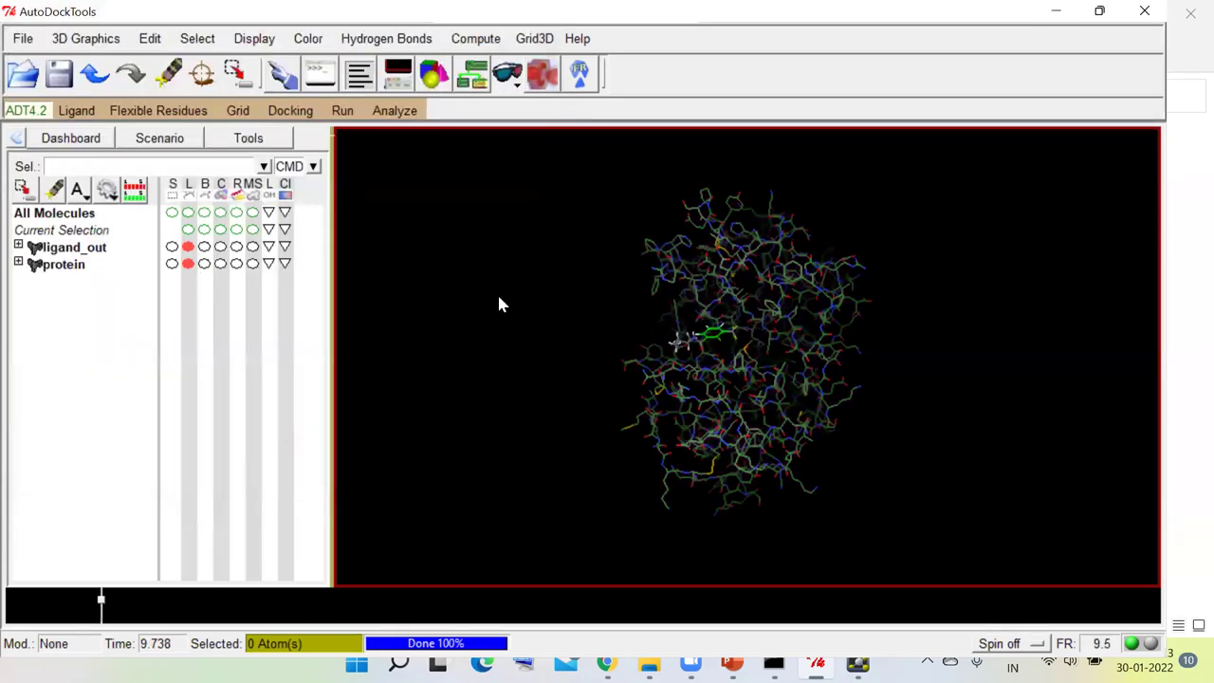
- Rotate and enlarge the structure to examine the ligand's position inside the protein
{"action": "left_click_drag", "start_coordinate": [859, 464], "coordinate": [746, 299]}
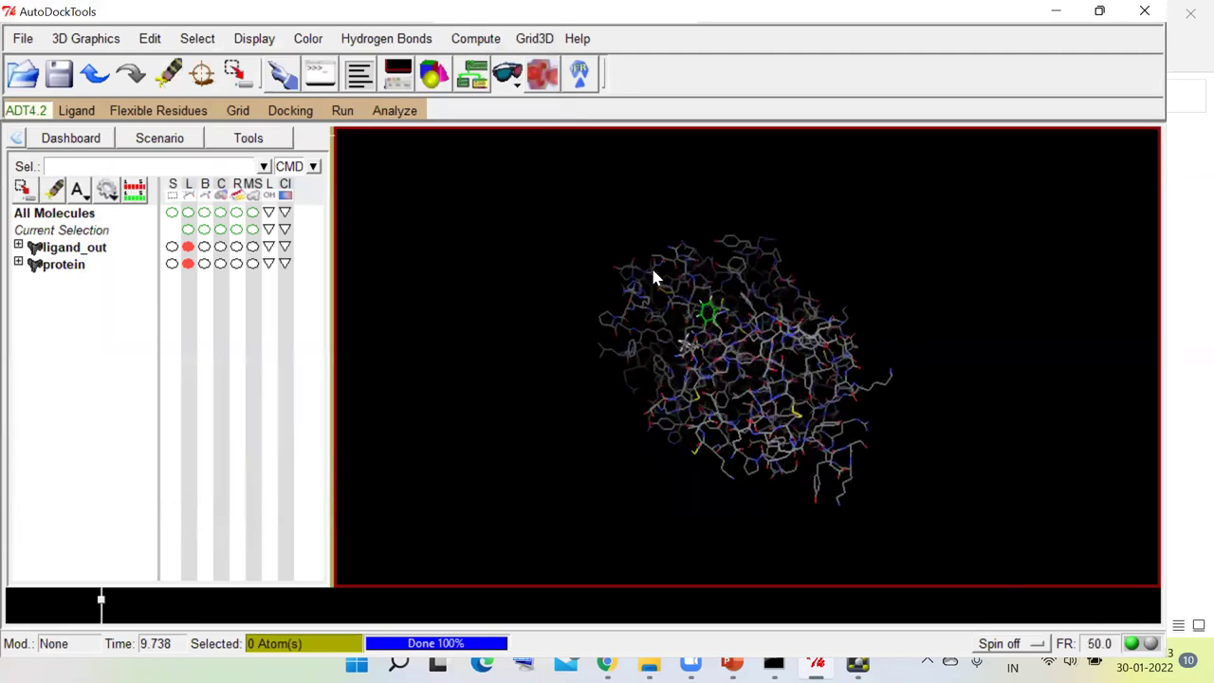
{"action": "left_click_drag", "start_coordinate": [640, 382], "coordinate": [775, 442]}
{"action": "middle_click_drag", "start_coordinate": [951, 417], "coordinate": [927, 424]}
{"action": "right_click_drag", "start_coordinate": [723, 374], "coordinate": [646, 357]}
{"action": "mouse_move", "coordinate": [646, 357]}
{"action": "left_mouse_down"}
{"action": "mouse_move", "coordinate": [629, 369]}
{"action": "mouse_move", "coordinate": [664, 342]}
{"action": "left_mouse_up"}
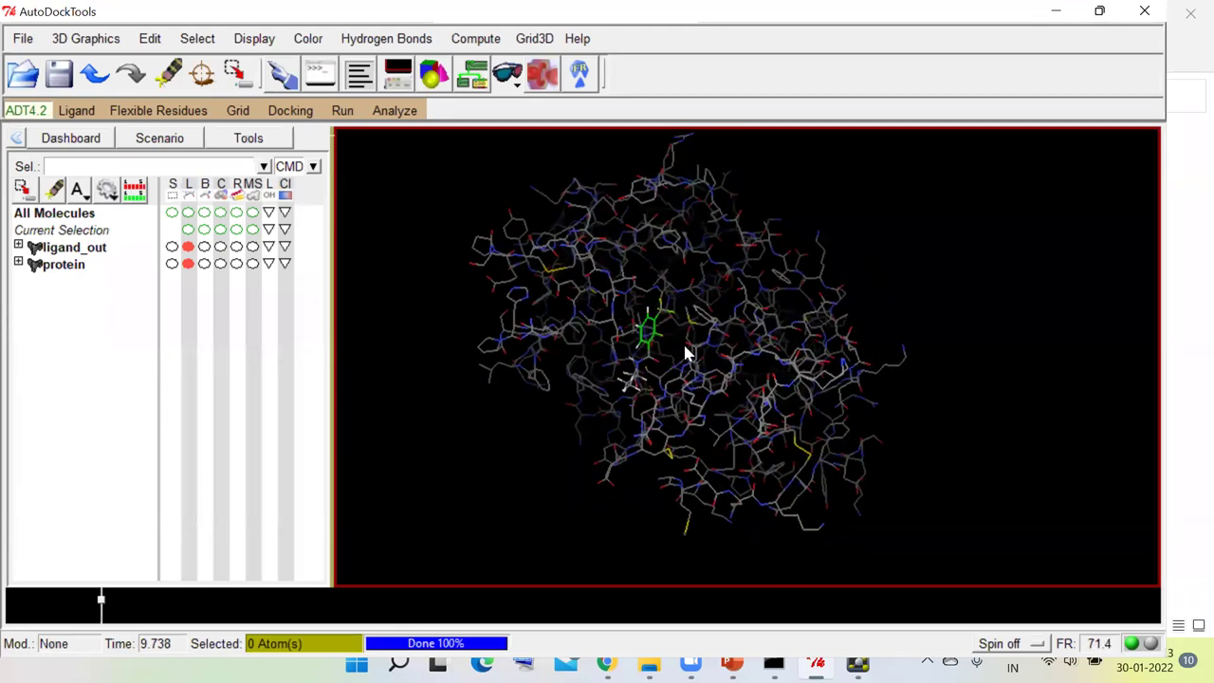
{"action": "scroll", "coordinate": [620, 369], "scroll_direction": "up", "scroll_amount": 3}
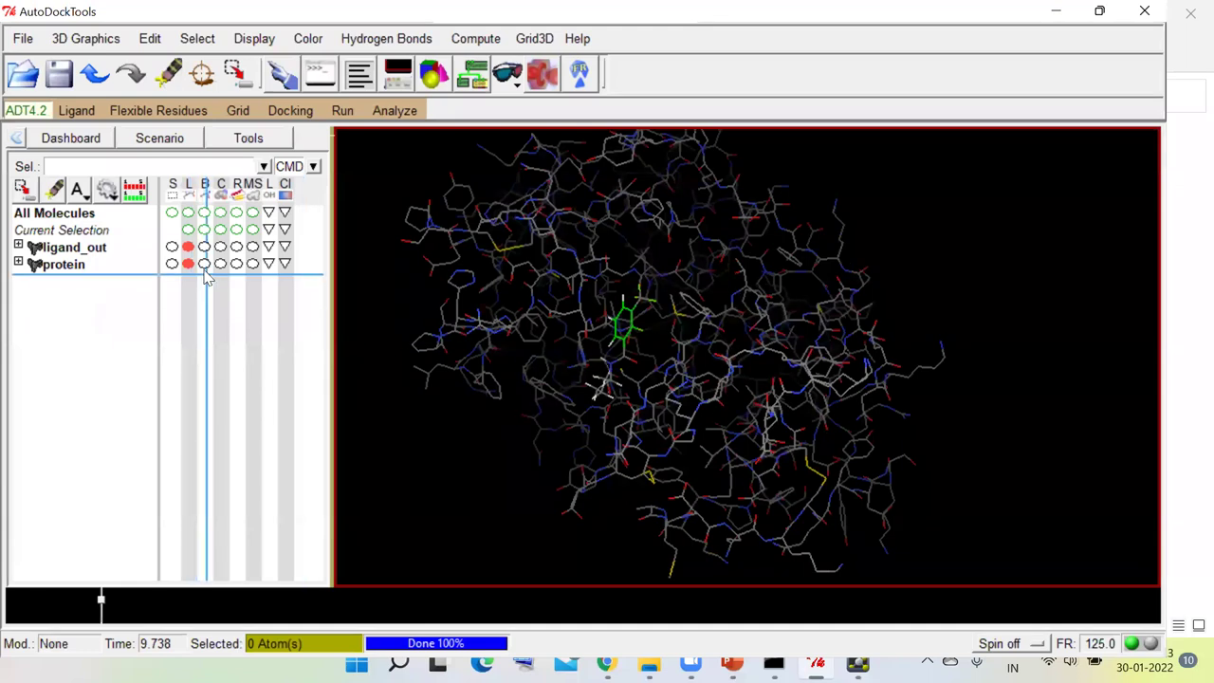
{"action": "left_click_drag", "start_coordinate": [658, 328], "coordinate": [693, 341]}
- Lower the computer's sound volume to 52
{"action": "key", "text": "XF86AudioLowerVolume"}
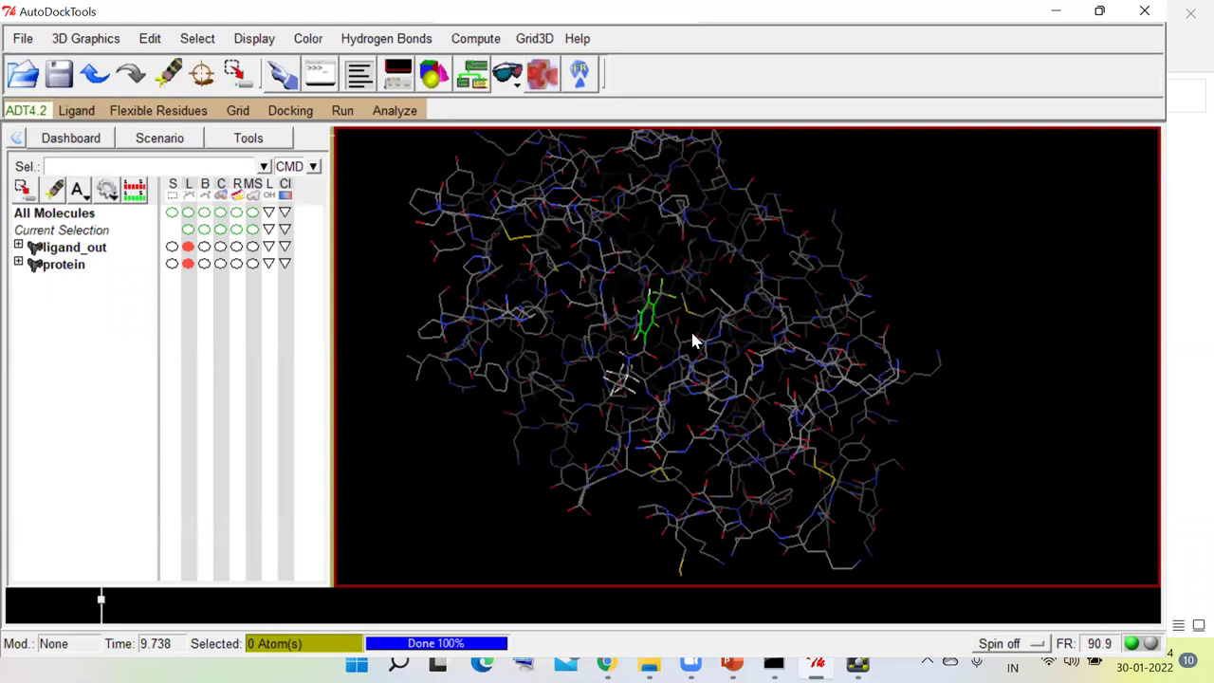
{"action": "key", "text": "XF86AudioLowerVolume"}
{"action": "key", "text": "XF86AudioLowerVolume"}
{"action": "key", "text": "XF86AudioLowerVolume"}
{"action": "key", "text": "XF86AudioLowerVolume"}
{"action": "key", "text": "XF86AudioLowerVolume"}
{"action": "key", "text": "XF86AudioLowerVolume"}
{"action": "key", "text": "XF86AudioRaiseVolume"}
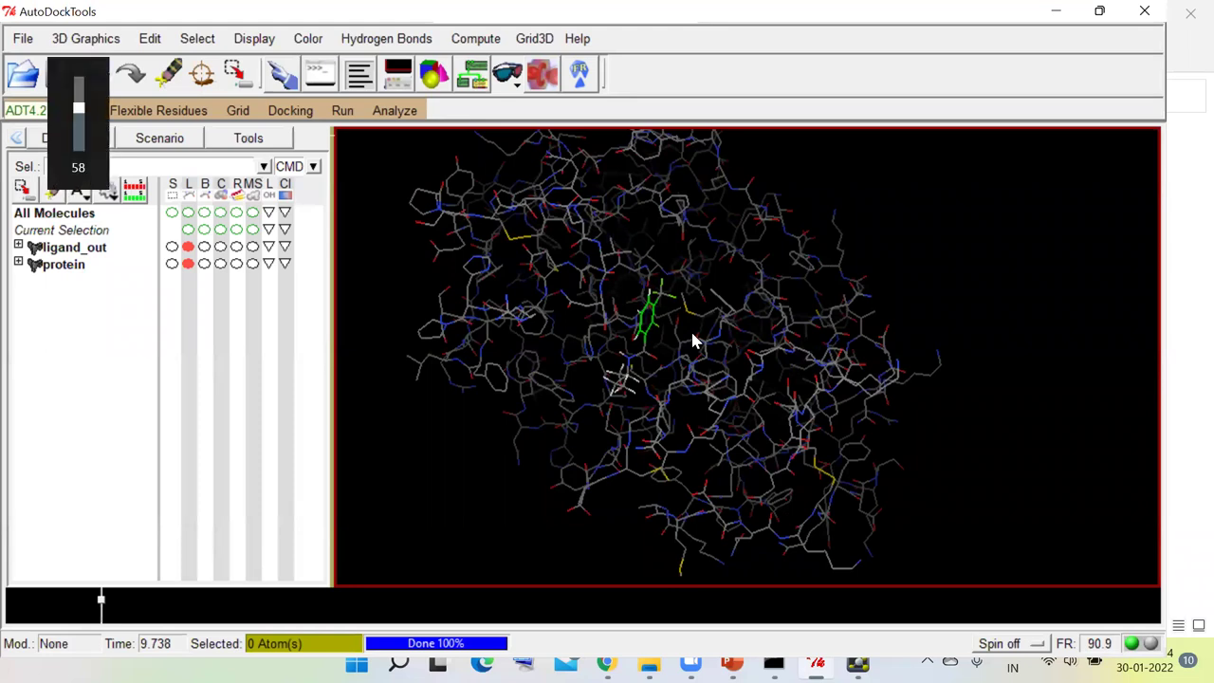
{"action": "key", "text": "XF86AudioLowerVolume"}
{"action": "key", "text": "XF86AudioLowerVolume"}
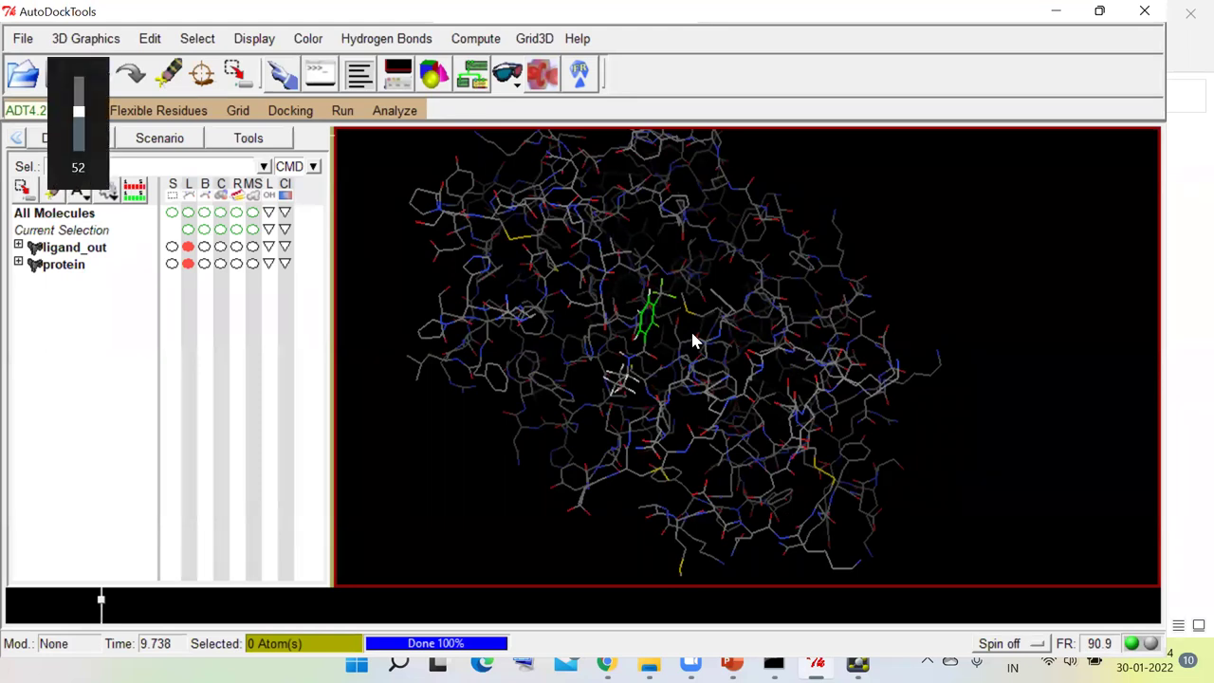